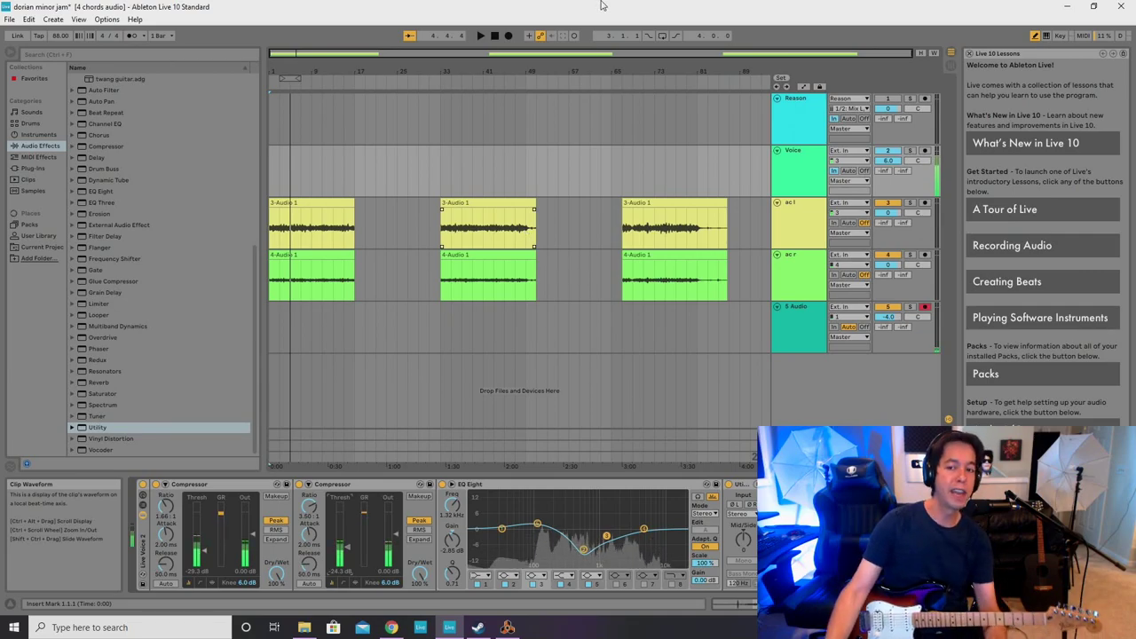
Place the insert marker at 1.1.1 and hide the Live 10 Lessons help view.
left_click(270, 231)
left_click(268, 231)
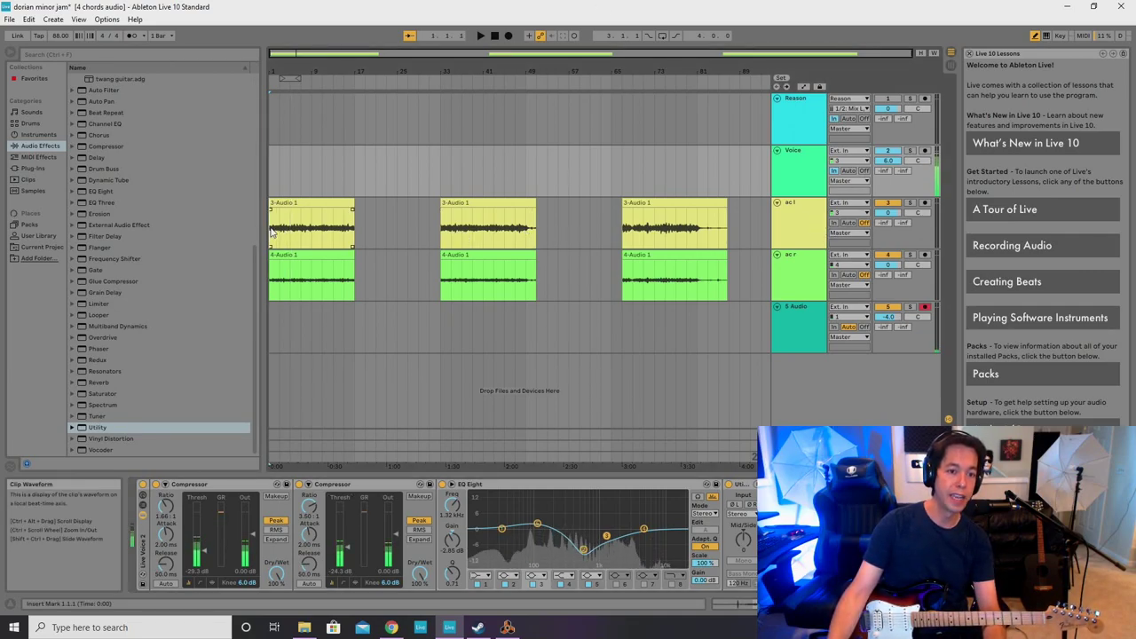
left_click_drag(293, 52, 293, 108)
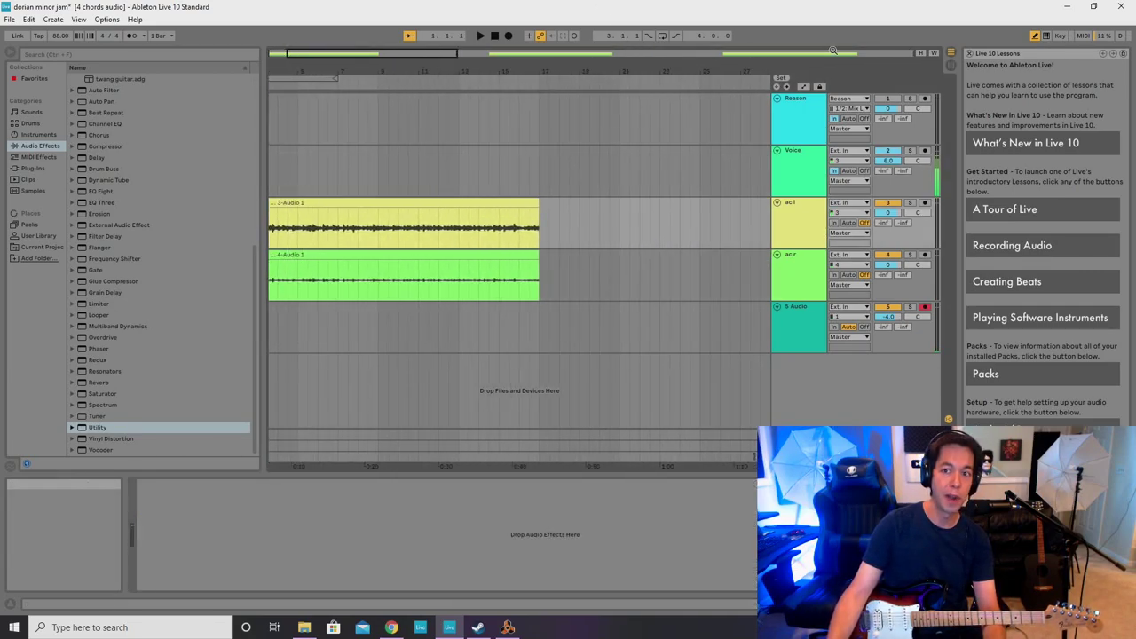
left_click(951, 53)
left_click_drag(320, 53, 306, 75)
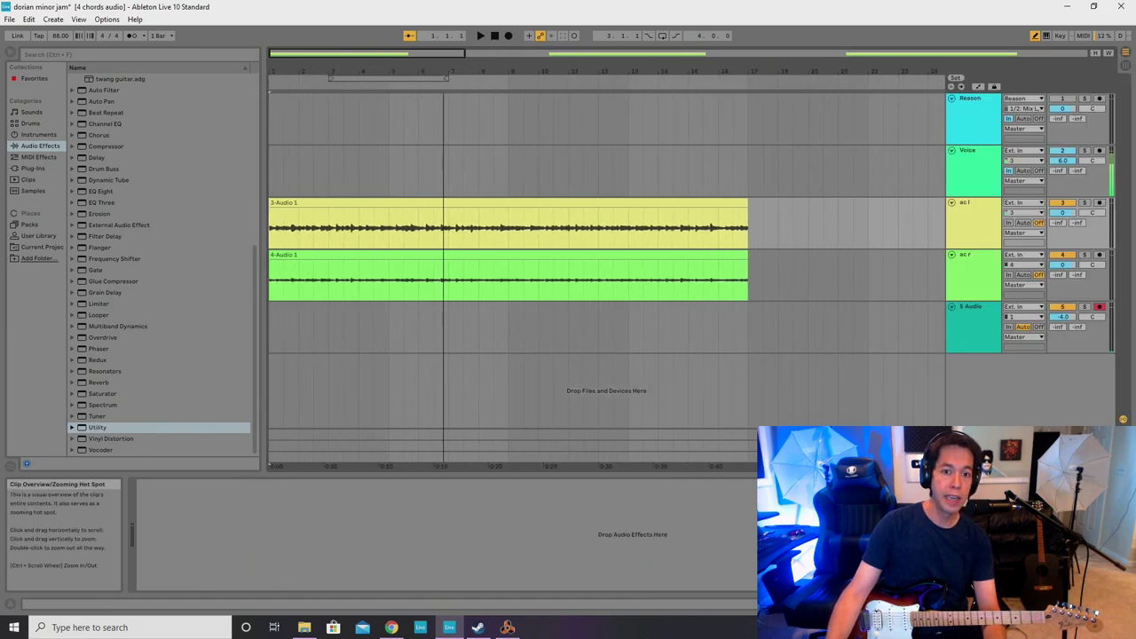
Pan the ac l track to 50L and the ac r track to 50R.
left_click(974, 220)
left_click(973, 264)
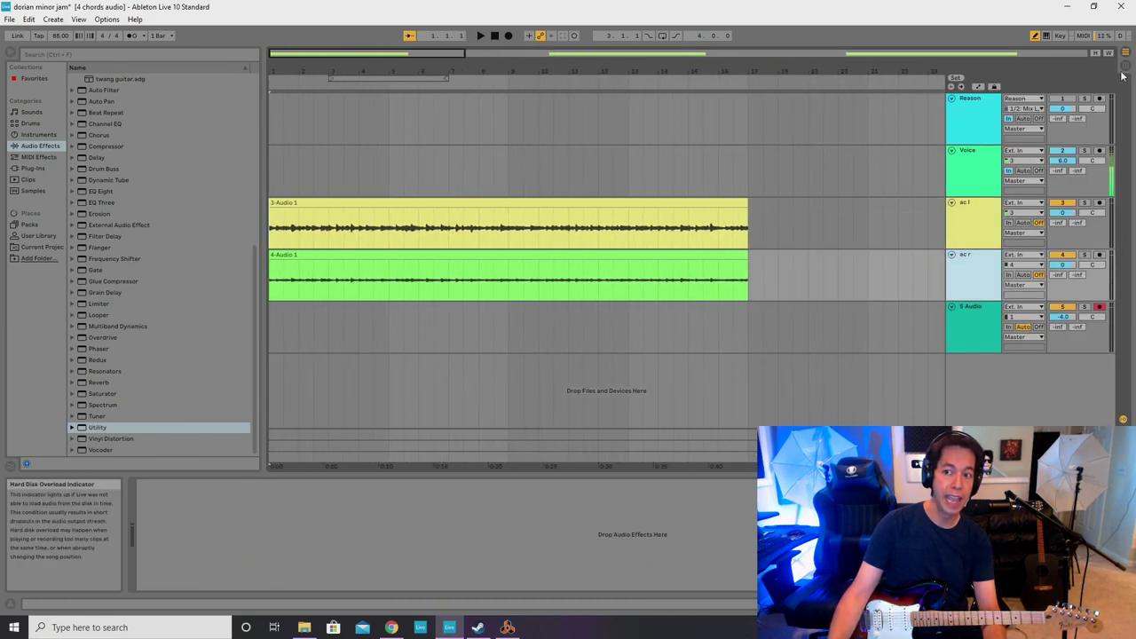
key("Tab")
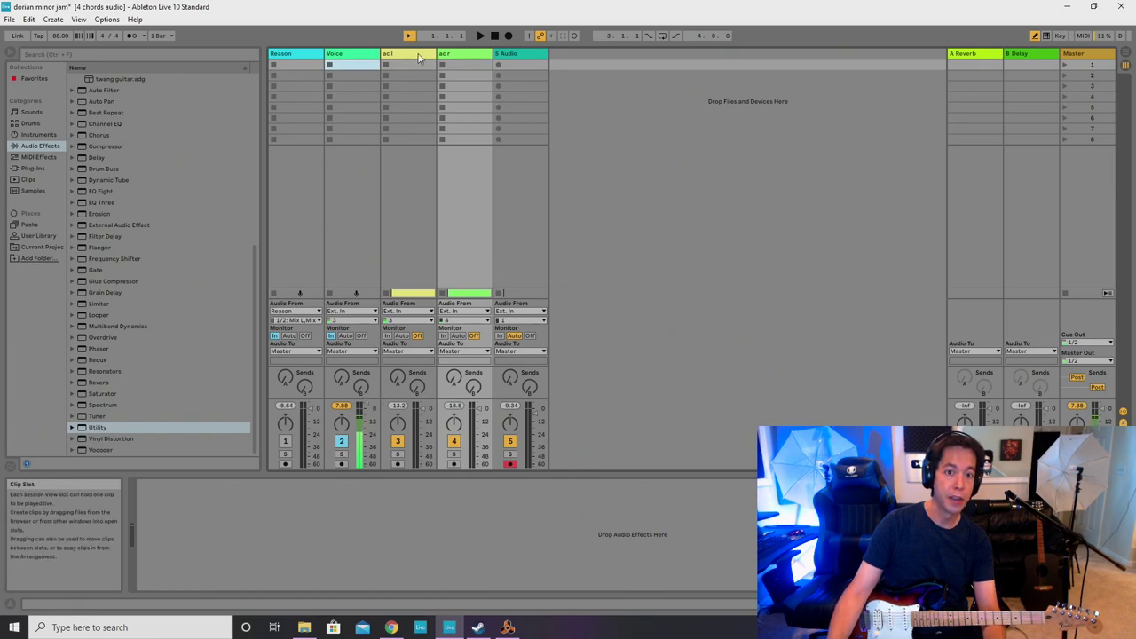
left_click(398, 427)
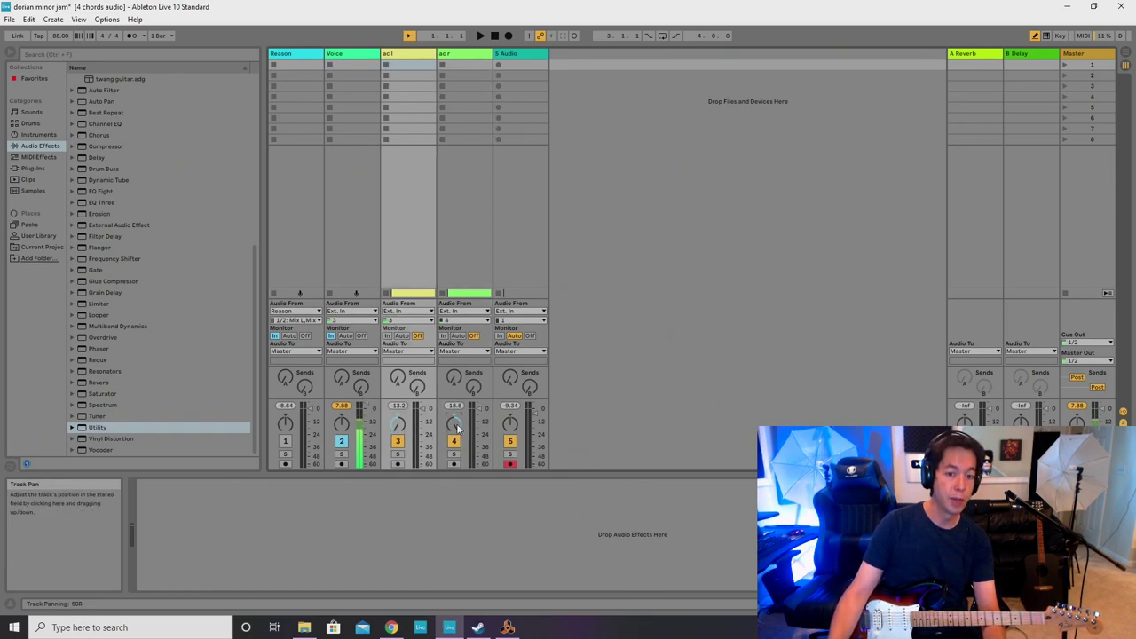
key("Tab")
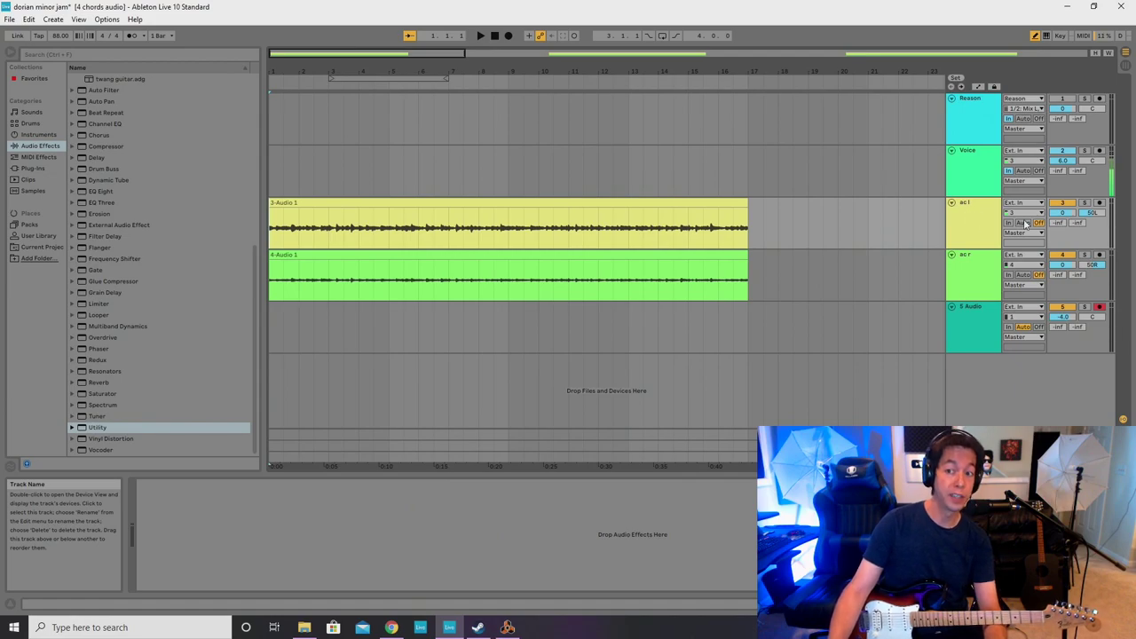
Play the first pair of acoustic clips from bar 1 and stop playback around bar 5.
key("space")
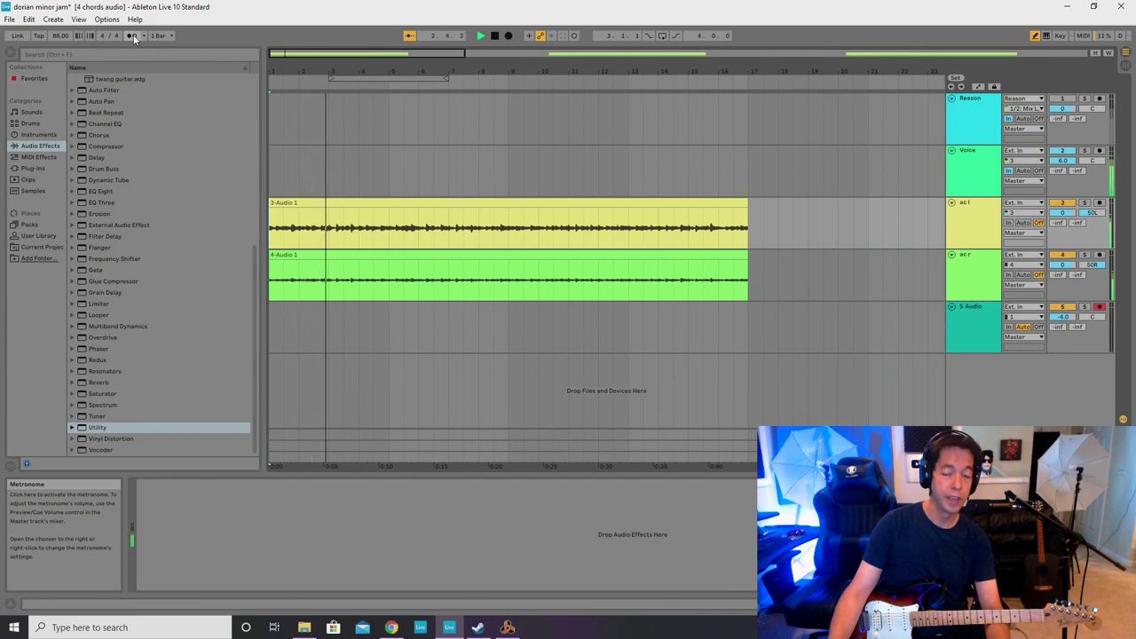
left_click_drag(275, 55, 275, 93)
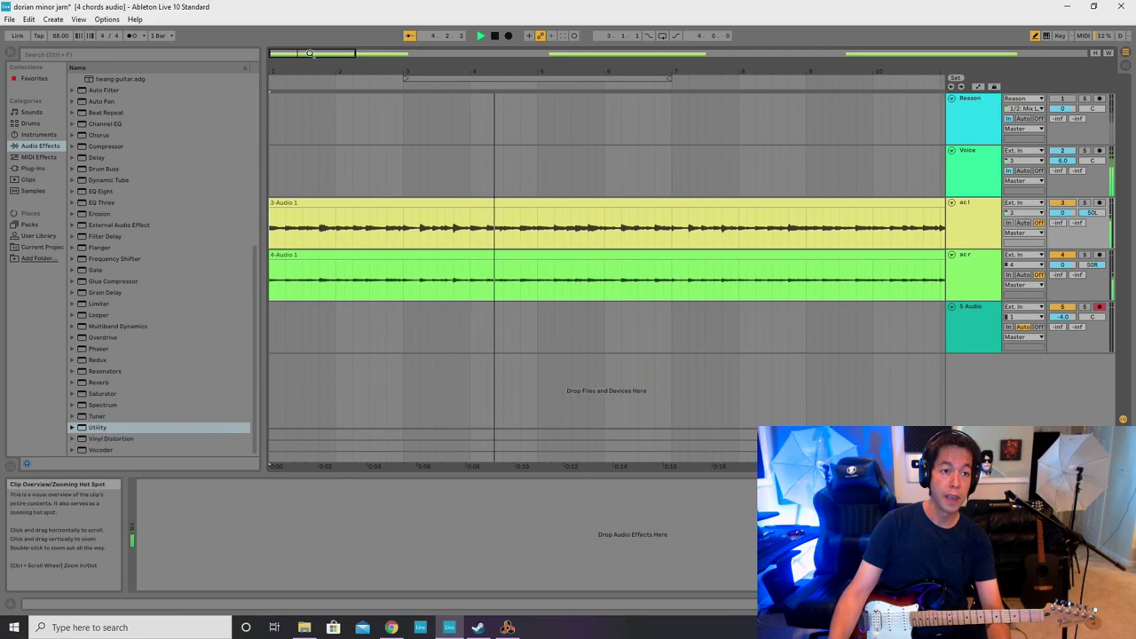
left_click_drag(310, 54, 310, 13)
key("space")
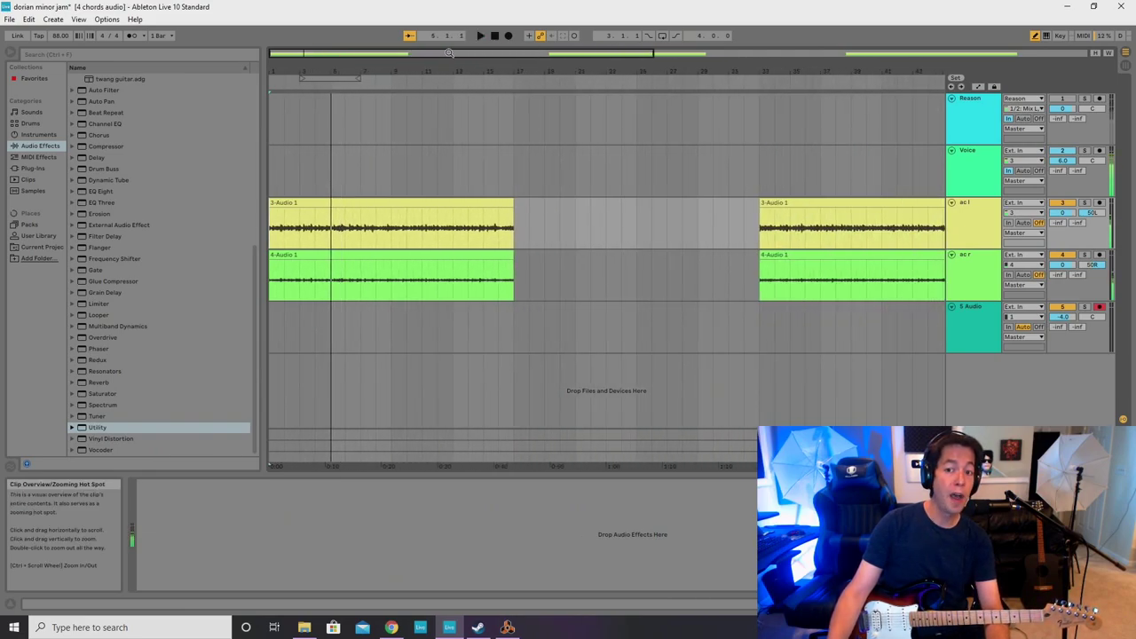
Play the second pair of acoustic clips from bar 33 and stop after a few bars.
left_click_drag(426, 54, 501, 43)
left_click(506, 230)
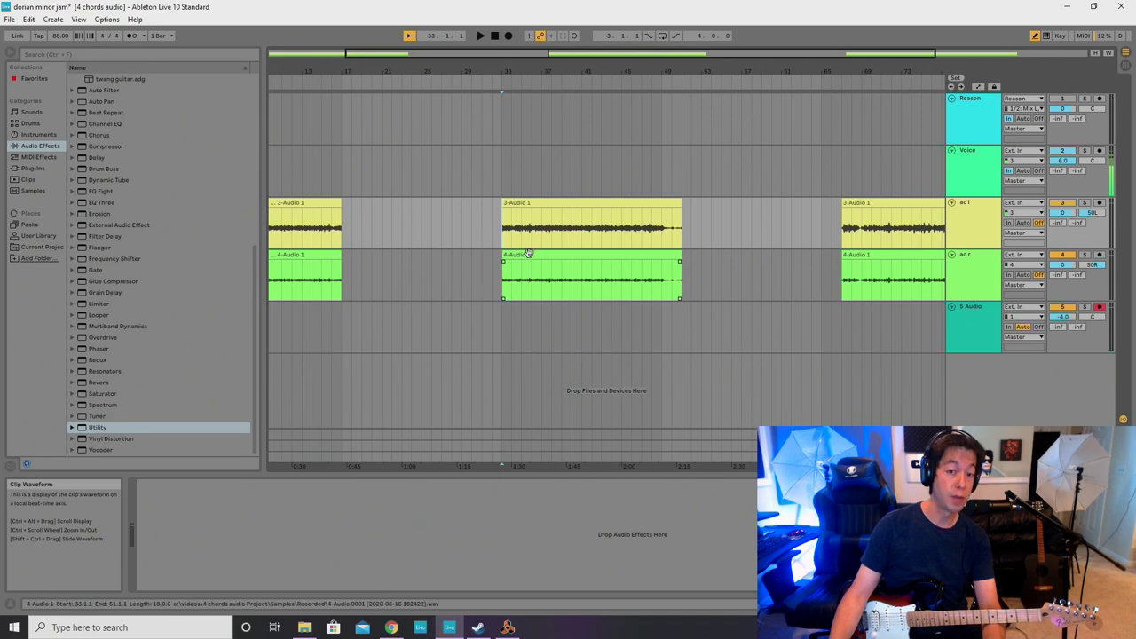
key("space")
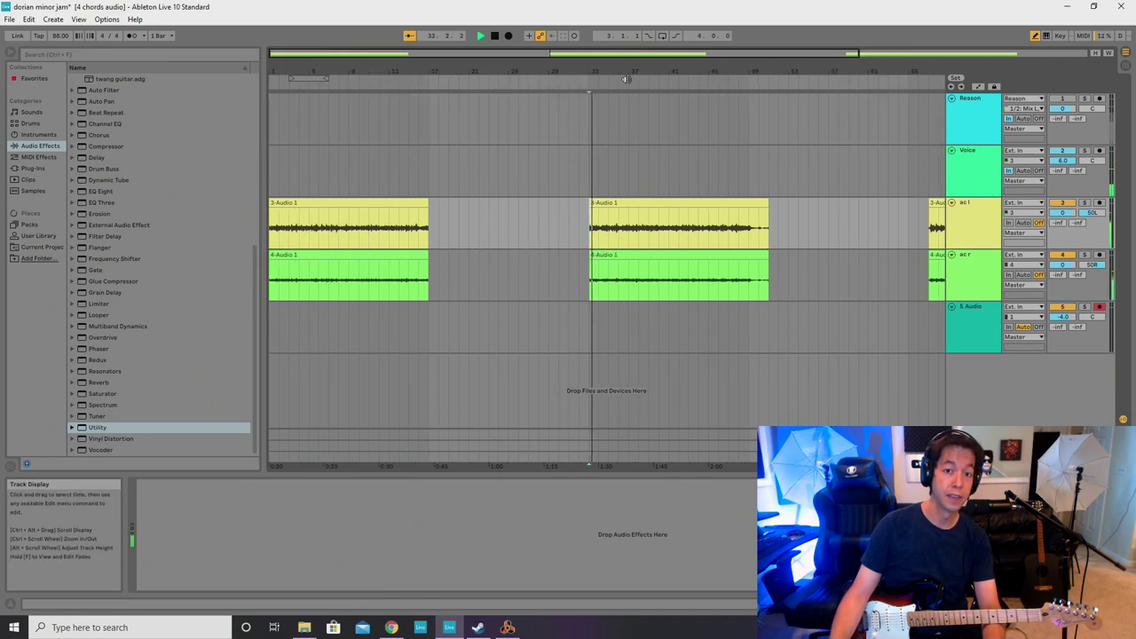
left_click_drag(669, 72, 551, 106)
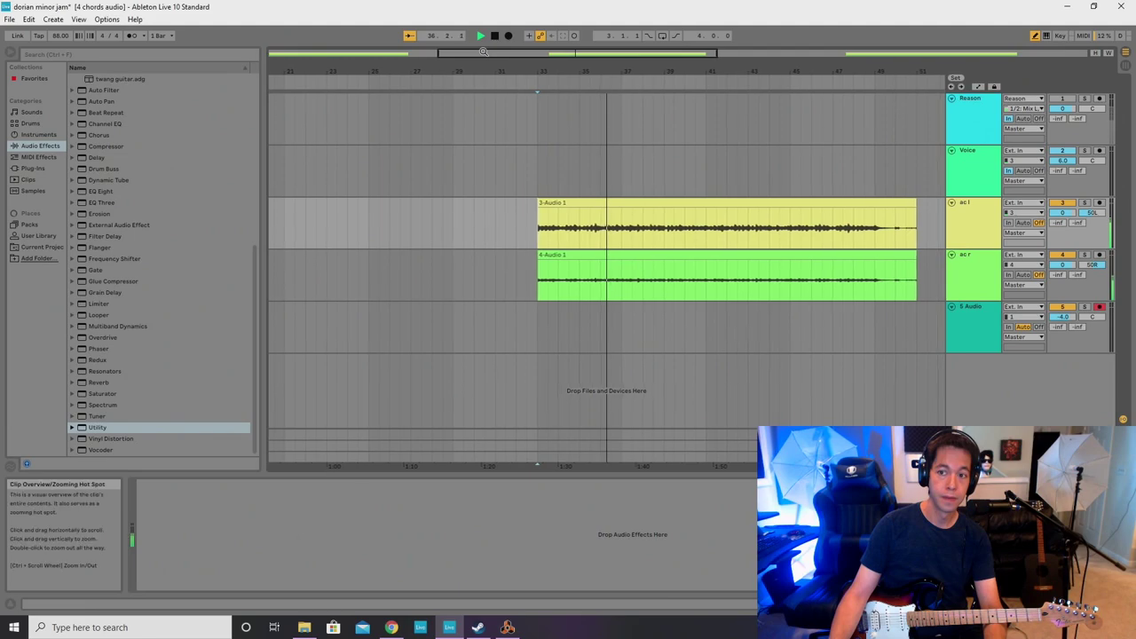
key("space")
Delete bars 66 to 69 on the ac l and ac r tracks to trim the start of the third clip pair.
mouse_move(484, 52)
left_mouse_down()
mouse_move(598, 44)
mouse_move(630, 27)
left_mouse_up()
left_click(688, 241)
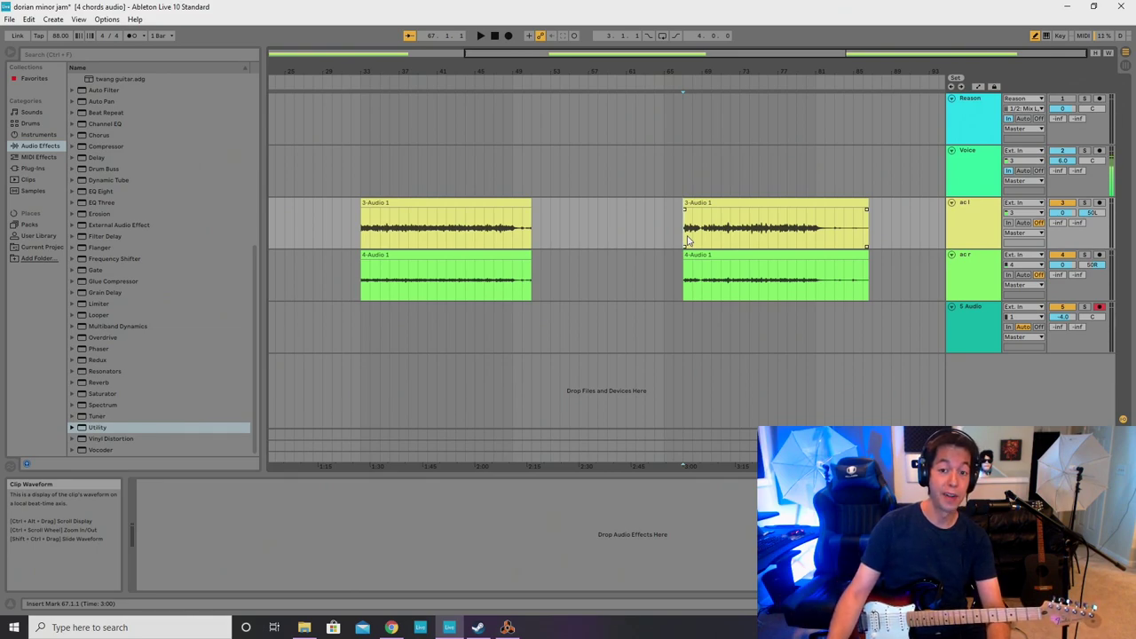
left_click(702, 246)
left_click_drag(702, 243, 675, 267)
key("Delete")
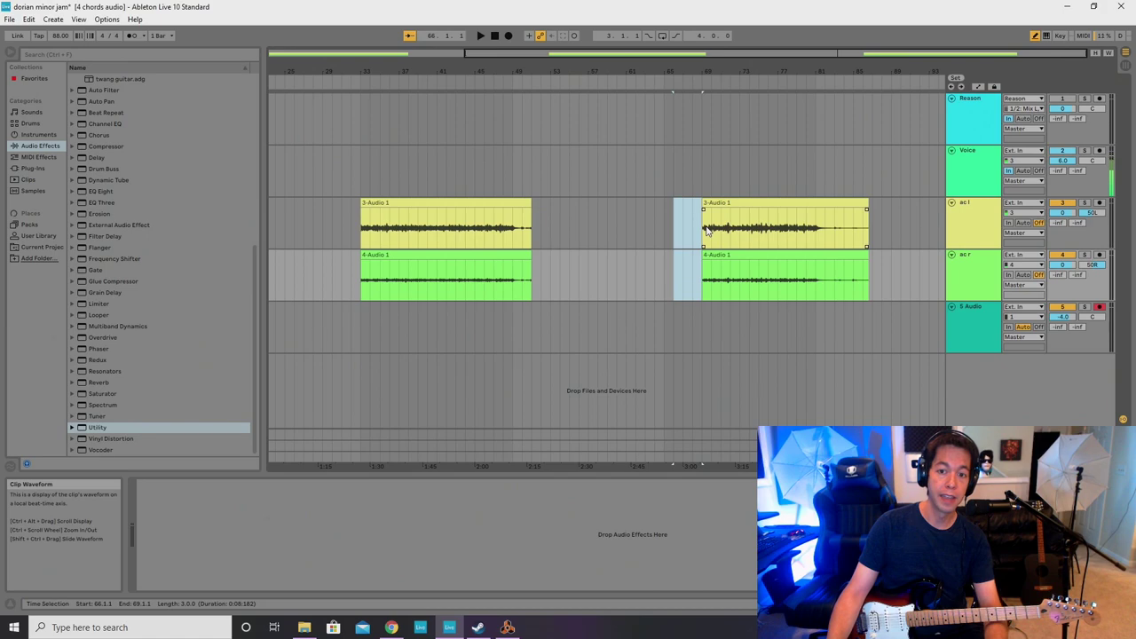
Play the third clip pair from bar 69 and delete its ending on both tracks from bar 83 to bar 88.
left_click(708, 231)
key("space")
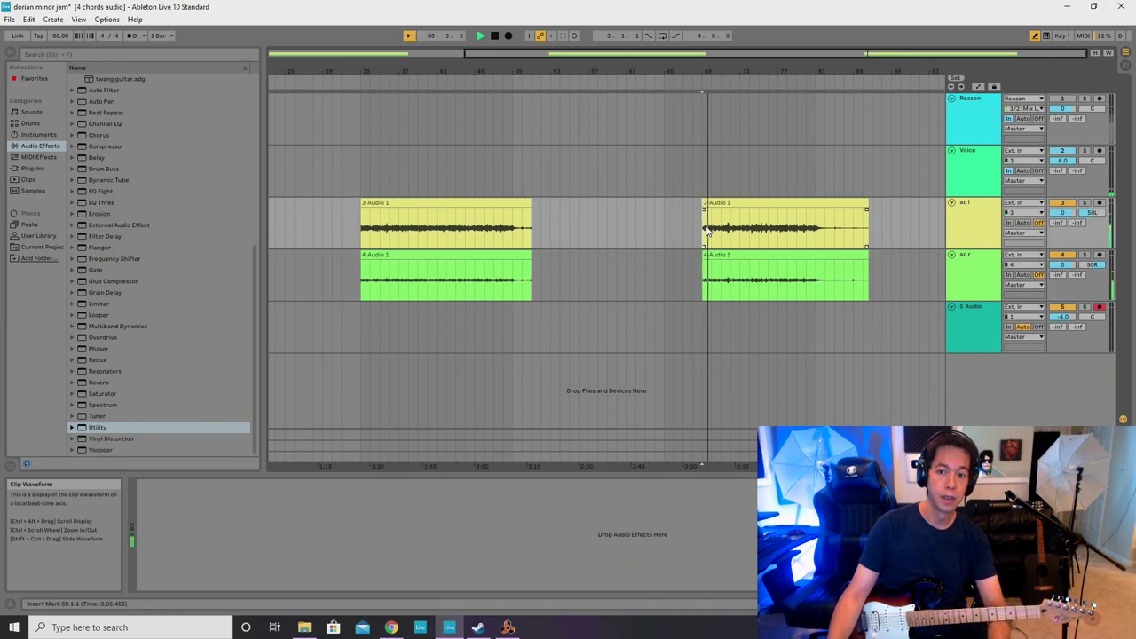
left_click_drag(837, 230, 884, 266)
key("Delete")
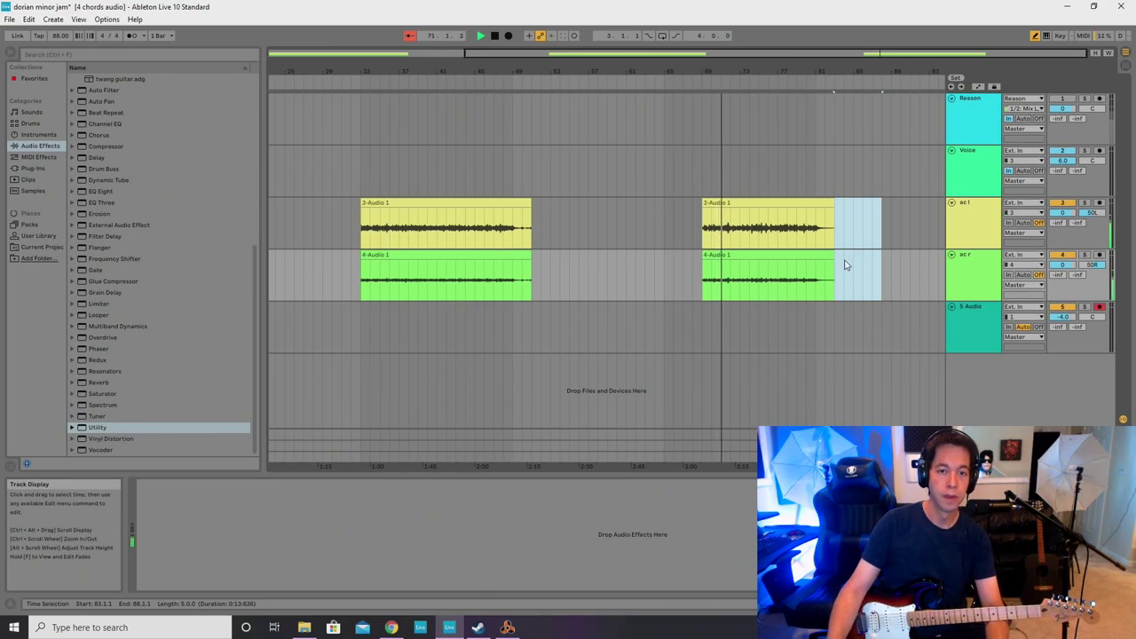
key("space")
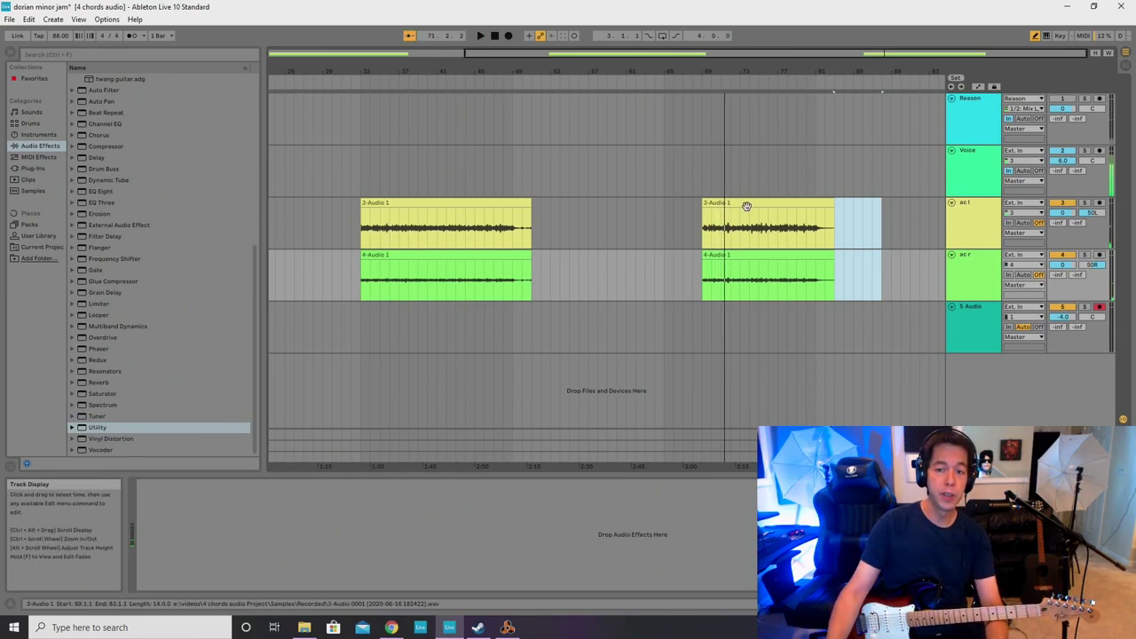
left_click(709, 230)
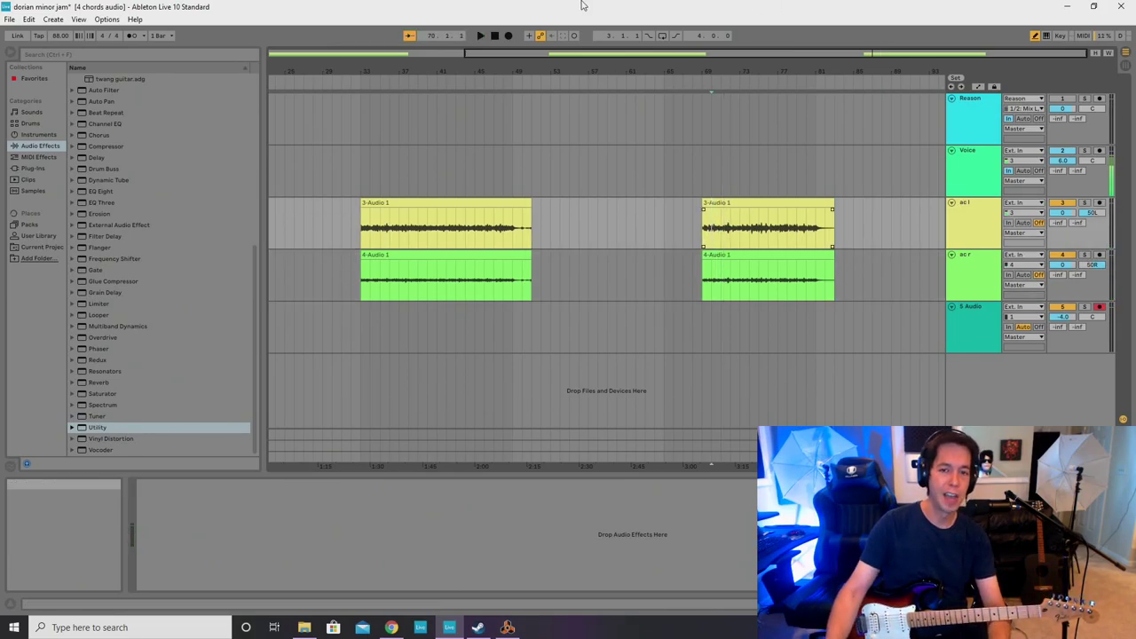
Move the third pair of acoustic clips earlier so that it starts at bar 55.
left_click_drag(637, 71, 637, 58)
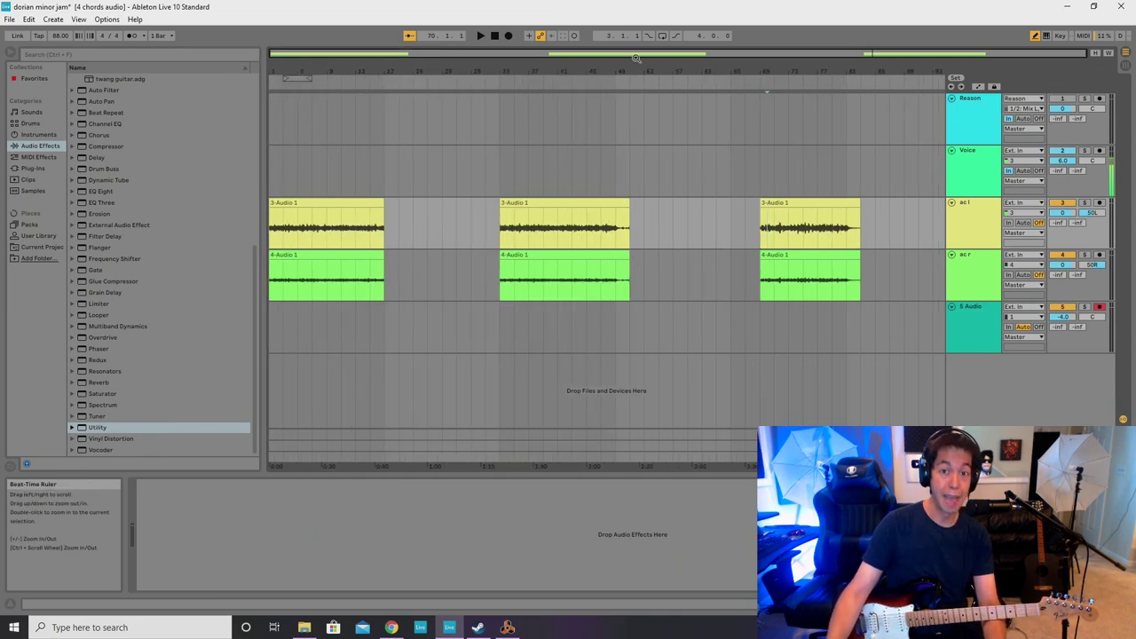
left_click(774, 204)
left_click(784, 254, "shift")
left_click_drag(778, 213, 676, 214)
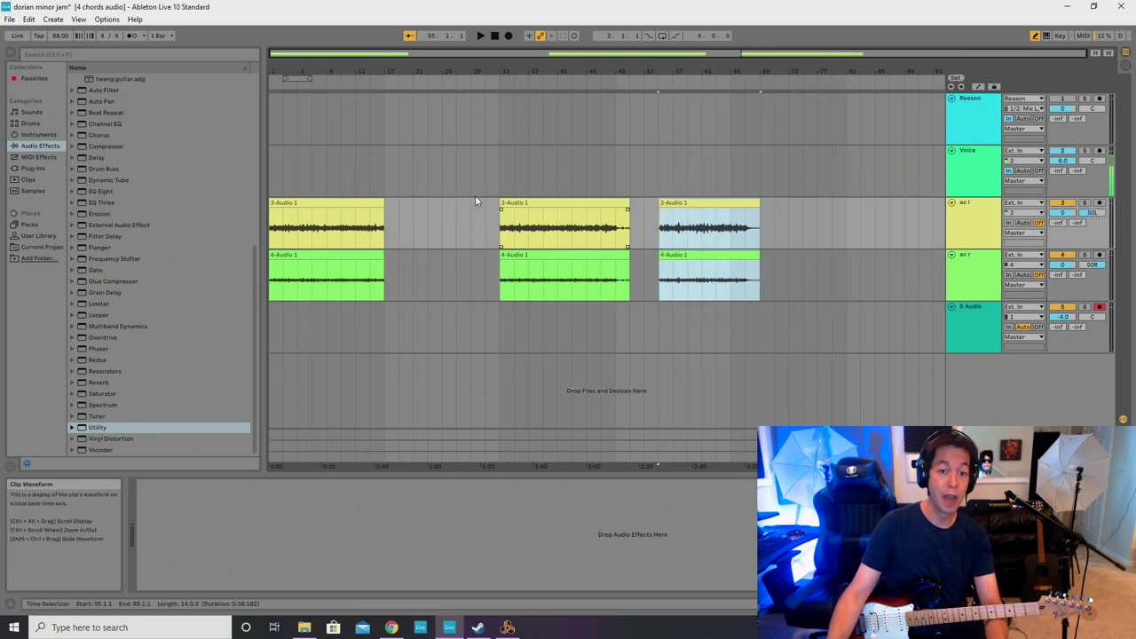
Move the second and third clip pairs on ac l and ac r earlier together, with the second pair starting at bar 21.
left_click(532, 213)
left_click(721, 255, "shift")
left_click_drag(568, 203, 474, 214)
left_click(555, 224)
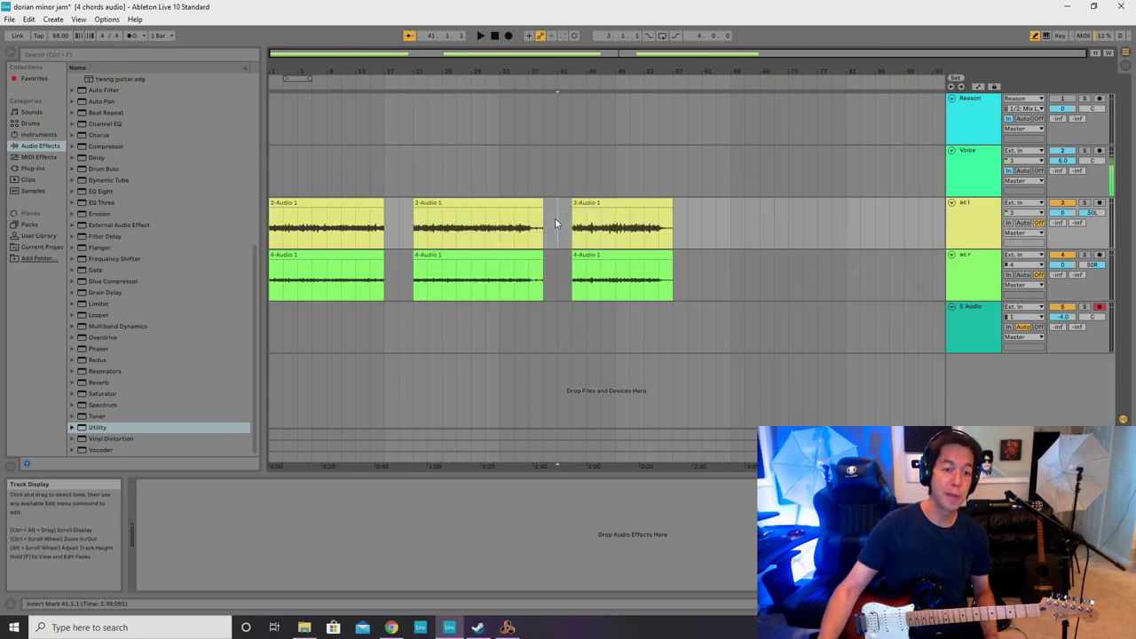
Place the insert marker back at 1.1.1 and show the device chain of the 5 Audio track.
left_click(272, 227)
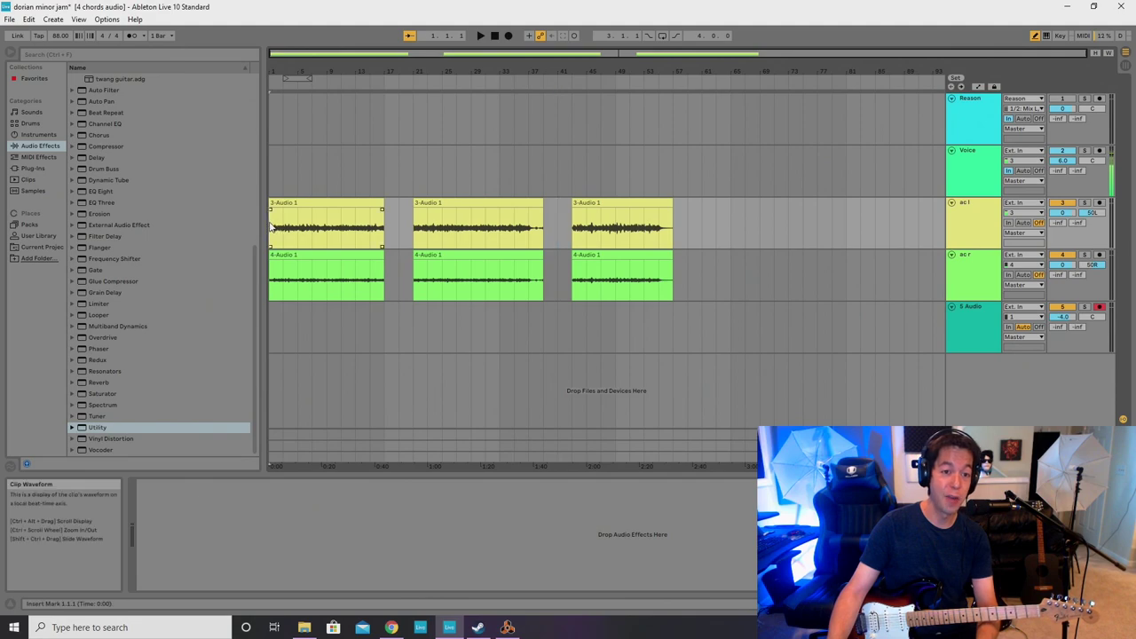
mouse_move(314, 52)
left_mouse_down()
mouse_move(314, 89)
mouse_move(302, 50)
left_mouse_up()
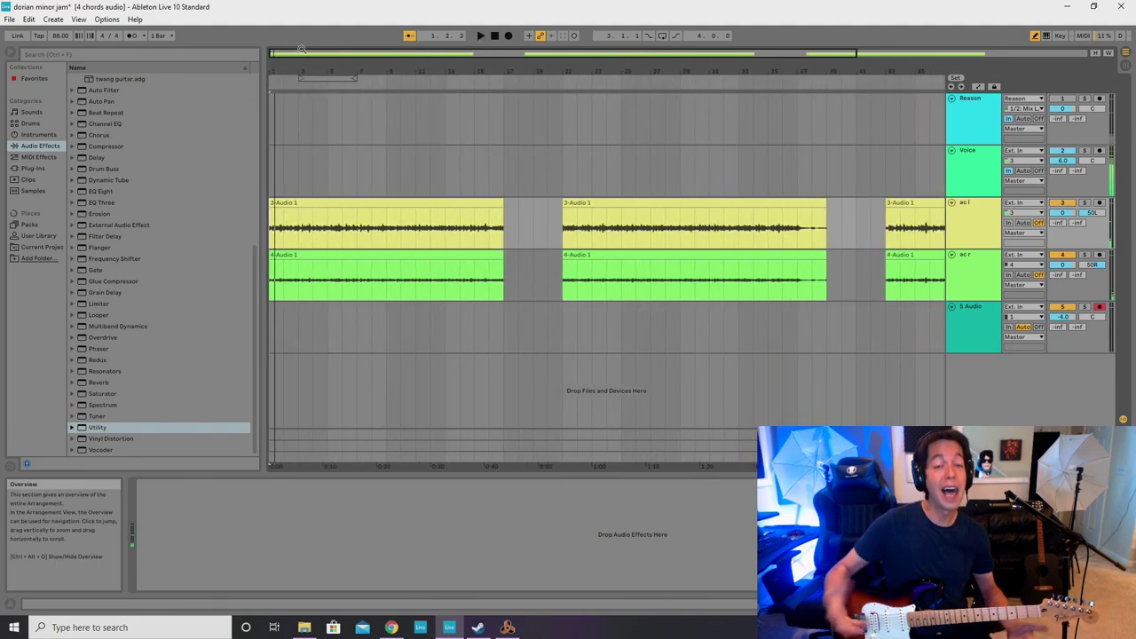
left_click(330, 327)
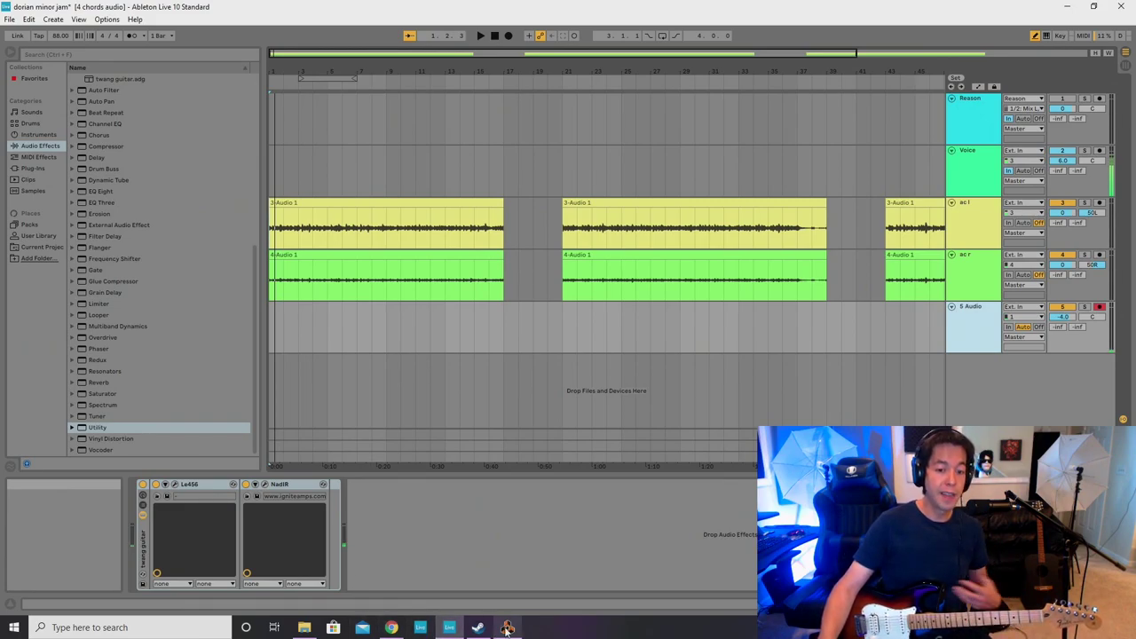
Choose Reason as the audio input of the Reason track and set its monitoring to In.
mouse_move(508, 628)
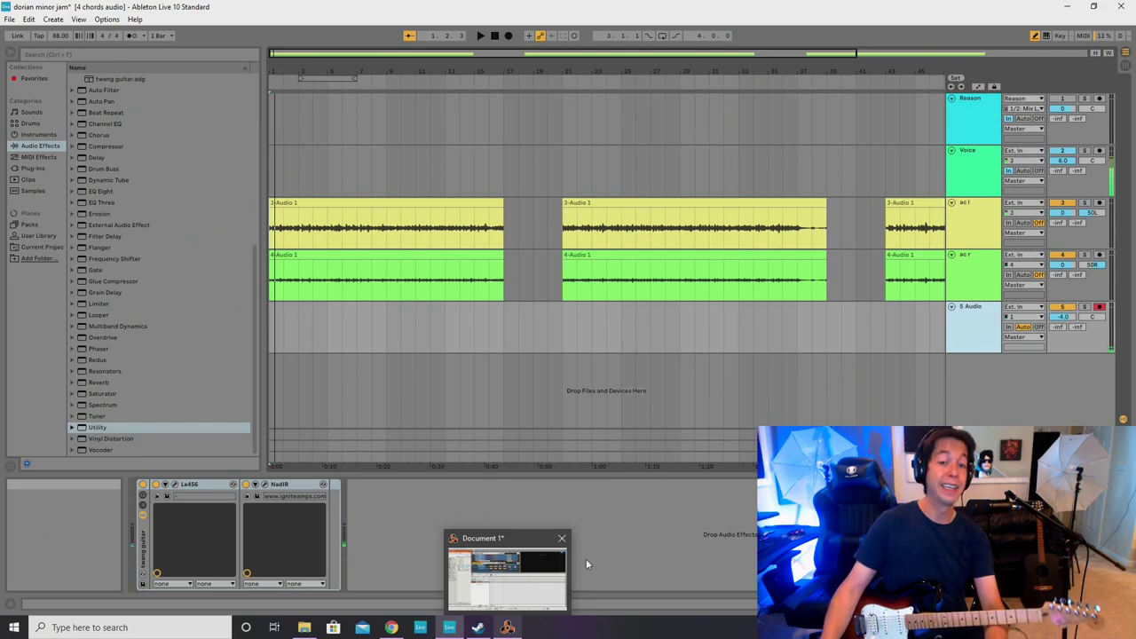
left_click(984, 102)
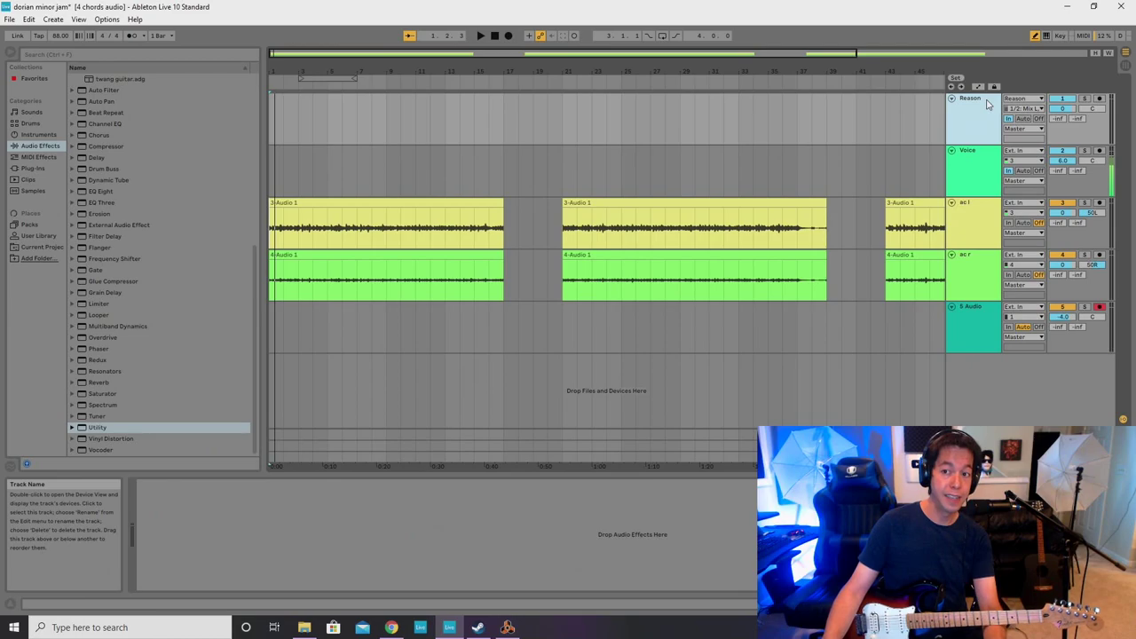
left_click(1016, 98)
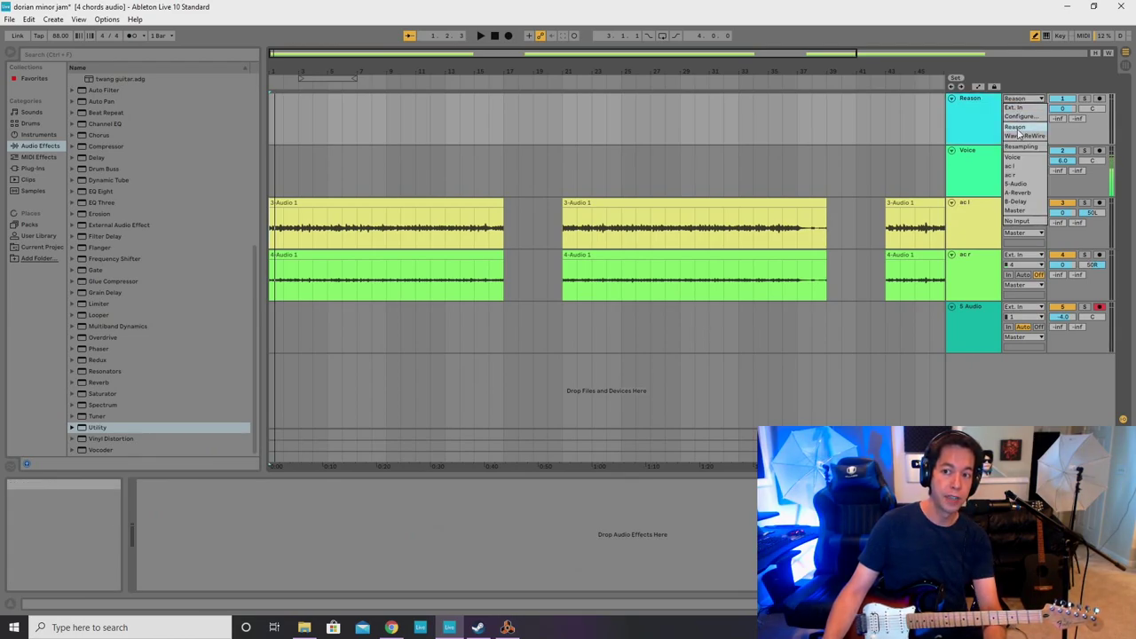
left_click(1018, 129)
left_click(1009, 119)
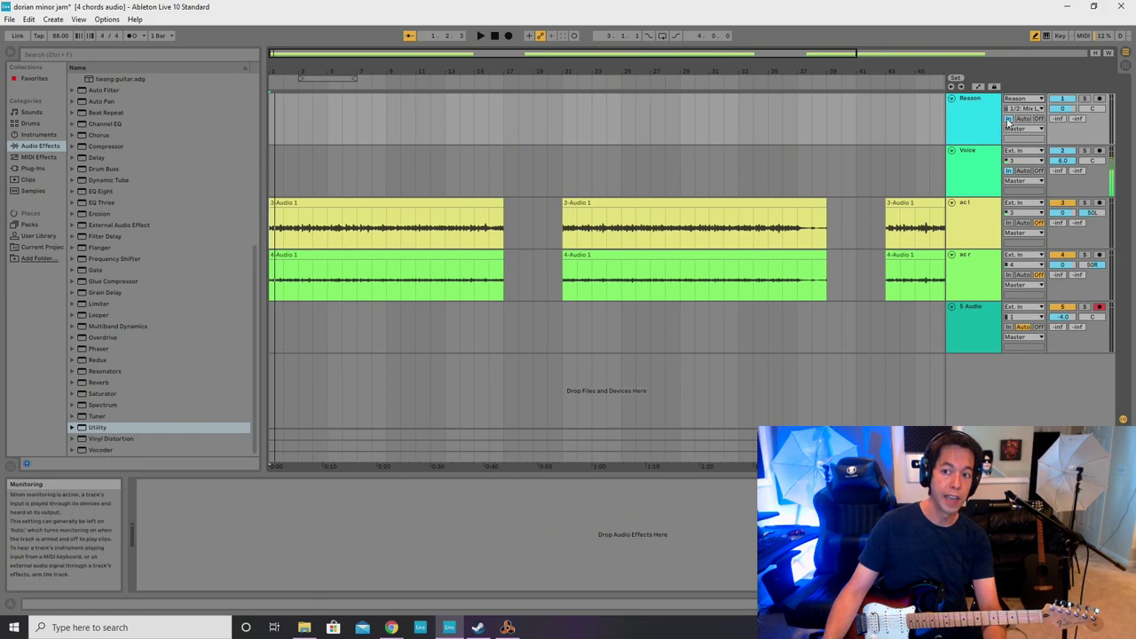
Switch to Reason, end patch browsing for the Acoustic Drums | College 130 - 1 device, and return to Ableton Live.
left_click(509, 628)
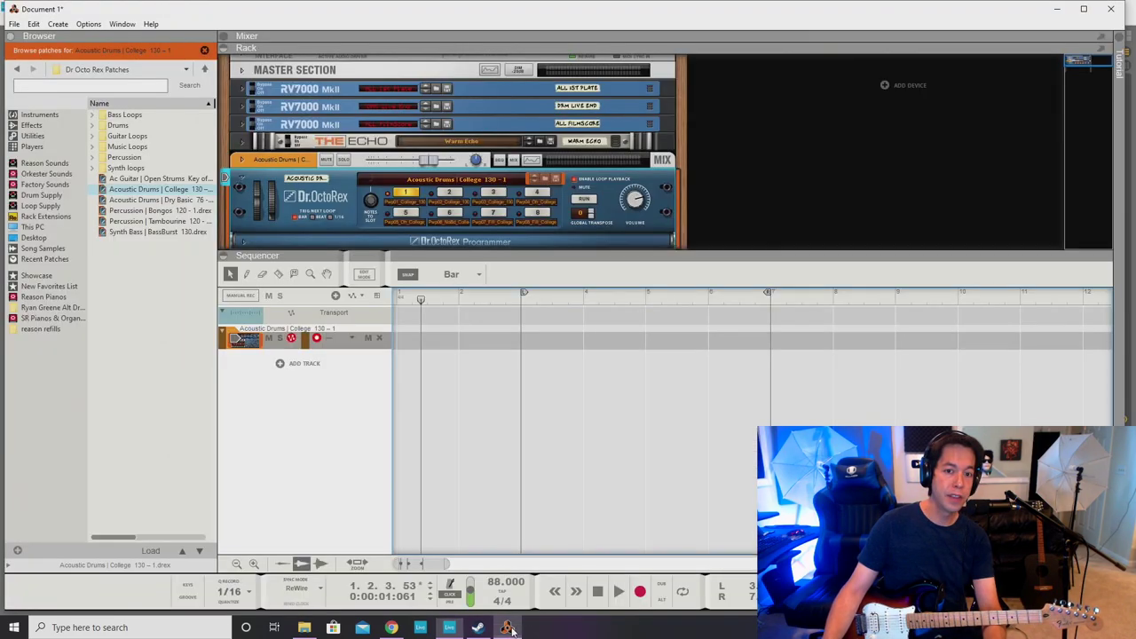
left_click(204, 50)
left_click(449, 628)
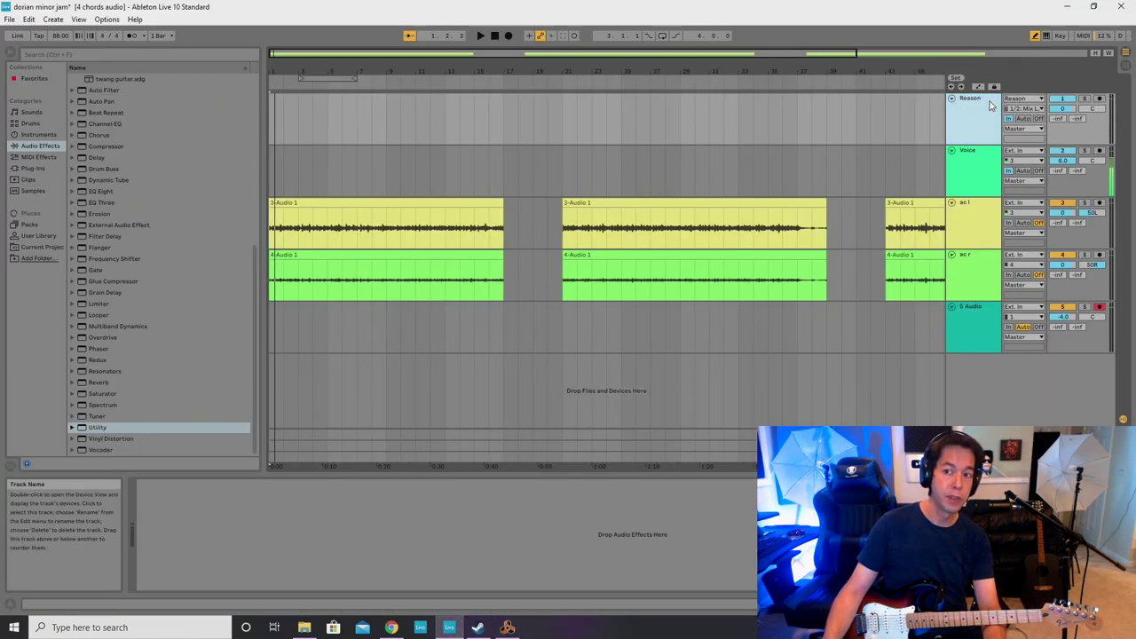
Examine the Dr. OctoRex drum device and a wider range of sequencer bars in Reason, checking against the Reason track in Ableton Live.
left_click(508, 628)
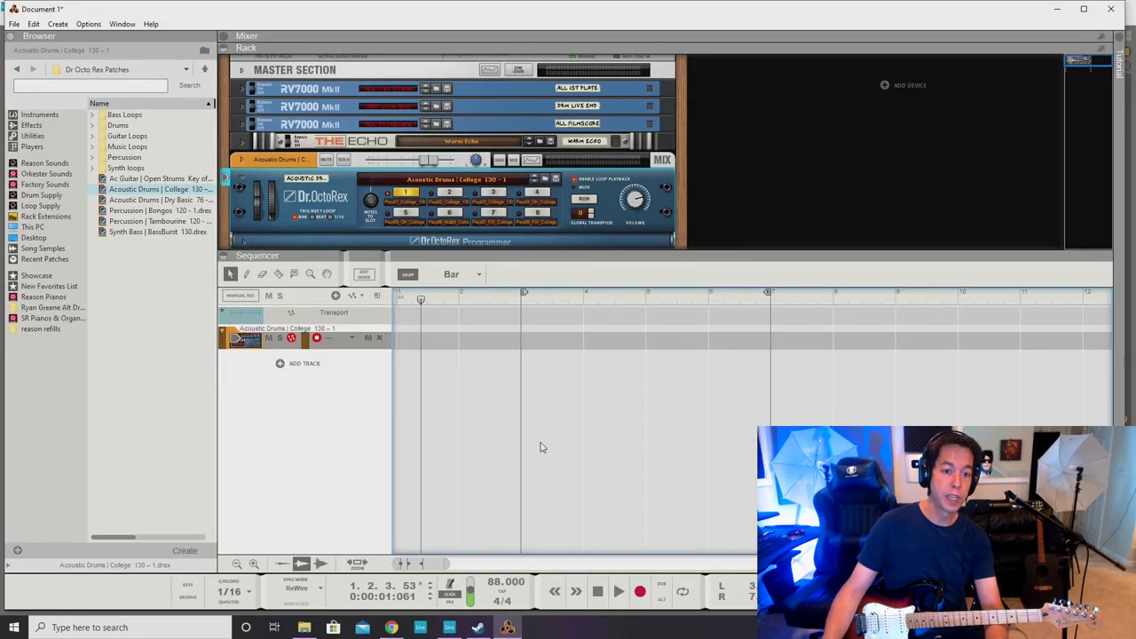
left_click_drag(447, 563, 517, 563)
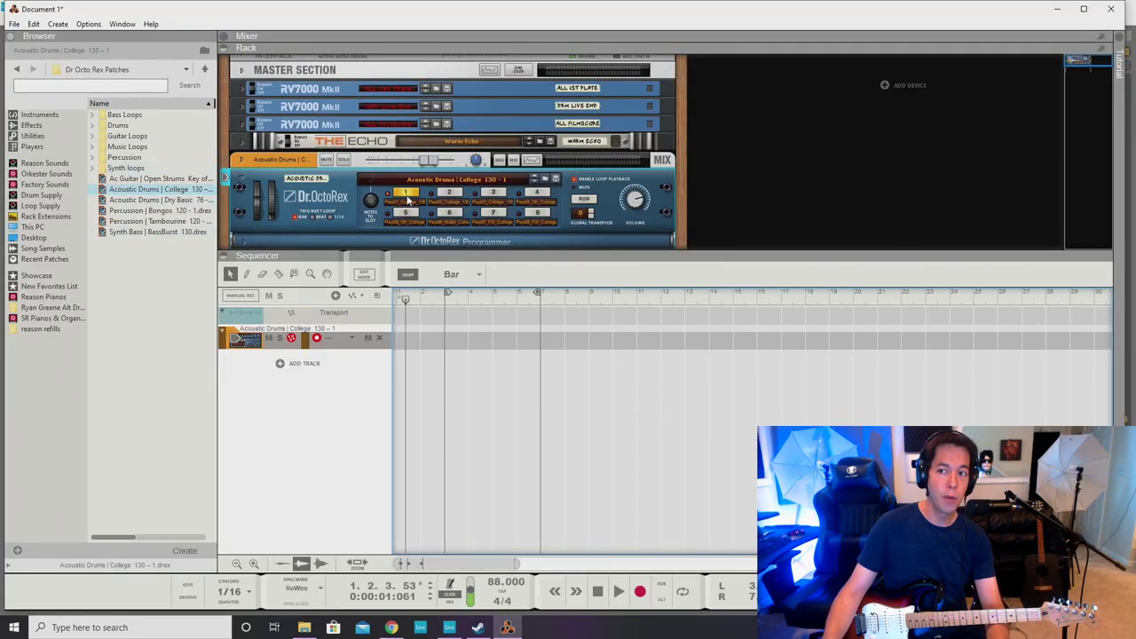
left_click(449, 628)
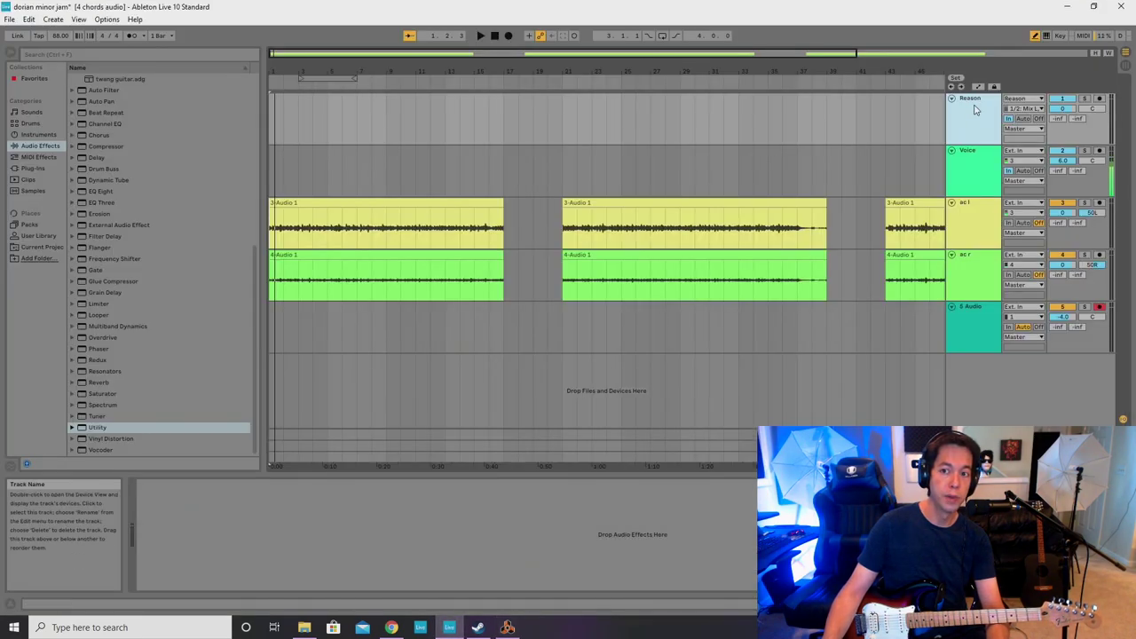
left_click(507, 627)
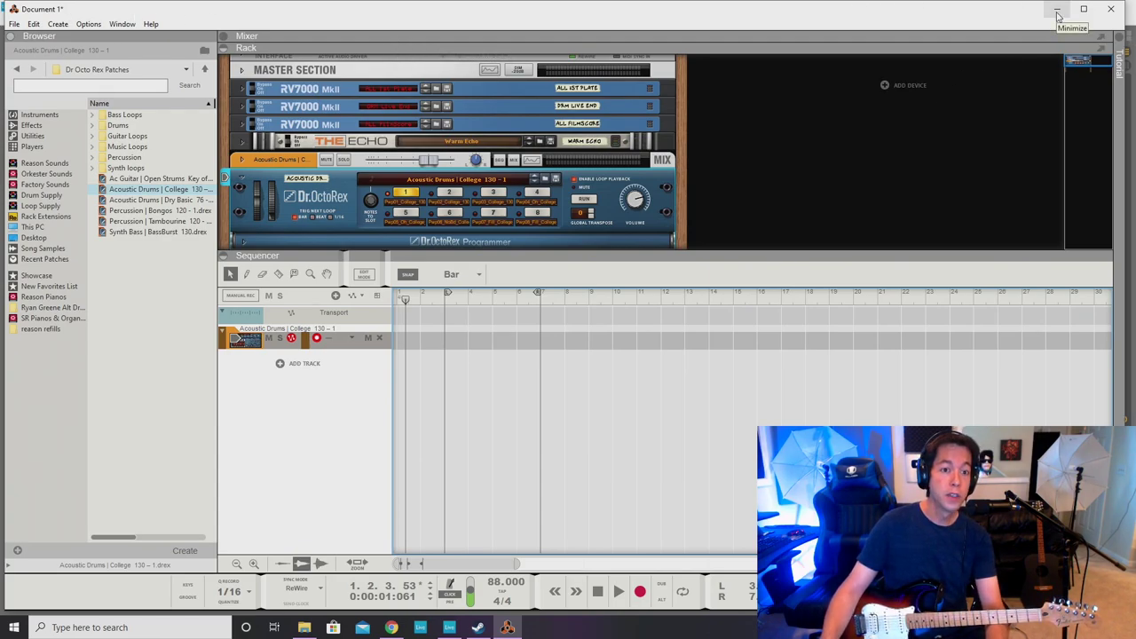
Run the loop playback of the Acoustic Drums | College 130 - 1 Dr. OctoRex in Reason and return to Ableton Live.
left_click(289, 160)
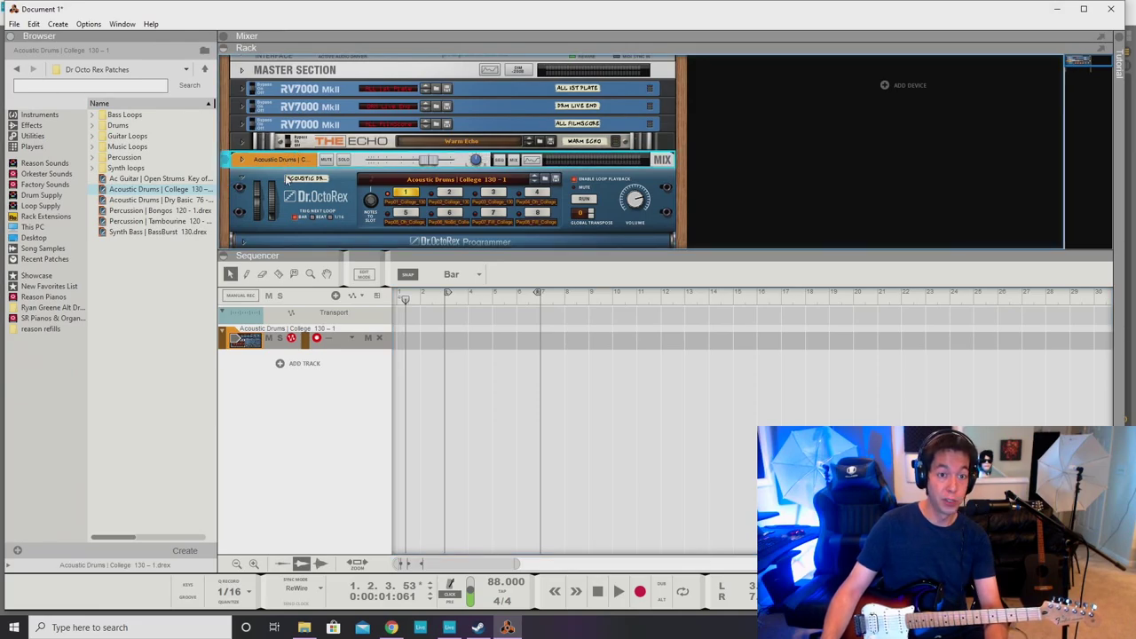
scroll(288, 181, "down", 1)
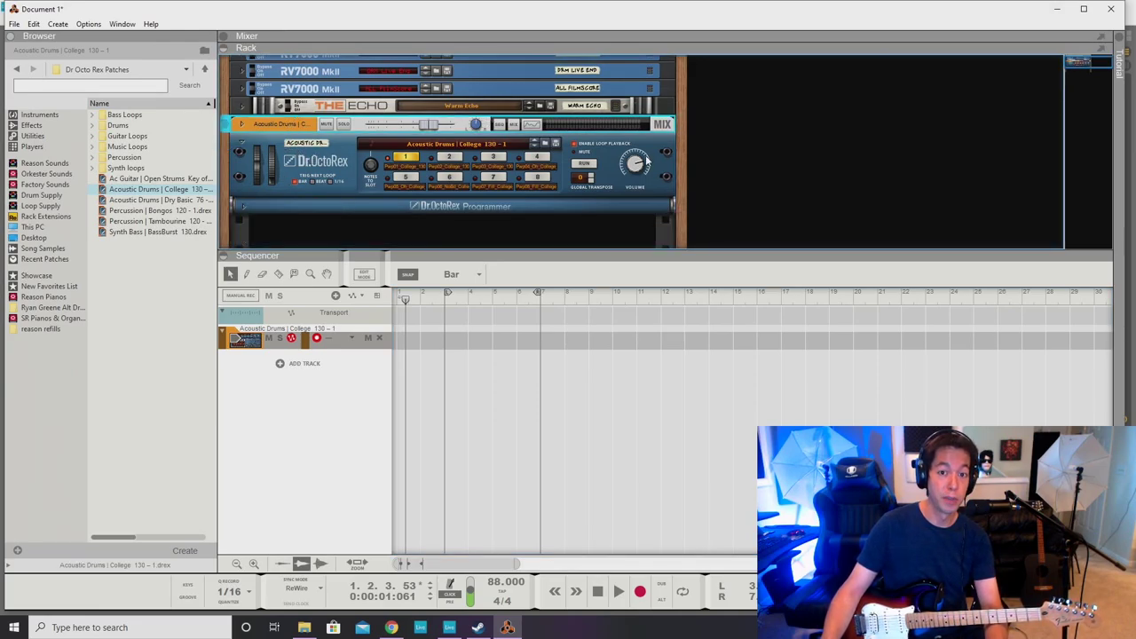
left_click(590, 163)
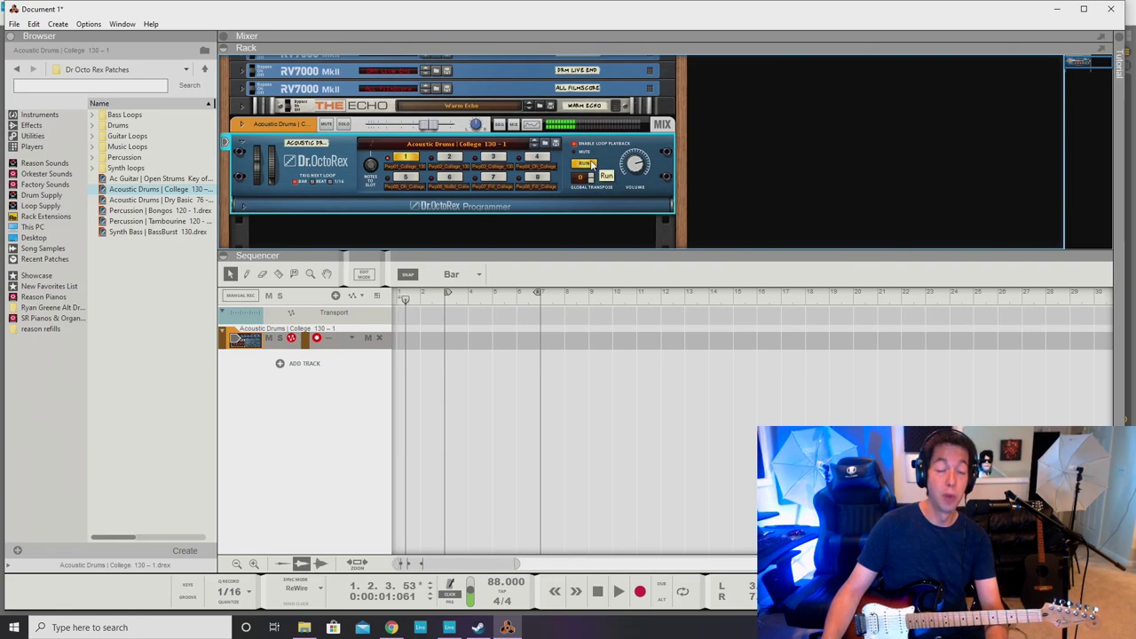
left_click(450, 628)
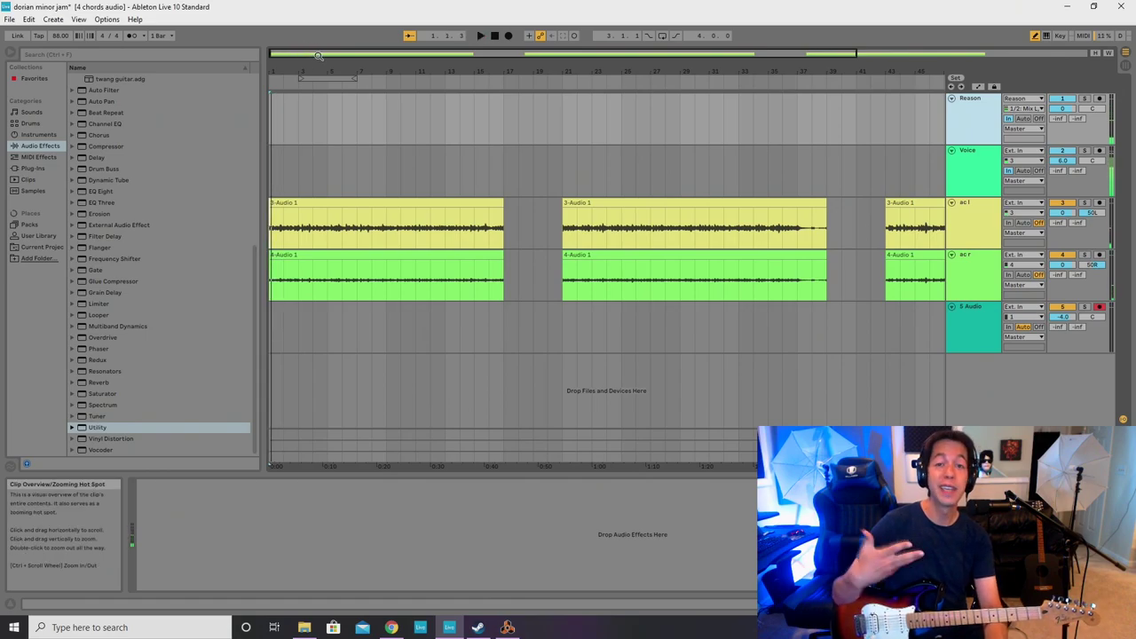
left_click(507, 627)
left_click(450, 628)
Move the arrangement loop to start at 1.1.1, place the insert marker there and turn looping on.
key("space")
left_click_drag(292, 53, 284, 55)
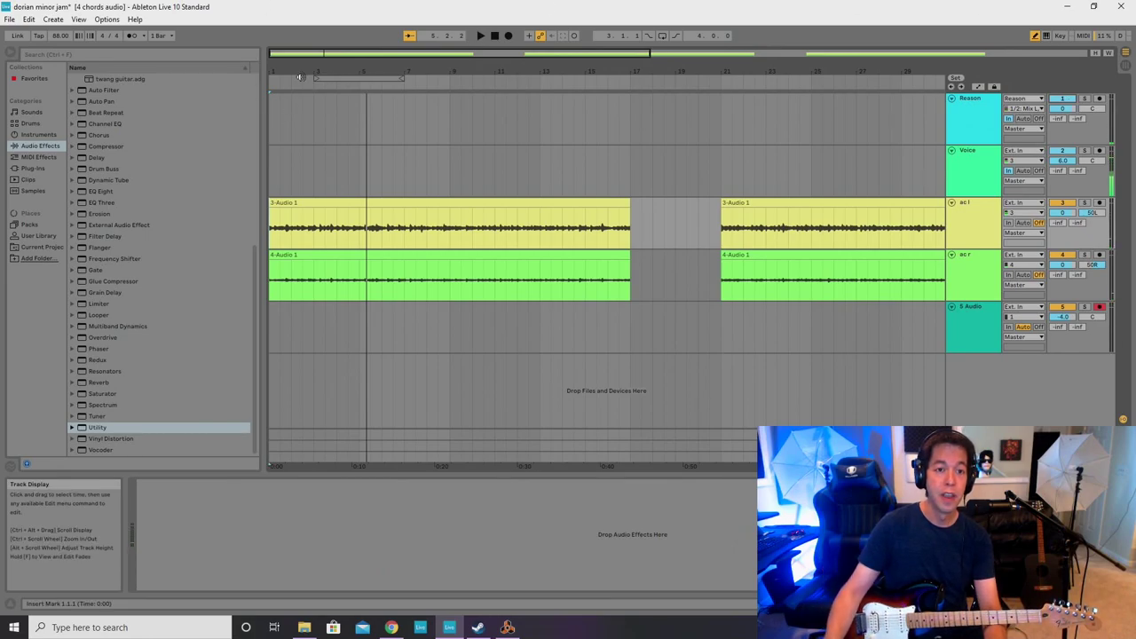
left_click_drag(319, 79, 232, 93)
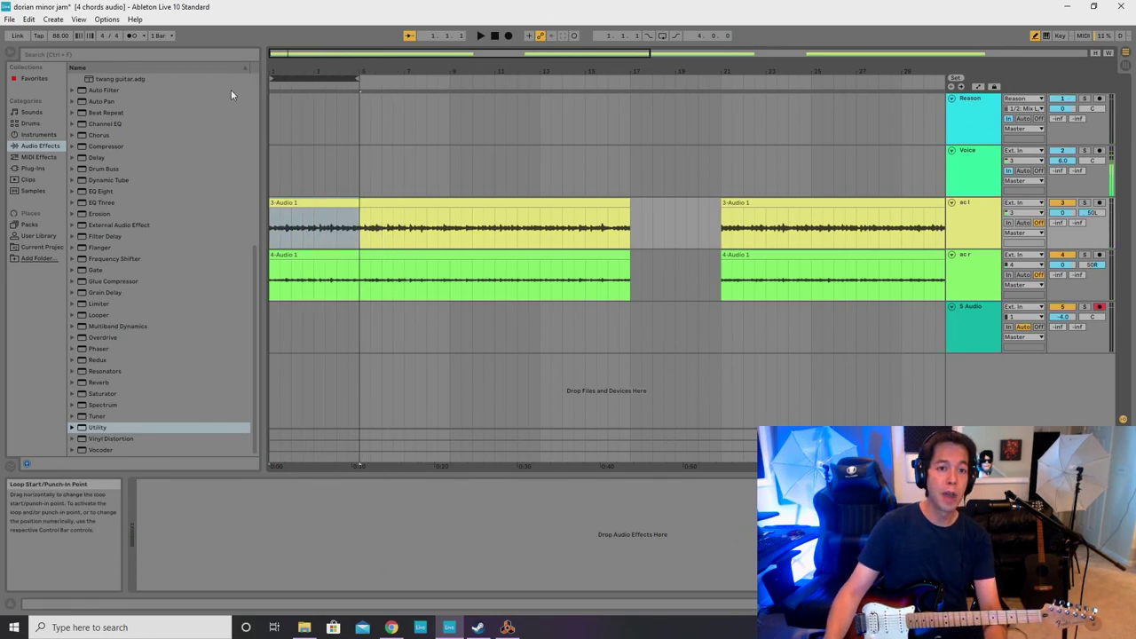
left_click(275, 133)
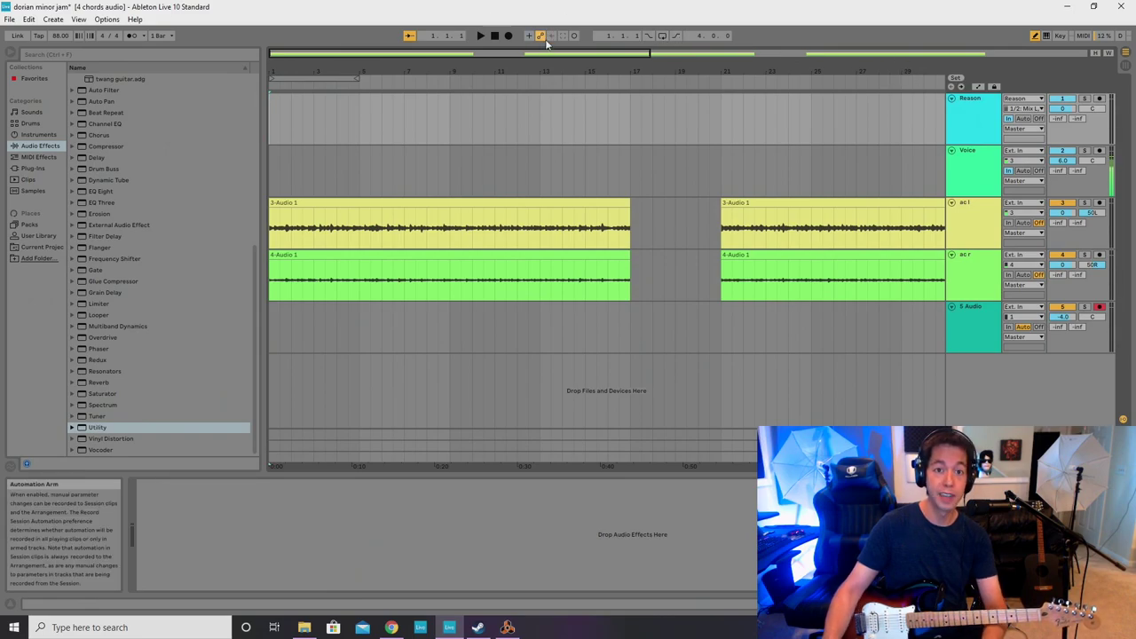
left_click(662, 36)
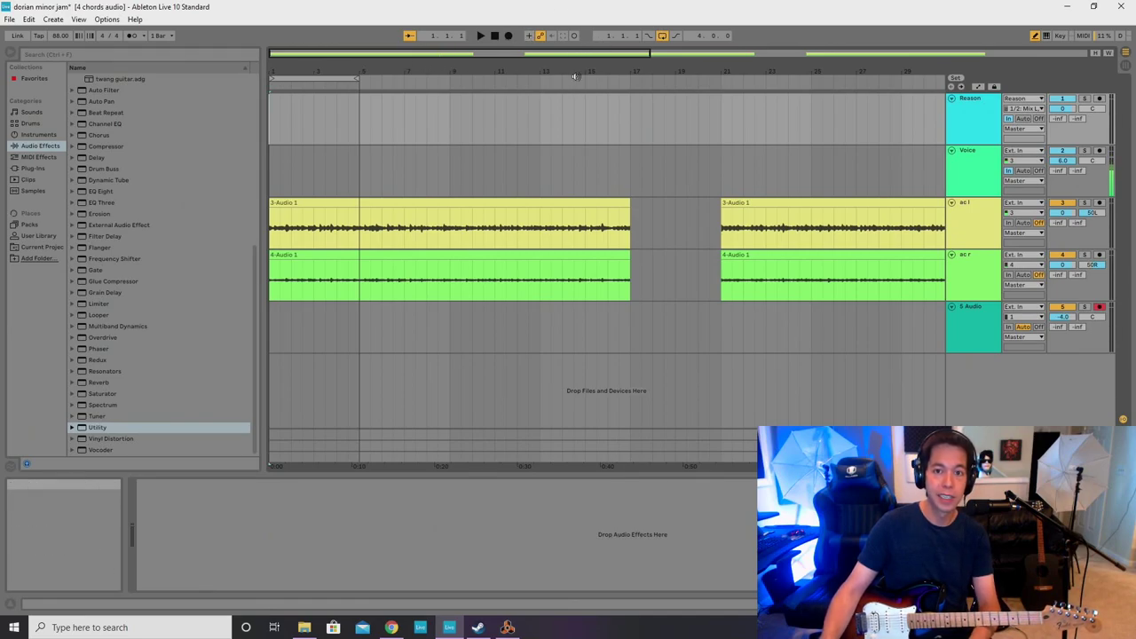
Play the looped section, check the Dr. OctoRex drum device in Reason, and return to Ableton Live.
key("space")
left_click(507, 627)
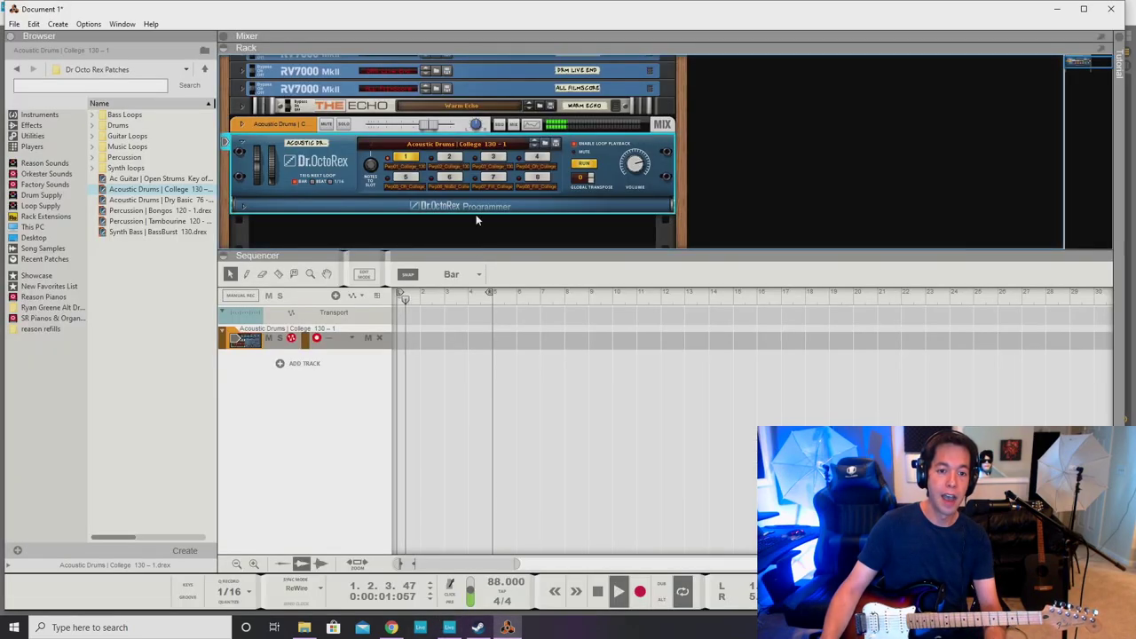
left_click(533, 144)
key("alt+Tab")
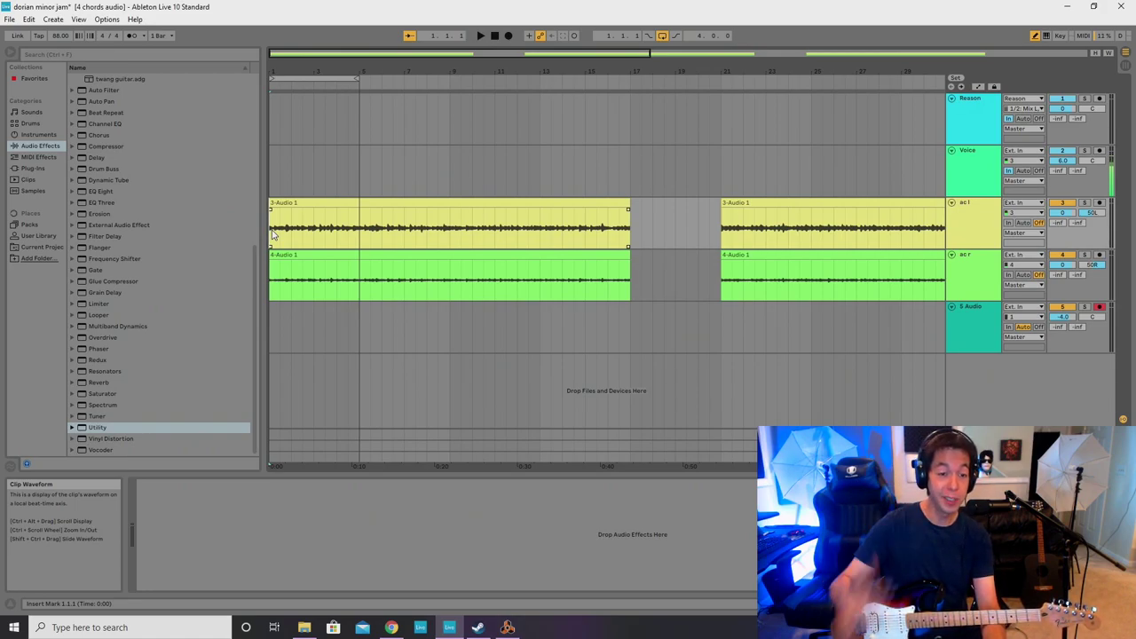
Play the first guitar take from 1.1.1 and the second from 21.1.1 together with the Reason drums.
key("space")
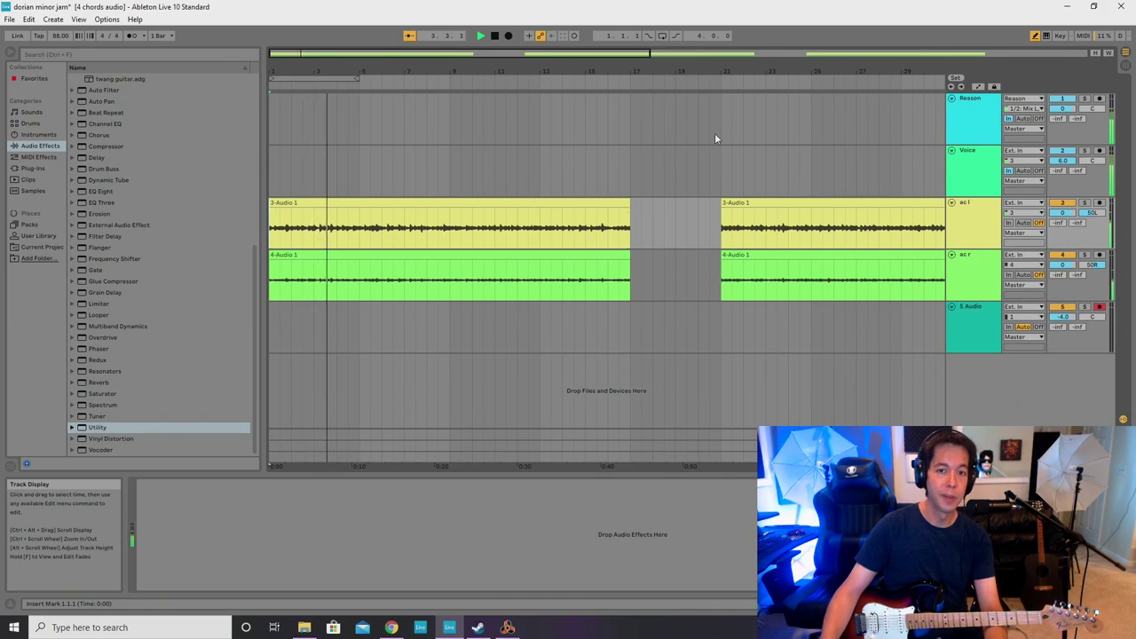
key("space")
left_click(722, 178)
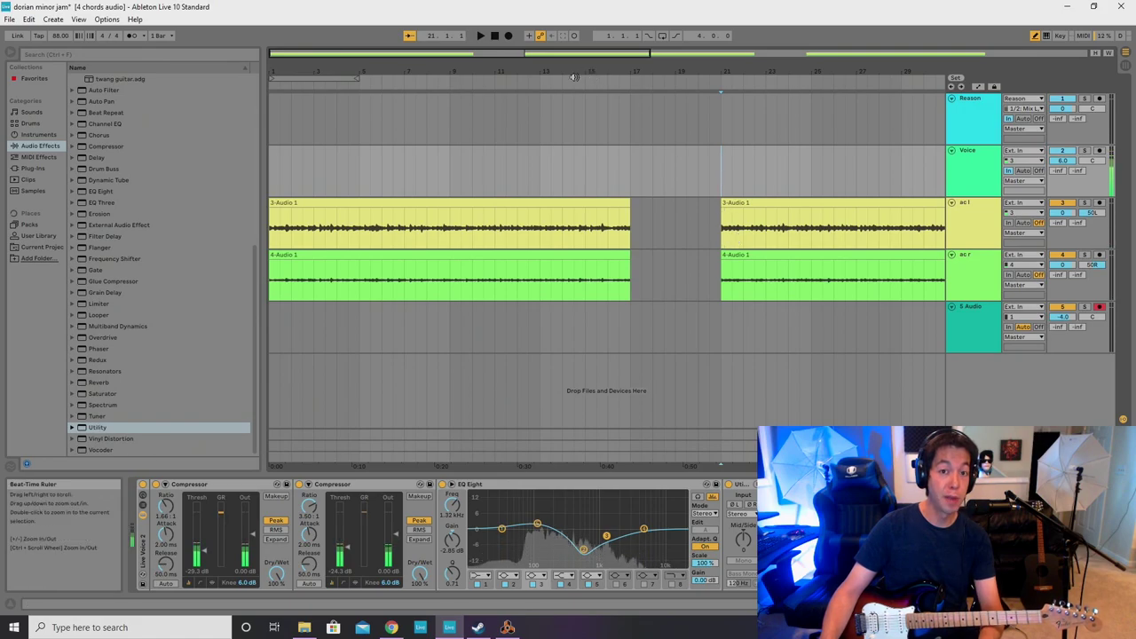
left_click_drag(568, 53, 655, 55)
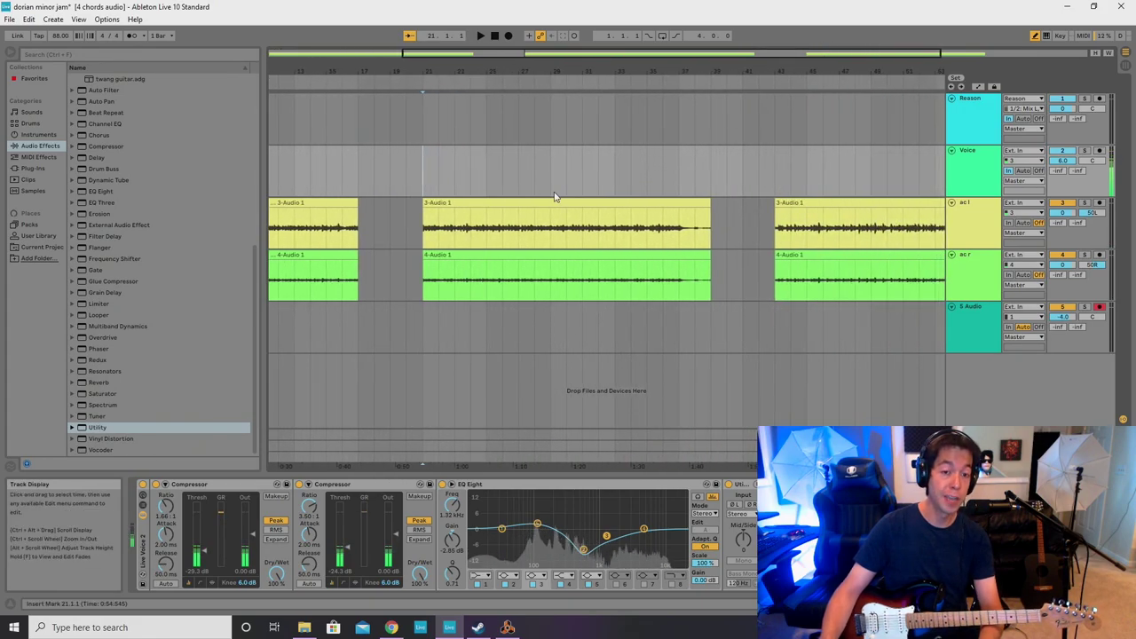
key("space")
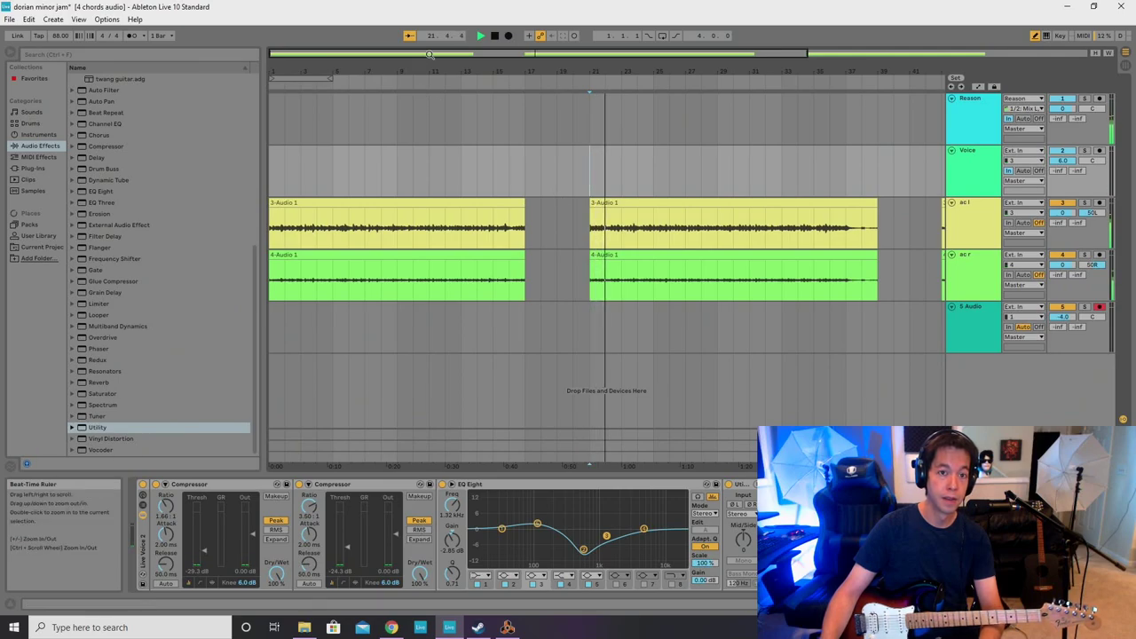
left_click_drag(430, 54, 435, 22)
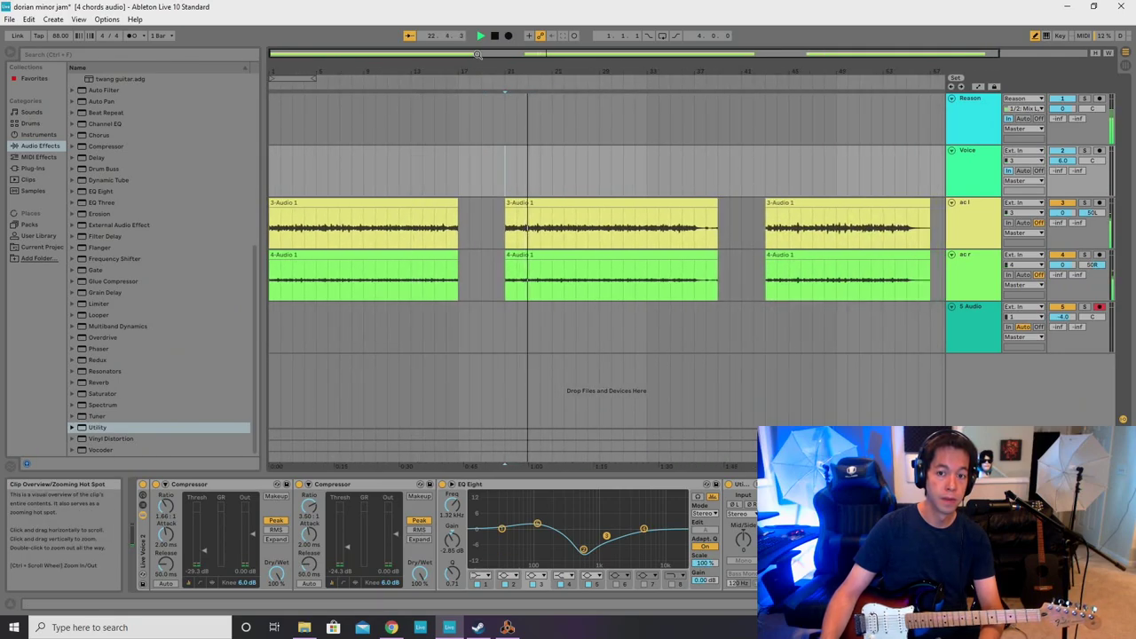
Listen to the third guitar take from 43.1.1 and examine its time range on the ac l and ac r tracks.
left_click(766, 169)
key("space")
key("space")
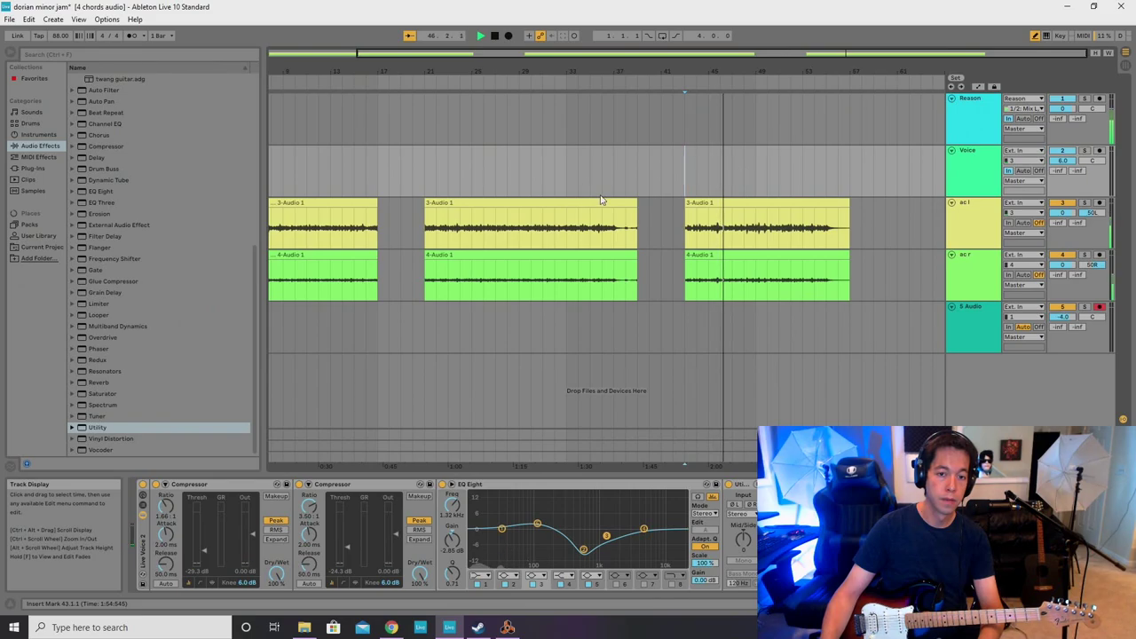
key("space")
left_click_drag(685, 157, 856, 268)
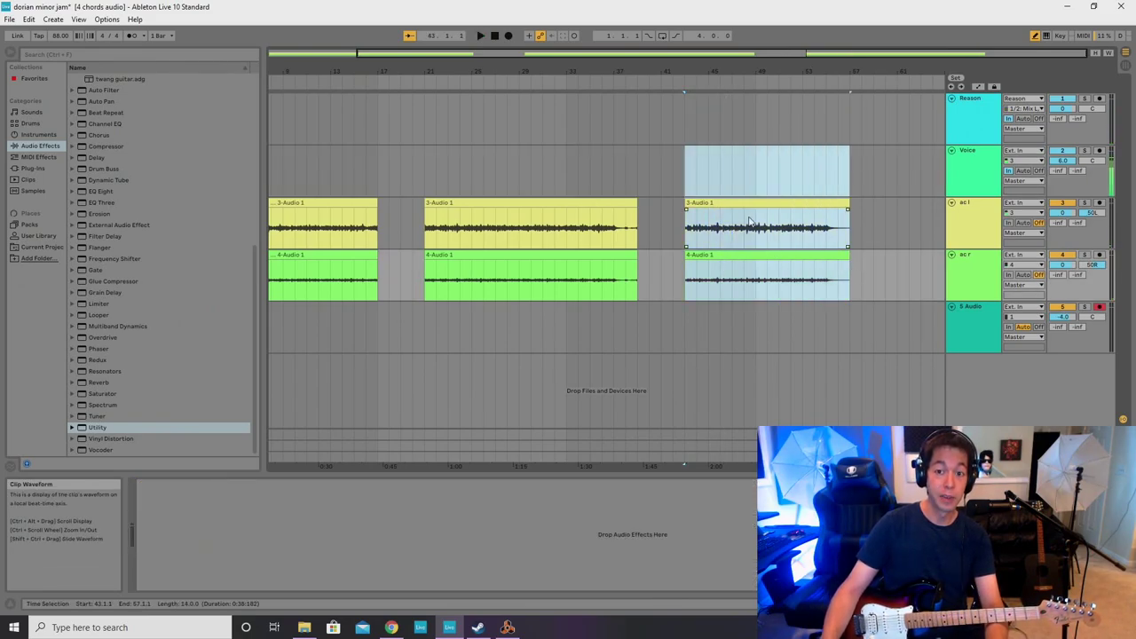
left_click(687, 164)
left_click_drag(684, 162, 839, 297)
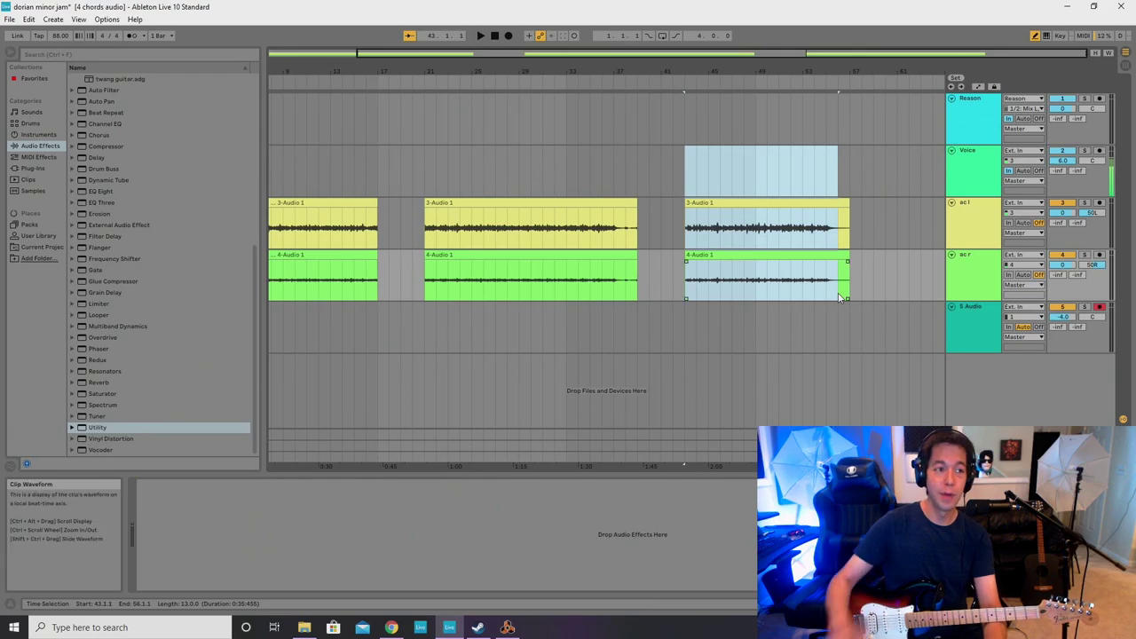
left_click(685, 171)
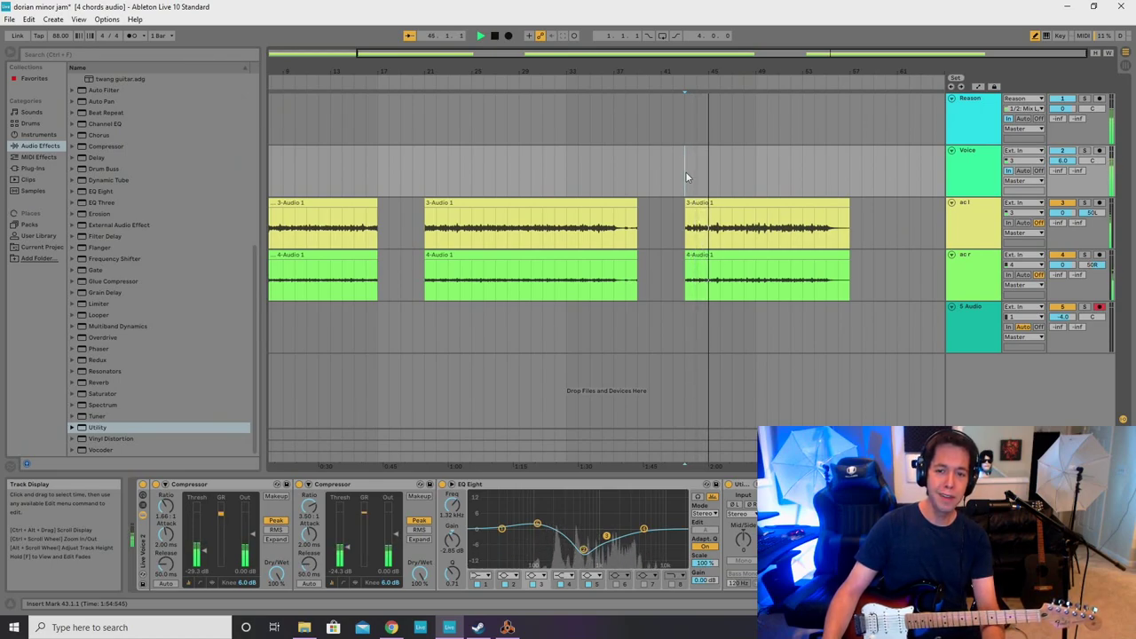
key("space")
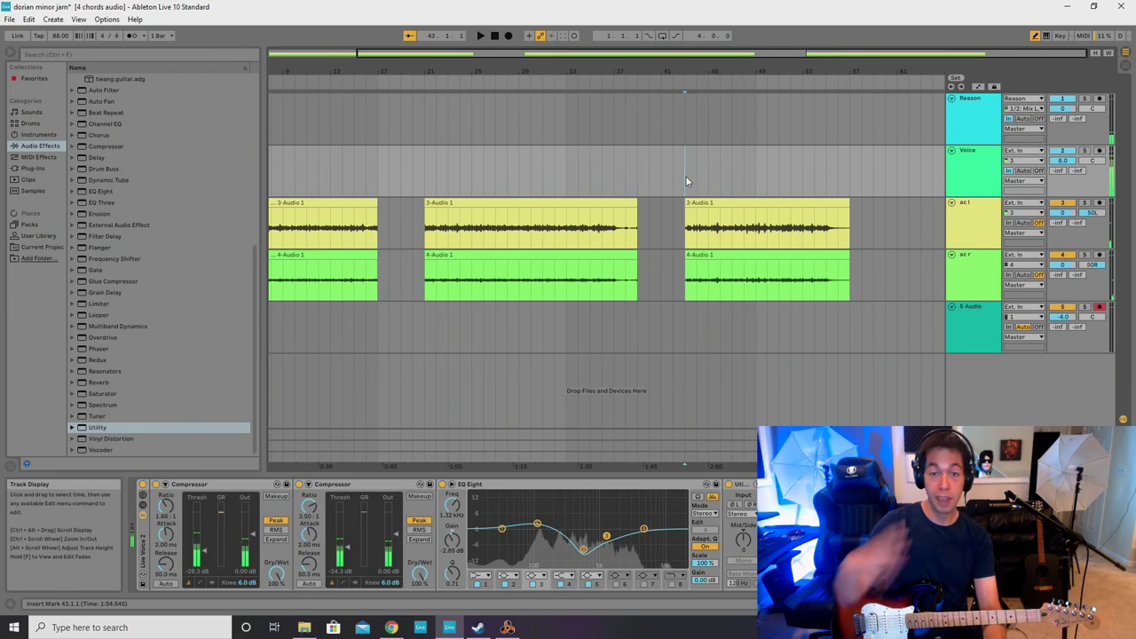
Replay the second guitar take from 21.1.1 and the first from 1.1.1 to compare their fit with the drums.
left_click(421, 181)
key("space")
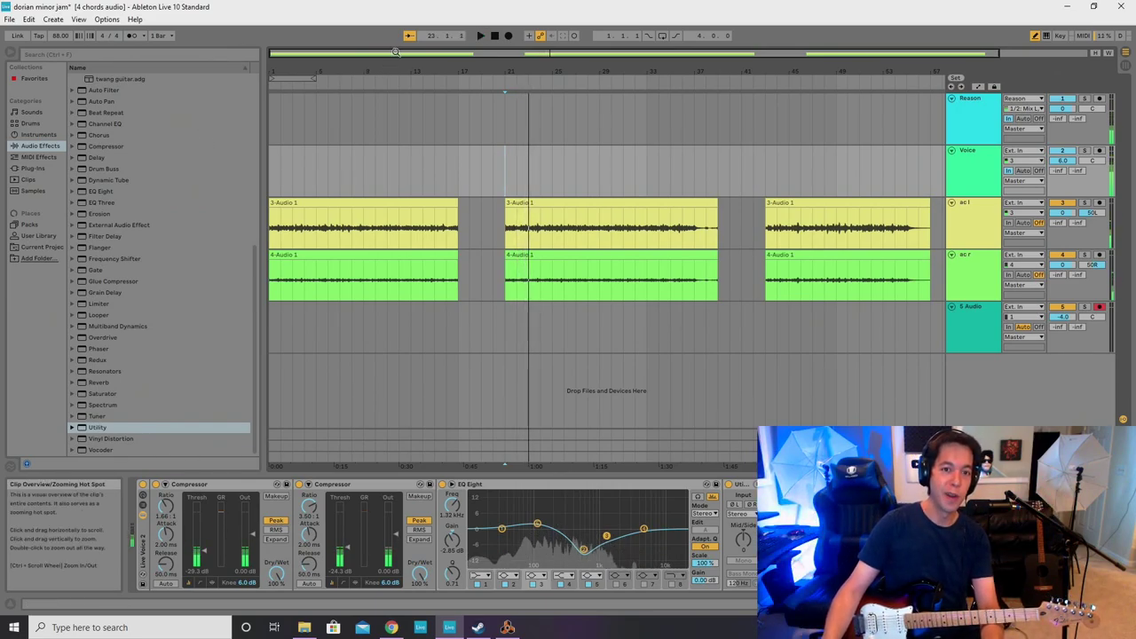
key("space")
left_click(272, 167)
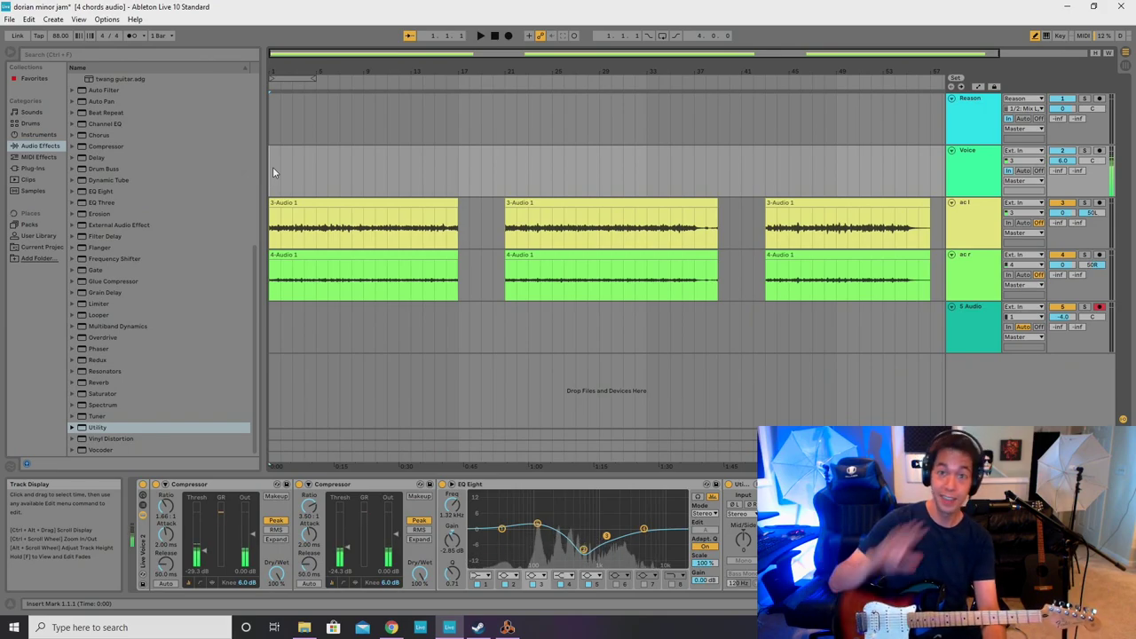
key("space")
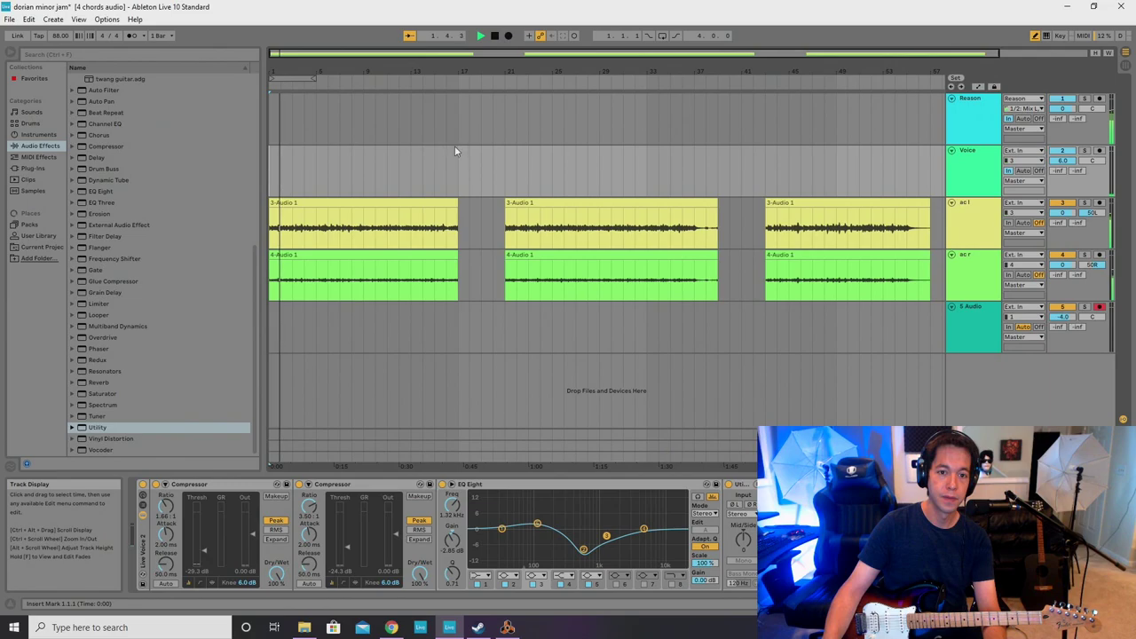
key("space")
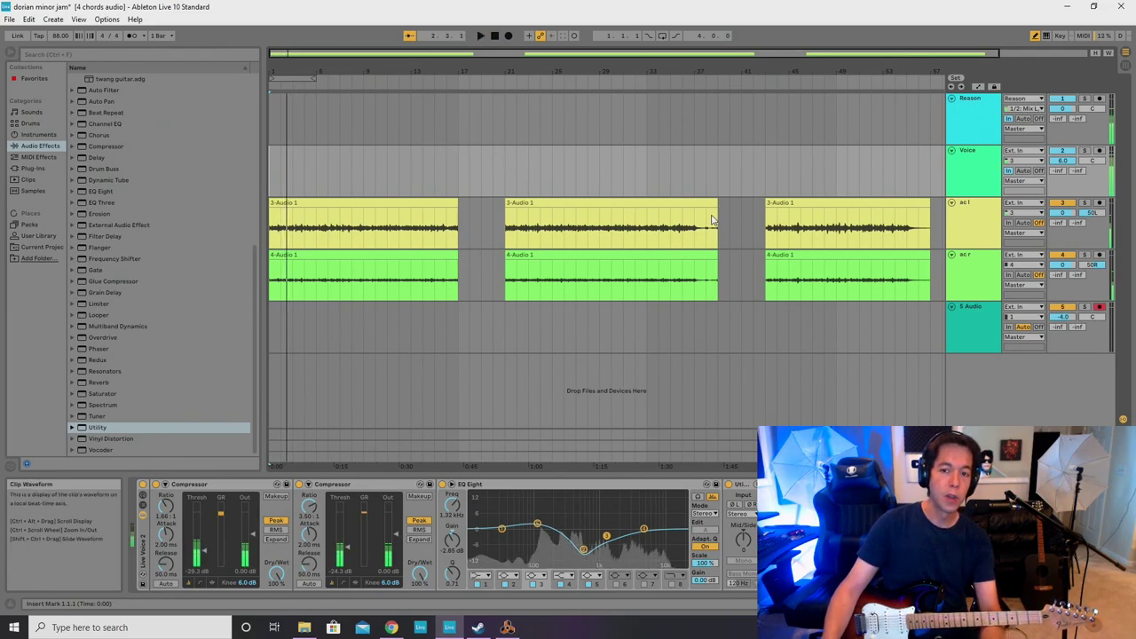
Delete the third guitar take, starting at bar 43, from the ac l and ac r tracks.
left_click(784, 203)
left_click(788, 254, "shift")
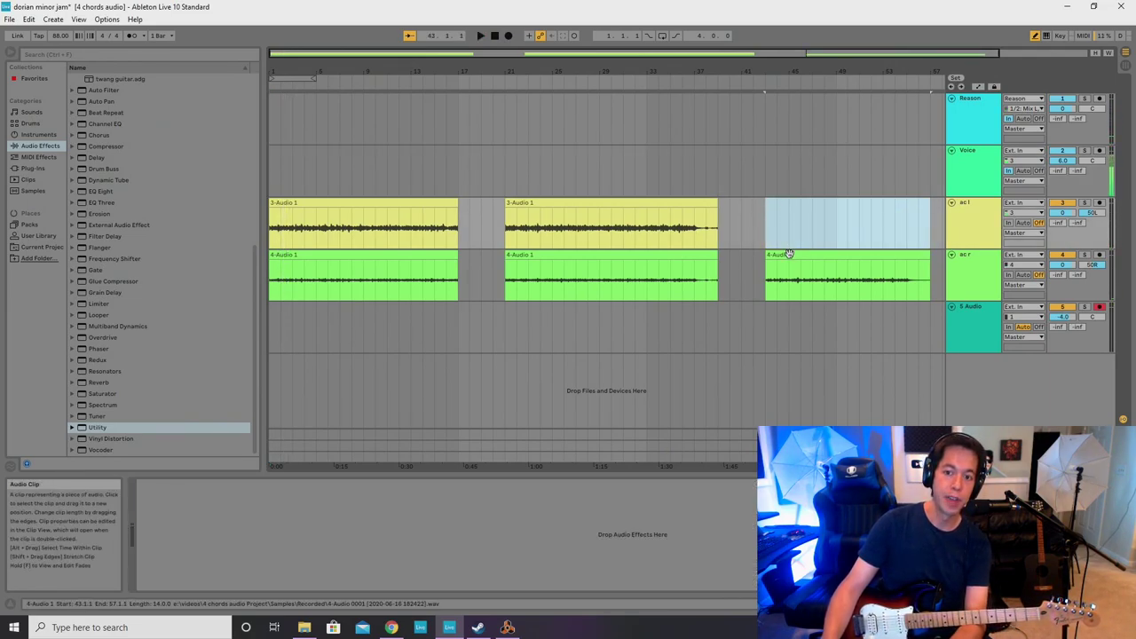
key("Delete")
Compare the two remaining guitar takes by playing from 21.1.1 and from 2.1.1.
left_click(504, 231)
key("space")
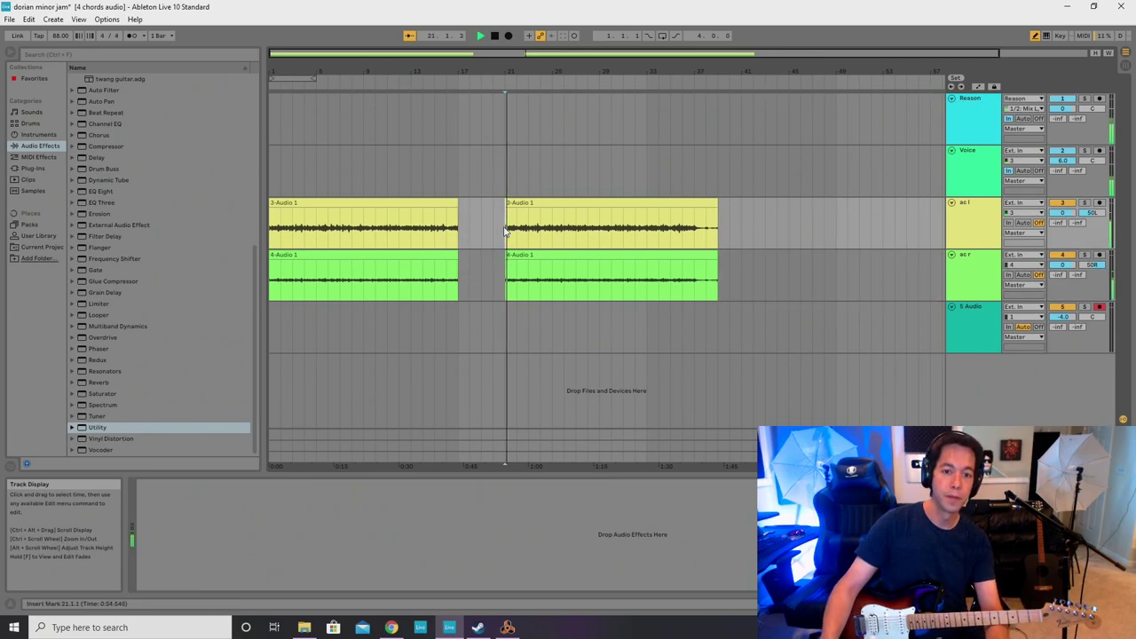
left_click(277, 229)
key("space")
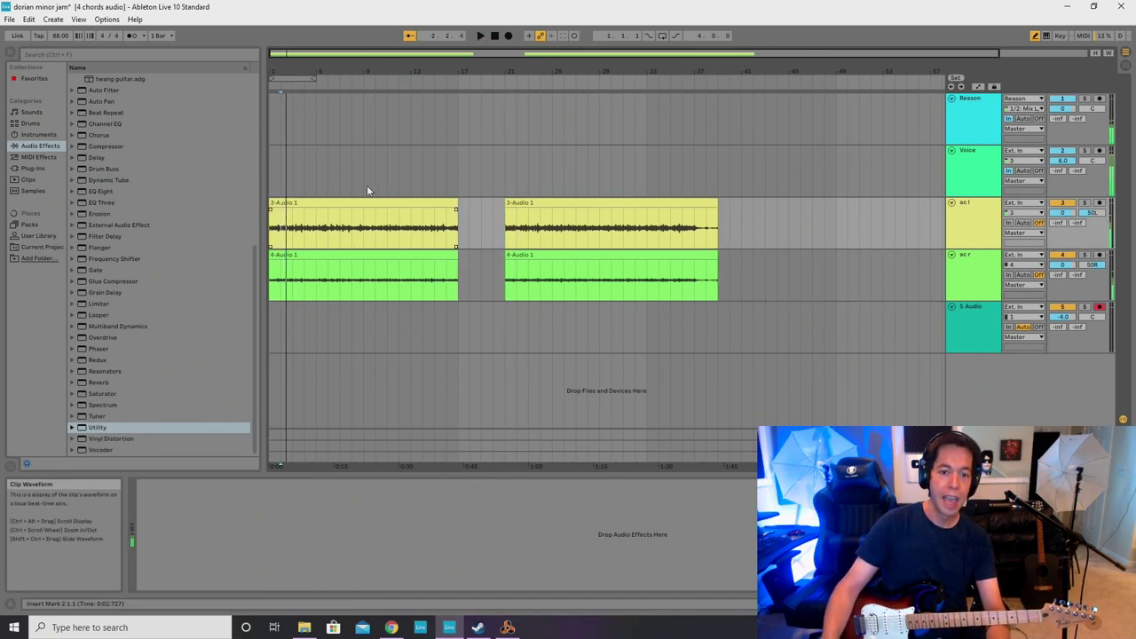
Delete the first guitar take, from 1.1.1 to 17.1.1, on the ac l and ac r tracks.
left_click(368, 203)
key("Delete")
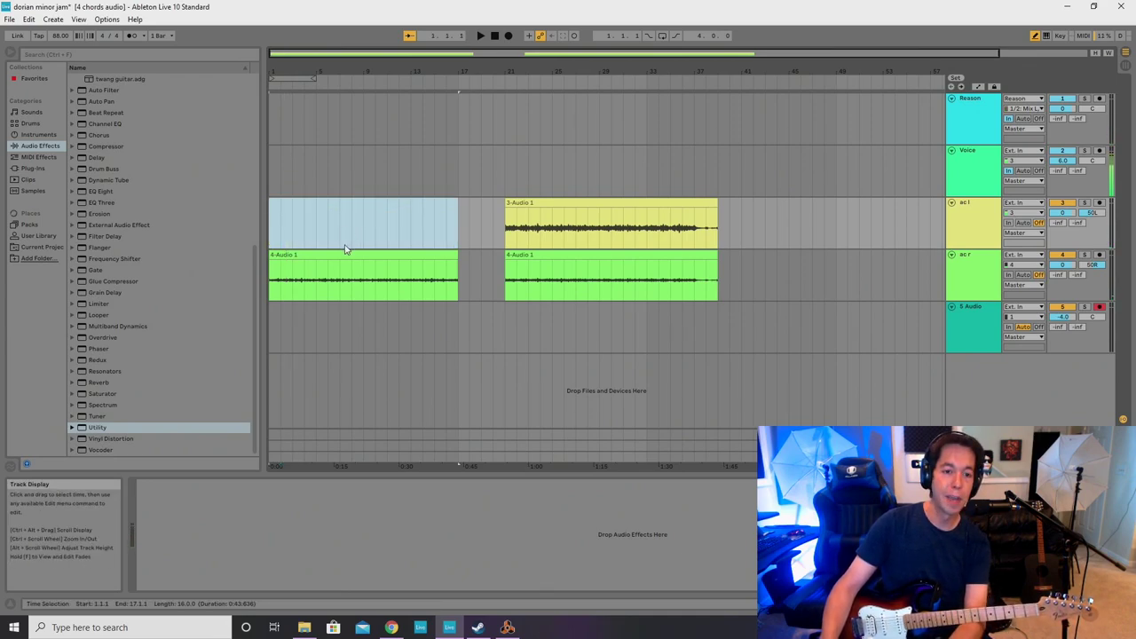
left_click(345, 256)
key("Delete")
Move the remaining ac l and ac r clips to 17.1.1 and delete everything in them from 33.1.1 to 37.1.1.
left_click(552, 201)
left_click(559, 262, "shift")
left_click_drag(561, 205, 514, 216)
left_click_drag(648, 229, 696, 270)
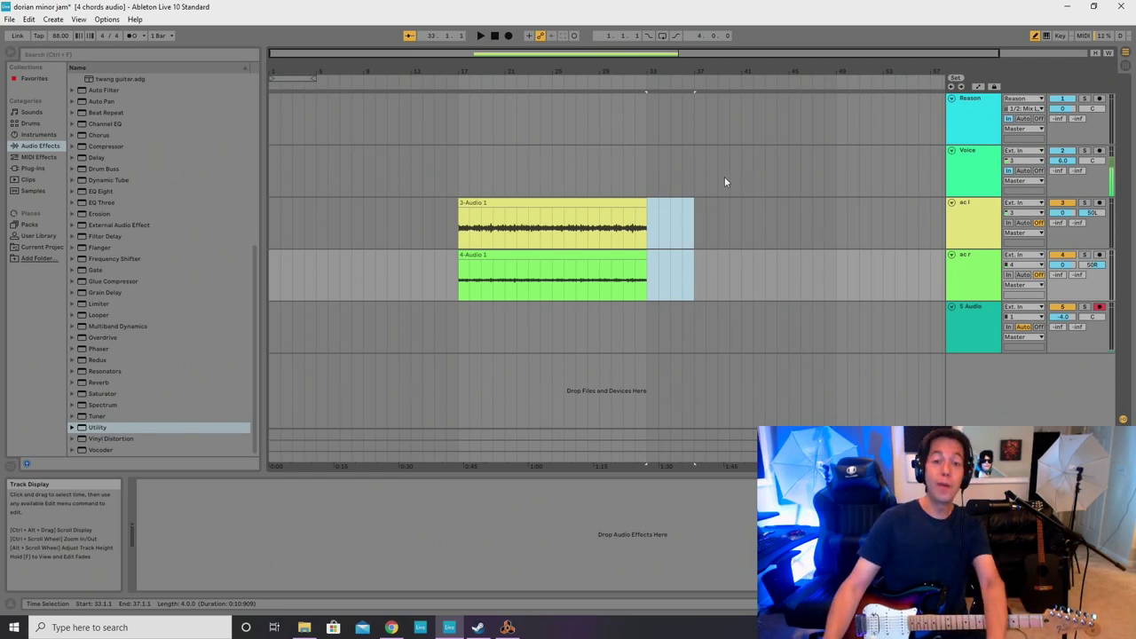
Duplicate the 16-bar ac l and ac r clips to fill 1.1.1 to 33.1.1, and place the insert marker at 1.1.1.
left_click(532, 204)
left_click(512, 256, "shift")
left_click_drag(470, 203, 659, 204)
left_click(457, 213)
left_click(466, 267, "shift")
left_click_drag(470, 203, 281, 216)
left_click(272, 234)
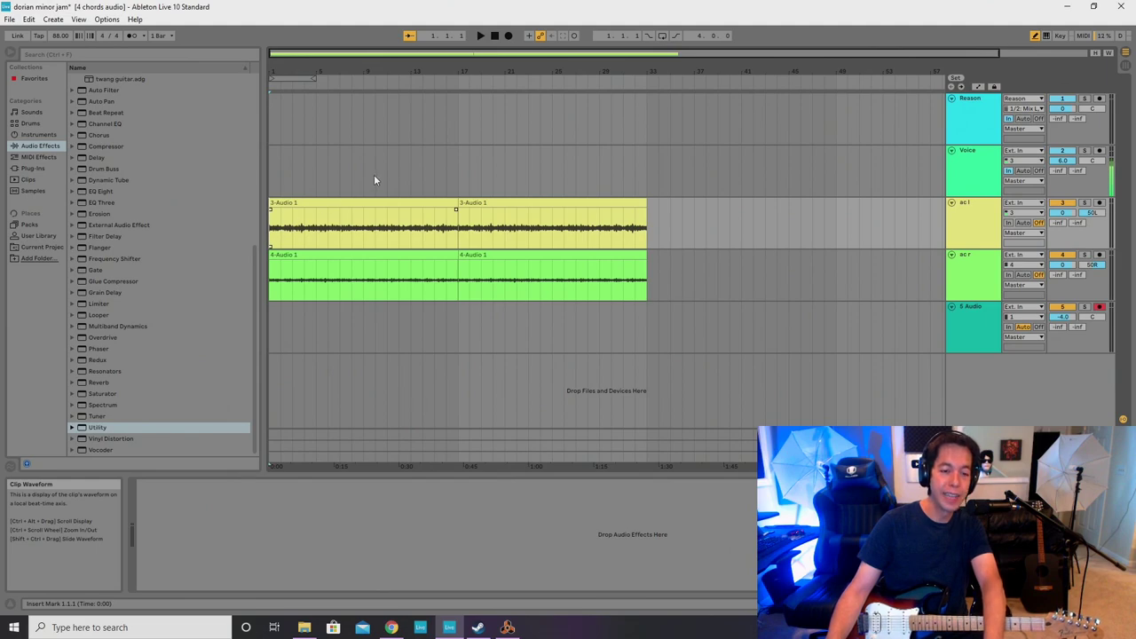
mouse_move(309, 50)
left_mouse_down()
mouse_move(309, 68)
mouse_move(309, 49)
left_mouse_up()
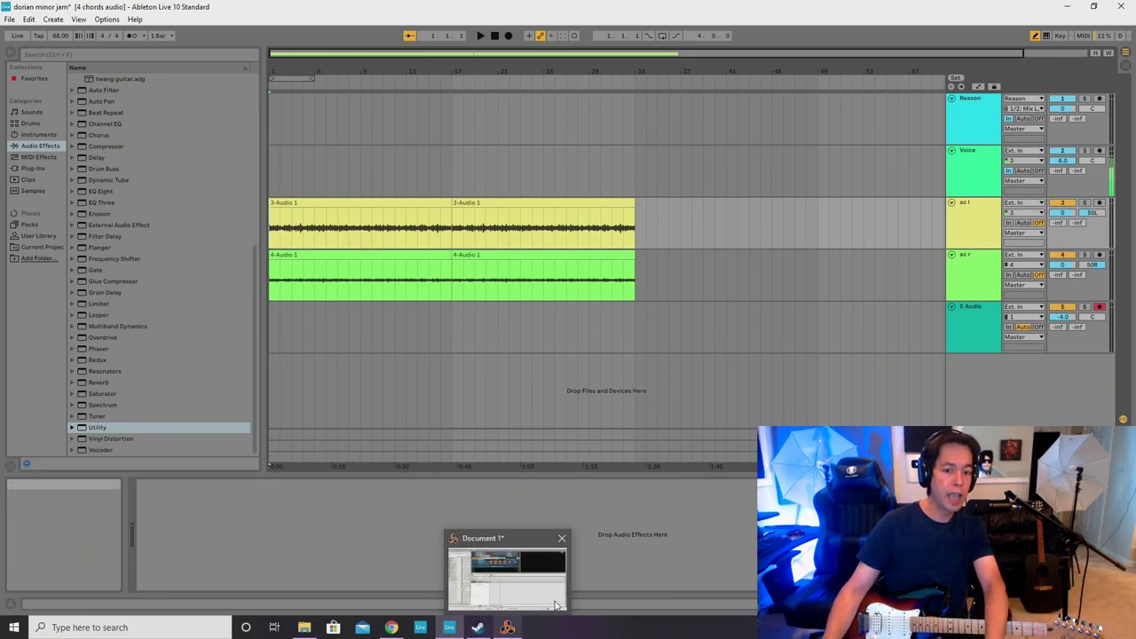
Switch to Reason and open the Ryan Greene Alt Drums 1 folder inside reason refills in the patch browser.
left_click(507, 628)
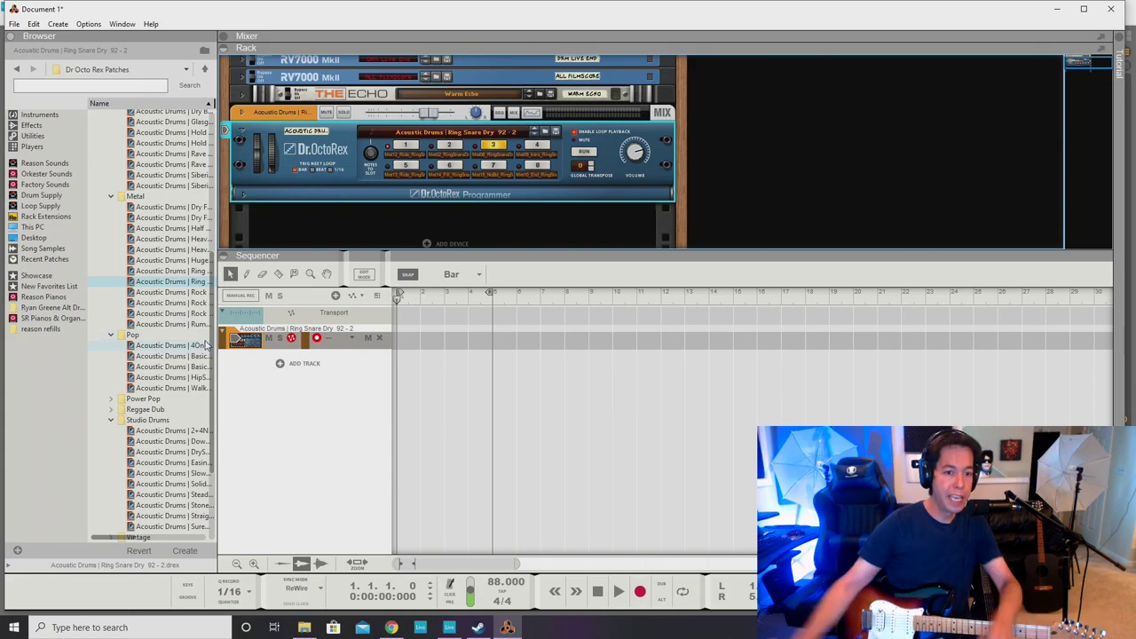
left_click(54, 116)
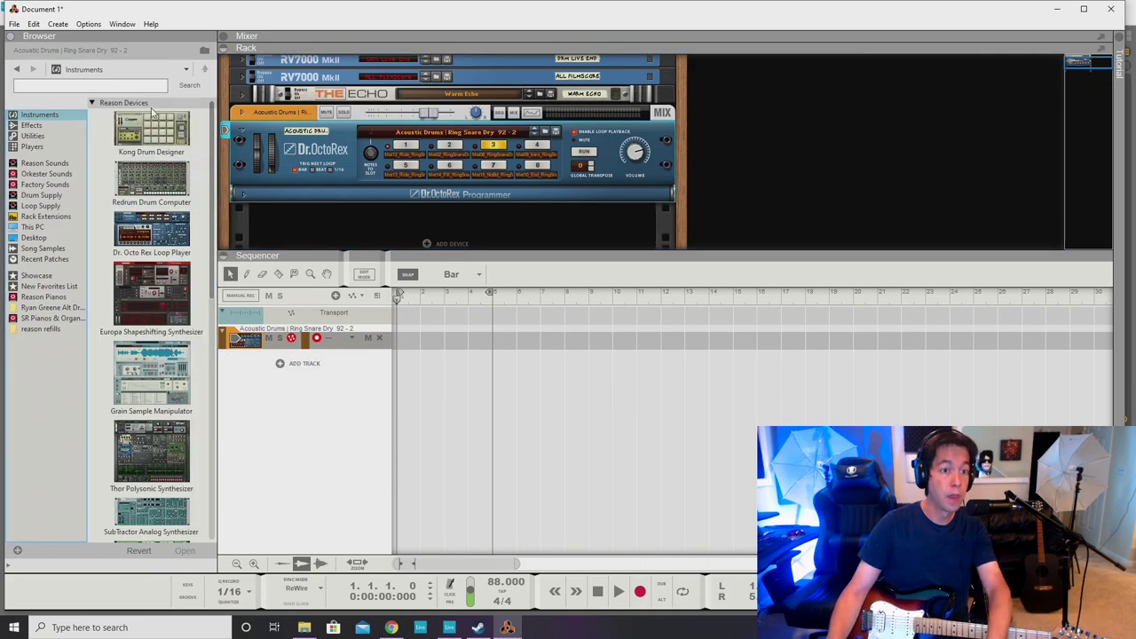
left_click(39, 330)
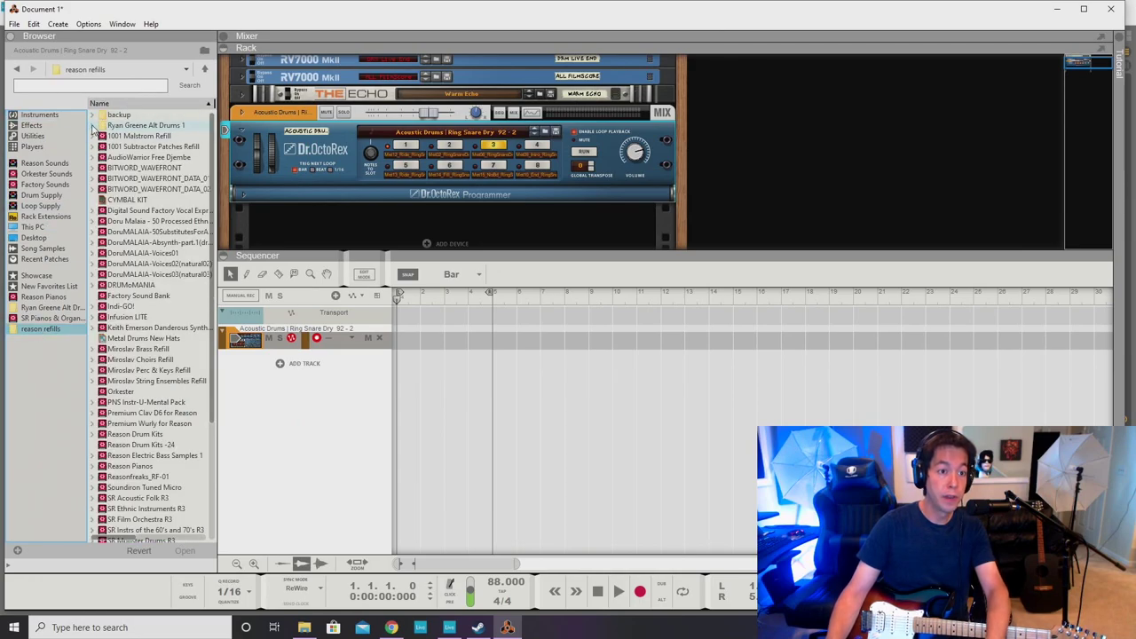
left_click(93, 126)
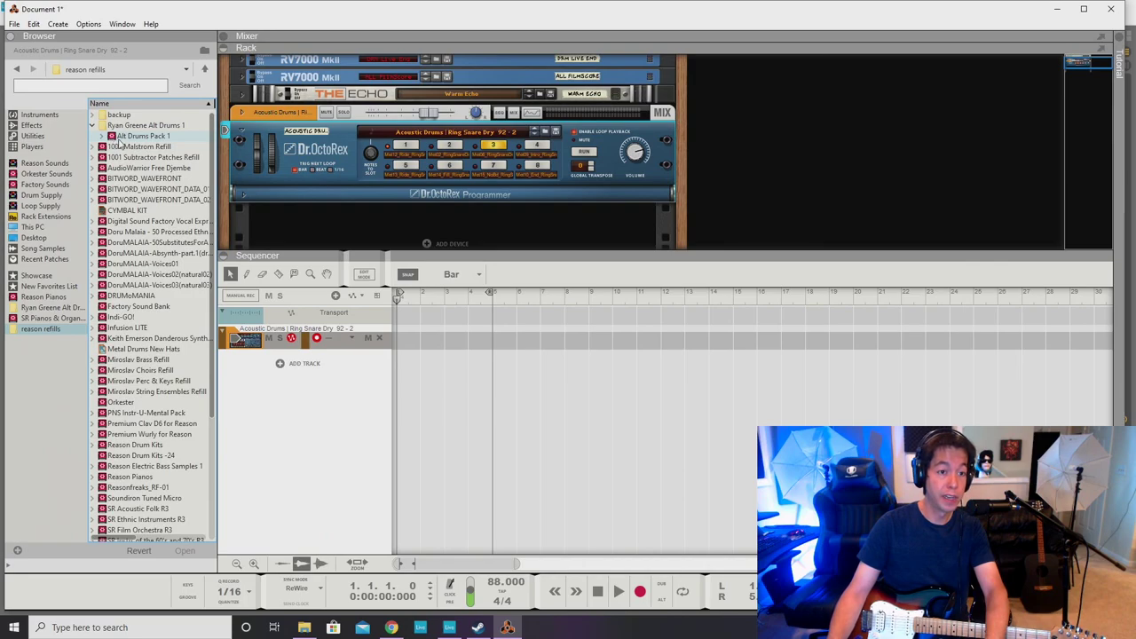
Browse Alt Drums Pack 1 and load the Gretsch Room.cmb kit from 2. Producer Presets into the rack.
left_click(103, 137)
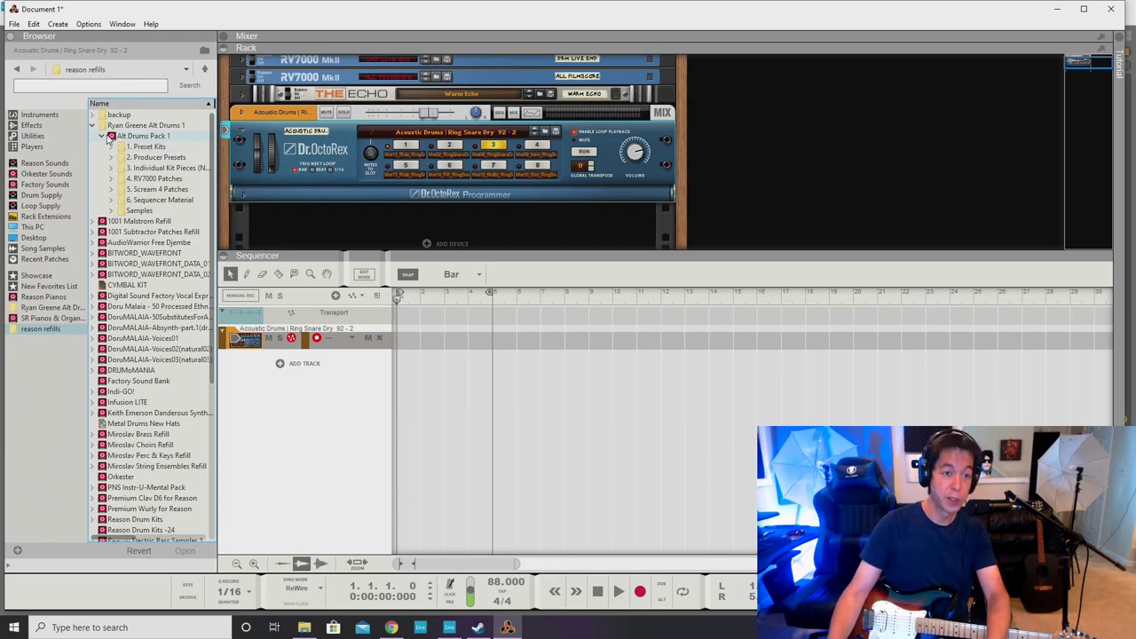
left_click(103, 136)
left_click(103, 135)
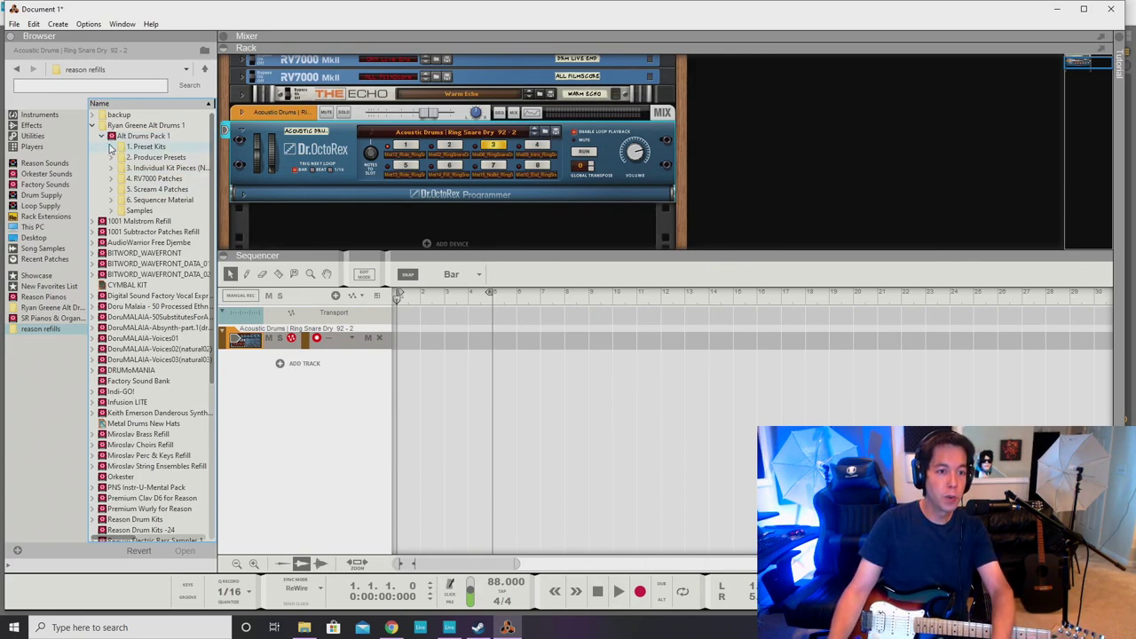
left_click(134, 126)
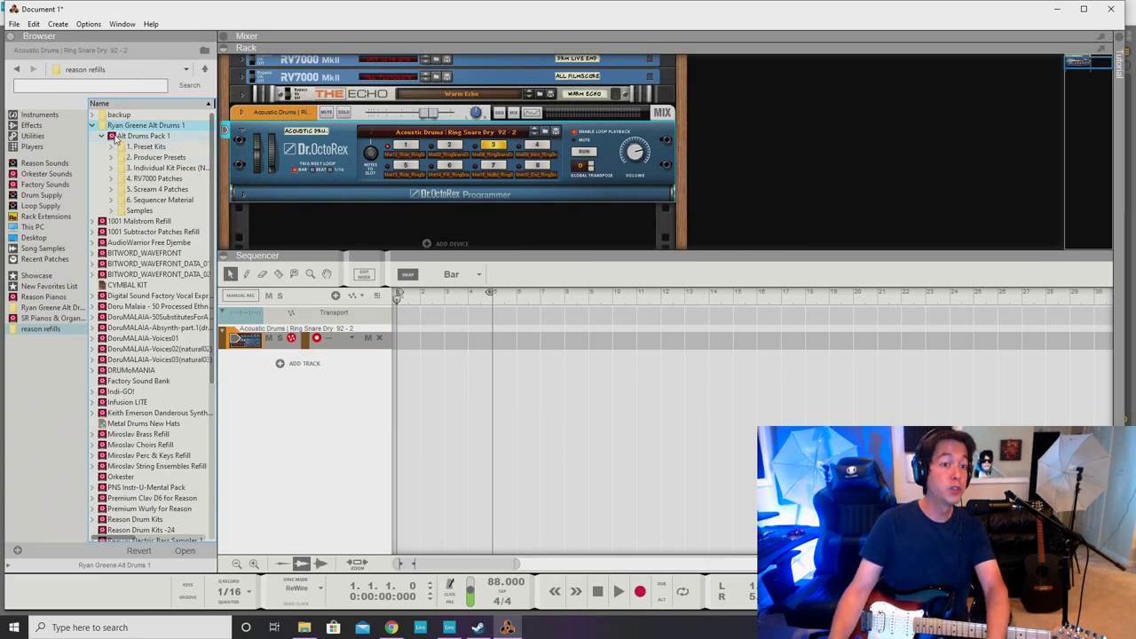
left_click(111, 147)
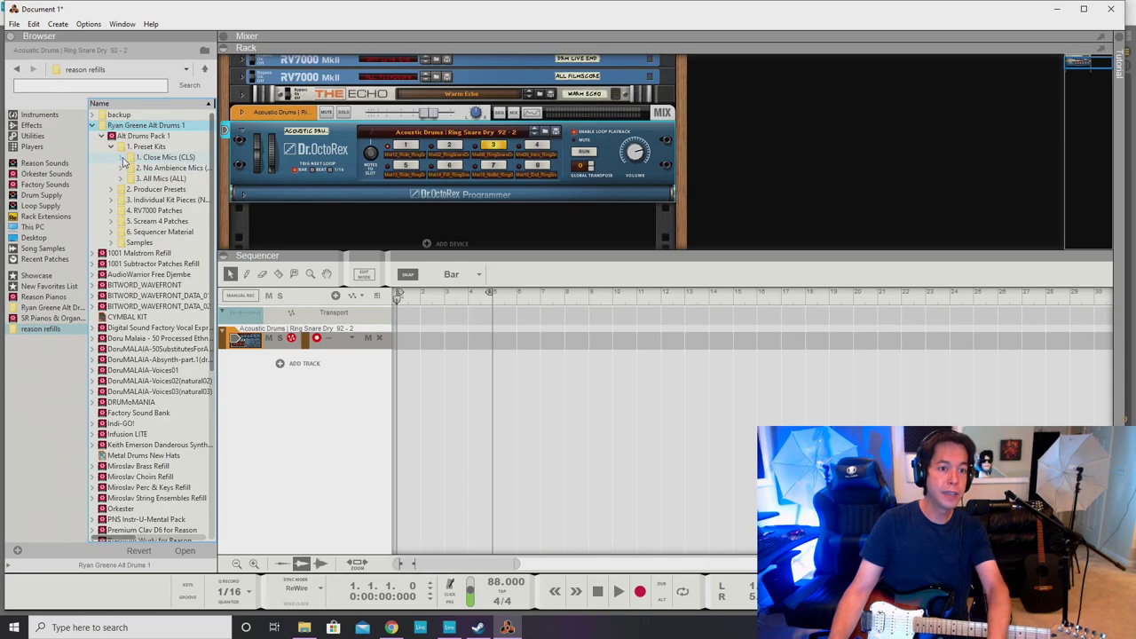
left_click(122, 178)
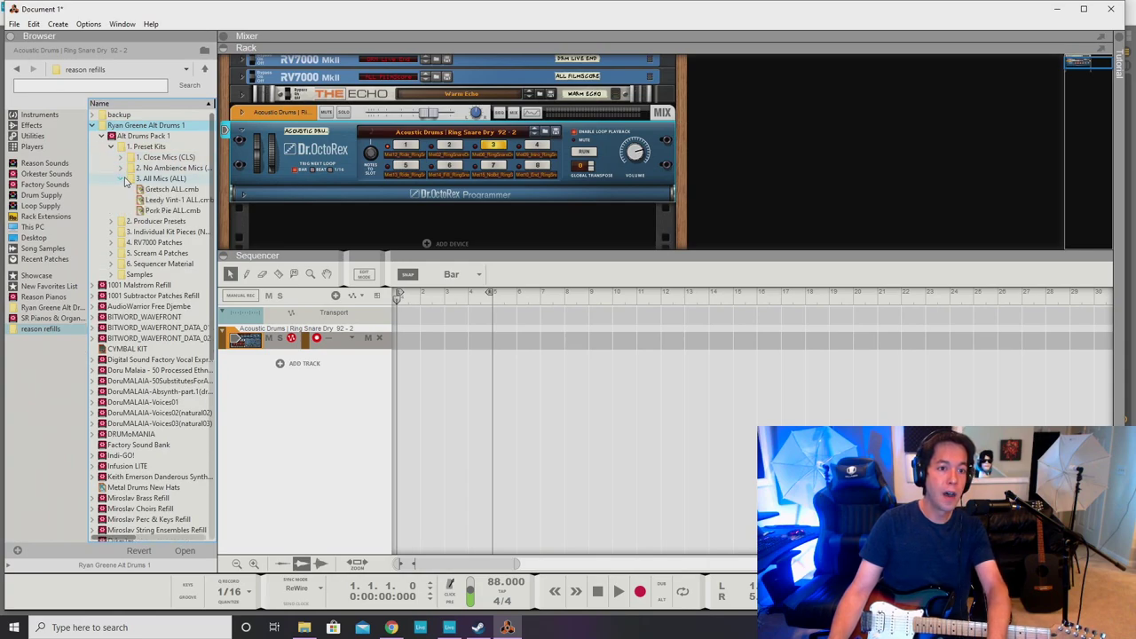
left_click(110, 221)
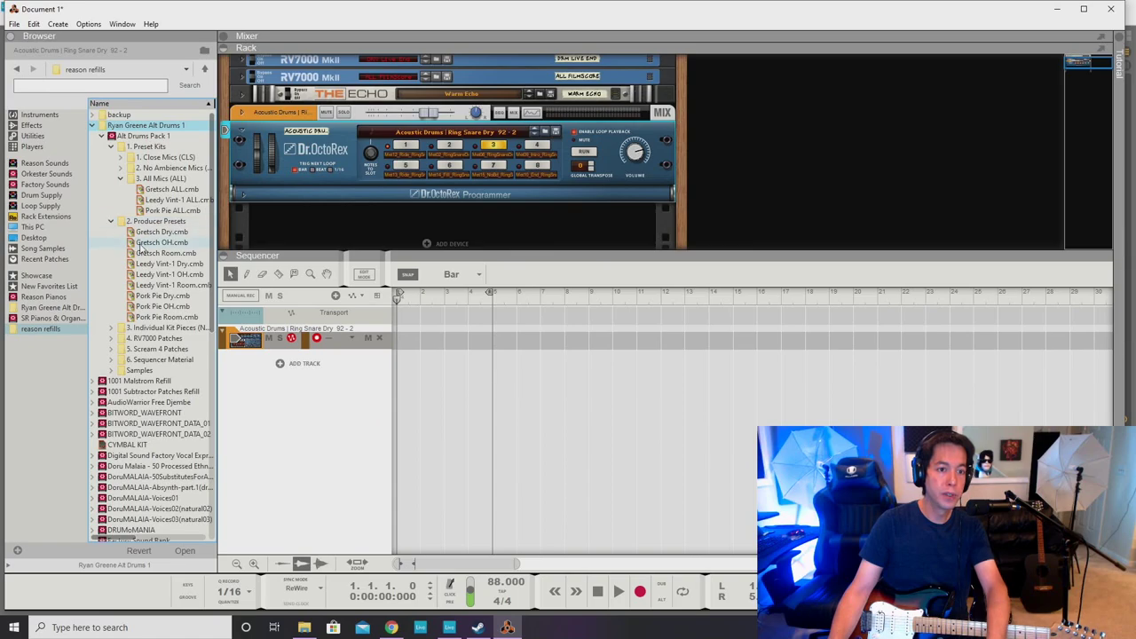
left_click(148, 210)
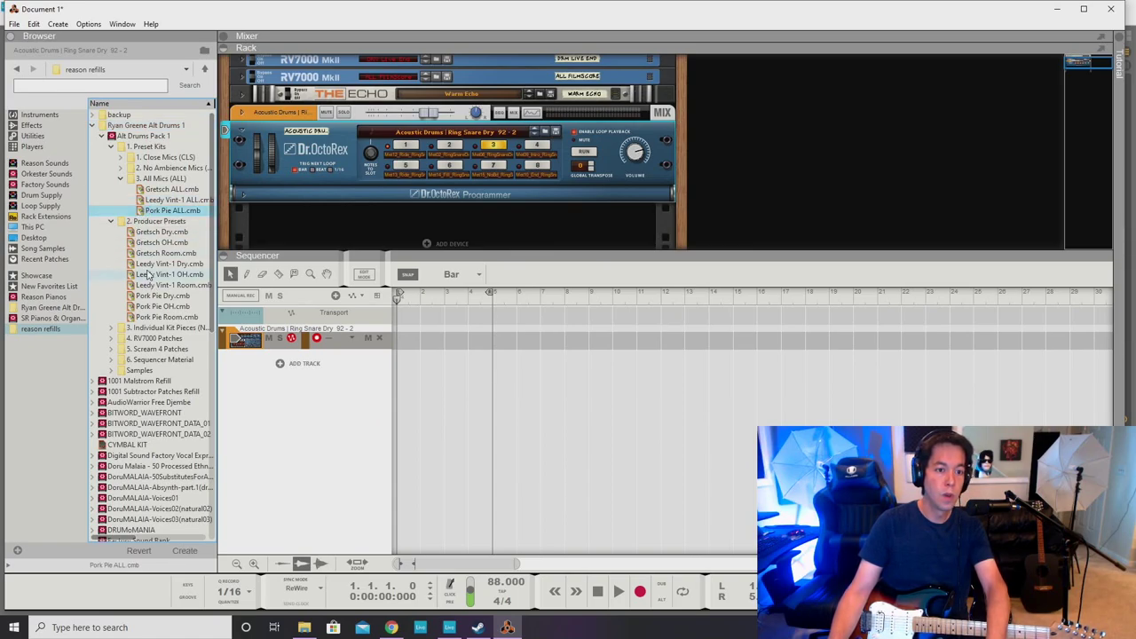
left_click(147, 254)
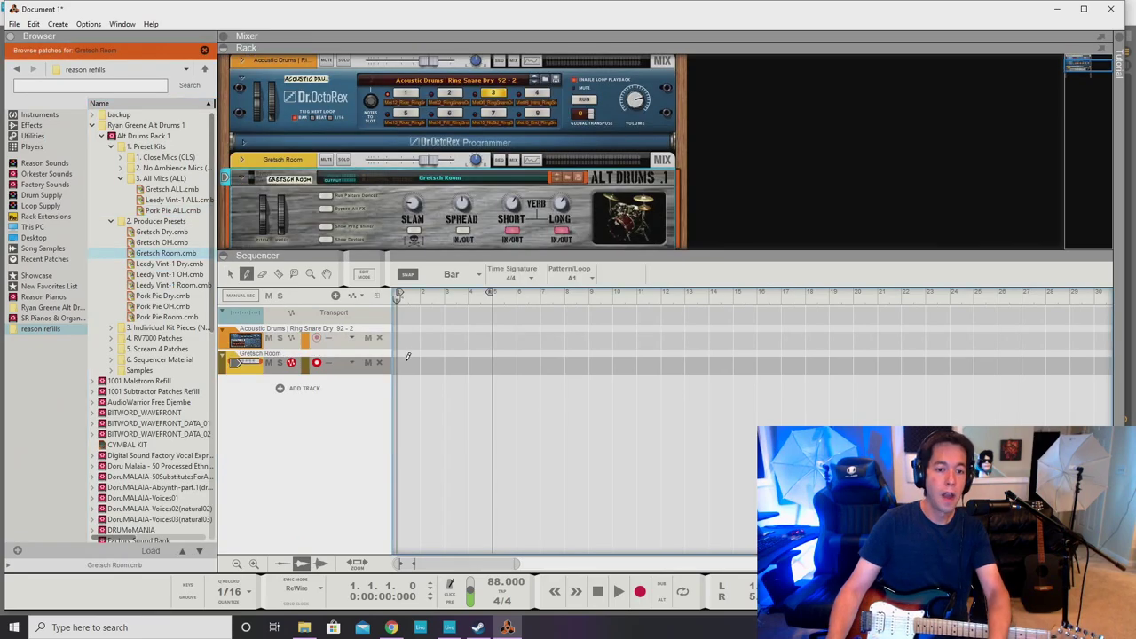
Draw a four-bar clip at 1.1.1 on the Gretsch Room track and open it in the note editor with the browser hidden.
left_click_drag(409, 358, 475, 347)
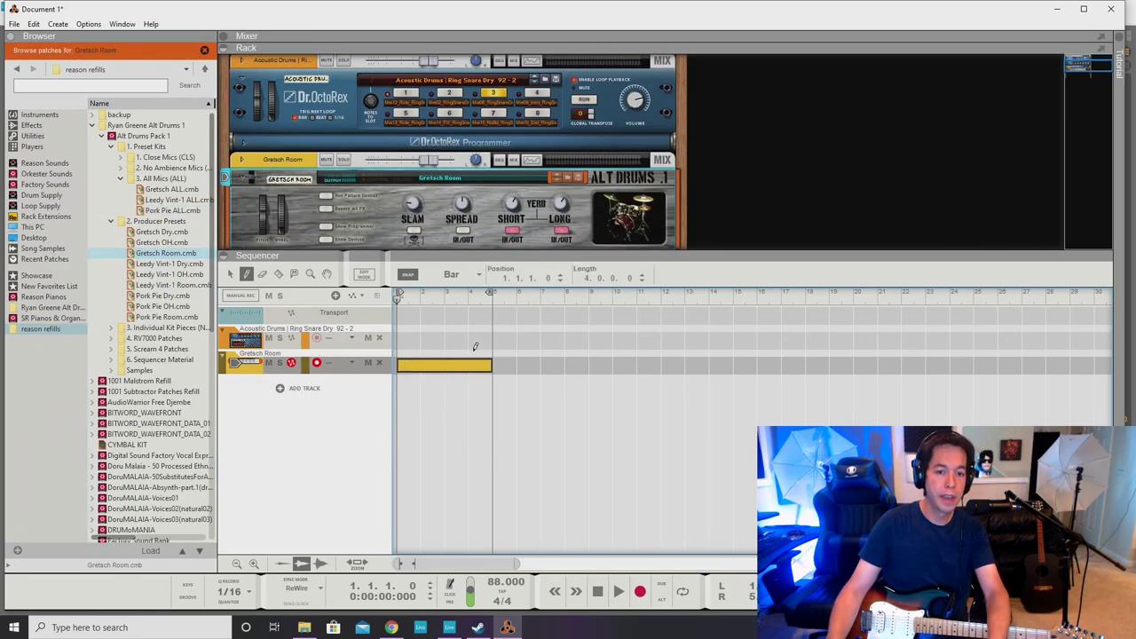
key("q")
double_click(443, 365)
scroll(429, 397, "up", 3)
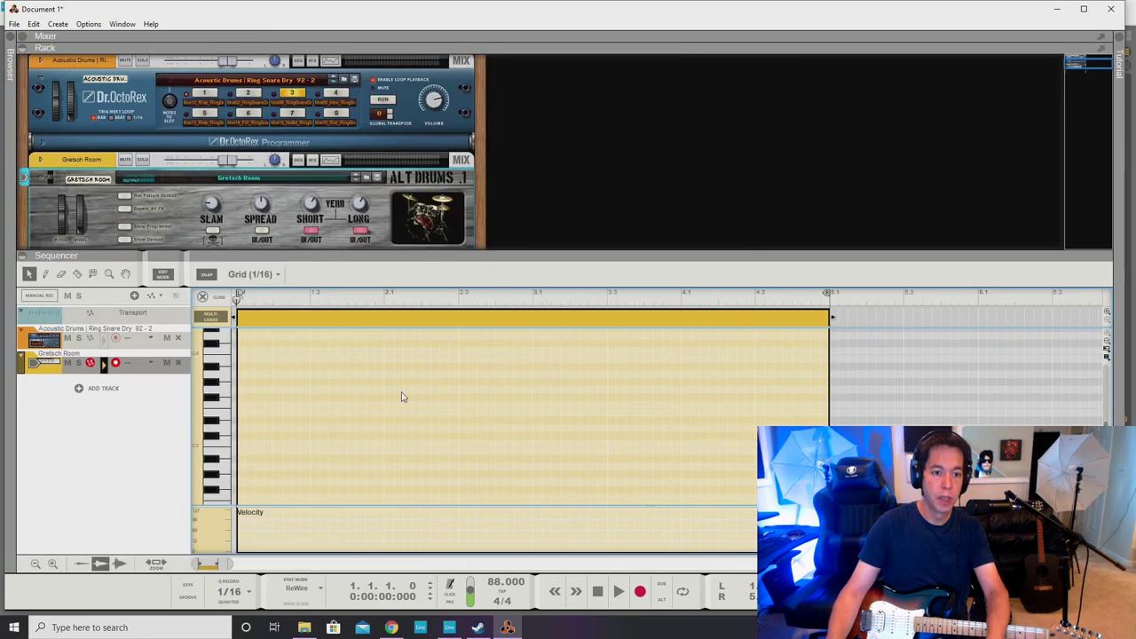
left_click(13, 42)
Audition the Gretsch Room drum sounds on the low keys around C 1, and leave the clip's note editor.
scroll(220, 431, "up", 2)
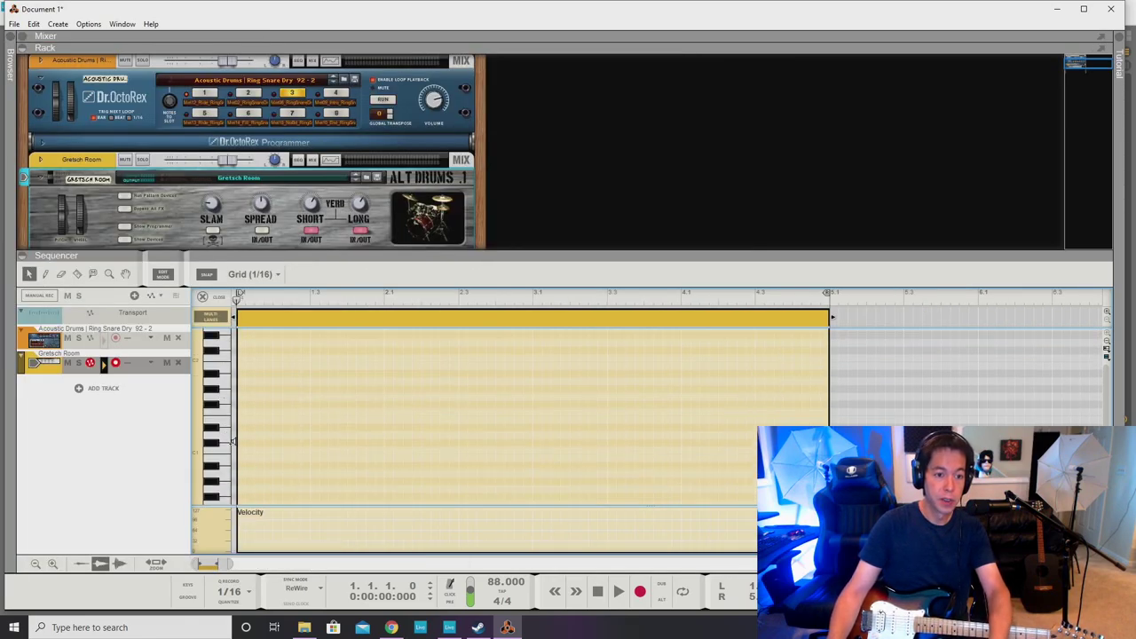
left_click(220, 445)
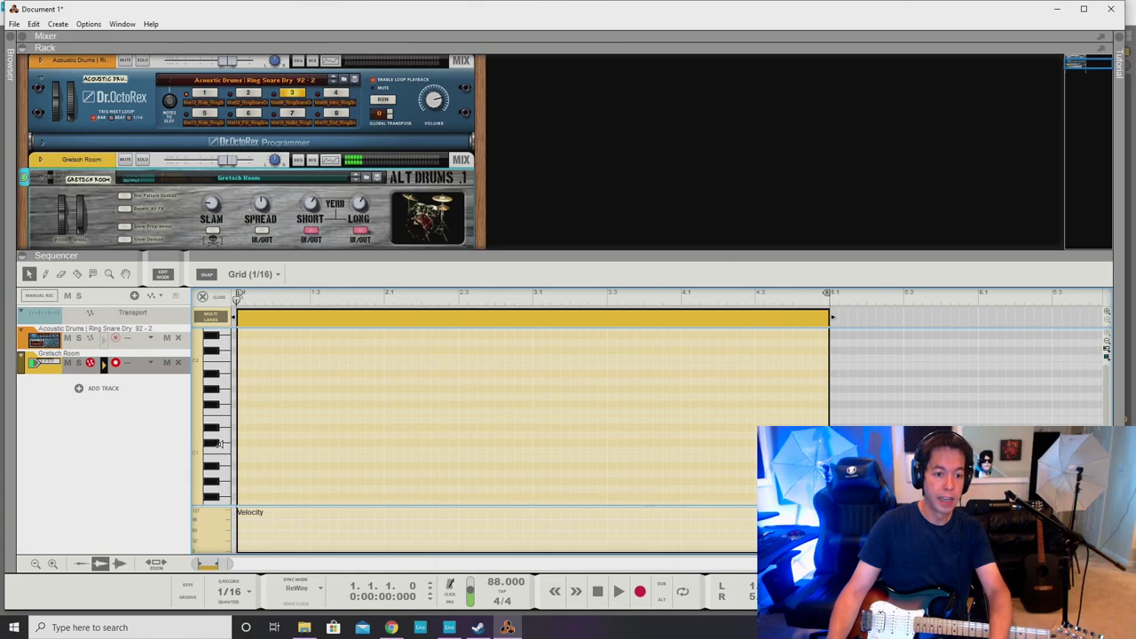
left_click(220, 441)
left_click(220, 431)
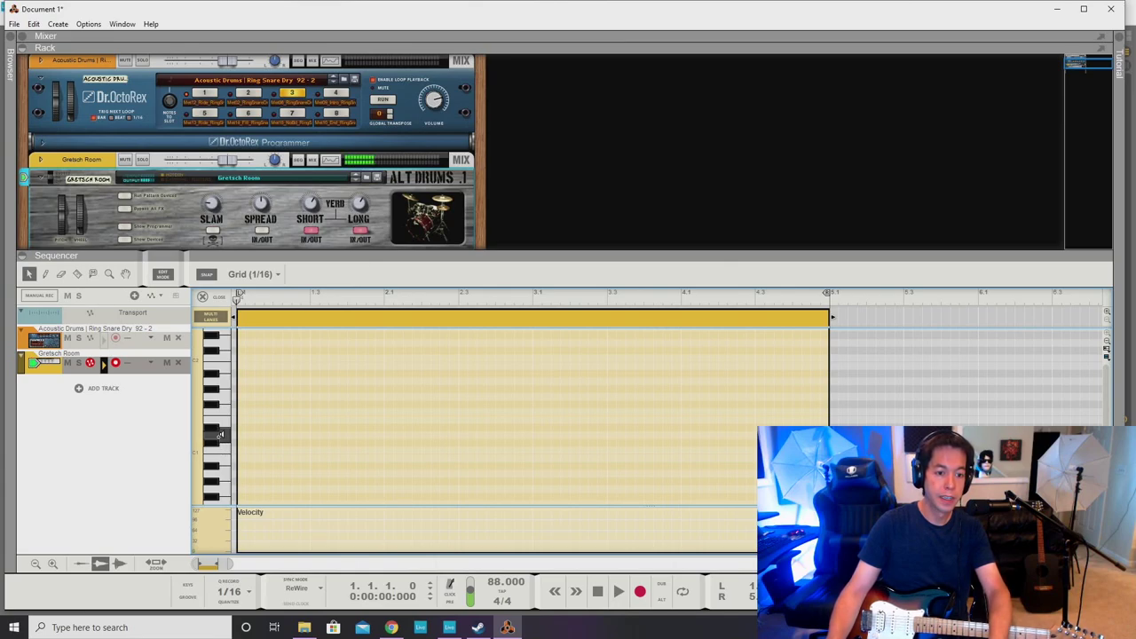
left_click(218, 426)
left_click(226, 421)
left_click(221, 409)
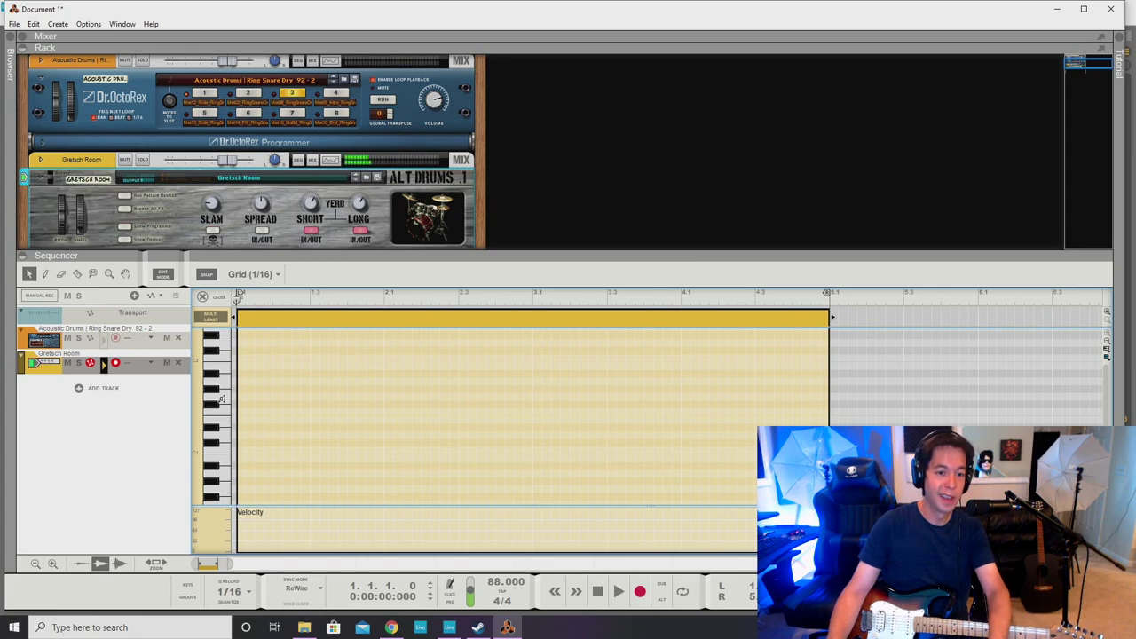
left_click(216, 404)
left_click(223, 396)
left_click(216, 299)
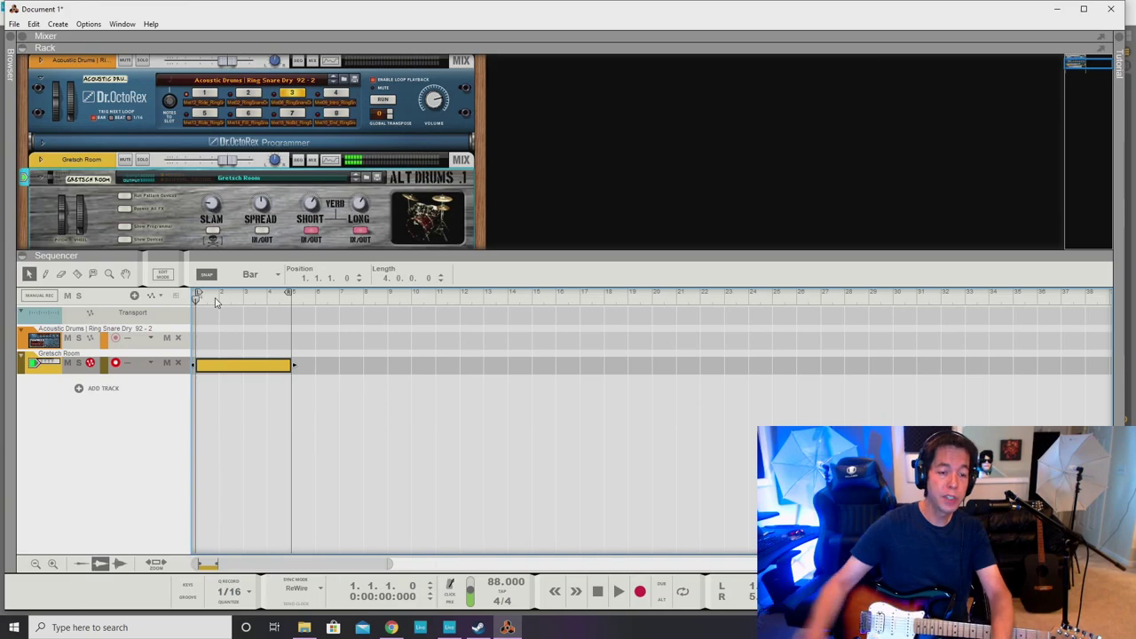
Mute the Acoustic Drums Dr. OctoRex track and turn on the metronome click.
left_click(68, 338)
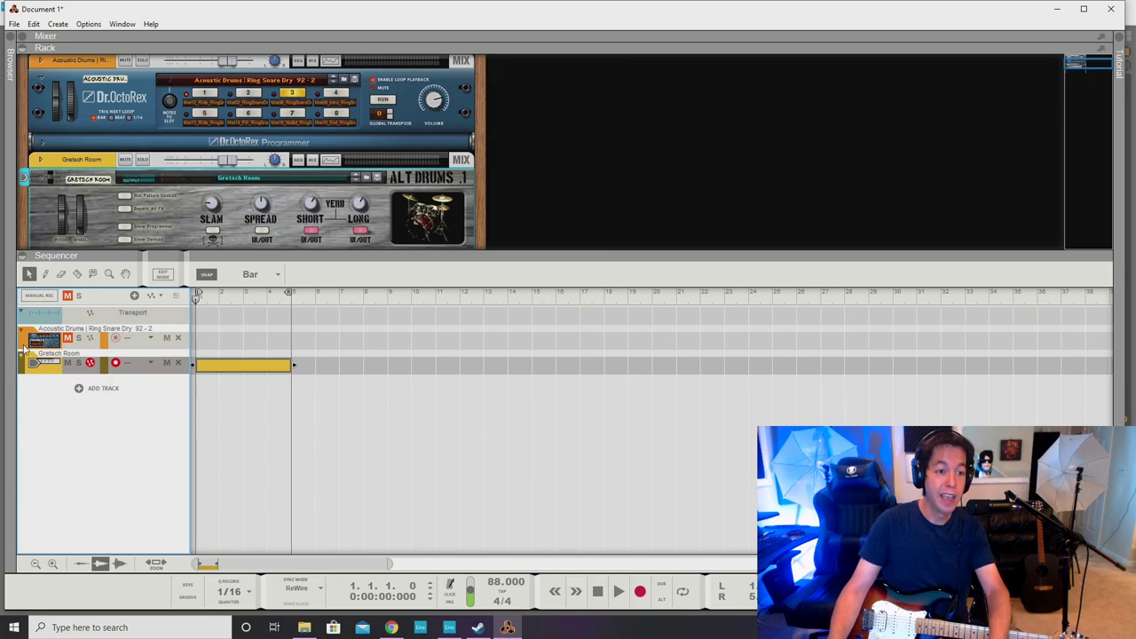
left_click(68, 338)
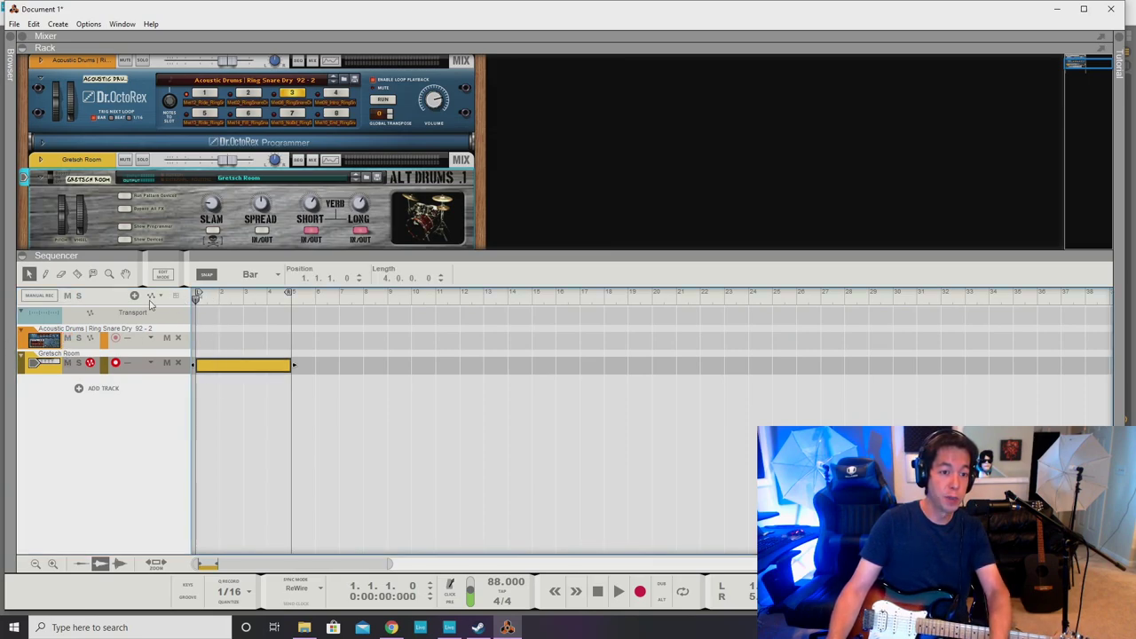
key("space")
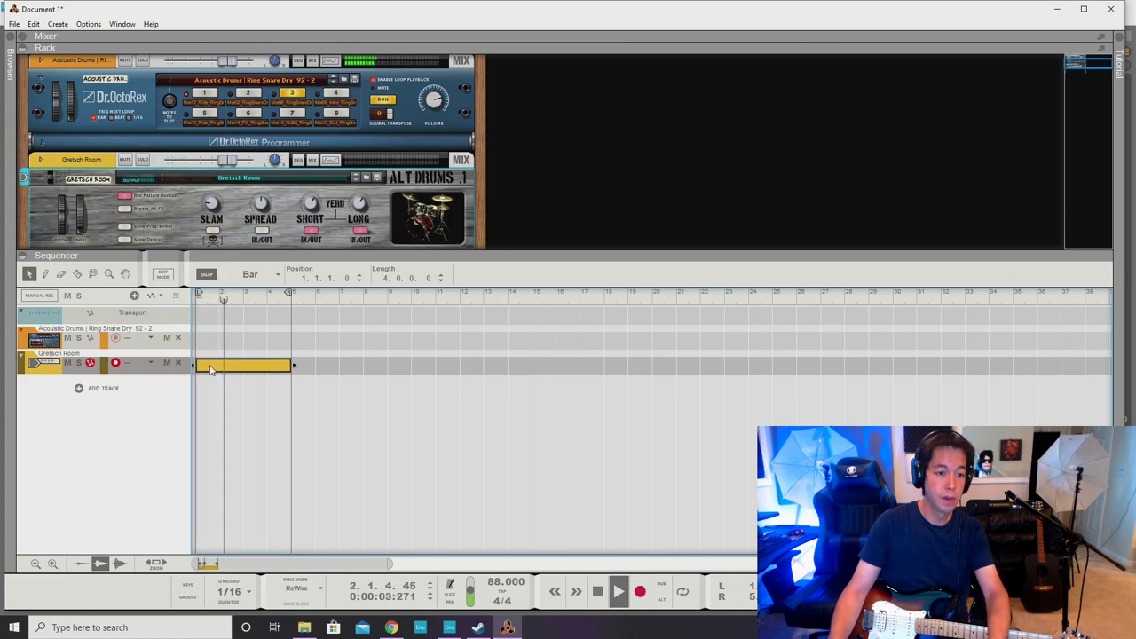
key("space")
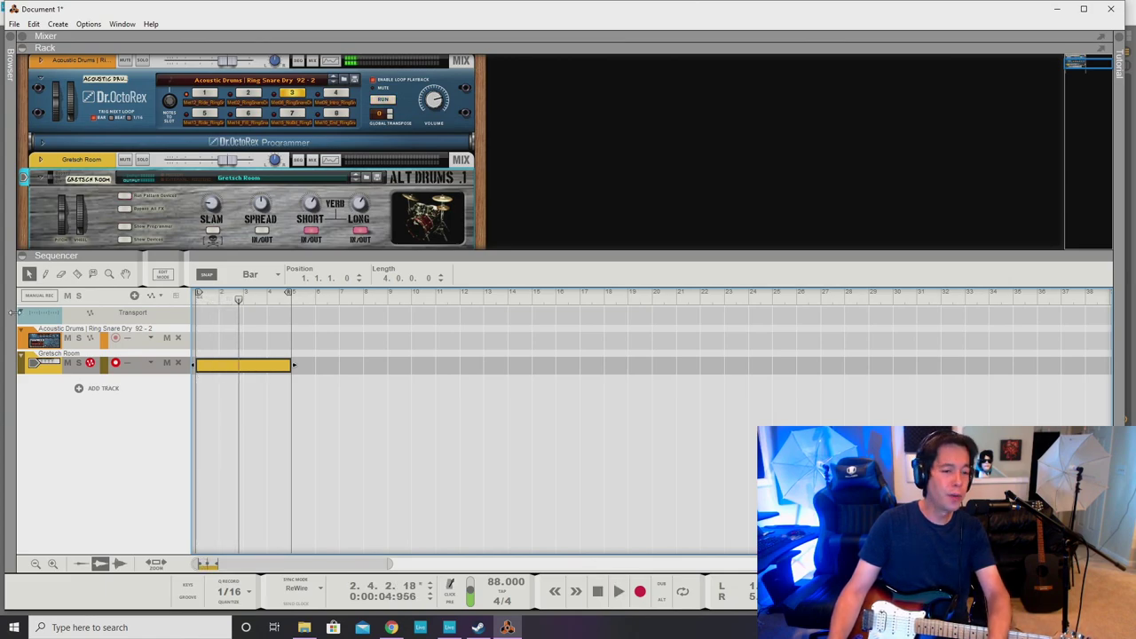
left_click(67, 337)
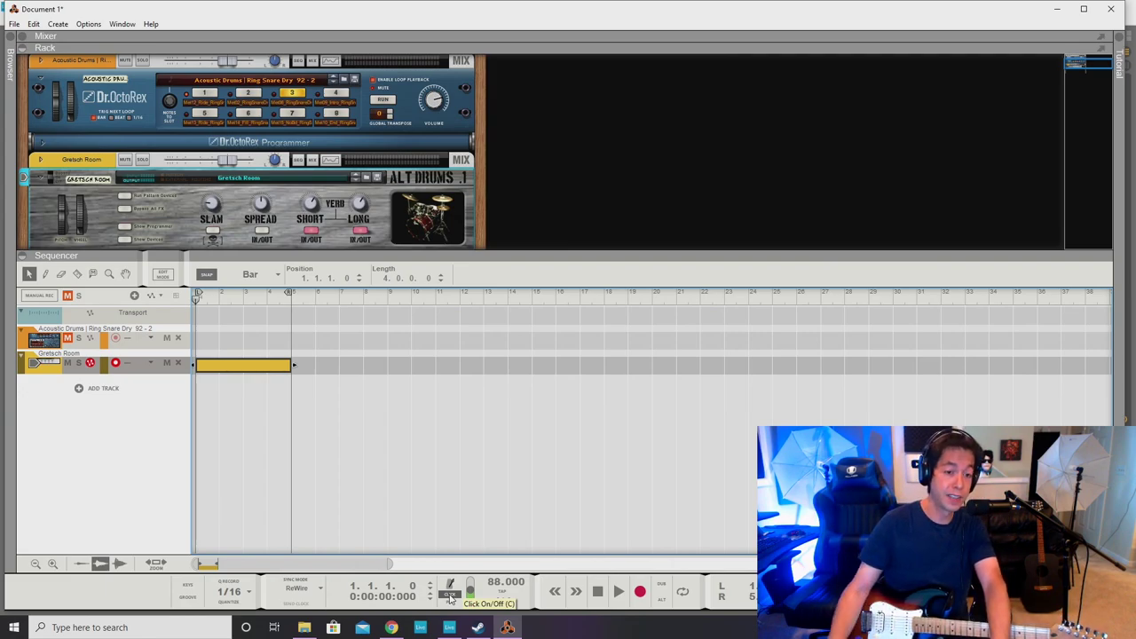
Close the Steam application running in the background while Reason plays.
mouse_move(477, 625)
mouse_move(477, 564)
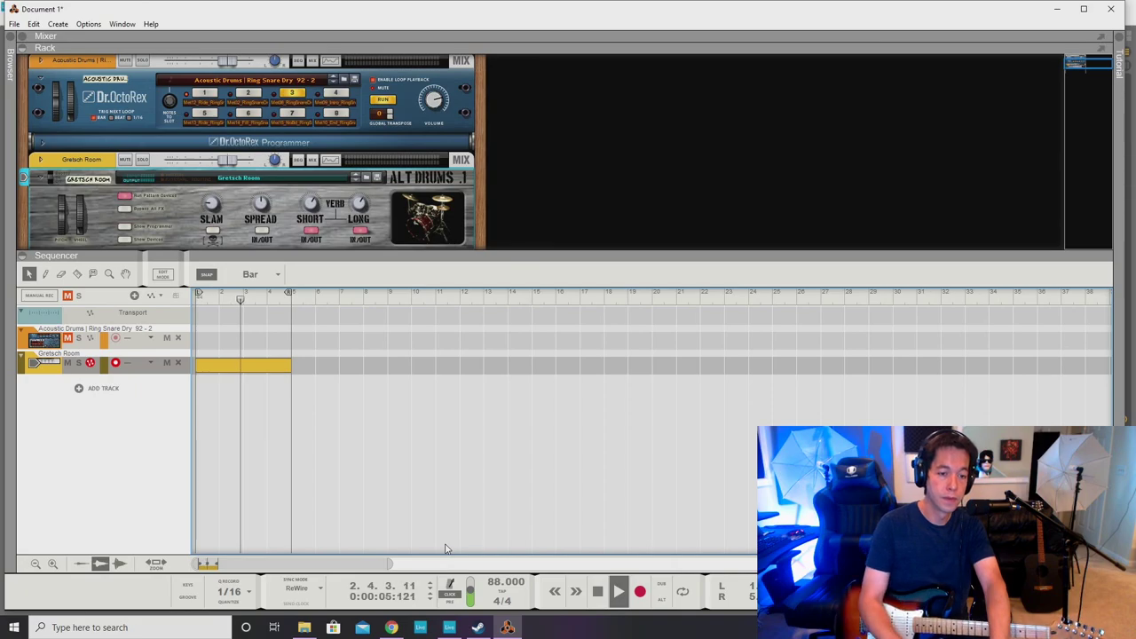
left_click(479, 628)
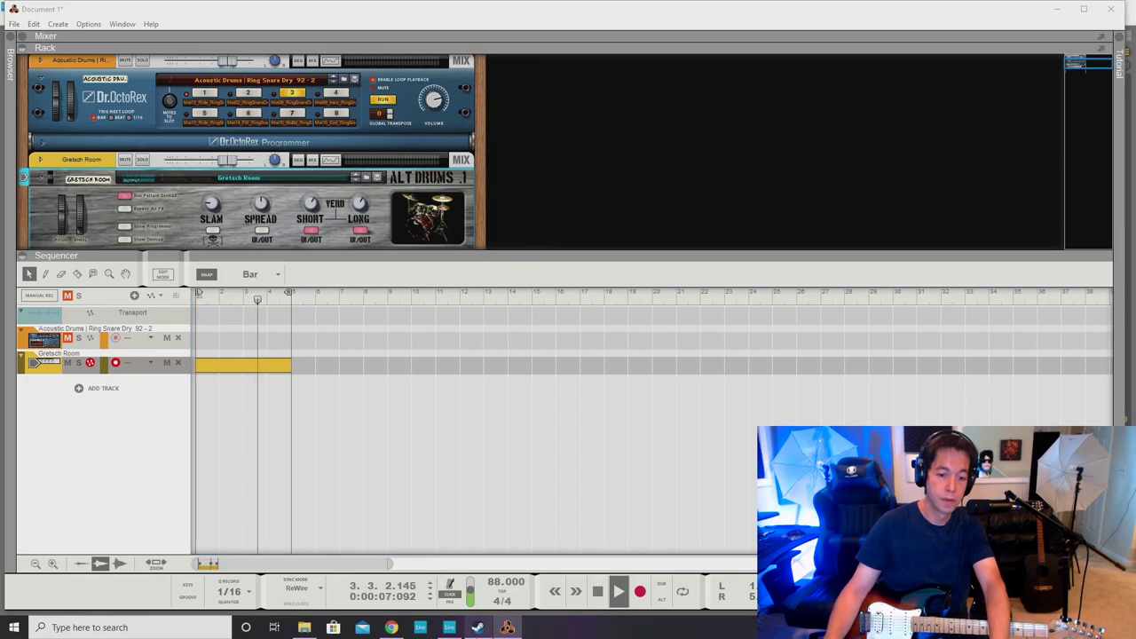
right_click(480, 628)
left_click(465, 603)
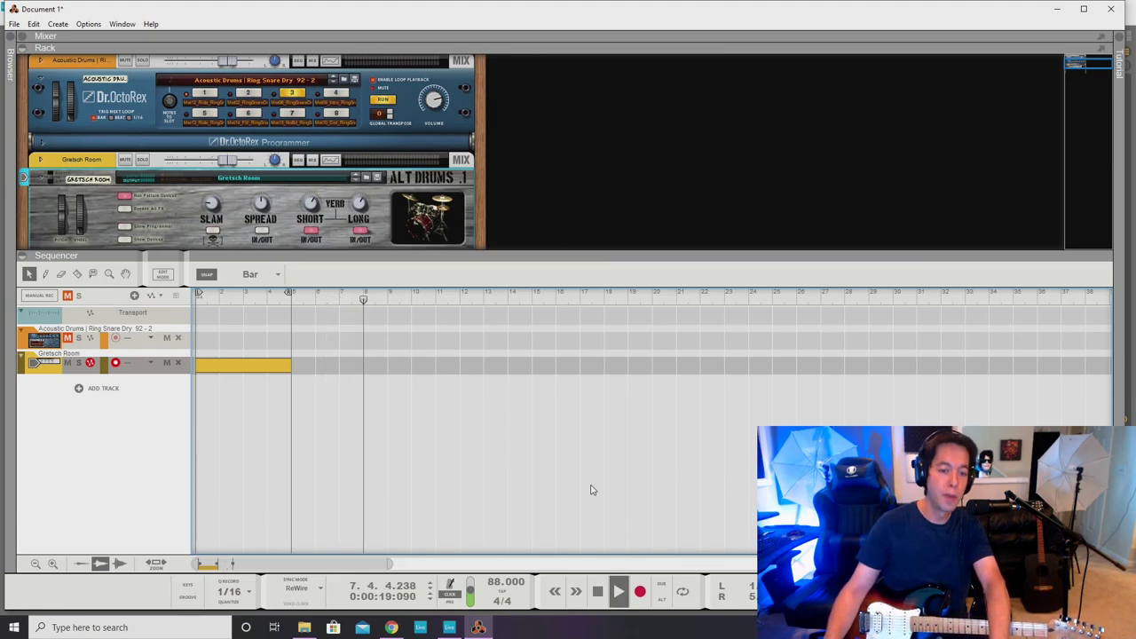
Record a four-bar drum beat on the Gretsch Room track from 8.1.1 and stop playback.
left_click(641, 593)
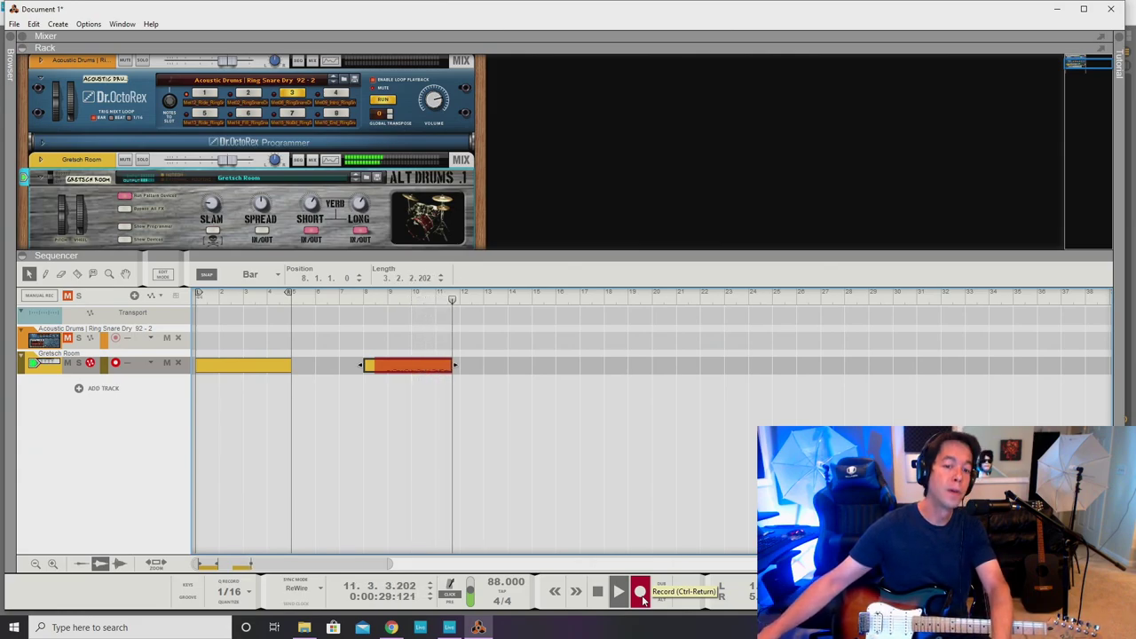
key("space")
key("r")
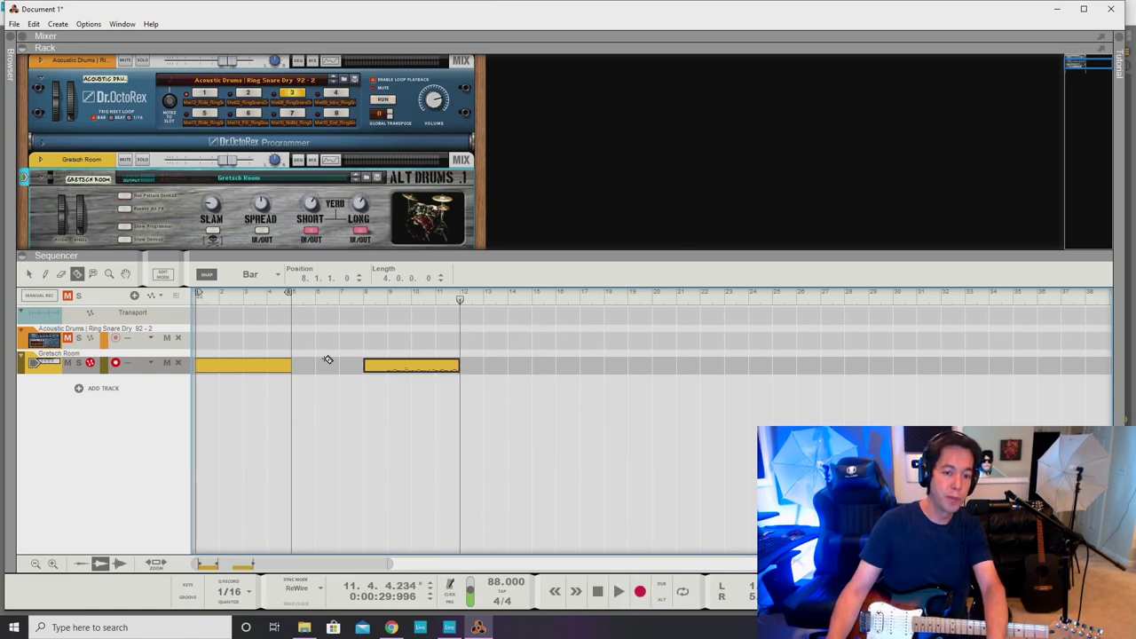
Open the recorded Gretsch Room clip and delete the stray high note before 9.4 and all notes from 11.1 onward.
key("q")
double_click(428, 367)
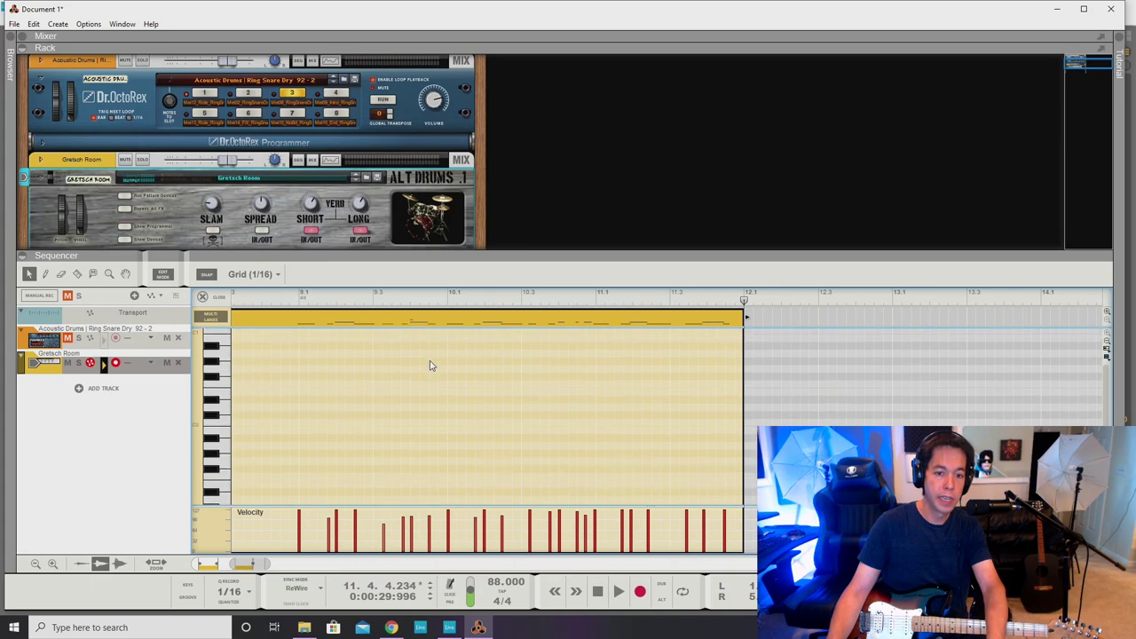
left_click(294, 301)
key("space")
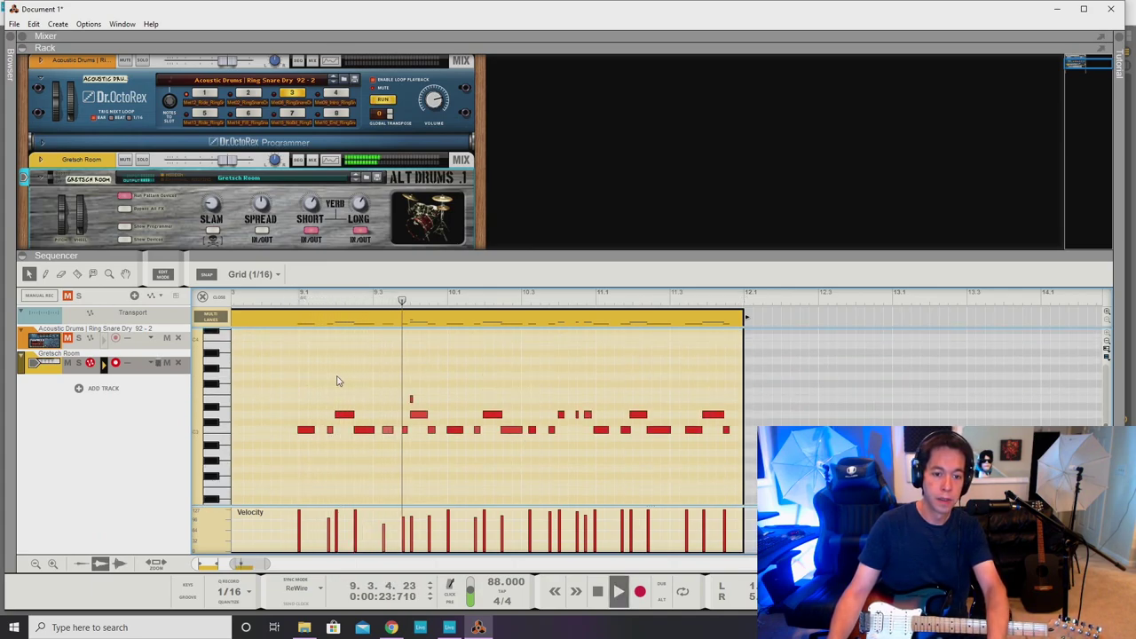
left_click_drag(395, 388, 424, 406)
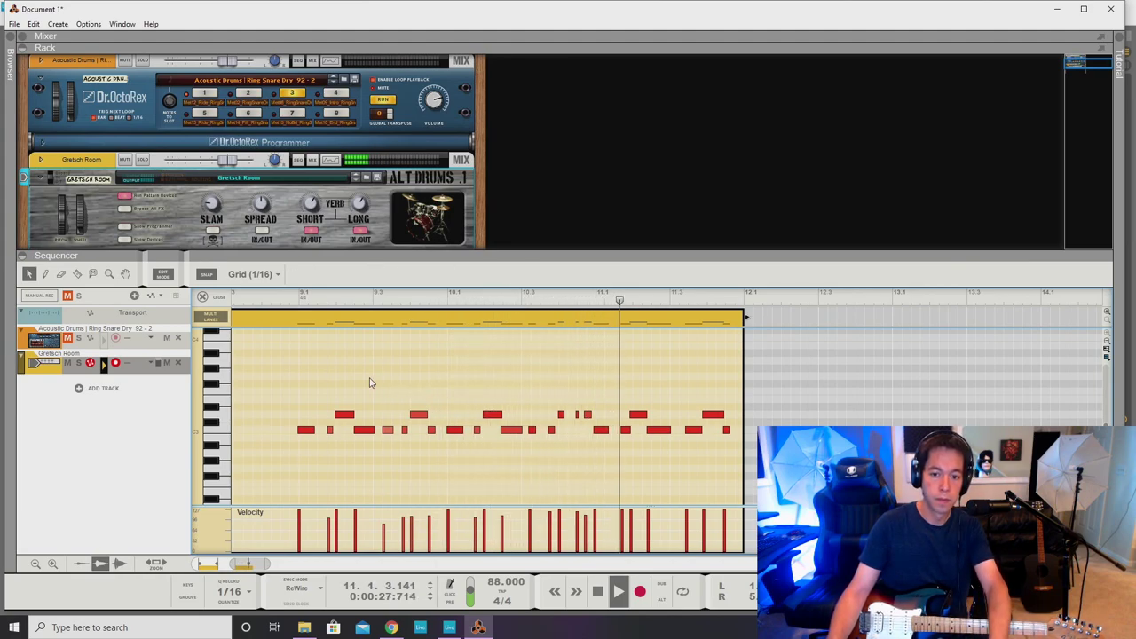
left_click_drag(600, 388, 750, 471)
key("Delete")
Quantize all remaining notes in the recorded clip to 1/16 with an amount of 100%.
left_click_drag(280, 348, 602, 453)
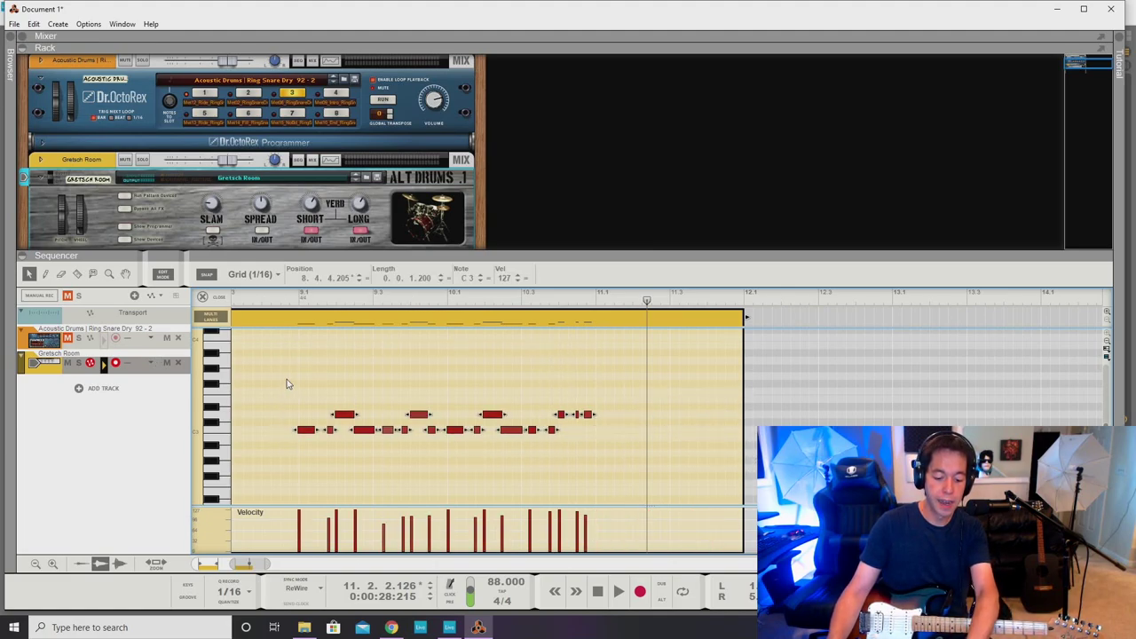
key("F8")
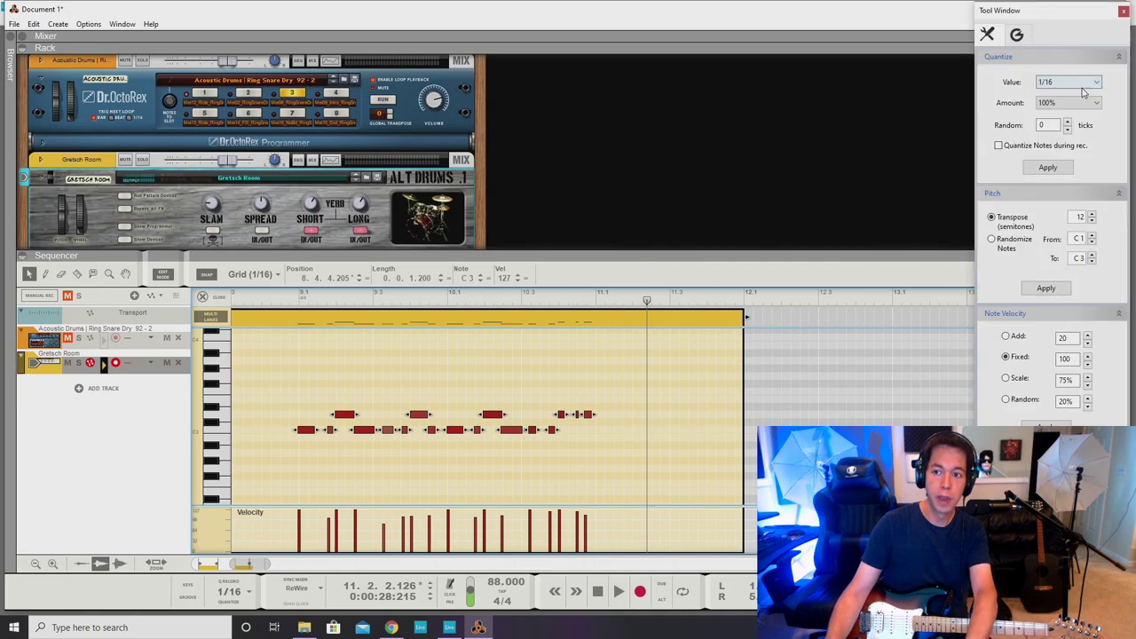
left_click(1048, 167)
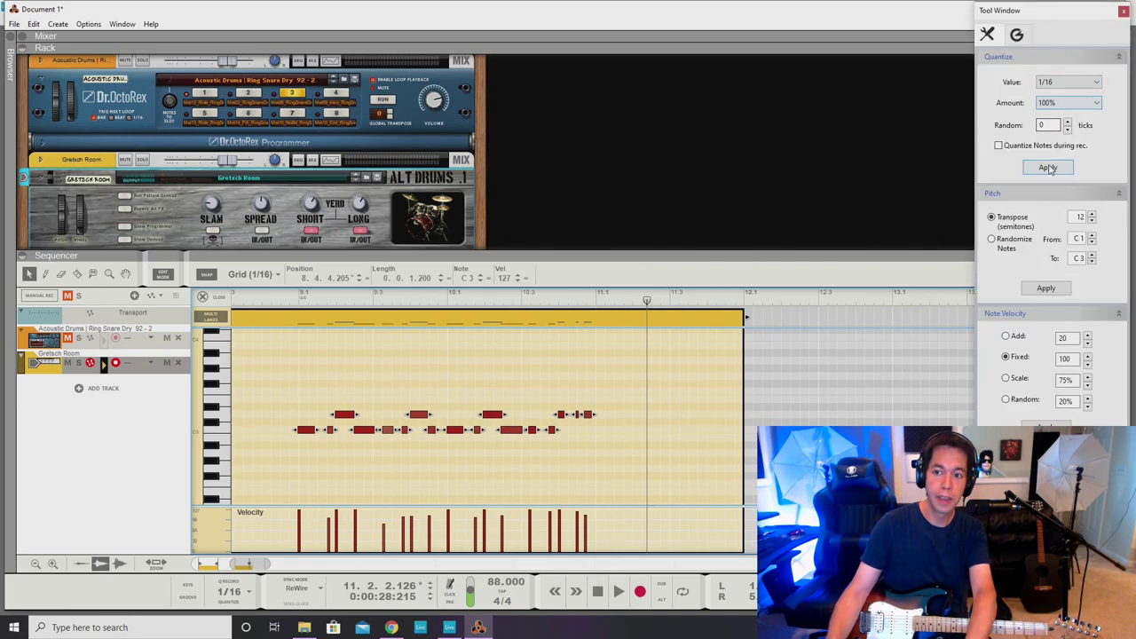
Play back the quantized beat from 8.4.4 with the Tool Window closed, and select the C 3 note at 9.3.2.
left_click(292, 299)
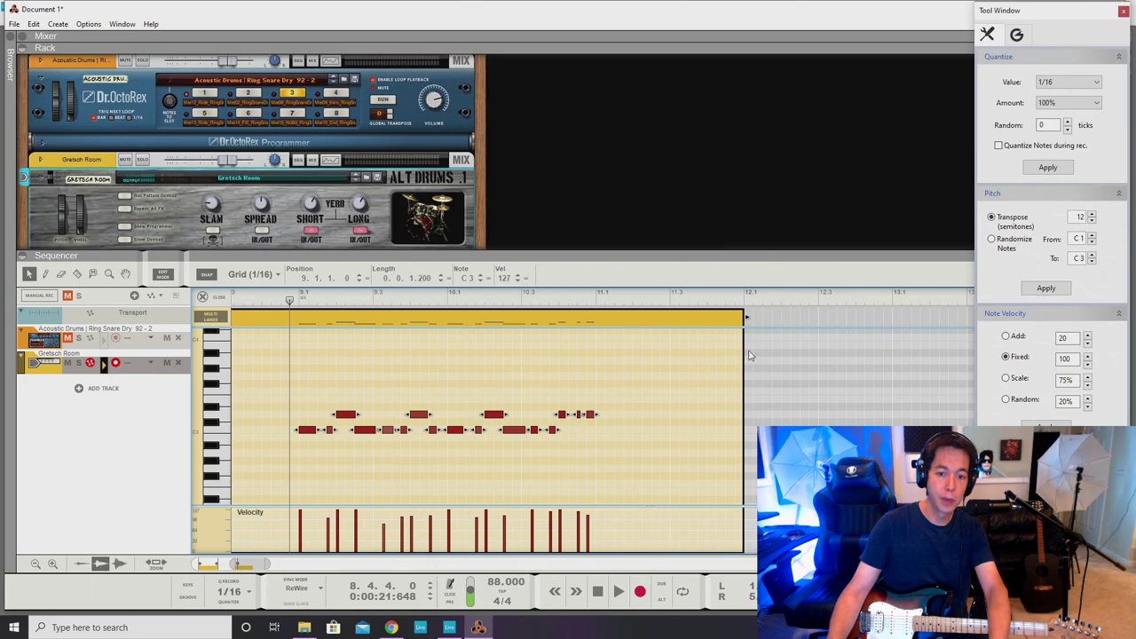
key("space")
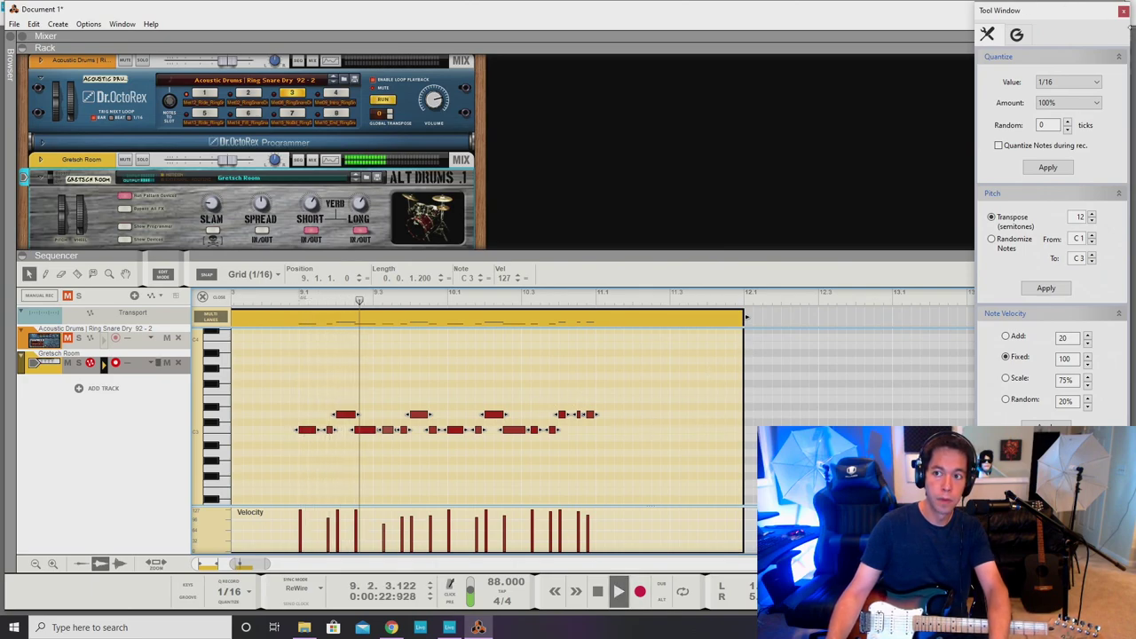
left_click(1124, 12)
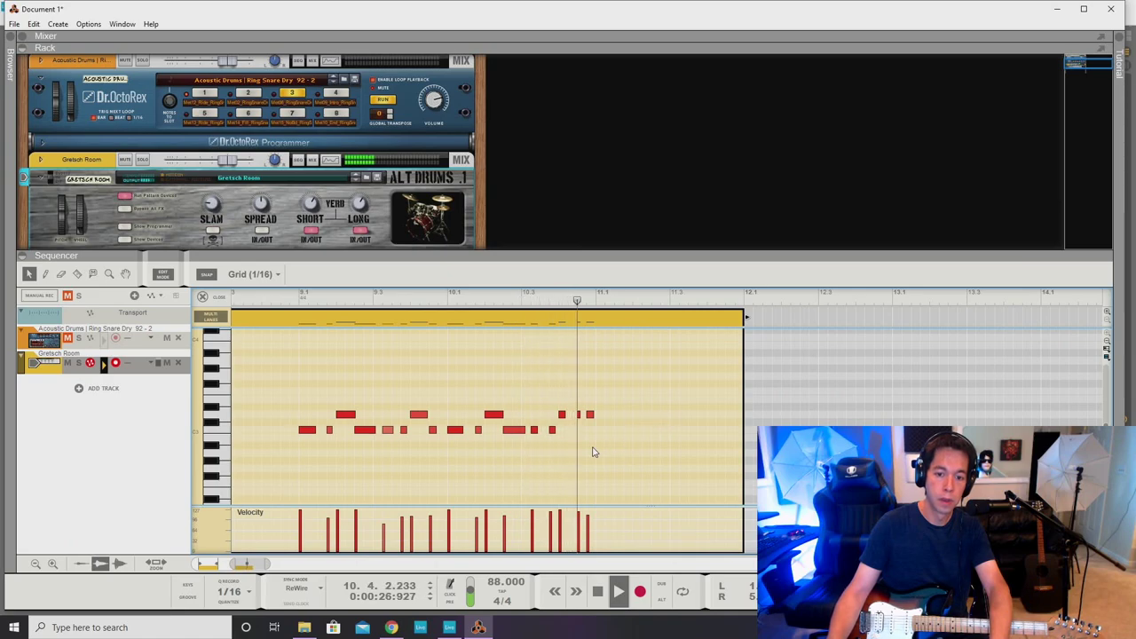
key("space")
left_click(387, 430)
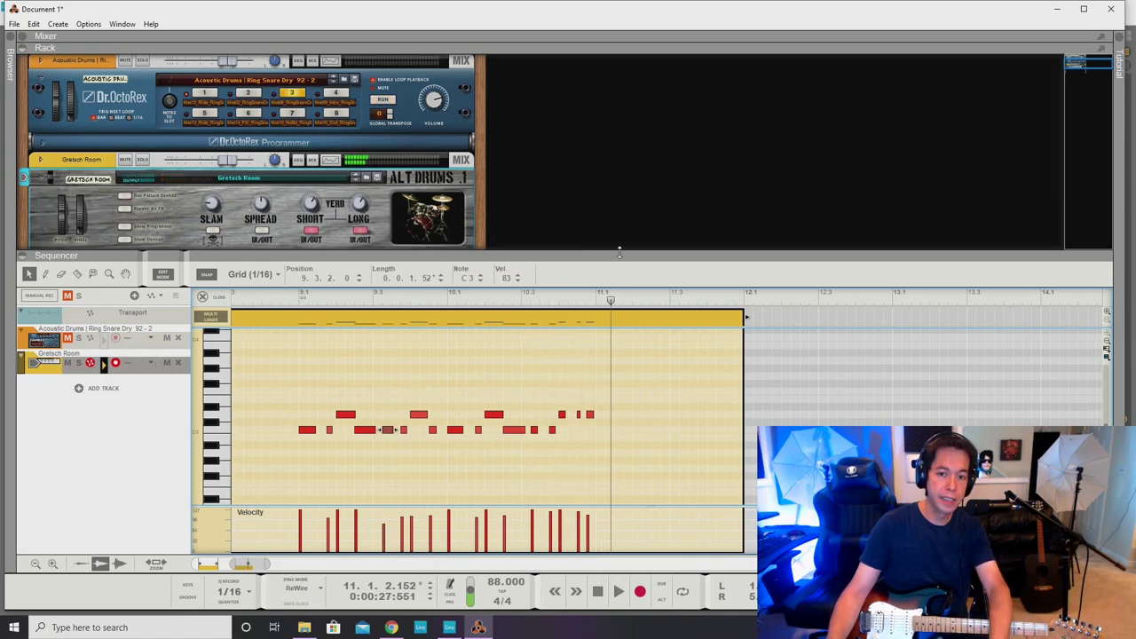
Set the velocity of the C 3 note at 9.3.2 to 97 and of the second C 3 note in bar 9 to 109.
double_click(508, 277)
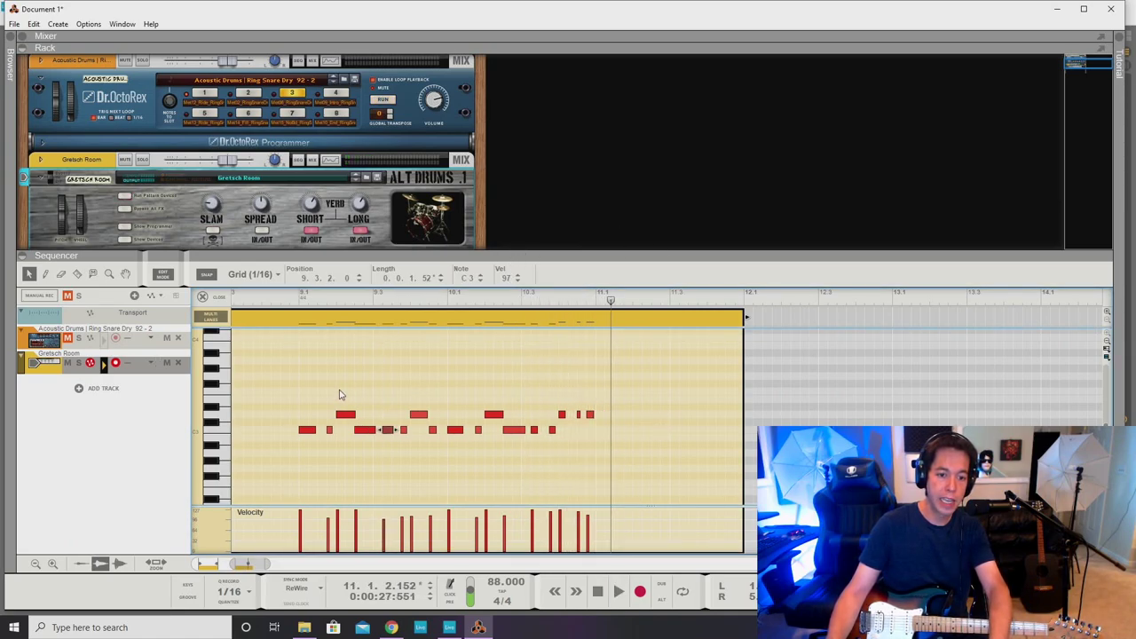
left_click(328, 429)
double_click(504, 278)
type("109")
key("Return")
left_click(387, 385)
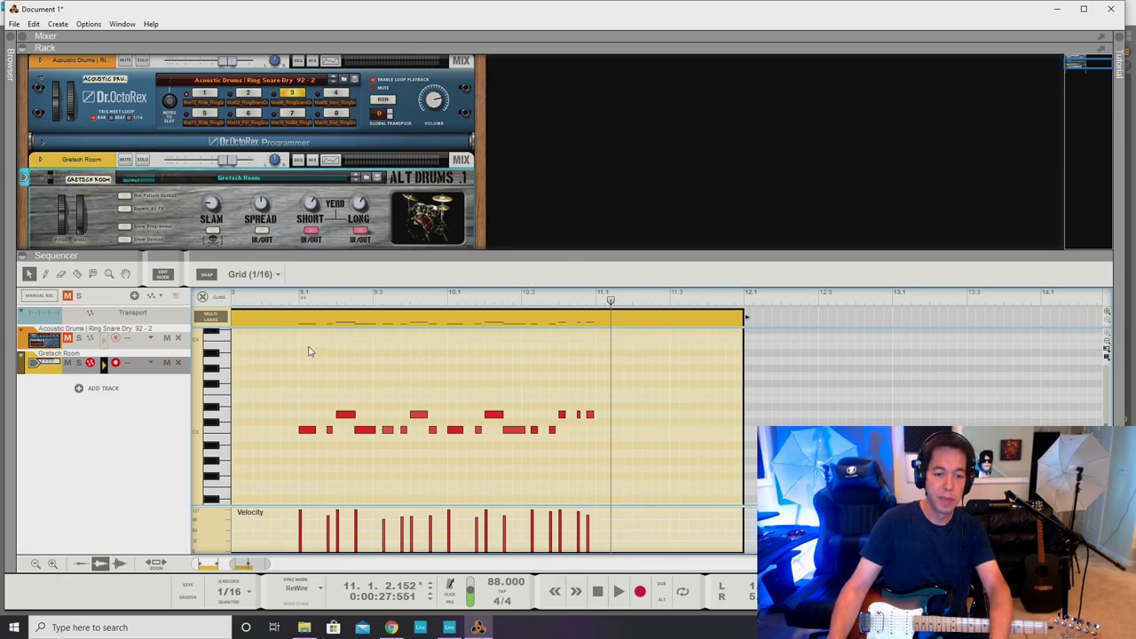
Duplicate all notes of the two-bar beat so the copy starts at 11.1.1.
left_click(289, 302)
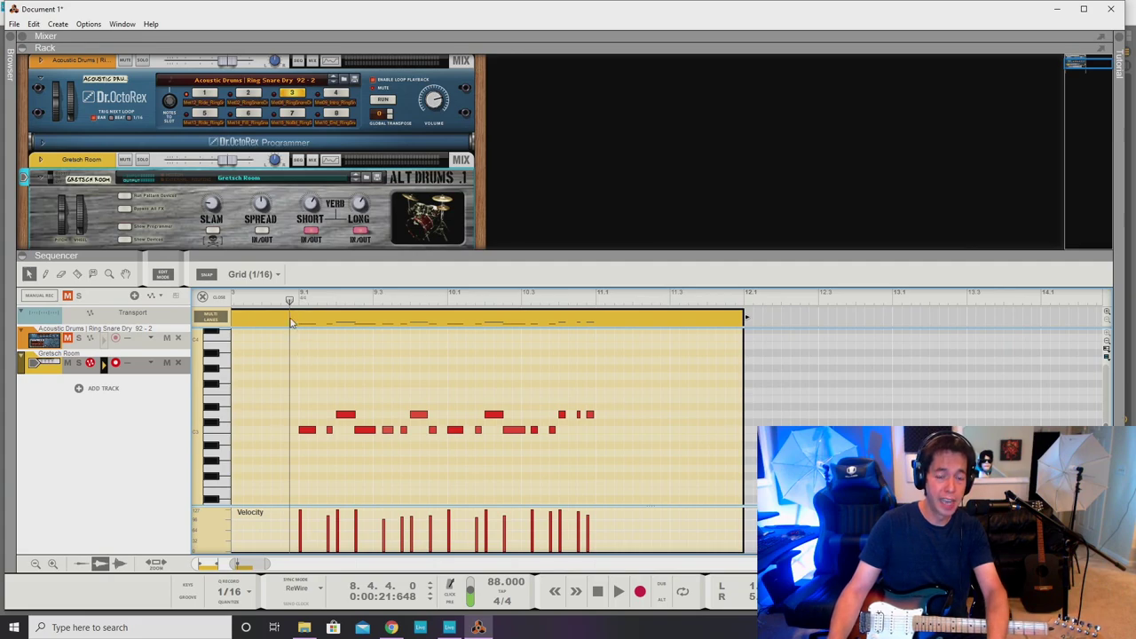
left_click_drag(293, 384, 632, 463)
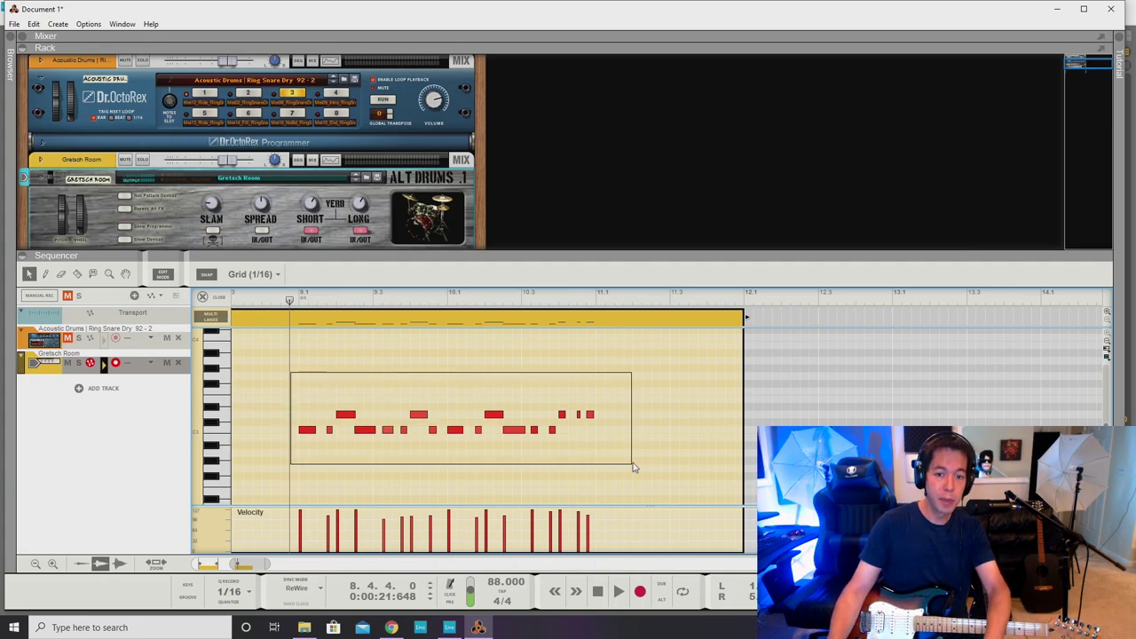
key("ctrl+d")
left_click(272, 296)
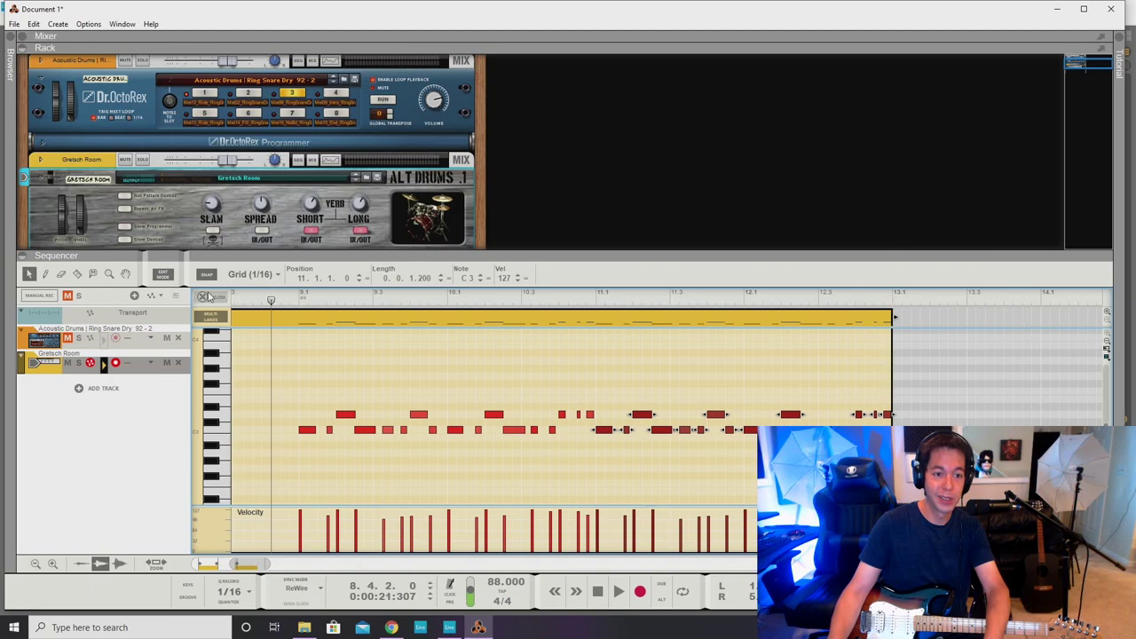
Split the Gretsch Room clip at bar 9, delete the empty bar 8 section and leave clip editing.
key("r")
left_click(302, 320)
key("q")
left_click(280, 319)
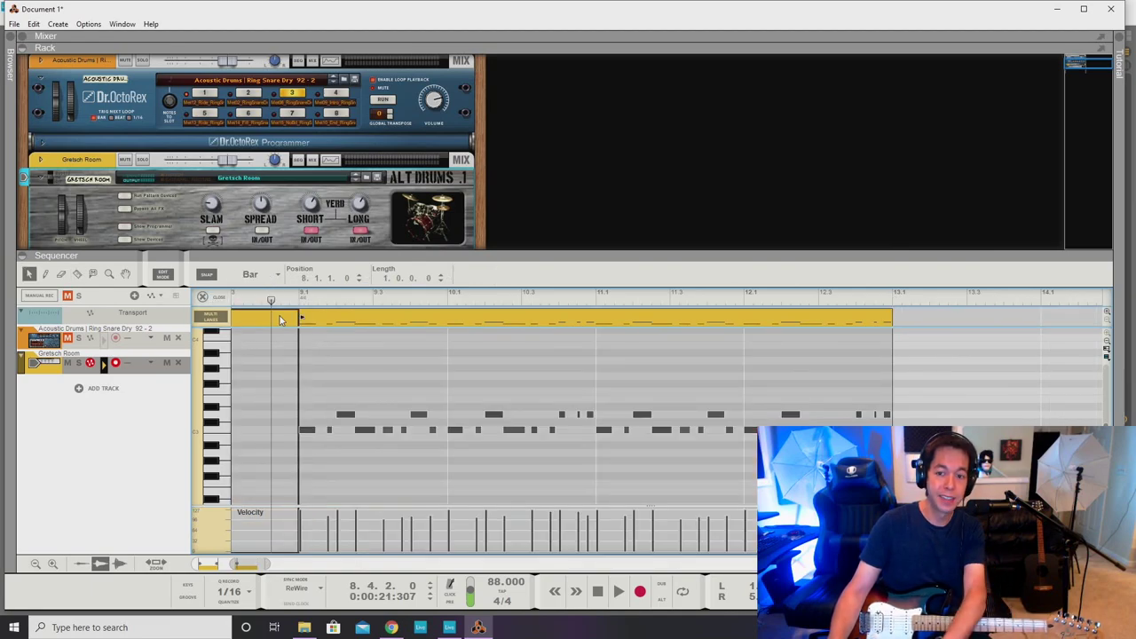
key("Delete")
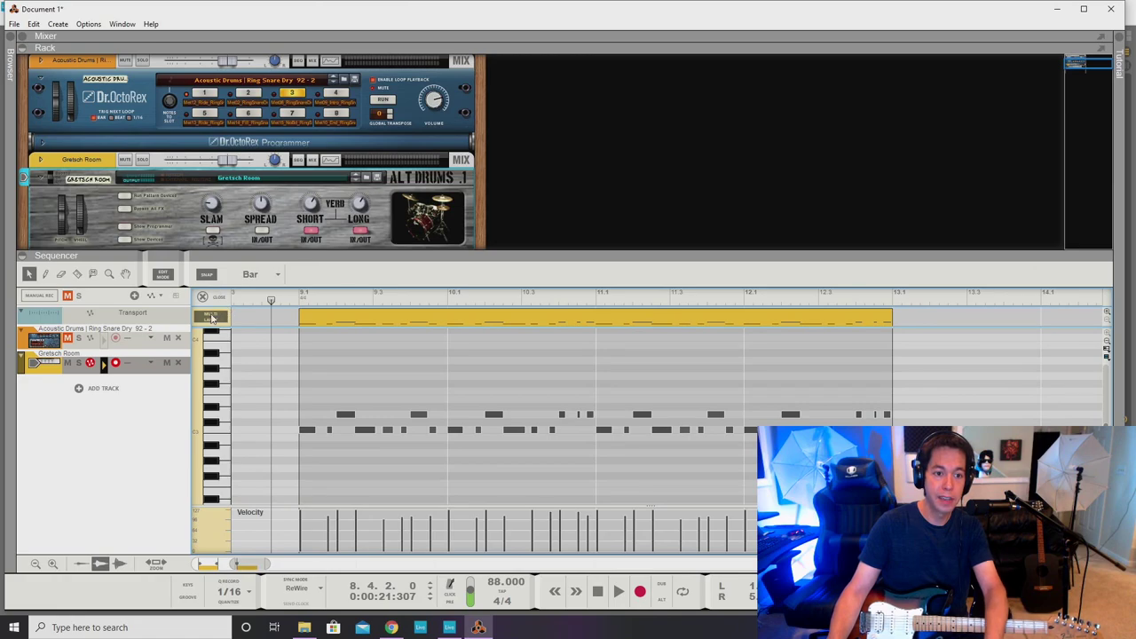
left_click(216, 299)
scroll(323, 454, "left", 2)
scroll(327, 409, "up", 1)
scroll(327, 409, "up", 1)
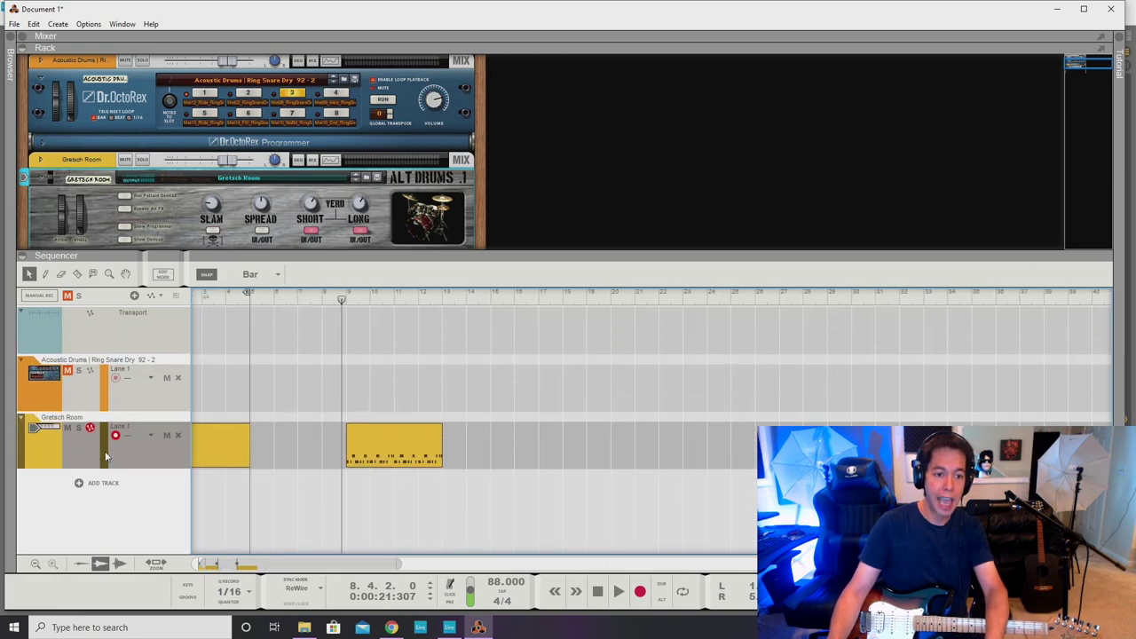
Add a new note lane to the Gretsch Room track and set the loop to the four-bar clip at bar 9.
right_click(96, 453)
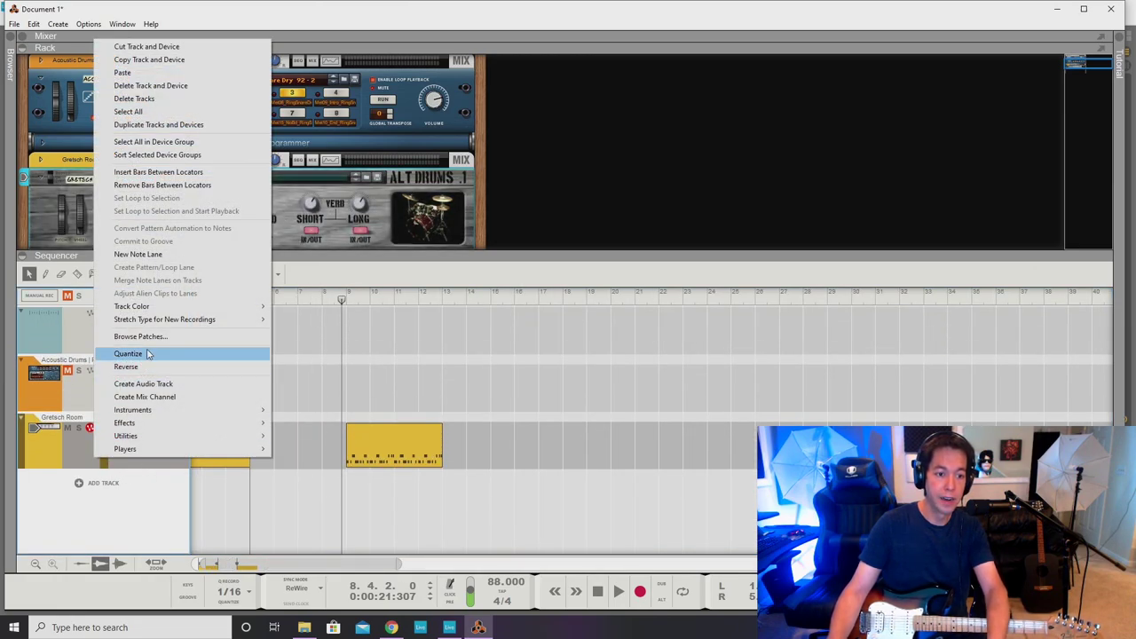
left_click(138, 254)
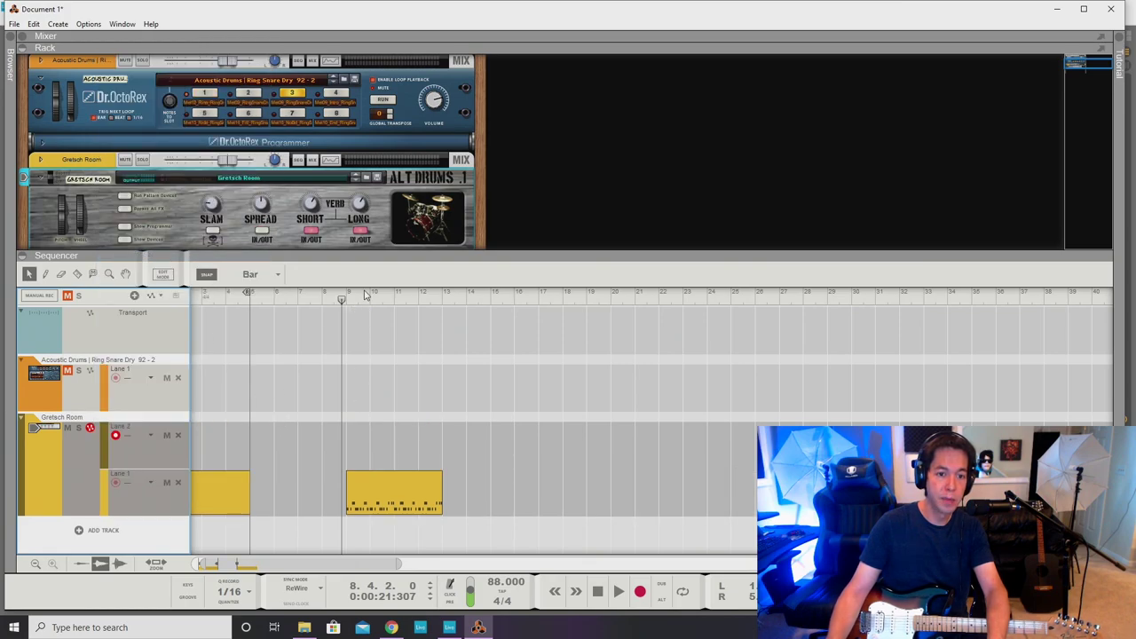
left_click(396, 480)
right_click(404, 483)
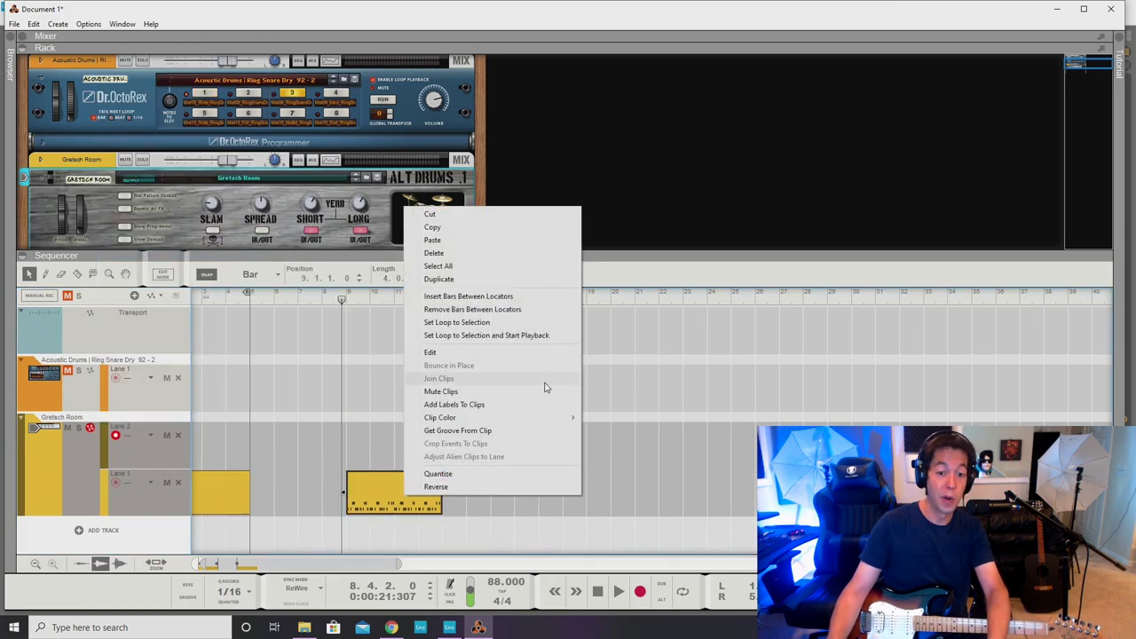
left_click(470, 325)
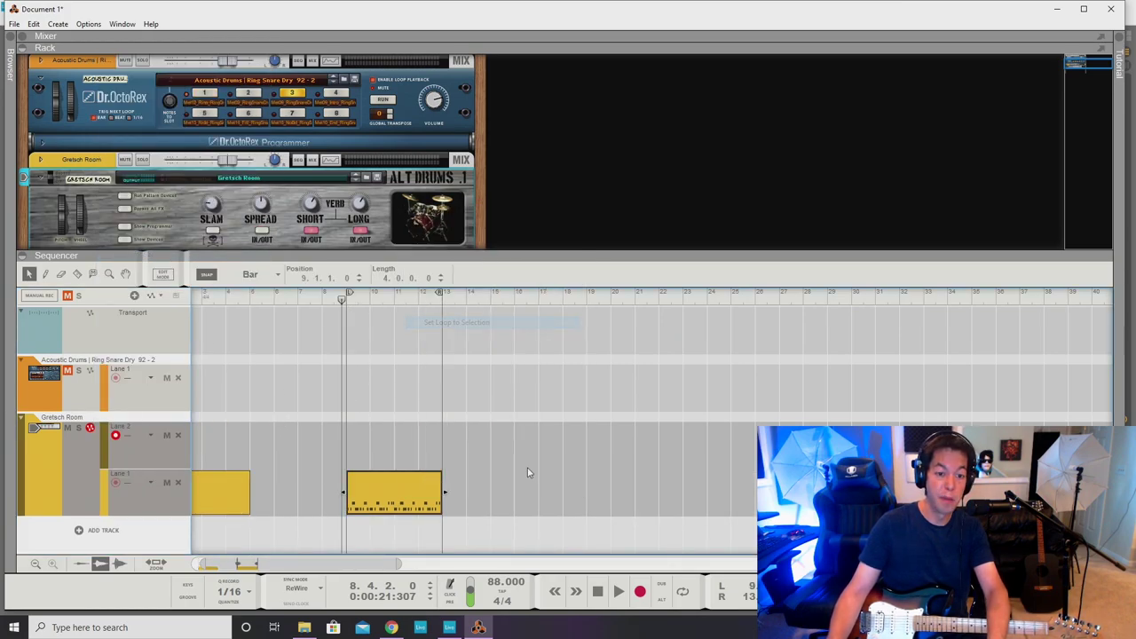
Play back the four-bar beat, stop it and return the song position to 8.1.1.
left_click(619, 591)
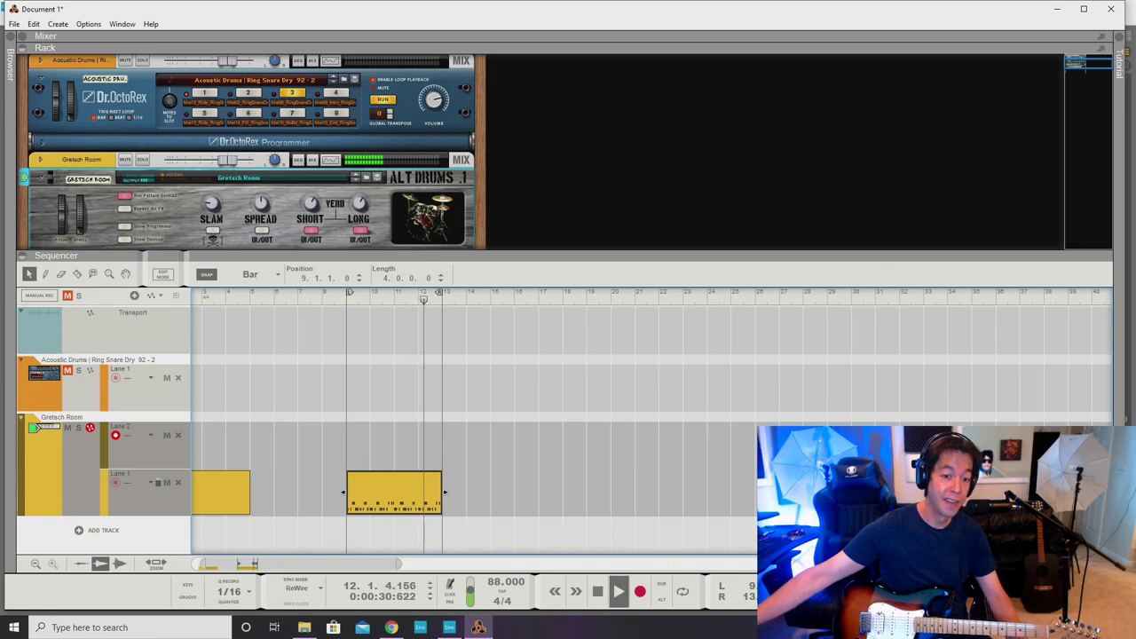
key("space")
left_click(323, 303)
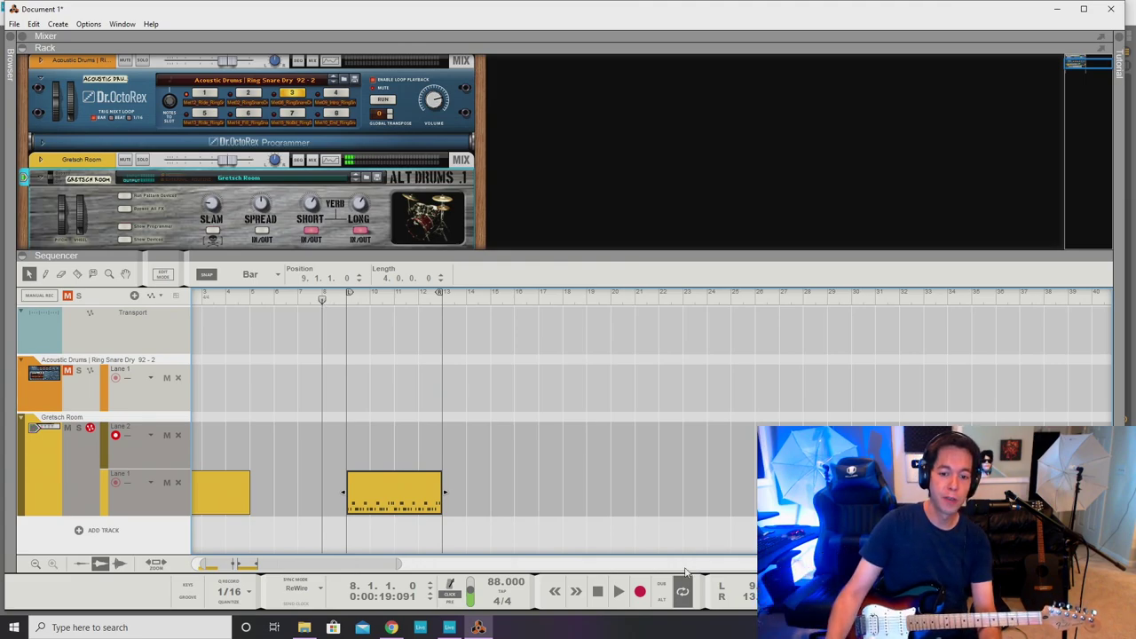
Turn on record quantization at 1/8 and record a second drum part on Lane 2 from 8.1.1 through bar 12.
left_click(232, 591)
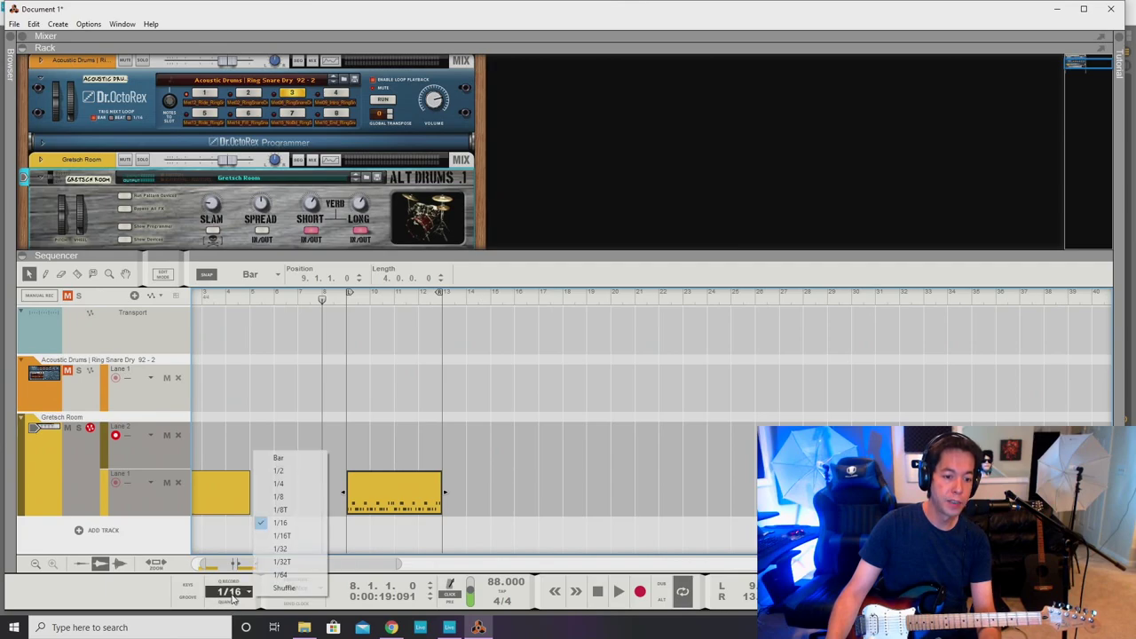
left_click(281, 499)
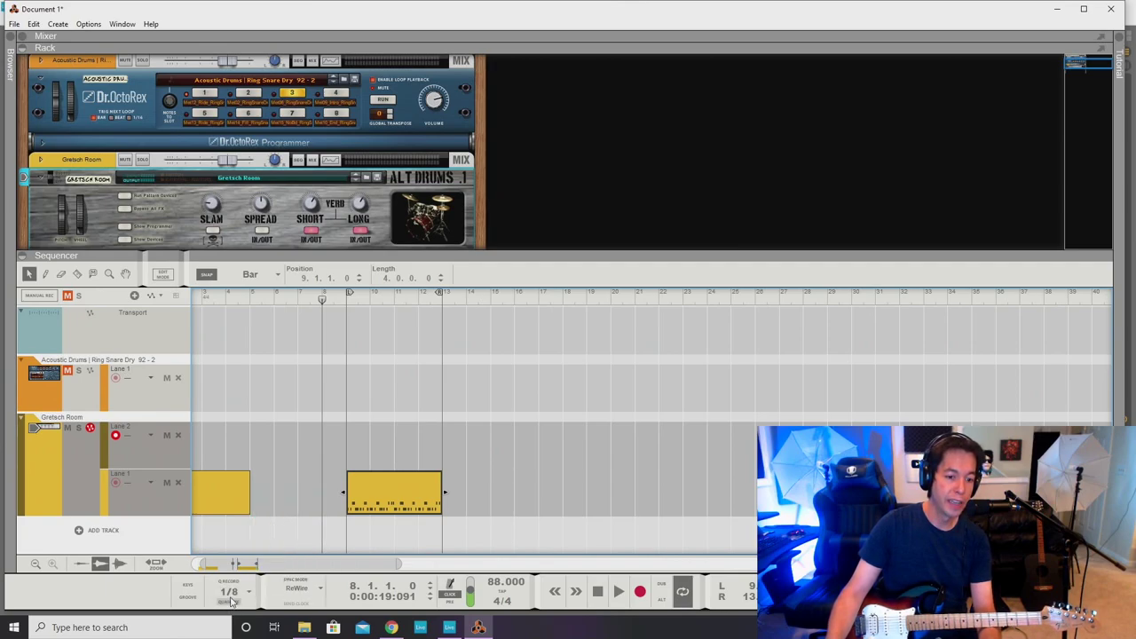
left_click(229, 586)
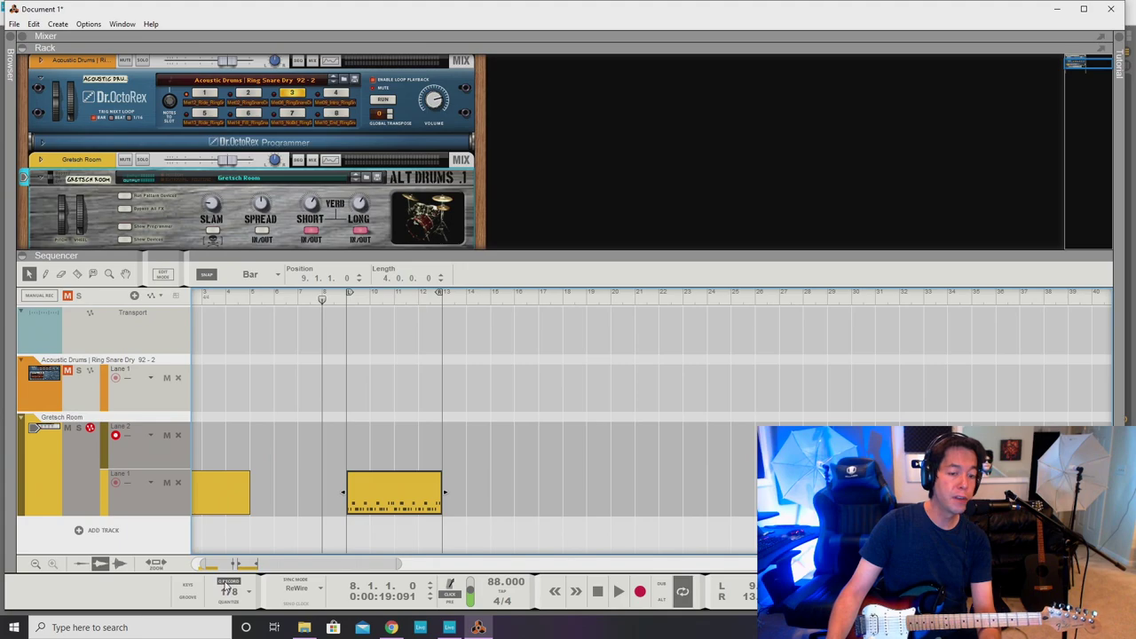
left_click(637, 598)
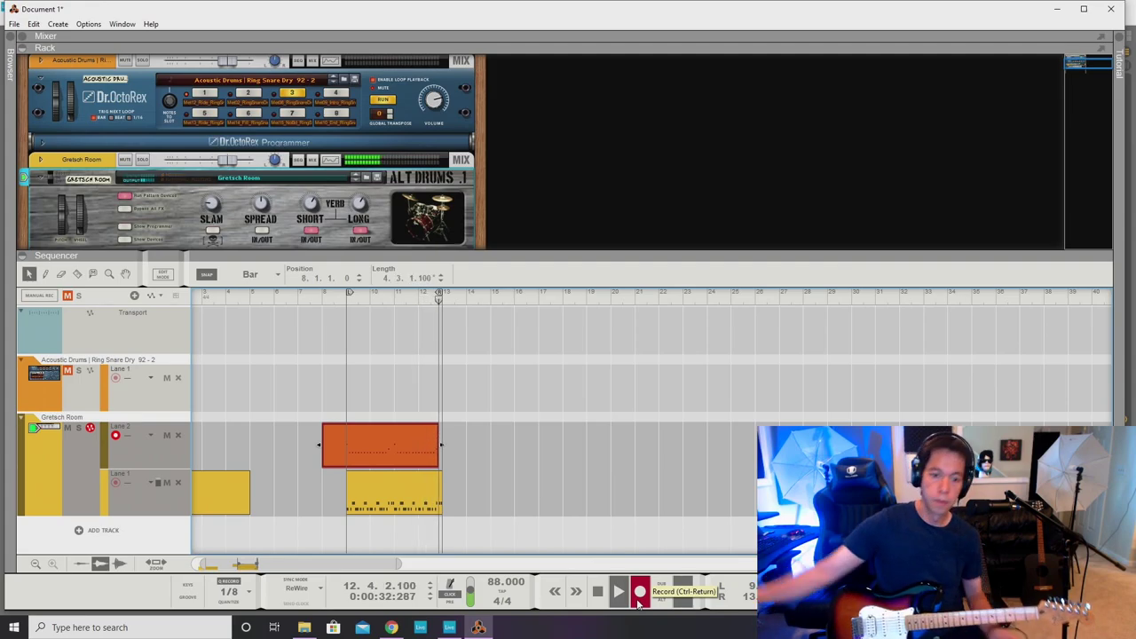
key("space")
Split the new Lane 2 clip at bar 9 and delete its bar 8 section.
key("r")
left_click(347, 441)
key("q")
left_click(332, 453)
key("Delete")
Merge the note lanes on the Gretsch Room track.
left_click(411, 457)
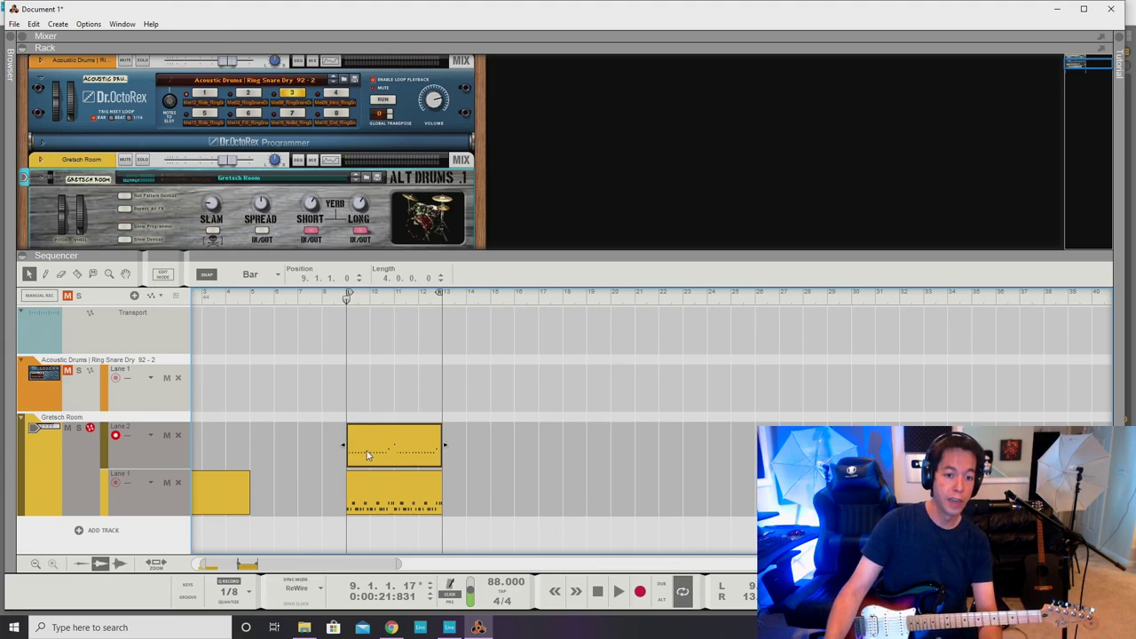
left_click(371, 486)
right_click(146, 460)
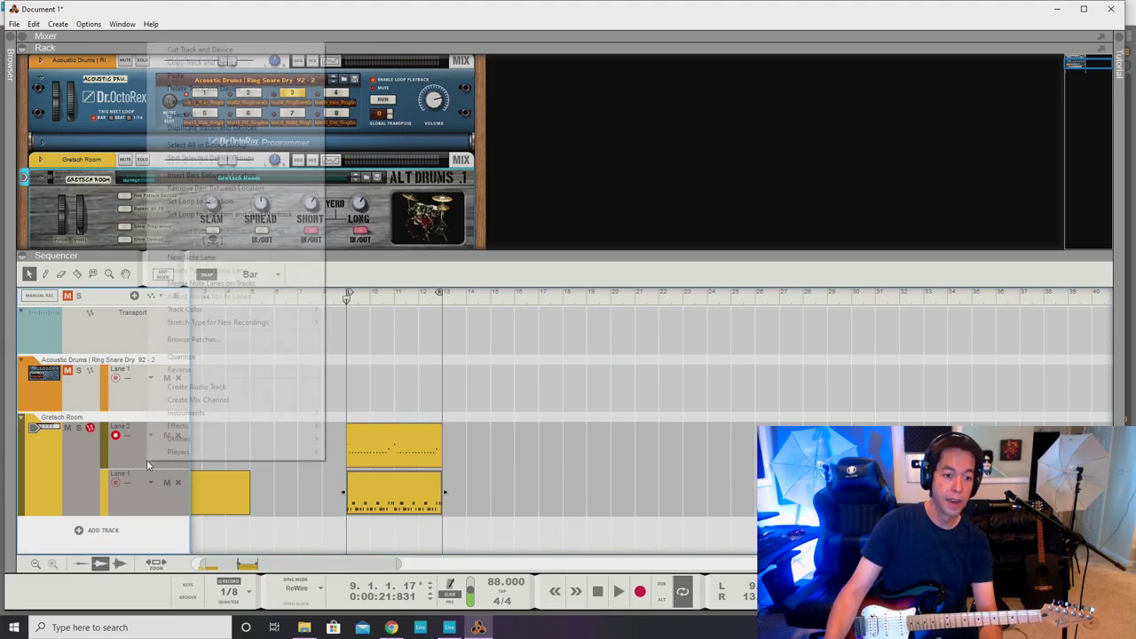
left_click(204, 284)
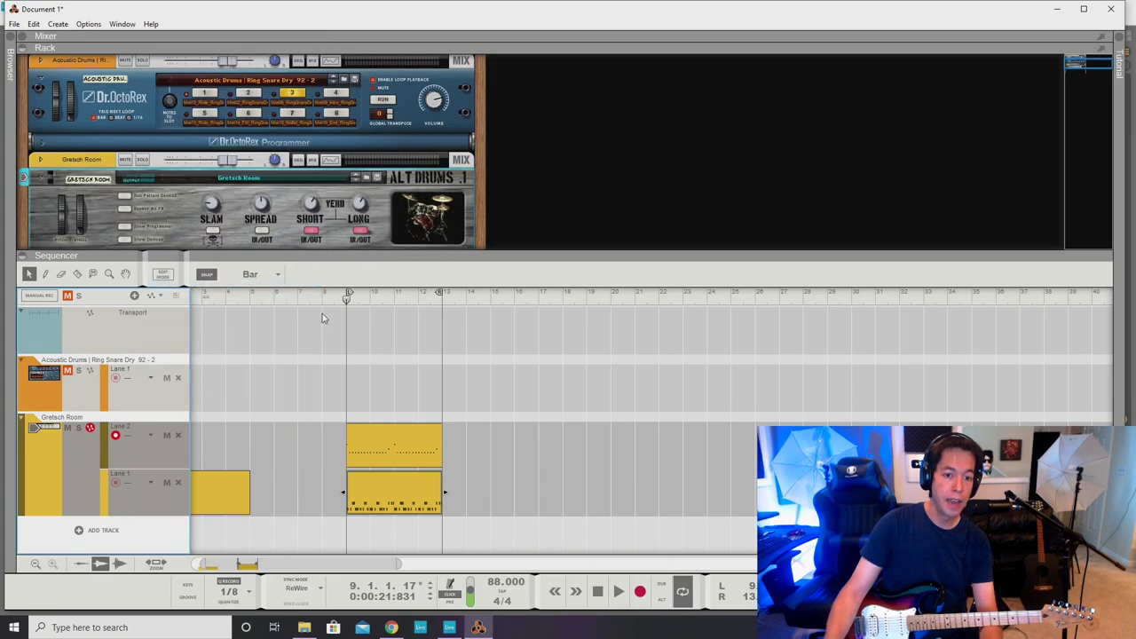
Play back the merged clip and examine its notes and velocities in the note editor.
key("space")
double_click(411, 438)
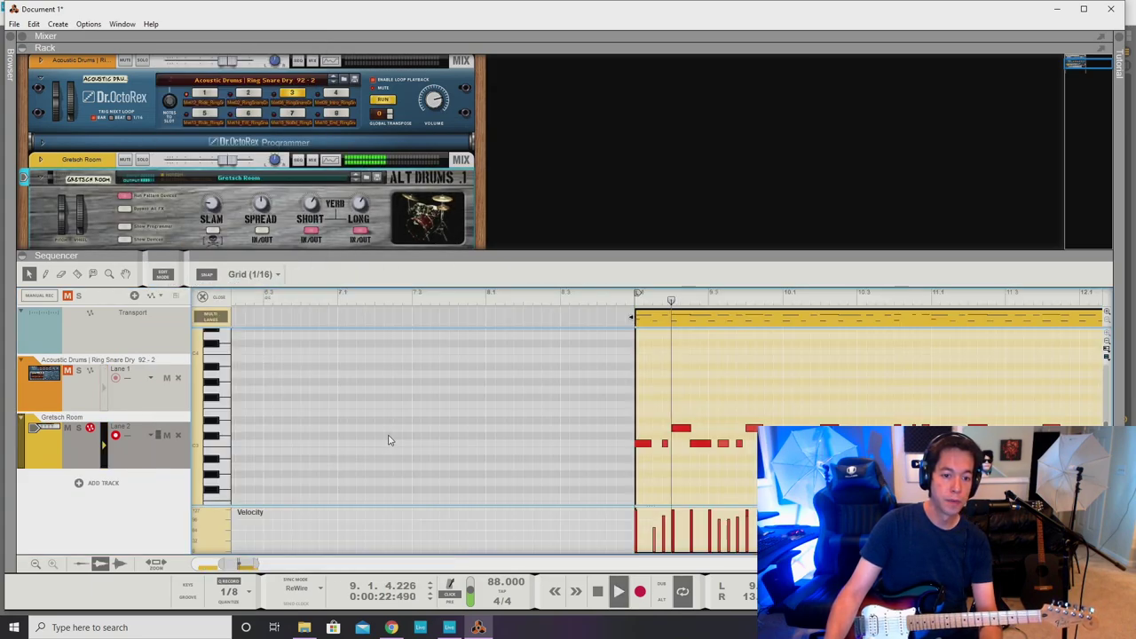
scroll(798, 418, "up", 1)
scroll(799, 419, "down", 1)
scroll(799, 418, "up", 1)
scroll(798, 419, "down", 2)
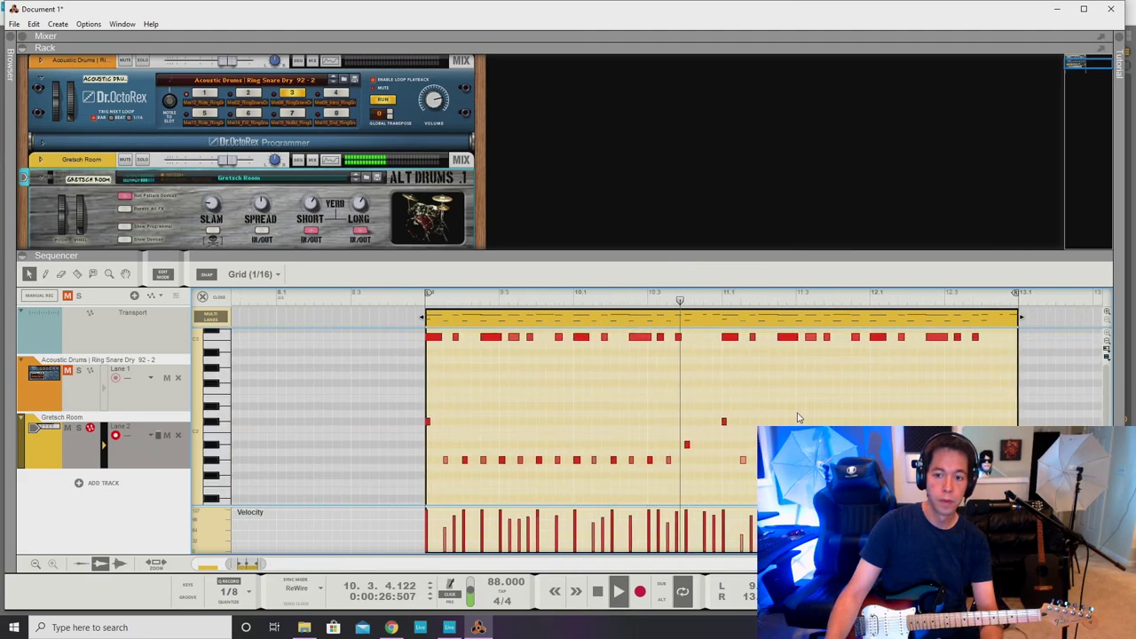
scroll(798, 418, "up", 2)
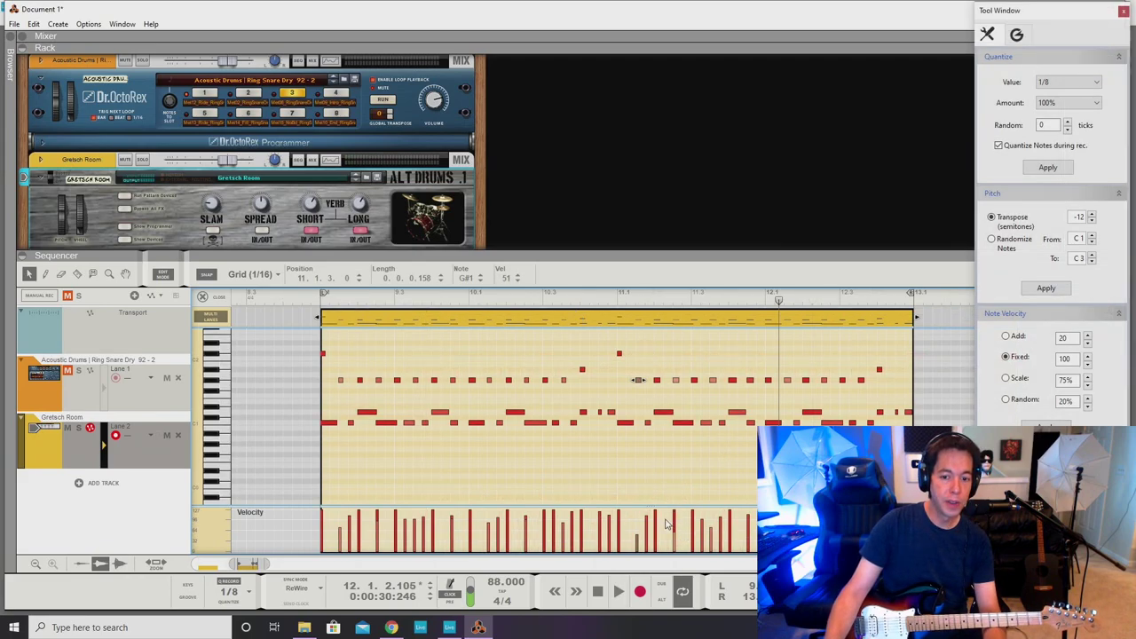
Raise the velocity of the G#1 note at 11.1.3 to 72 with the Pencil tool.
scroll(654, 432, "up", 1)
scroll(634, 380, "down", 1)
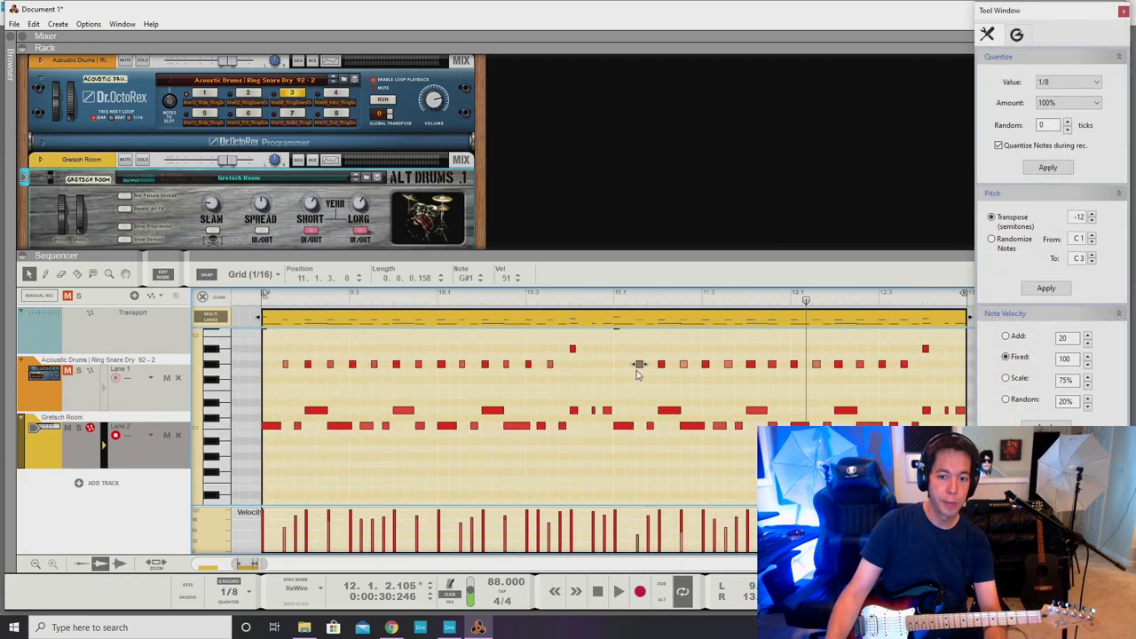
key("w")
left_click(639, 517)
scroll(638, 508, "right", 2)
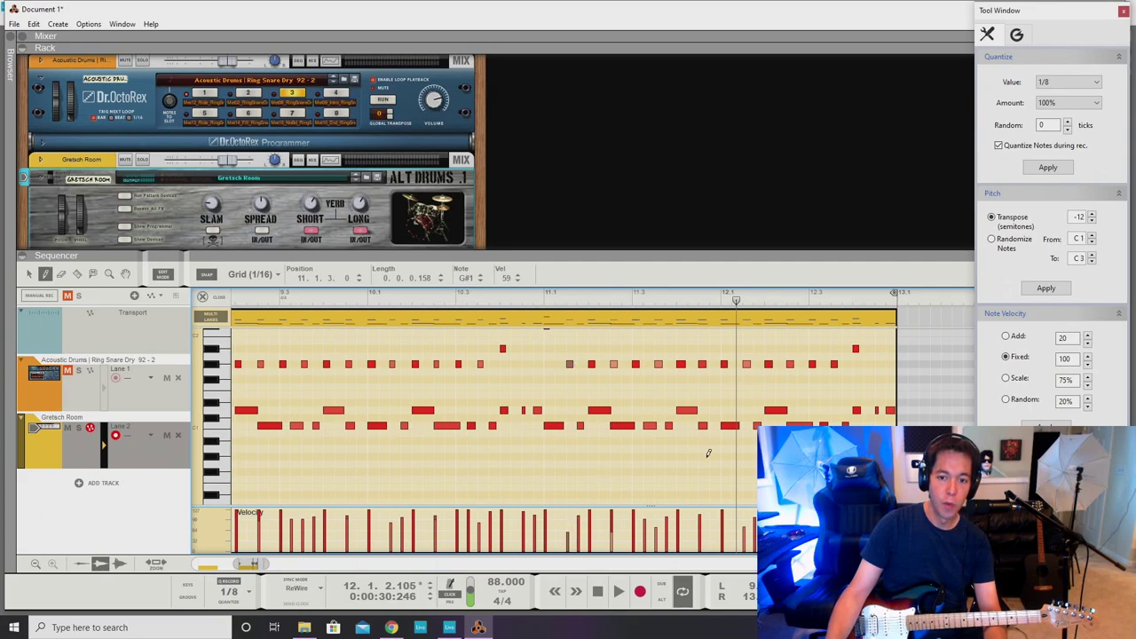
key("q")
scroll(708, 424, "left", 2)
scroll(707, 423, "right", 1)
scroll(703, 434, "down", 1)
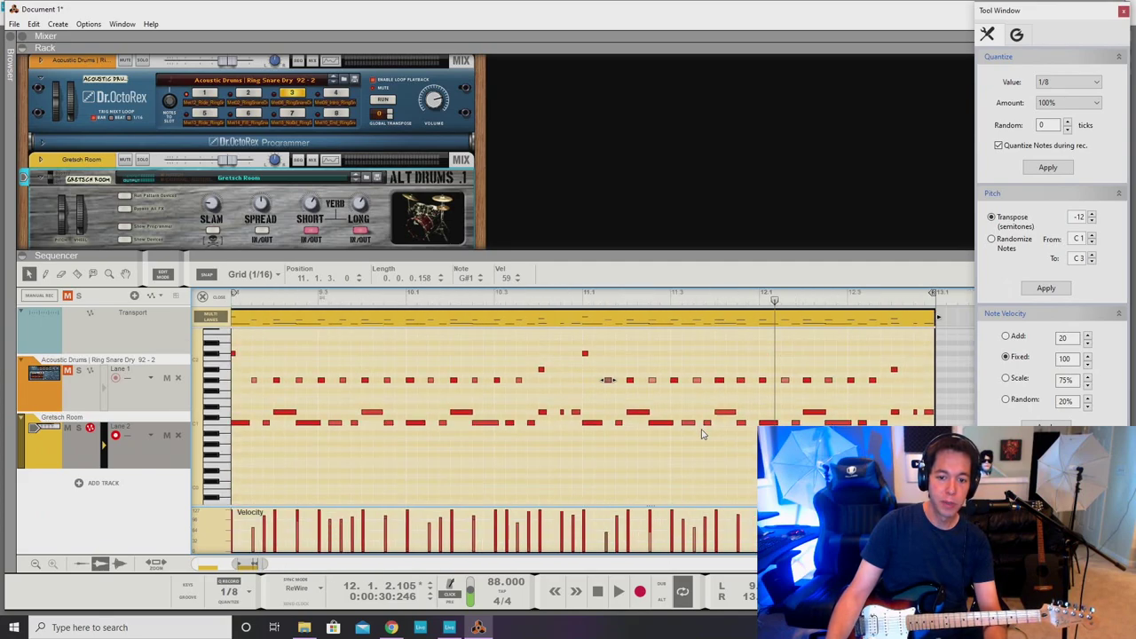
key("w")
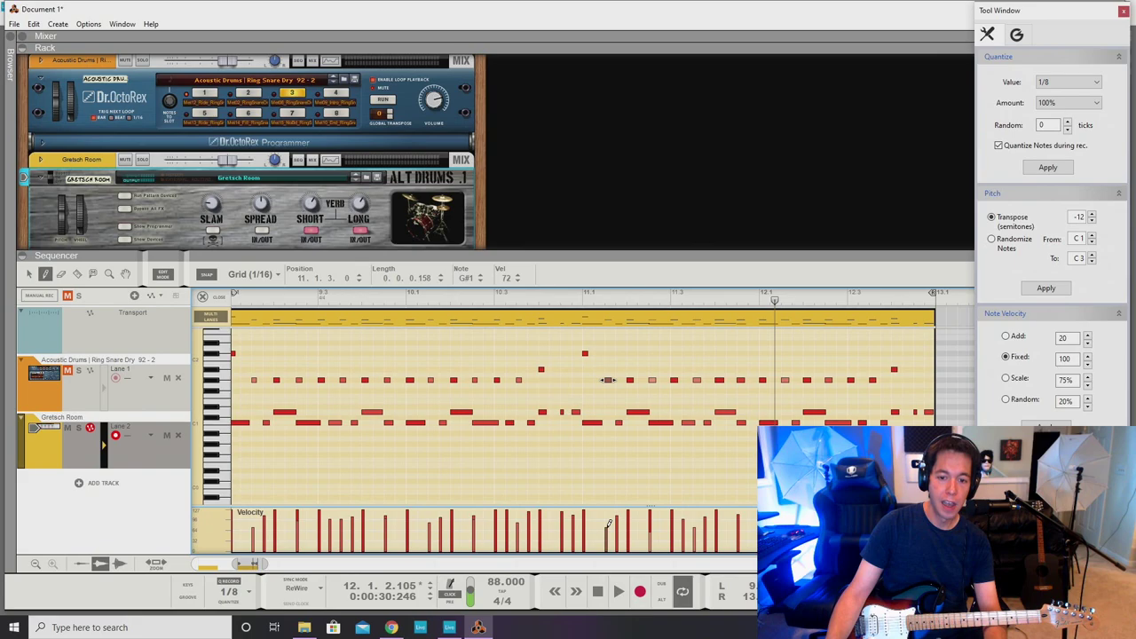
scroll(609, 523, "left", 1)
key("q")
left_click(688, 548)
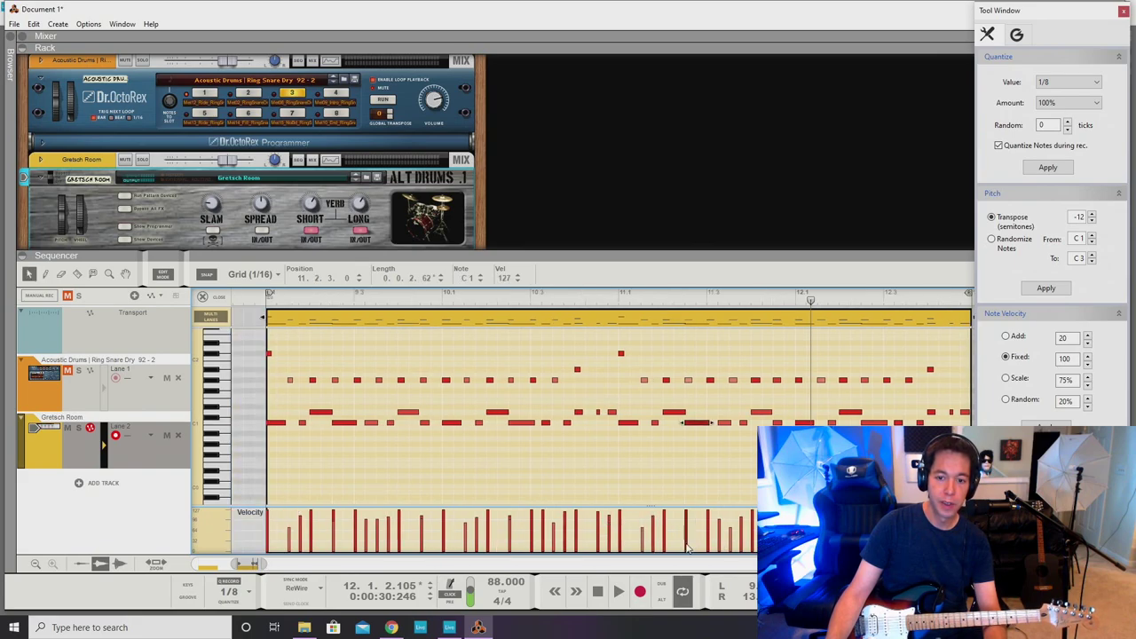
left_click(689, 381)
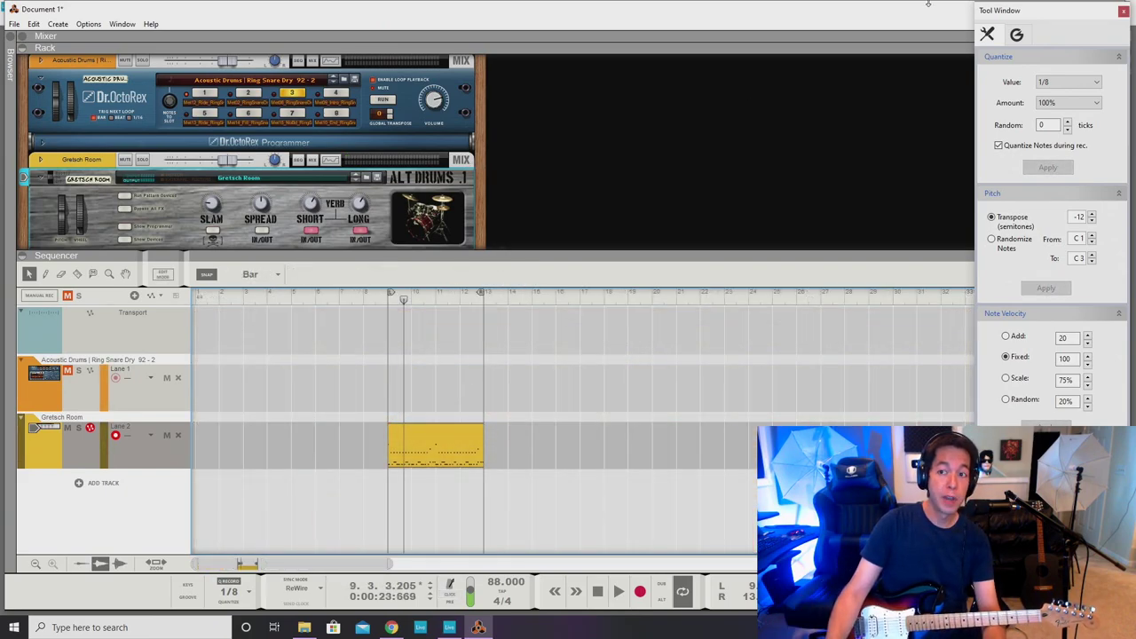
Close the Tool Window, move the merged drum clip to bar 1 and paste three copies back to back from bar 5.
left_click(1124, 11)
left_click_drag(439, 451, 97, 448)
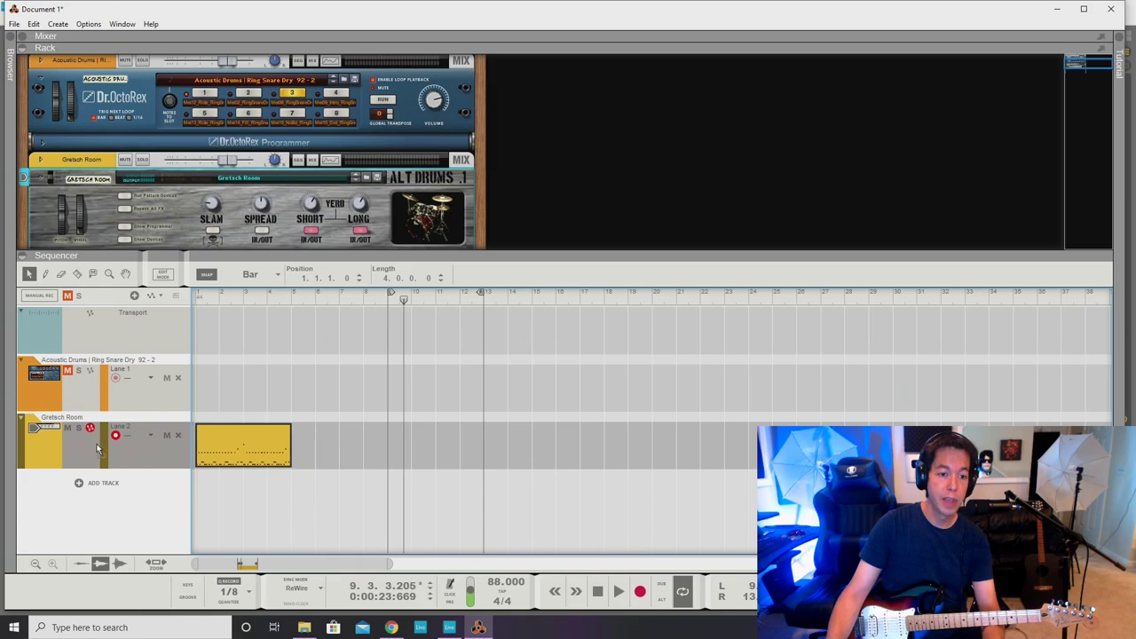
scroll(240, 393, "up", 3)
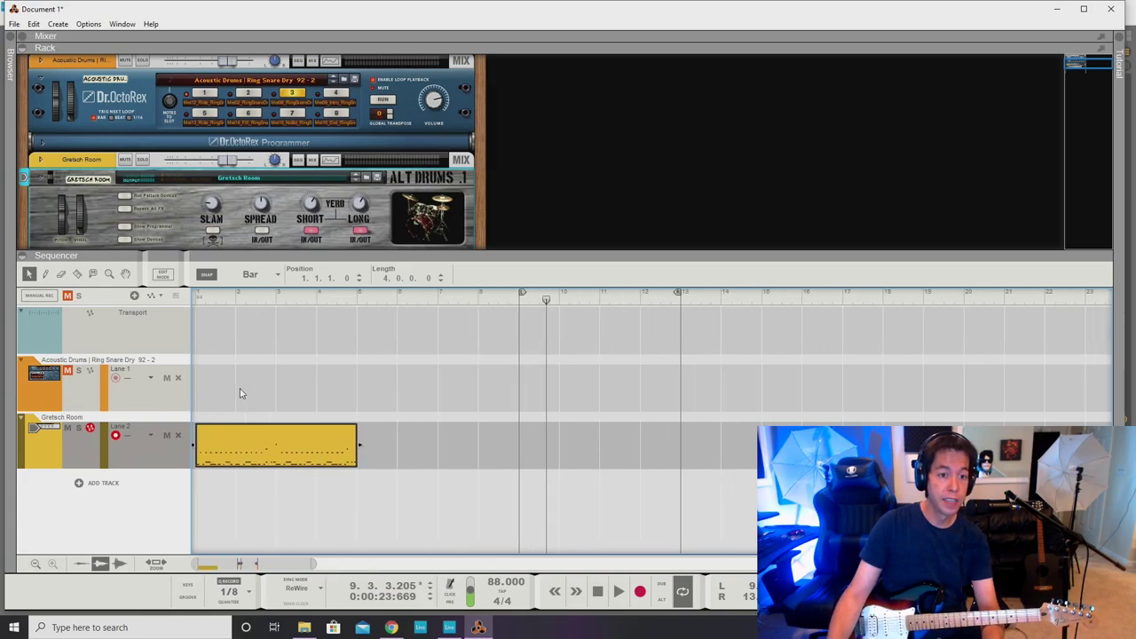
left_click(197, 300)
left_click(355, 298)
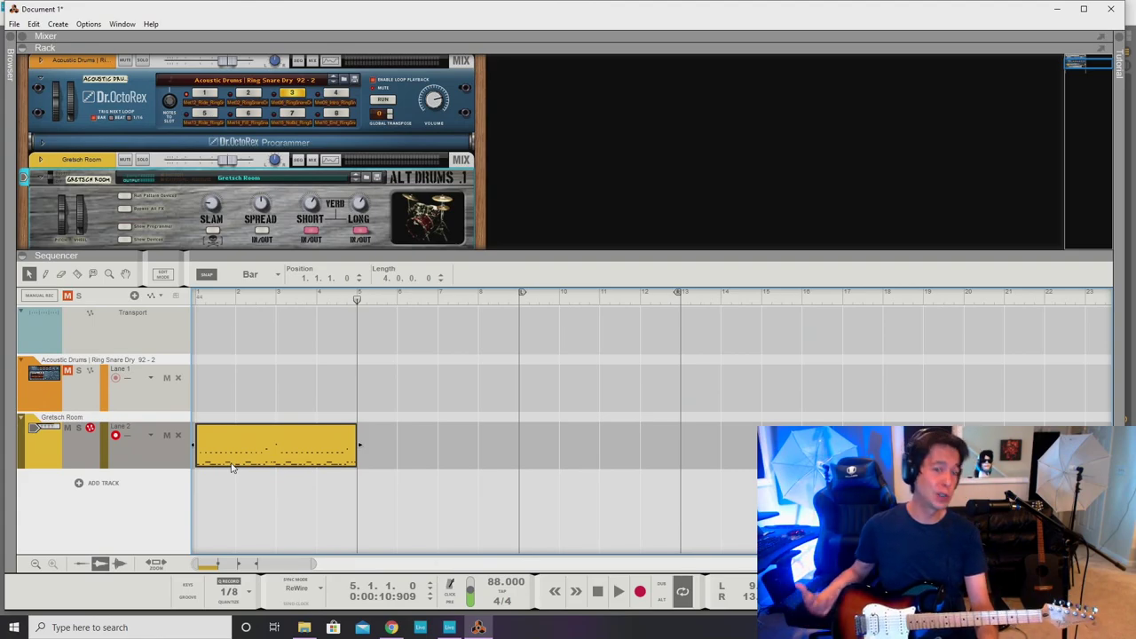
key("ctrl+v")
key("ctrl+v")
key("ctrl+v")
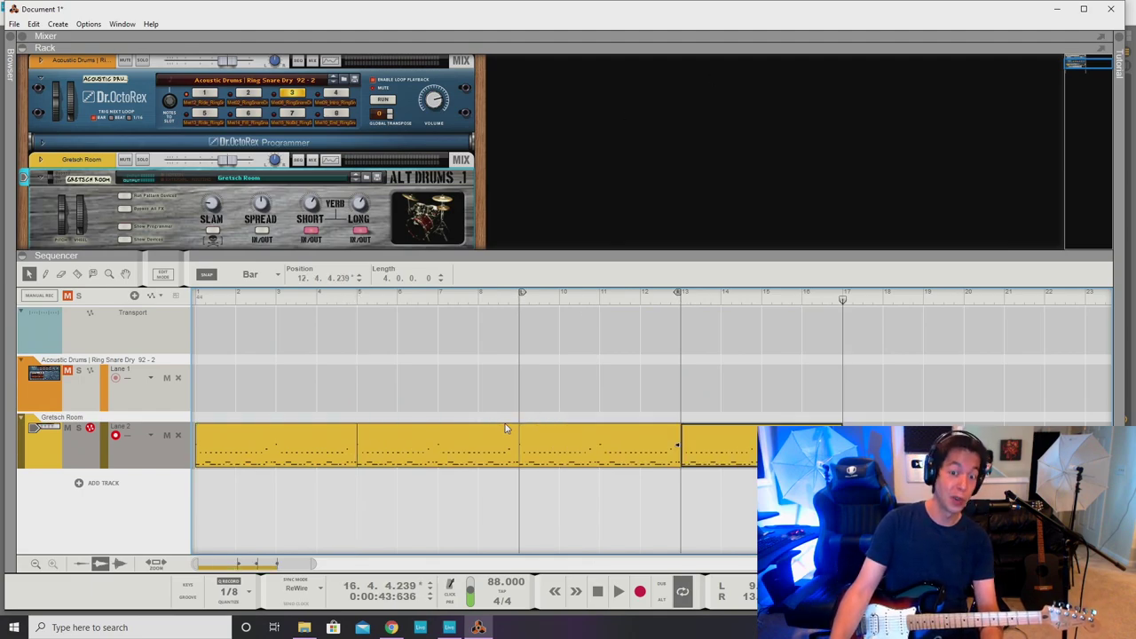
Set the loop locators to bars 1 and 17 and select all four drum clips.
scroll(506, 425, "down", 3)
left_click_drag(391, 294, 124, 314)
left_click_drag(480, 293, 579, 321)
left_click_drag(222, 367, 639, 469)
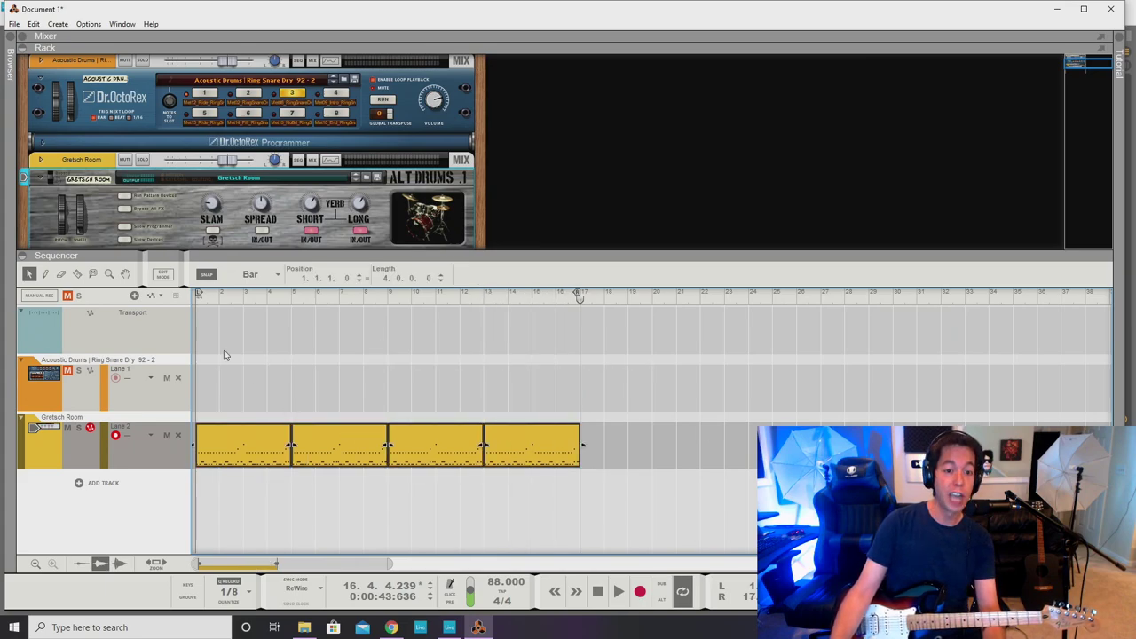
Move the four drum clips four bars forward so they start at bar 5.
left_click(196, 298)
scroll(352, 356, "up", 2)
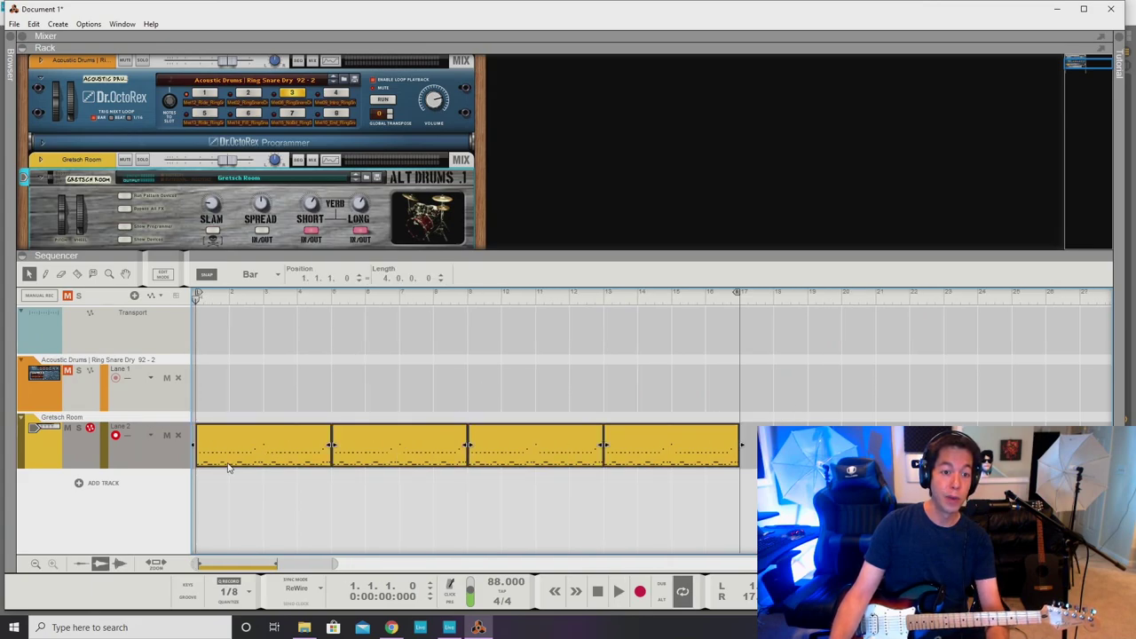
left_click_drag(240, 439, 375, 443)
left_click(229, 298)
left_click_drag(131, 354, 70, 356)
left_click_drag(332, 296, 25, 320)
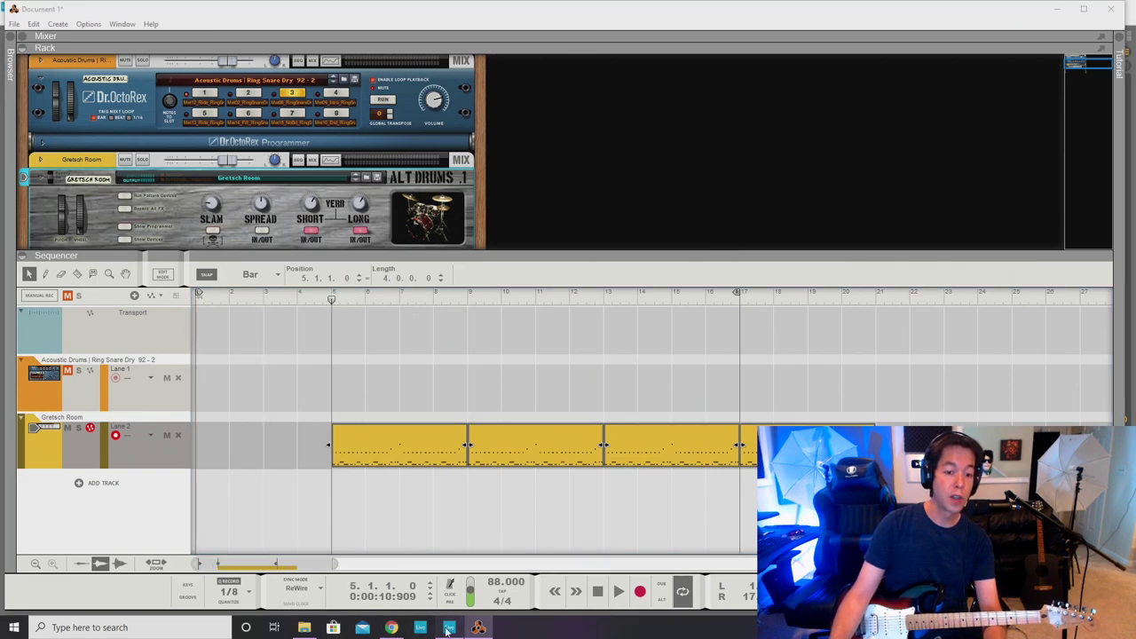
Switch to Ableton Live and move all the clips on the two acoustic guitar tracks to start at bar 5.
key("alt+Tab")
left_click(485, 173)
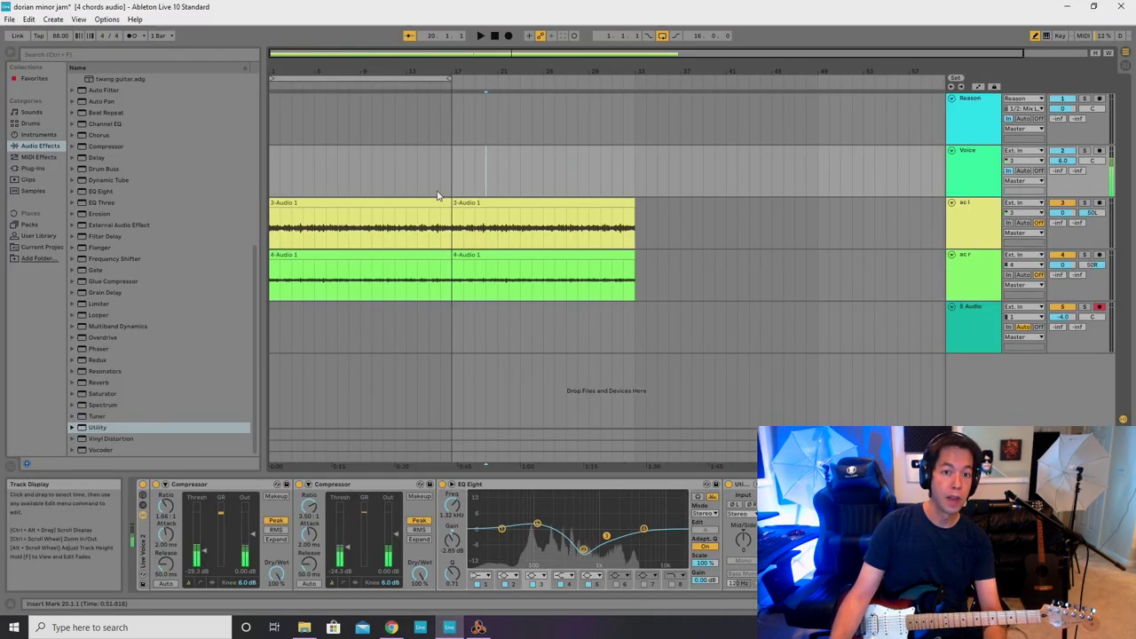
left_click(325, 204)
left_click(536, 253, "shift")
left_click_drag(322, 204, 367, 213)
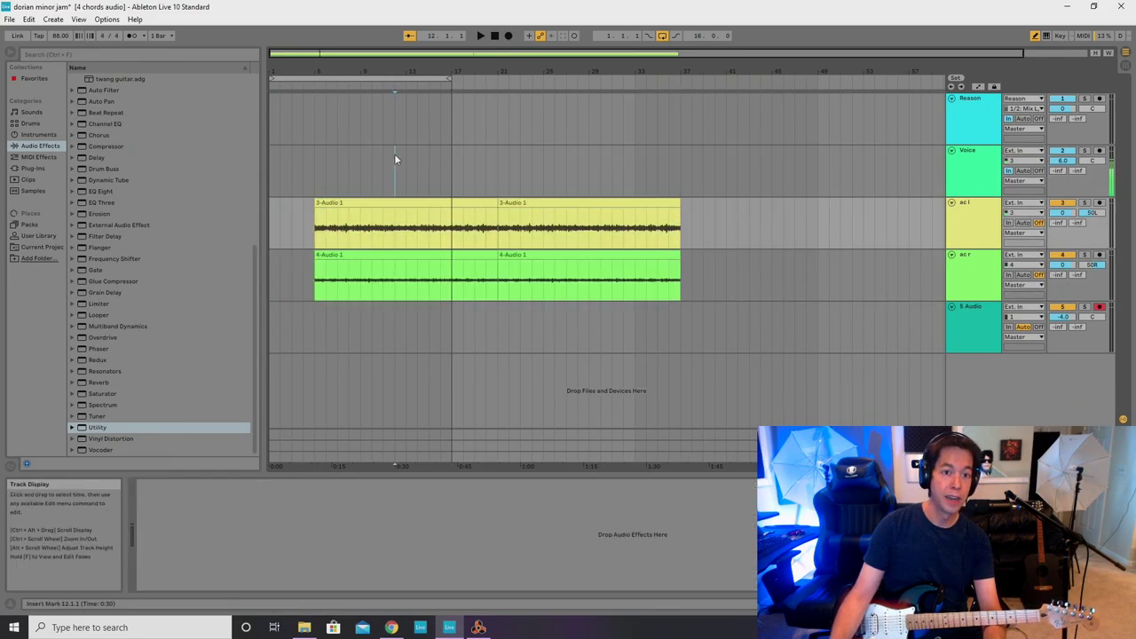
Move the arrangement loop to start at bar 5 and extend its end to bar 37.
left_click(394, 154)
left_click_drag(322, 78, 373, 78)
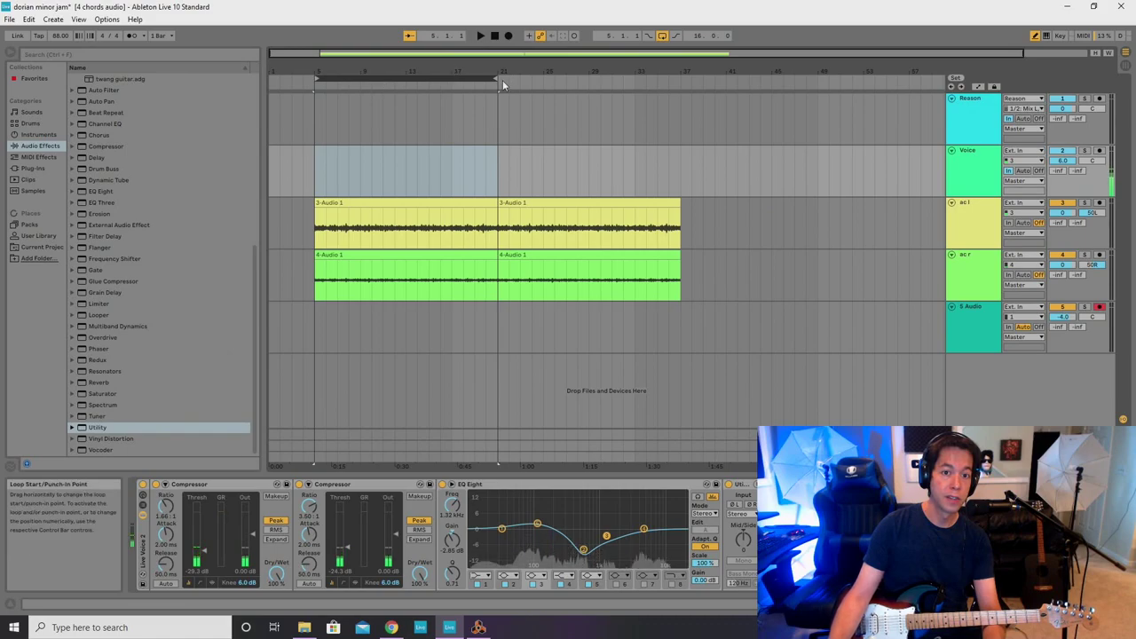
left_click_drag(495, 79, 681, 78)
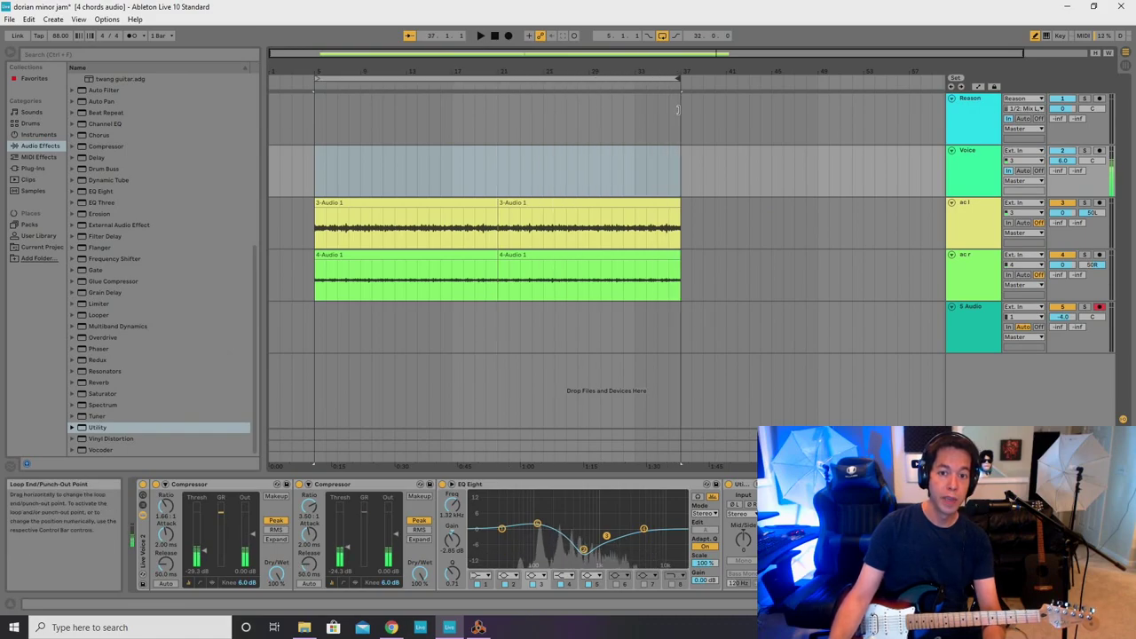
Switch to Reason and duplicate the four Gretsch Room drum clips from bar 21 to fill the loop up to bar 37.
left_click(479, 627)
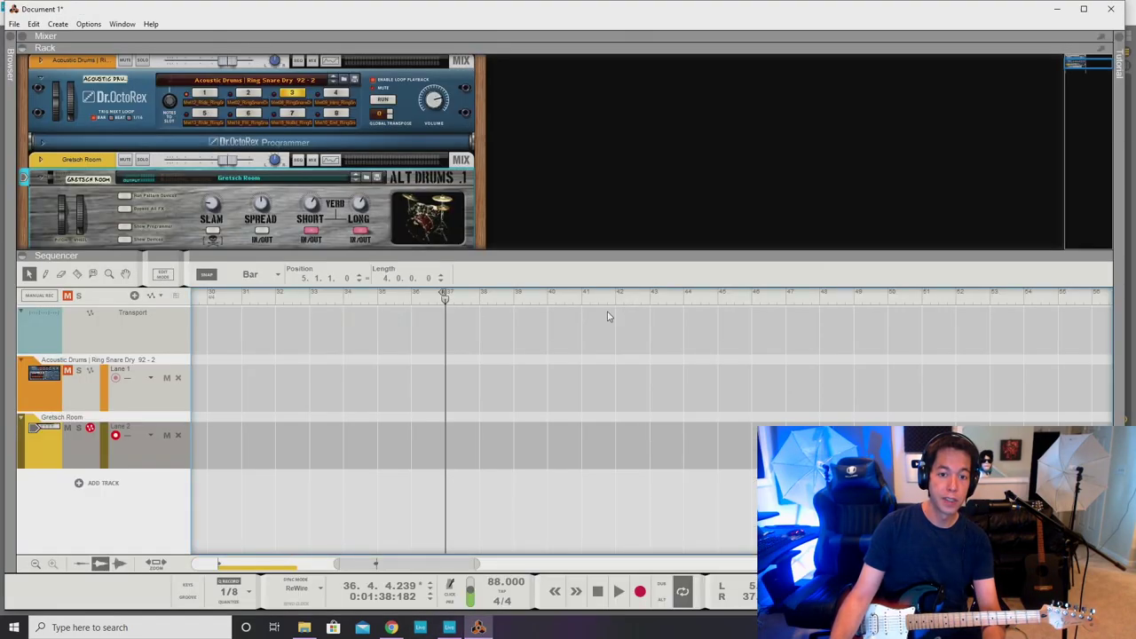
scroll(512, 357, "left", 5)
scroll(513, 357, "down", 4)
left_click_drag(612, 472, 284, 436)
key("ctrl+d")
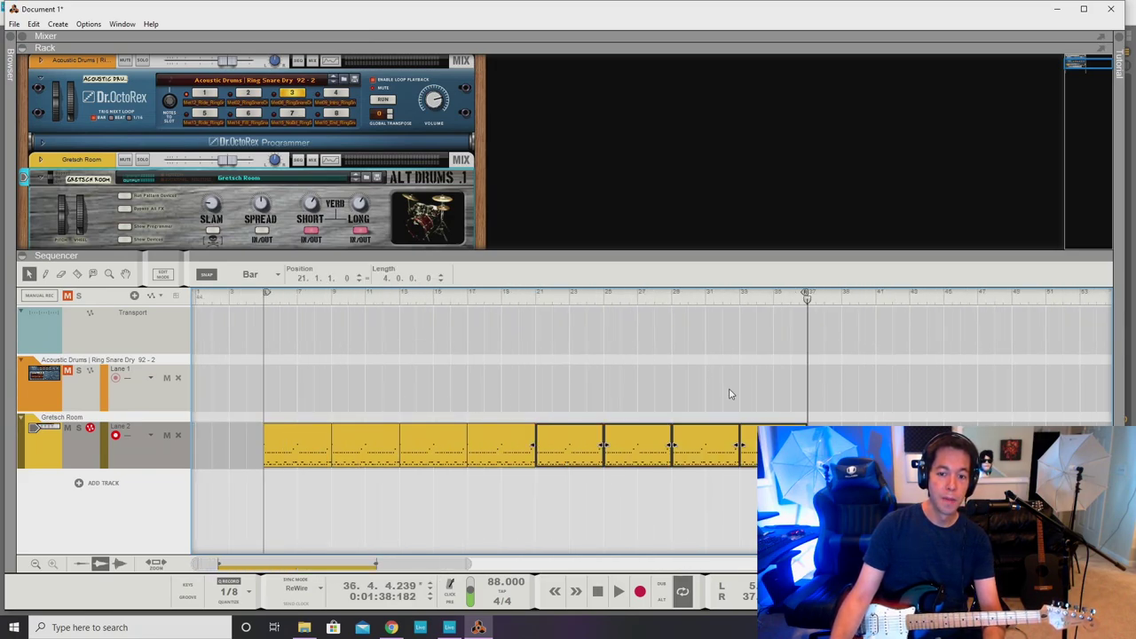
left_click(368, 386)
left_click(265, 299)
left_click_drag(276, 365, 822, 425)
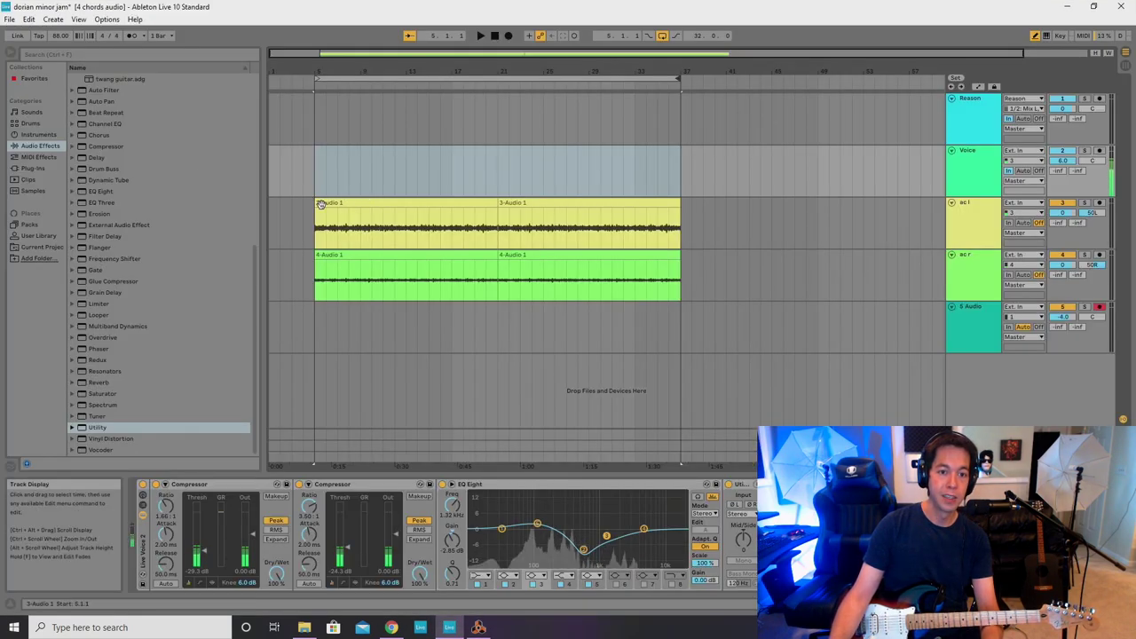
Return to Ableton Live and play back the arrangement from bar 5.
left_click(322, 204)
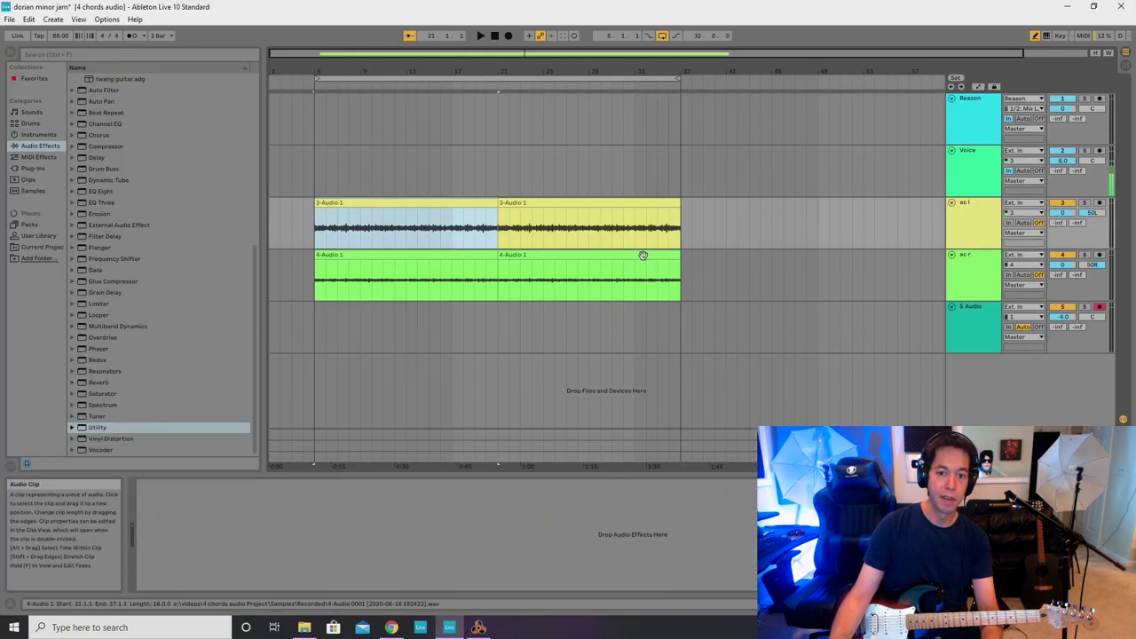
left_click(641, 254, "shift")
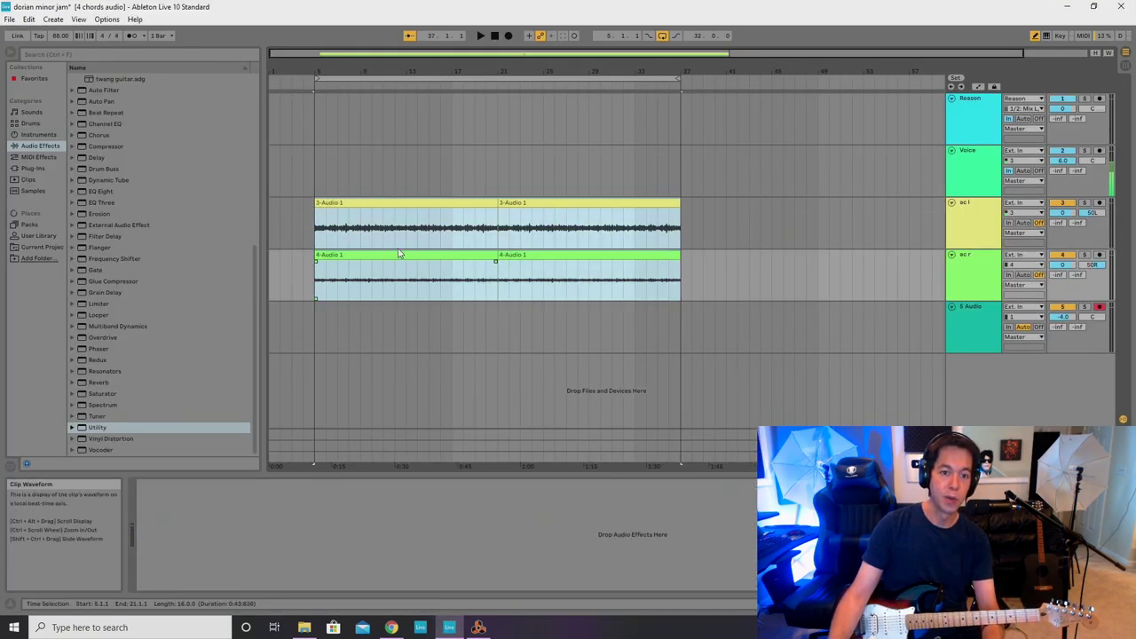
left_click(317, 161)
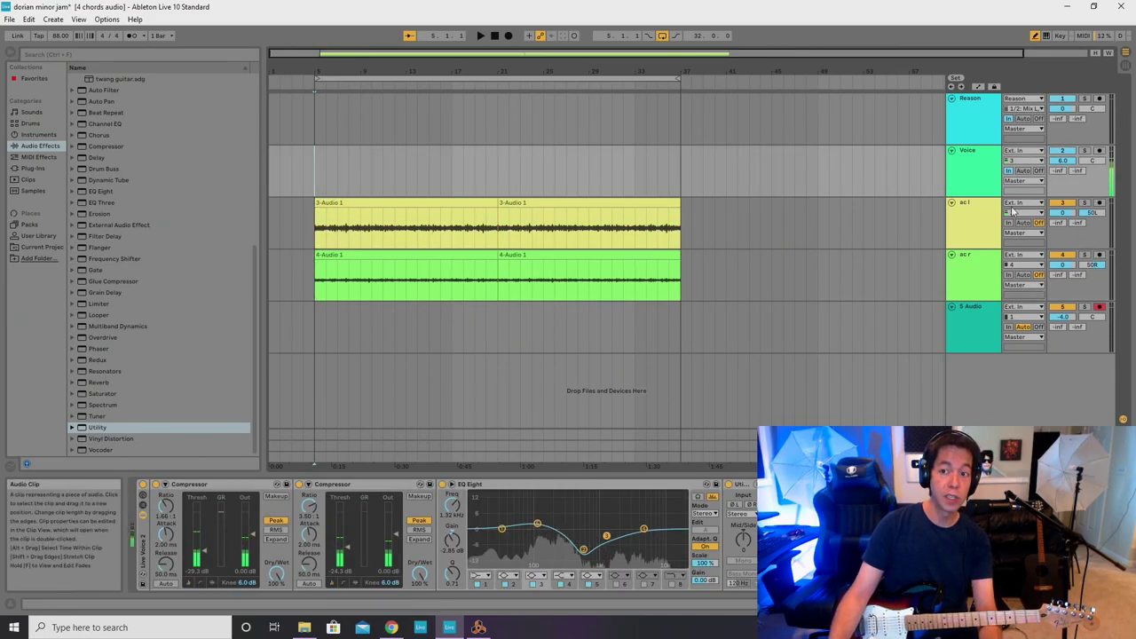
key("space")
mouse_move(491, 629)
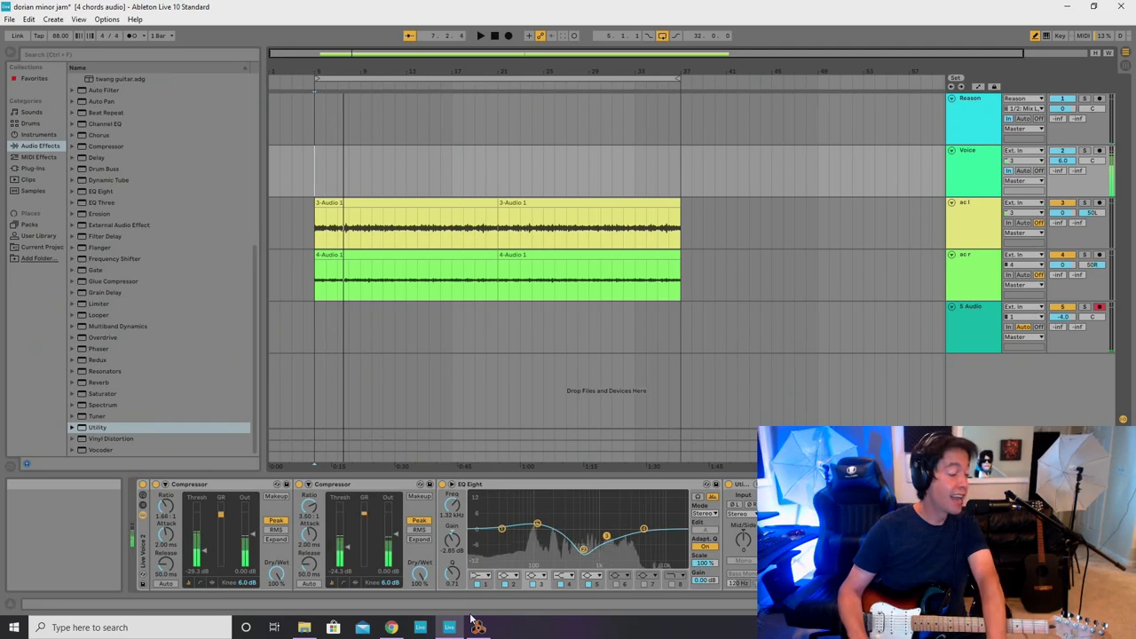
Rename the 5 Audio track as Electric.
left_click(972, 307)
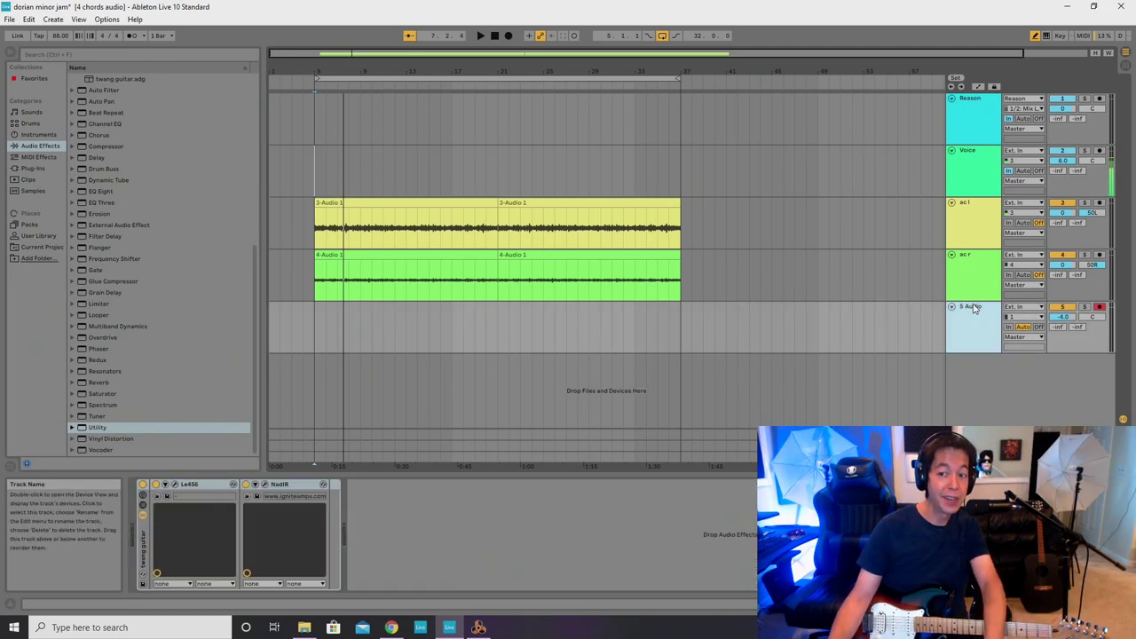
right_click(972, 308)
left_click(998, 353)
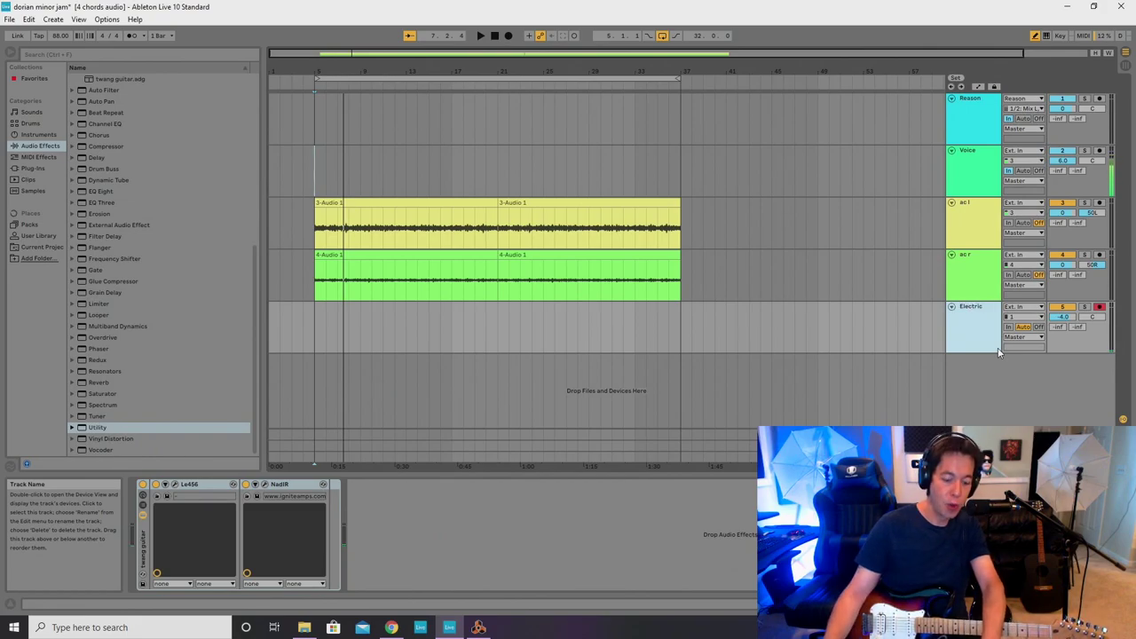
Add an audio track below Electric, set its input channel to 2, arm it and load the Tuner onto it.
key("ctrl+t")
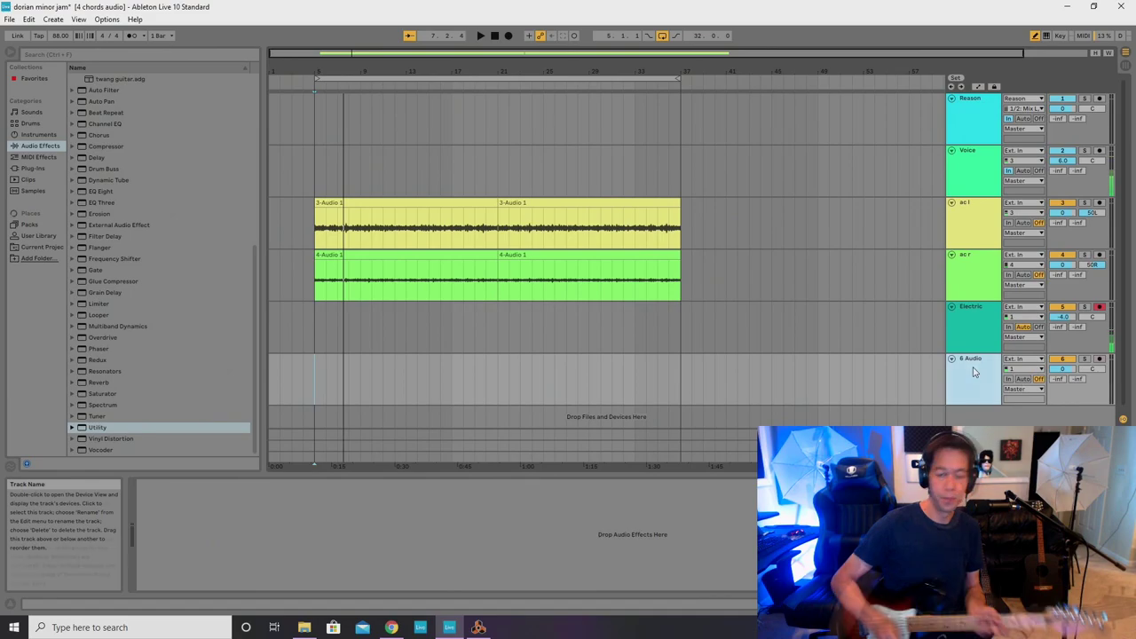
scroll(124, 177, "up", 4)
scroll(125, 177, "up", 5)
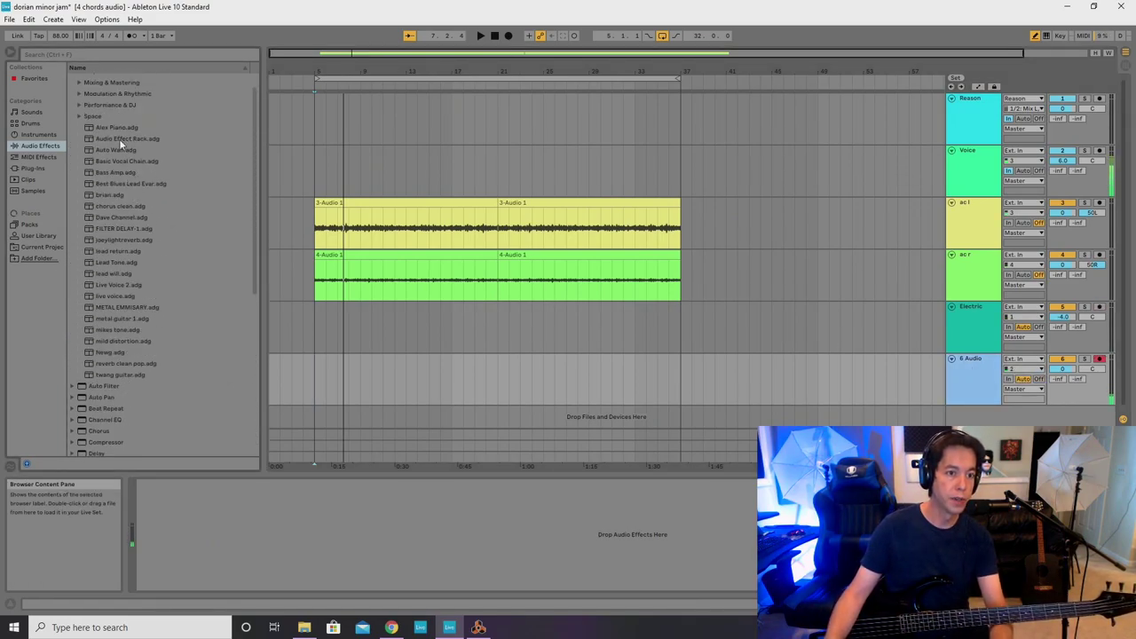
scroll(111, 326, "down", 8)
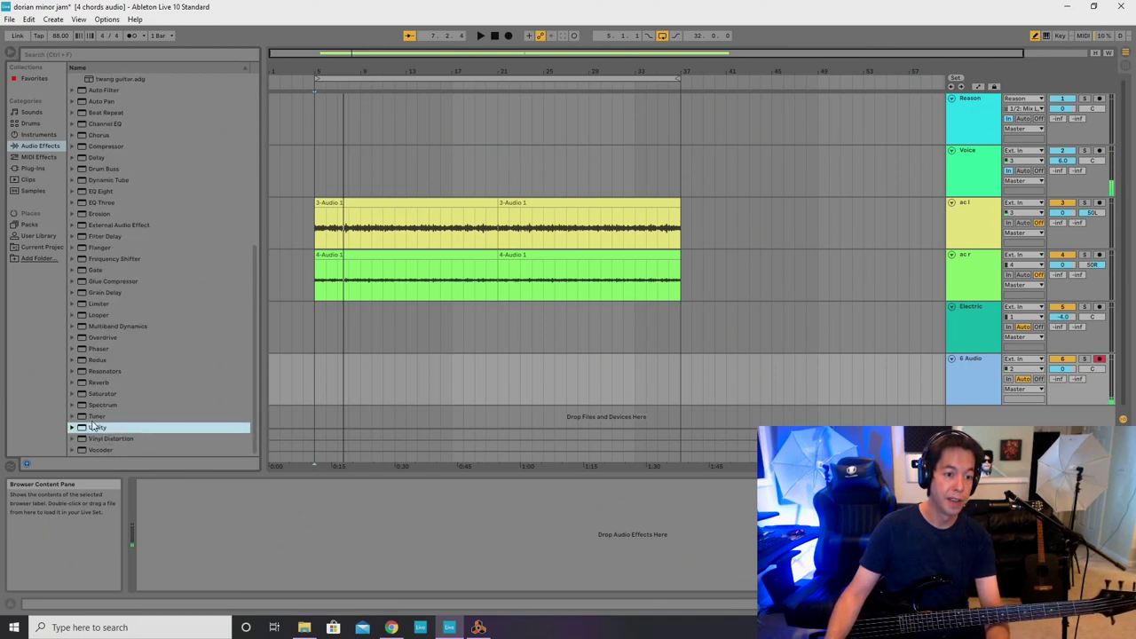
double_click(96, 417)
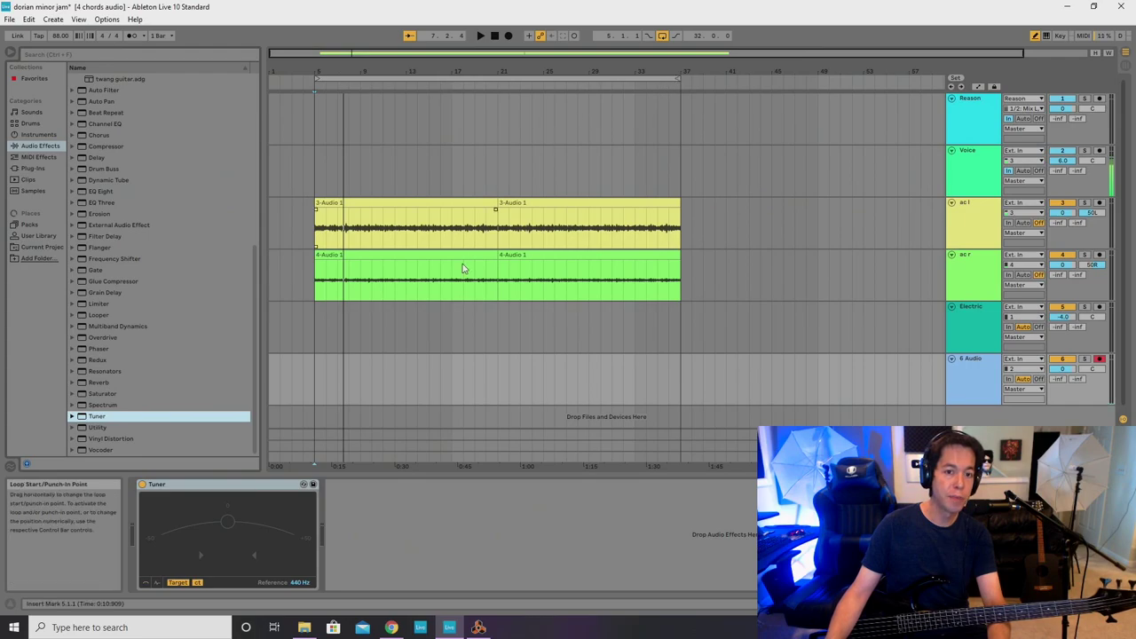
Play the arrangement from bar 5 to check the guitars and drums against the bass input.
left_click(315, 393)
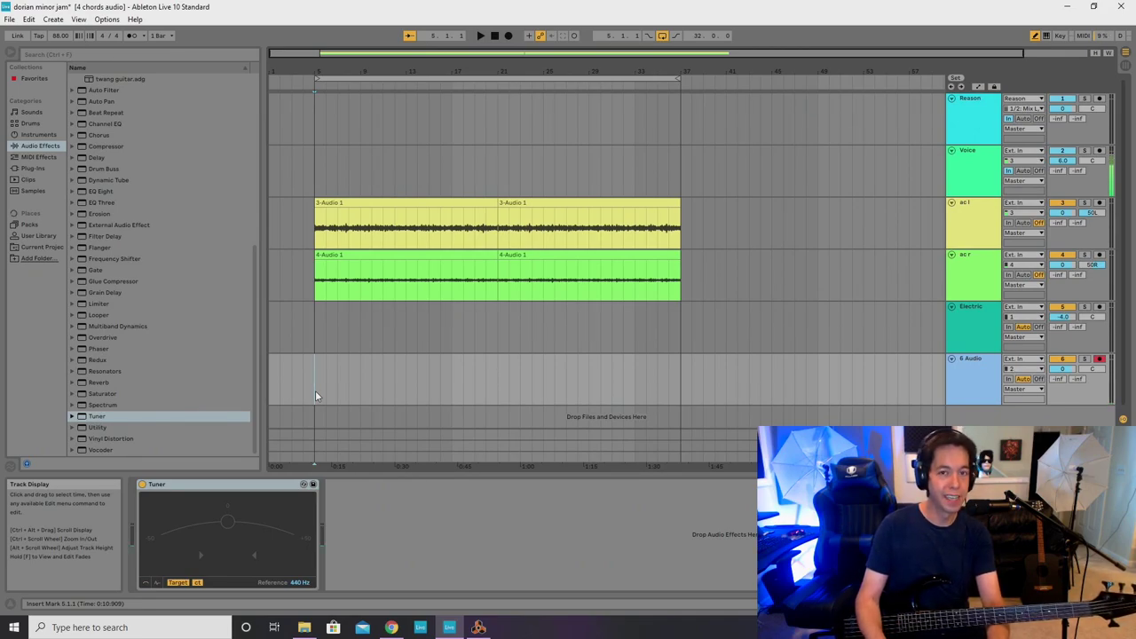
key("space")
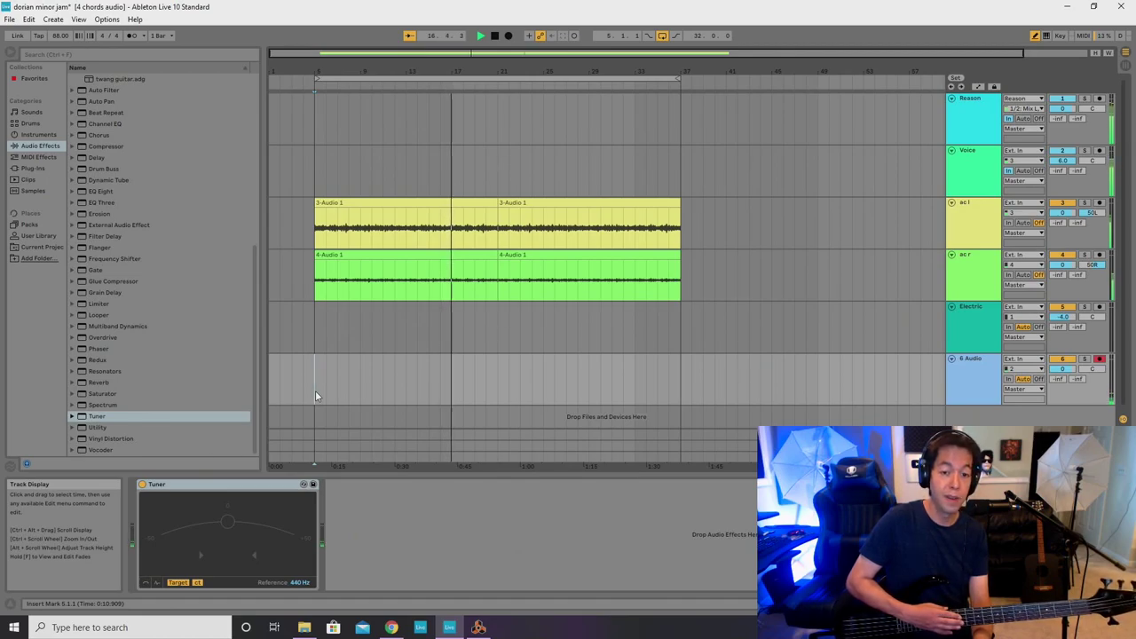
key("space")
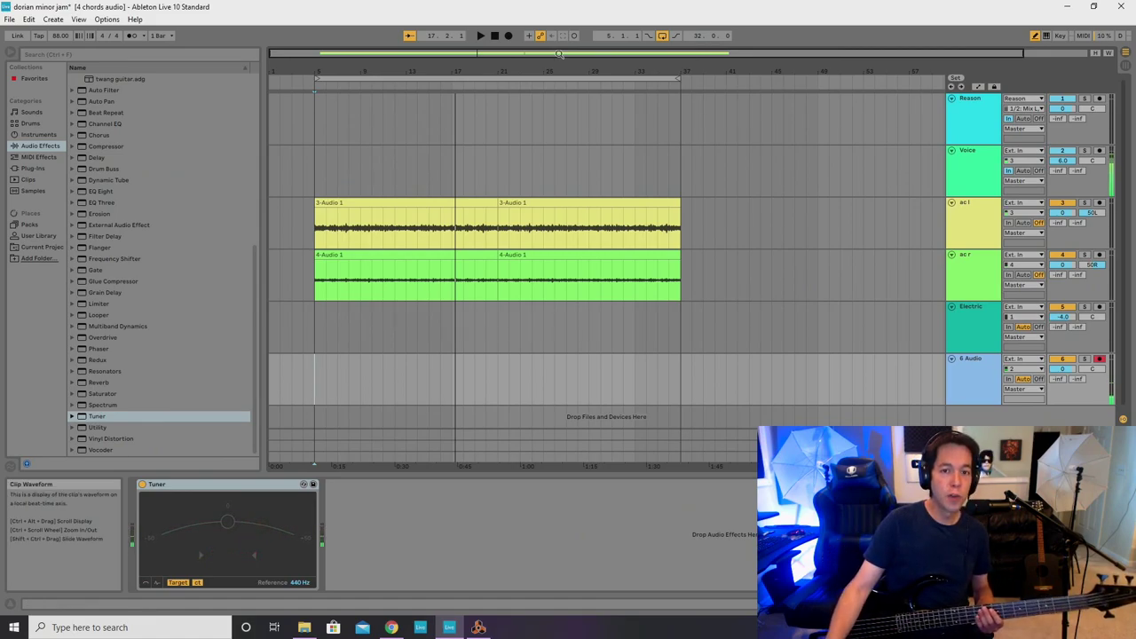
Check the track levels in the Session View mixer and raise the 6 Audio track's volume to 6.0 dB.
left_click(1125, 65)
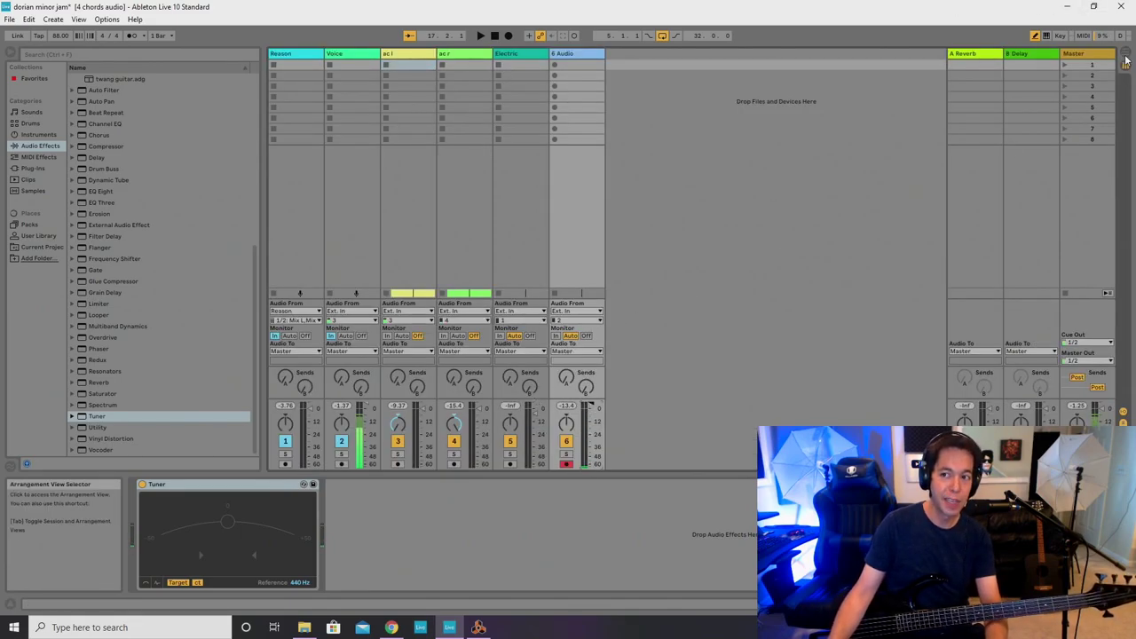
key("Tab")
left_click(317, 329)
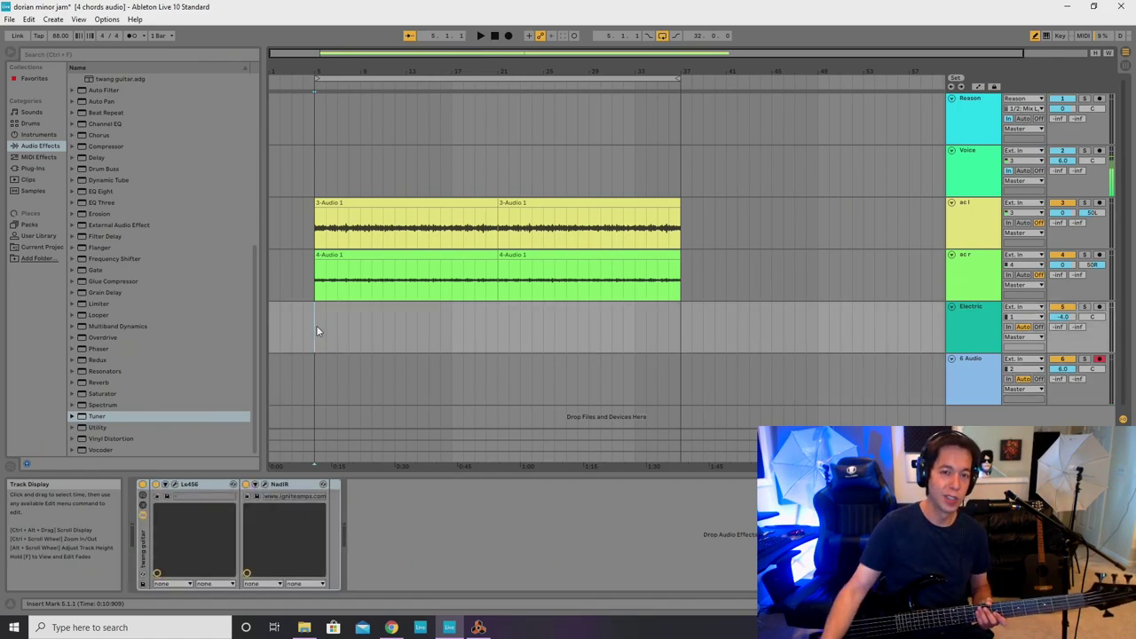
left_click(544, 97)
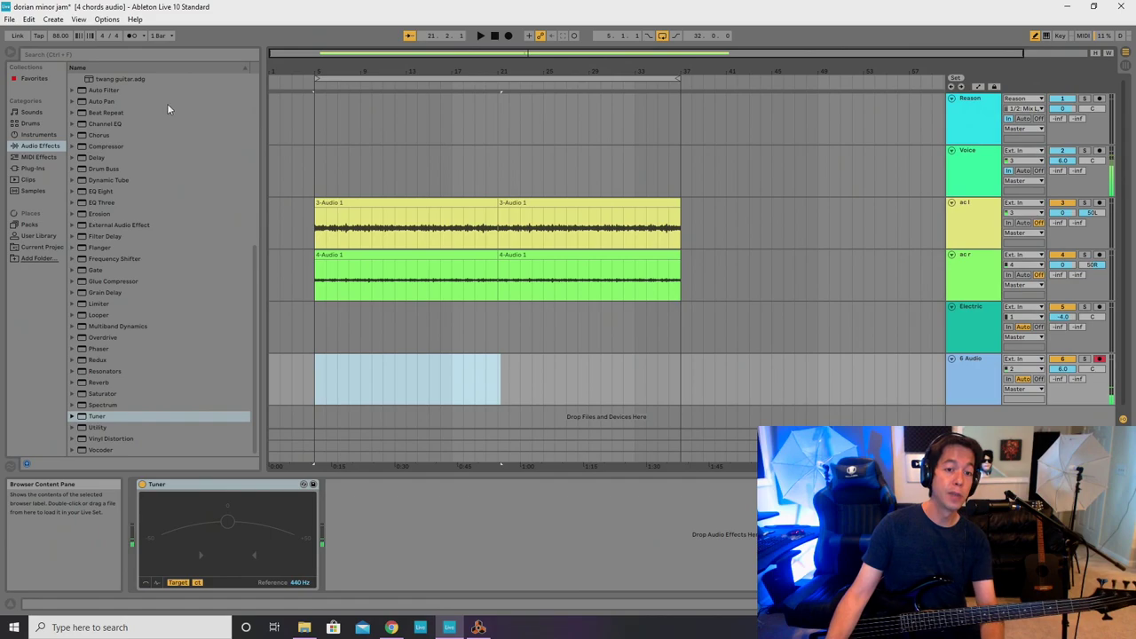
left_click_drag(317, 224, 471, 212)
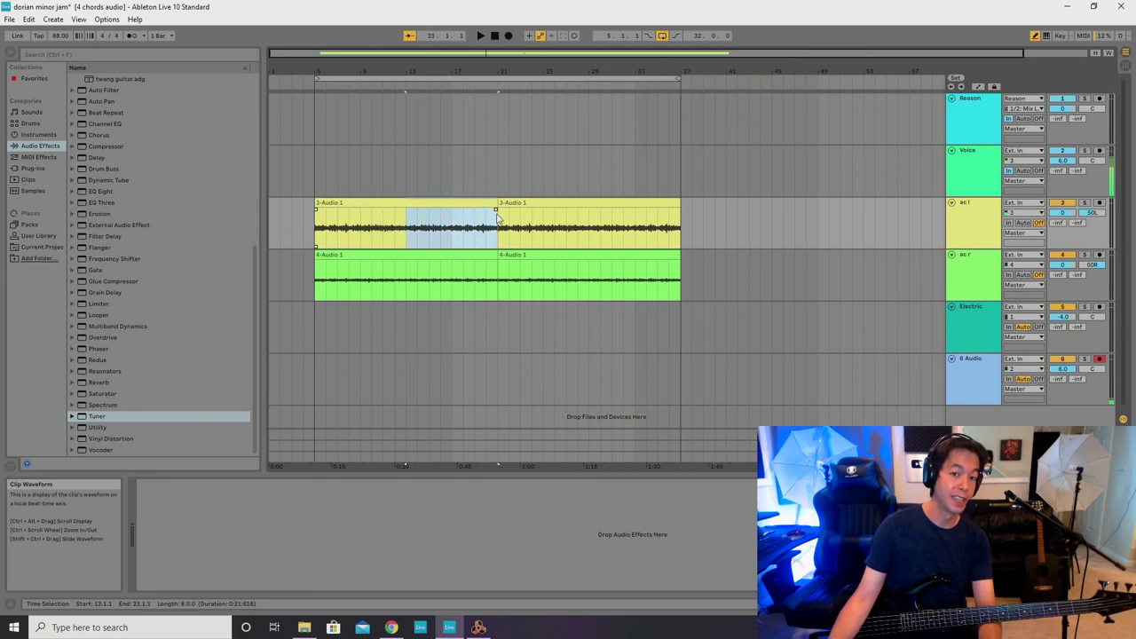
left_click(399, 299)
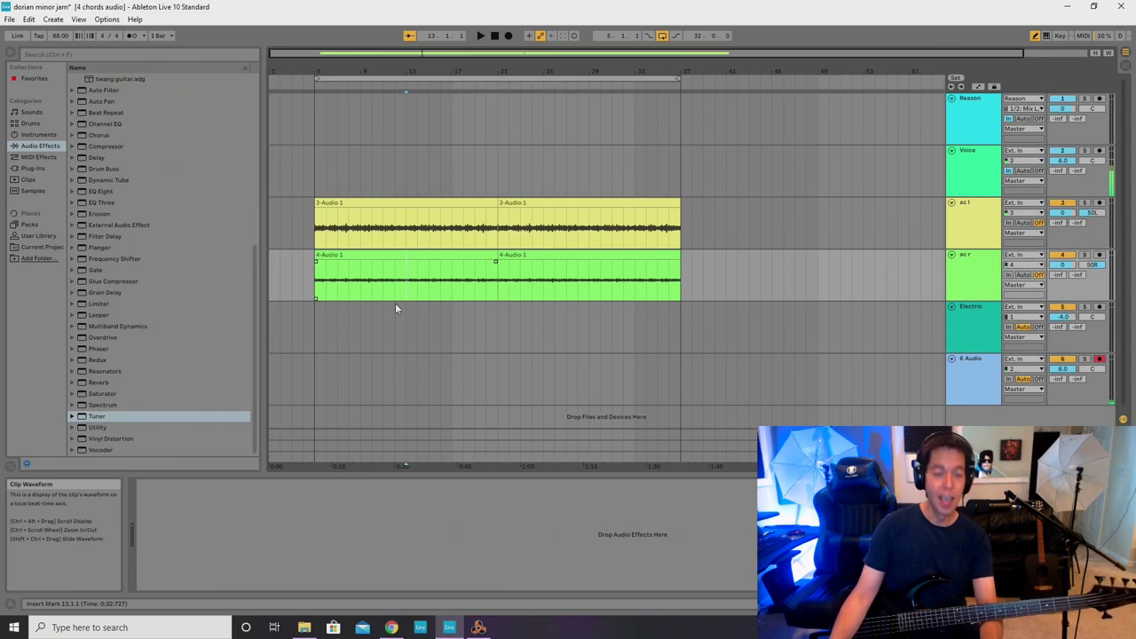
Turn on the metronome and record a bass take on the 6 Audio track from bar 3 to bar 13.
left_click(316, 346)
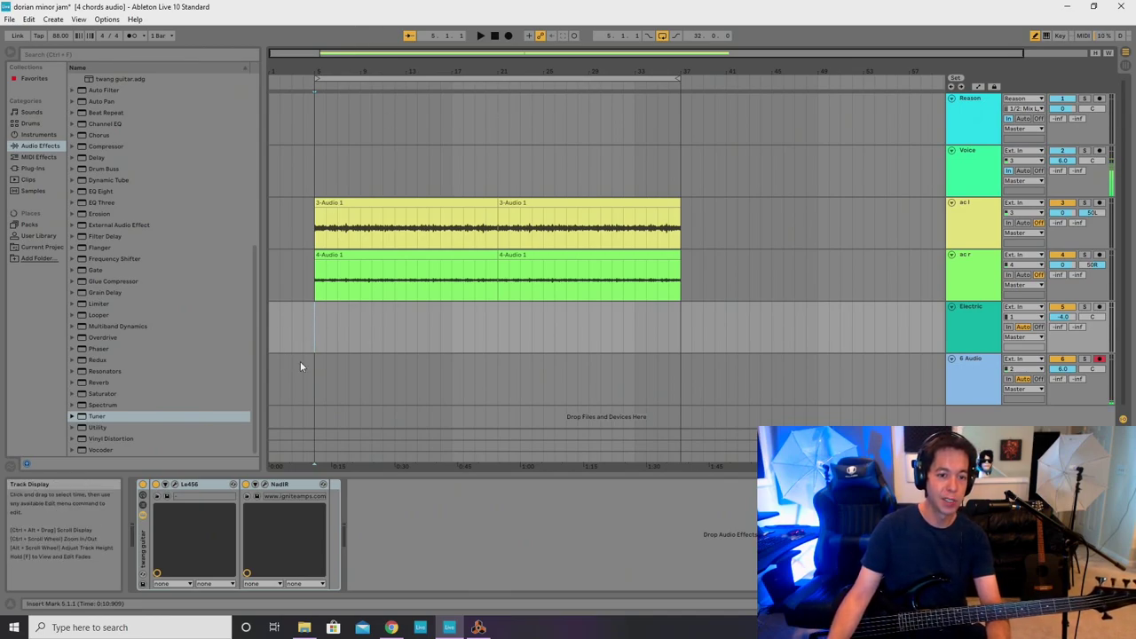
left_click(131, 38)
left_click(509, 36)
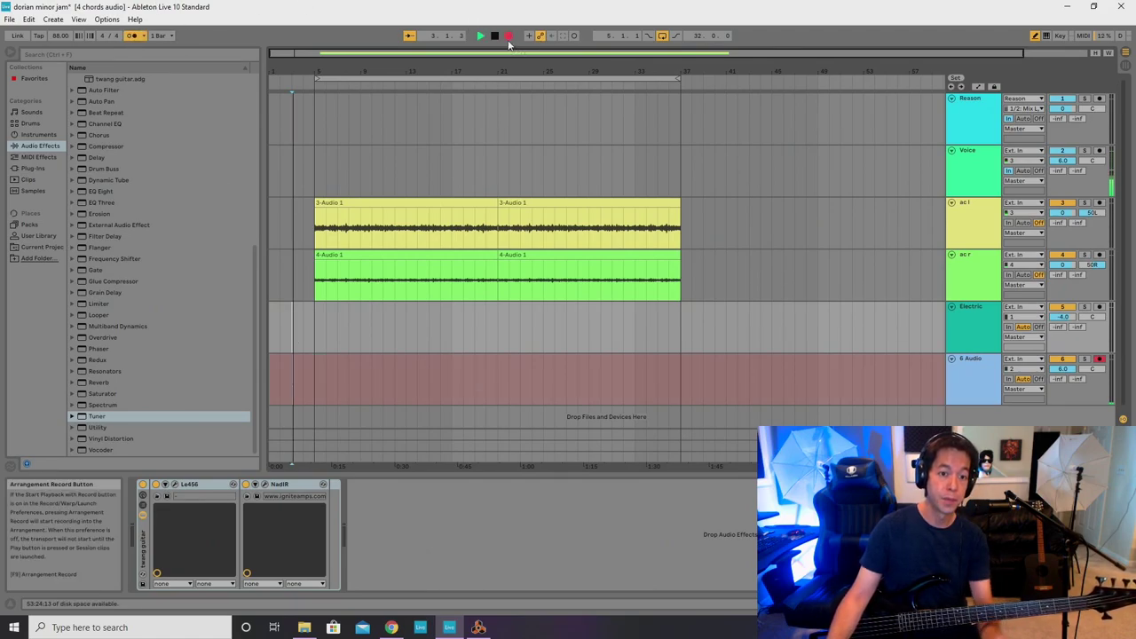
left_click(300, 379)
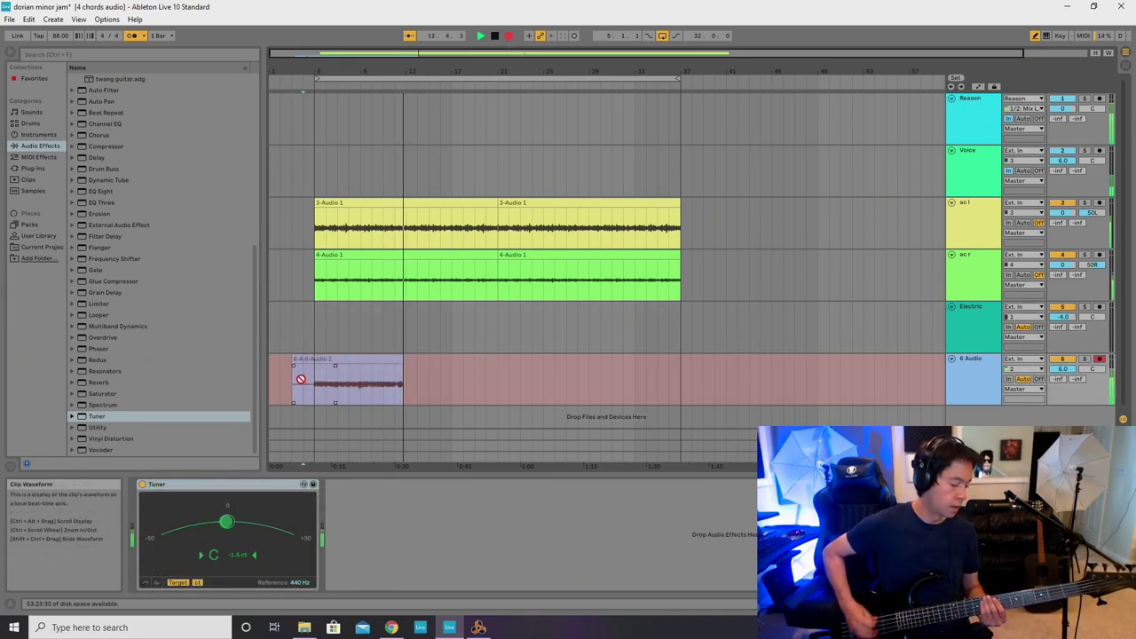
key("space")
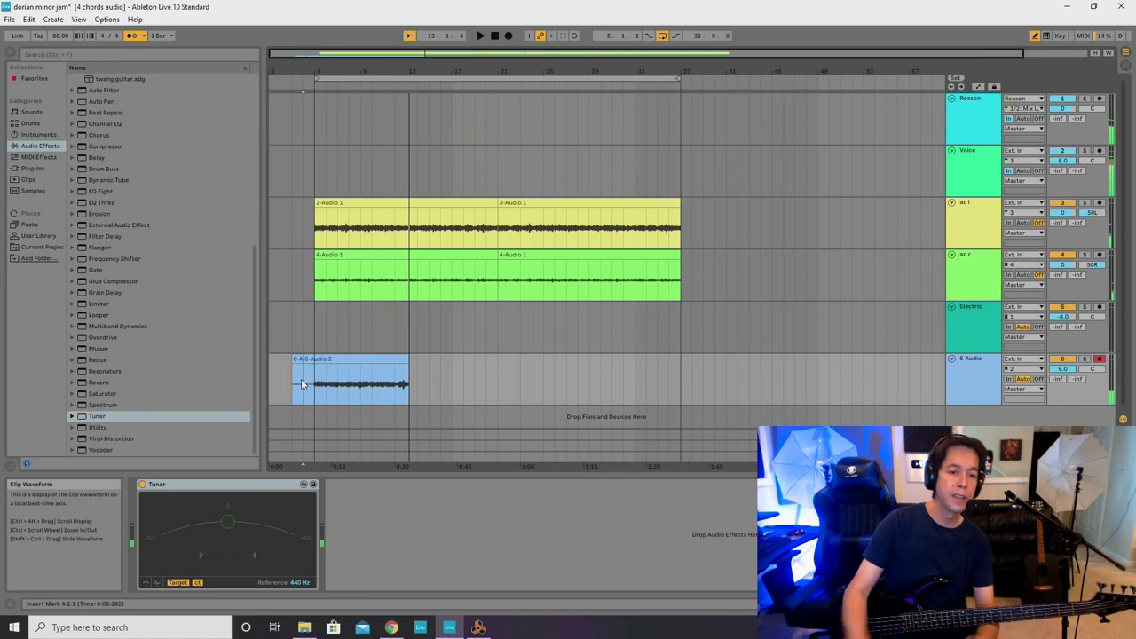
Delete the recorded bass audio before bar 5 and after bar 13.
left_click_drag(313, 378, 271, 383)
key("Delete")
left_click(406, 381)
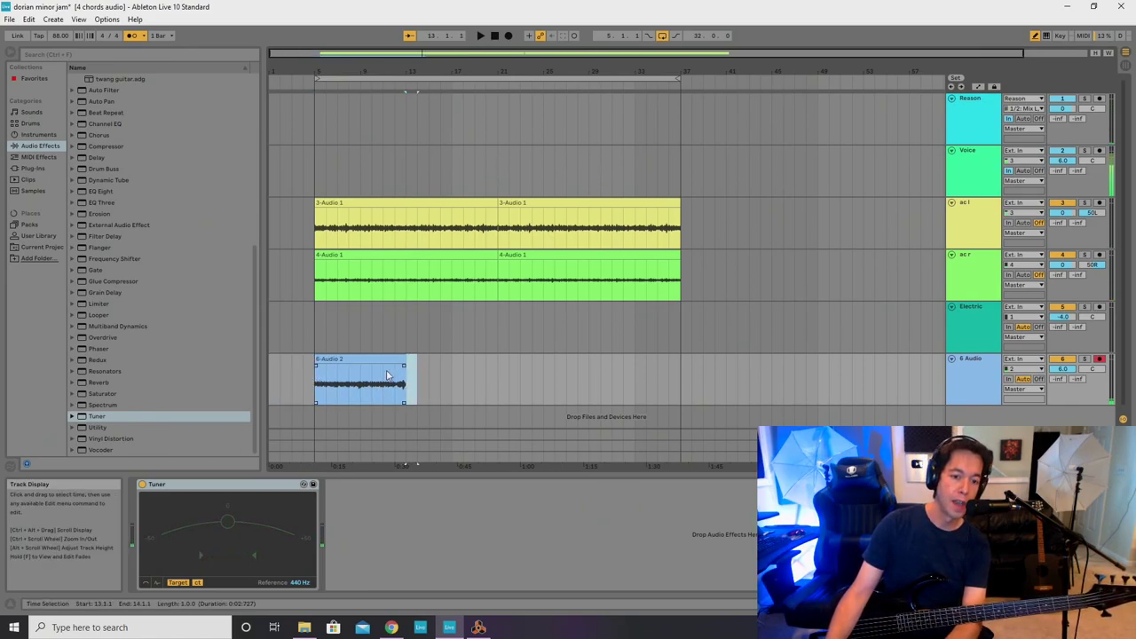
Copy the eight-bar bass clip back to back until it fills bars 5 to 37.
left_click(356, 363)
left_click_drag(355, 363, 447, 362)
left_click(343, 359, "shift")
left_click_drag(344, 359, 522, 367)
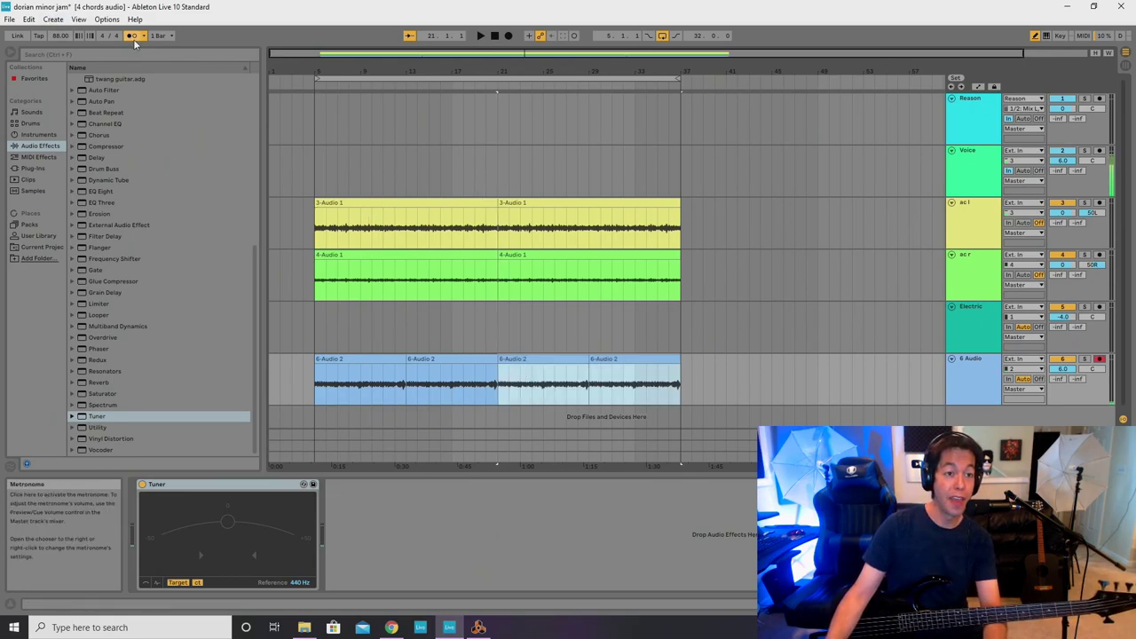
Rename the 6 Audio track as bass and add a new audio track below it.
left_click(313, 290)
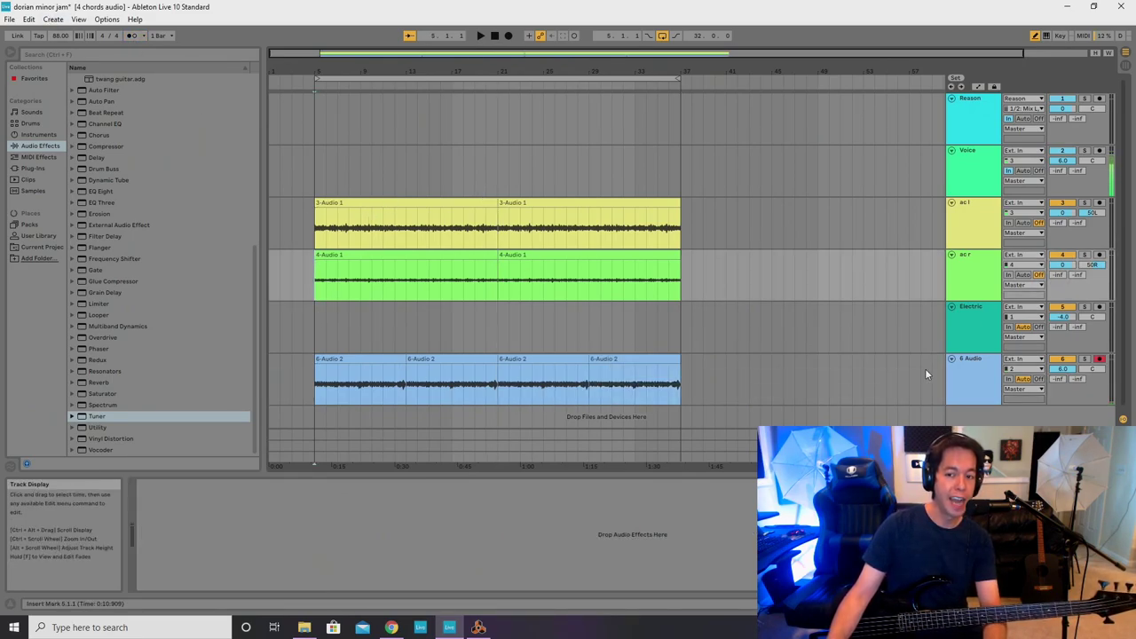
left_click(970, 364)
right_click(974, 356)
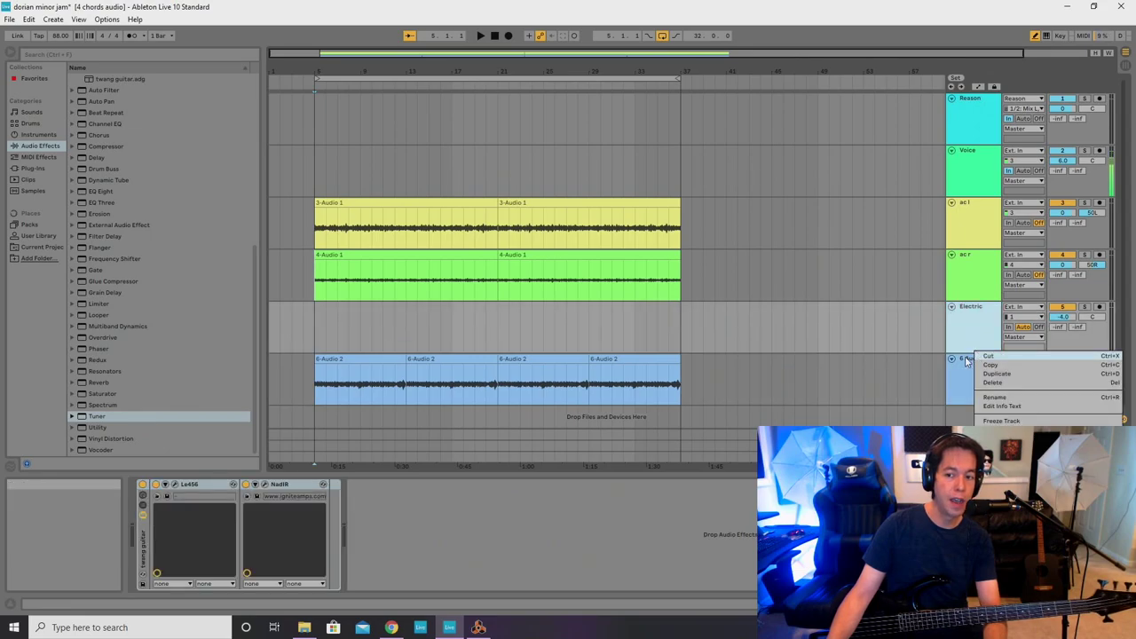
left_click(988, 405)
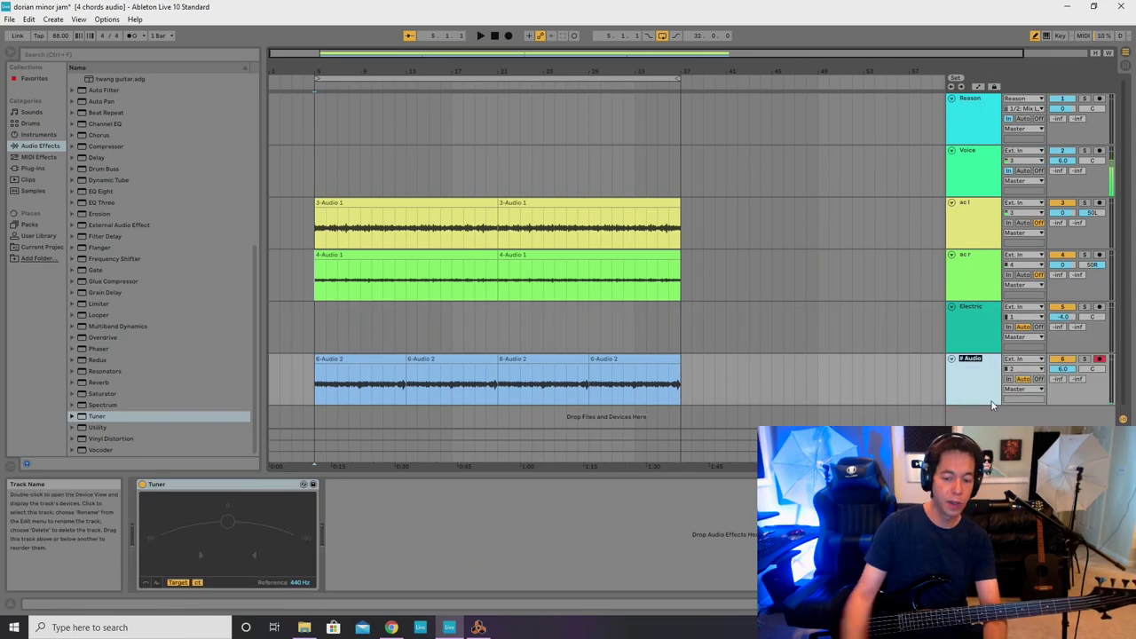
type("bas")
key("Return")
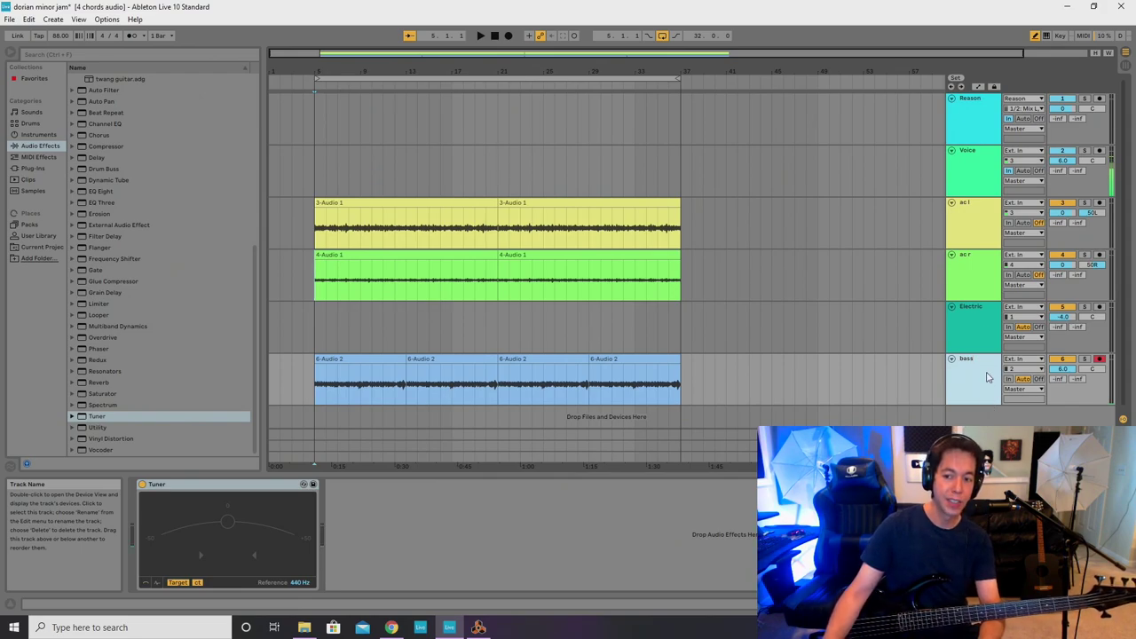
key("ctrl+t")
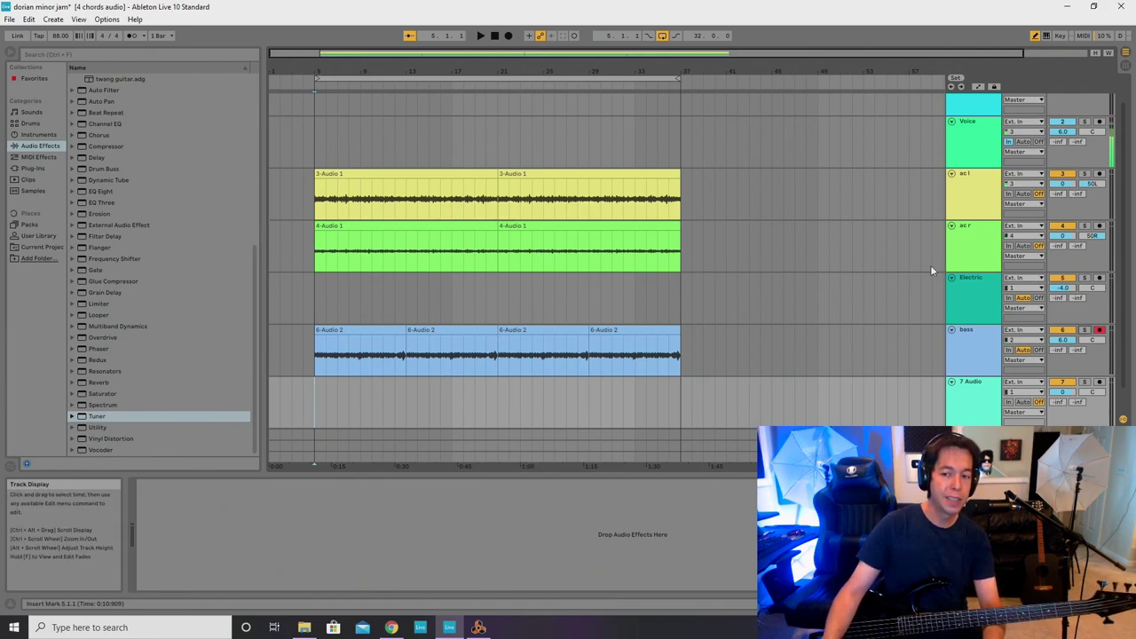
Solo the Reason, Voice and bass tracks and set the insert position at bar 5 on the Reason track.
scroll(955, 307, "up", 1)
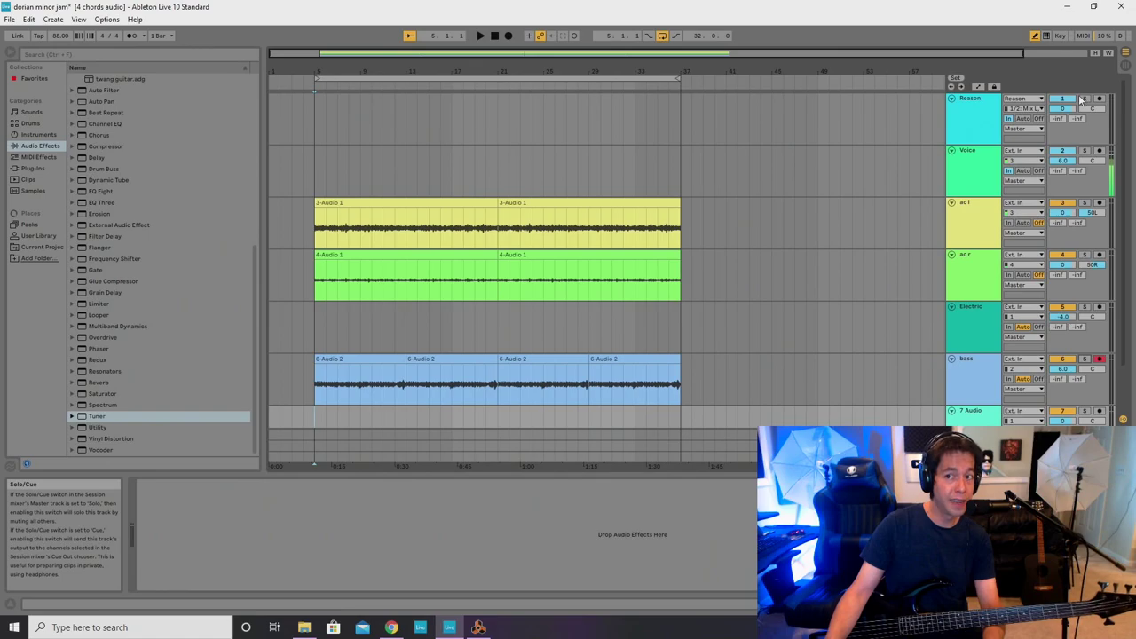
left_click(1085, 152)
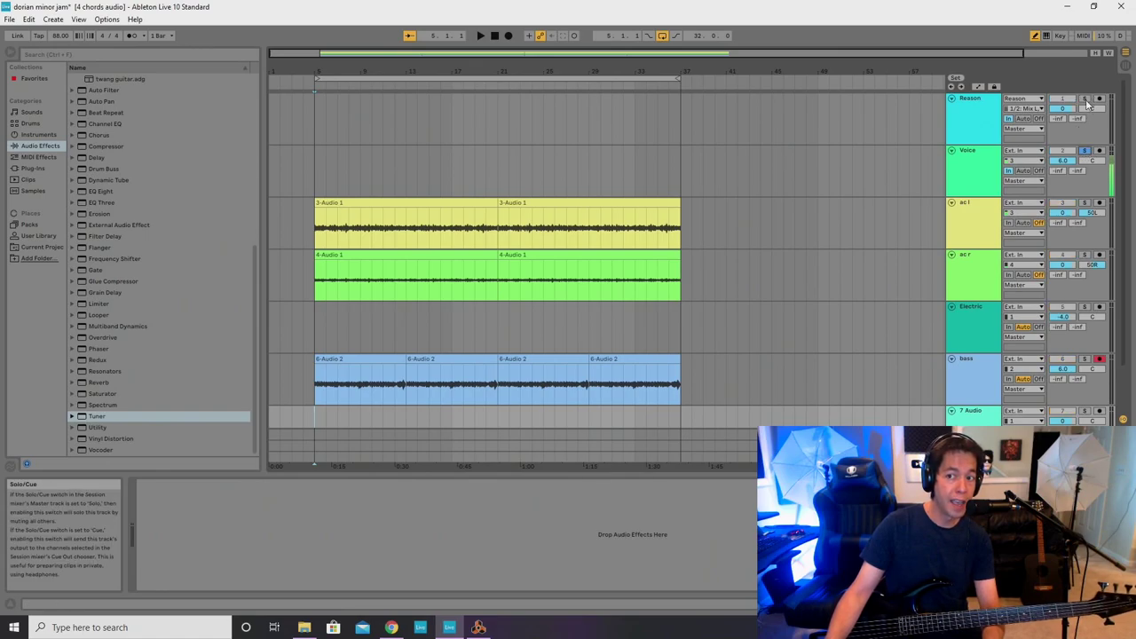
left_click(1085, 358)
left_click(308, 122)
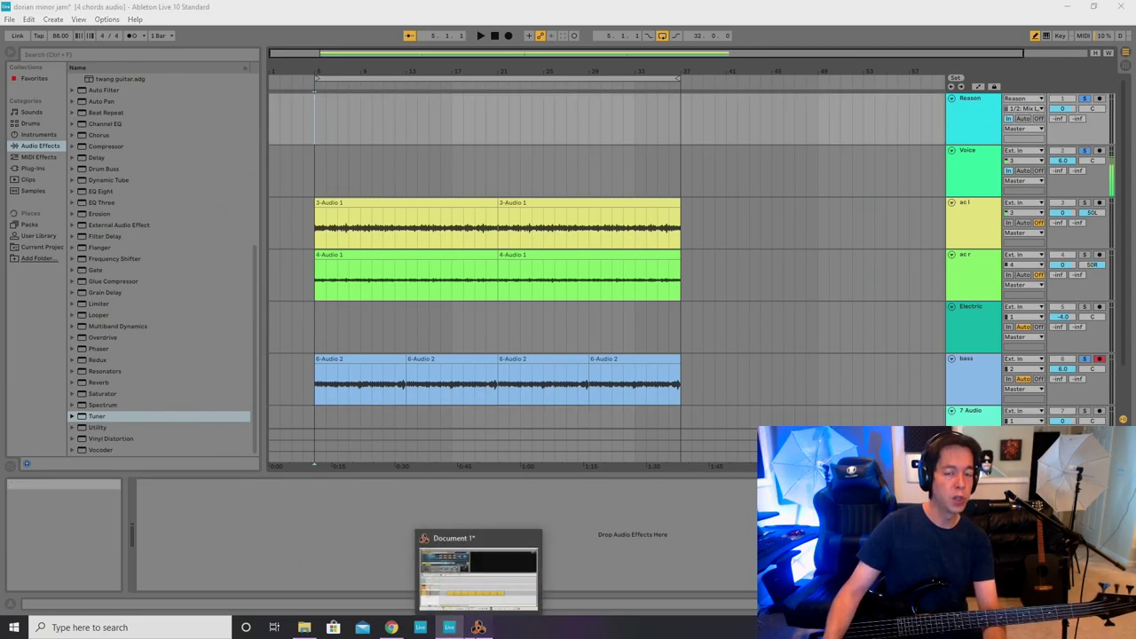
Switch to Reason, start playback and open the Gretsch Room drum clip starting at bar 5 for note editing.
left_click(479, 628)
key("space")
double_click(286, 450)
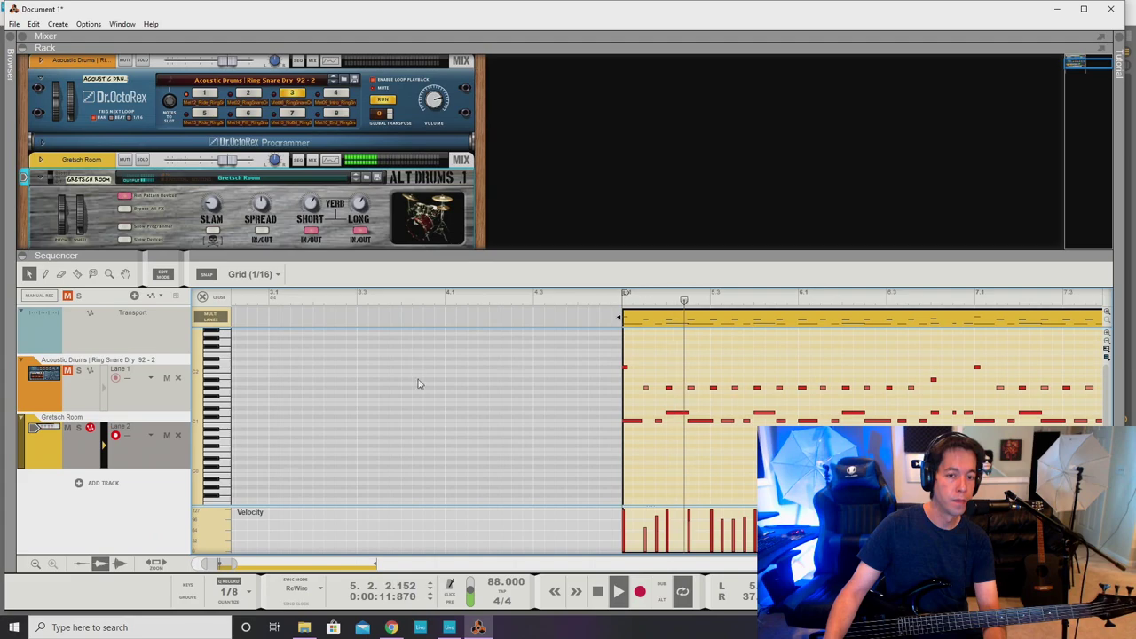
scroll(681, 402, "up", 1)
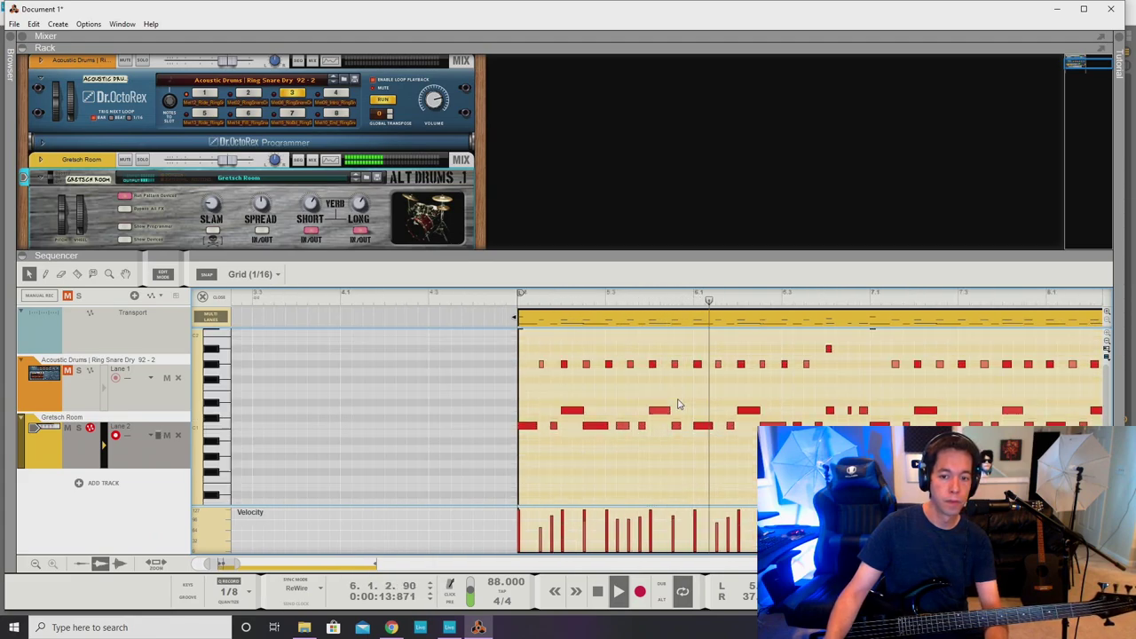
scroll(721, 397, "right", 1)
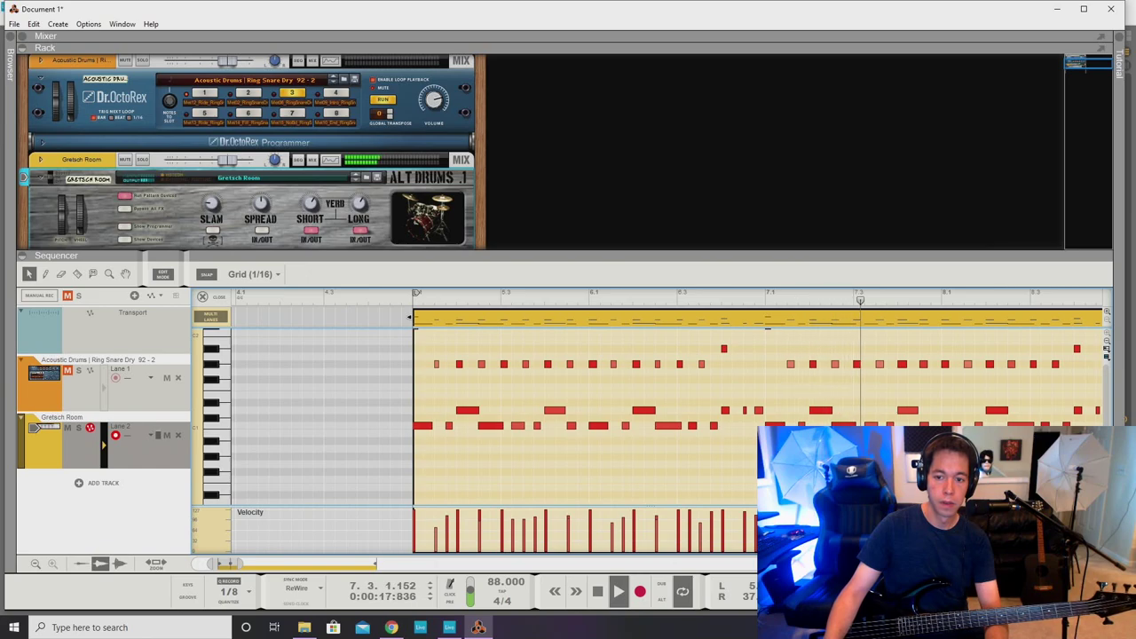
Audition the drums around bar 7 and move the C1 kick note in the second beat to position 7.2.4.
key("space")
left_click(767, 294)
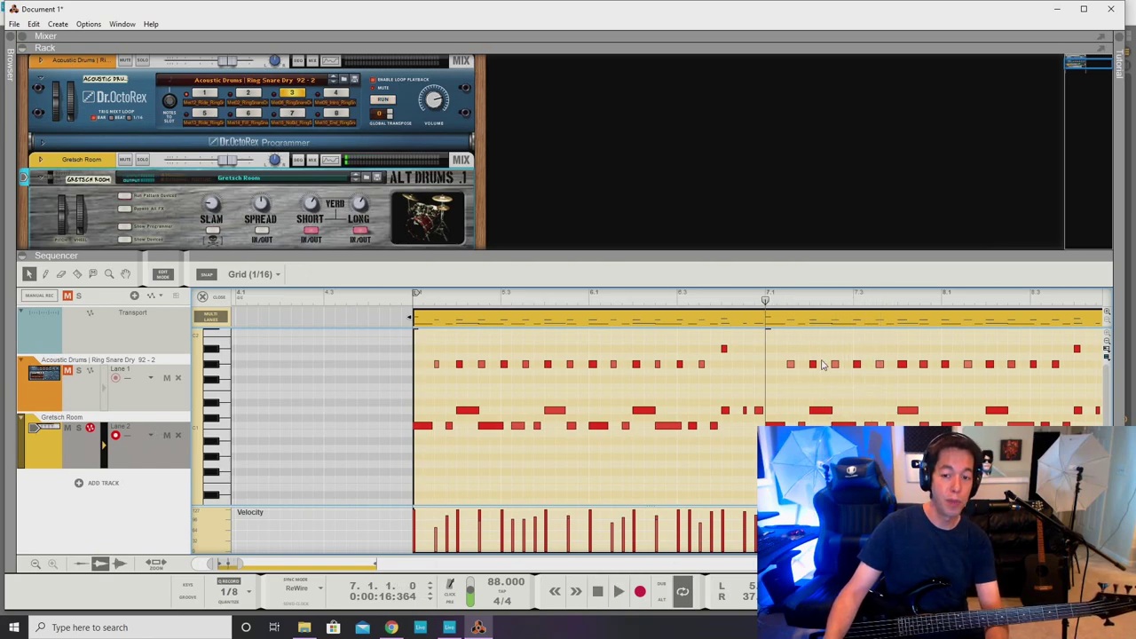
key("space")
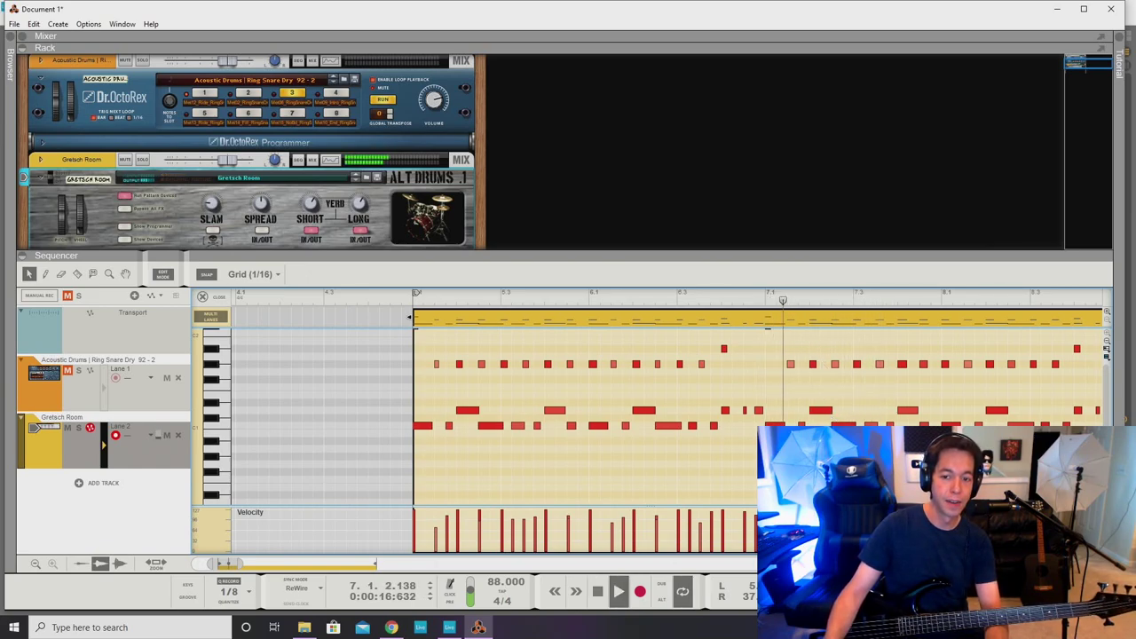
scroll(845, 444, "up", 2)
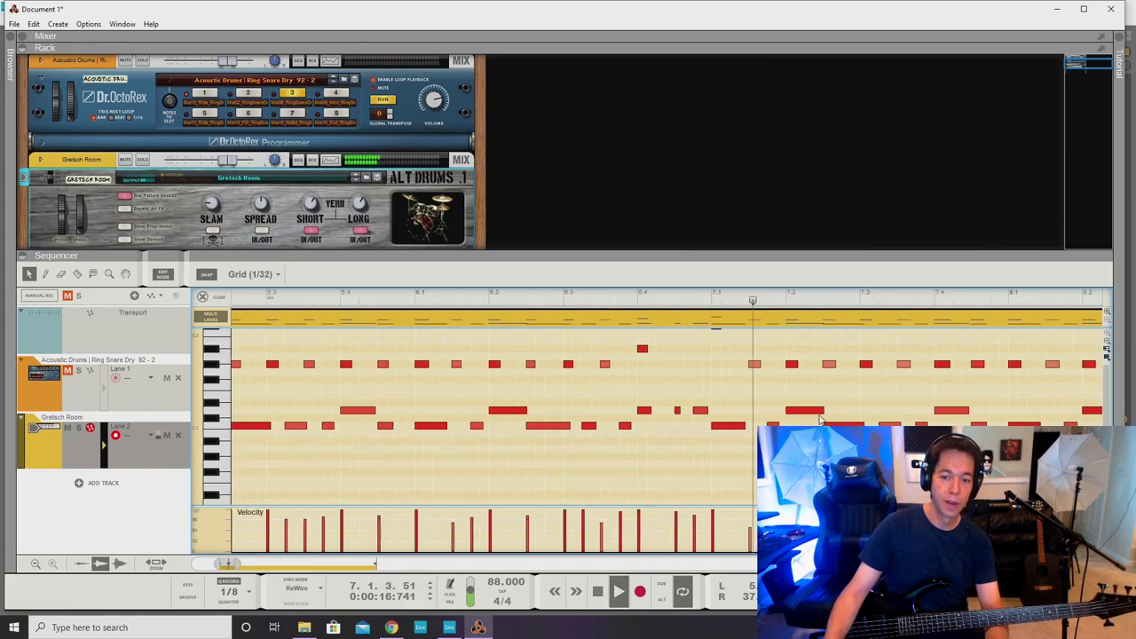
key("w")
key("q")
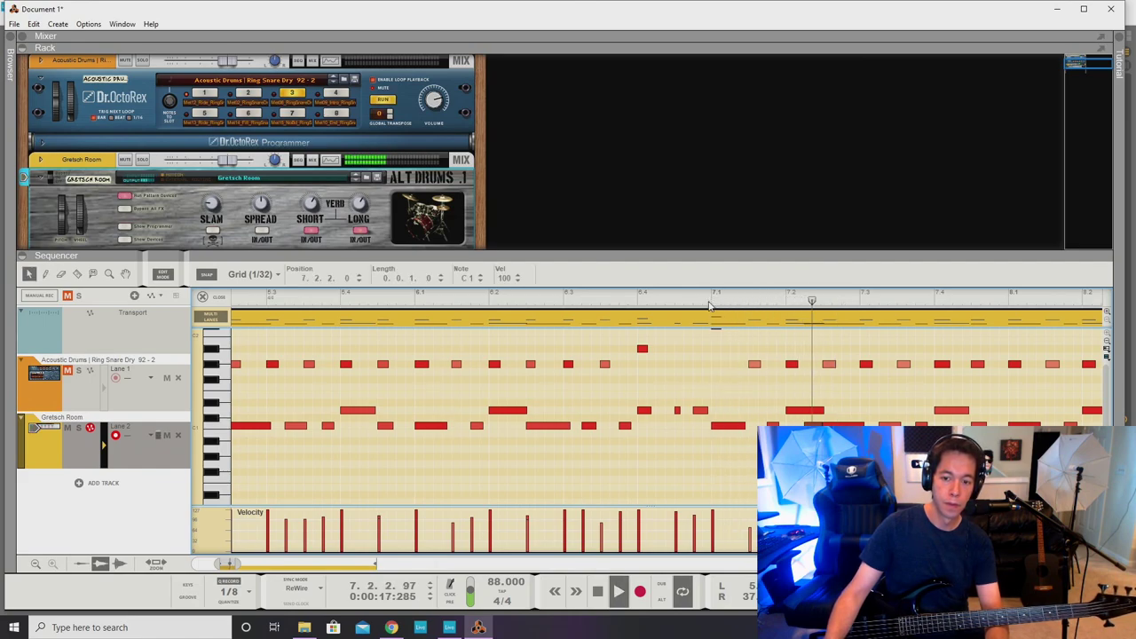
key("space")
left_click_drag(842, 427, 871, 430)
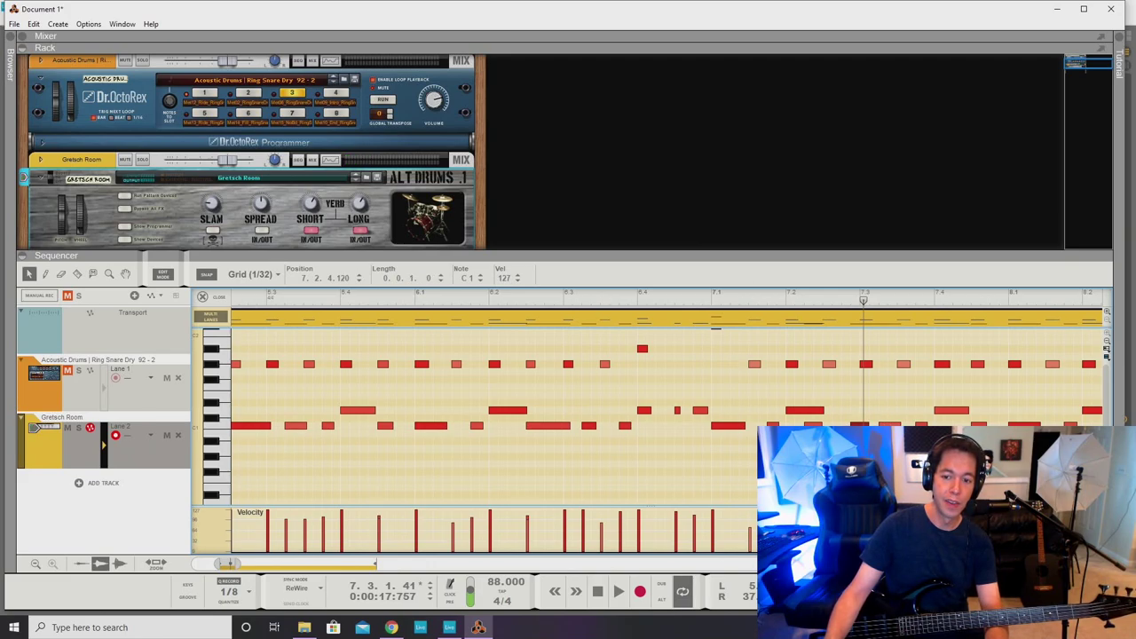
left_click_drag(861, 428, 852, 428)
left_click(685, 301)
key("space")
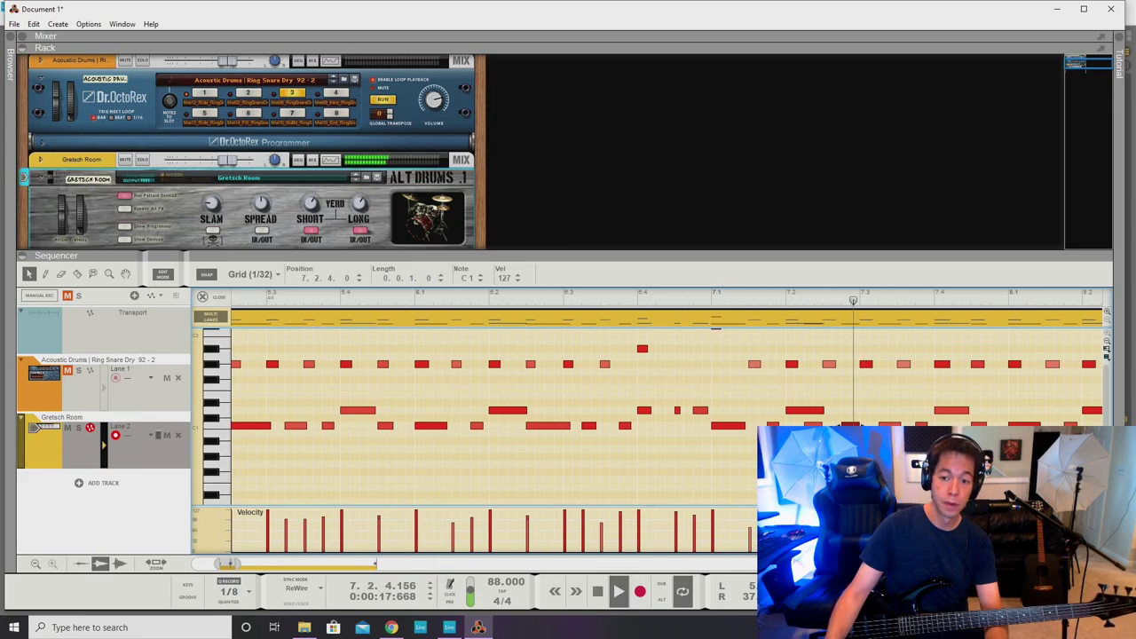
key("space")
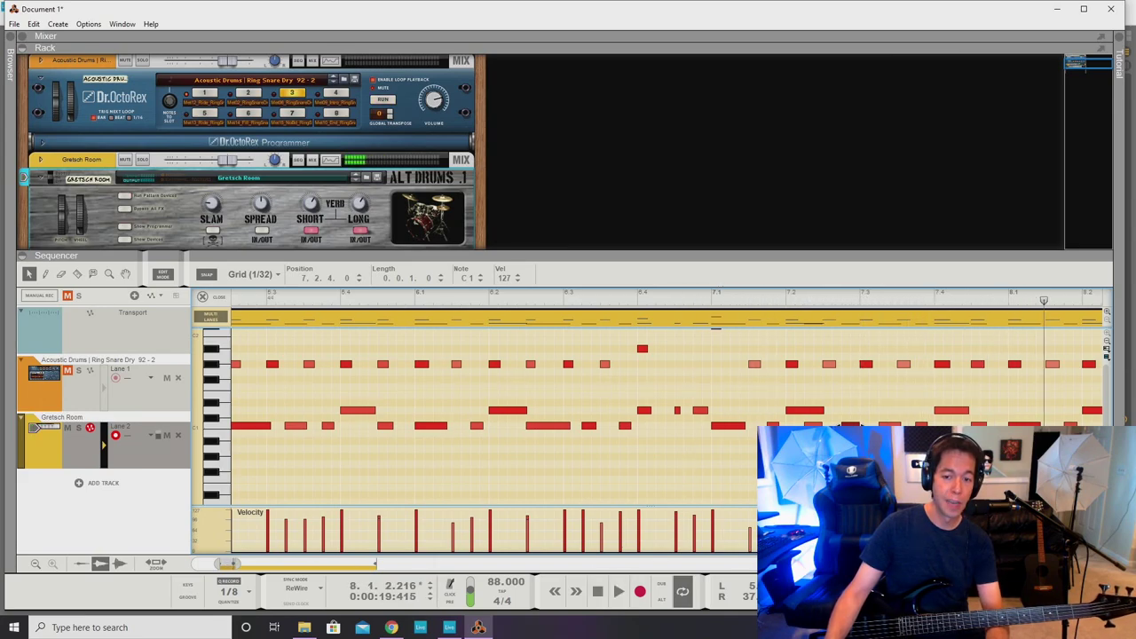
Examine the edited kick pattern around bar 7 and play it back through bar 8.
scroll(773, 461, "down", 1)
scroll(773, 462, "up", 2)
scroll(773, 461, "down", 3)
scroll(773, 461, "up", 5)
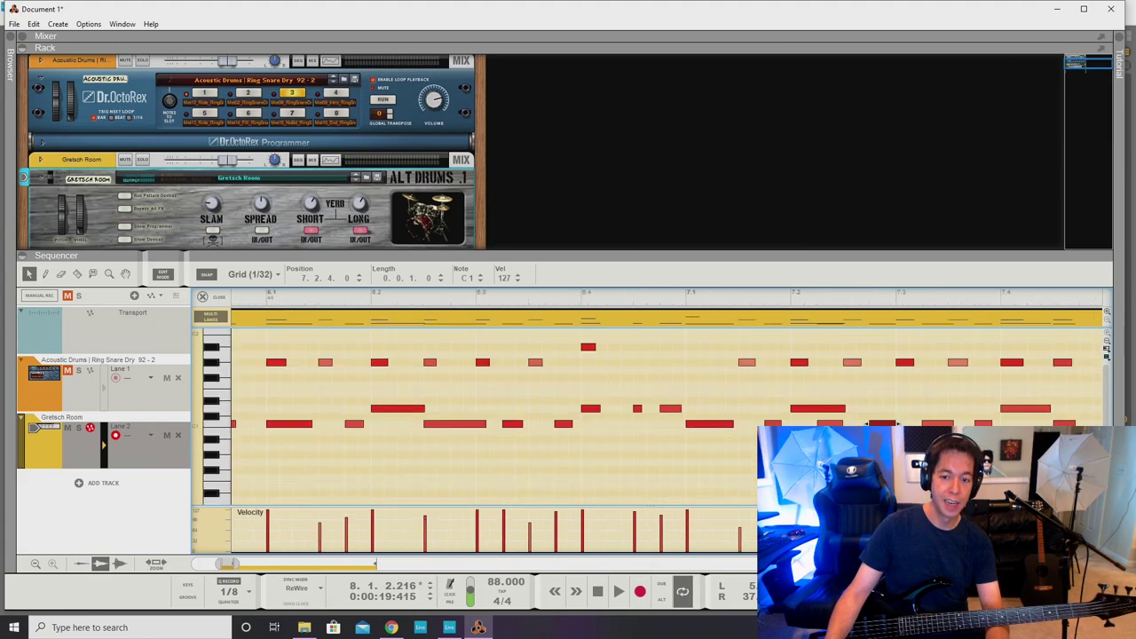
scroll(773, 462, "down", 5)
left_click(653, 296)
key("space")
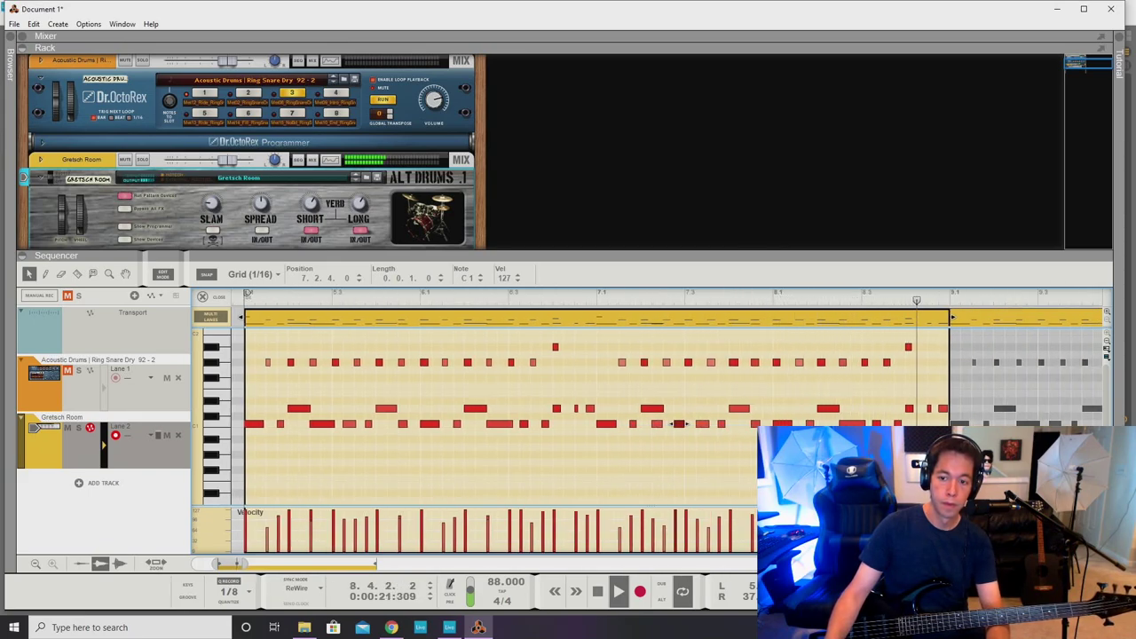
Stop playback and open the four-bar Gretsch Room clip starting at bar 9 for note editing.
left_click(796, 321)
key("space")
double_click(797, 323)
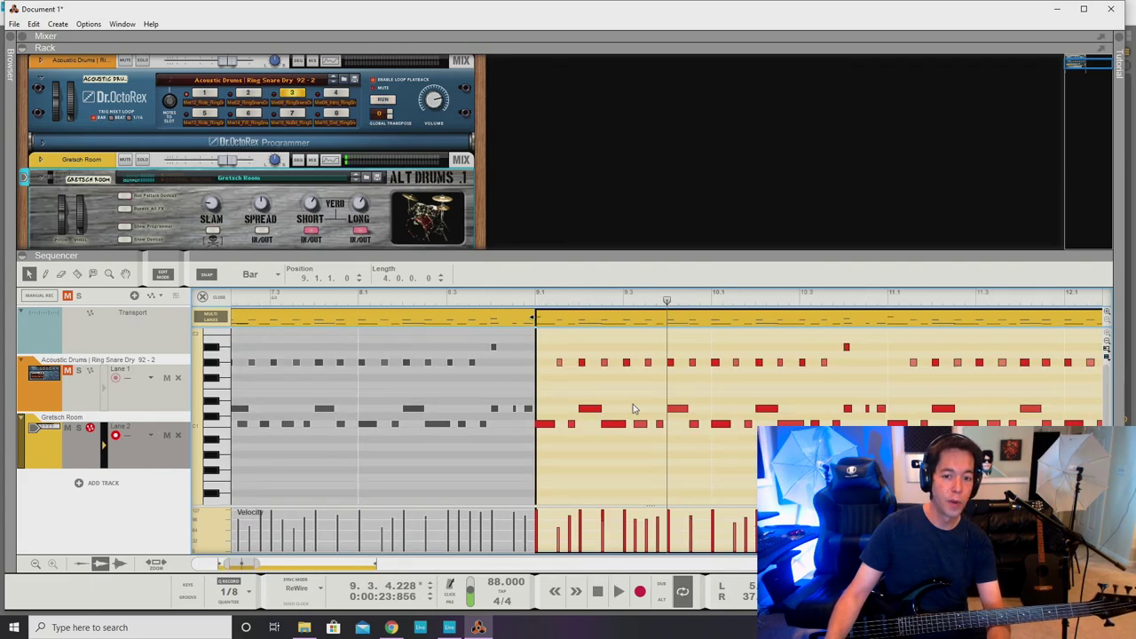
scroll(634, 409, "up", 2)
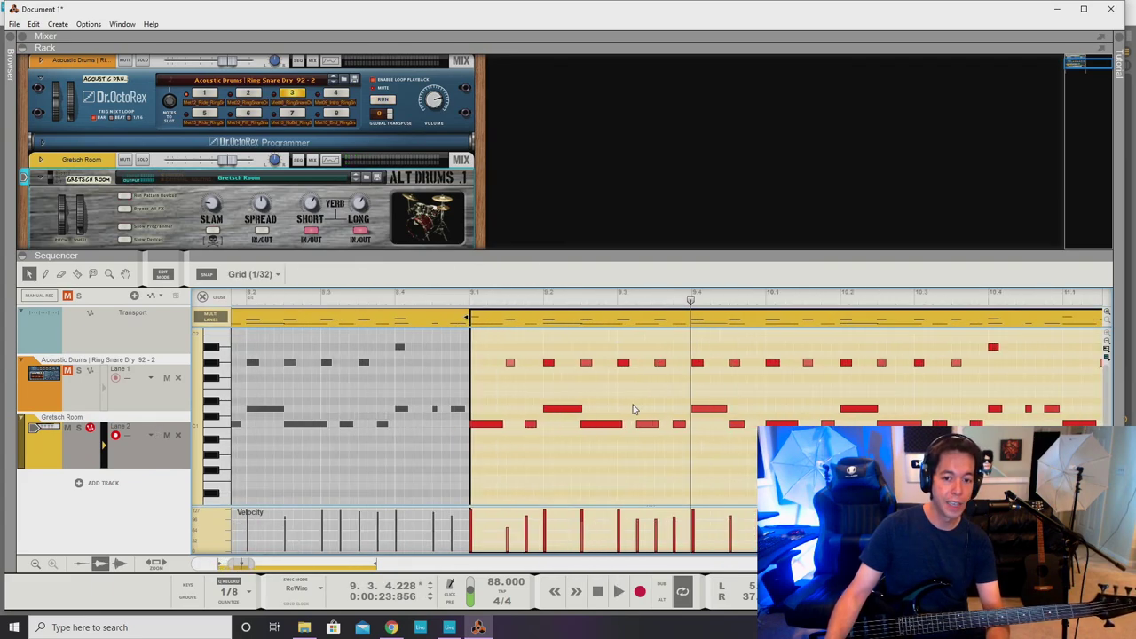
Audition the start of bar 9 repeatedly and move the C1 kick note in its second beat to position 9.2.4.
left_click(473, 302)
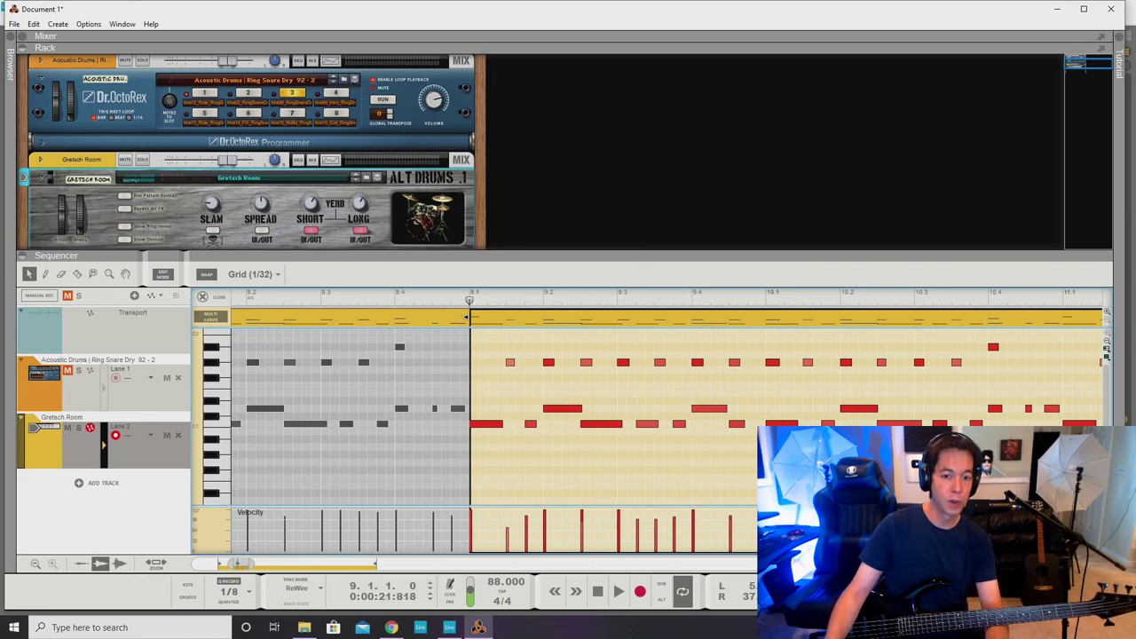
key("space")
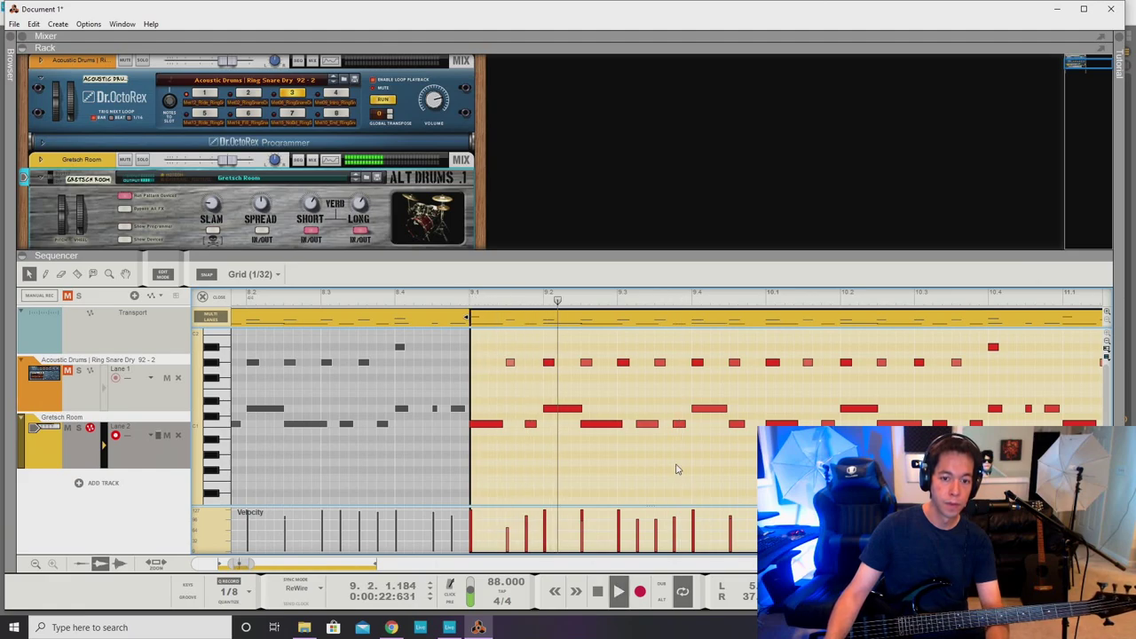
key("space")
left_click(472, 307)
key("space")
key("space")
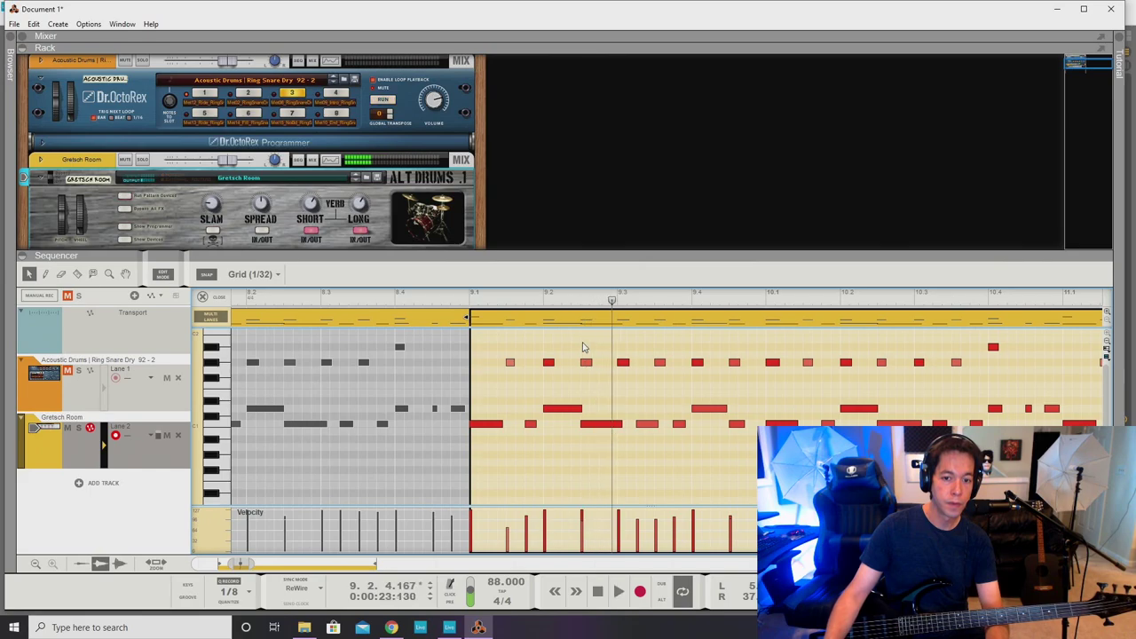
left_click(475, 303)
key("space")
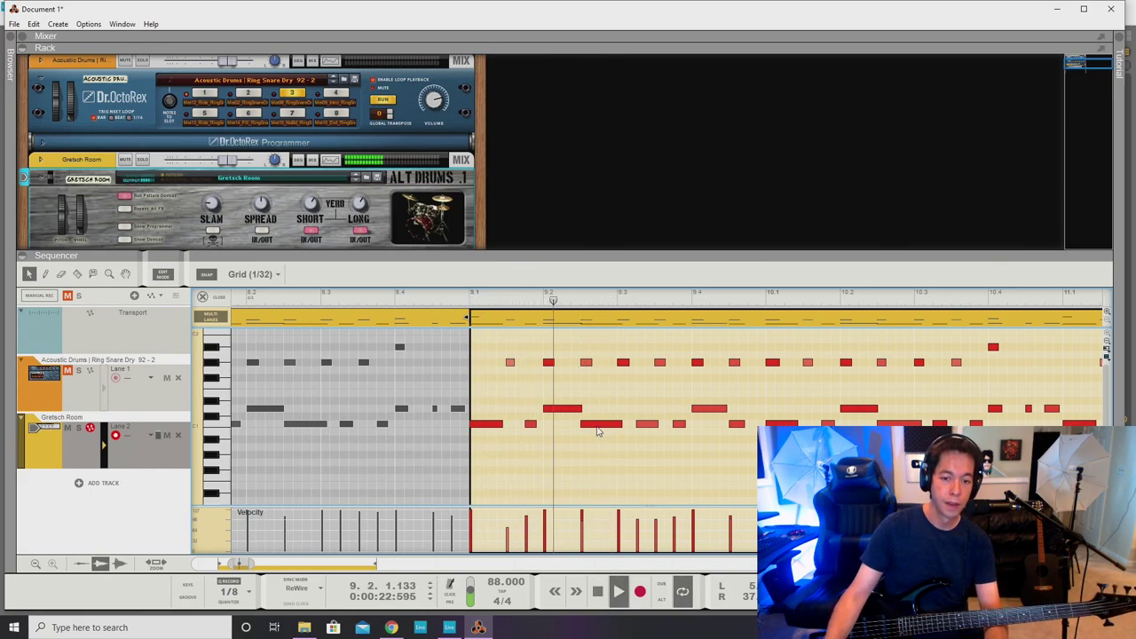
key("space")
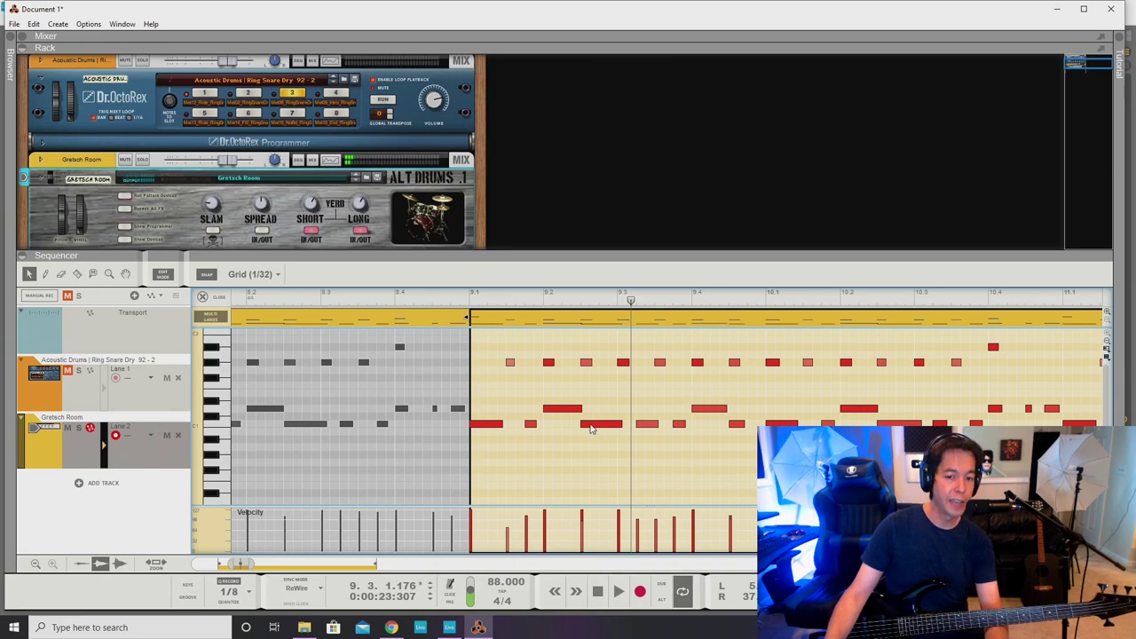
left_click_drag(592, 429, 610, 432)
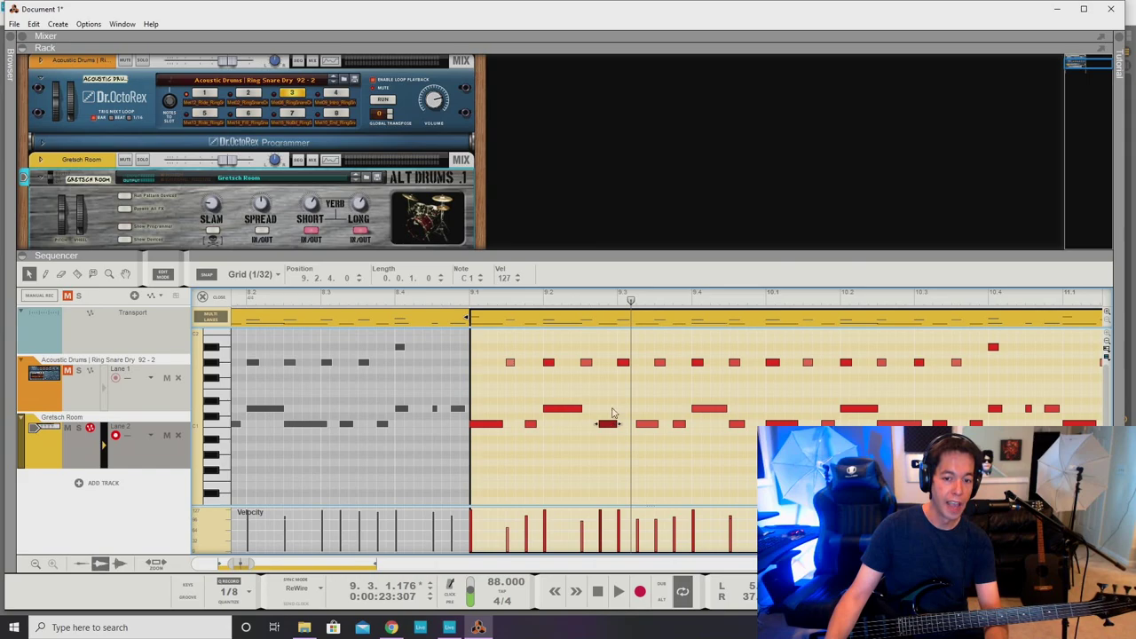
Play bars 9 and 10 and move the C1 kick note in bar 10's second beat to position 10.2.2.
left_click(475, 295)
key("space")
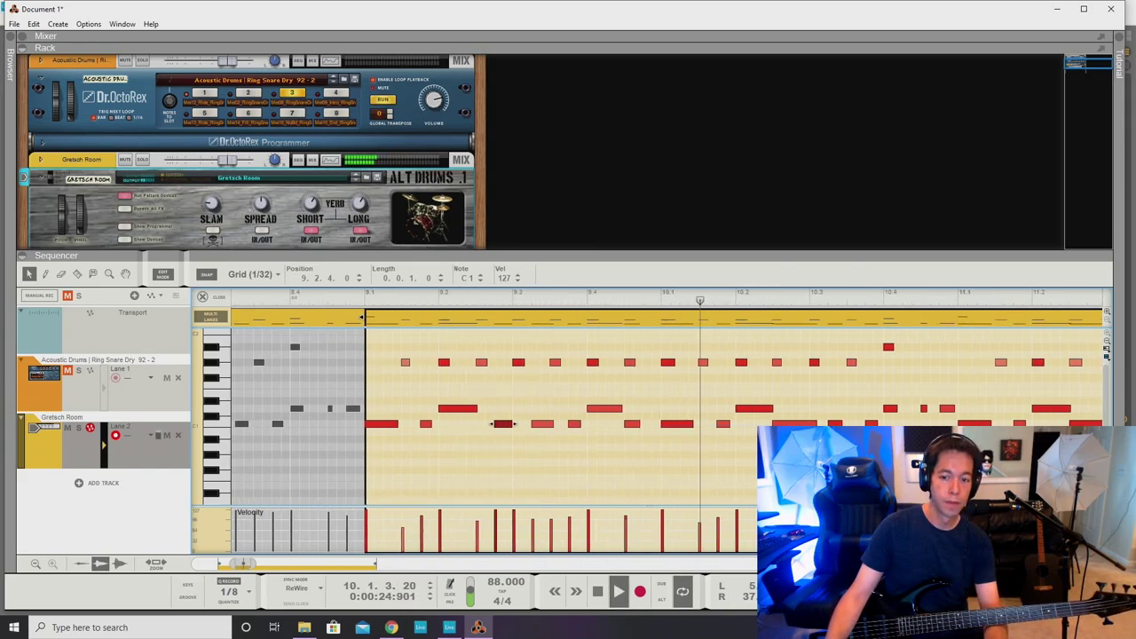
key("space")
left_click(701, 295)
key("space")
key("space")
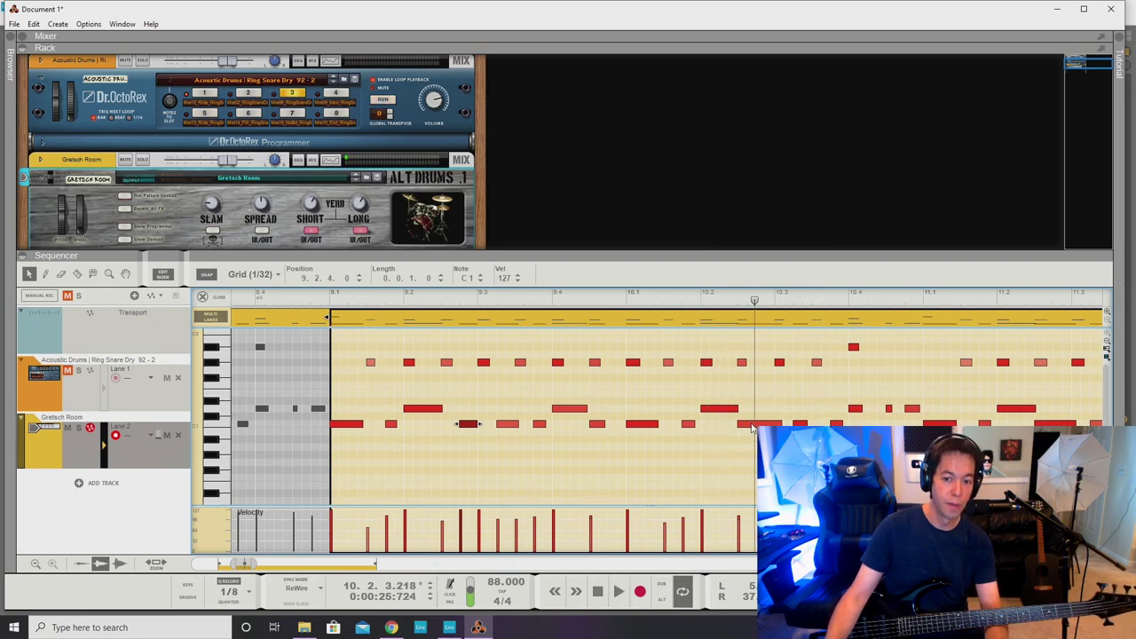
left_click_drag(750, 425, 728, 426)
left_click(659, 293)
key("space")
key("space")
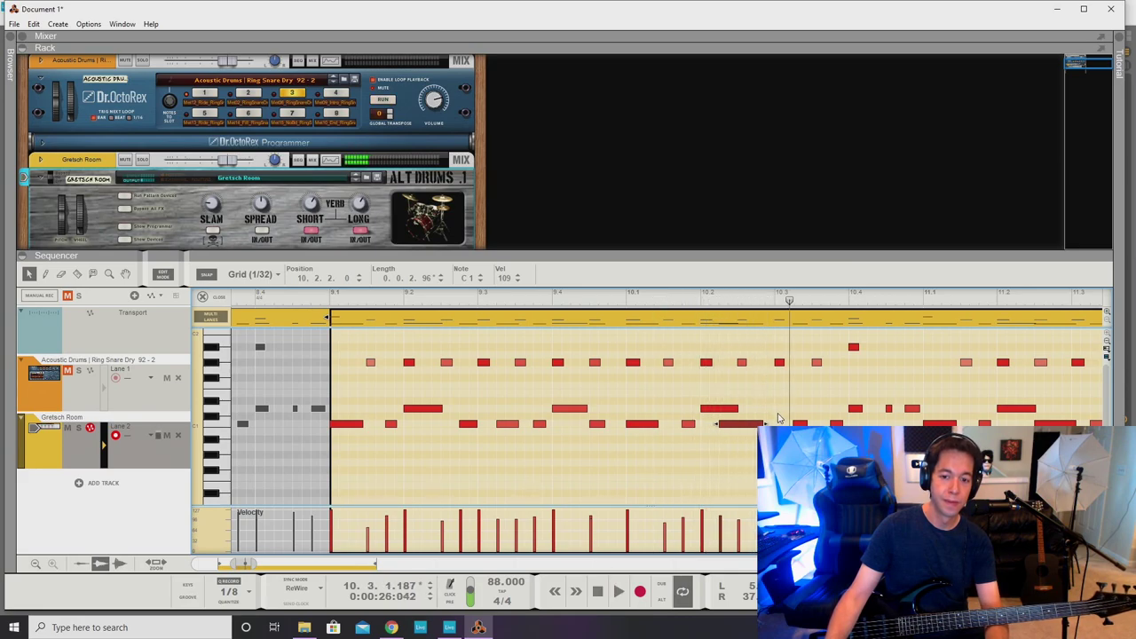
Draw an extra C1 kick note at position 10.2.4 and play the drum part on into bar 11.
key("w")
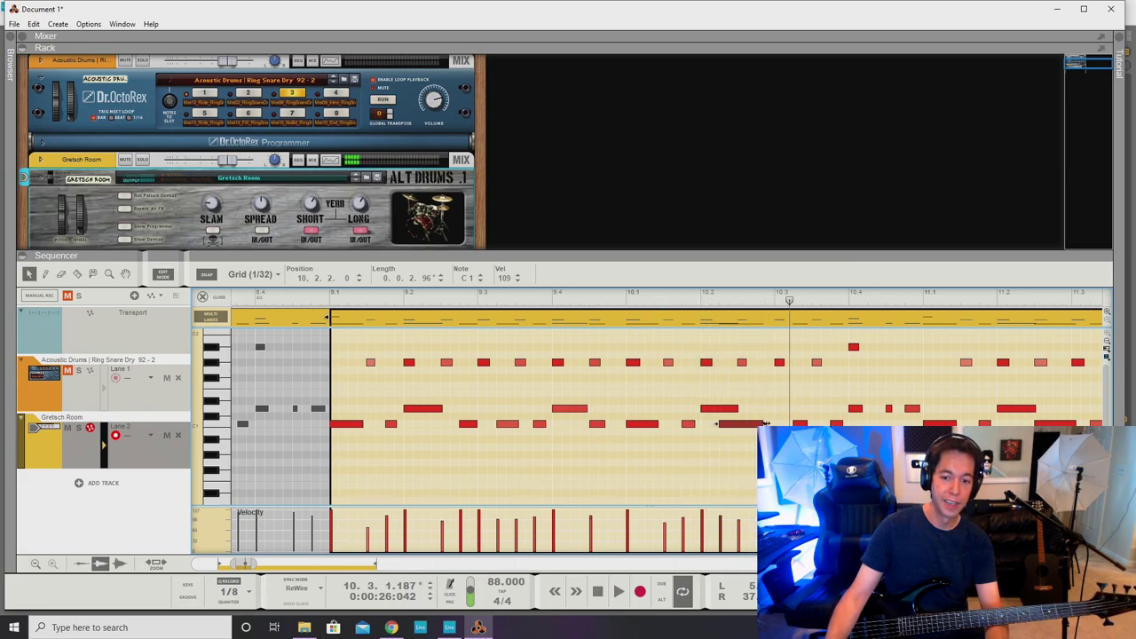
key("w")
left_click(760, 424)
key("q")
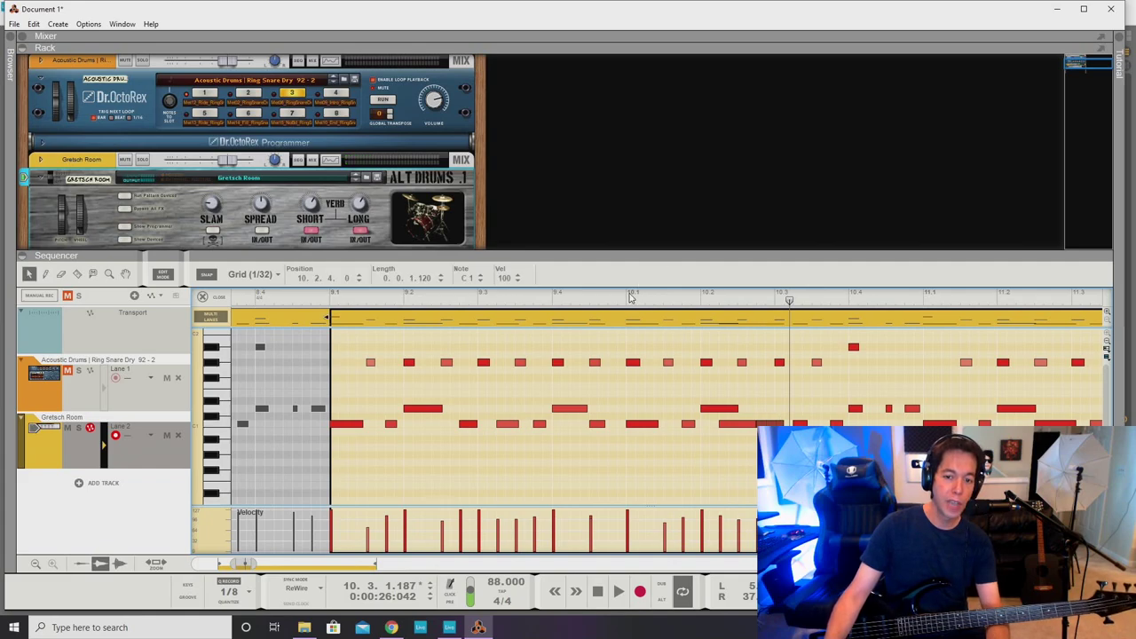
key("space")
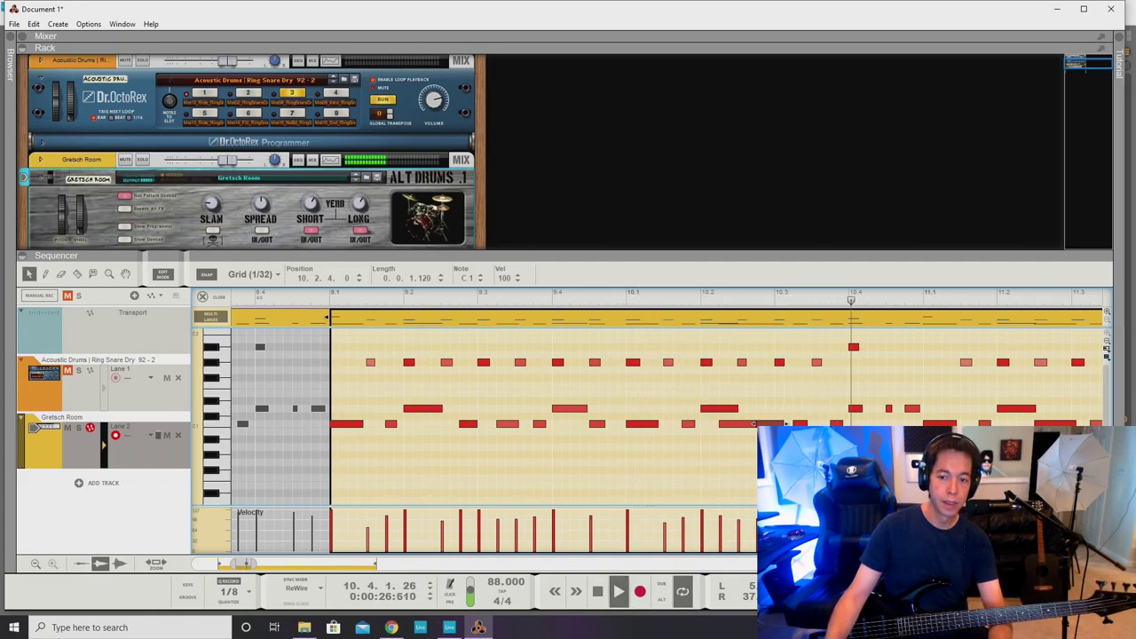
scroll(773, 418, "right", 6)
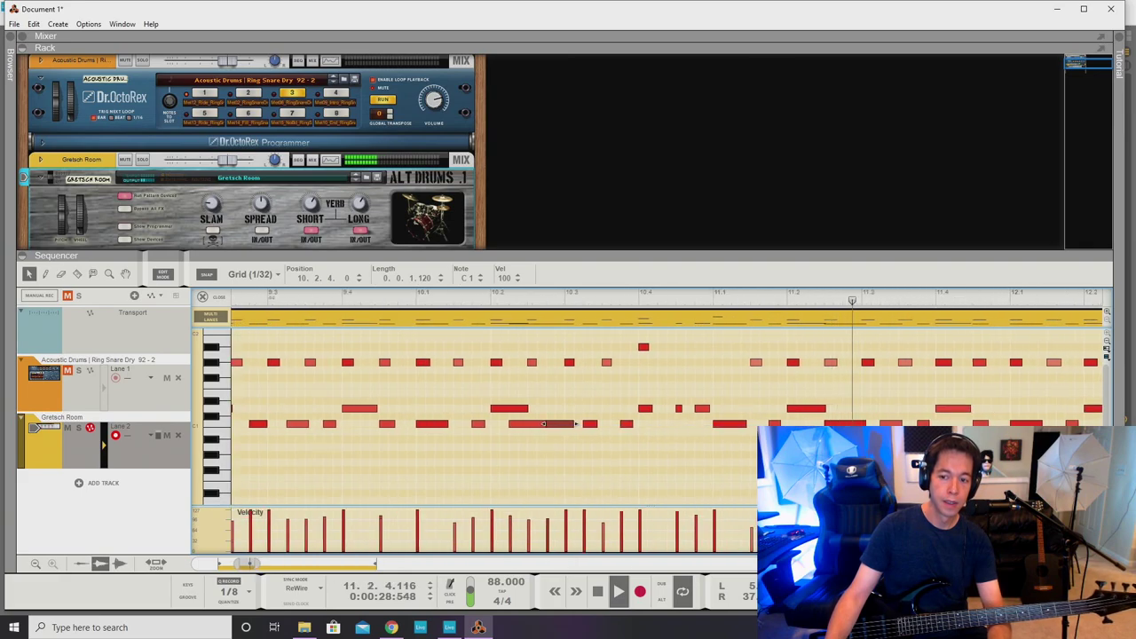
Audition the drum part from the end of bar 10 into bar 11's second beat repeatedly to check the kick placement.
key("space")
left_click(788, 300)
left_click(818, 410)
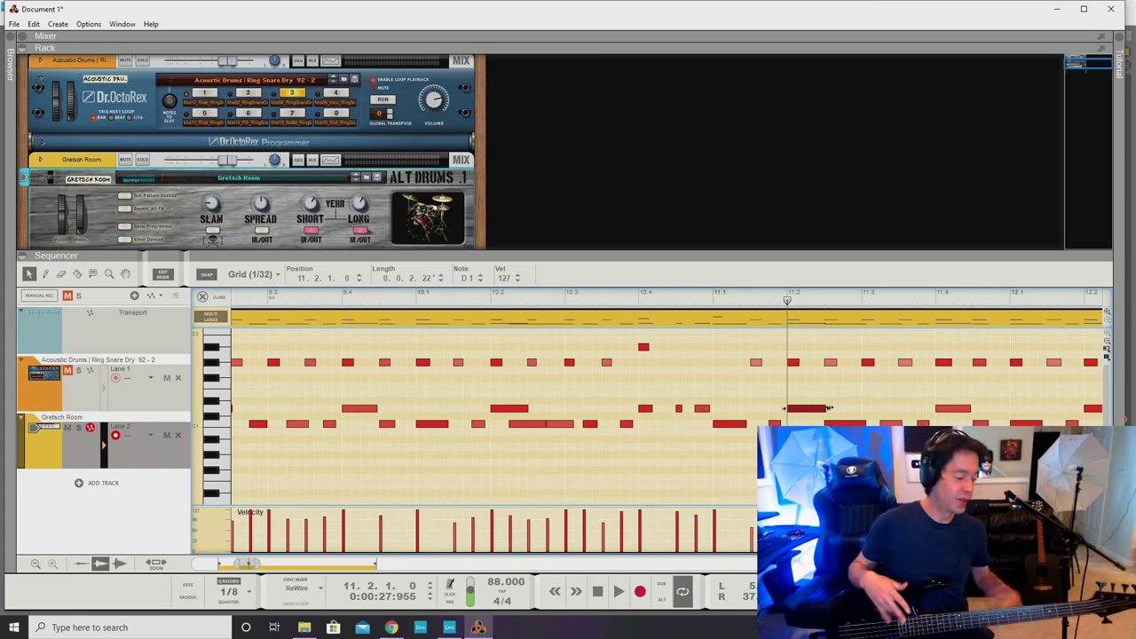
left_click(703, 300)
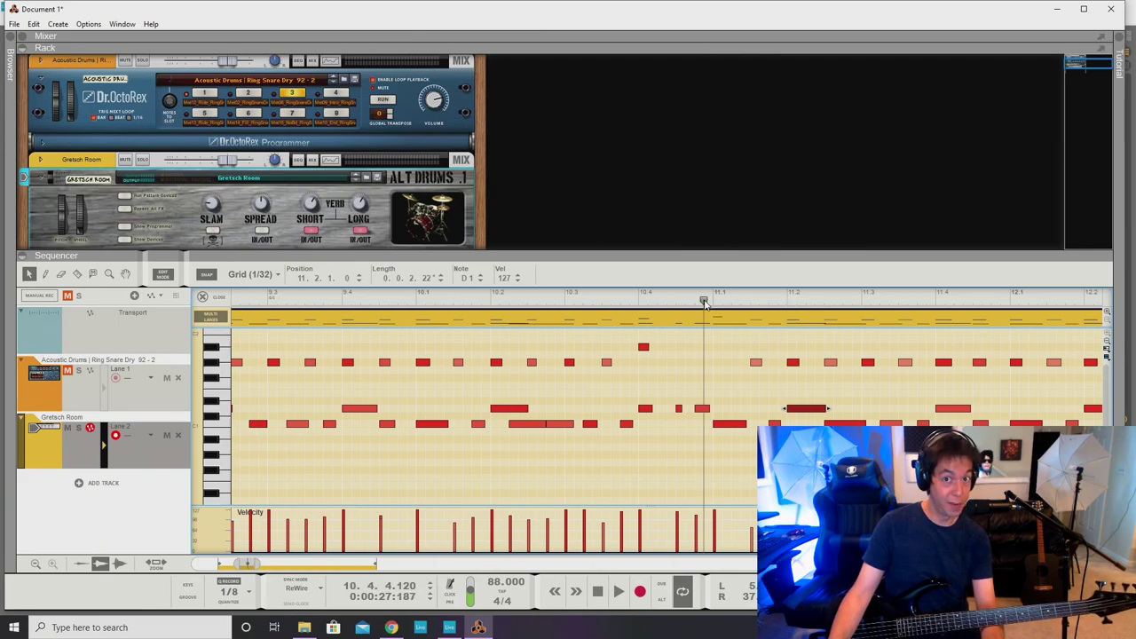
key("space")
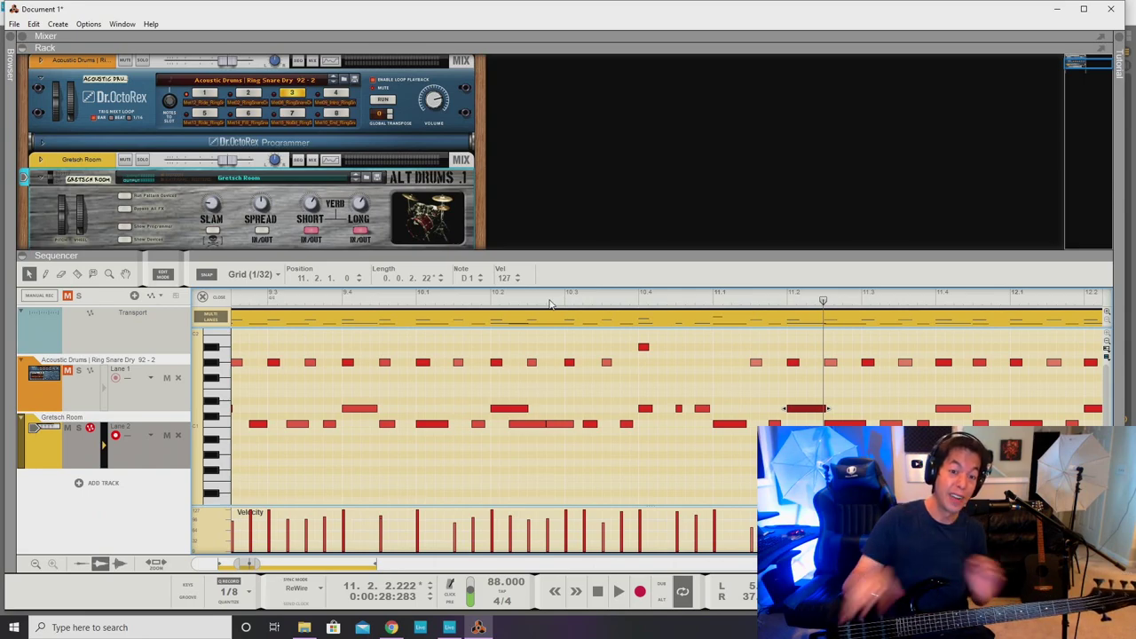
left_click(690, 302)
key("space")
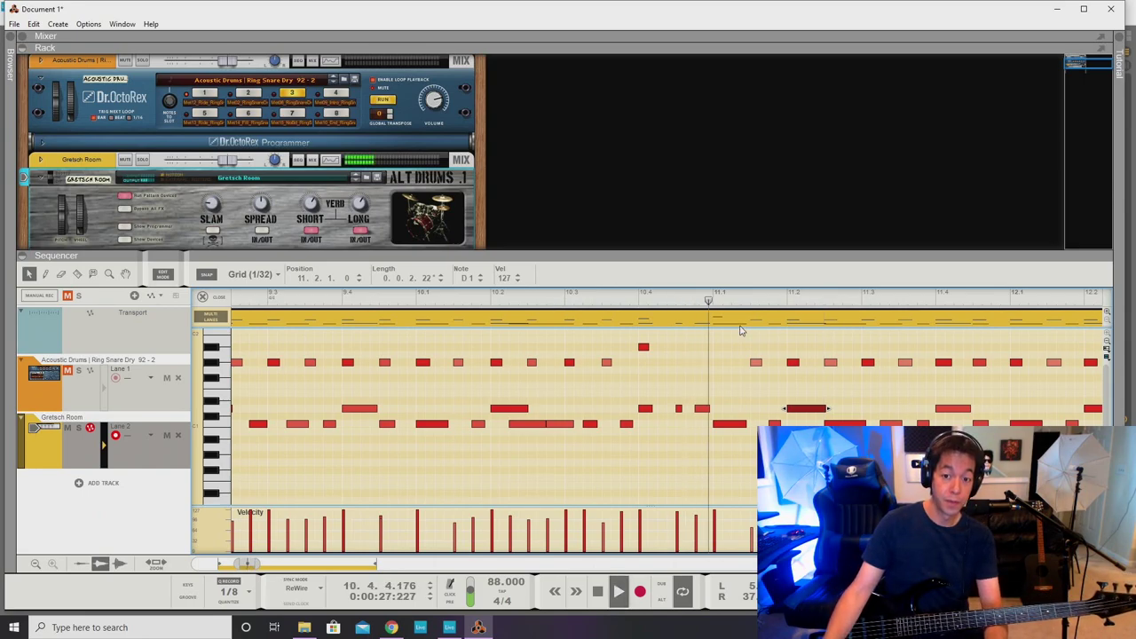
key("space")
left_click(783, 295)
key("space")
key("space")
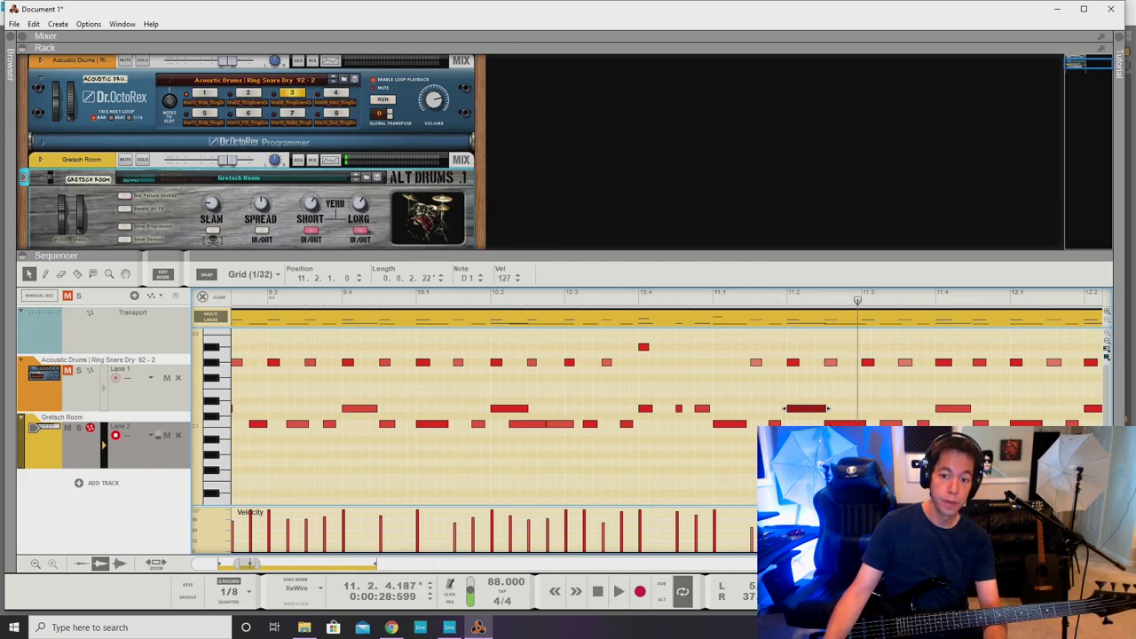
Try an extra C1 kick note at position 11.2.2 and play the beginning of bar 11.
left_click_drag(810, 423, 822, 423)
left_click(716, 298)
key("space")
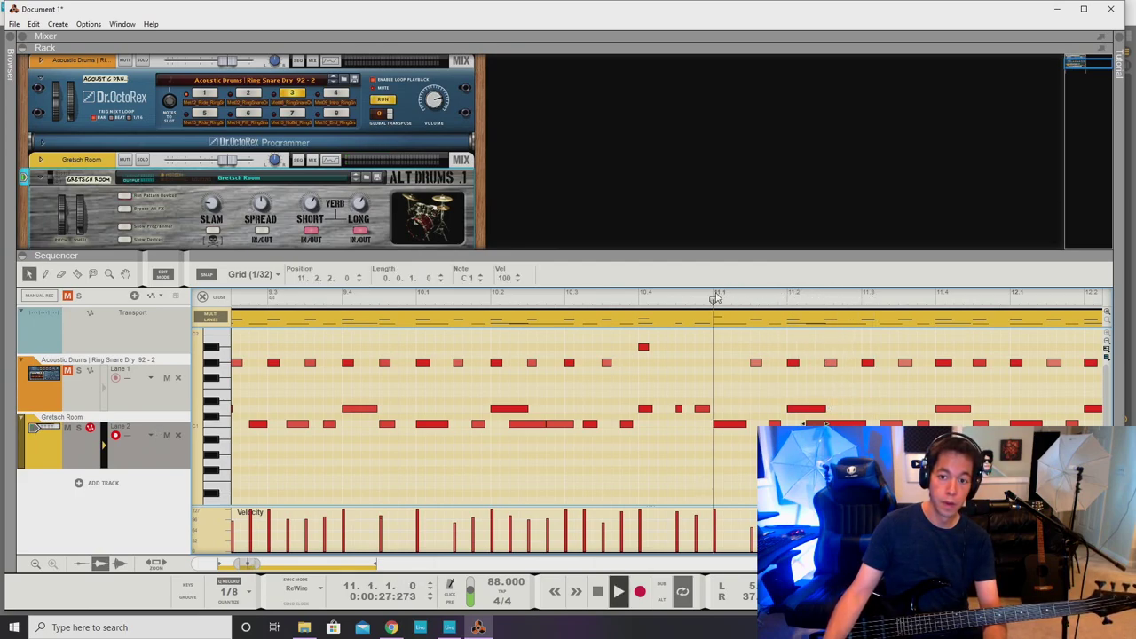
left_click(816, 438)
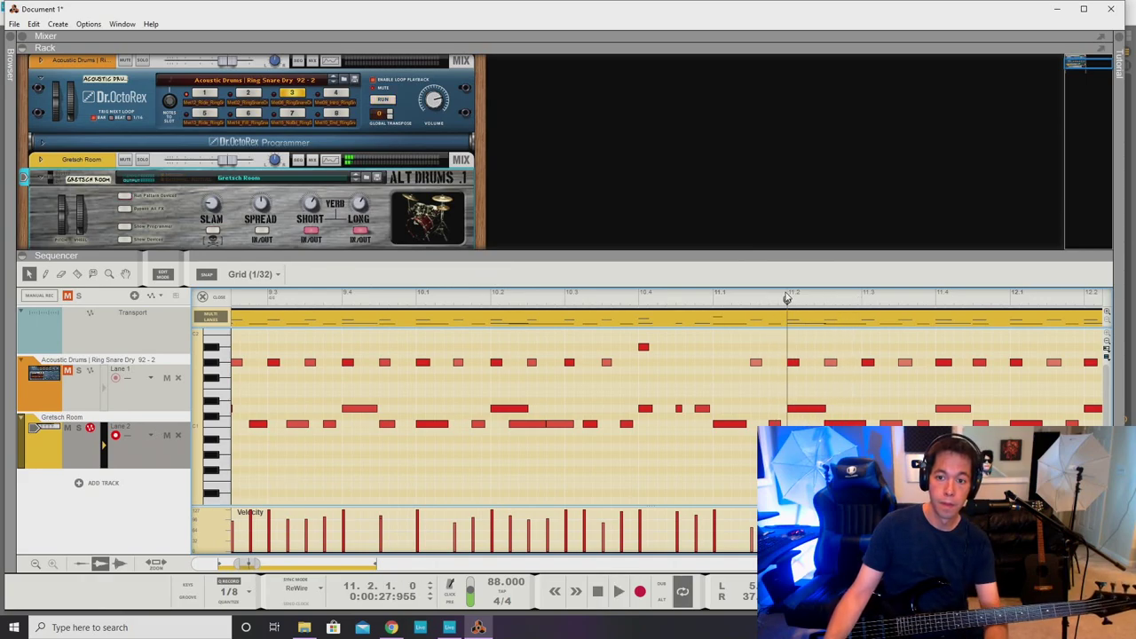
Draw an extra C1 kick note at position 11.2.4 and play the drum part on through bar 12.
left_click(843, 424)
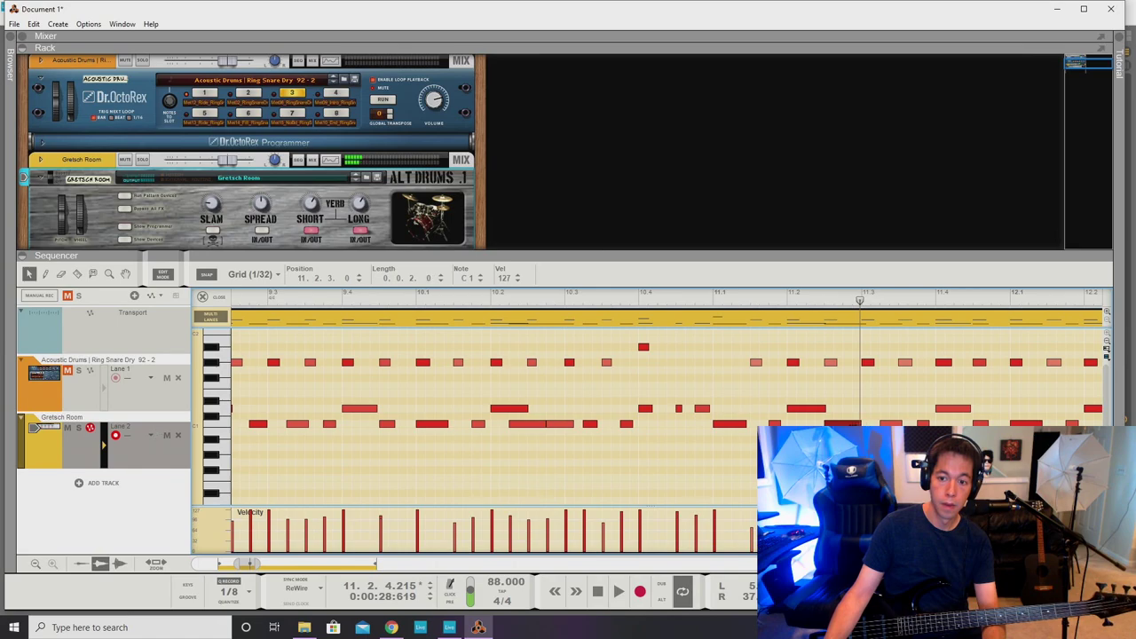
left_click(848, 423, "alt")
left_click(762, 301)
key("space")
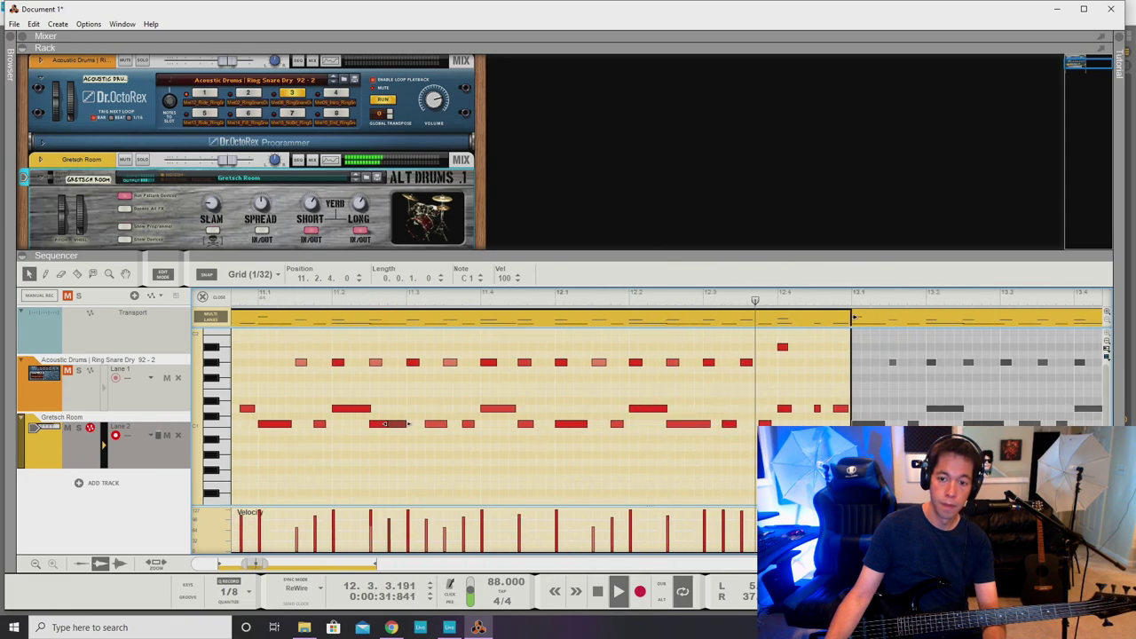
Replay bar 12's second beat and move the C1 kick notes in its third beat to positions 12.3.1 and 12.3.2.
key("space")
left_click(628, 304)
key("space")
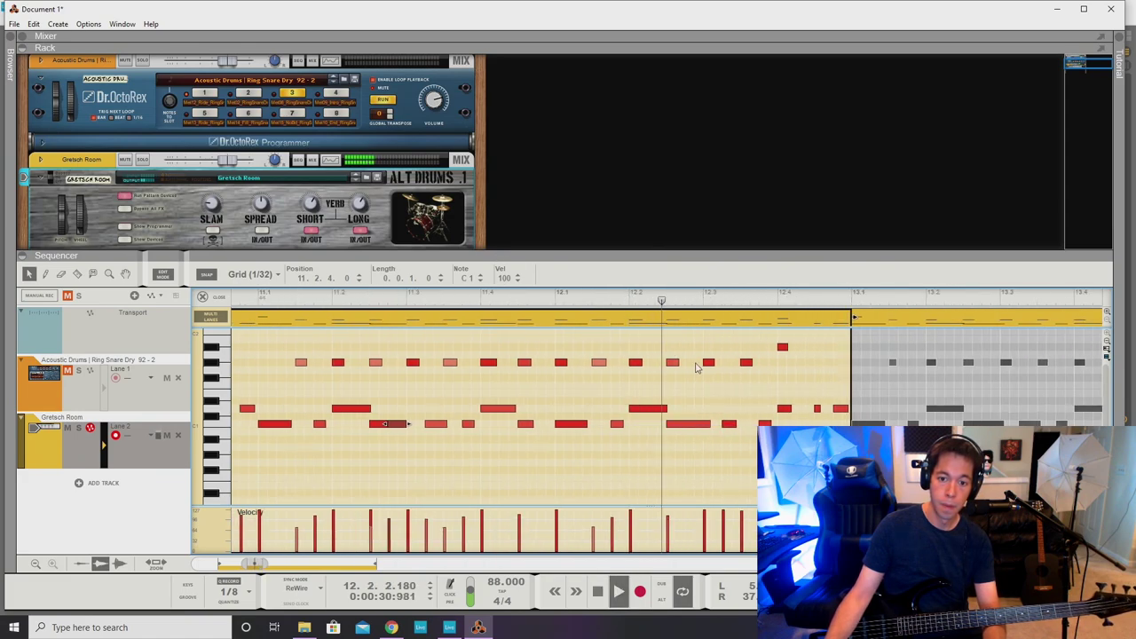
key("space")
mouse_move(727, 426)
left_mouse_down()
mouse_move(713, 426)
mouse_move(737, 428)
mouse_move(725, 429)
left_mouse_up()
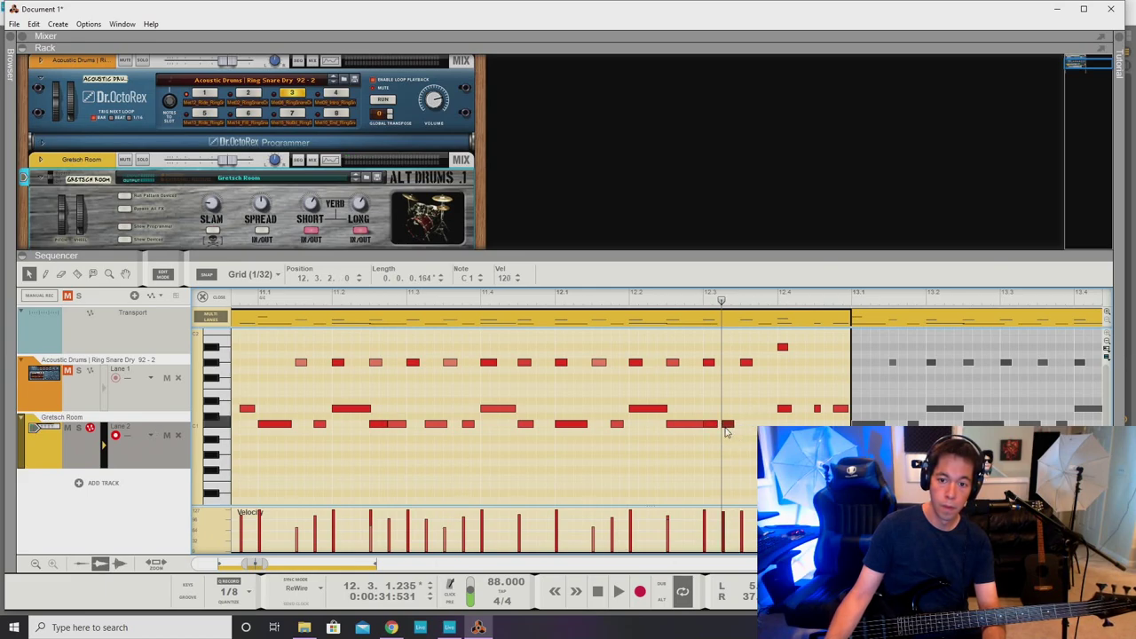
Replay bar 12, move the C1 kick note at 12.3.2 to position 12.3.3, and play the part on into bar 13.
left_click(602, 304)
key("space")
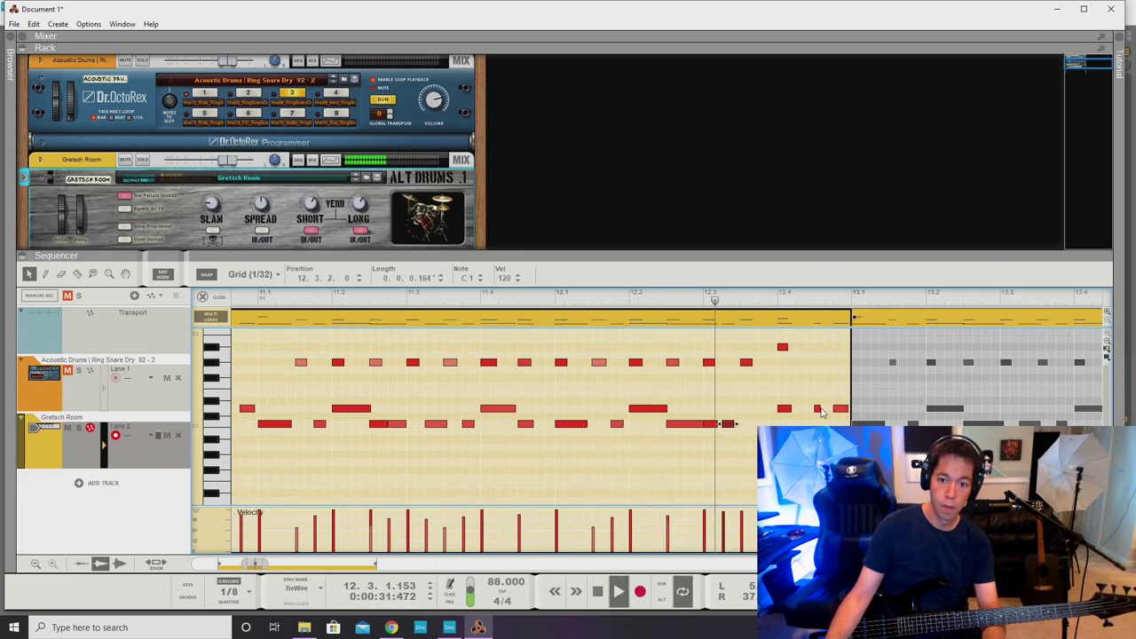
key("space")
left_click_drag(730, 427, 749, 428)
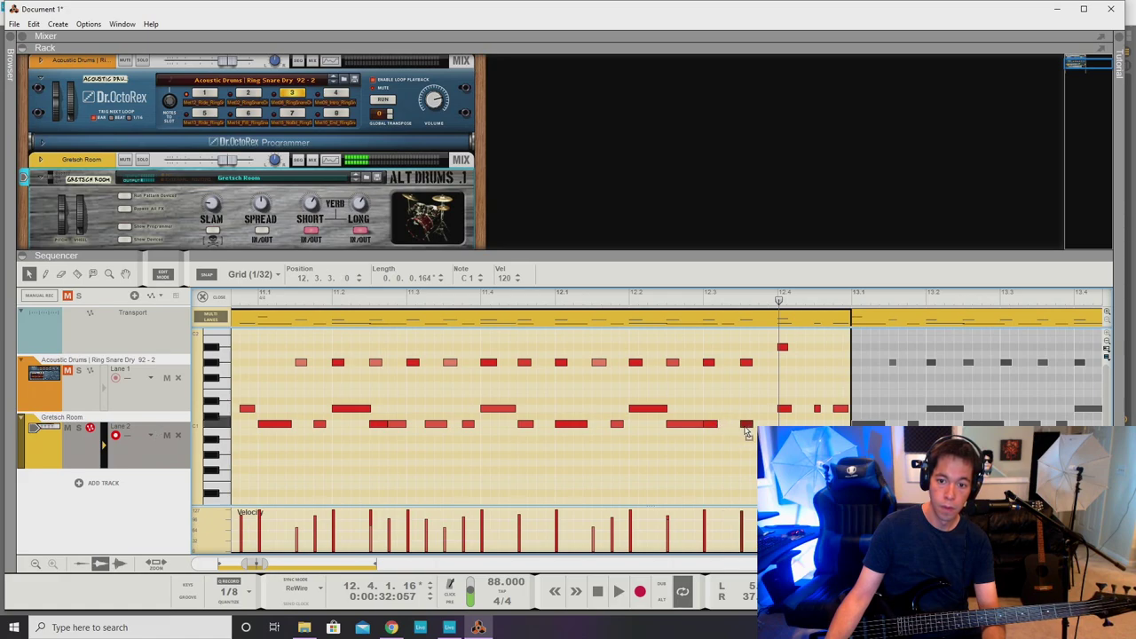
left_click(603, 303)
key("space")
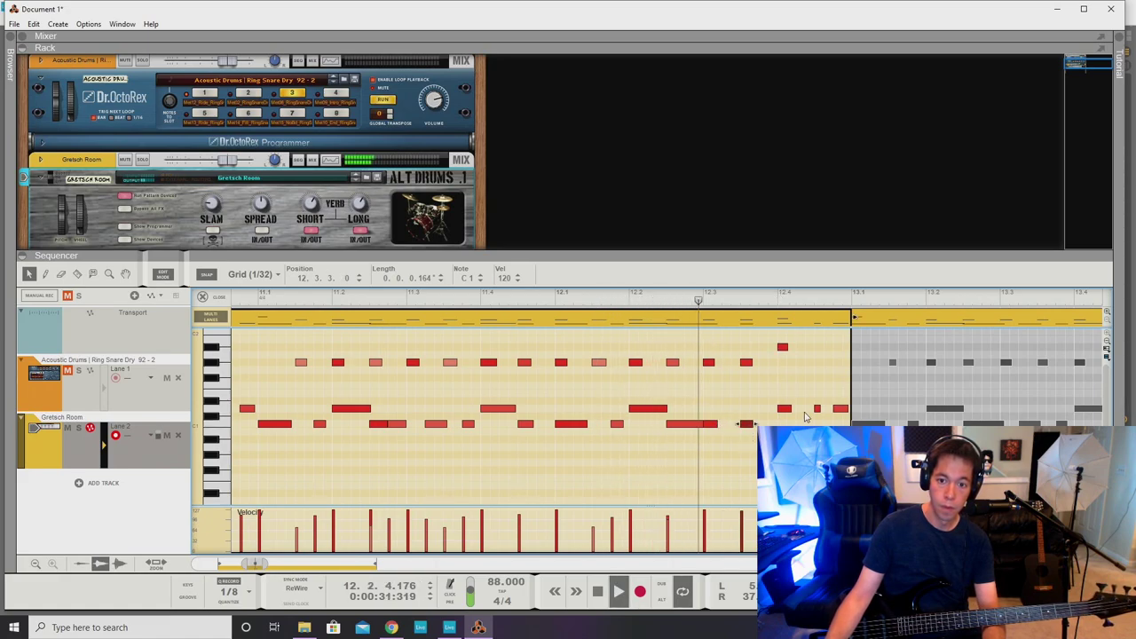
key("space")
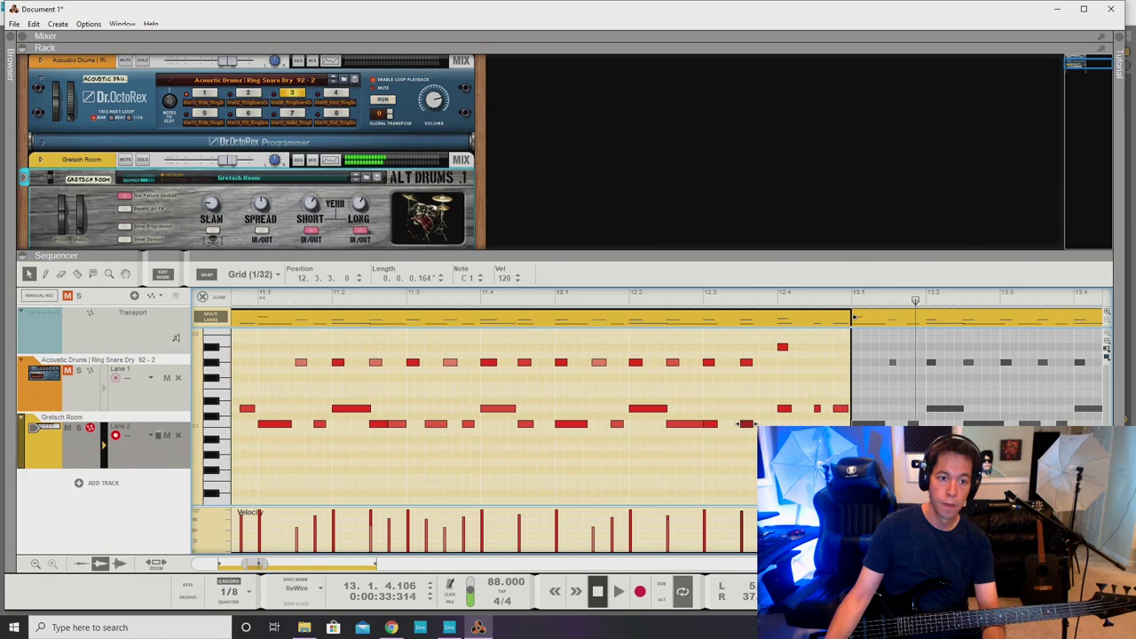
Close the note editor and join the first two Gretsch Room clips into one eight-bar clip starting at bar 5.
left_click(203, 296)
scroll(405, 422, "up", 3)
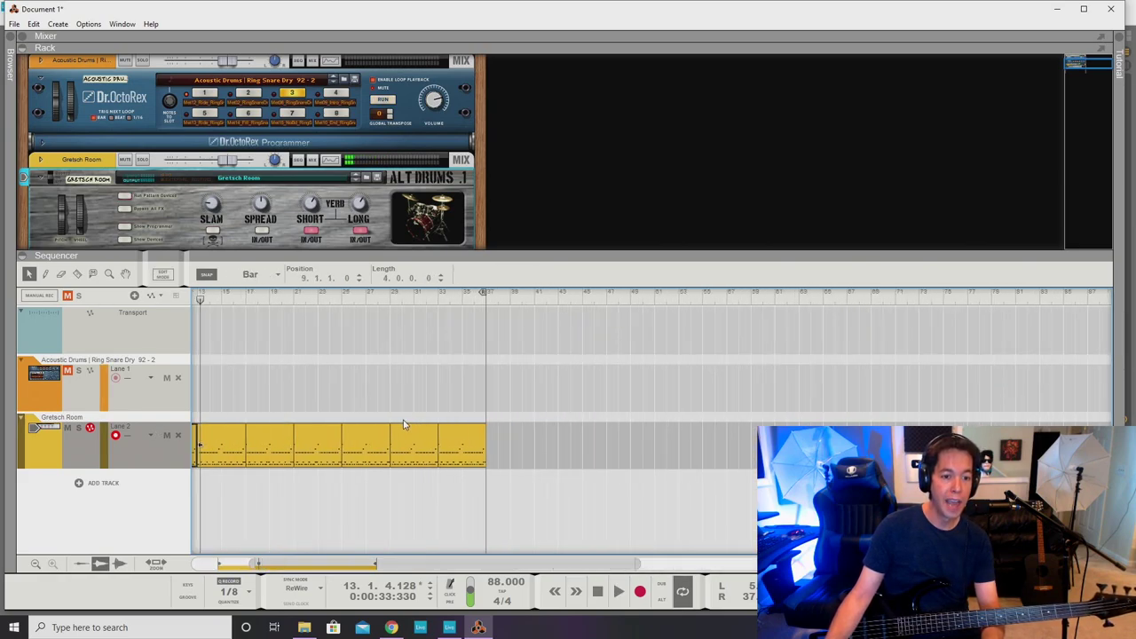
scroll(390, 419, "left", 3)
left_click_drag(254, 365, 311, 447)
right_click(317, 447)
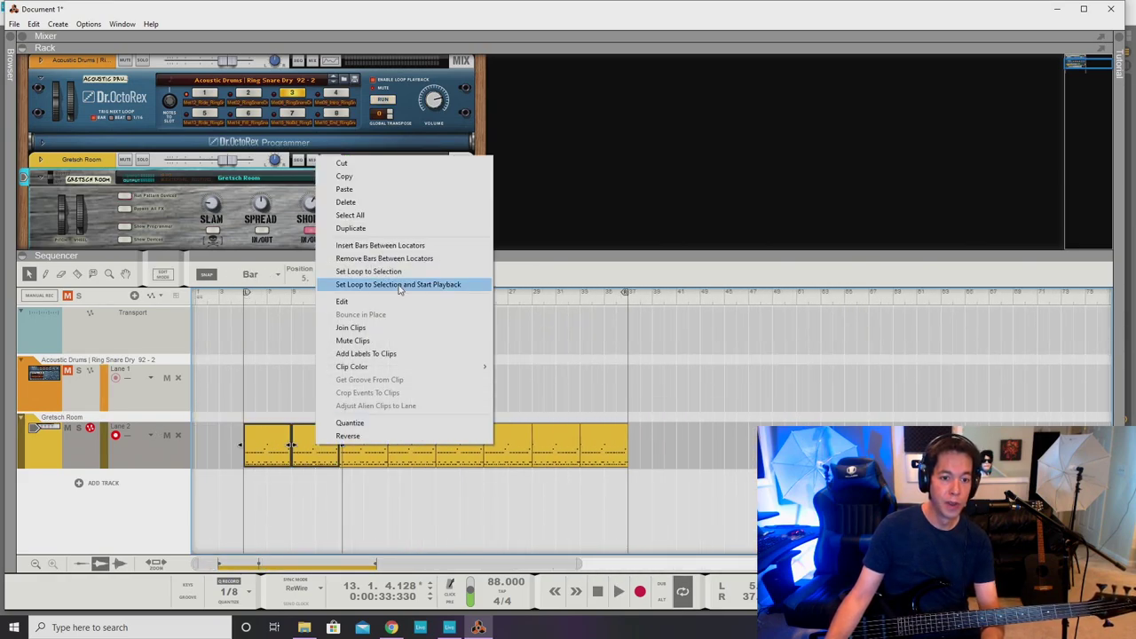
left_click(384, 329)
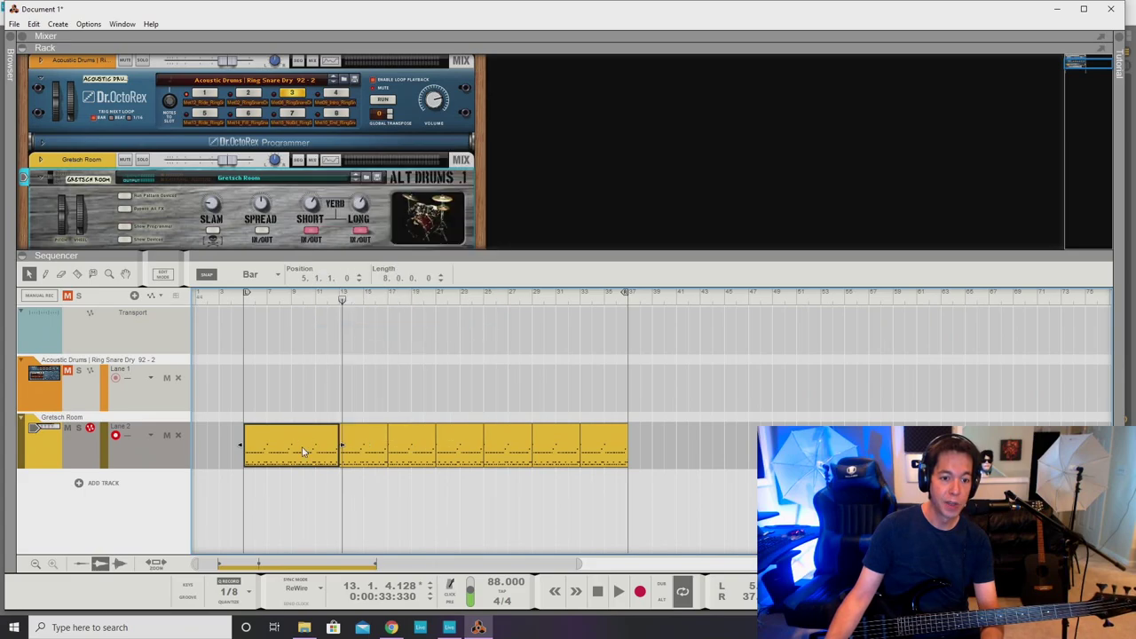
Delete the old Gretsch Room clips from bar 13 onward and duplicate the joined eight-bar clip three times up to bar 37.
right_click(302, 447)
left_click(669, 379)
left_click_drag(670, 443, 342, 418)
key("Delete")
left_click(307, 444)
key("ctrl+d")
key("ctrl+d")
key("ctrl+d")
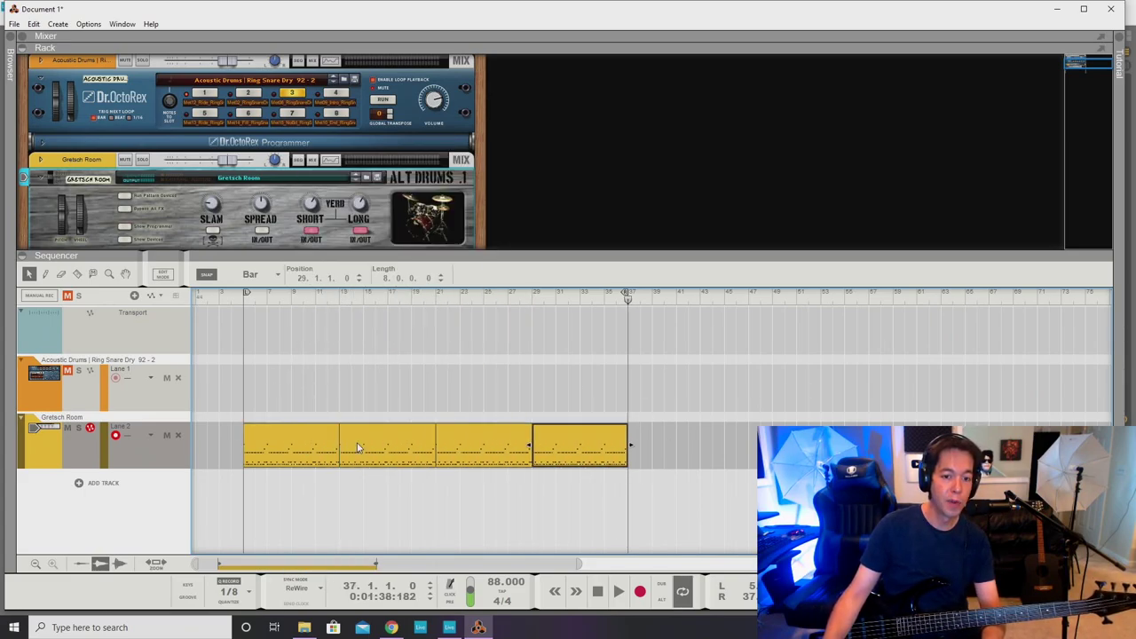
Set the play position to bar 5 and switch to Ableton Live to play the drums with the soloed bass.
left_click(243, 296)
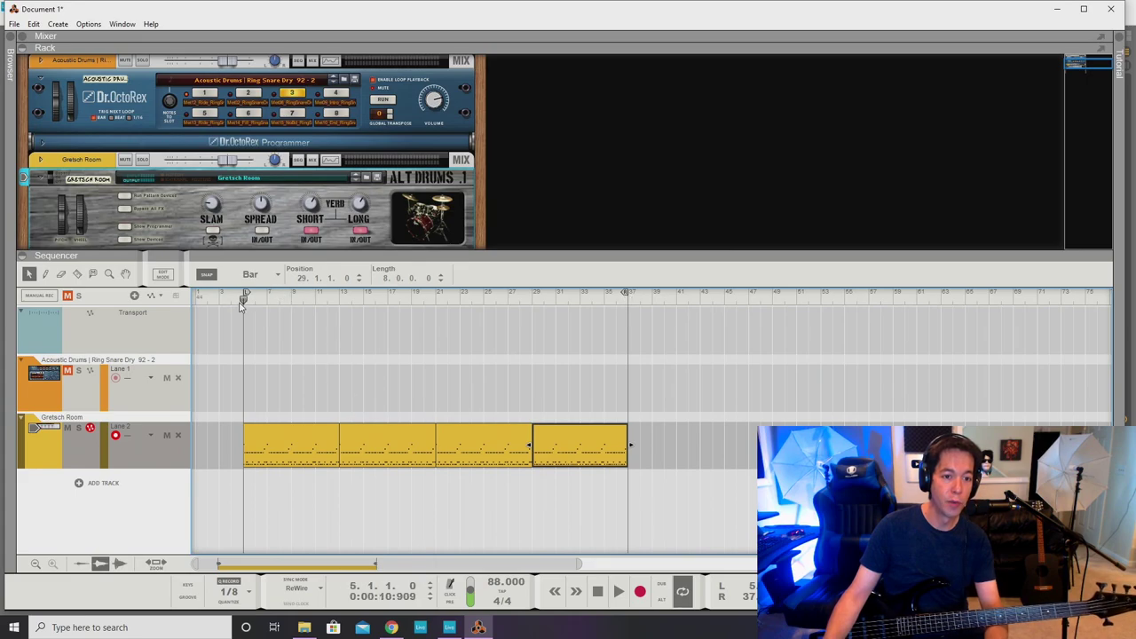
left_click(448, 629)
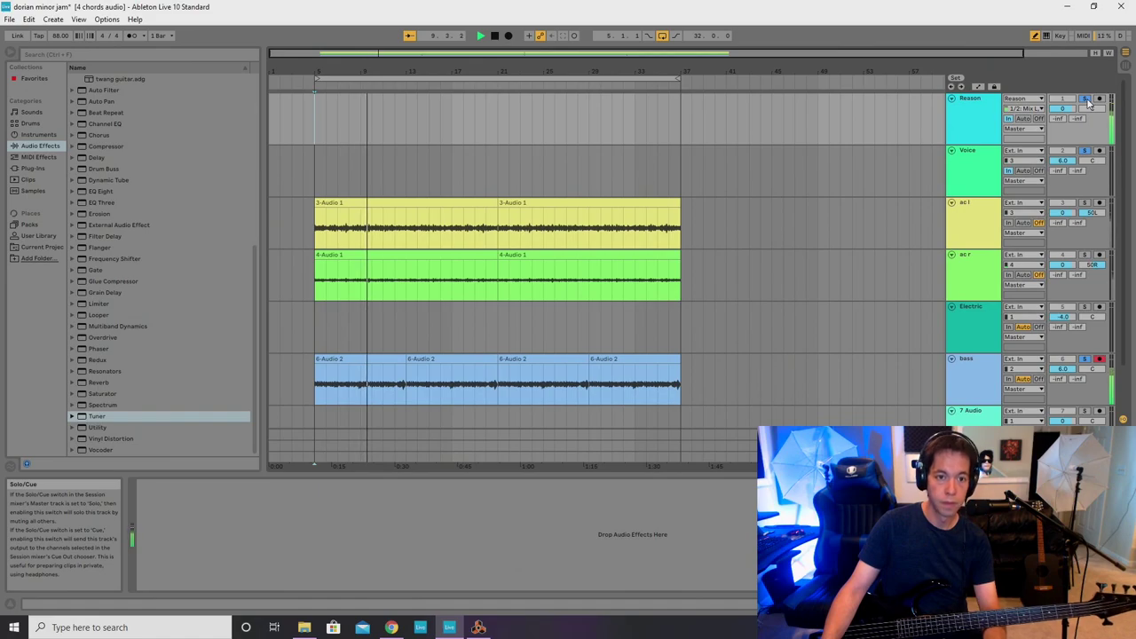
Switch back to Reason, open the joined eight-bar clip, and follow its kick notes during playback through bar 12.
left_click(478, 627)
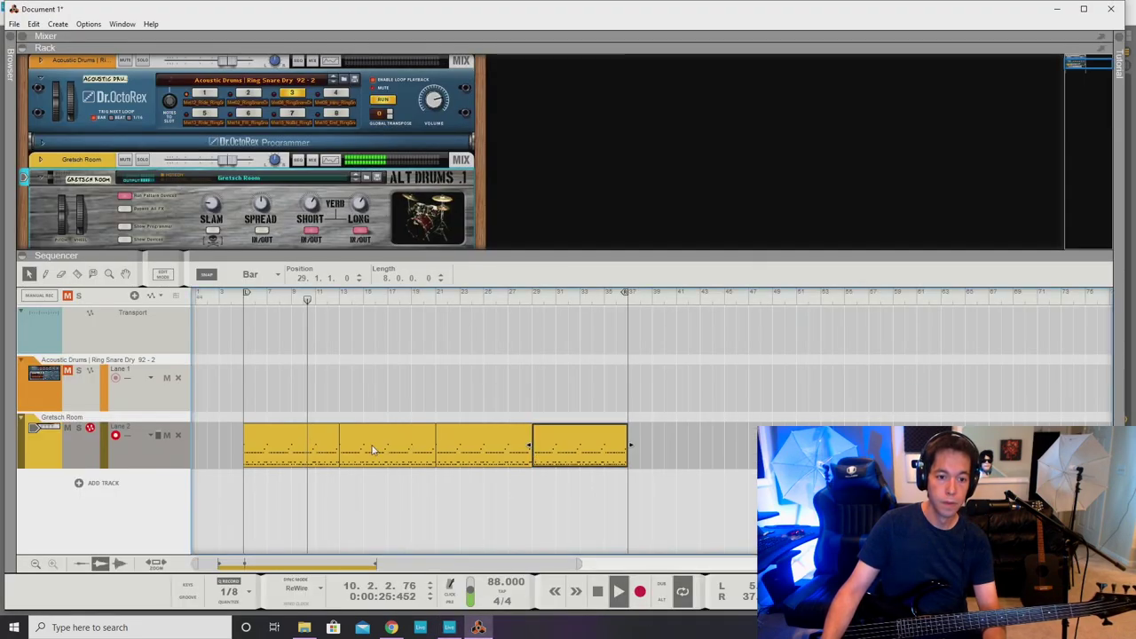
double_click(304, 456)
scroll(681, 435, "down", 3)
scroll(682, 435, "up", 2)
scroll(682, 436, "right", 1)
scroll(681, 436, "down", 1)
scroll(681, 435, "up", 1)
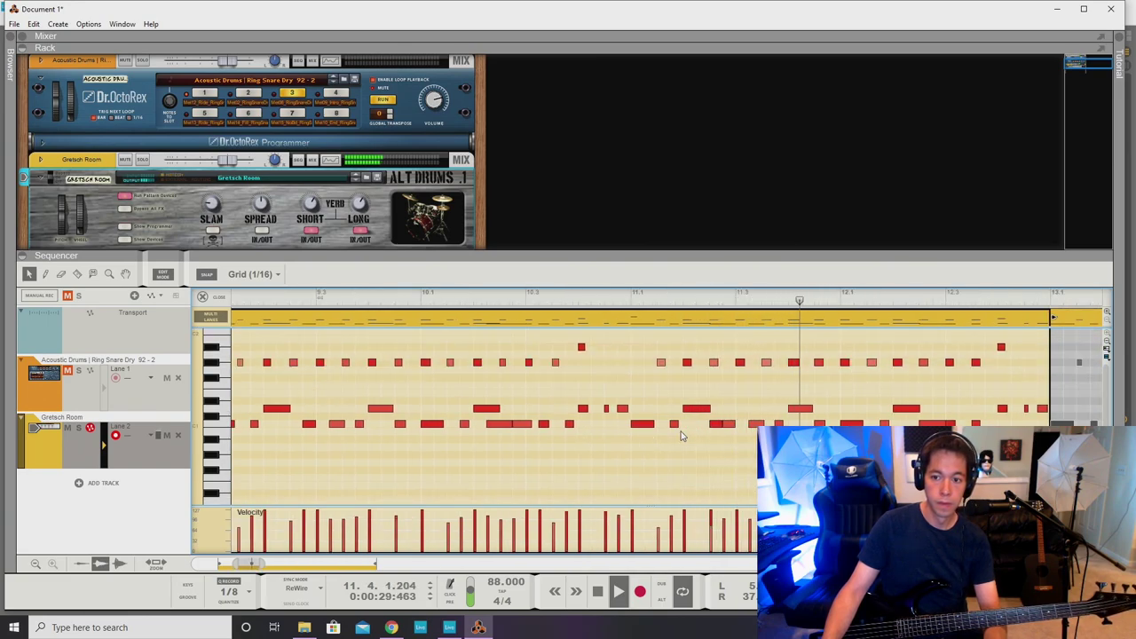
scroll(682, 436, "right", 4)
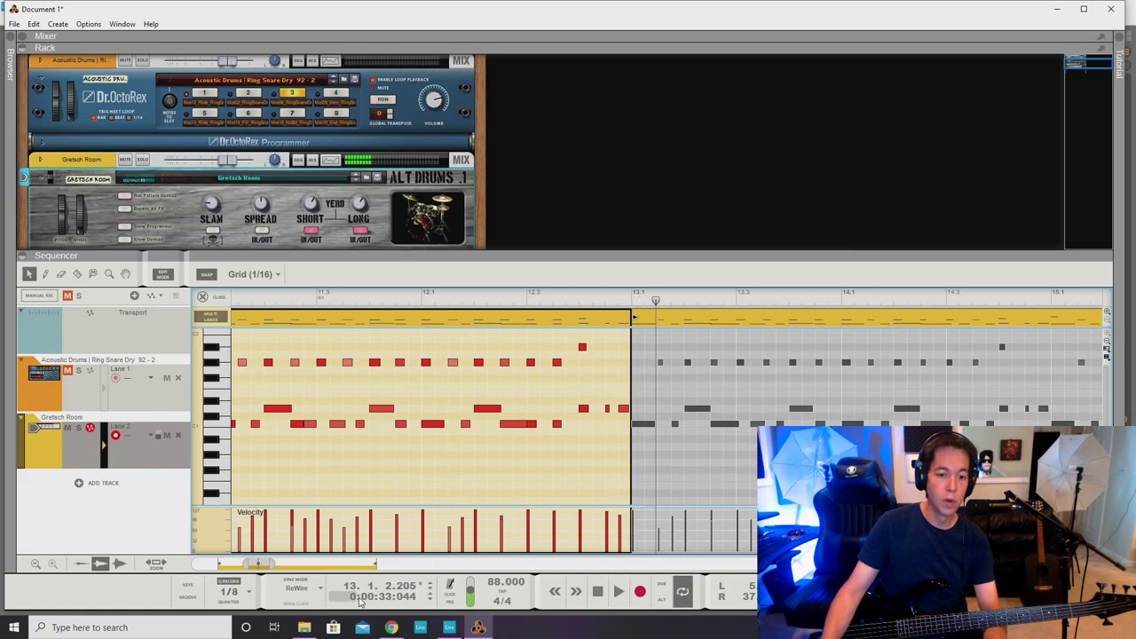
Switch to Ableton Live, mark the bass loop from bar 5 to bar 13, and unsolo the Reason, Voice and bass tracks.
left_click(449, 628)
left_click(406, 383)
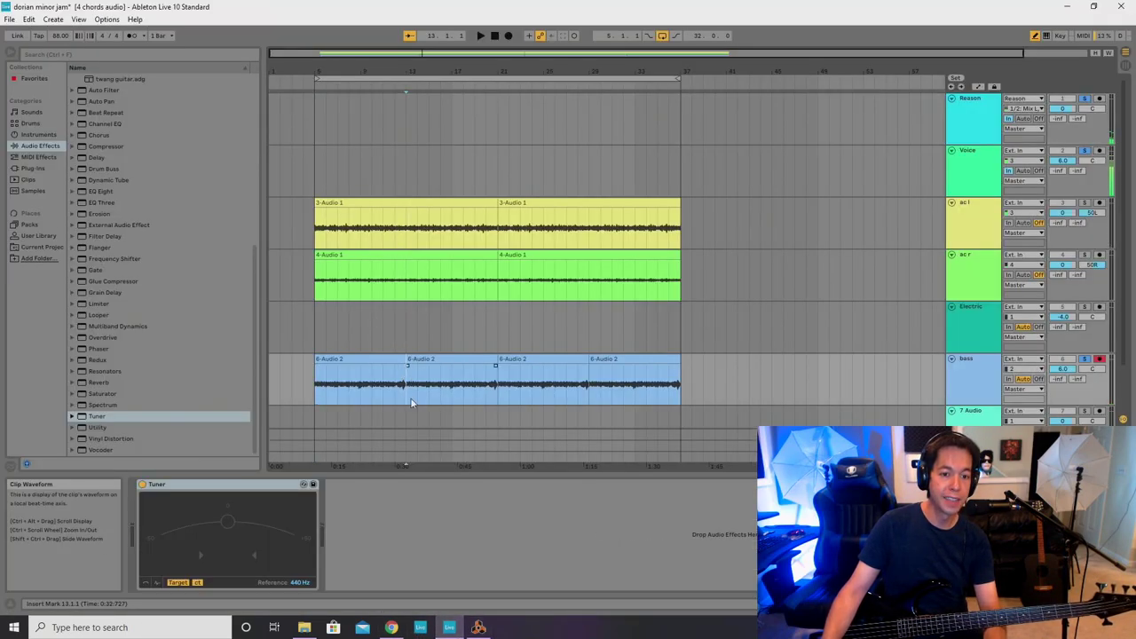
left_click_drag(406, 404, 315, 393)
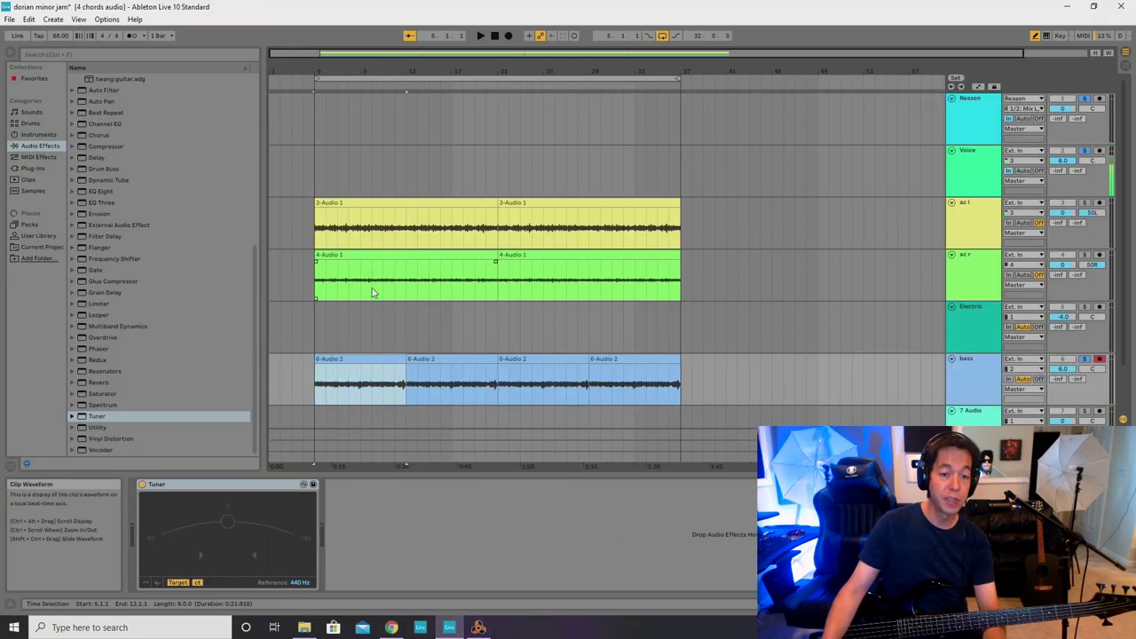
left_click(408, 291)
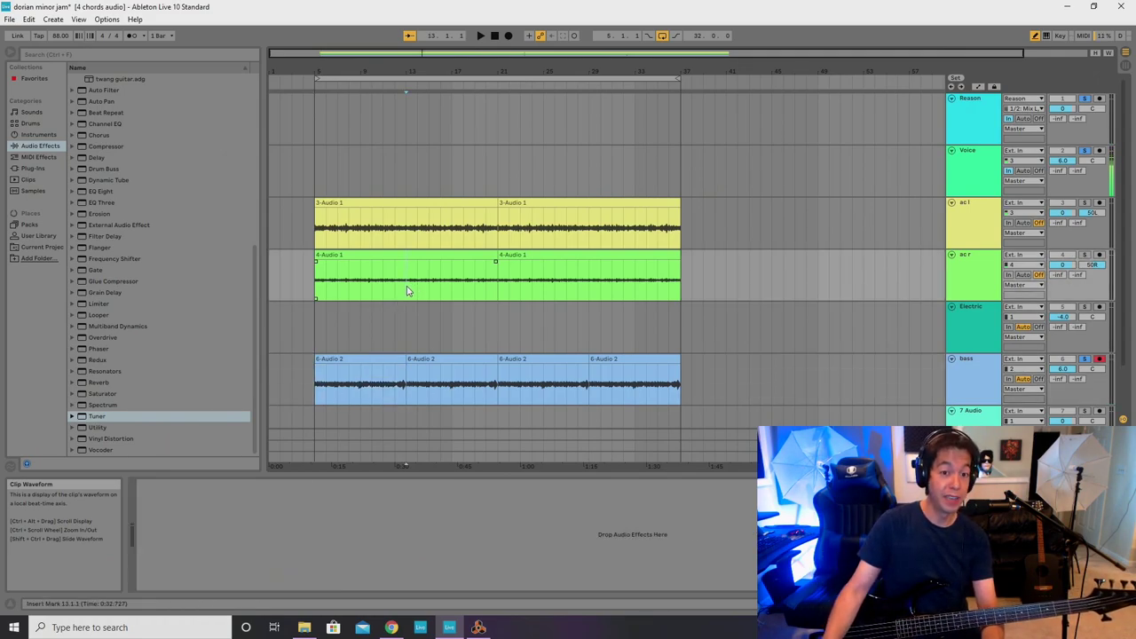
left_click(409, 241)
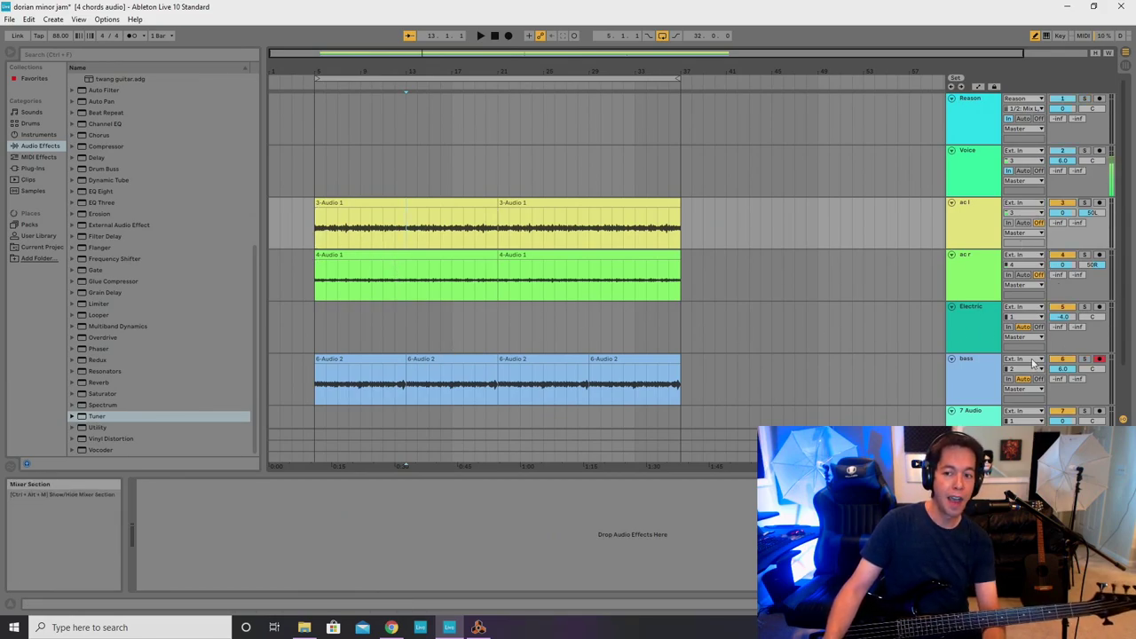
Play the full arrangement from bar 5 and fold the ac l, ac r, Electric, bass, Voice and Reason tracks.
left_click(319, 289)
key("space")
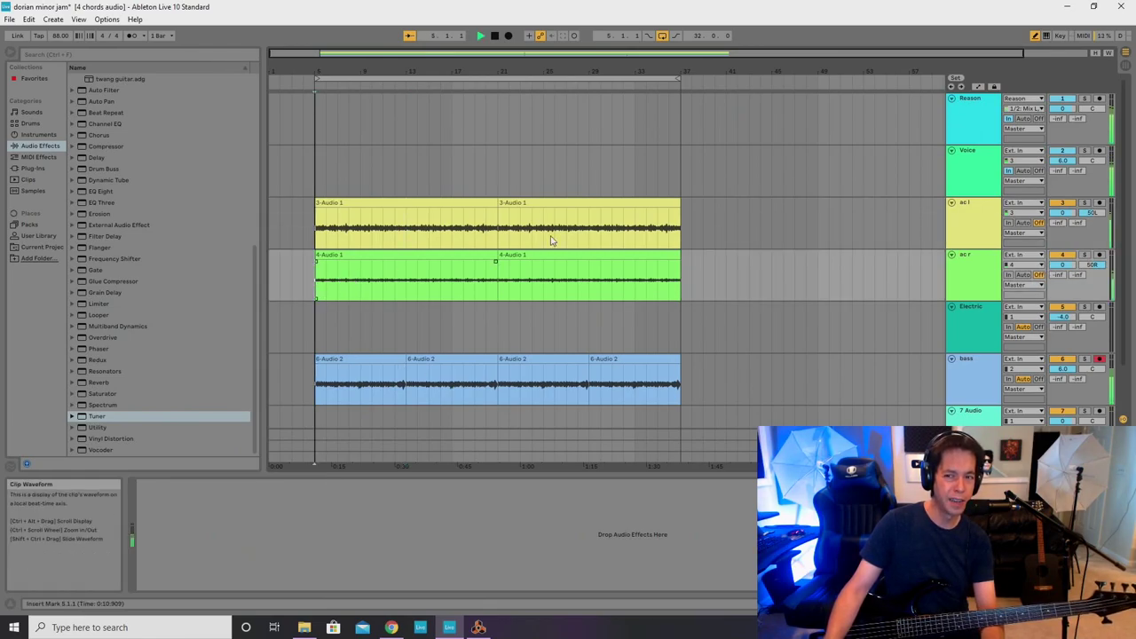
left_click(951, 203)
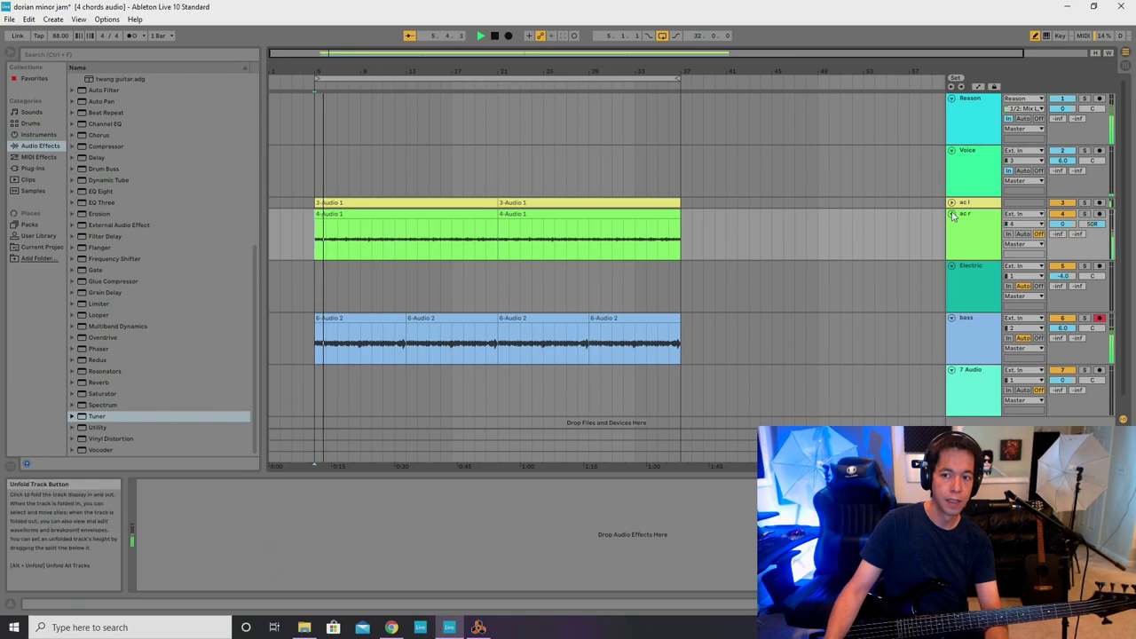
left_click(953, 214)
left_click(952, 225)
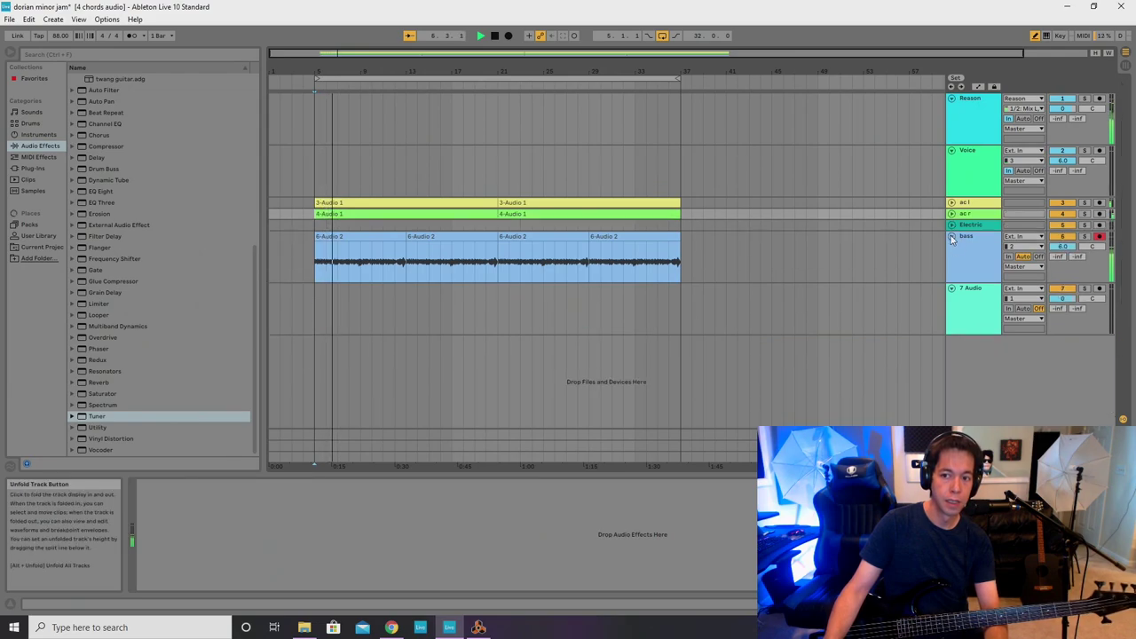
left_click(951, 236)
left_click(951, 150)
left_click(953, 99)
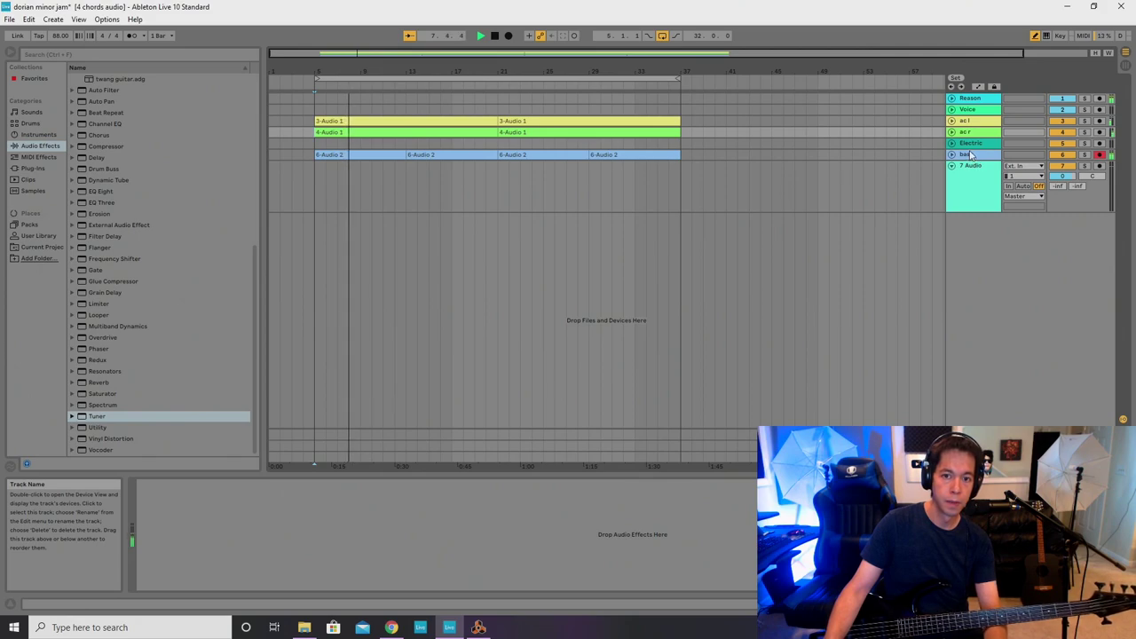
Set the bass track's volume to 3.0 dB in Session View, return to Arrangement View and stop playback.
left_click(967, 154)
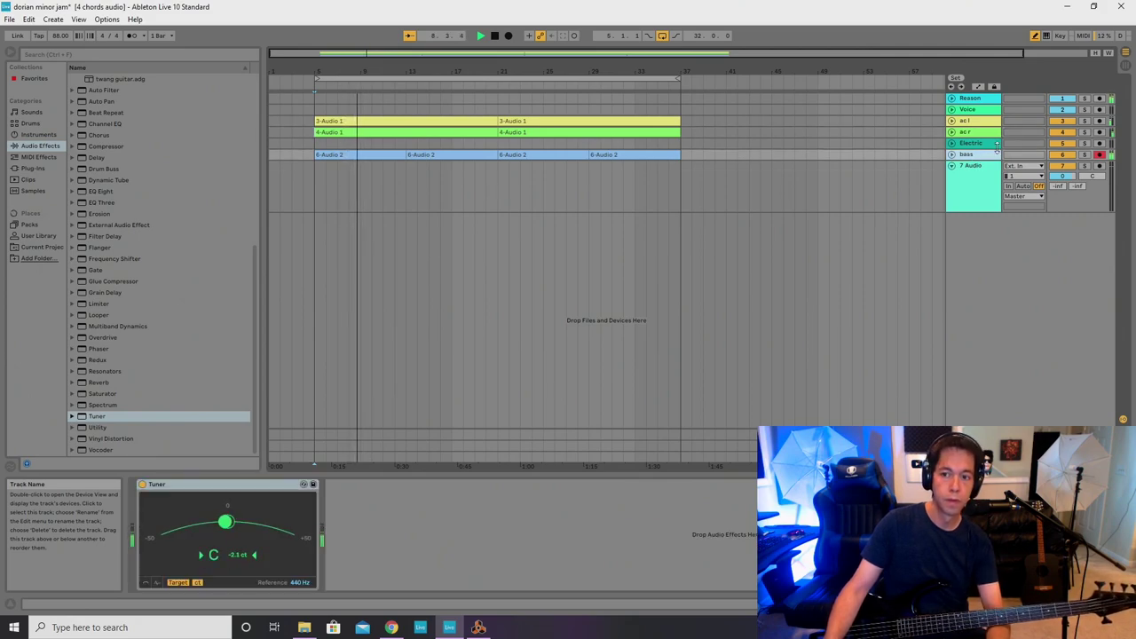
key("Tab")
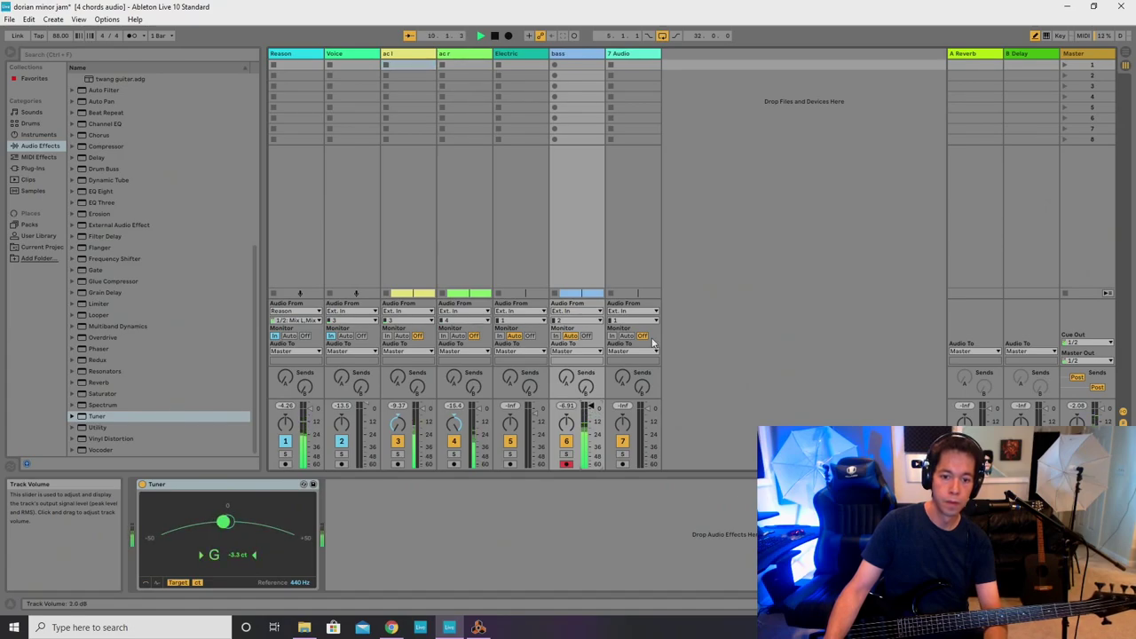
left_click(1125, 59)
key("space")
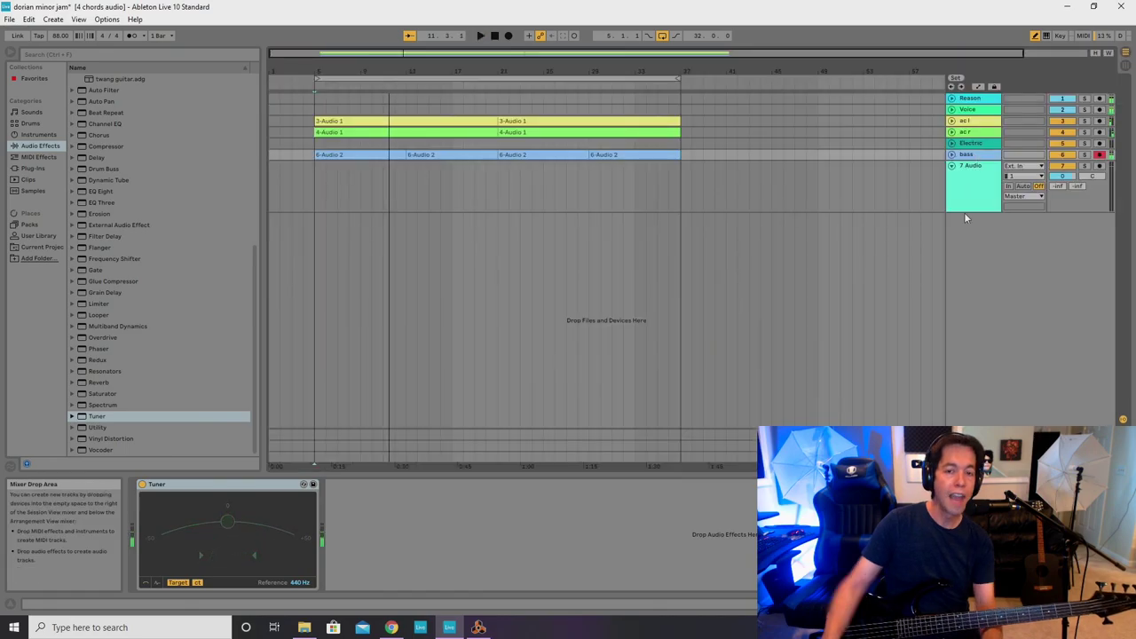
Add a new audio track below 7 Audio and arm 7 Audio for recording.
left_click(978, 191)
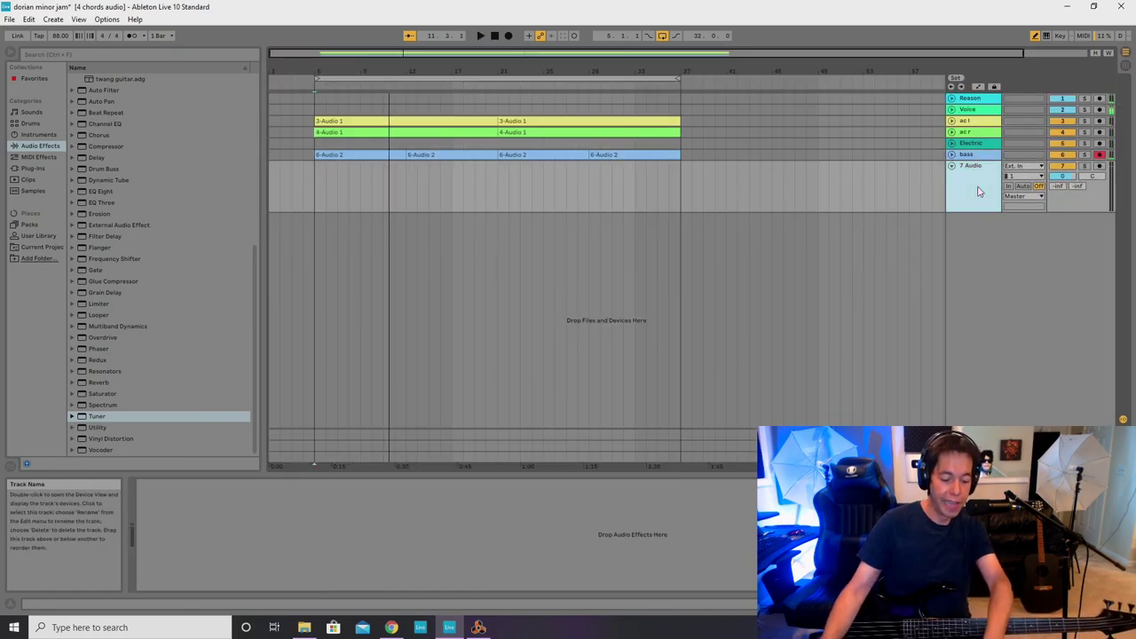
key("ctrl+t")
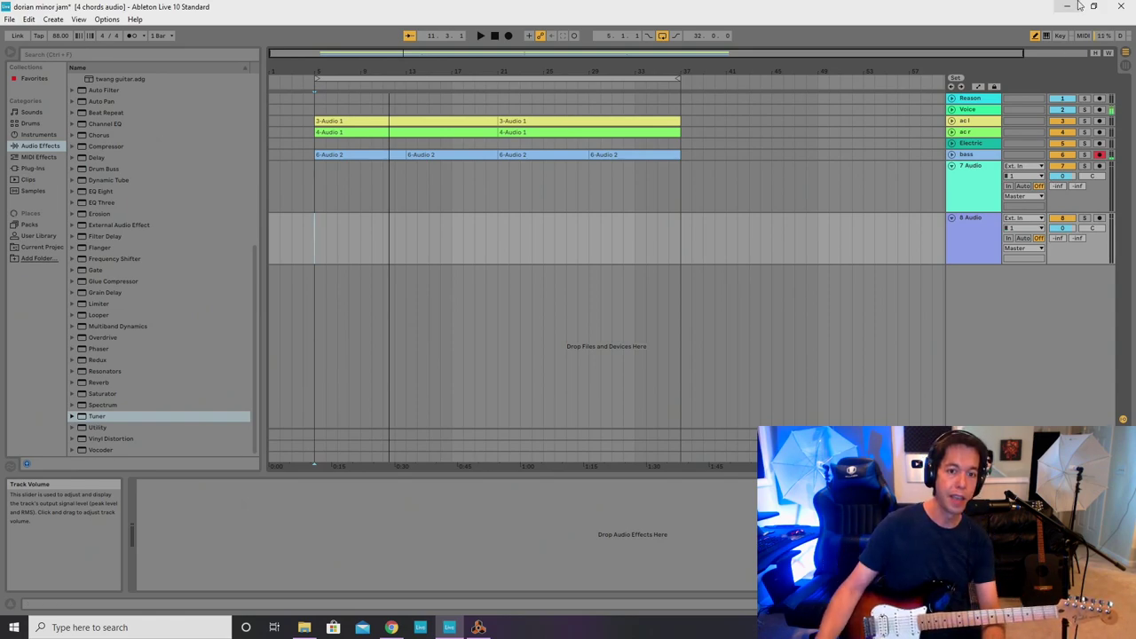
left_click(1099, 167)
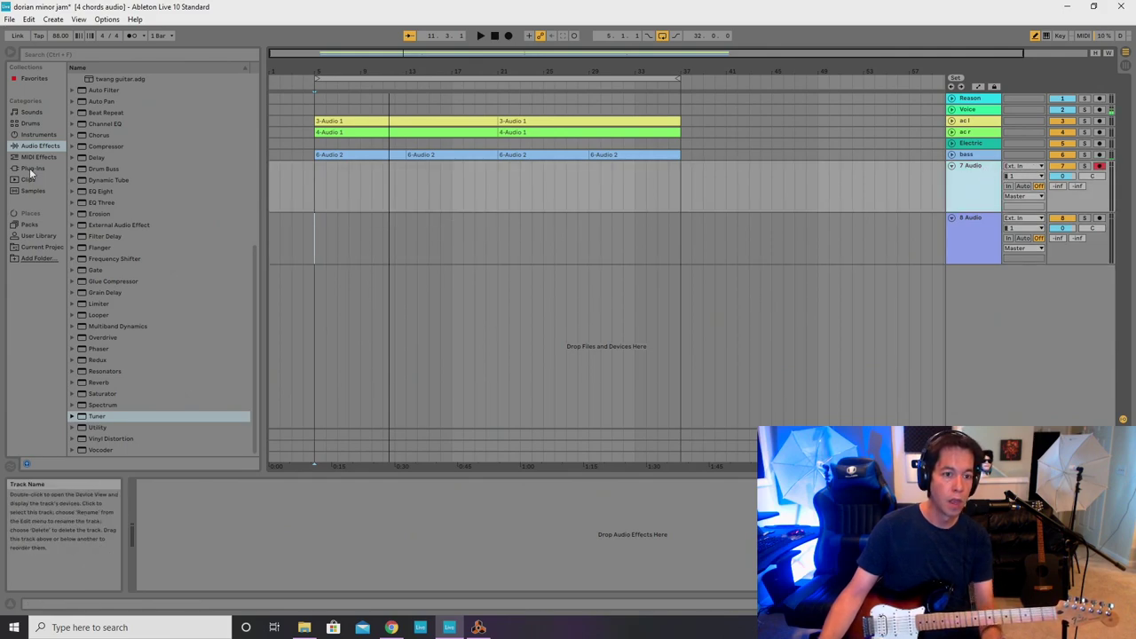
Load the twang guitar.adg effect rack onto 7 Audio and close its NadIR and Le456 plug-in windows.
left_click_drag(254, 279, 241, 205)
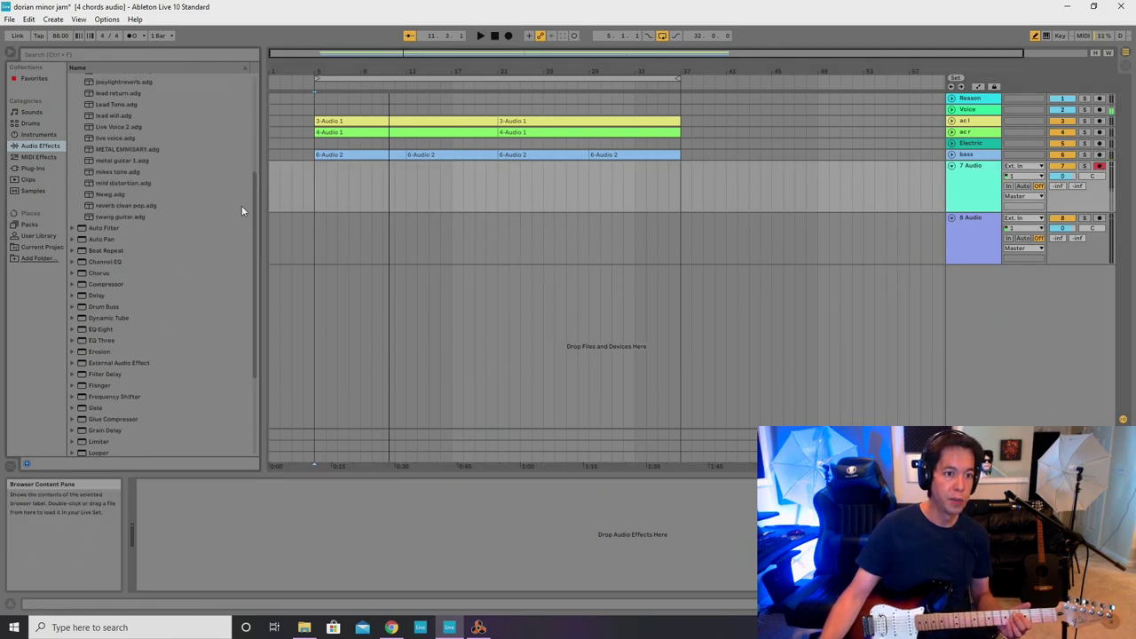
double_click(123, 216)
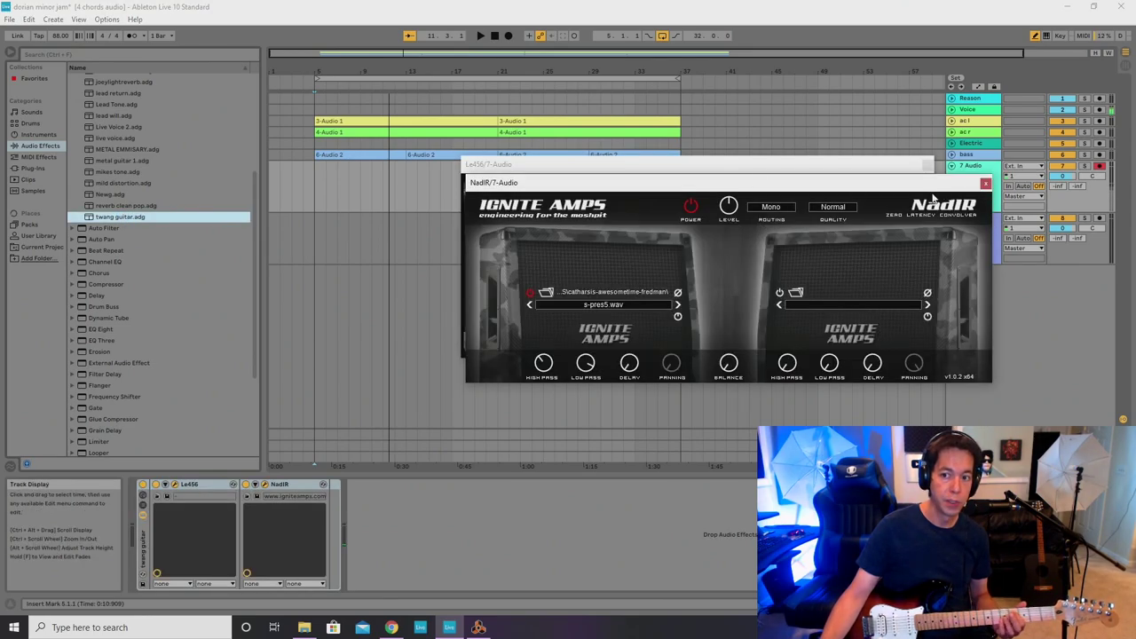
left_click(985, 184)
left_click(928, 165)
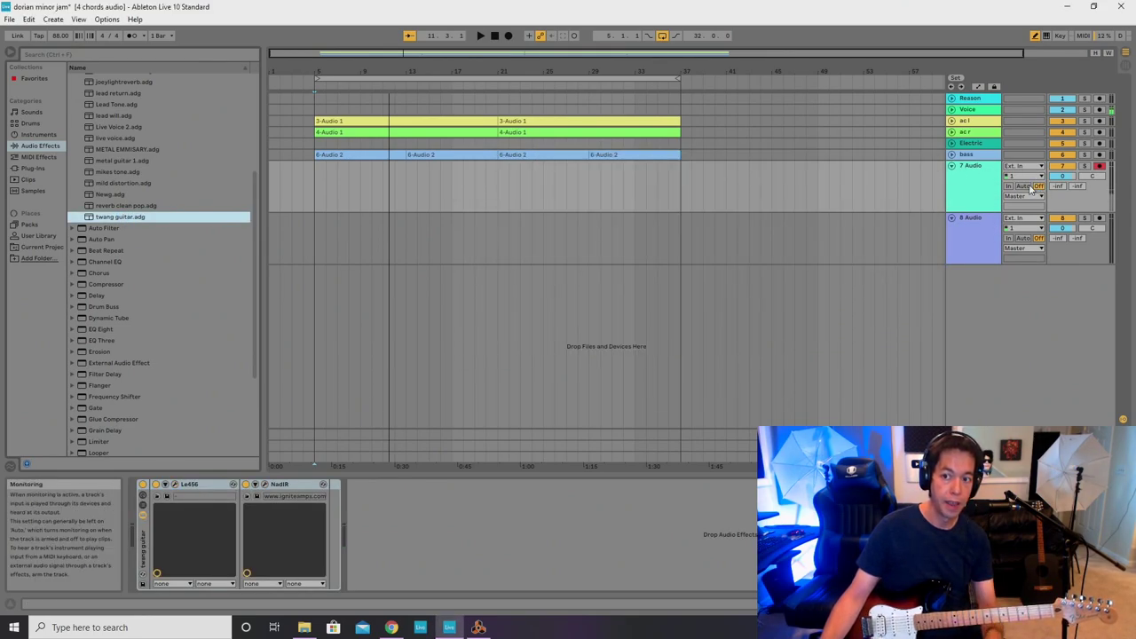
Set the input monitoring of 7 Audio to In.
left_click(1027, 178)
left_click(896, 190)
left_click(1008, 187)
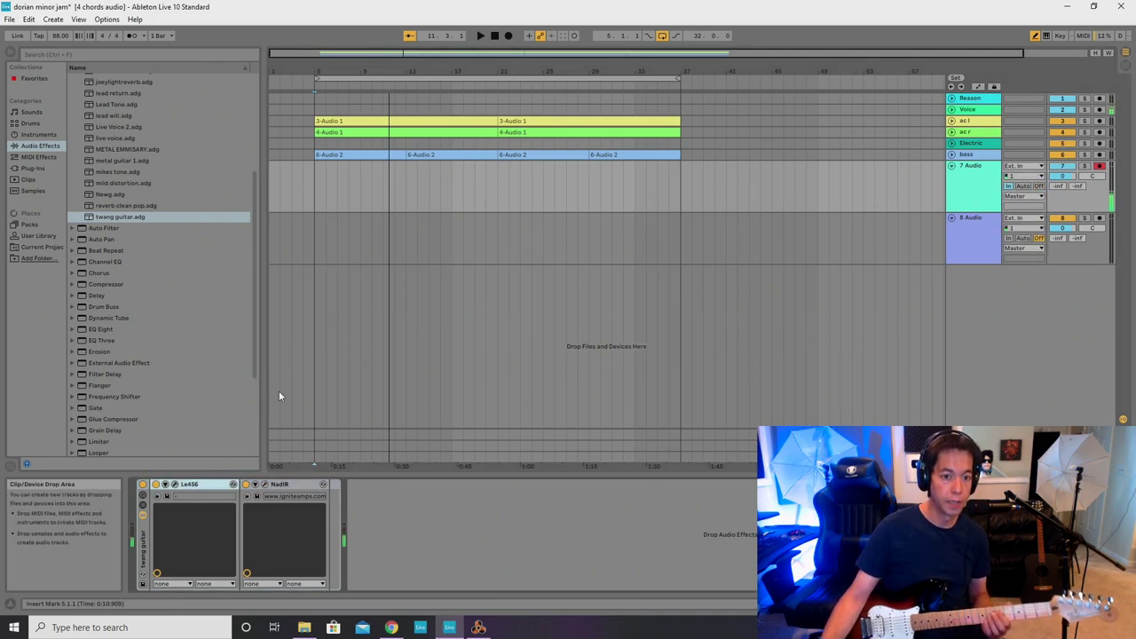
View the Le456 amp on 7 Audio and set NadIR's first cabinet impulse to s-preshigh.wav, closing both windows.
left_click(174, 485)
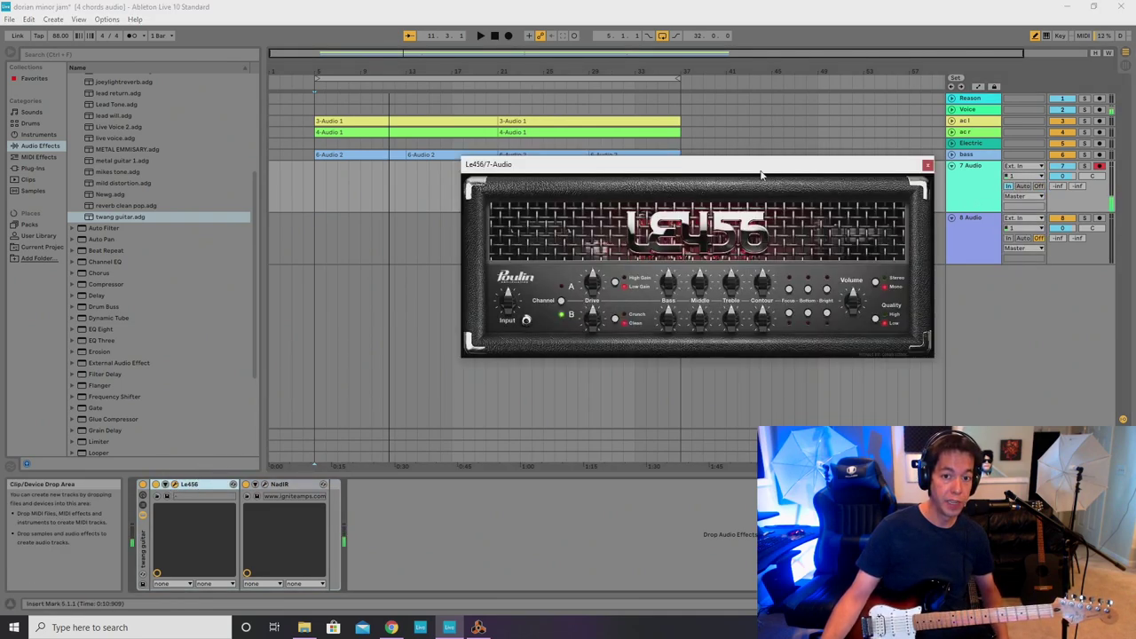
left_click(931, 169)
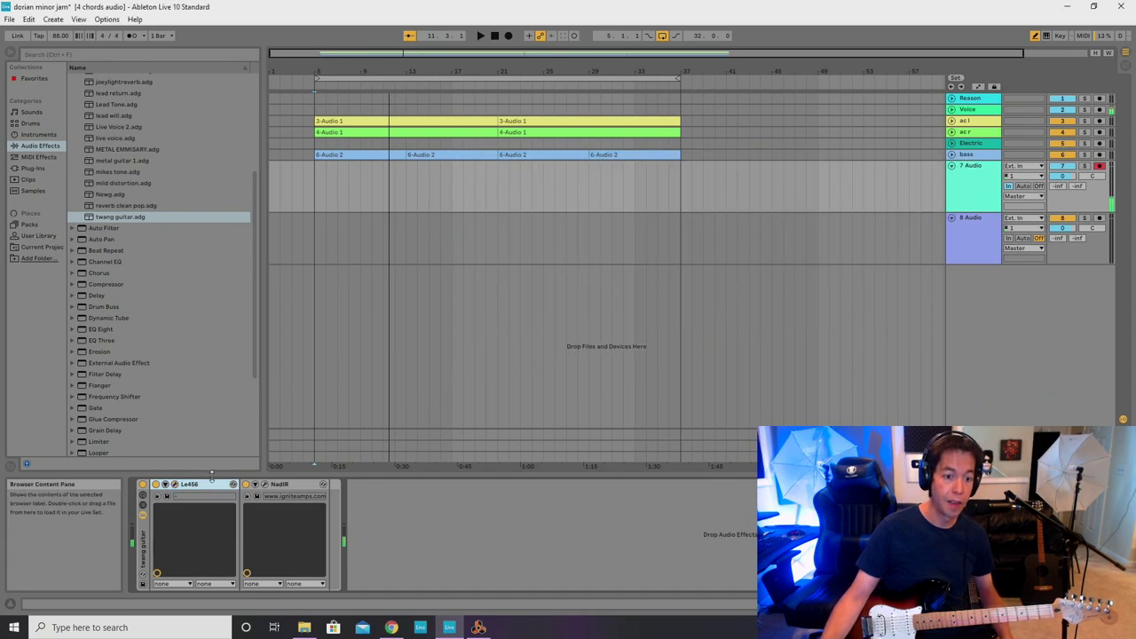
left_click(264, 484)
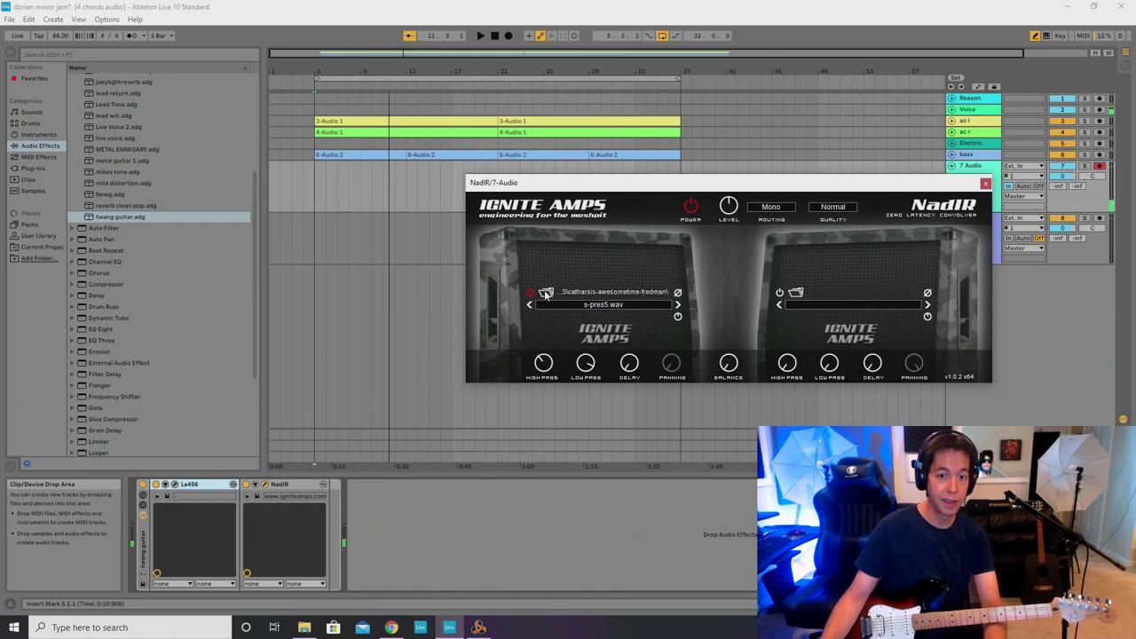
left_click(679, 304)
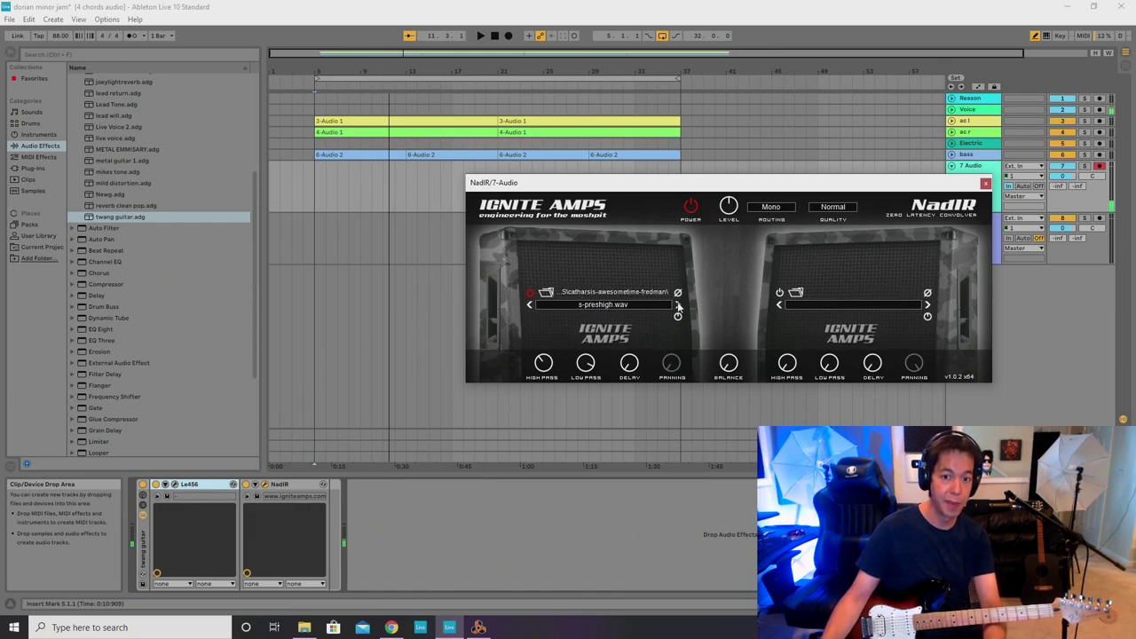
left_click(985, 183)
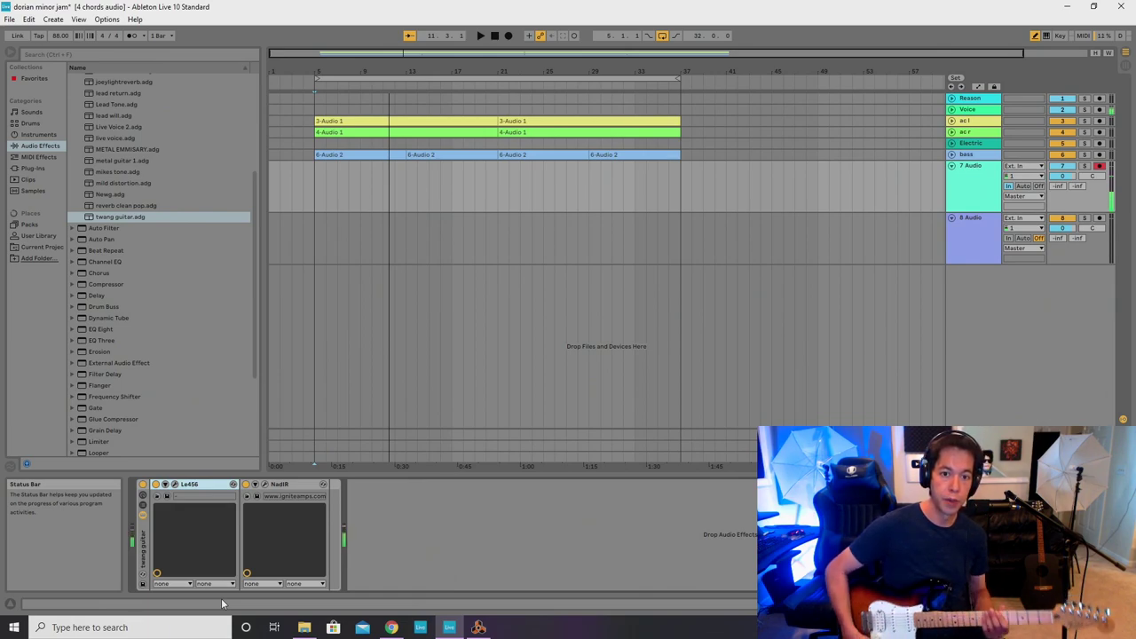
Add a Tuner after NadIR on 7 Audio and set the track's volume to -5.3 dB in Session View, returning to Arrangement View.
left_click(315, 192)
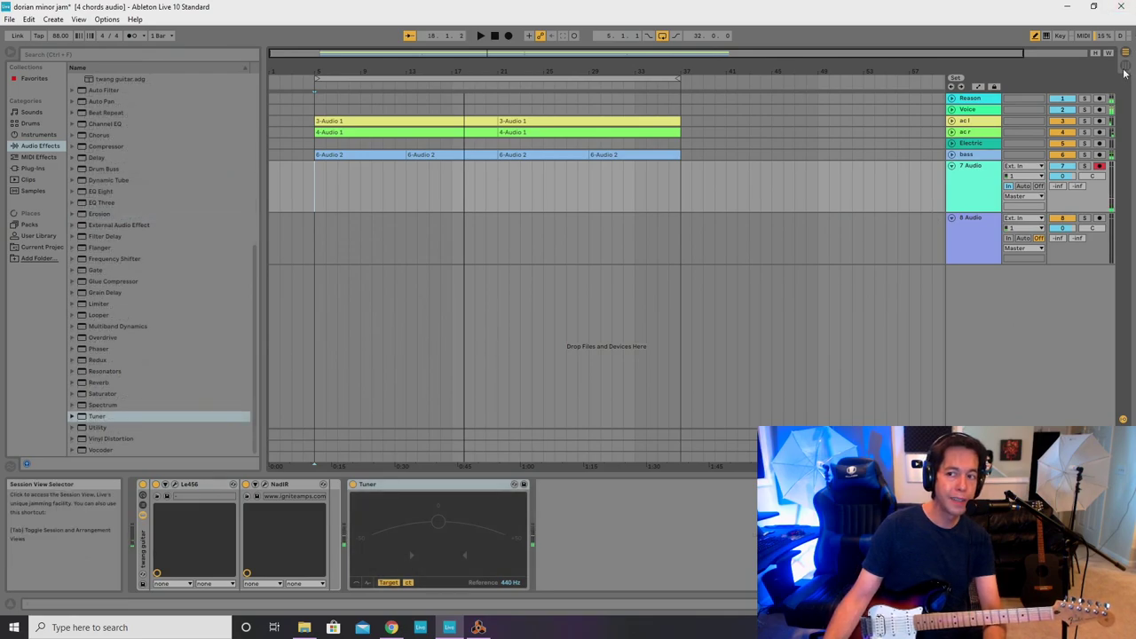
left_click(1126, 67)
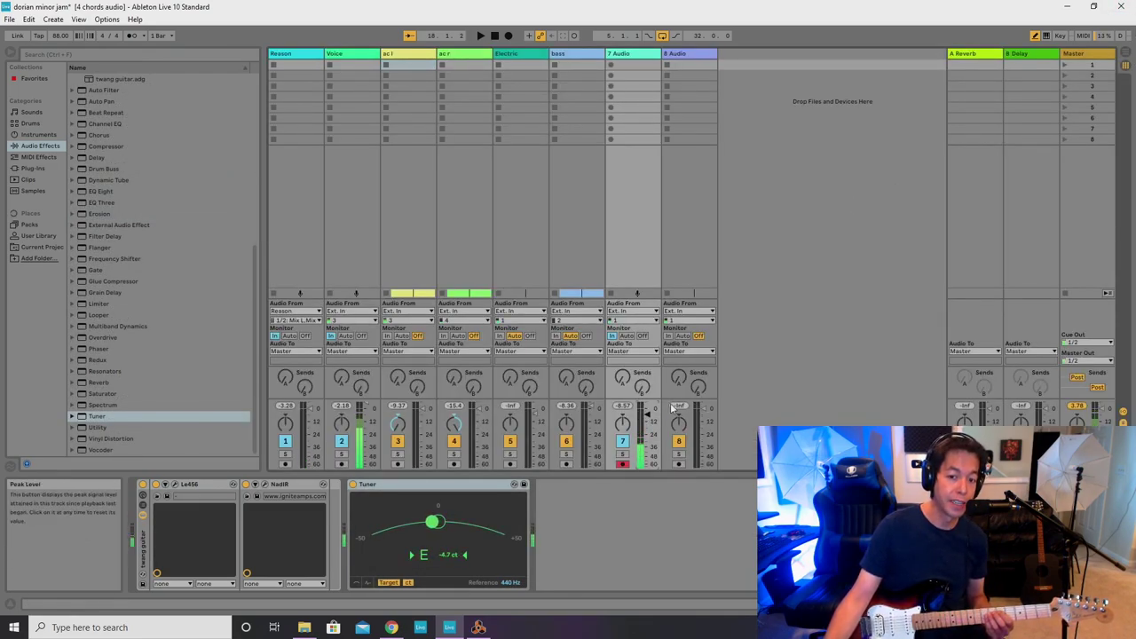
key("Tab")
Play the arrangement from bar 5 to bar 17 to audition the twang guitar tone against the mix.
key("space")
key("space")
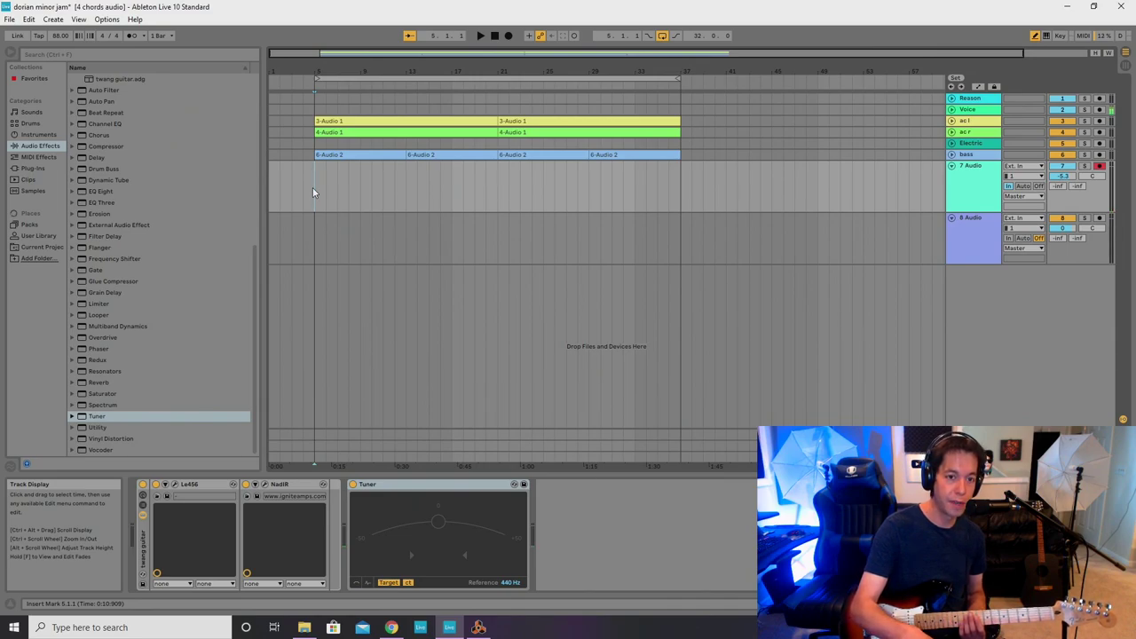
key("space")
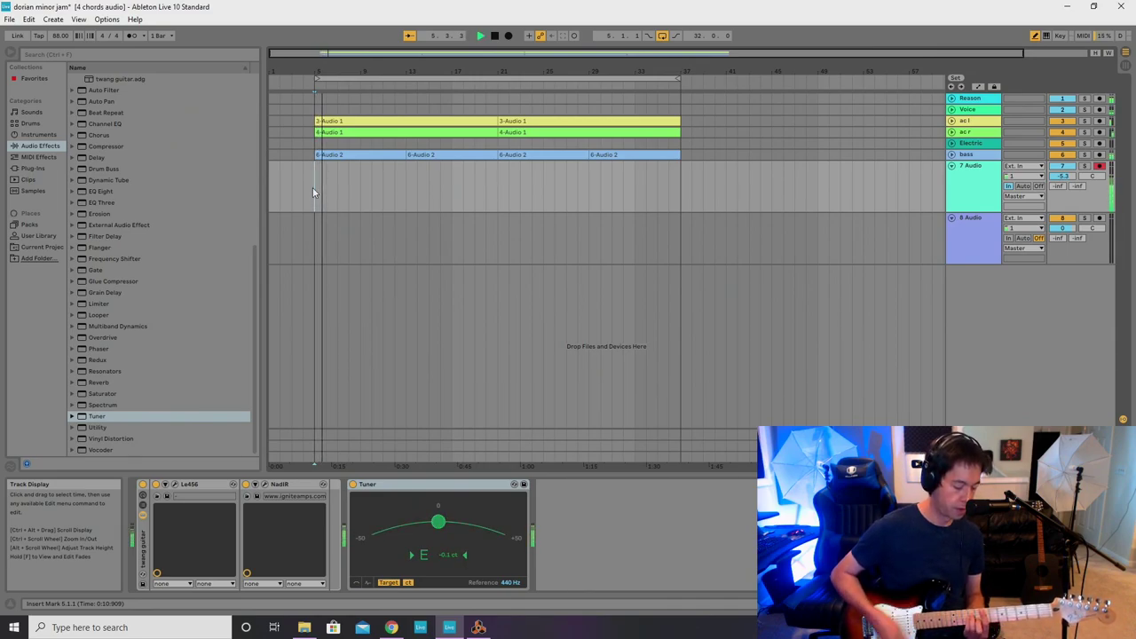
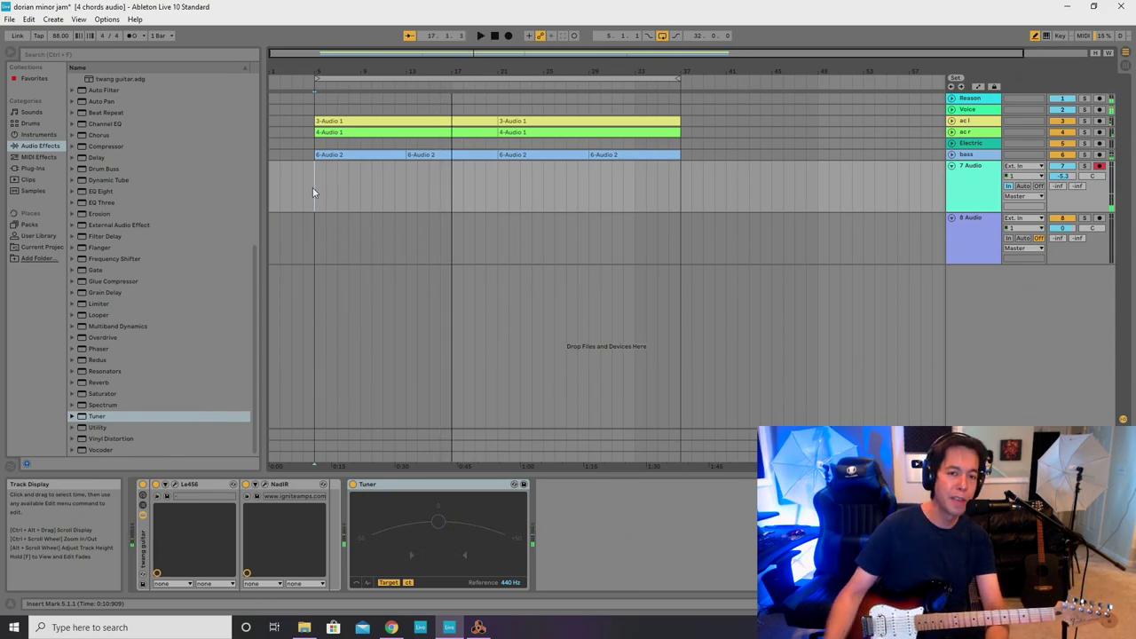
Duplicate 7 Audio together with its devices and settings and arm the copy, 8 Audio, for recording.
left_click(980, 181)
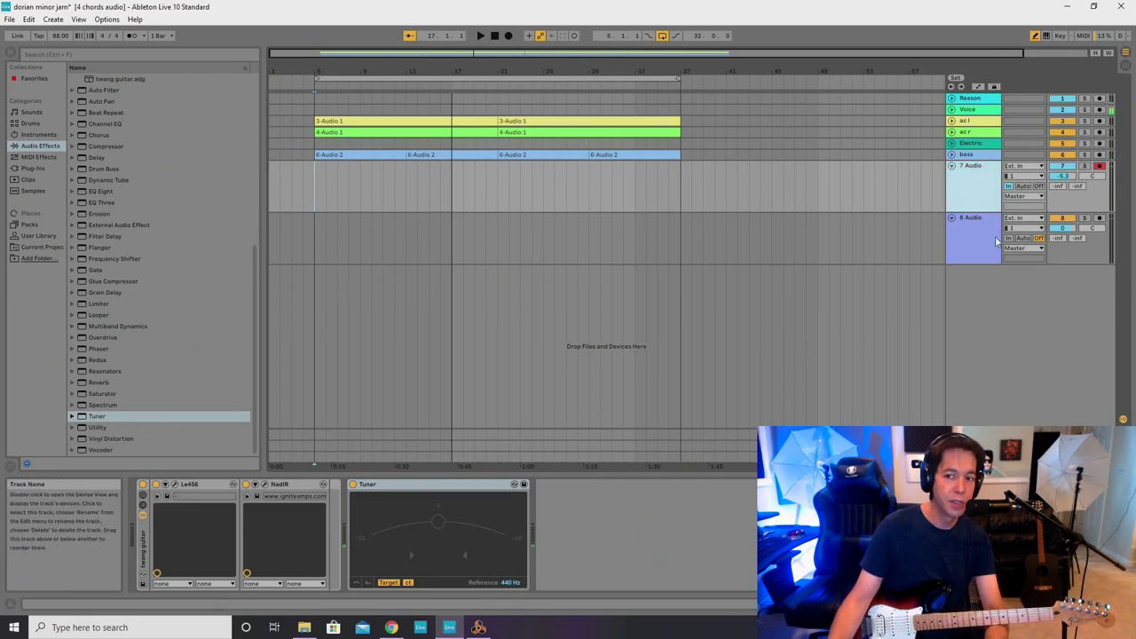
left_click(984, 229)
left_click(978, 177)
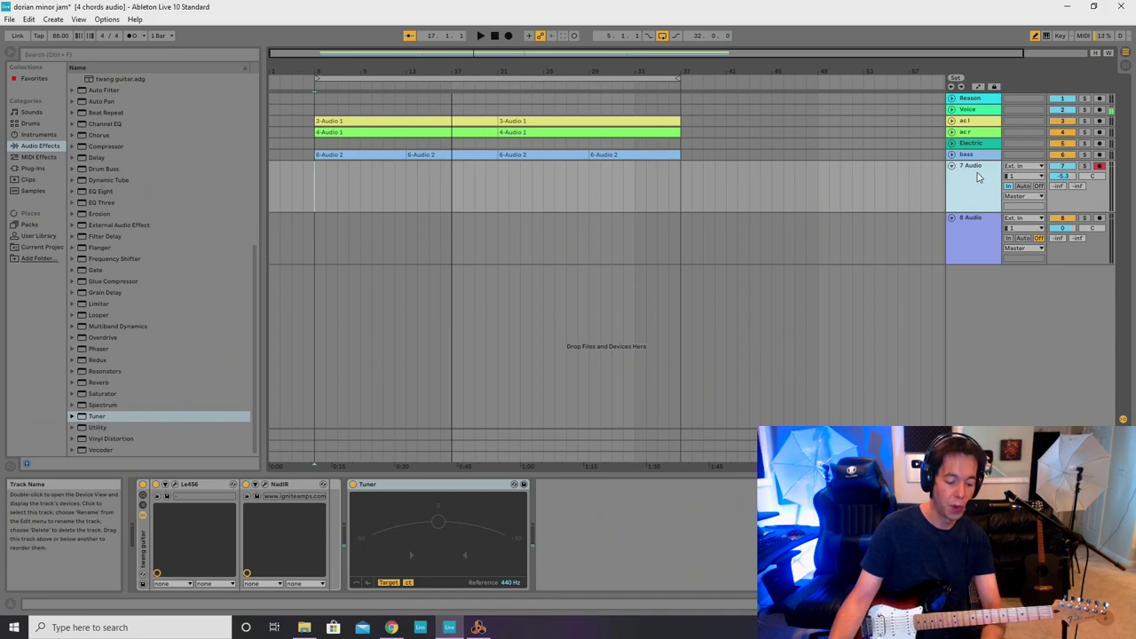
key("ctrl+t")
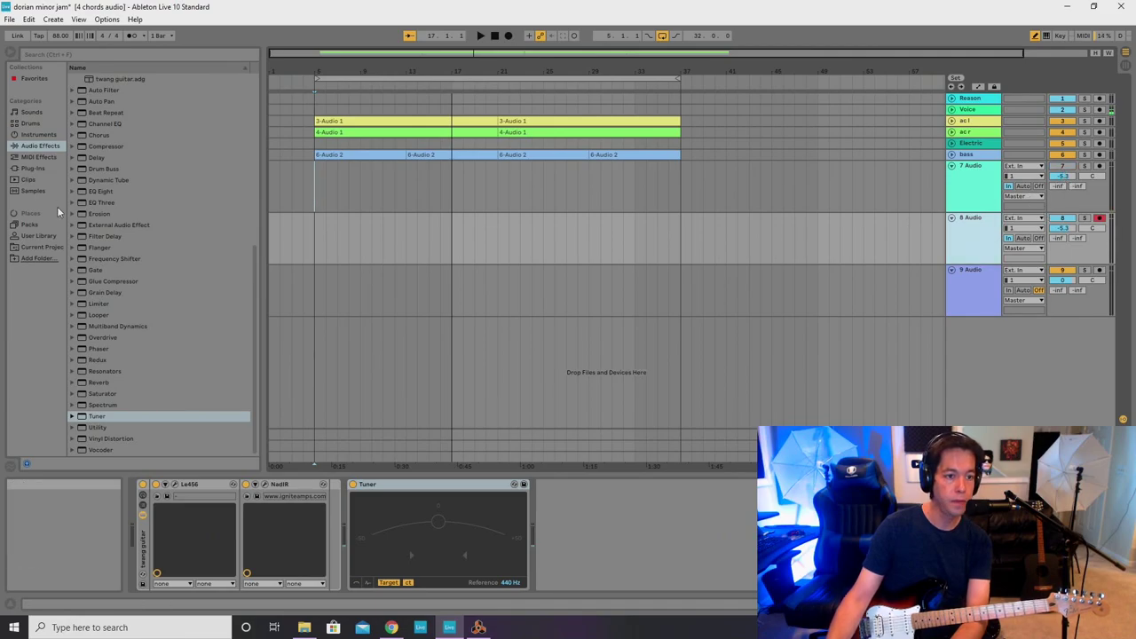
Load the mikes tone.adg rack onto 8 Audio and delete the track's twang guitar rack and Tuner.
scroll(89, 178, "up", 5)
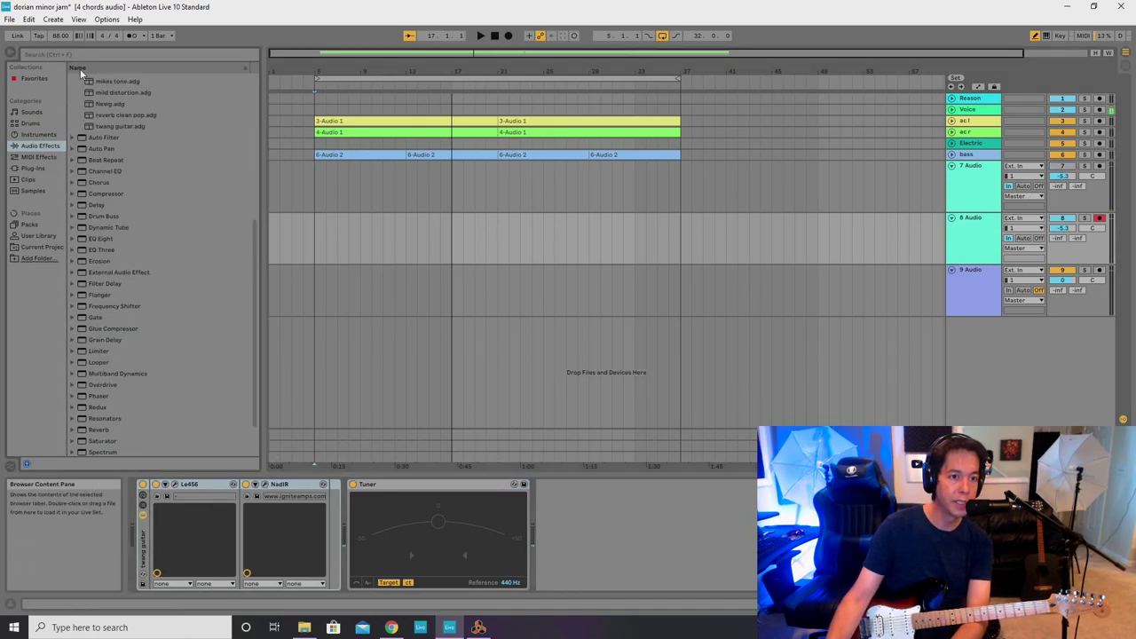
double_click(103, 154)
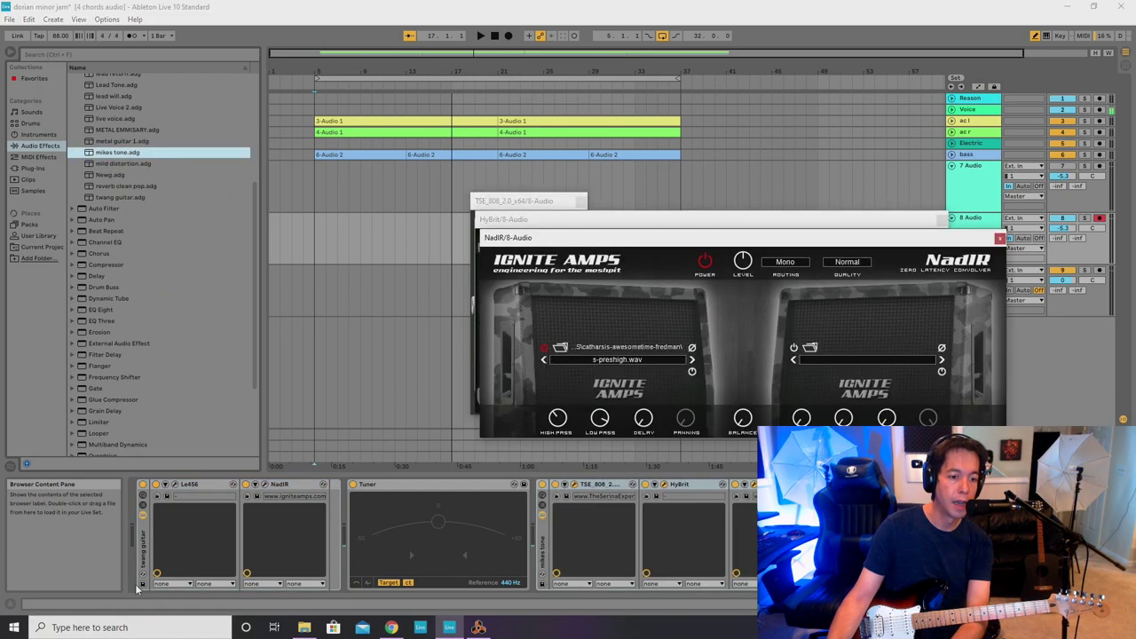
left_click(203, 490)
key("Delete")
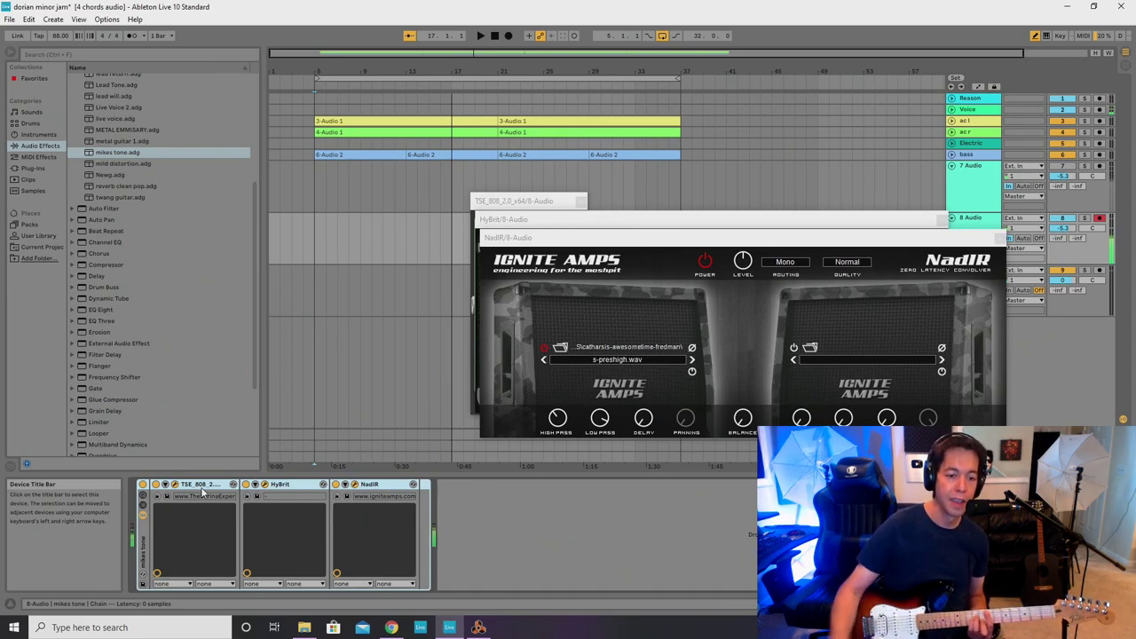
View the HyBrit amp and TSE808 pedal settings on 8 Audio and close all three plug-in windows.
left_click(573, 224)
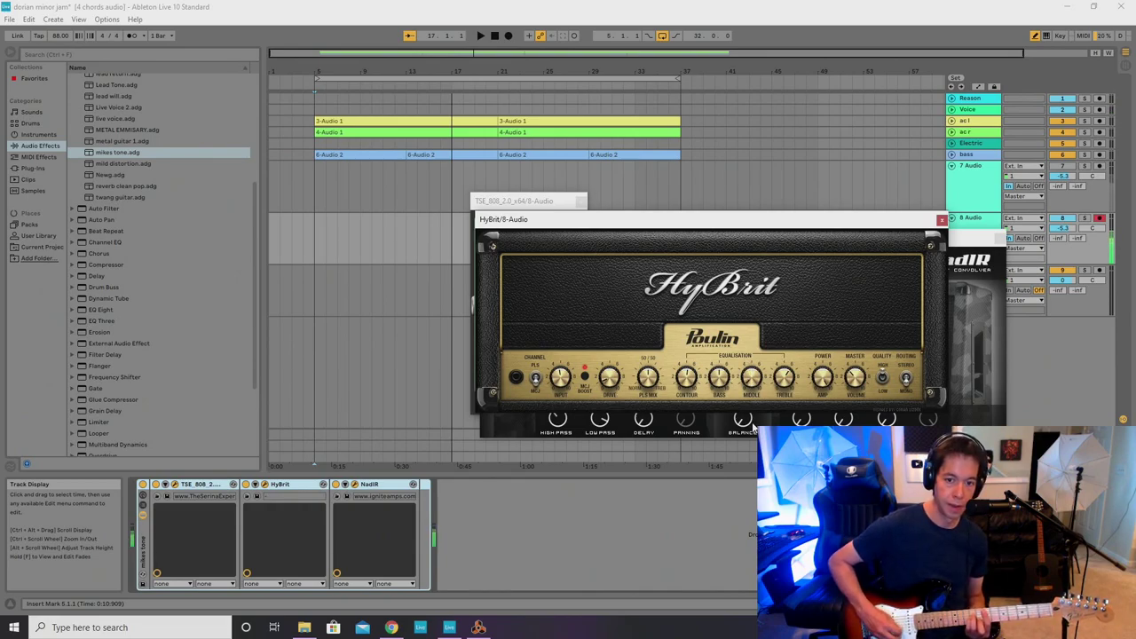
left_click(535, 204)
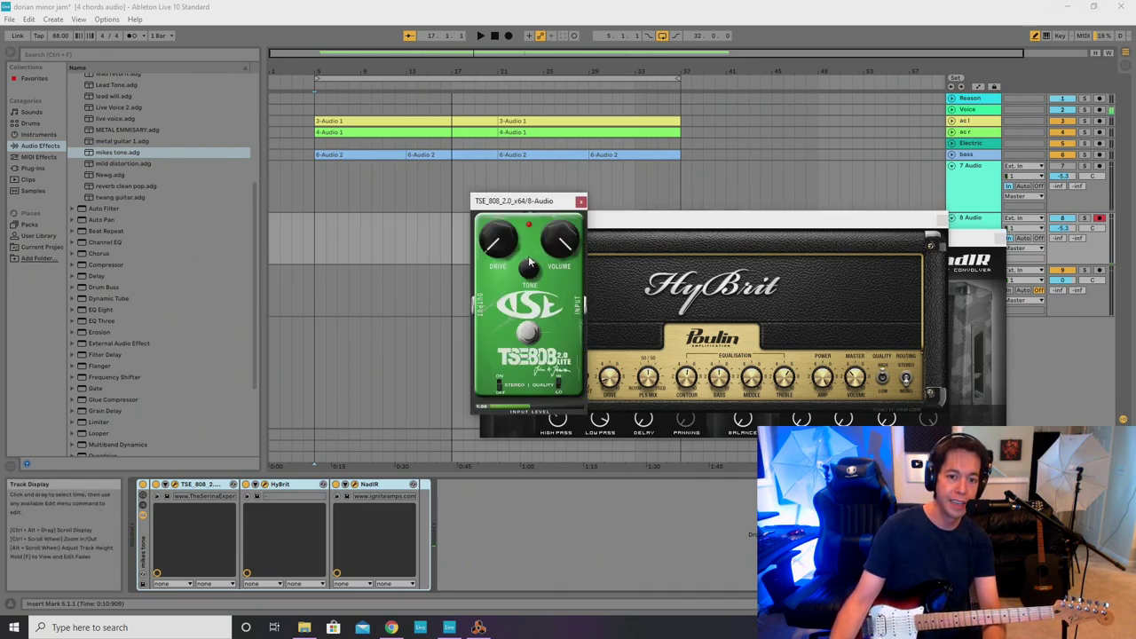
left_click(578, 200)
left_click(941, 221)
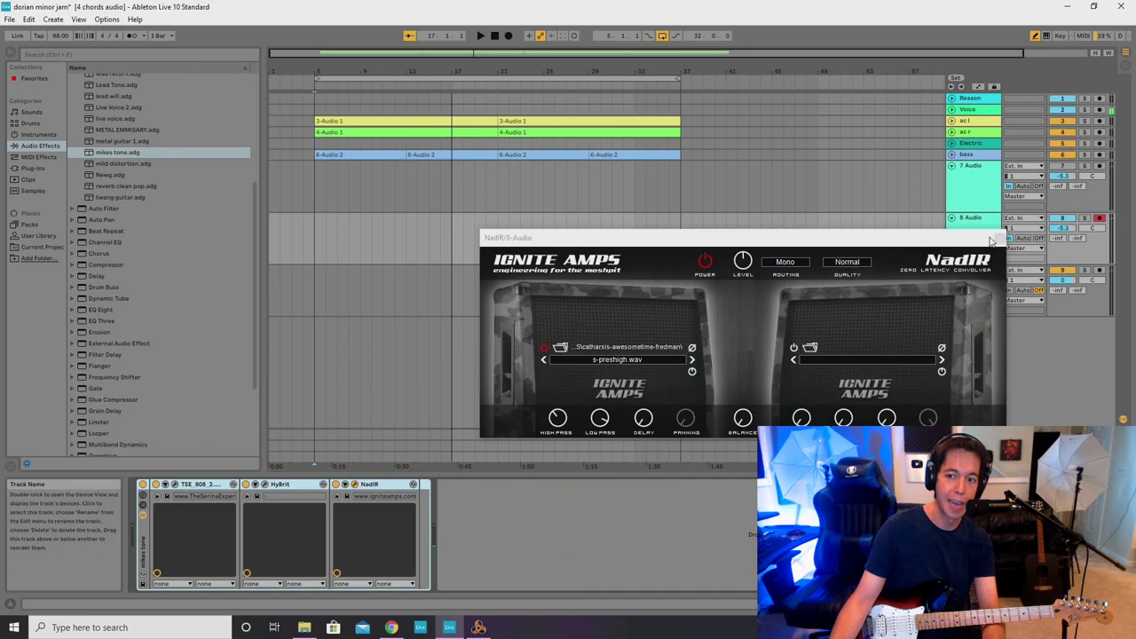
left_click(997, 238)
Turn on the metronome and play the arrangement from bar 4 to bar 13 to audition the lead guitar tone.
left_click(318, 181)
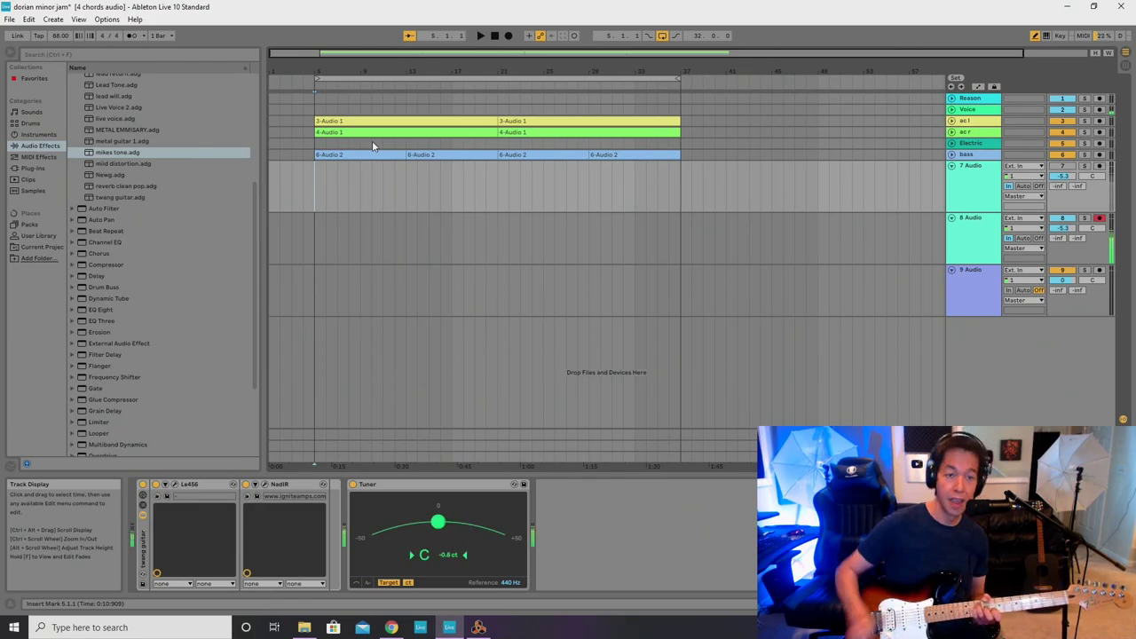
left_click(303, 188)
key("space")
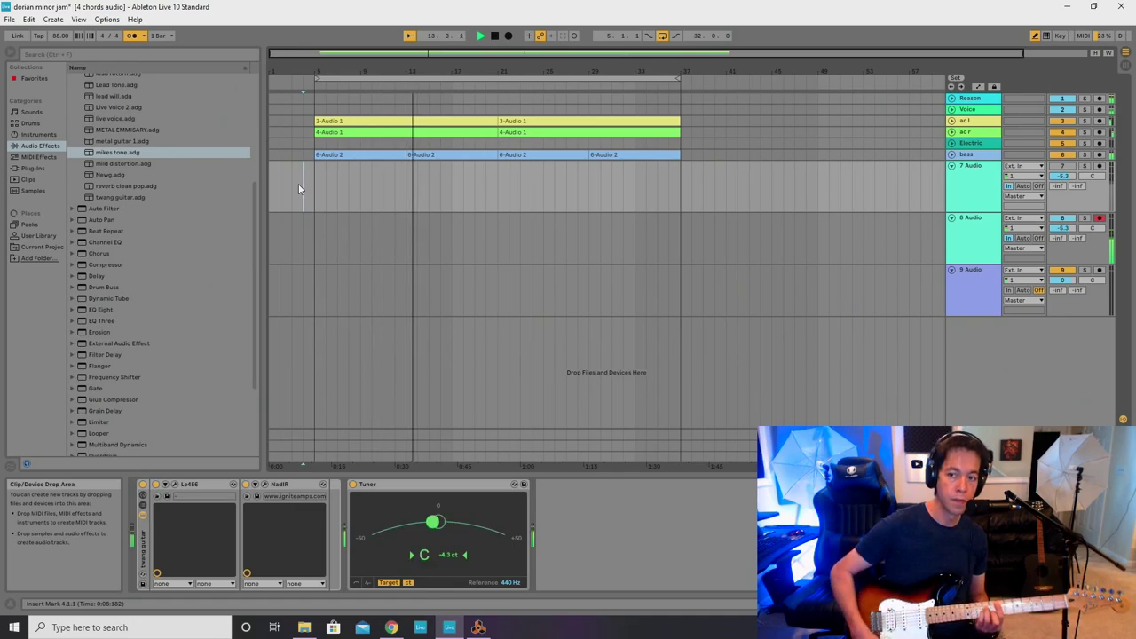
key("space")
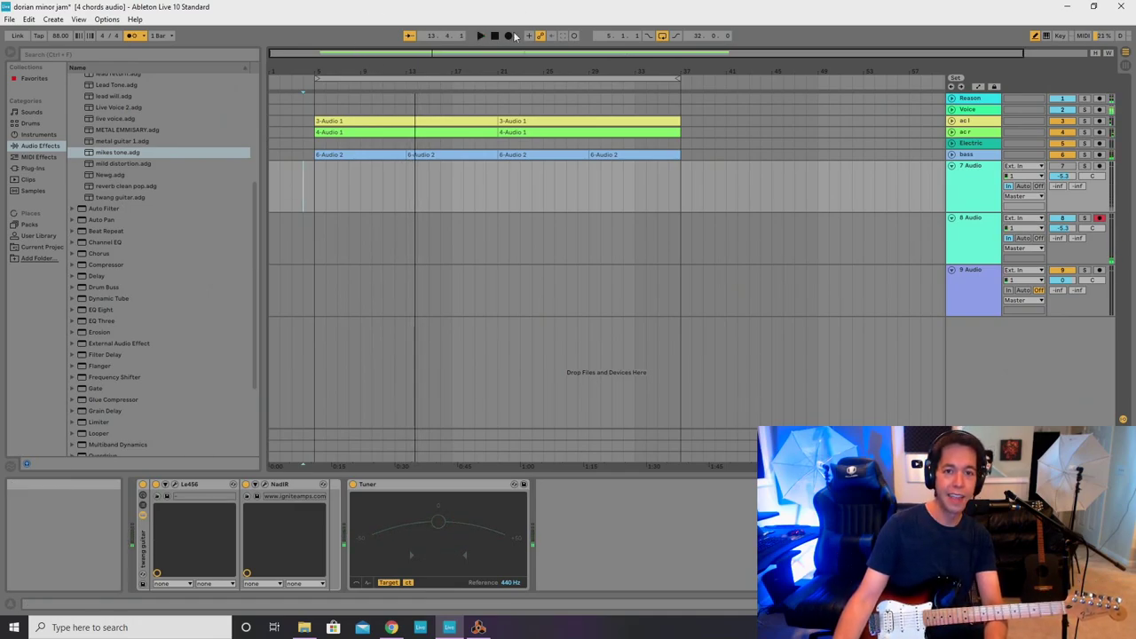
Record a very short test take on 8 Audio from bar 4 and inspect the resulting clip up close.
left_click(509, 37)
key("space")
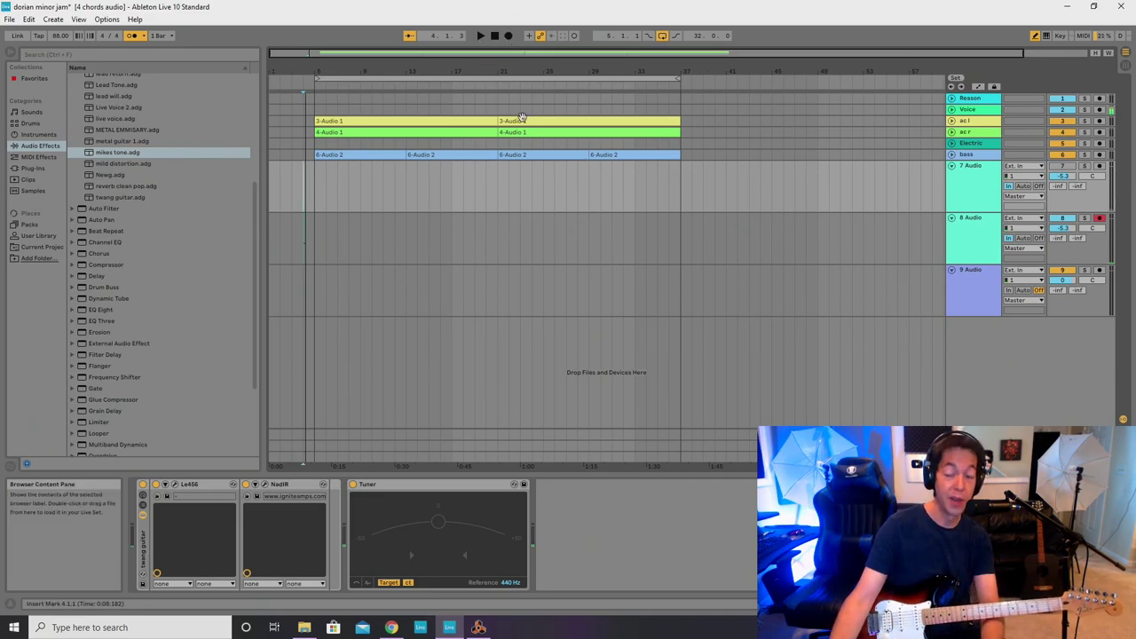
left_click_drag(336, 70, 333, 98)
left_click(328, 247)
left_click(324, 246)
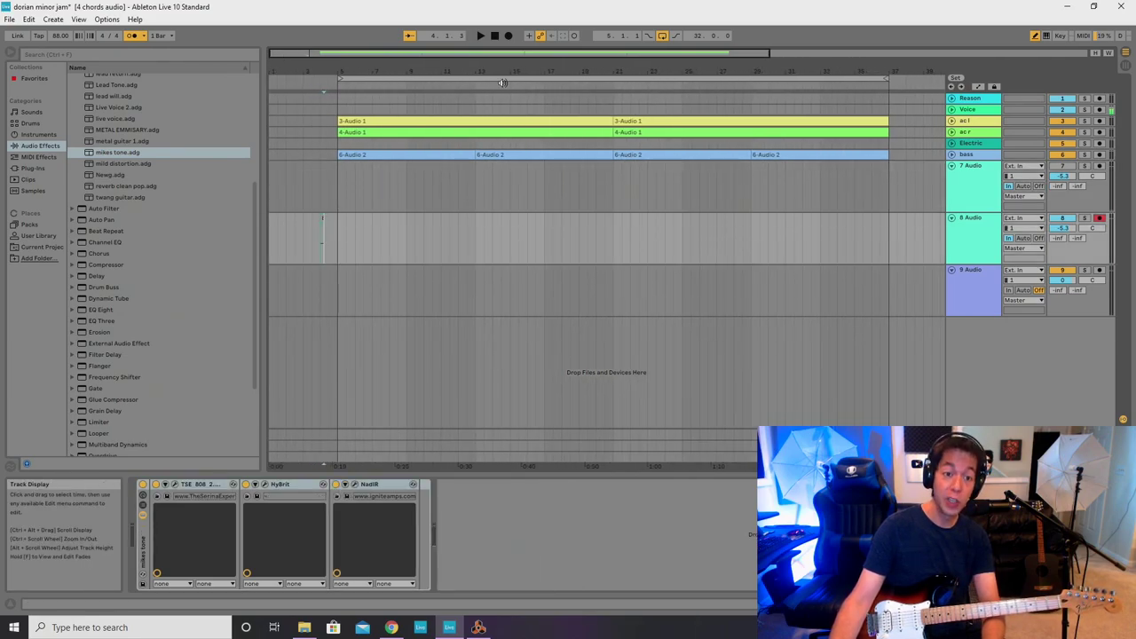
left_click_drag(294, 51, 294, 55)
left_click(346, 231)
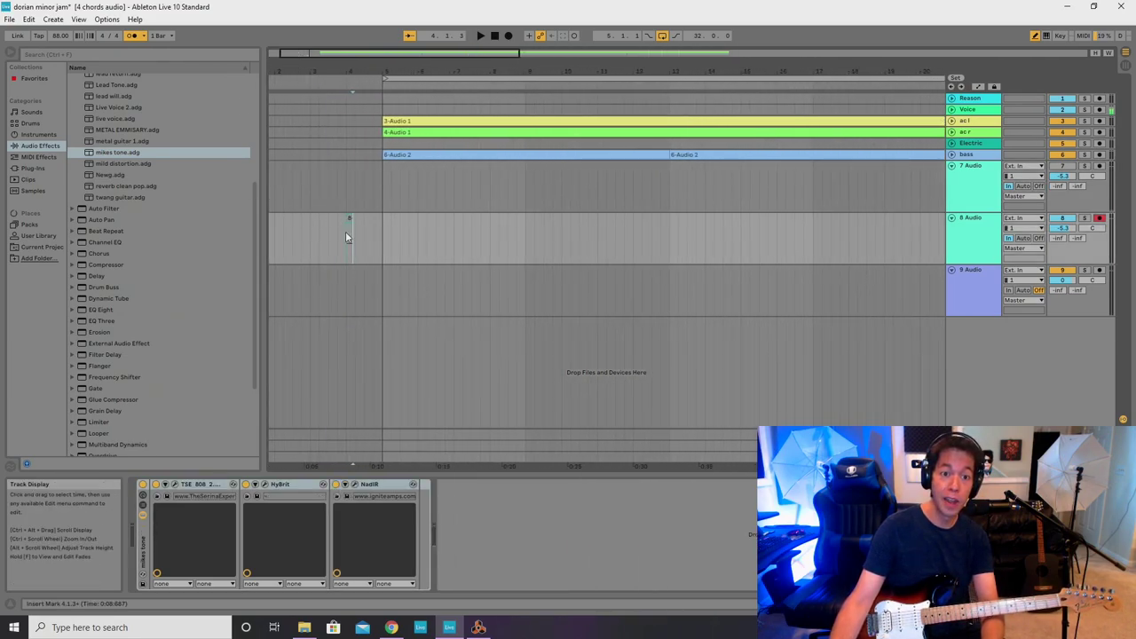
Record a guitar take on 8 Audio from bar 4 to just past bar 13 and delete the excess after bar 13.
left_click(509, 36)
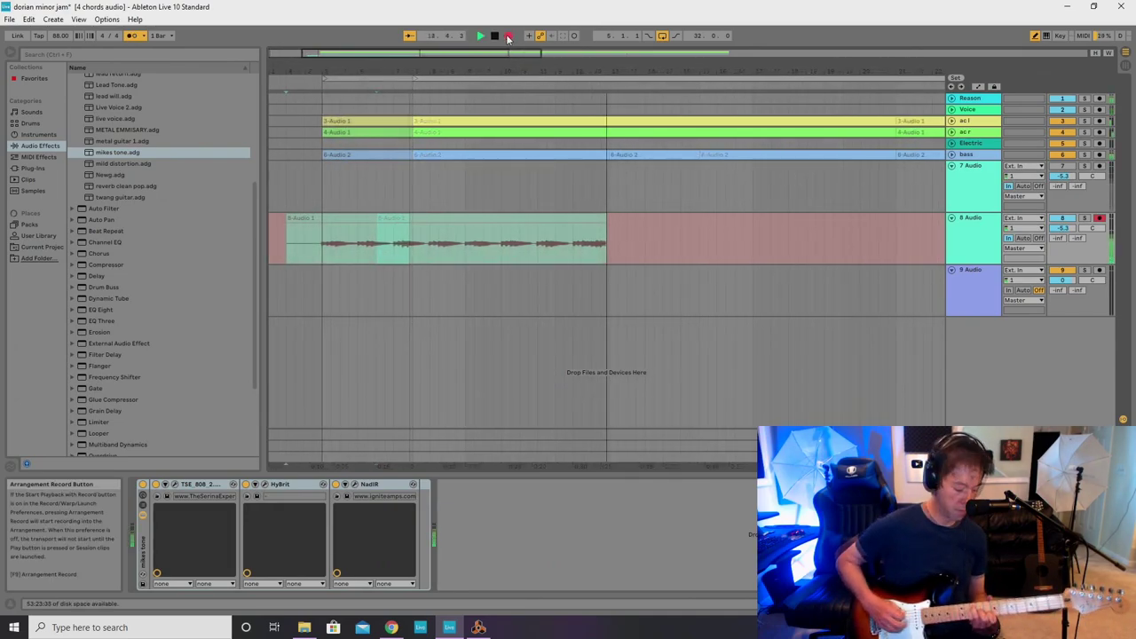
left_click(508, 36)
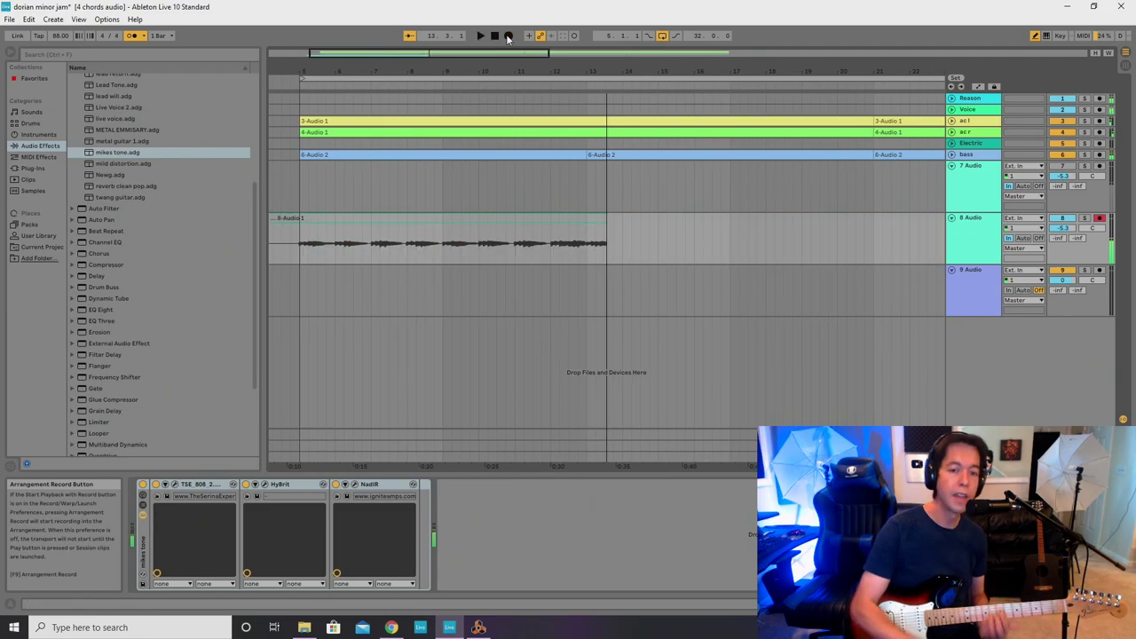
left_click_drag(622, 236, 586, 218)
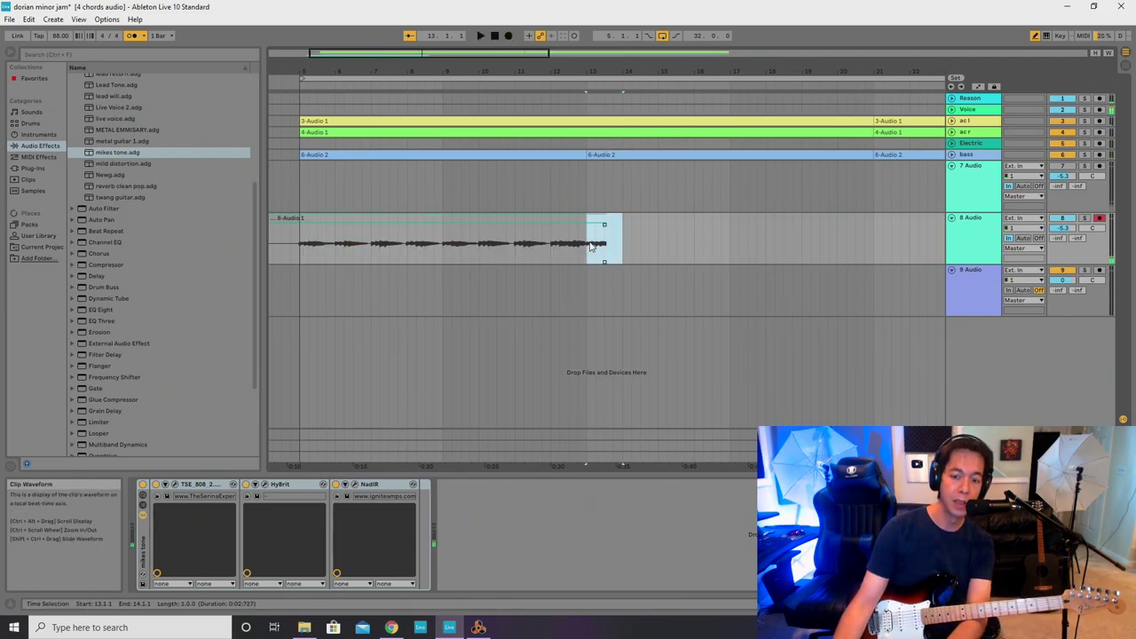
Set 8 Audio's monitoring to Auto and split its recorded clip at bar 5.
left_click(568, 217)
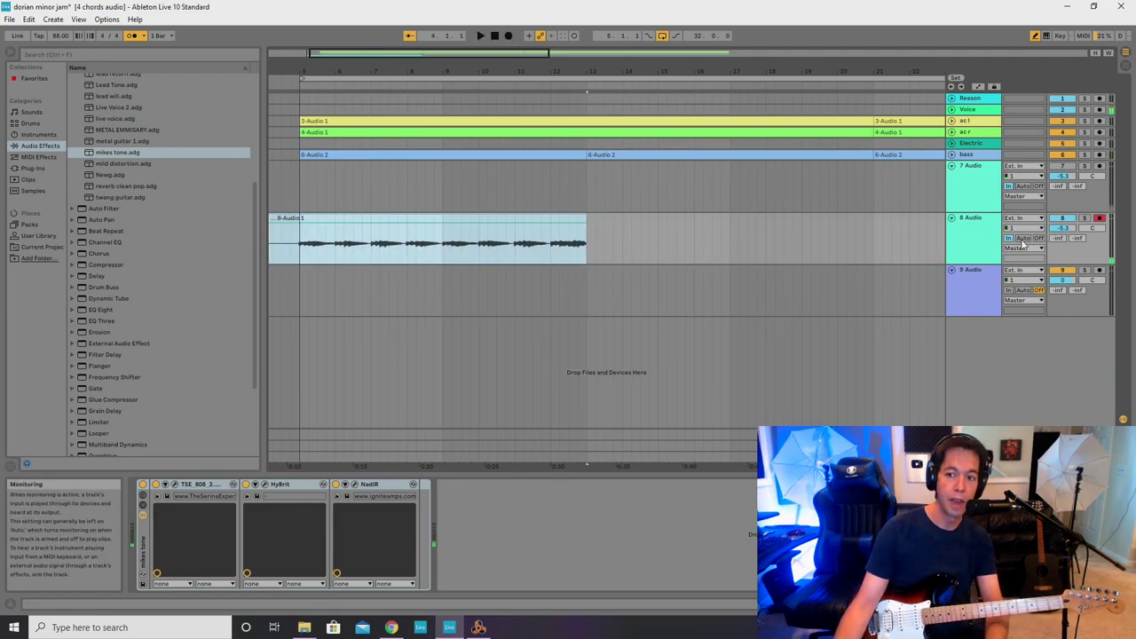
left_click(301, 238)
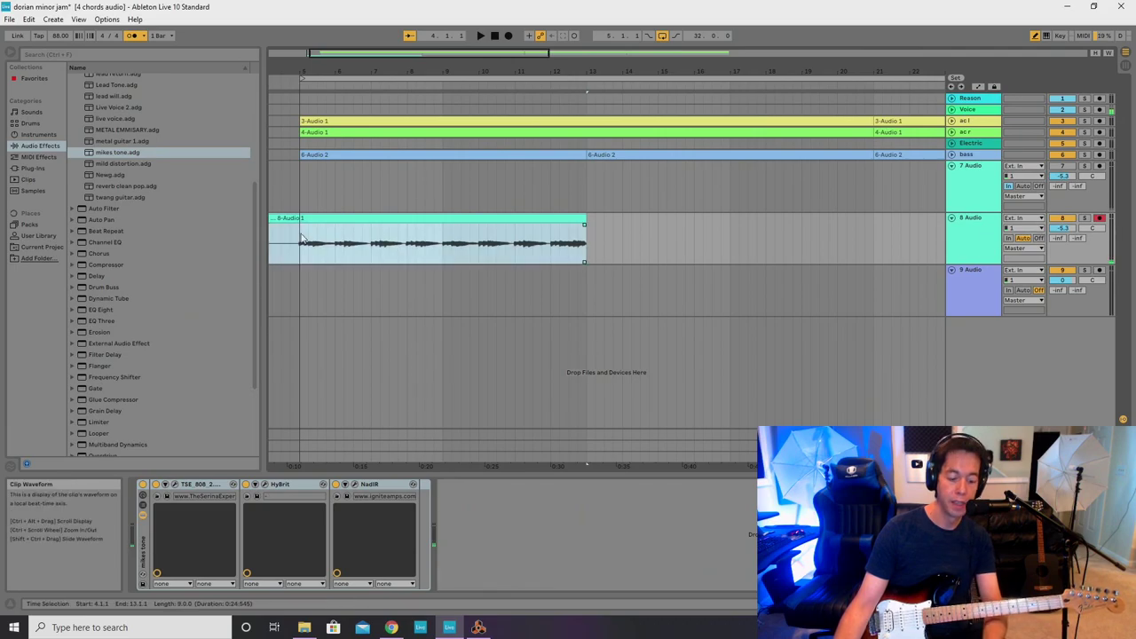
key("ctrl+e")
Copy the eight-bar guitar clip on 8 Audio until it fills bars 5 to 37, and delete the one-bar lead-in at bar 4.
left_click(331, 217)
left_click_drag(333, 217, 619, 220)
left_click(329, 218, "shift")
scroll(507, 317, "down", 3)
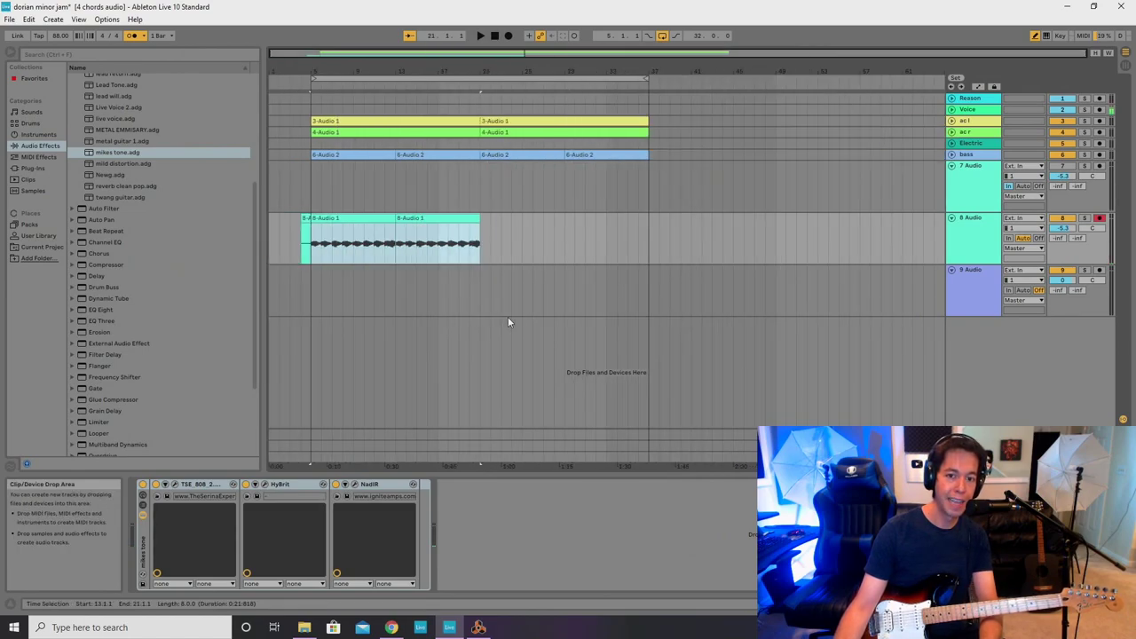
left_click_drag(334, 218, 502, 244)
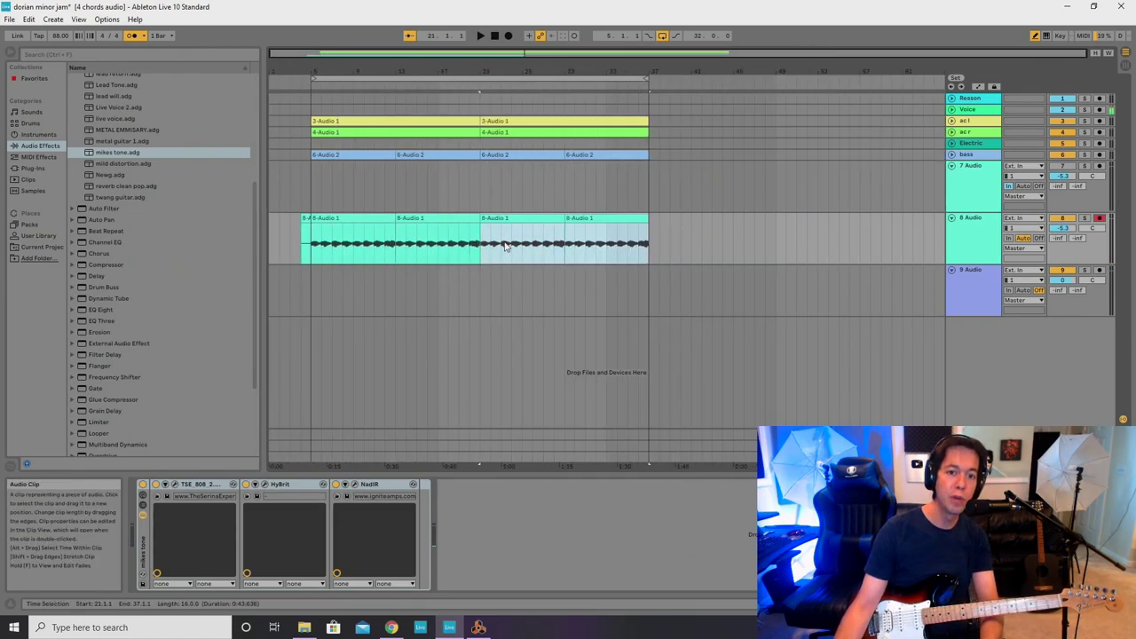
left_click(303, 219)
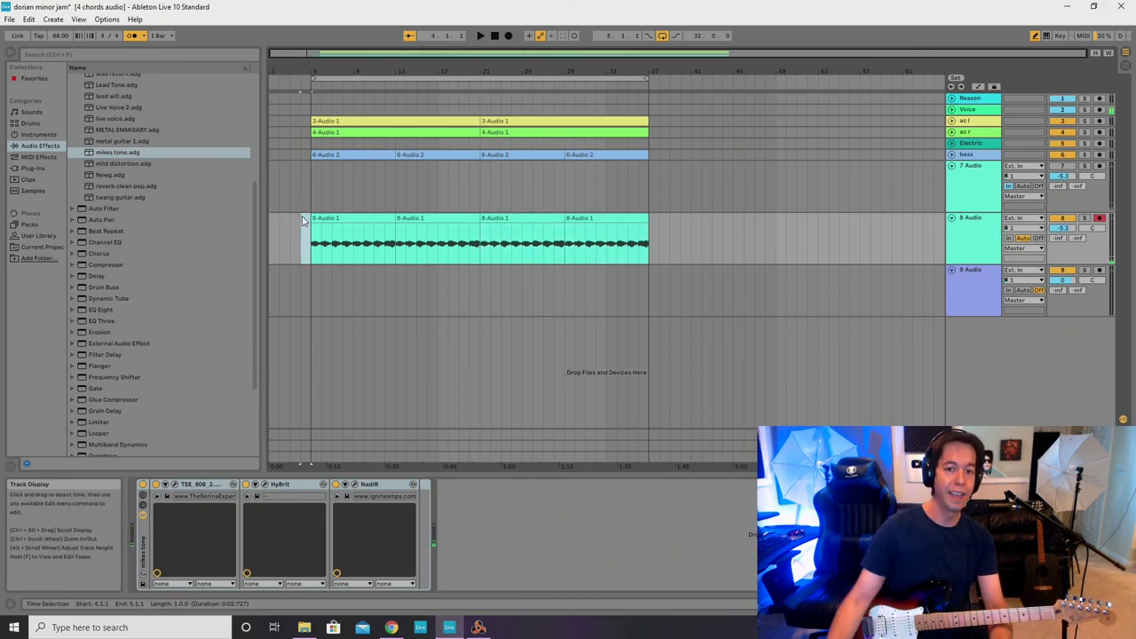
Collapse the 8 Audio and 7 Audio tracks, turn off the metronome and place the insert marker at bar 5.
left_click(951, 217)
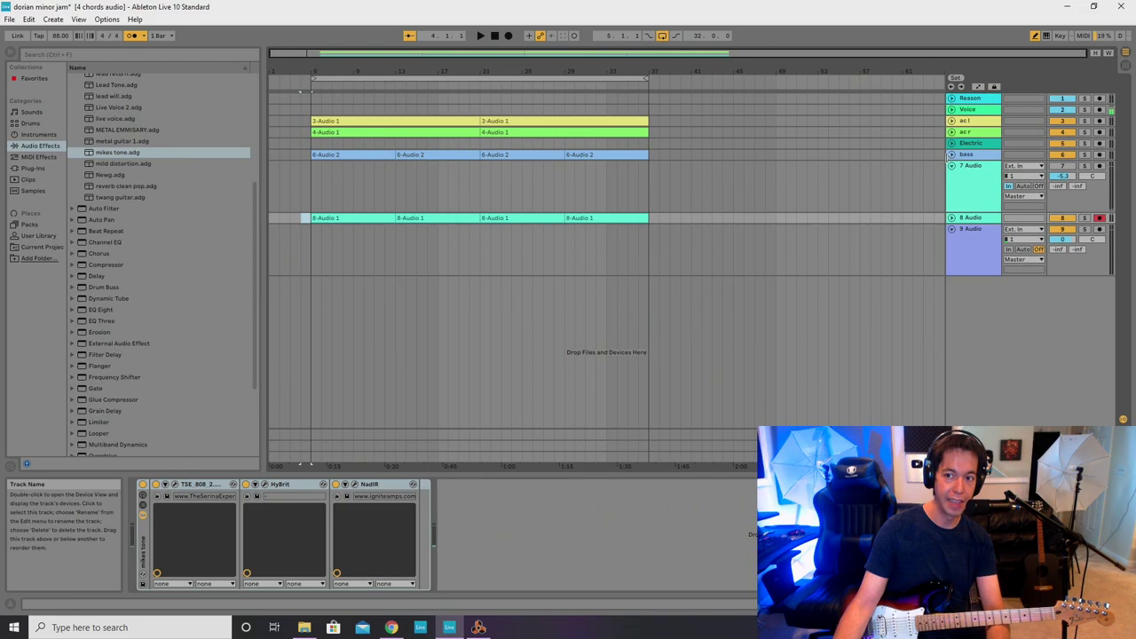
left_click(951, 166)
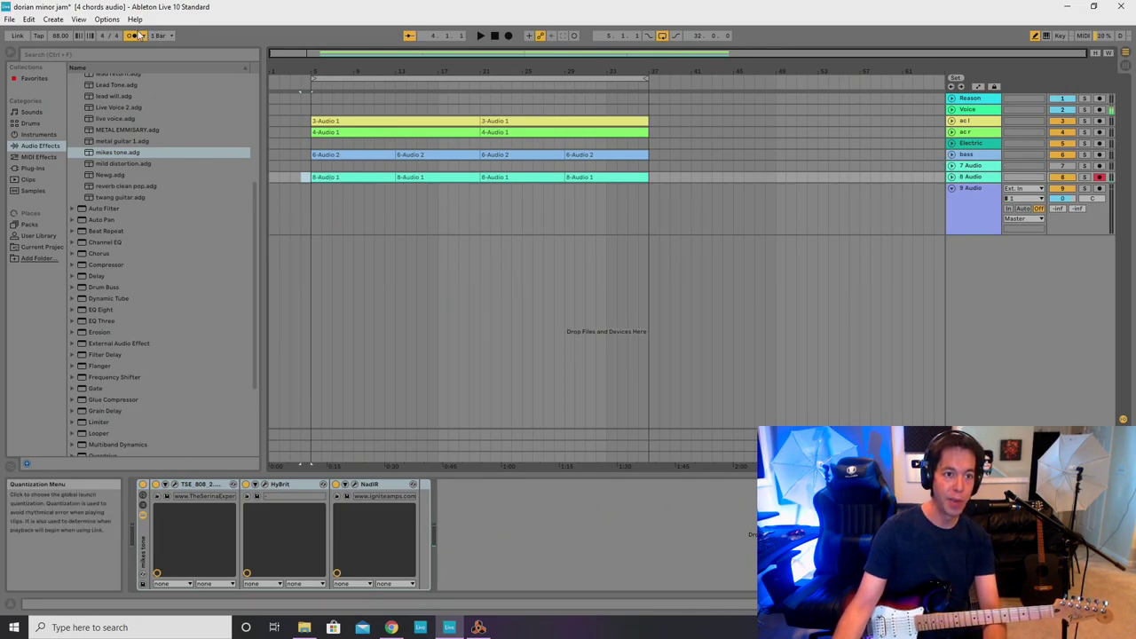
left_click(309, 144)
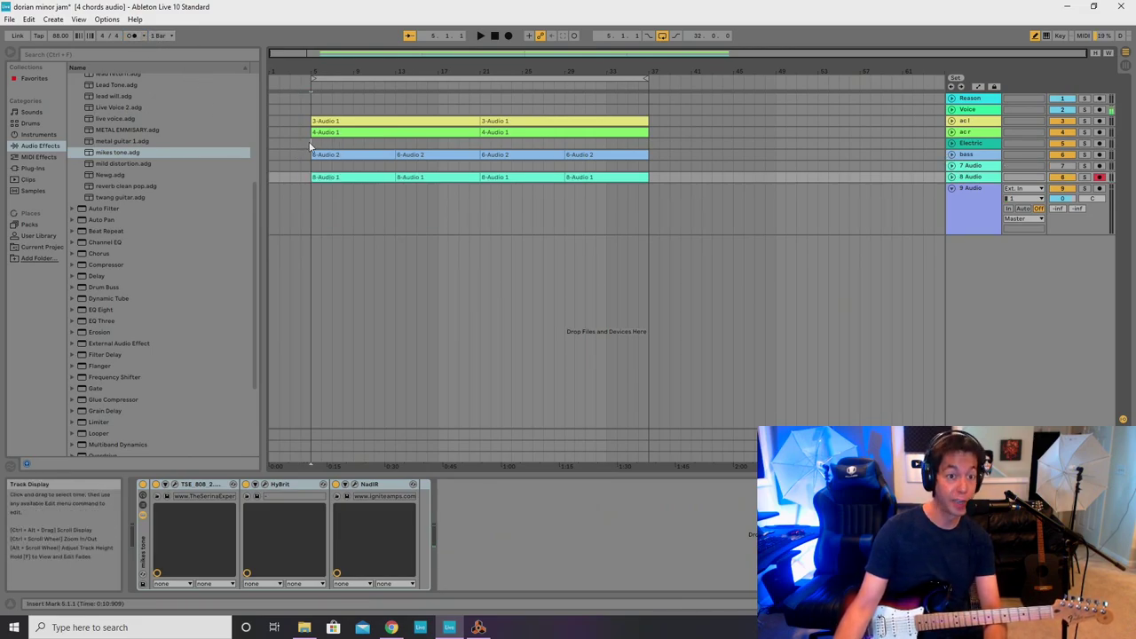
Play from bar 5 and lower 8 Audio's volume fader slightly in the Session mixer.
key("space")
left_click(985, 176)
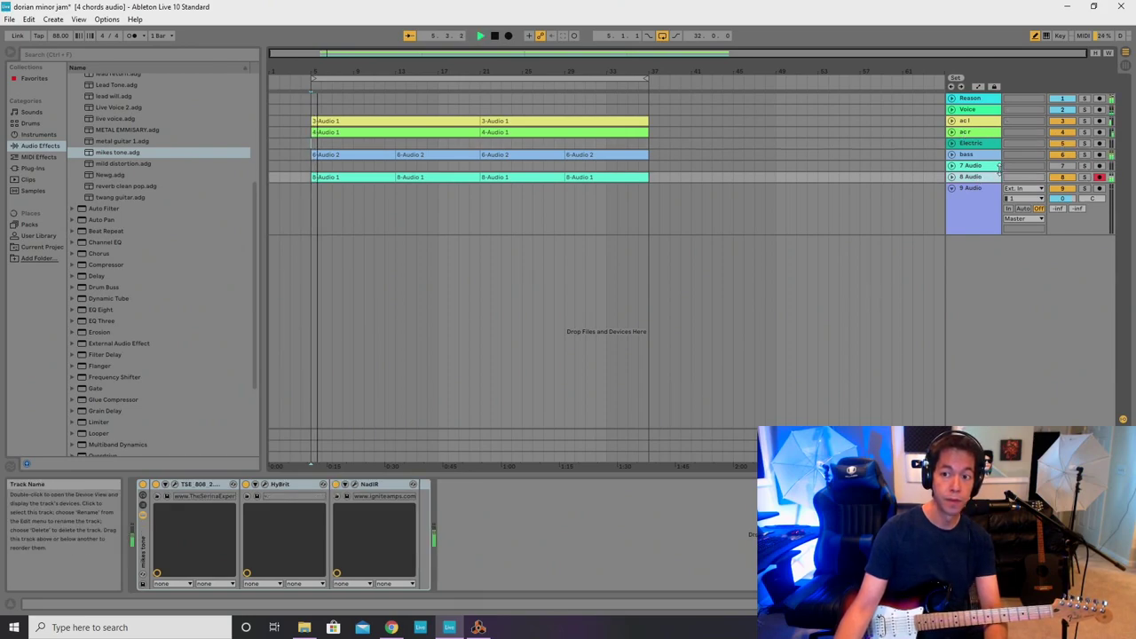
key("Tab")
left_click_drag(704, 417, 703, 427)
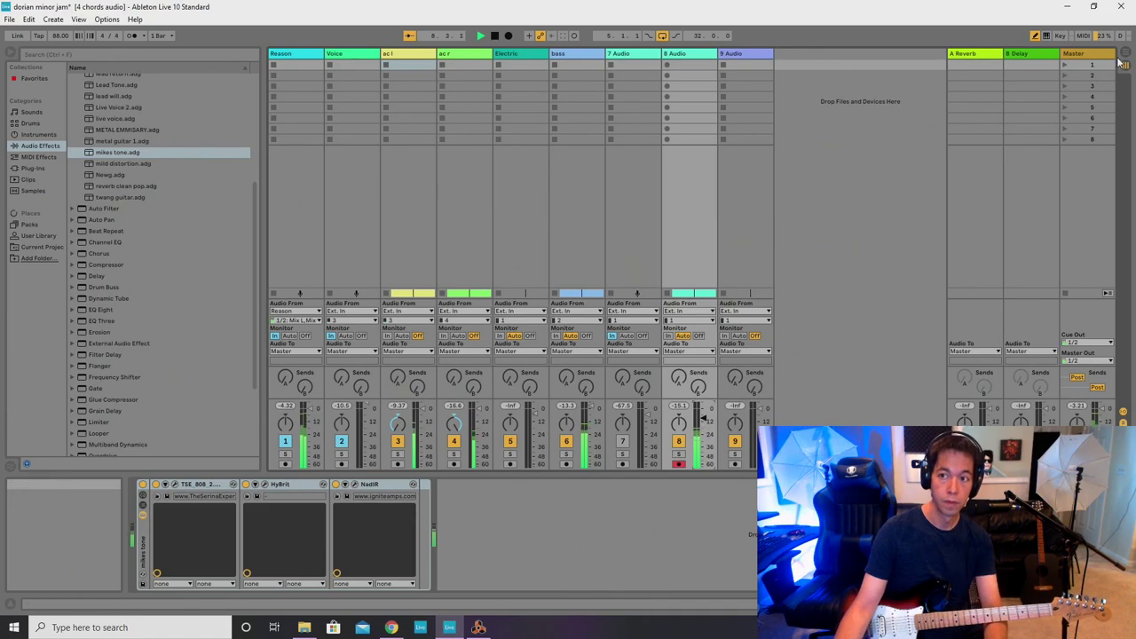
key("Tab")
key("space")
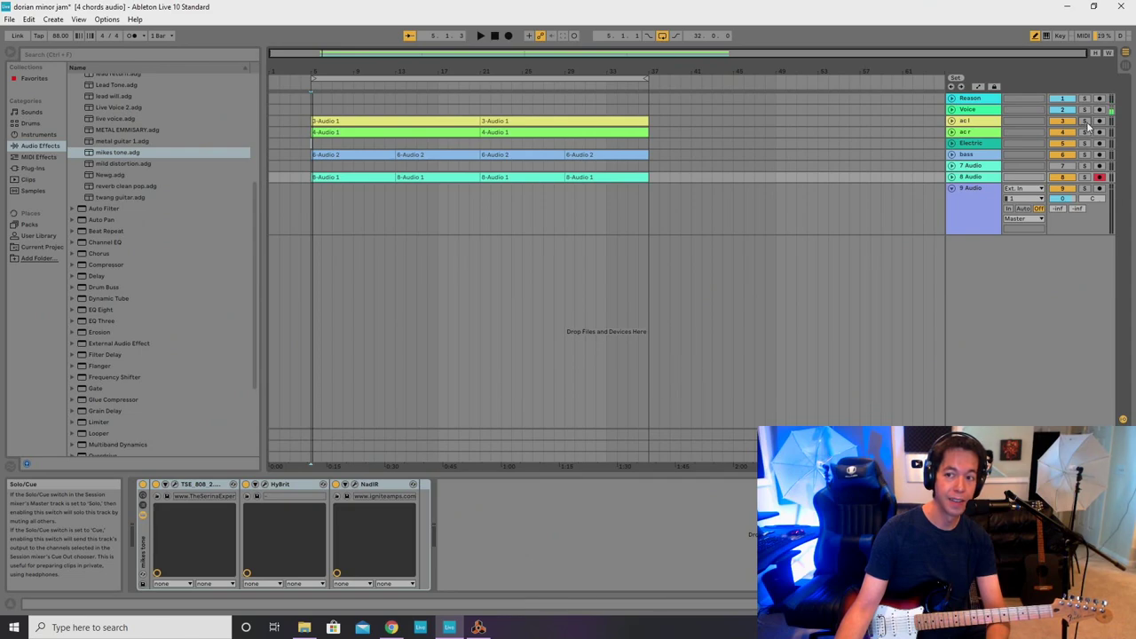
Play from bar 5 with Voice, ac l and ac r soloed, and clear the solos to compare with the full mix.
key("space")
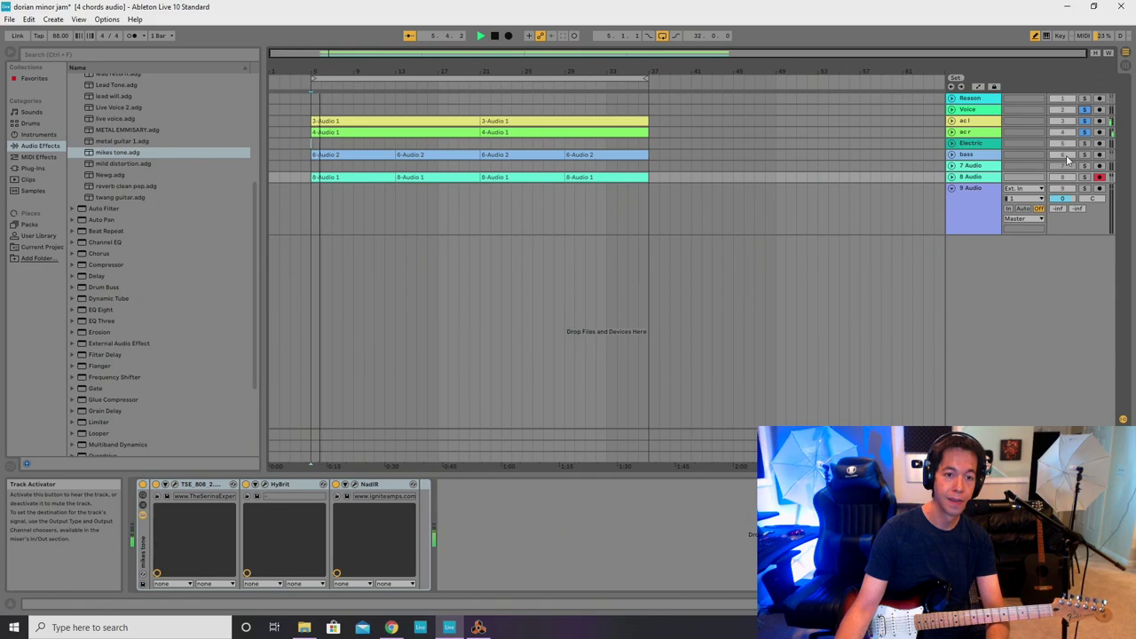
left_click(1085, 120)
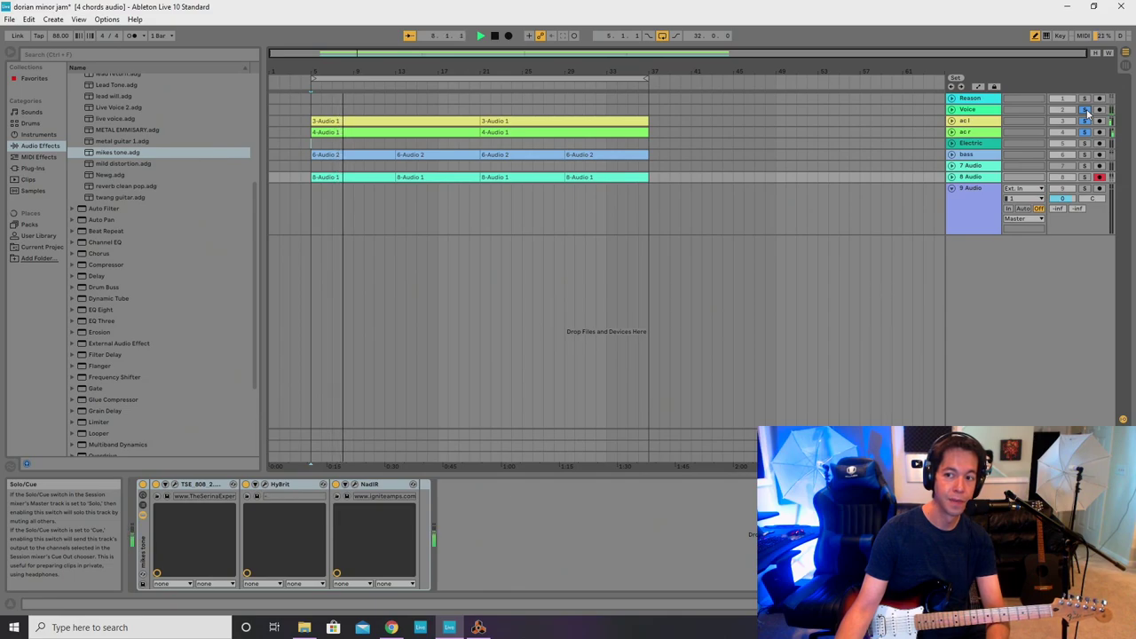
left_click(1085, 120)
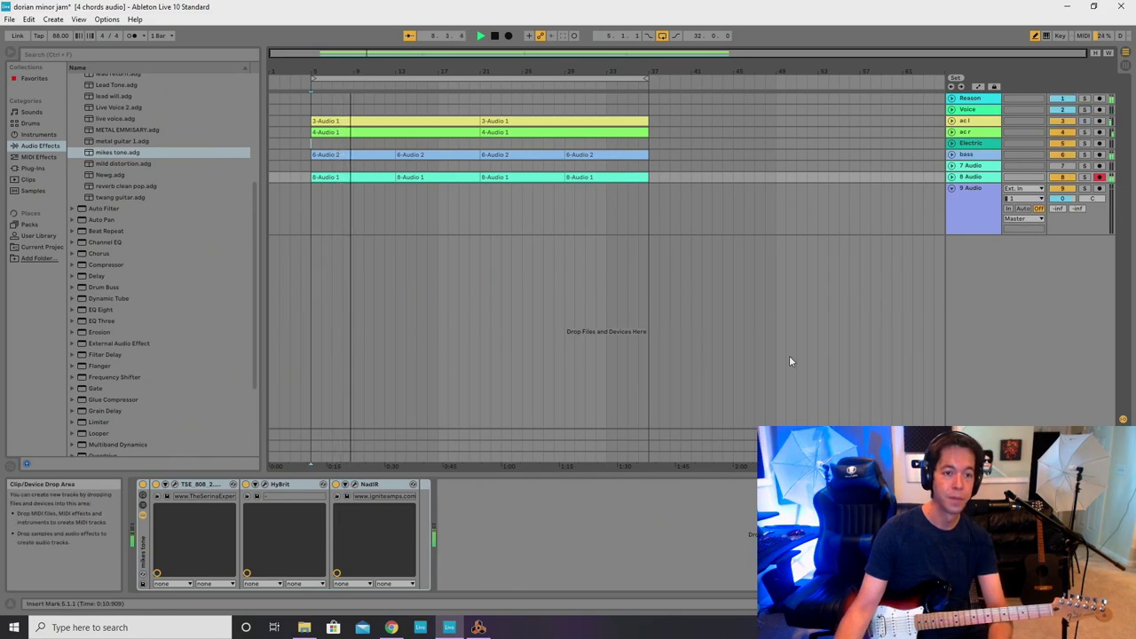
key("space")
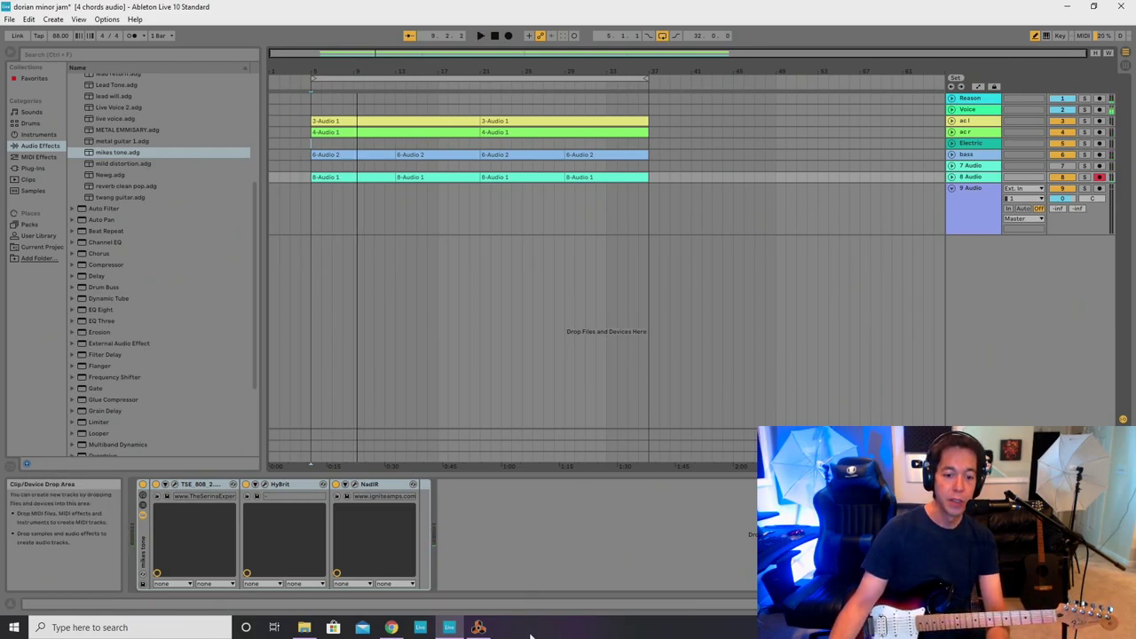
Switch to Reason and add an NN-XT with the Dist Organ.sxt patch from the reason refills folder below the drum devices.
mouse_move(480, 628)
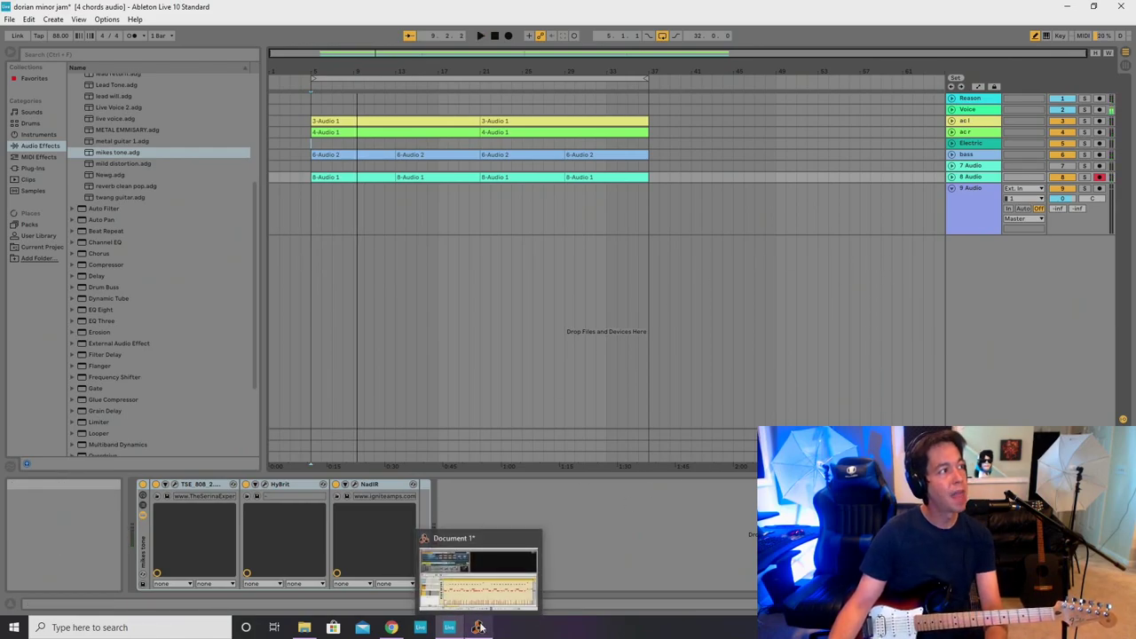
left_click(479, 628)
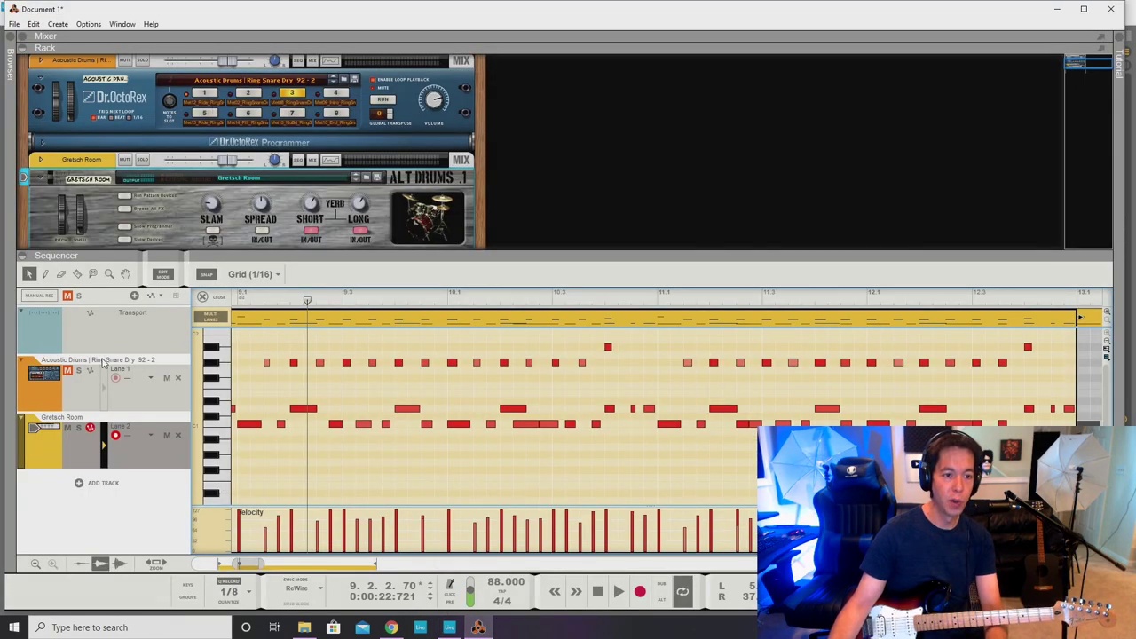
left_click(71, 381)
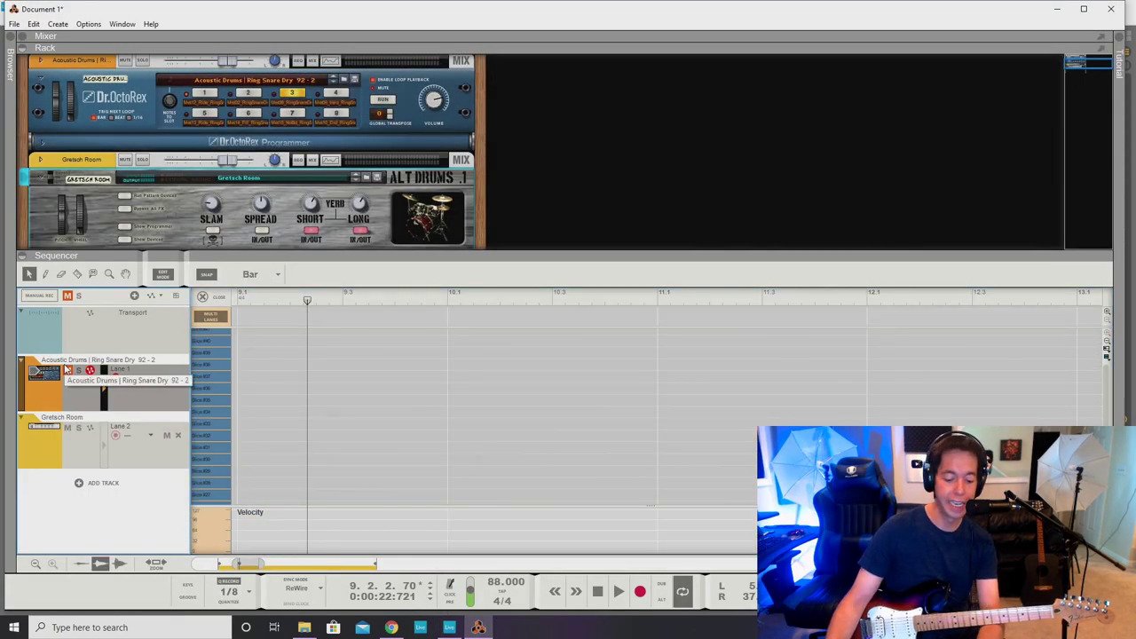
key("F5")
key("F6")
key("F7")
key("F6")
key("F5")
key("F6")
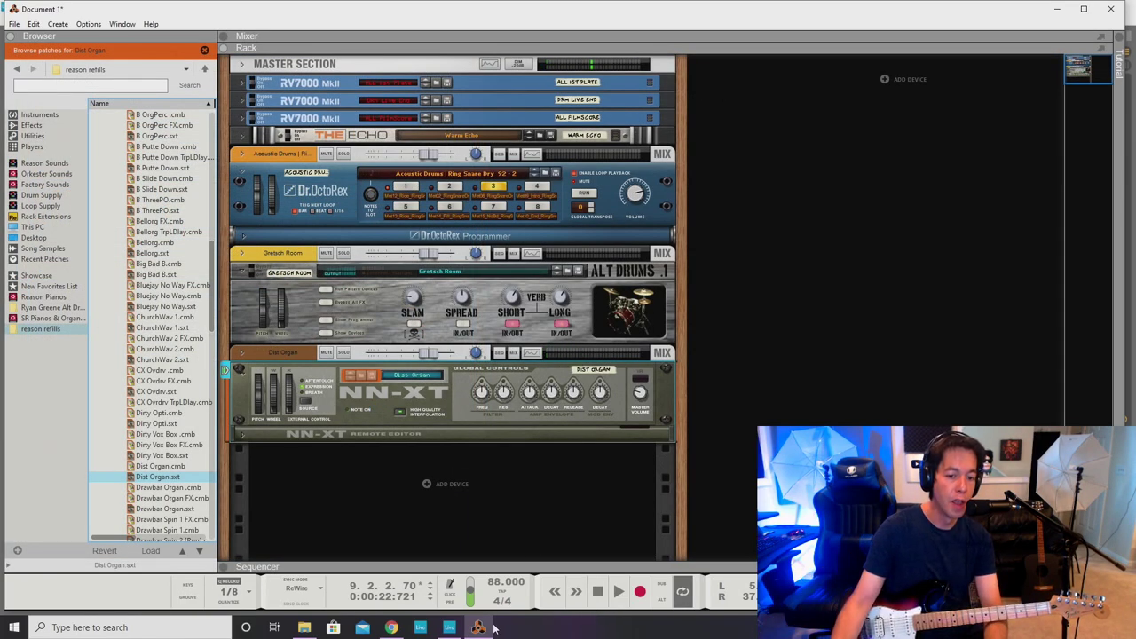
Switch to Live and play the arrangement from bar 5 to about bar 17 while trying out the organ sound in Reason.
left_click(454, 627)
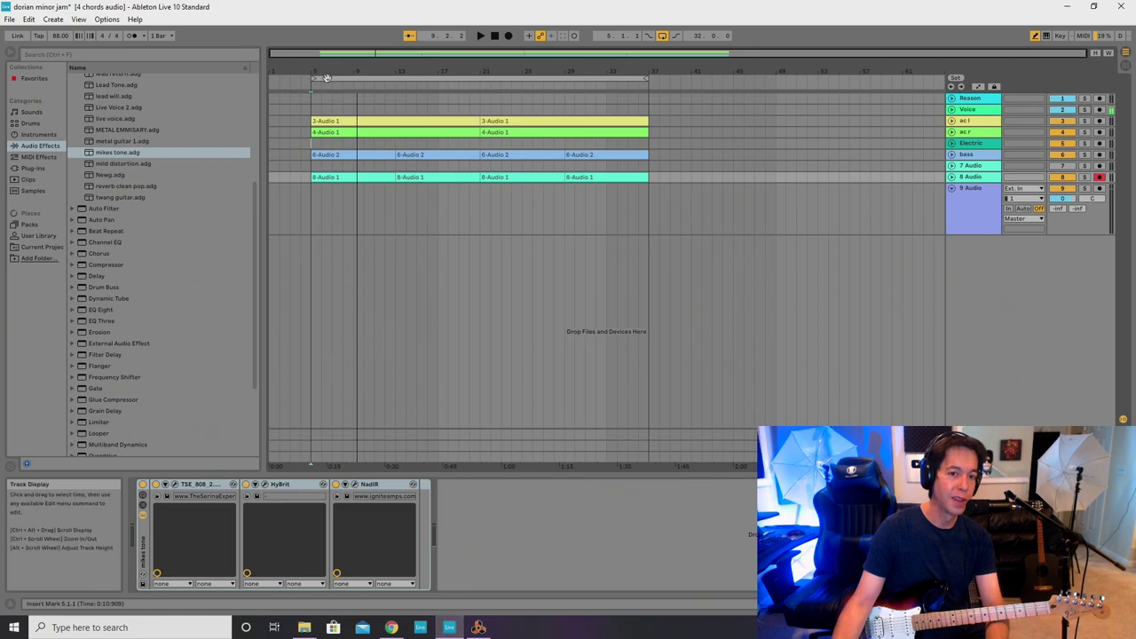
left_click(313, 166)
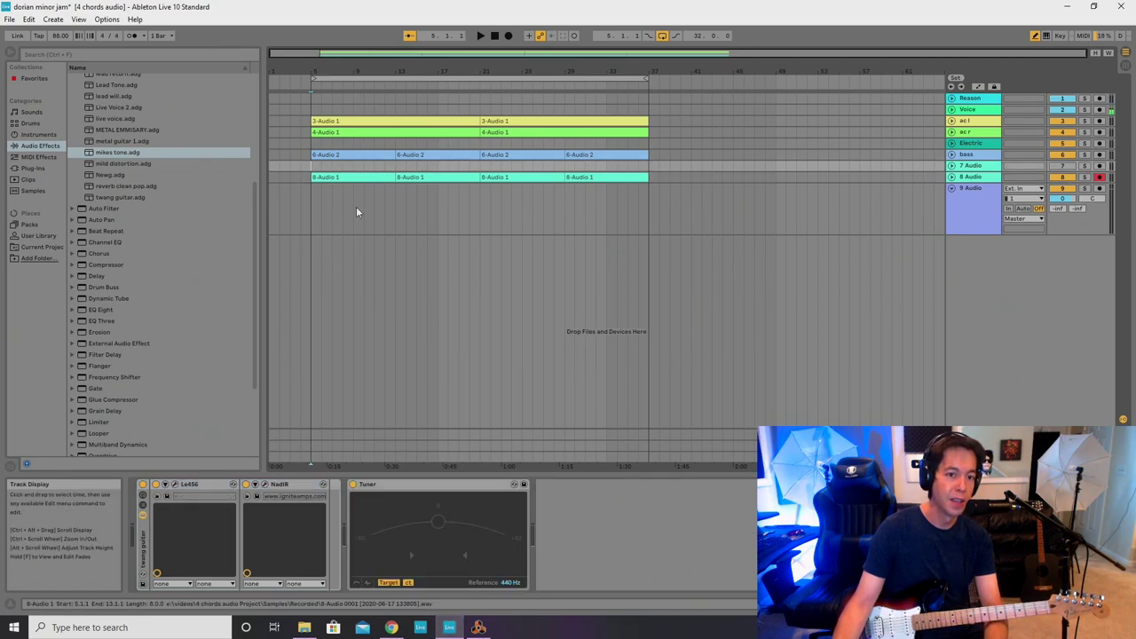
mouse_move(480, 629)
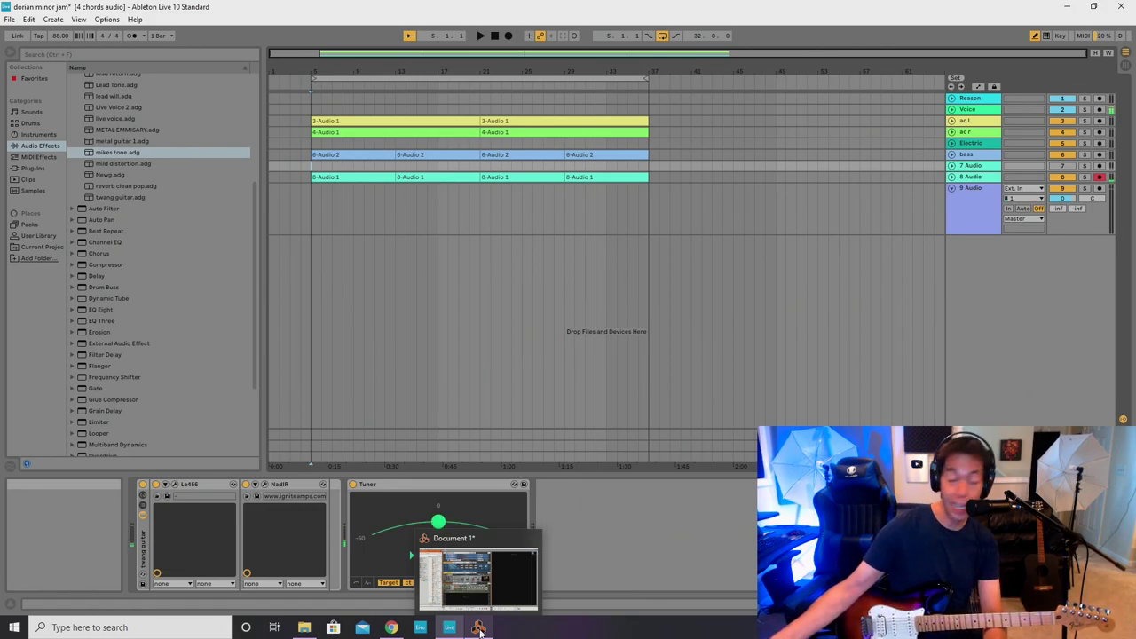
left_click(479, 628)
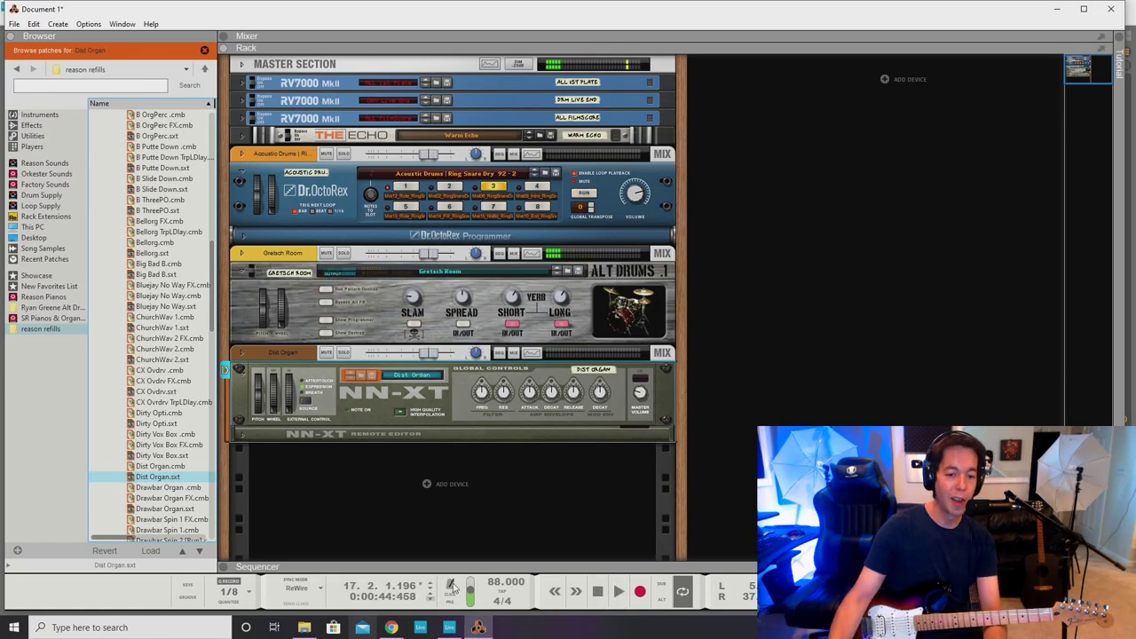
left_click(449, 628)
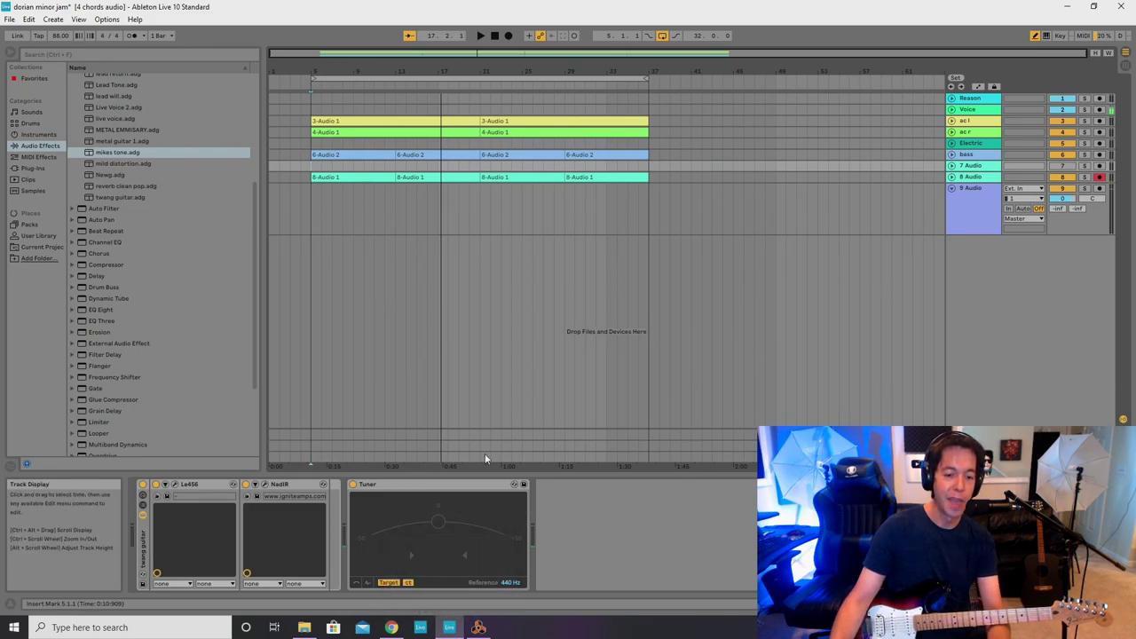
Return to Reason, show the sequencer and leave edit mode to display the Gretsch Room clips and the empty Dist Organ lane.
left_click(478, 628)
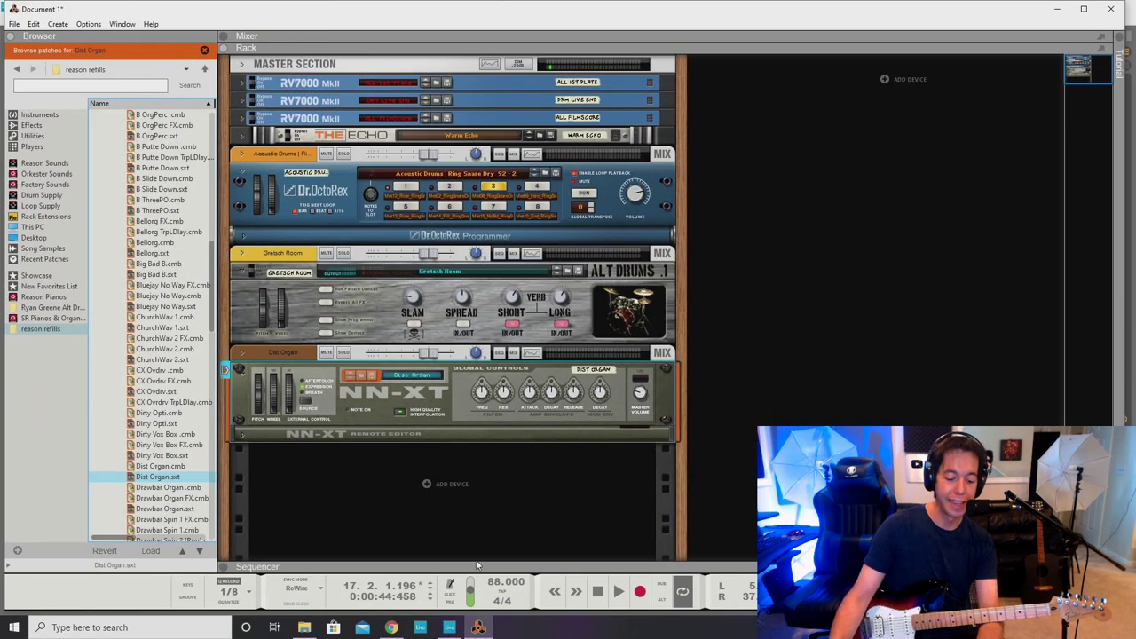
key("F7")
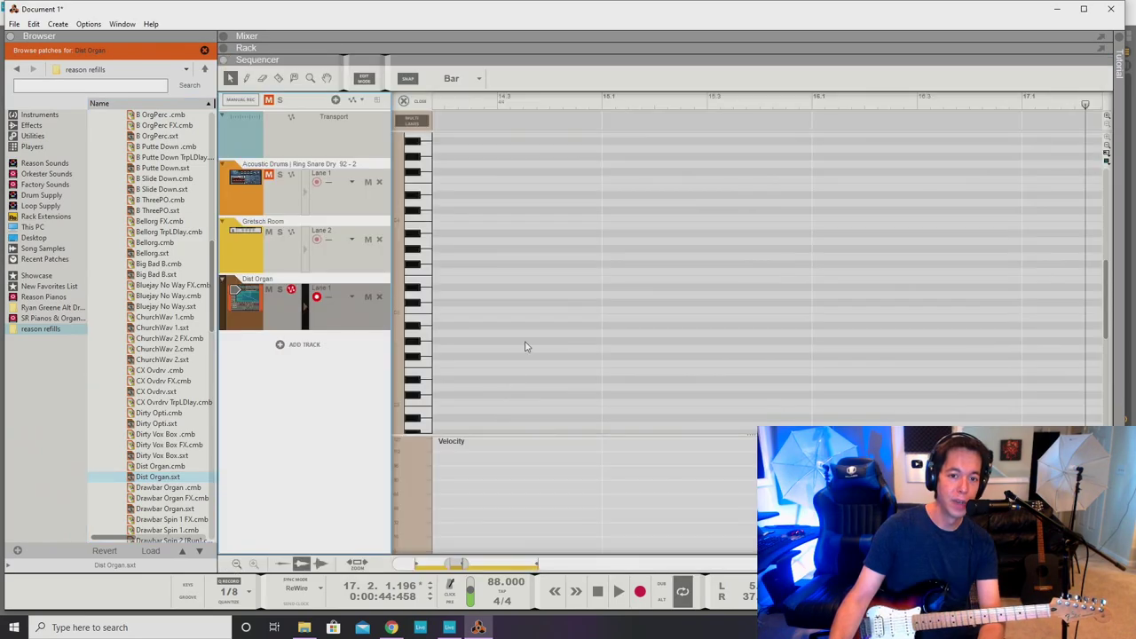
left_click(403, 99)
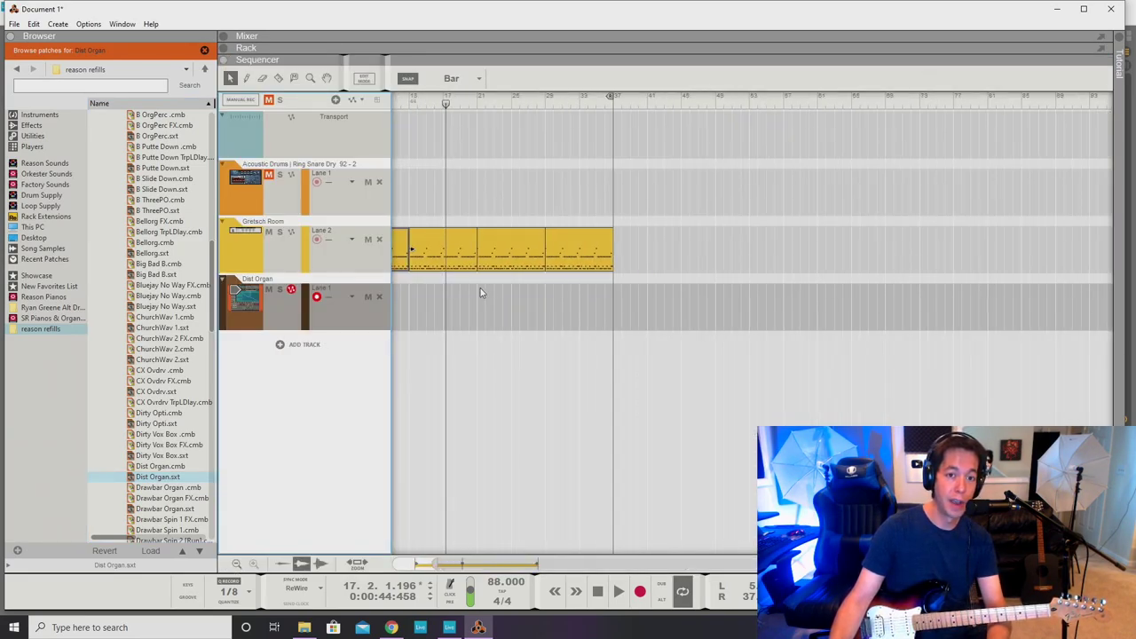
scroll(485, 291, "left", 3)
scroll(478, 292, "up", 2)
scroll(478, 292, "left", 1)
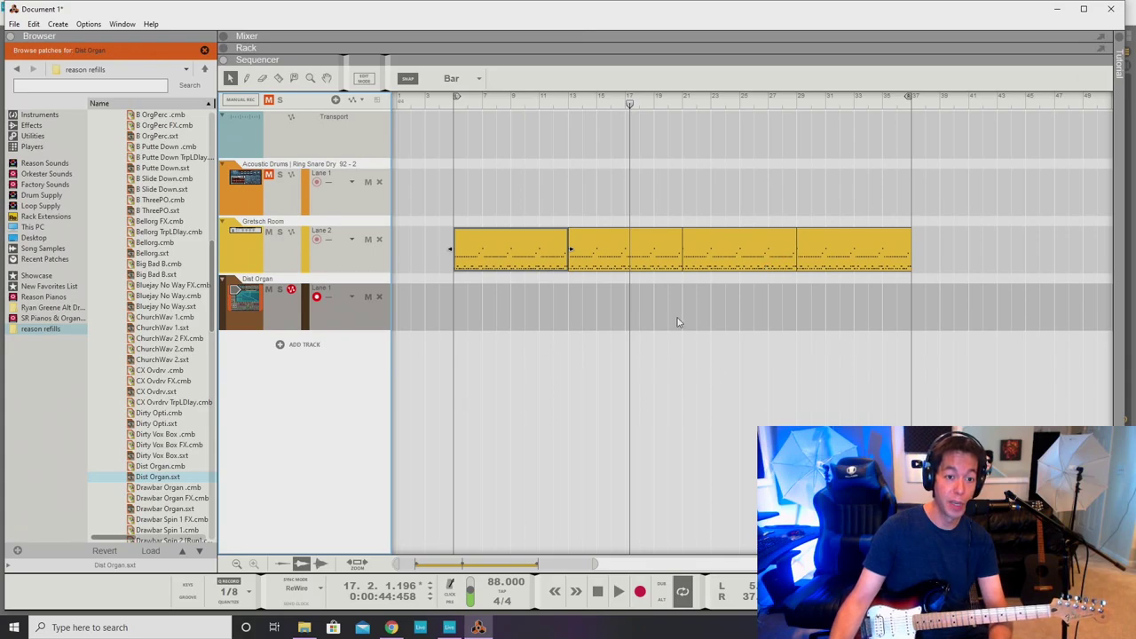
Record an organ part on the Dist Organ track from bar 3 to just past bar 13.
left_click(424, 103)
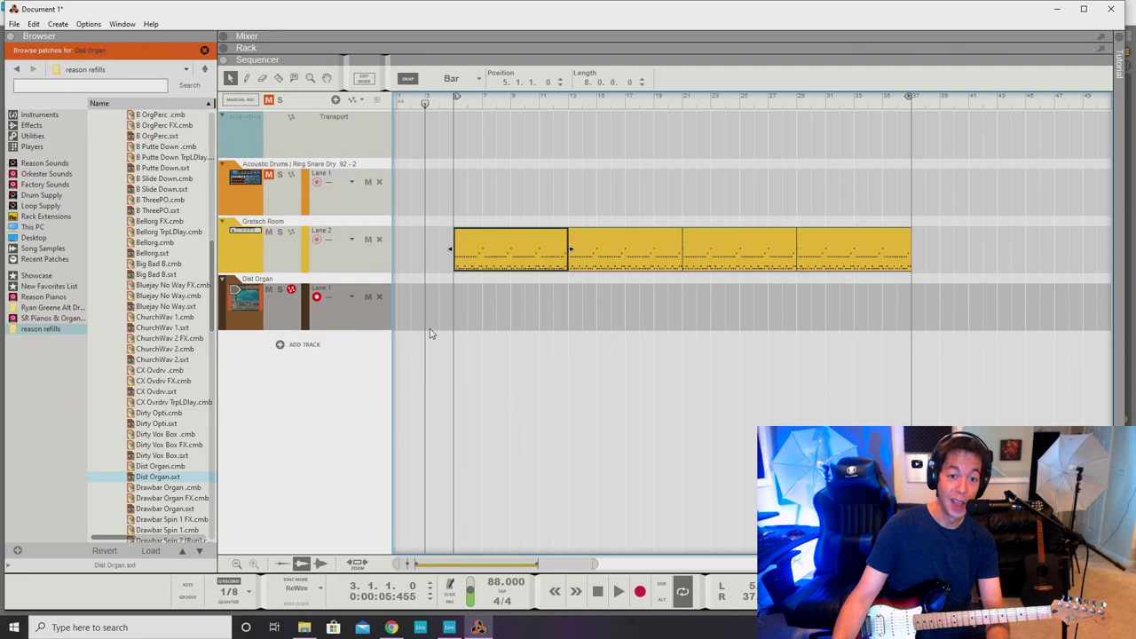
left_click(639, 593)
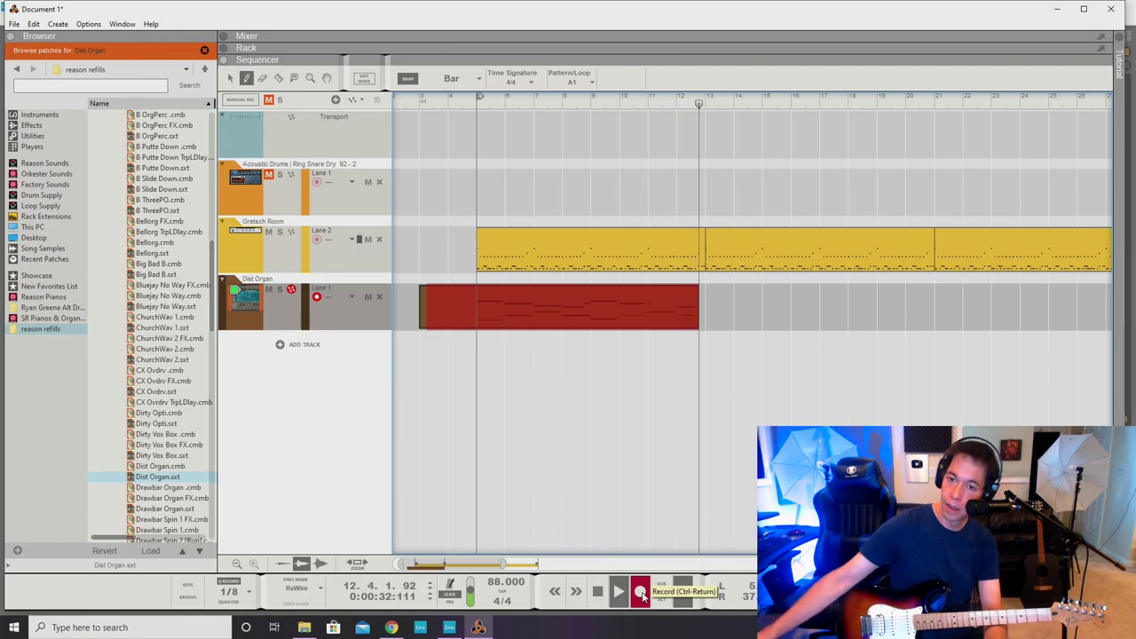
left_click(641, 593)
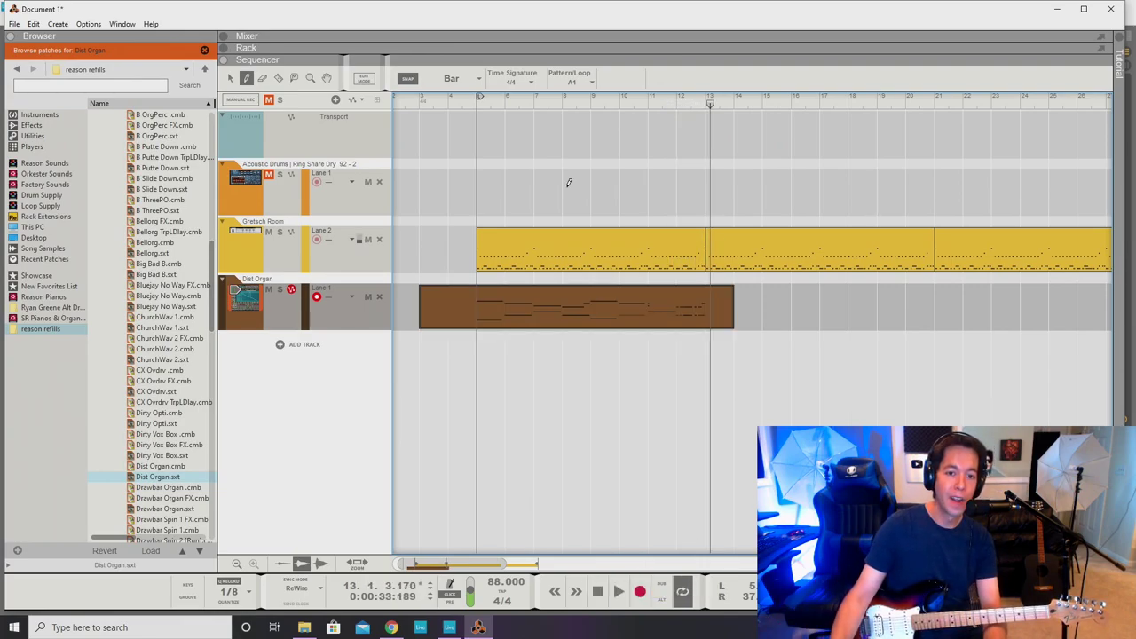
Open the recorded Dist Organ clip for note editing, show its notes from bar 5 and turn off the metronome click.
key("q")
double_click(526, 317)
scroll(600, 294, "up", 3)
scroll(601, 299, "down", 4)
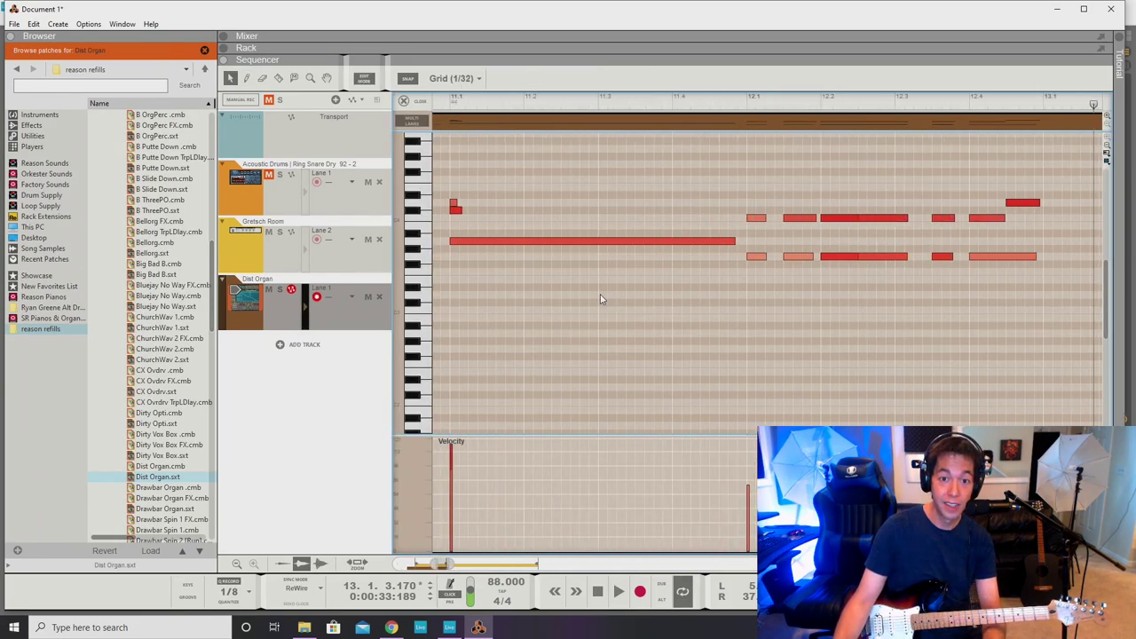
scroll(600, 299, "up", 4)
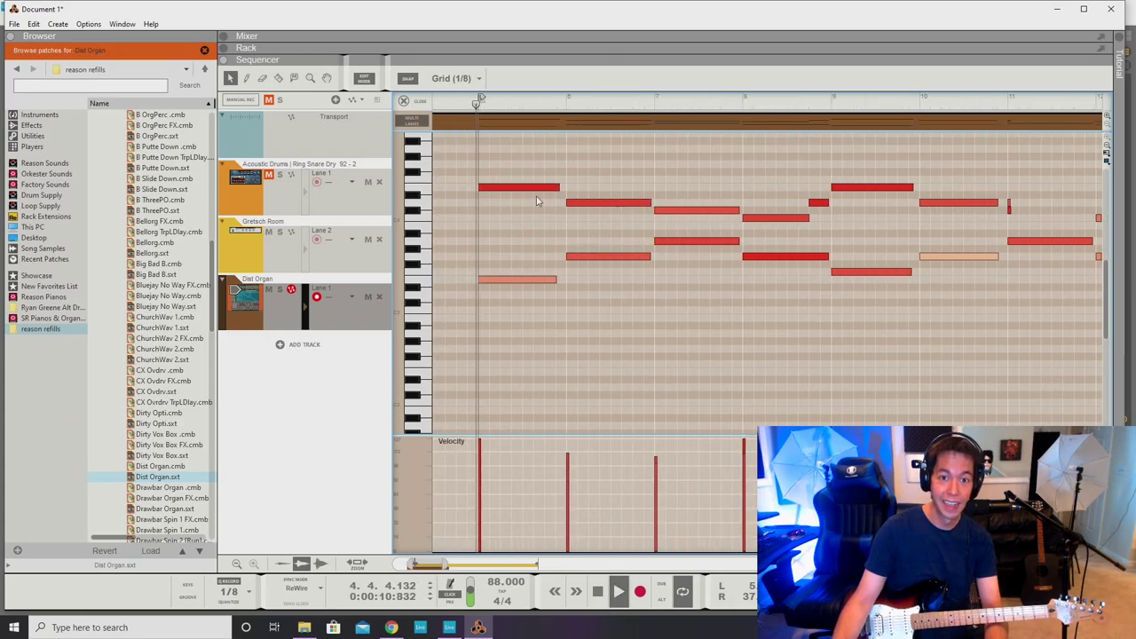
left_click(457, 594)
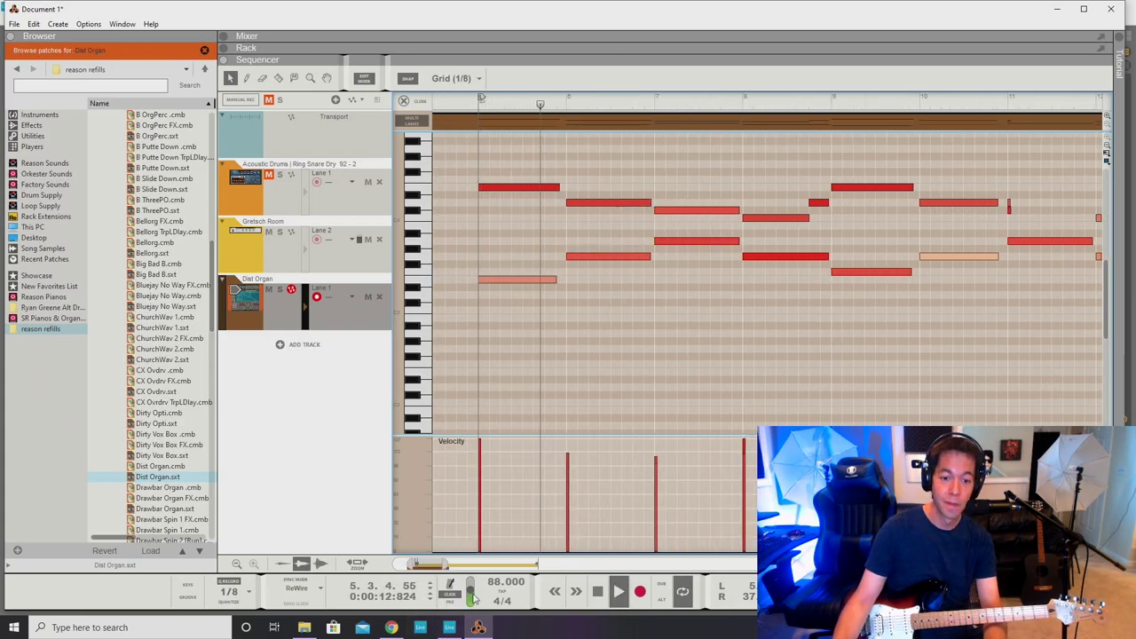
Lengthen the organ chords in bars 5, 6 and 7 so each reaches about the following bar line.
left_click_drag(521, 152, 537, 289)
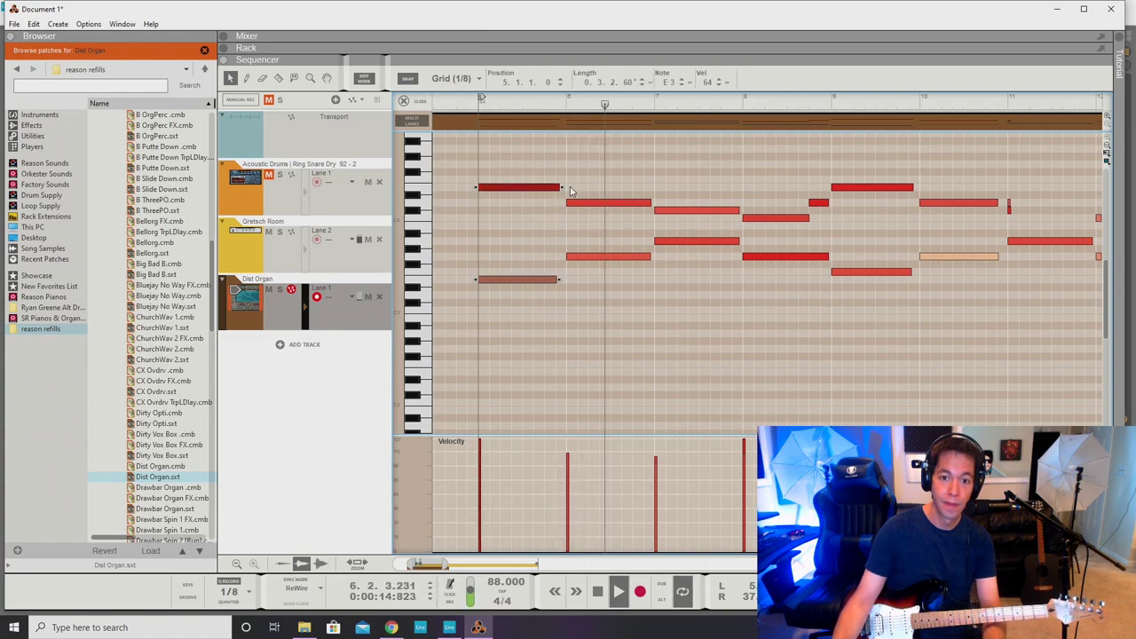
left_click_drag(635, 175, 644, 288)
left_click_drag(652, 203, 744, 241)
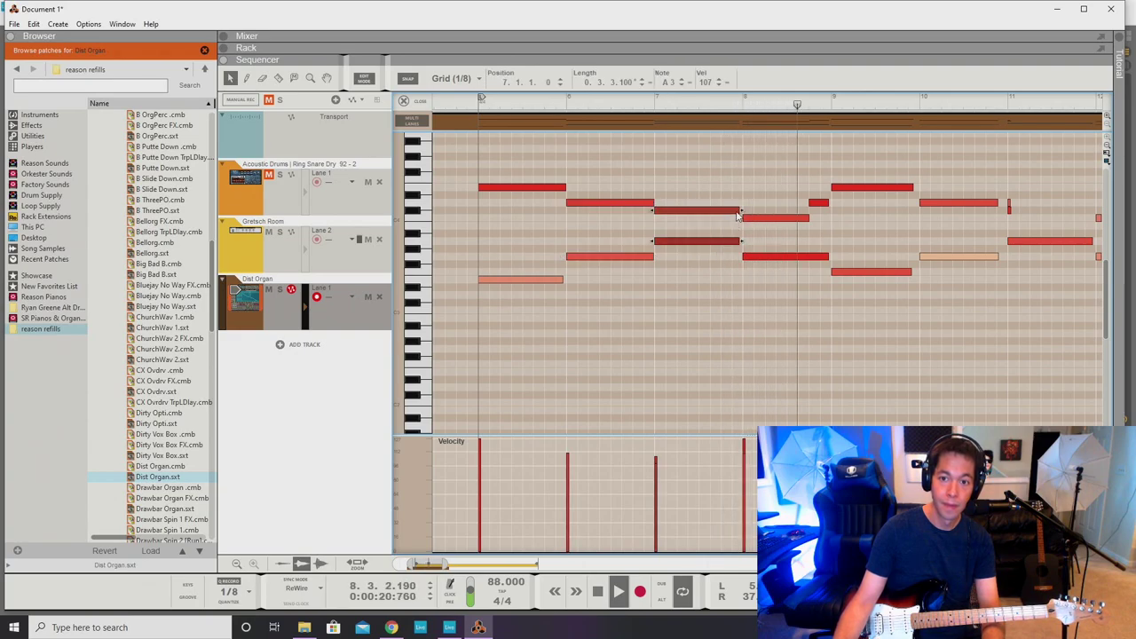
left_click(870, 236)
key("space")
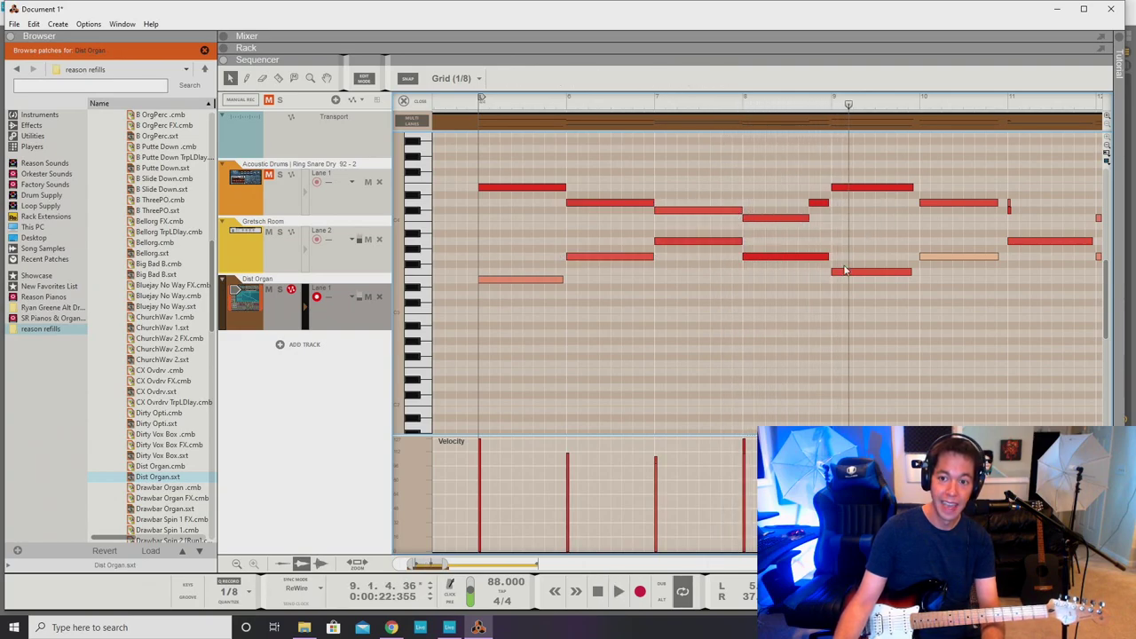
Lower the bottom note of the bar 9 chord one semitone to E 3 and extend the chord to bar 10.
left_click_drag(846, 274, 846, 282)
left_click(855, 188)
scroll(855, 188, "right", 2)
left_click_drag(757, 145, 771, 291)
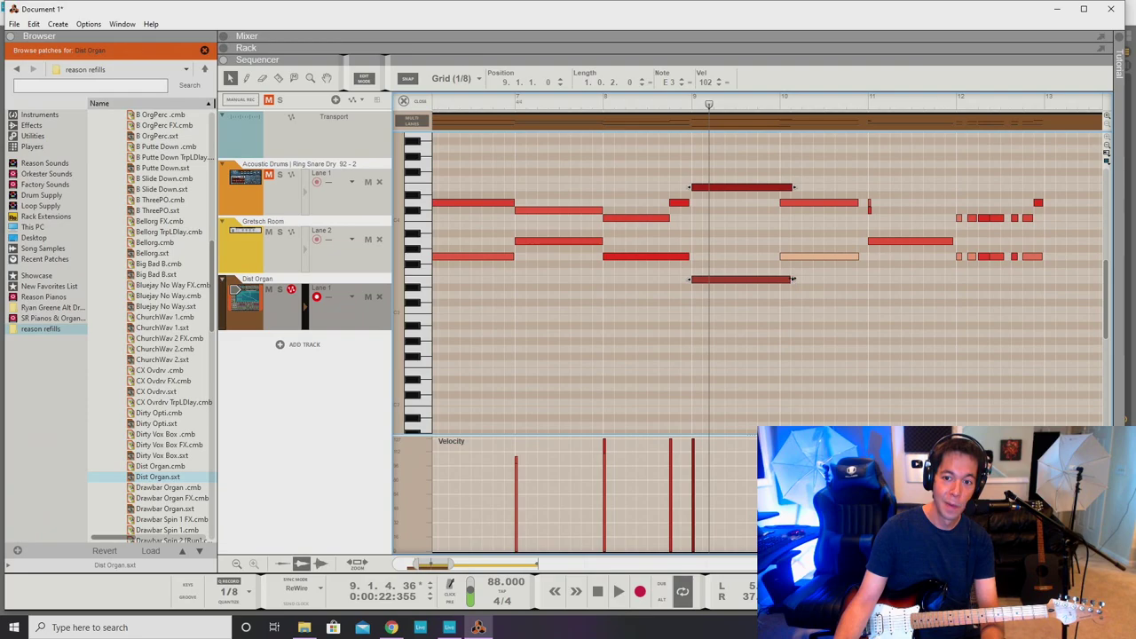
Extend the bar 10 chord to bar 11 and lengthen the short C#4 at 11.1.1 to one full bar.
key("space")
scroll(774, 282, "right", 2)
left_click_drag(675, 184, 682, 263)
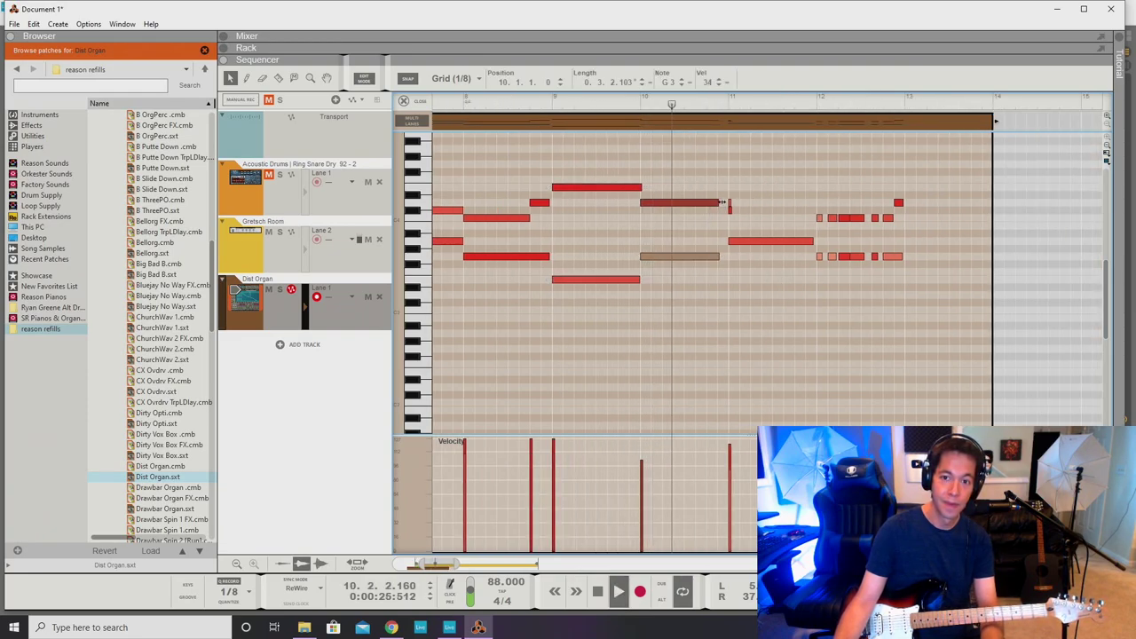
left_click(730, 209)
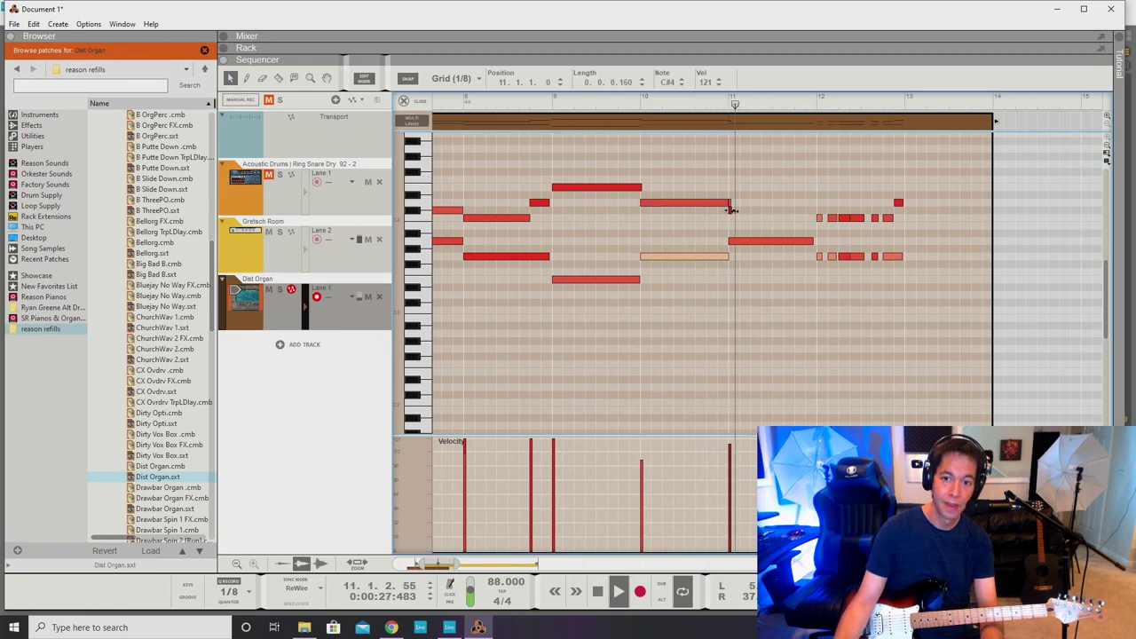
left_click_drag(733, 210, 816, 209)
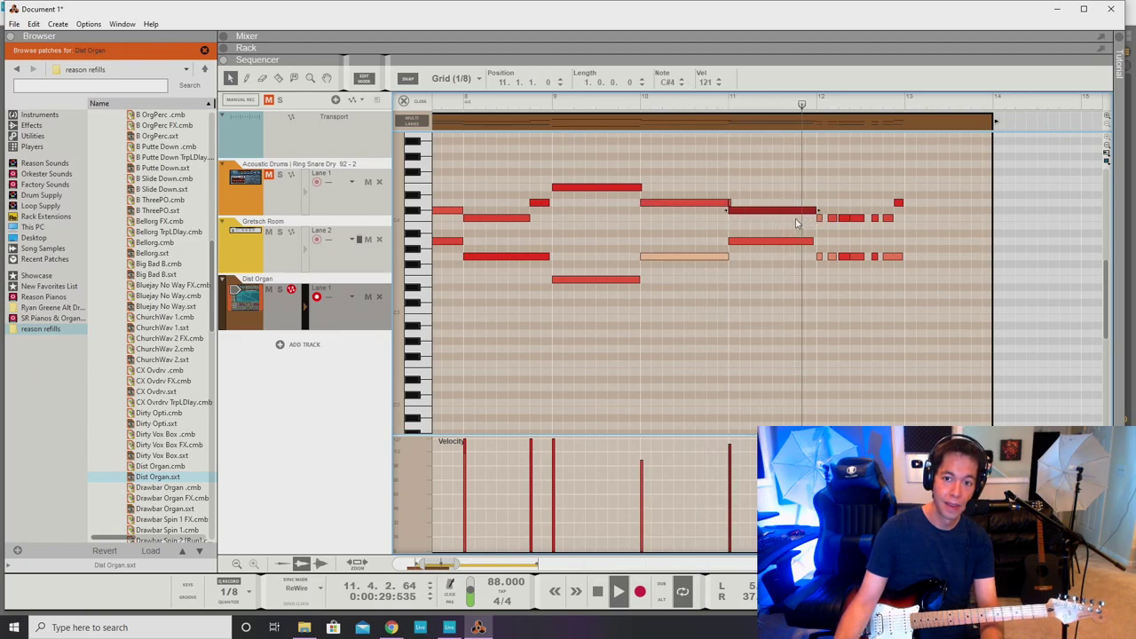
Play from bar 10, shorten its D 4 note to 0.2.3.0 and move the leftover short C#4 to 10.3.4.
key("space")
scroll(719, 210, "up", 3)
left_click(615, 101)
key("space")
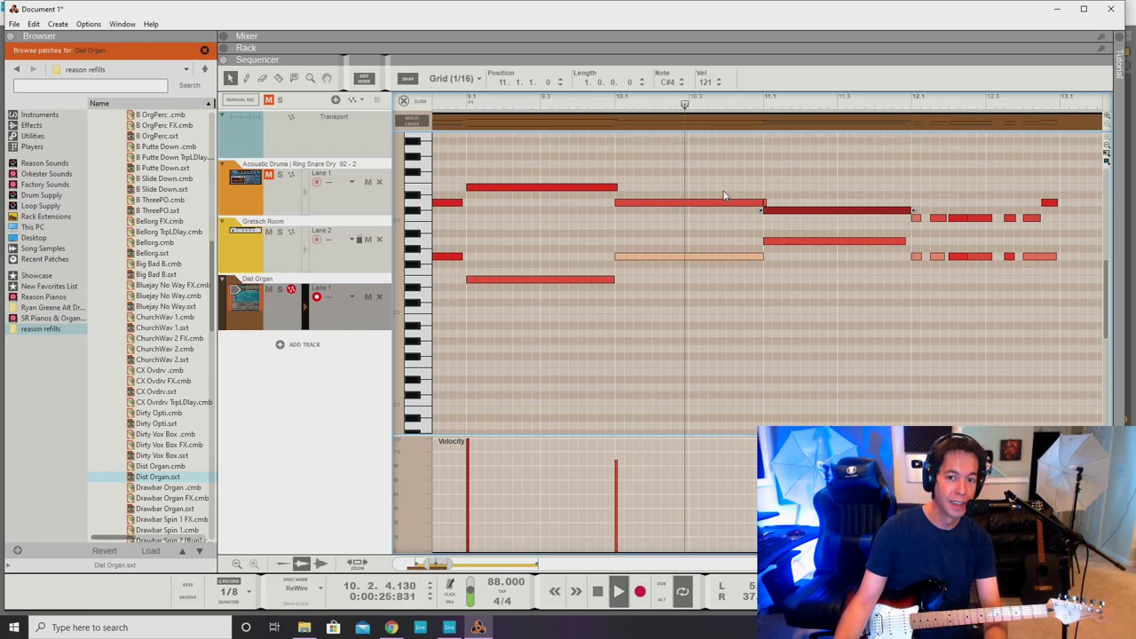
key("space")
left_click(761, 201)
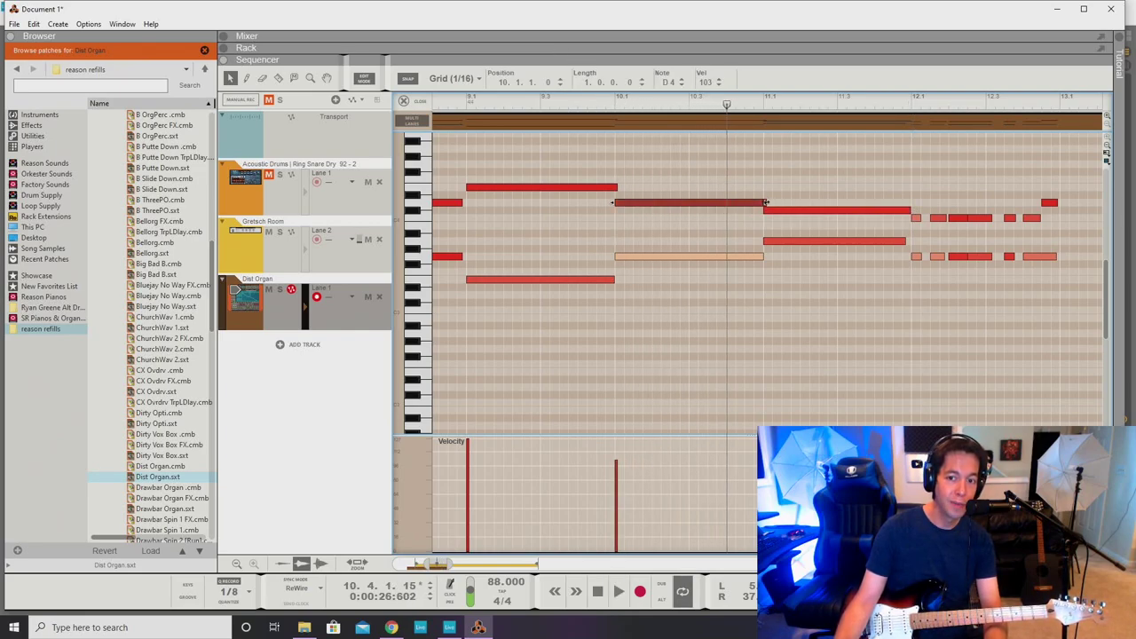
left_click_drag(765, 208, 727, 209)
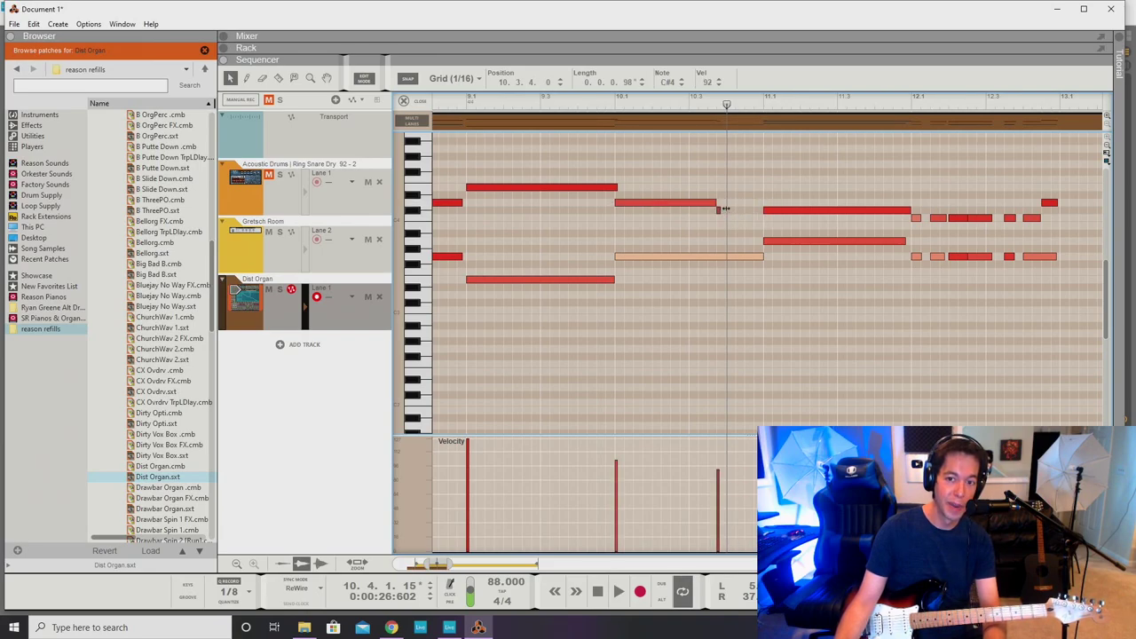
Add a D 4 note at 10.4.1 after the short C#4, ending at bar 11.
key("w")
left_click(729, 202)
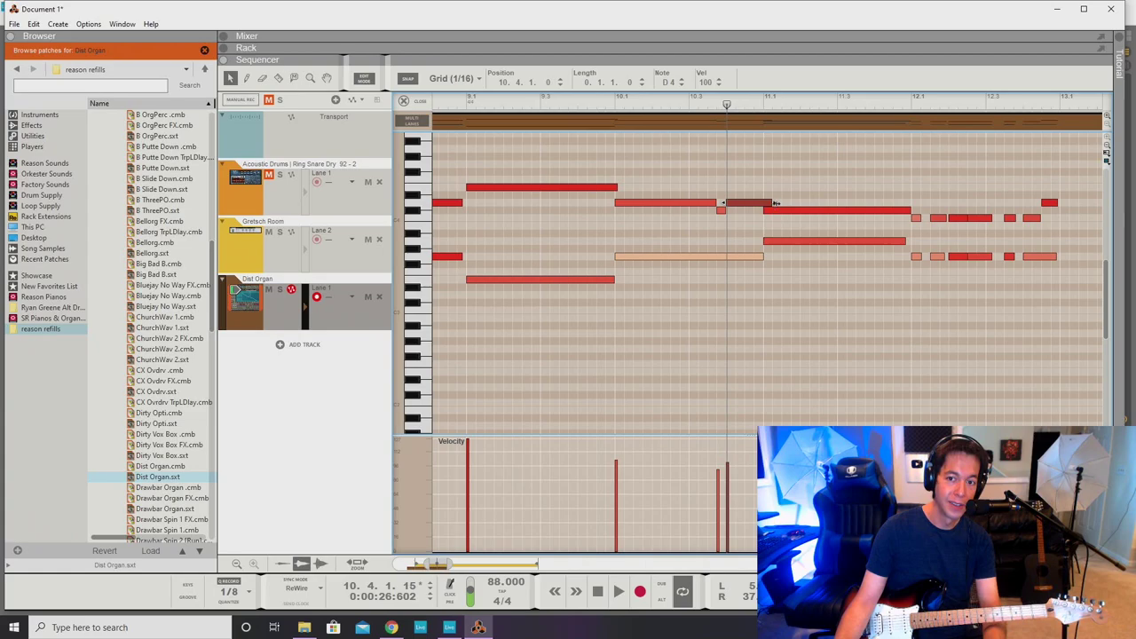
scroll(766, 206, "up", 2)
Set the snap to 1/32, place the short C#4 at 10.3.4.120 with length 0.0.0.120, and play bar 10.
left_click(724, 213)
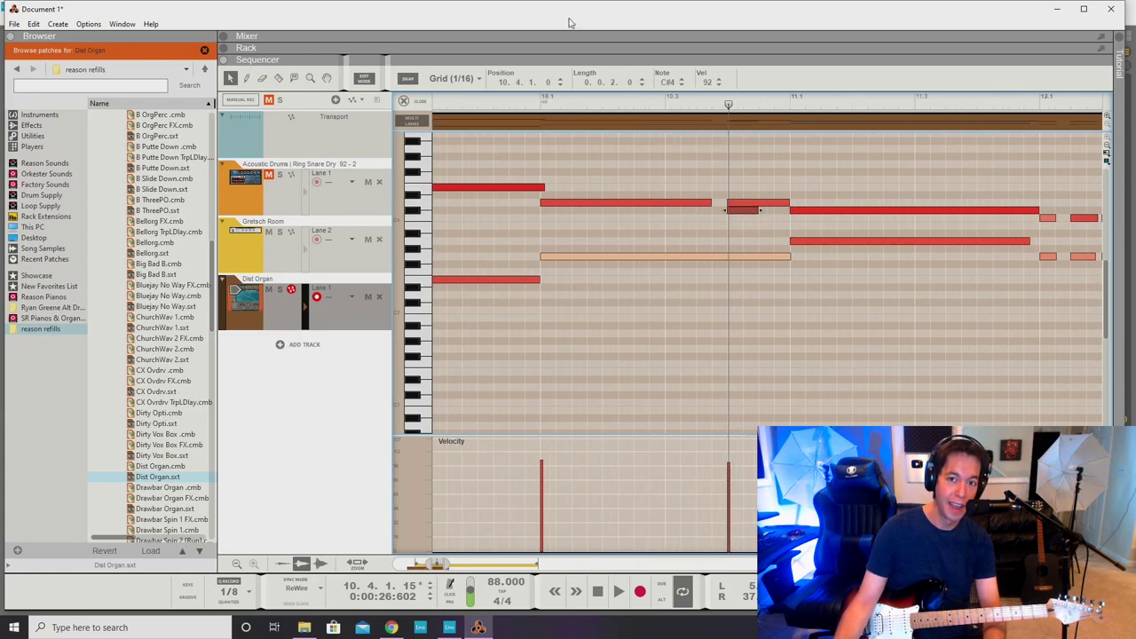
left_click(471, 79)
left_click(473, 197)
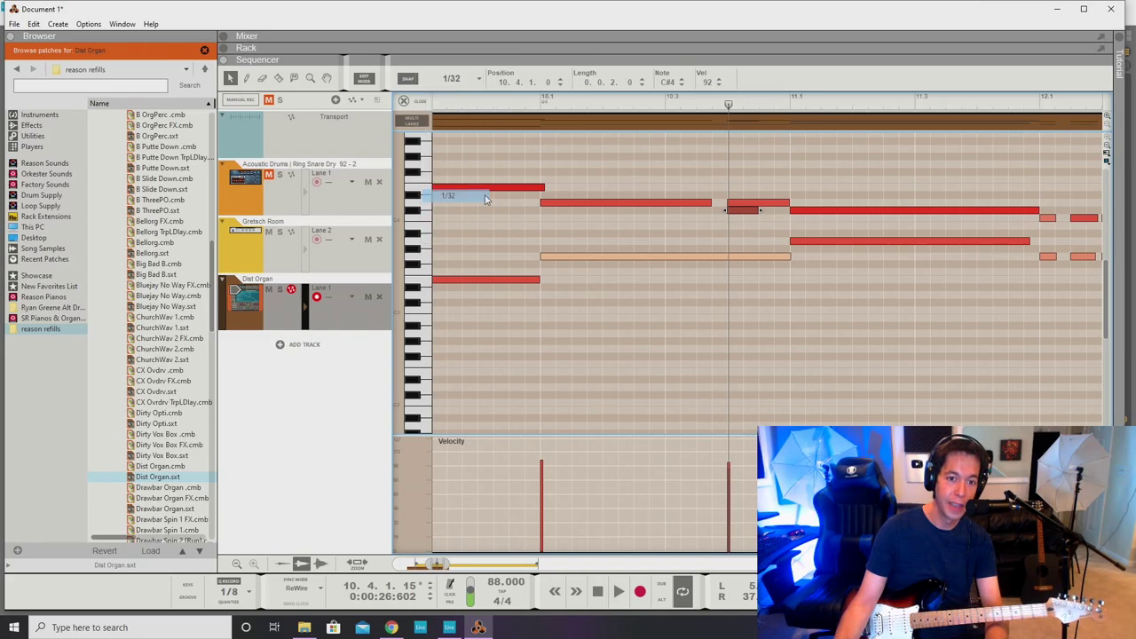
left_click(761, 213)
left_click(751, 214)
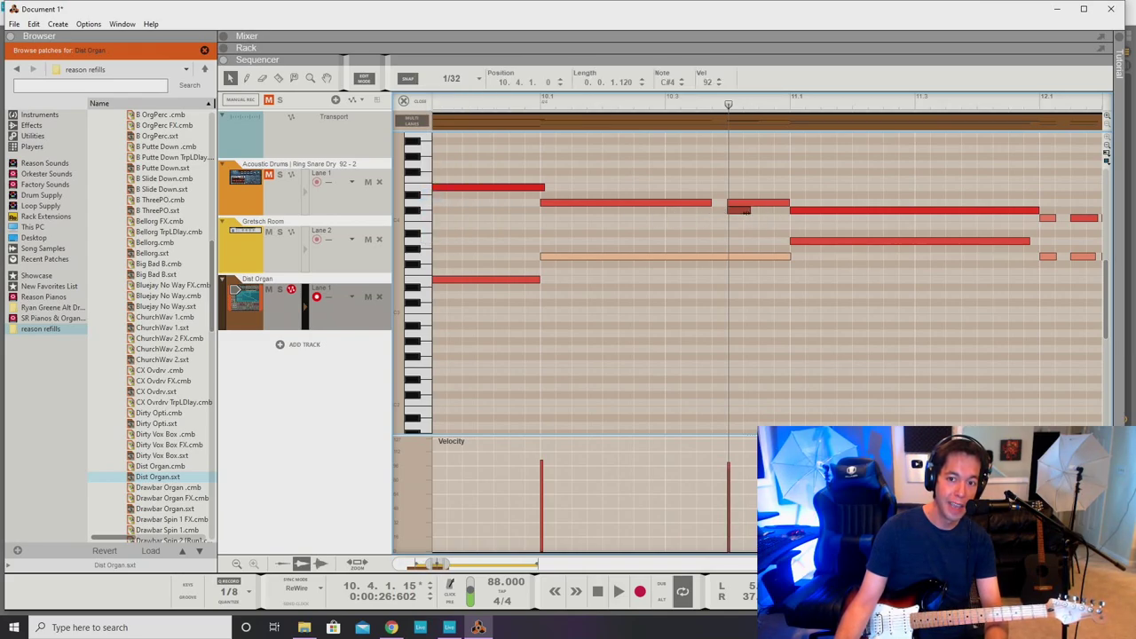
left_click(533, 101)
key("space")
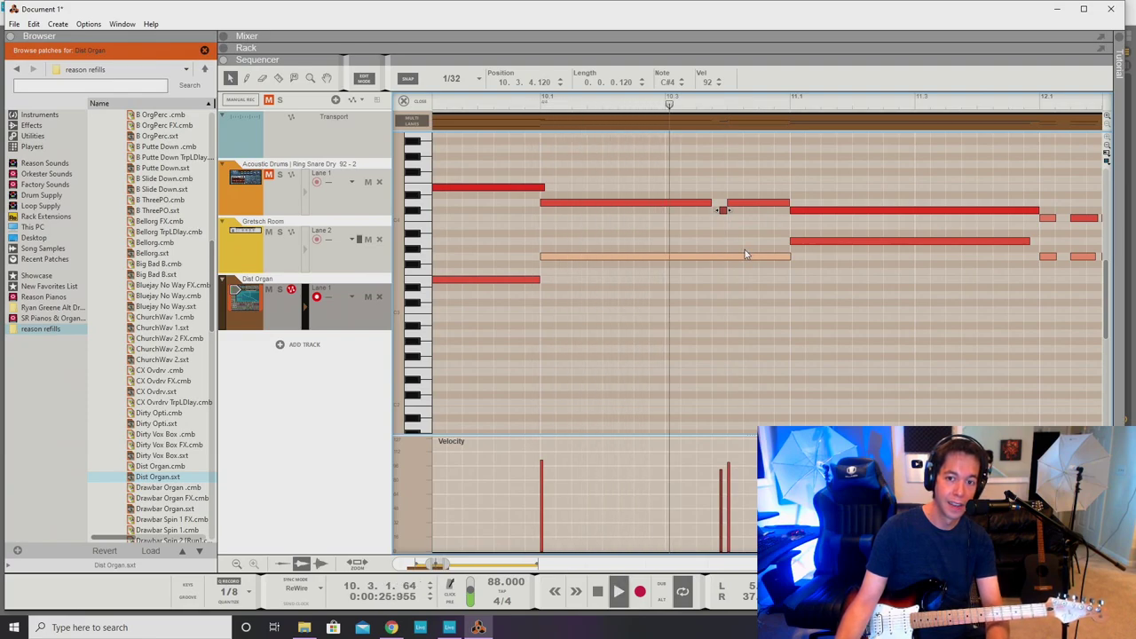
key("space")
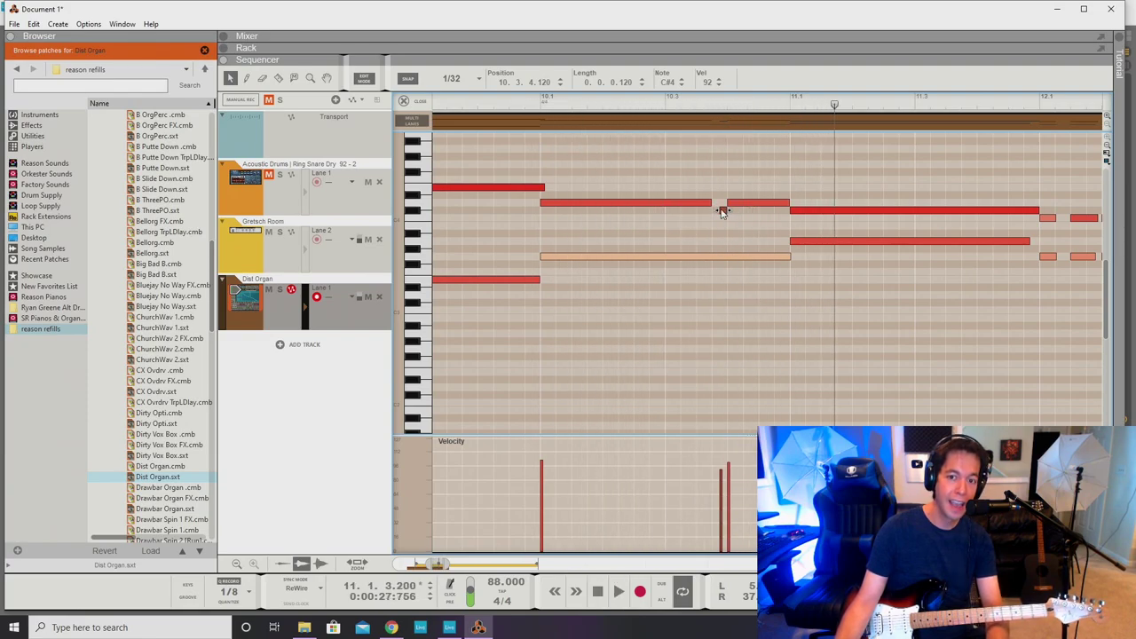
Try shifting the short C#4 and the following D 4 a 1/32 earlier and play bar 10.
left_click_drag(738, 205, 730, 203)
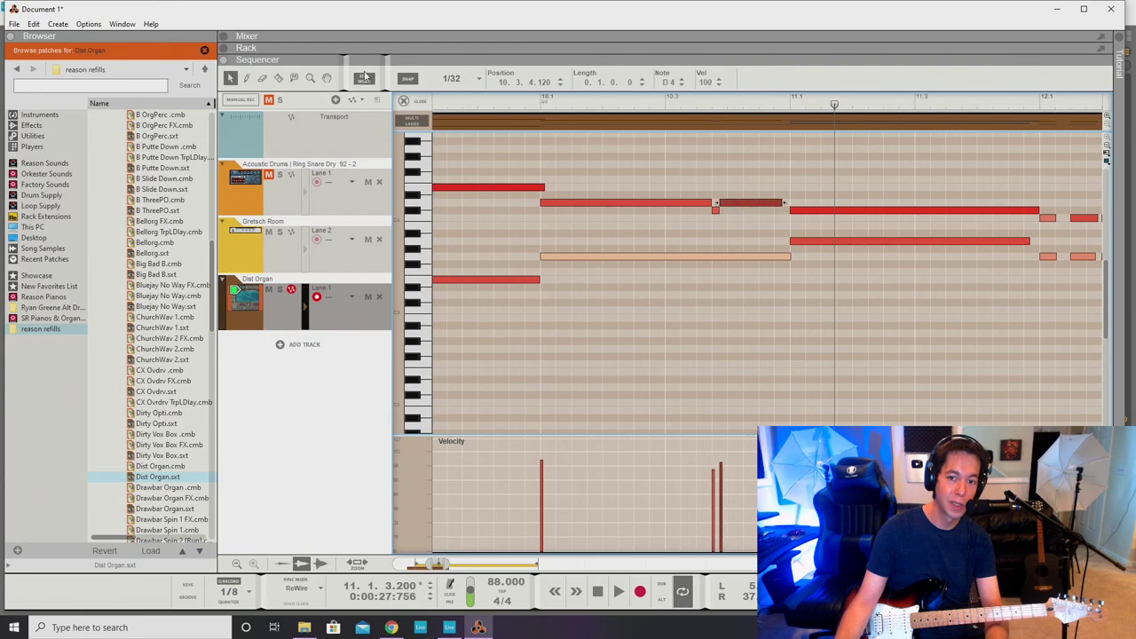
left_click(534, 105)
key("space")
left_click_drag(783, 203, 744, 209)
key("space")
left_click(716, 209)
Extend the long bar 10 D 4 to meet the C#4, set the second D 4's length to 0.1.0.0, and play the passage.
left_click(711, 203)
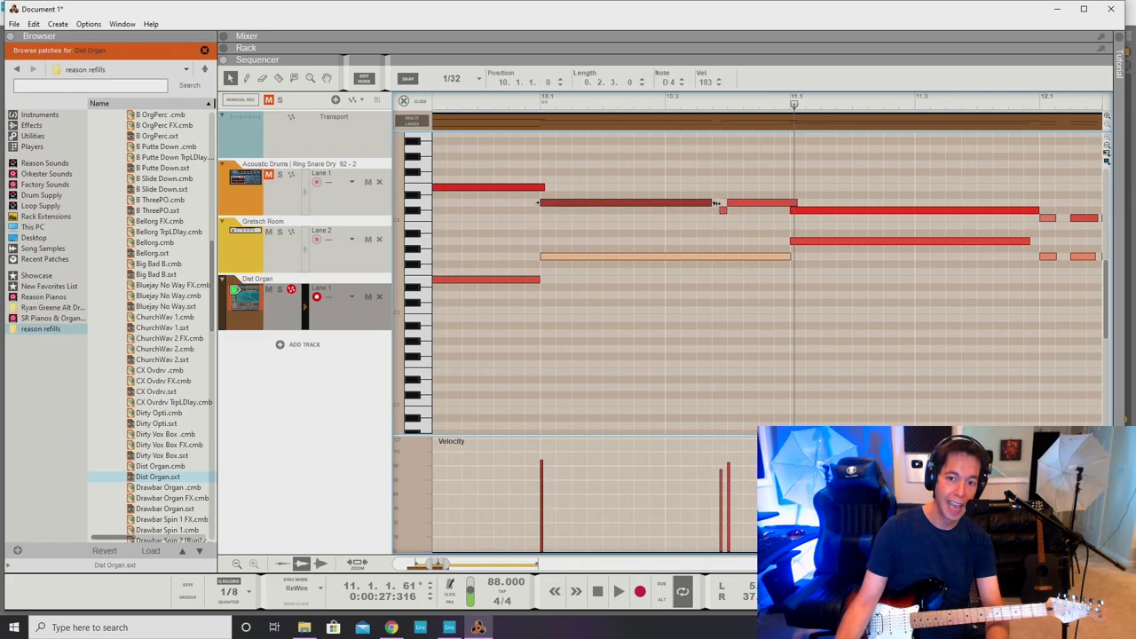
left_click(798, 204)
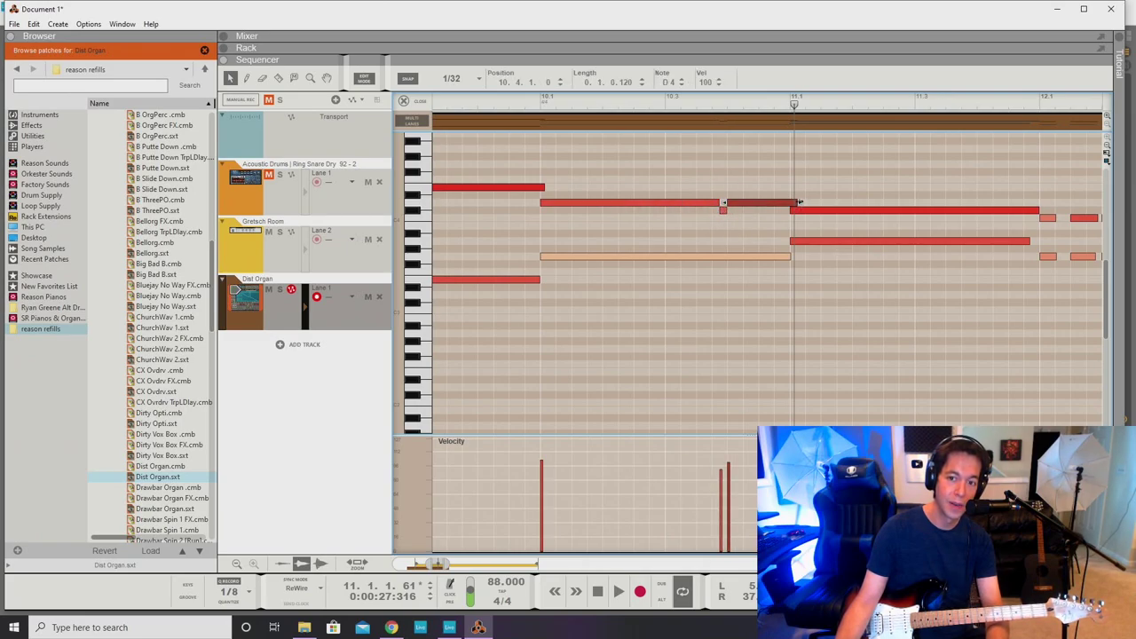
left_click(533, 97)
key("space")
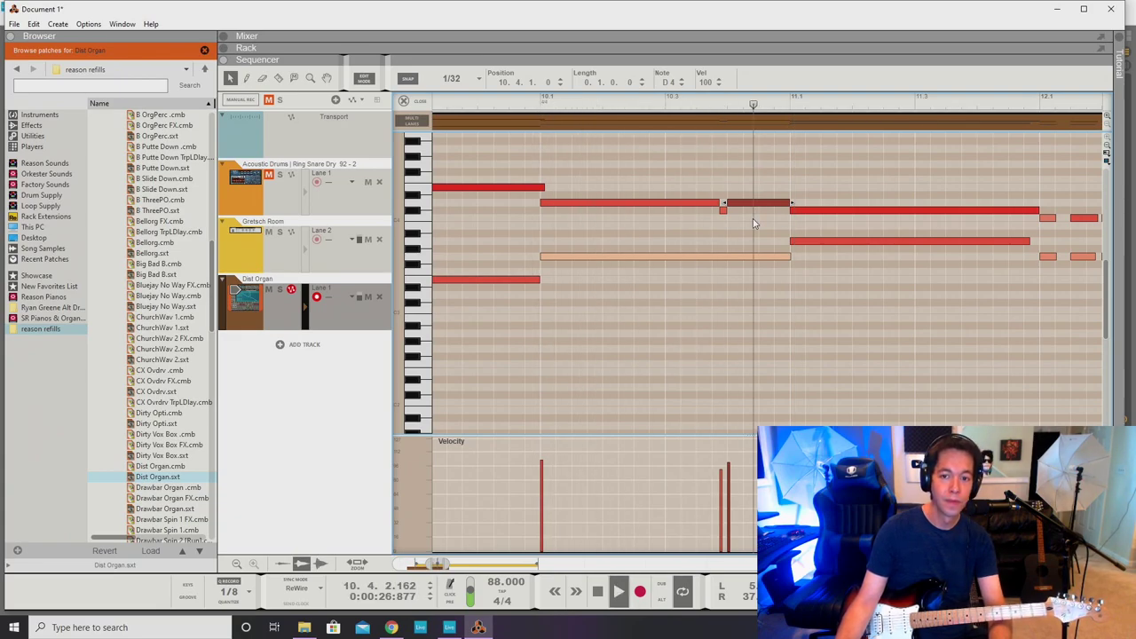
scroll(782, 242, "down", 5)
key("space")
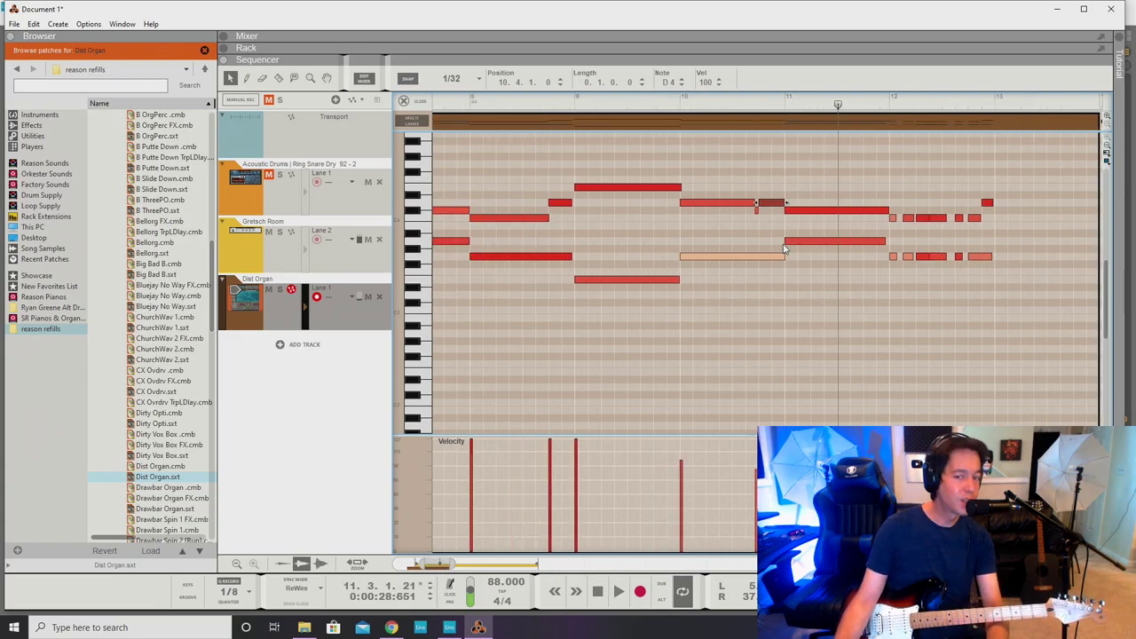
Play the short chords in bar 12 and shorten the chord at 12.2.1 to 0.0.1.73.
scroll(773, 251, "down", 4)
scroll(773, 251, "up", 1)
scroll(772, 252, "up", 2)
key("space")
scroll(975, 253, "up", 2)
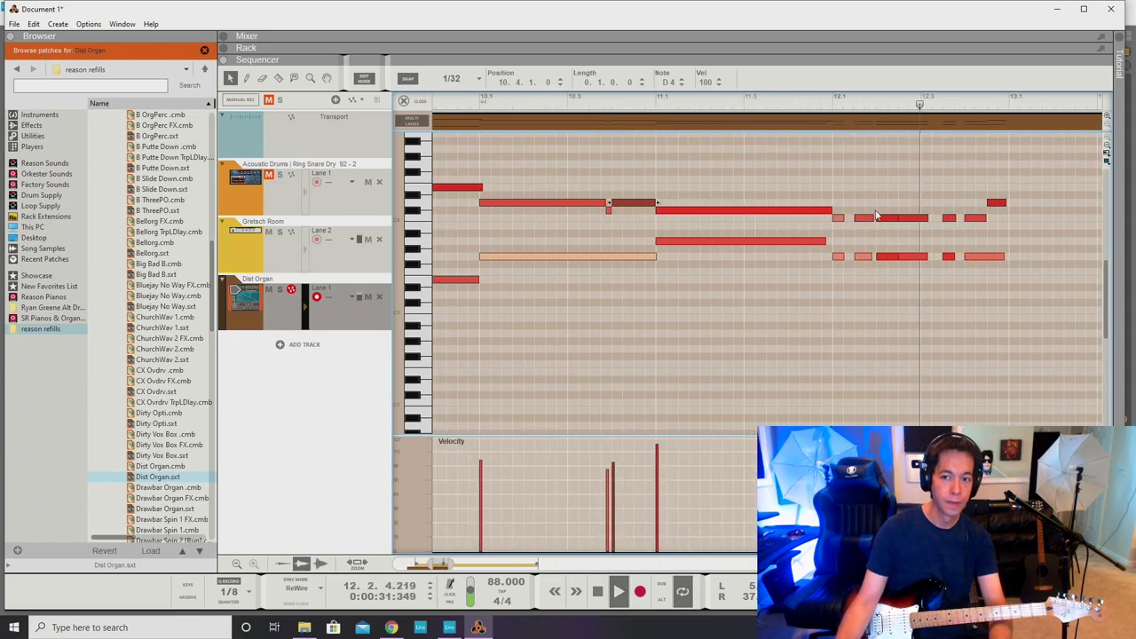
scroll(876, 216, "up", 2)
left_click_drag(890, 192, 908, 283)
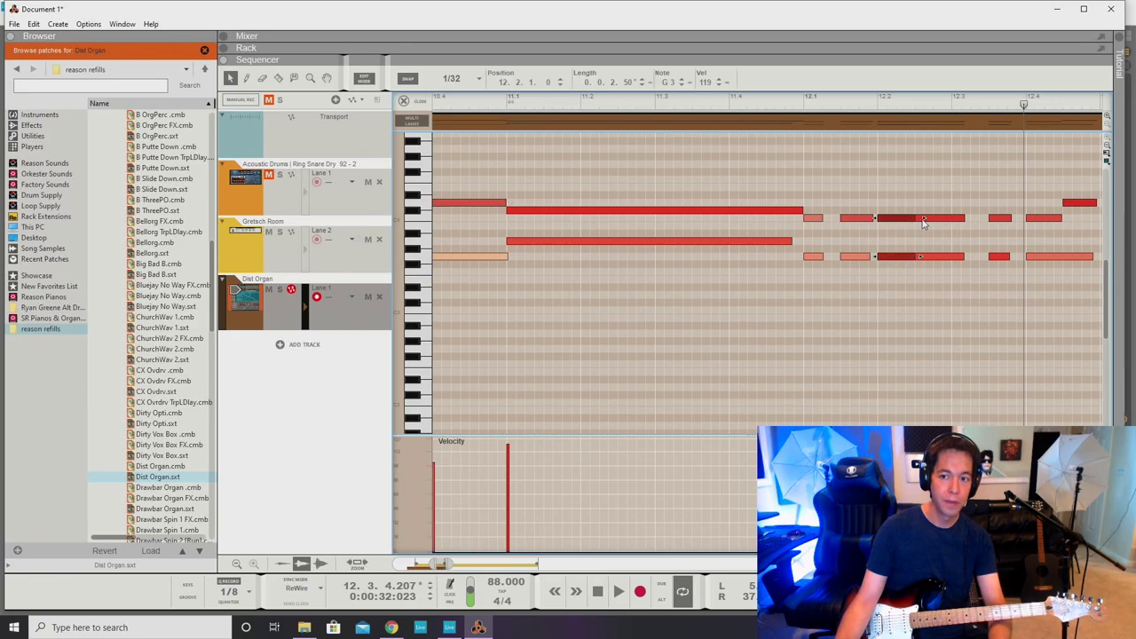
left_click(813, 217)
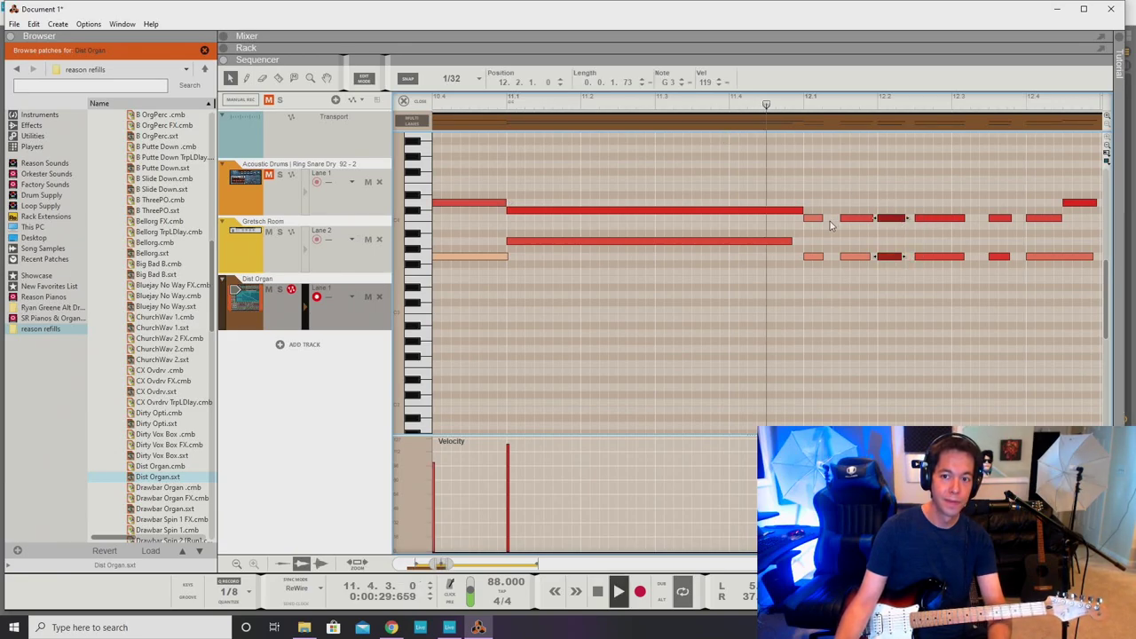
Shorten both notes of the 12.1.3 chord to 0.0.1.0 and trim the 12.2.1 chord to about the same length.
left_click_drag(850, 188, 866, 268)
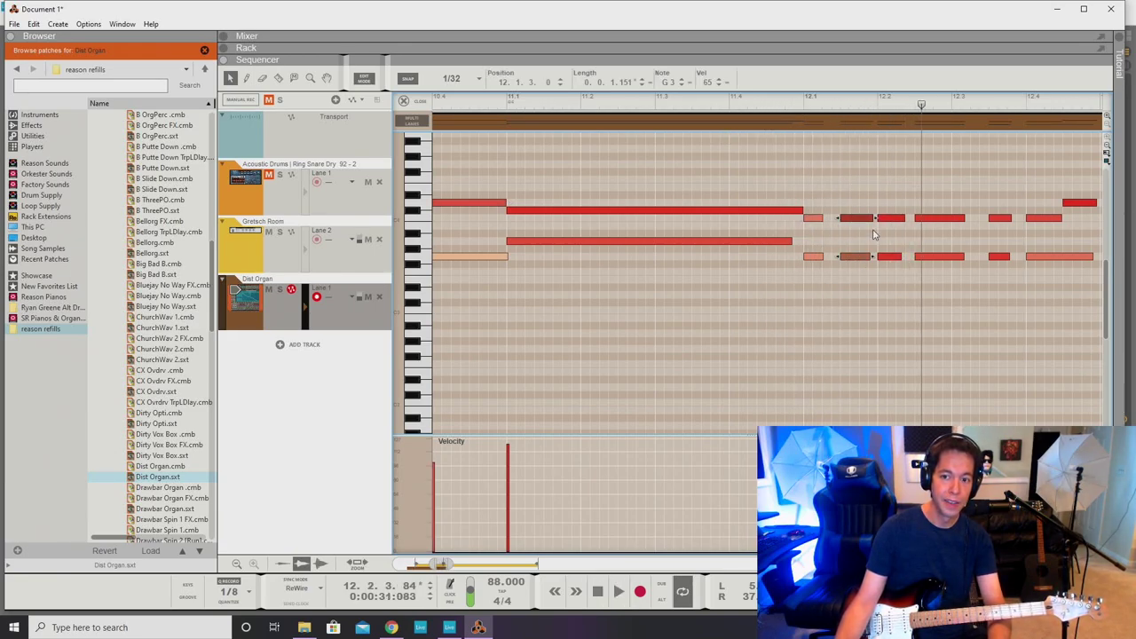
left_click(864, 227)
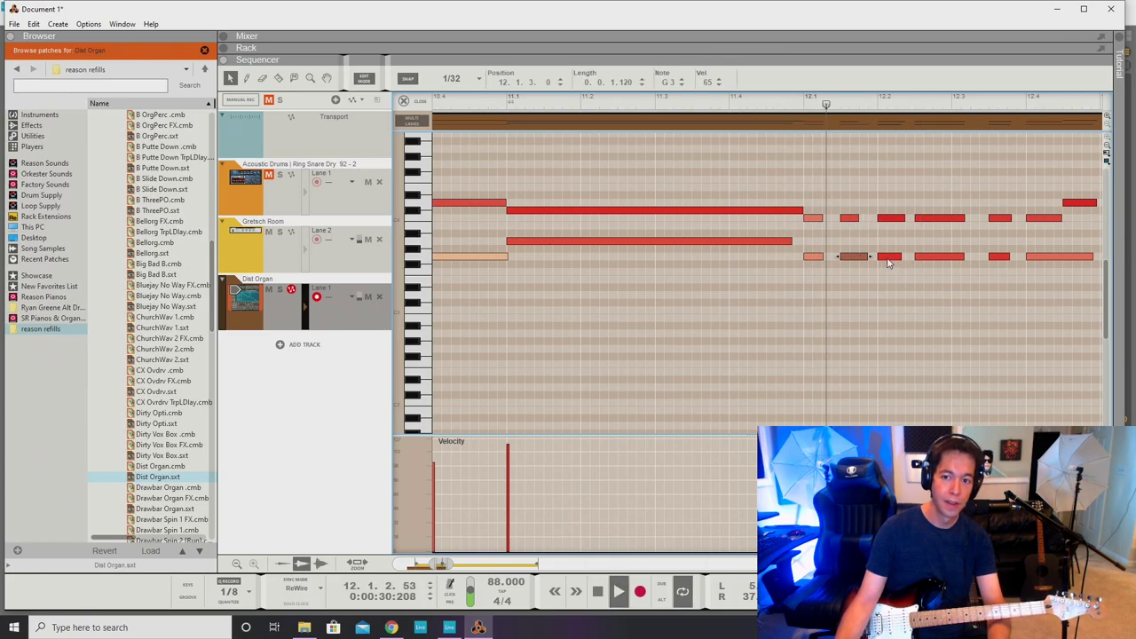
left_click_drag(869, 256, 858, 257)
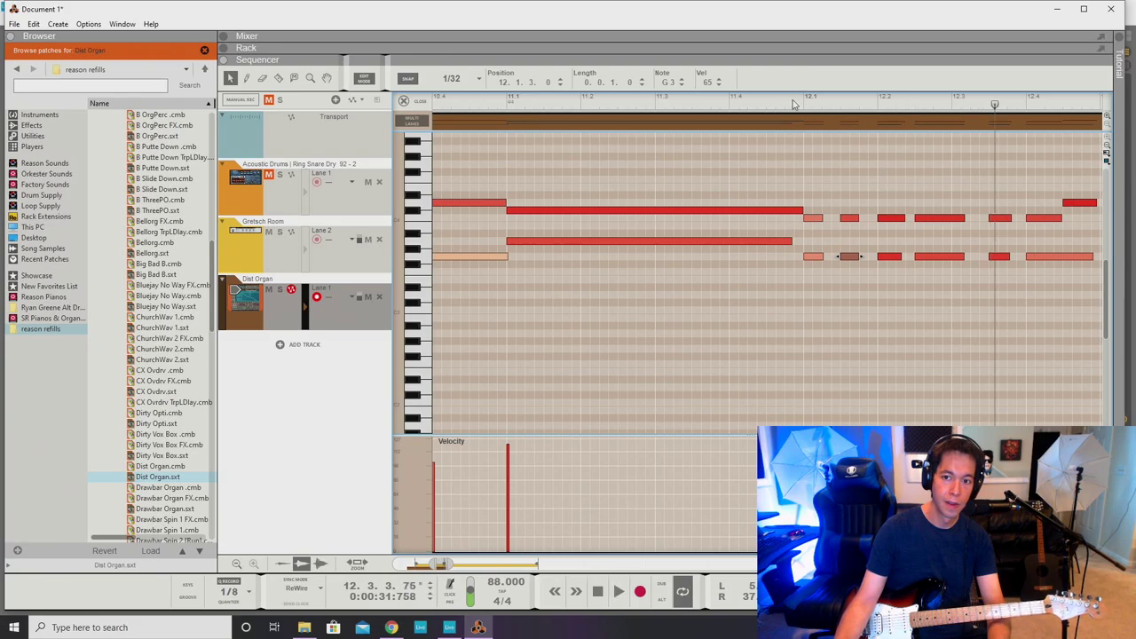
left_click_drag(878, 192, 888, 257)
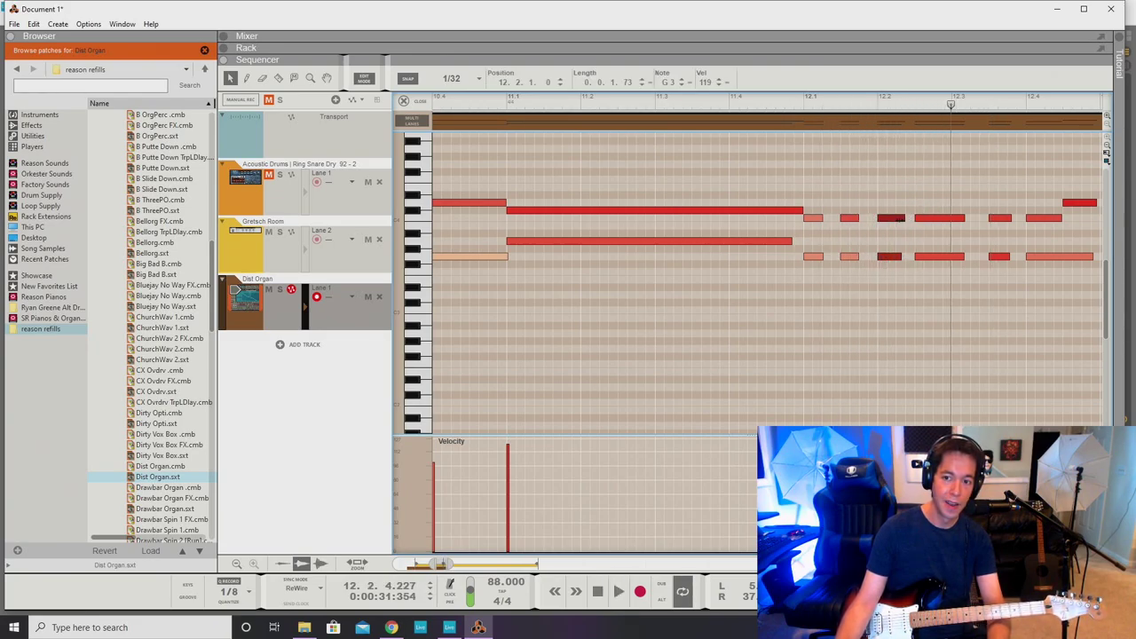
Reposition the longer G 3 chord following 12.2.1, trying it at 12.2.2.120 with playback and placing it at 12.2.4.0.
left_click_drag(920, 198, 923, 266)
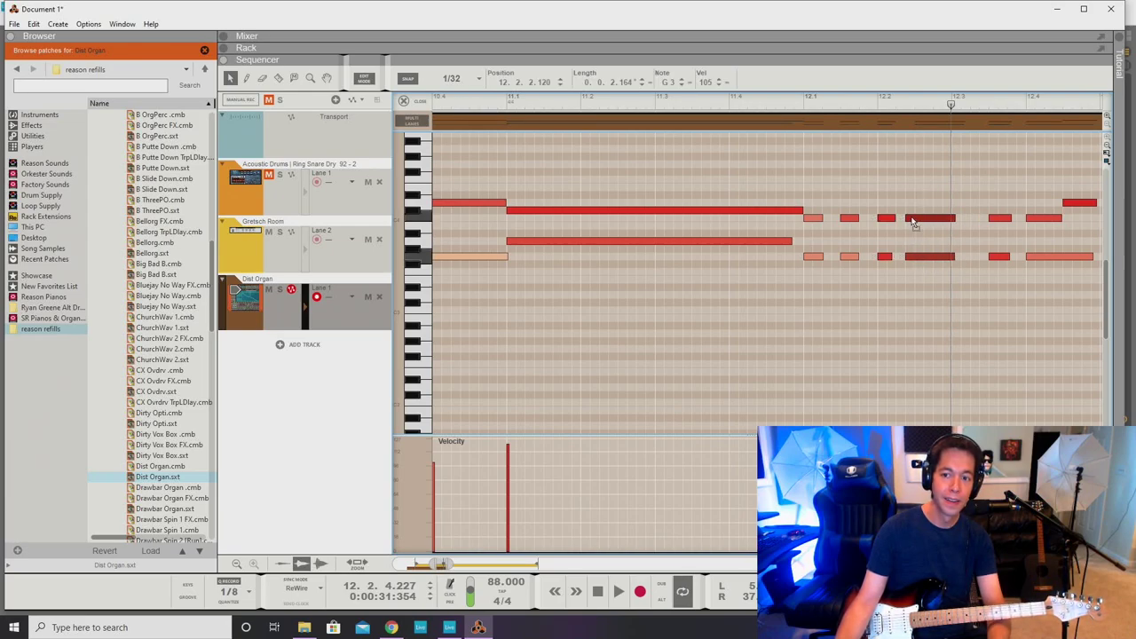
left_click(790, 100)
key("space")
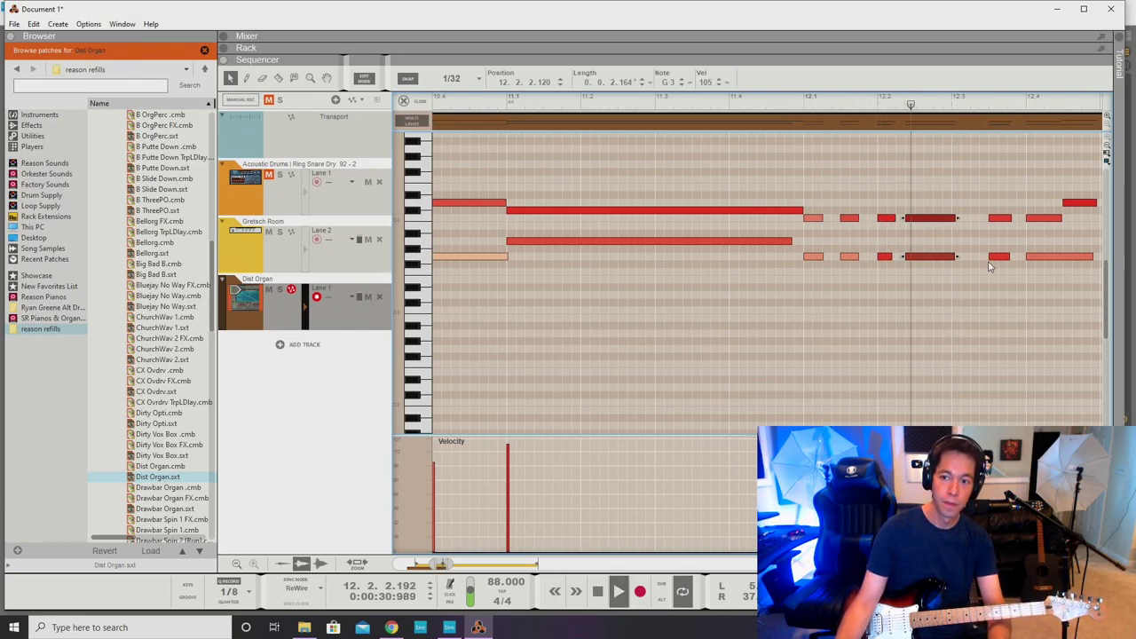
key("space")
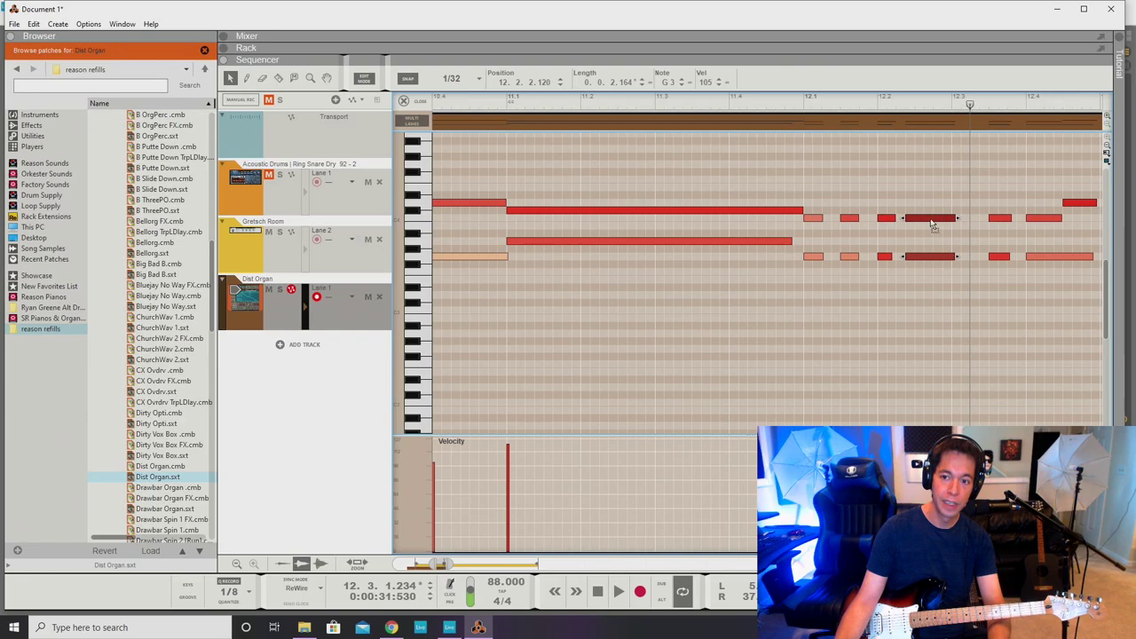
left_click_drag(929, 224, 949, 224)
left_click(793, 100)
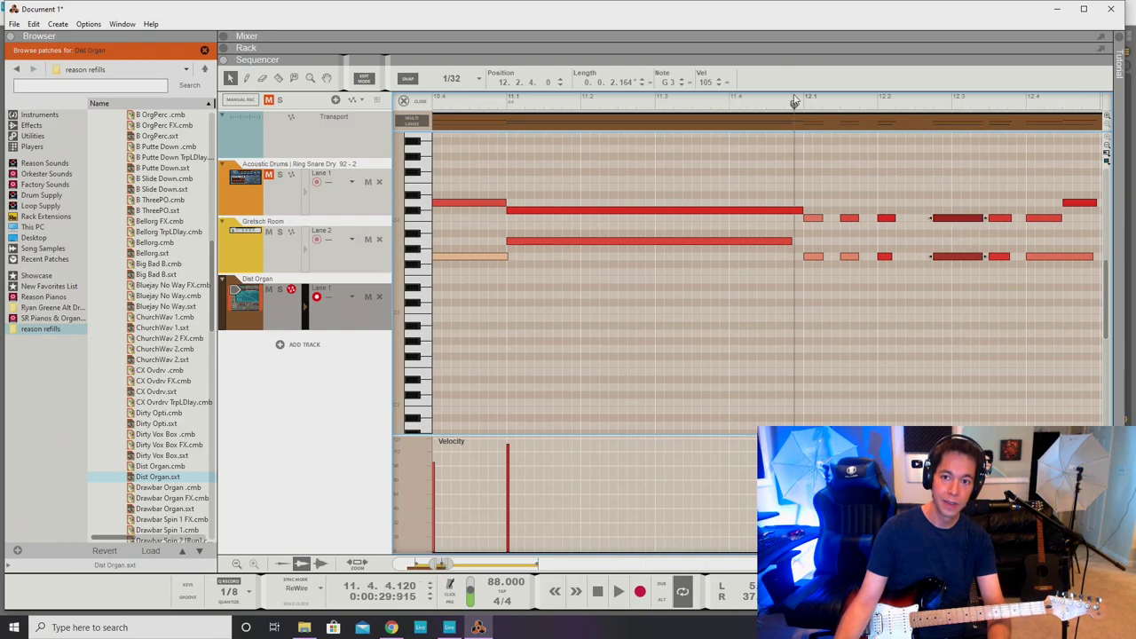
Lengthen both notes of the 12.2.1 chord to 0.0.2.0 and play the passage from the end of bar 11.
key("space")
key("space")
left_click_drag(884, 199, 896, 258)
left_click(794, 95)
key("space")
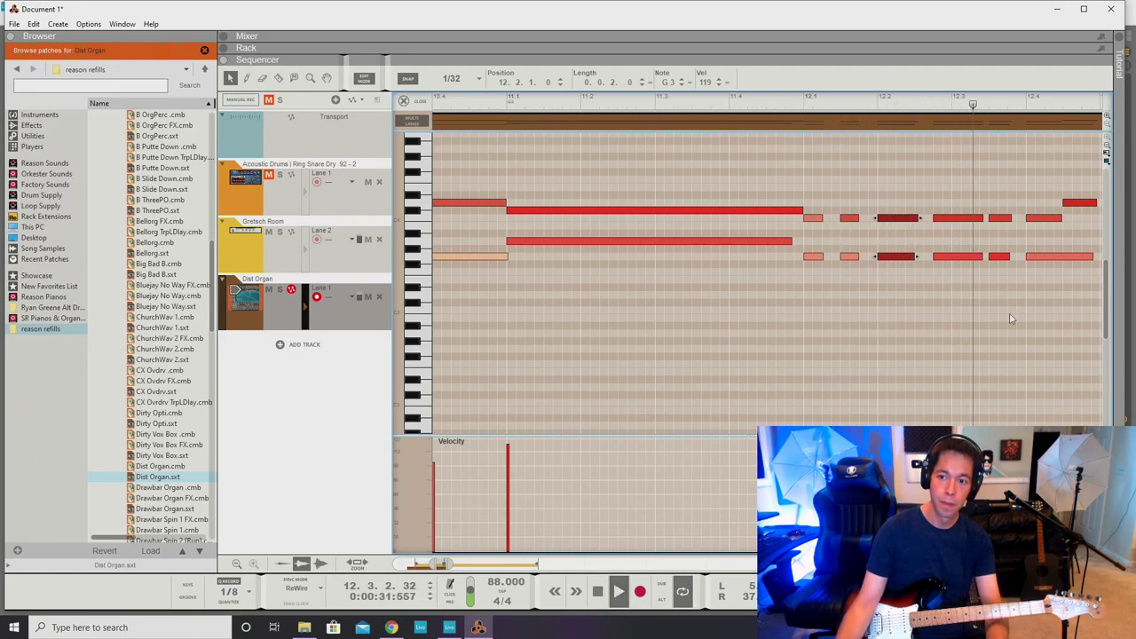
key("space")
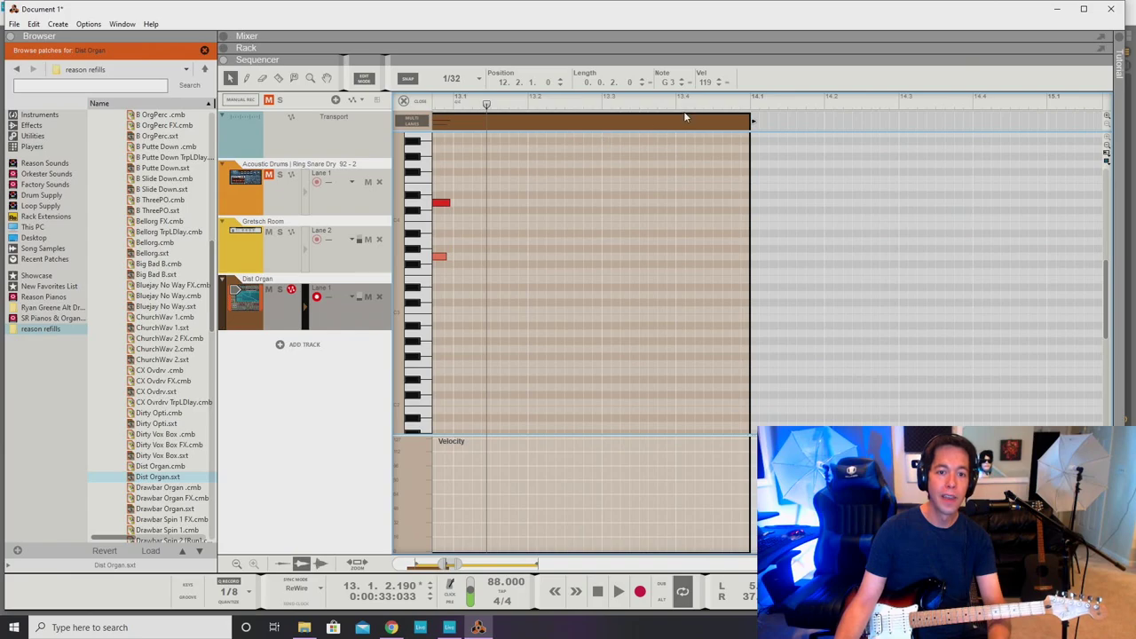
Trim the Dist Organ clip to end at bar 13 and cut away the part before bar 5.
left_click_drag(753, 123, 413, 133)
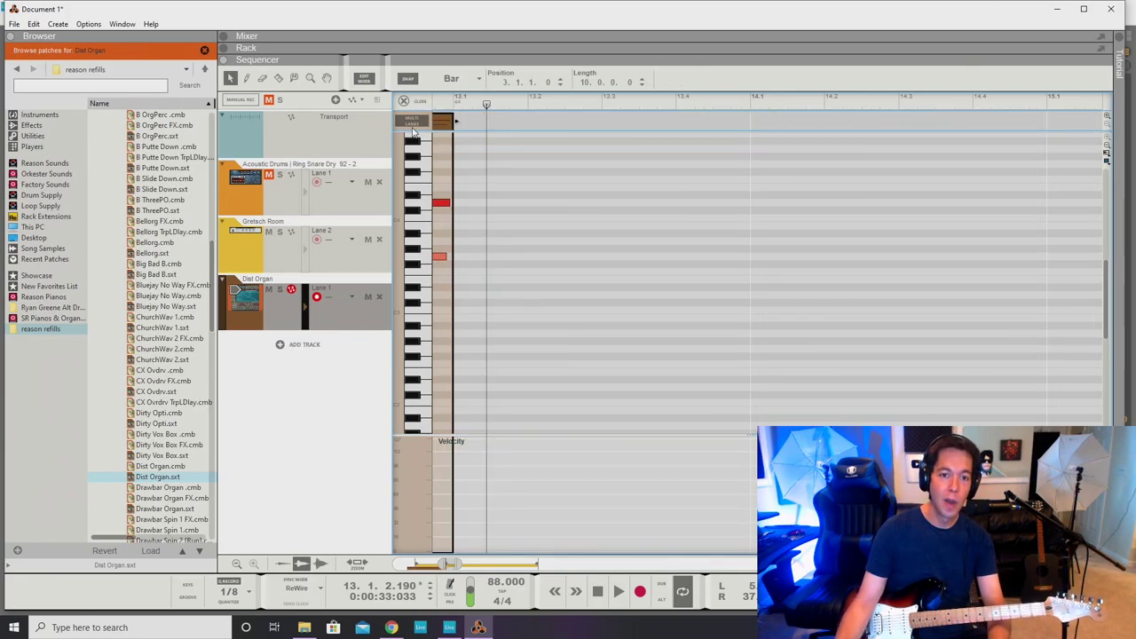
left_click(421, 103)
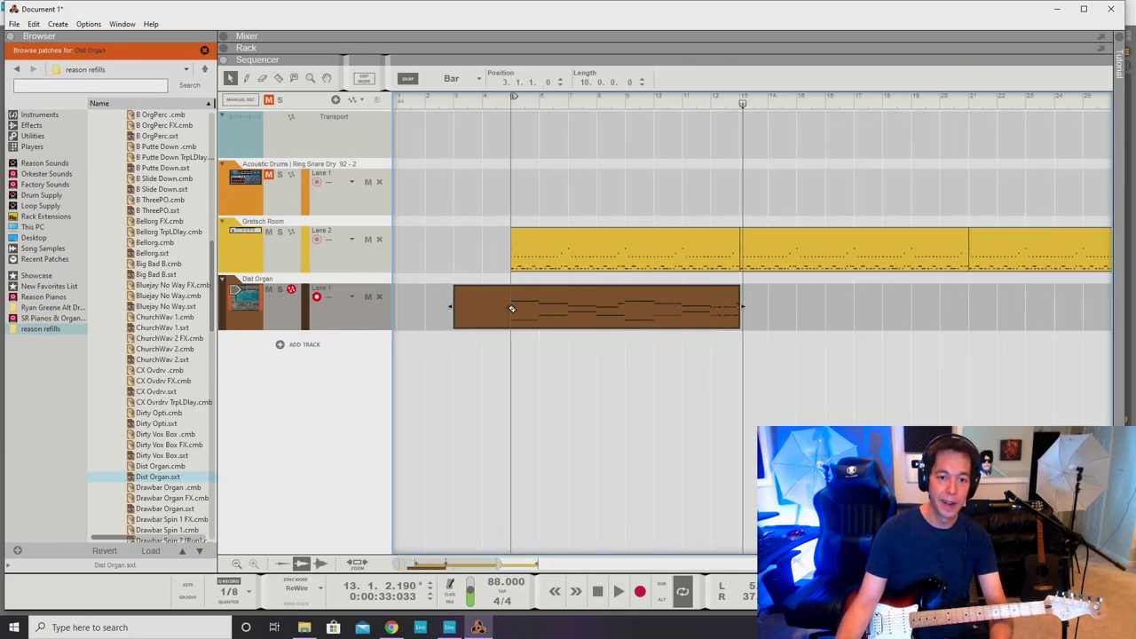
left_click(516, 309)
key("q")
left_click(499, 311)
key("Delete")
left_click(500, 102)
key("space")
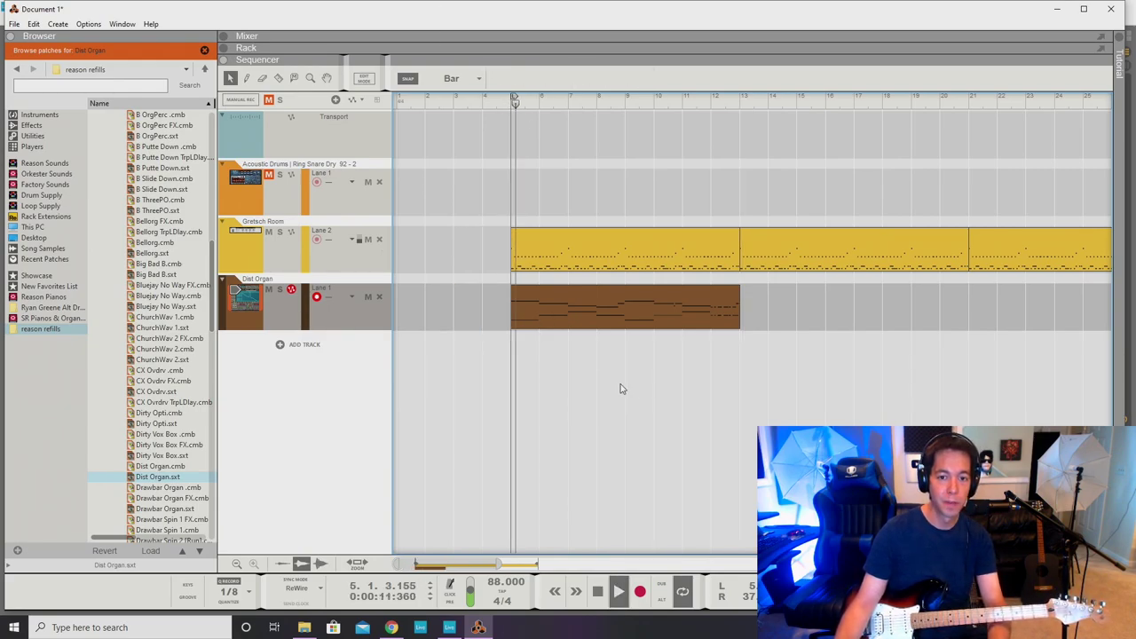
key("space")
Copy the lowest note of the bar 5 organ chord up to B 3 and play the passage from before bar 5.
left_click(538, 311)
double_click(538, 312)
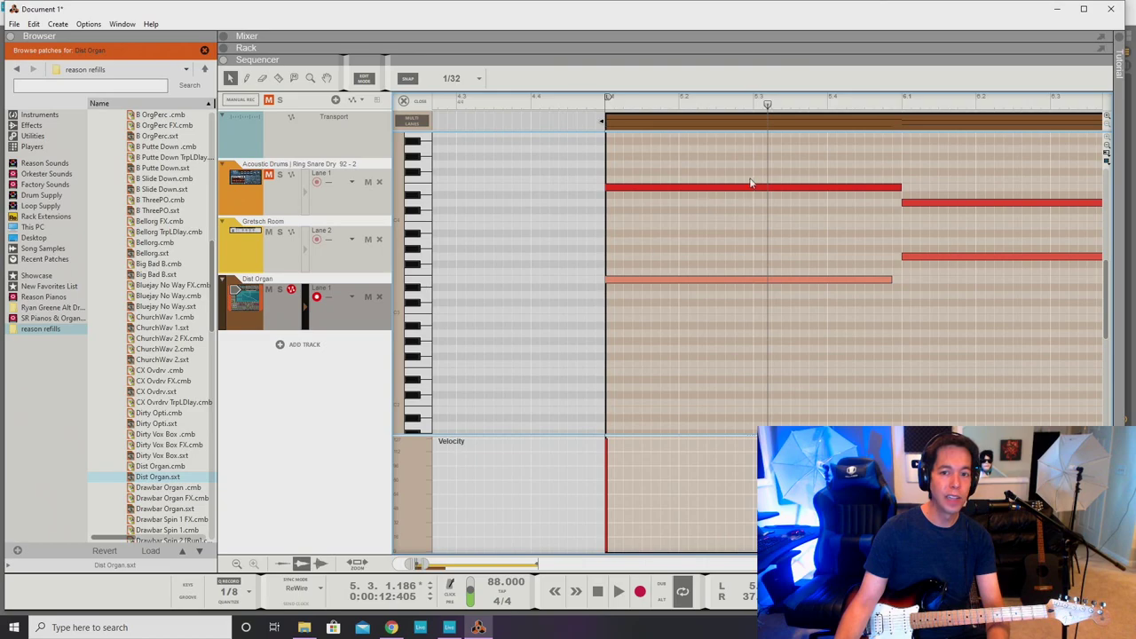
left_click(706, 189)
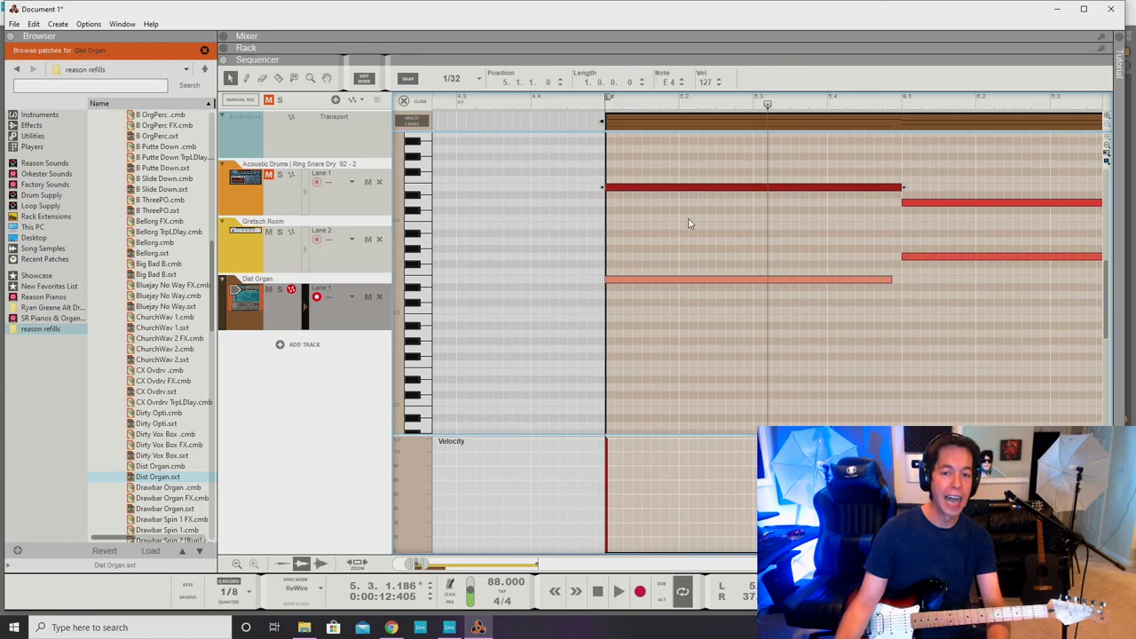
left_click(654, 282)
left_click_drag(653, 270, 654, 227)
left_click(577, 102)
key("space")
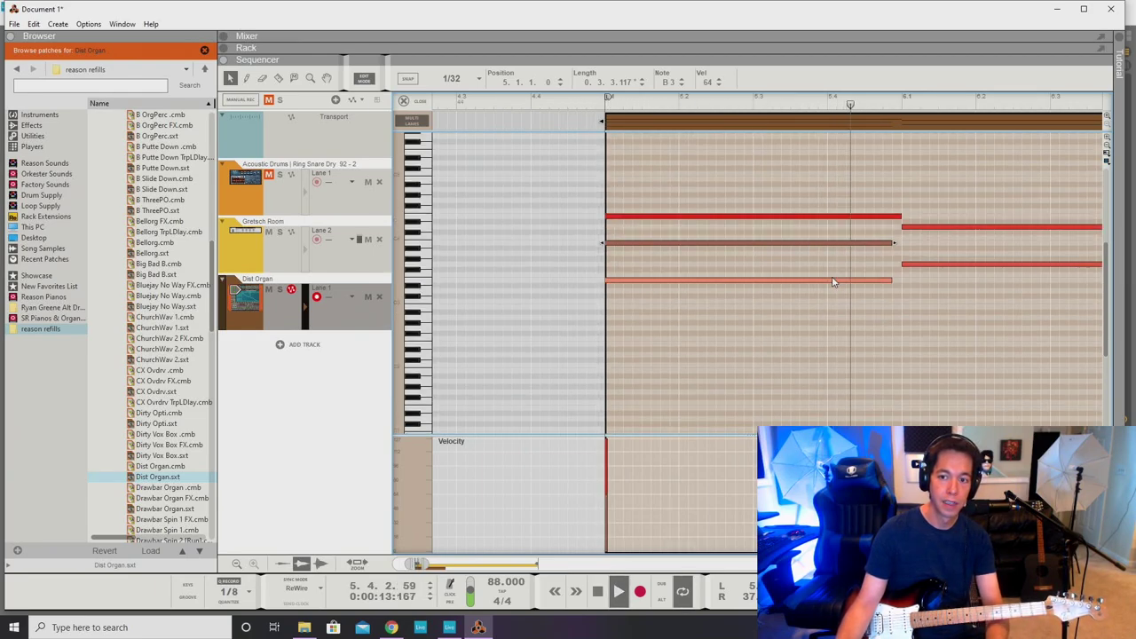
scroll(832, 276, "down", 5)
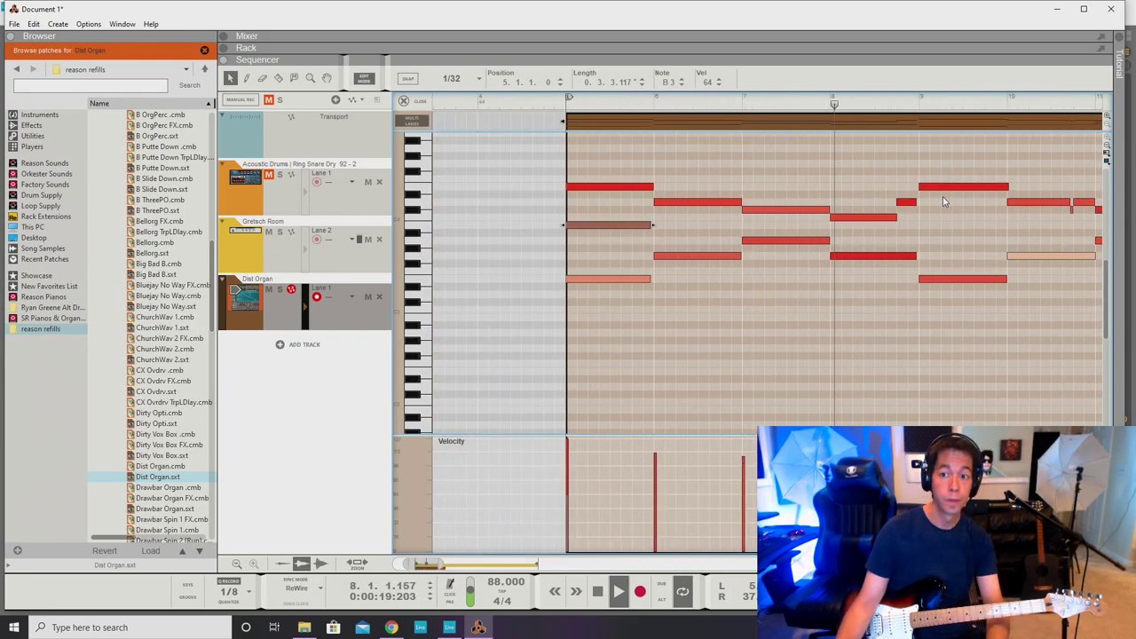
scroll(943, 196, "right", 3)
left_click_drag(804, 187, 808, 228)
key("ctrl+z")
left_click(815, 233)
key("space")
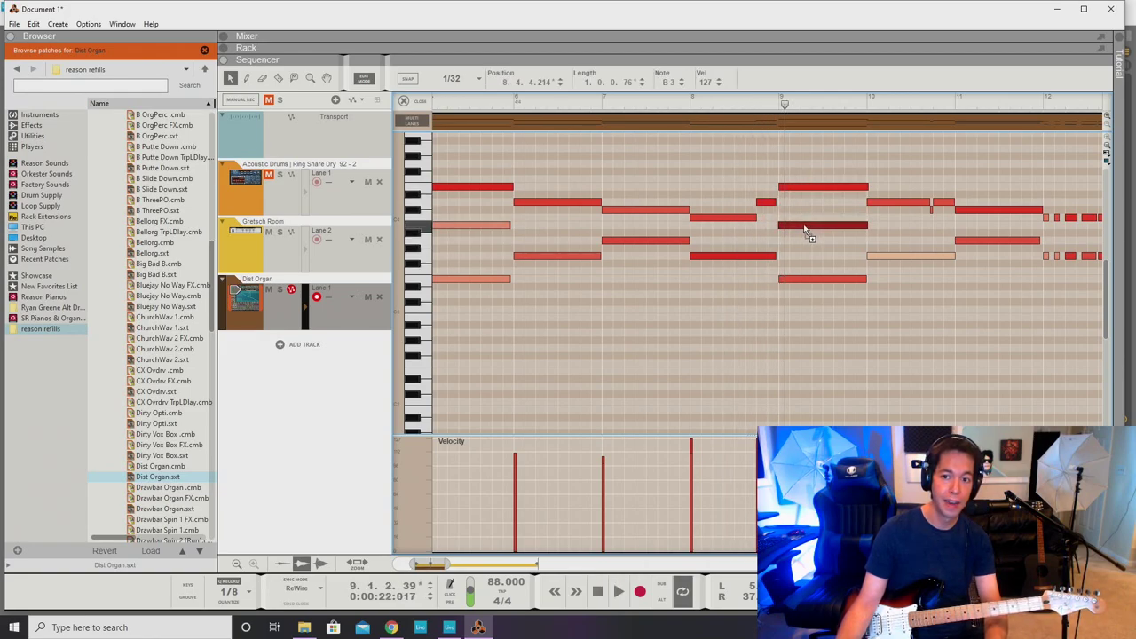
key("ctrl+z")
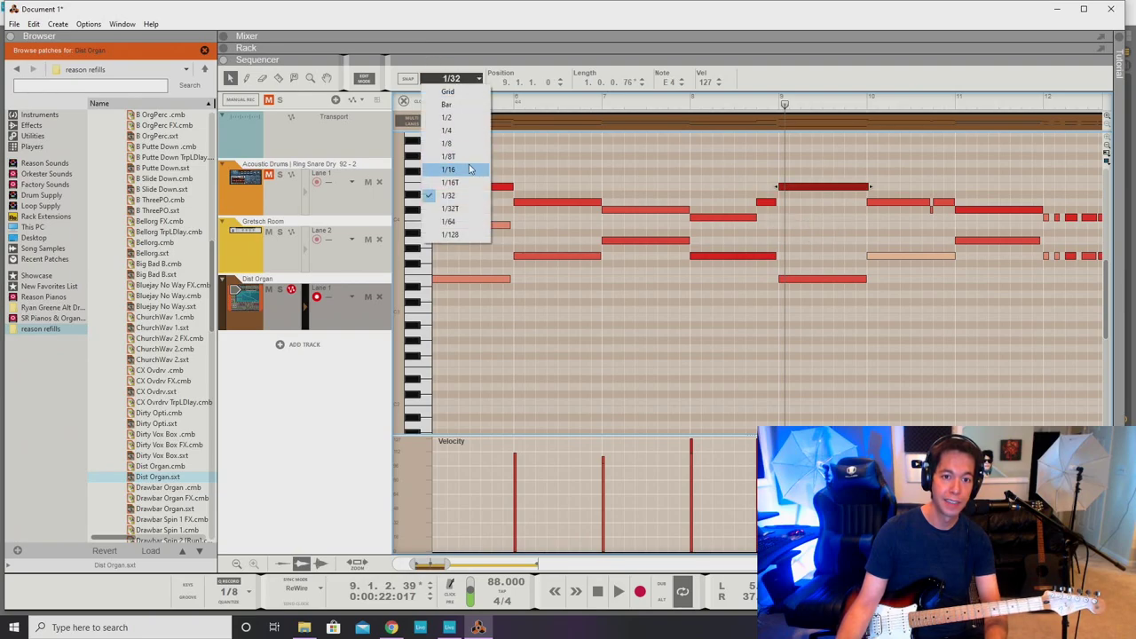
Set the snap value to 1/16, copy the bar 9 E 4 note down to B 3 at 9.1.1.0, and play it back.
left_click(471, 170)
left_click_drag(809, 187, 808, 229)
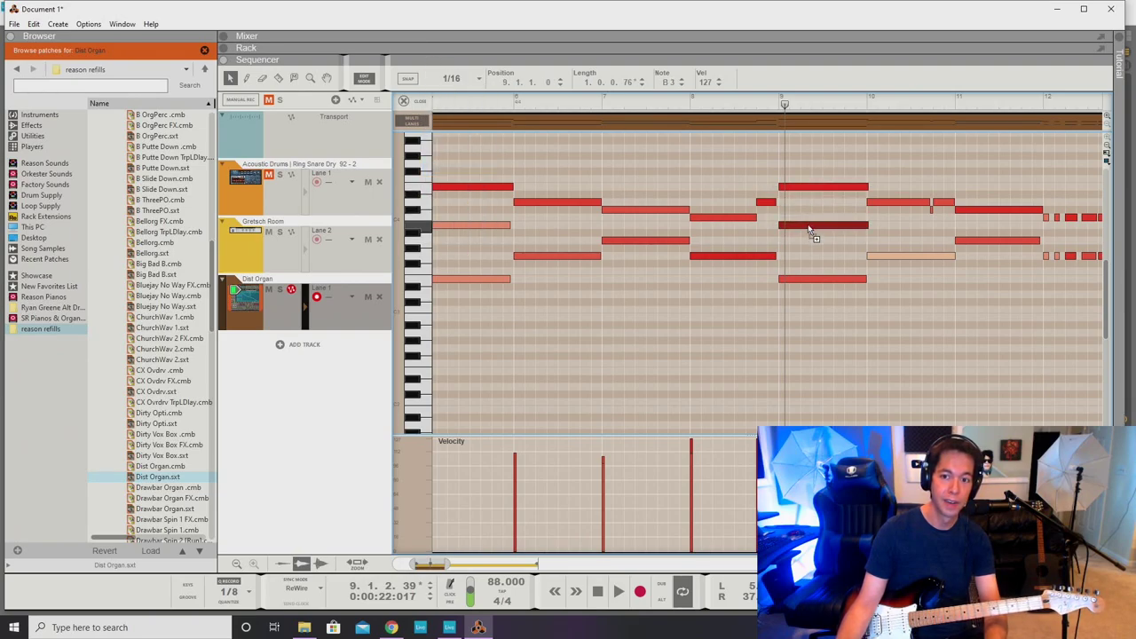
left_click(751, 105)
key("space")
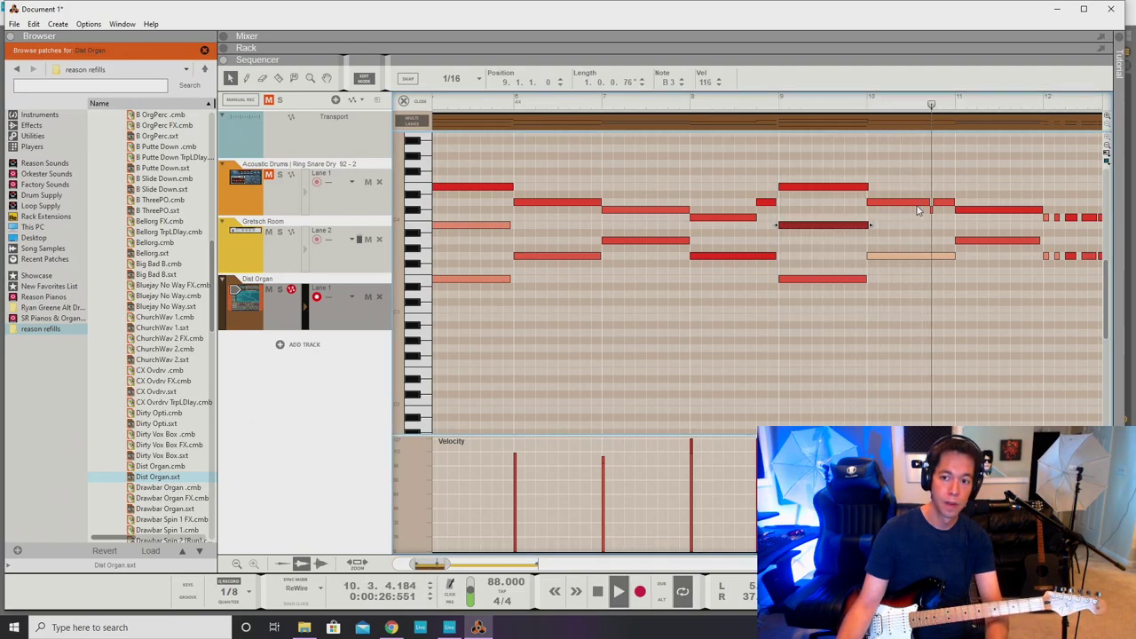
Duplicate the eight-bar Dist Organ clip to bars 13, 21 and 29, matching the Gretsch Room drums up to bar 37.
key("ctrl+e")
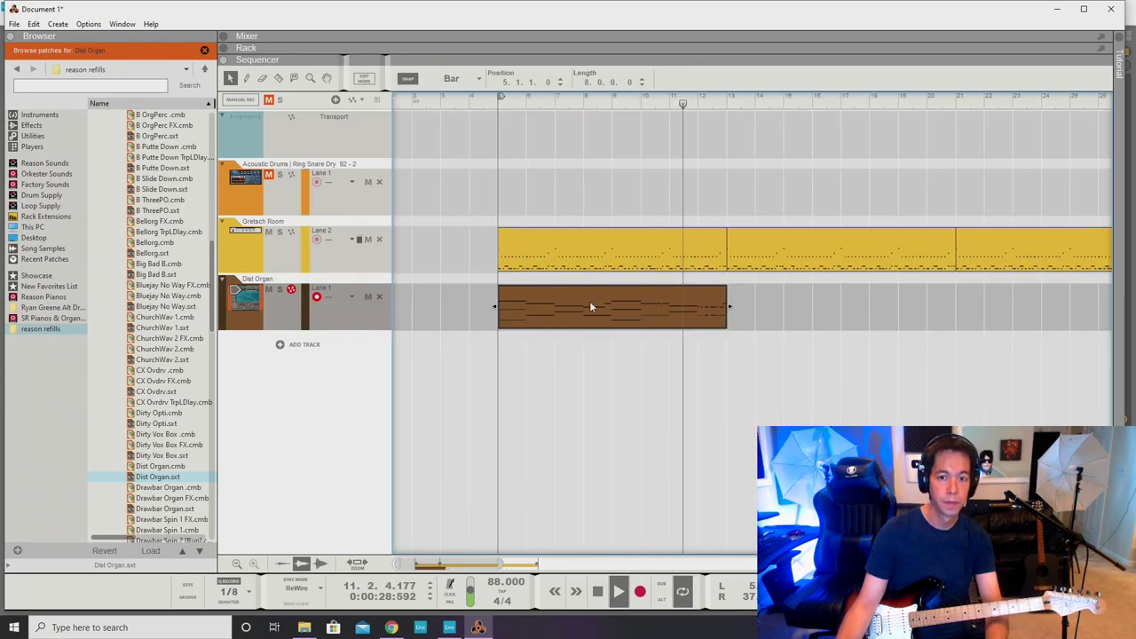
left_click_drag(565, 312, 781, 327)
scroll(748, 332, "down", 5)
key("space")
left_click_drag(682, 317, 665, 337)
Switch to Ableton Live and add two audio tracks below the 9 Audio track.
mouse_move(477, 627)
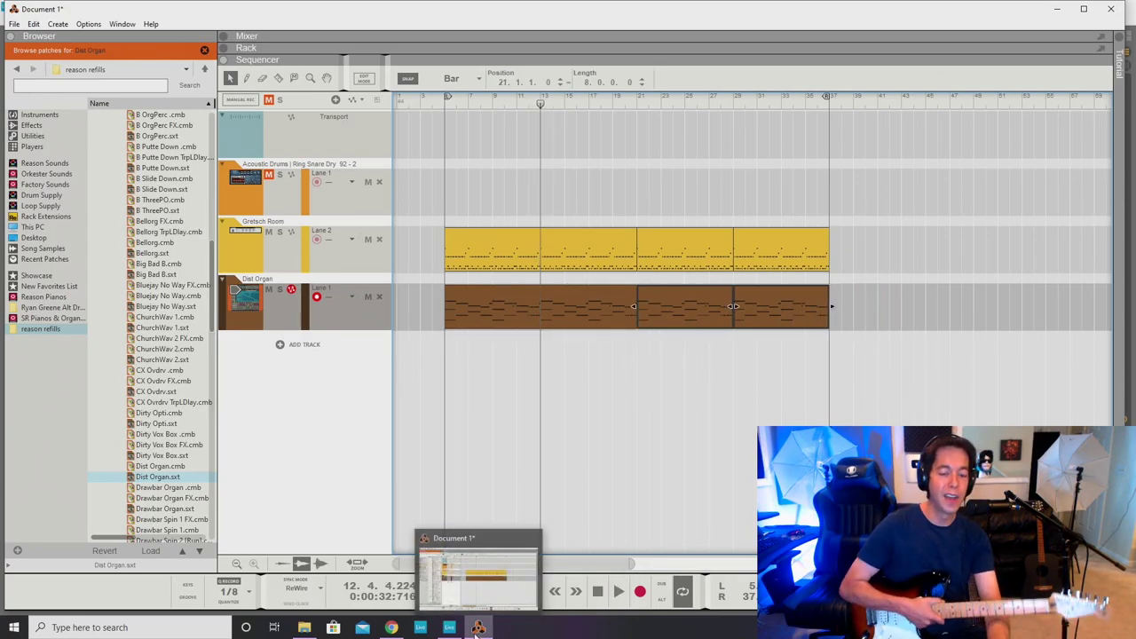
left_click(449, 627)
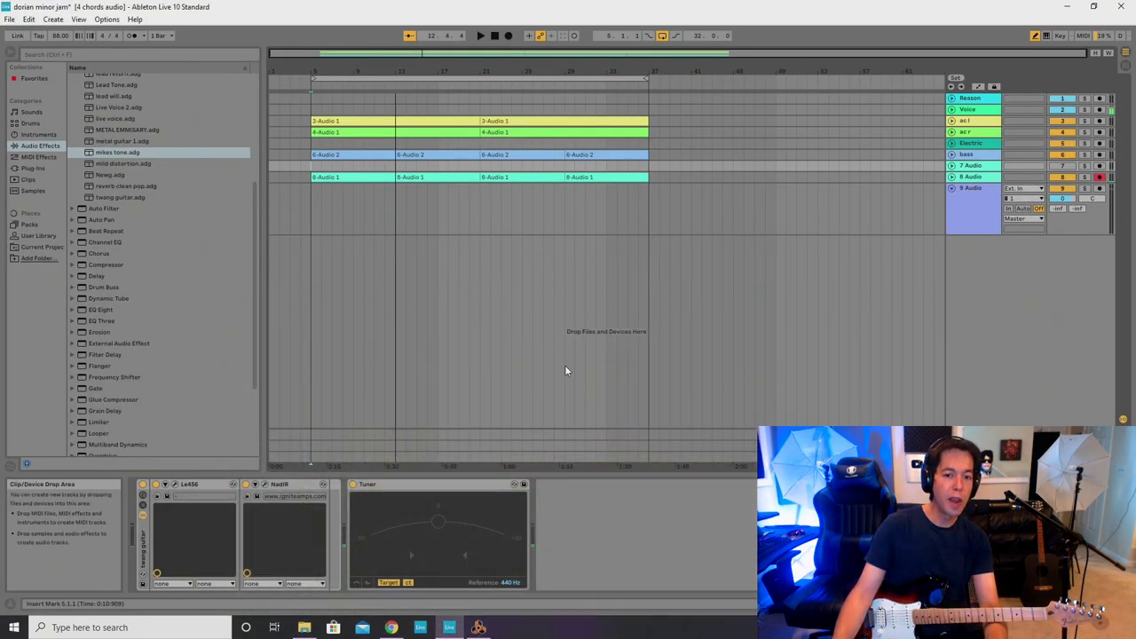
left_click(973, 199)
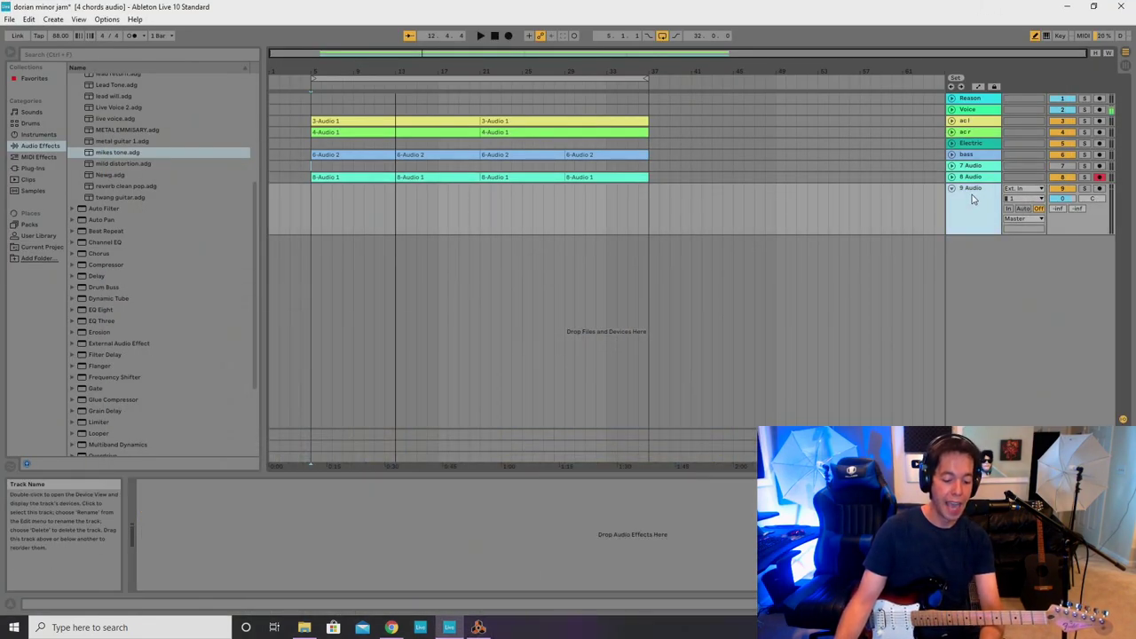
key("ctrl+t")
key("ctrl+t")
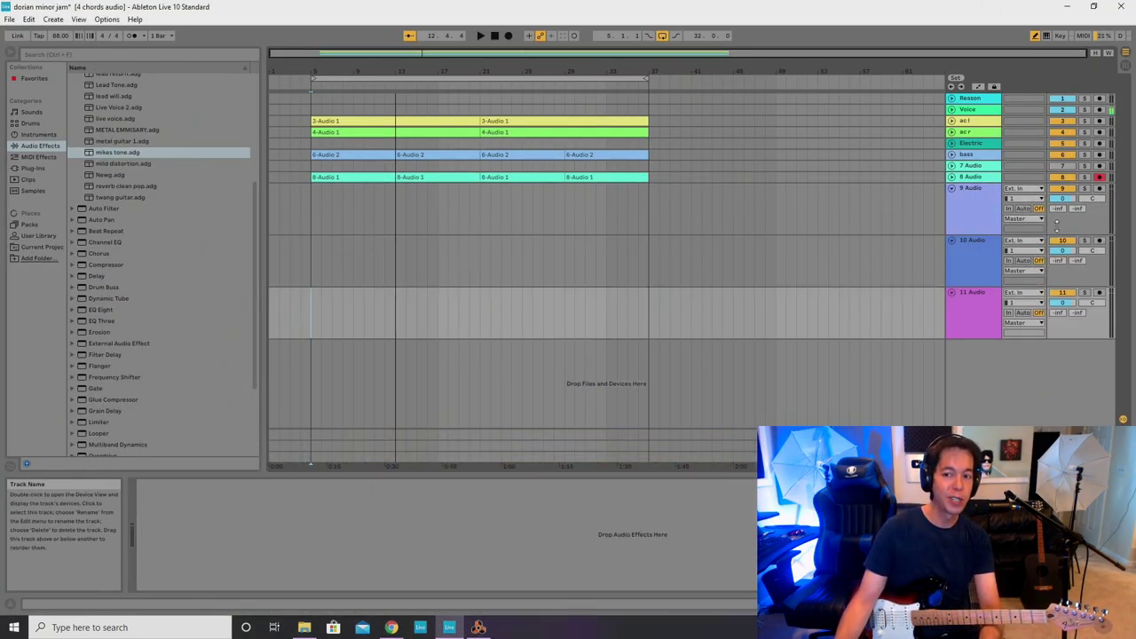
Arm the 10 Audio track and load the metal guitar 1.adg effect rack onto it, closing its plug-in windows.
left_click(1099, 241)
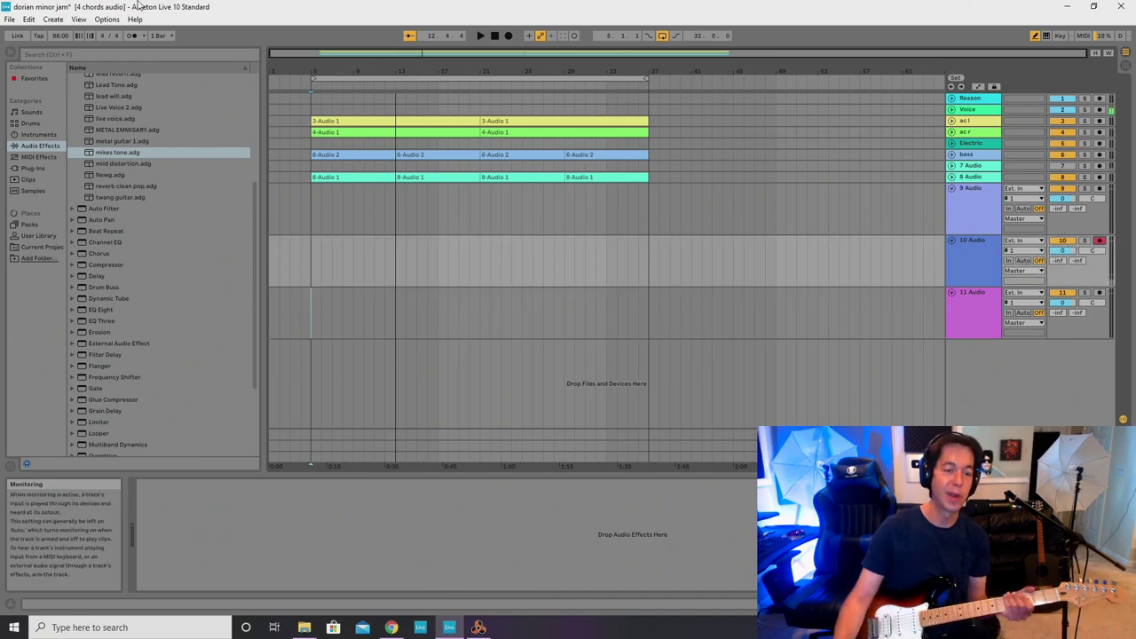
scroll(144, 198, "up", 3)
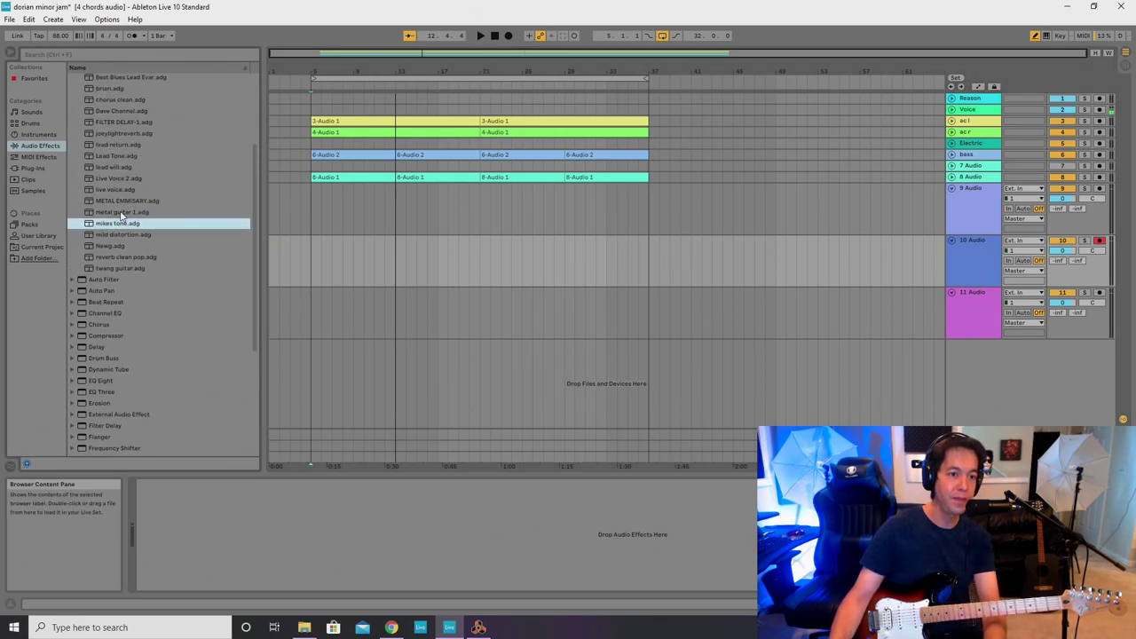
double_click(122, 213)
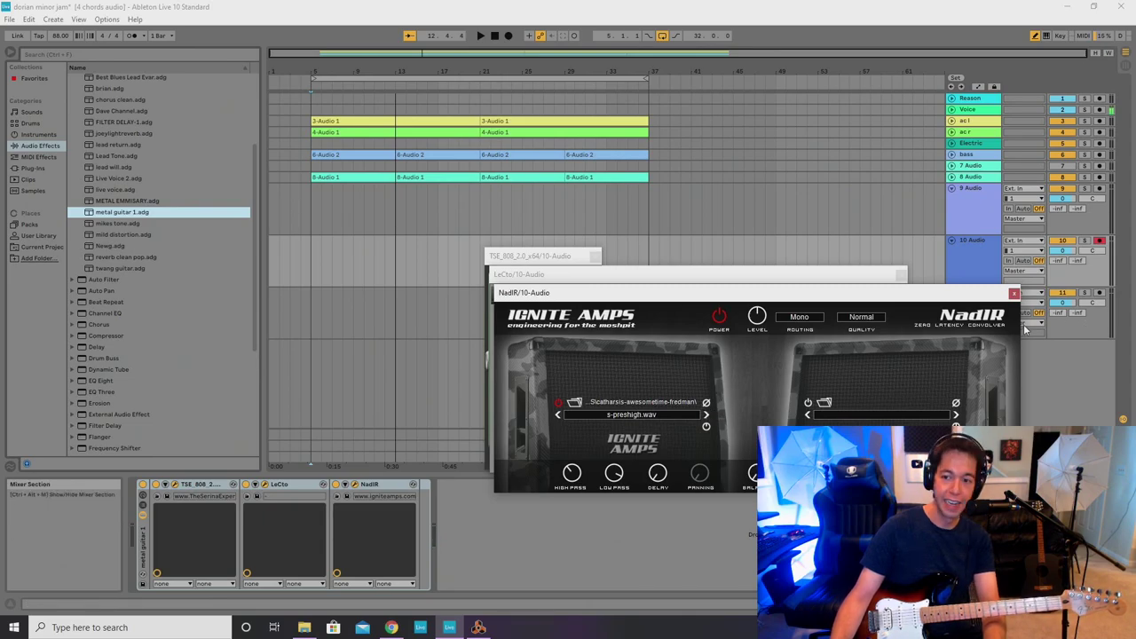
left_click(1014, 293)
left_click(639, 441)
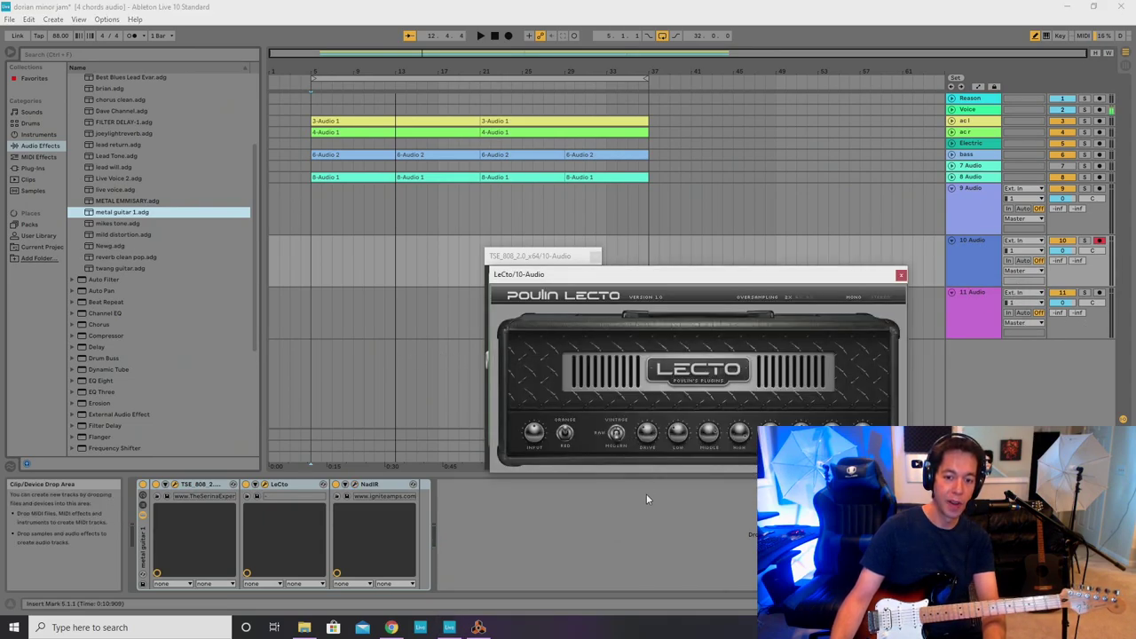
left_click(901, 276)
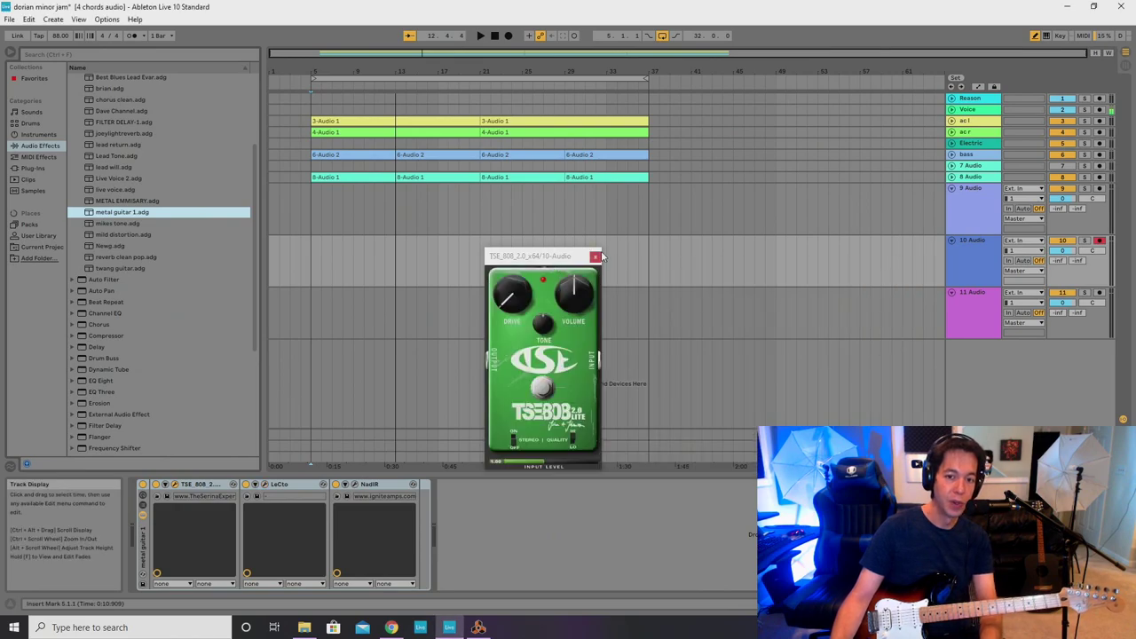
left_click(595, 258)
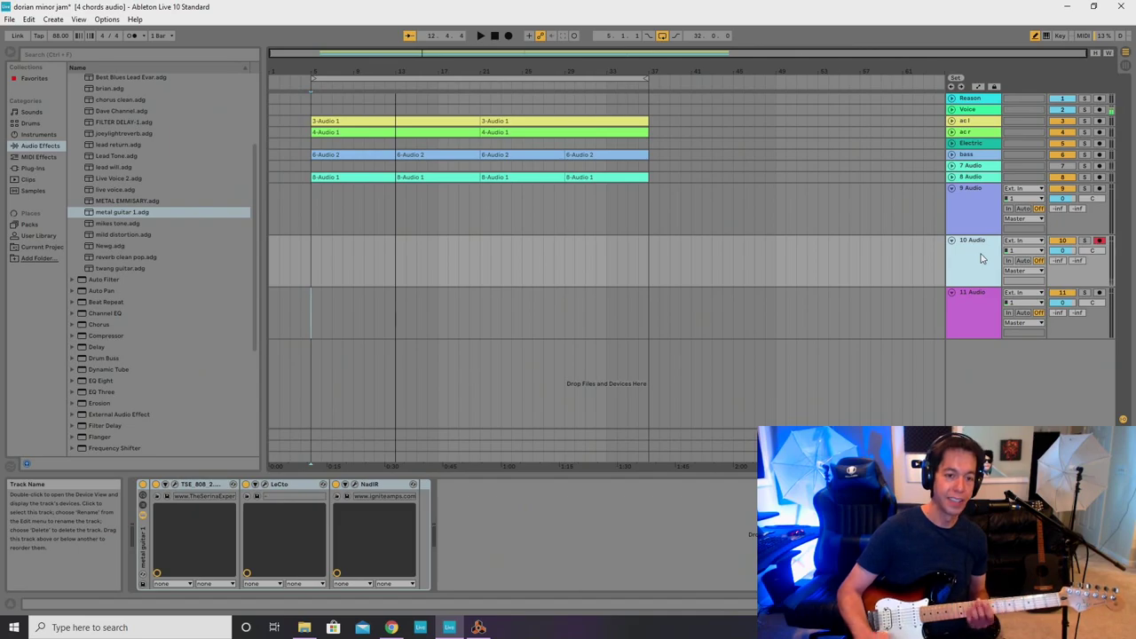
Turn on the metronome and try recording a guitar take on the 10 Audio track from bar 3.
left_click(131, 35)
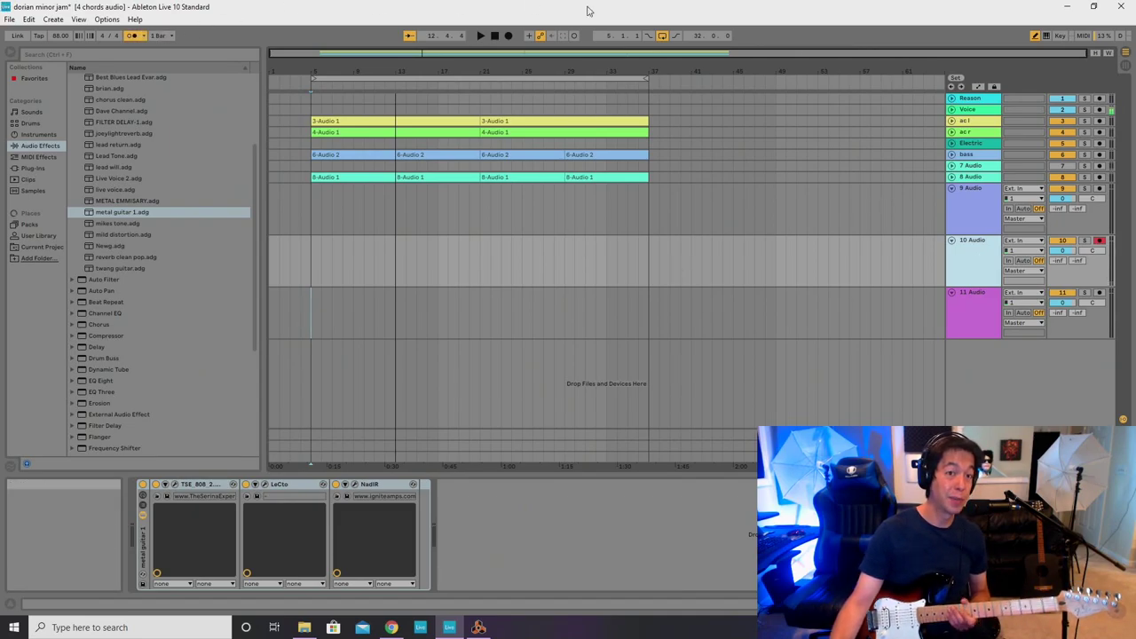
left_click(508, 37)
key("space")
left_click(292, 261)
left_click(510, 35)
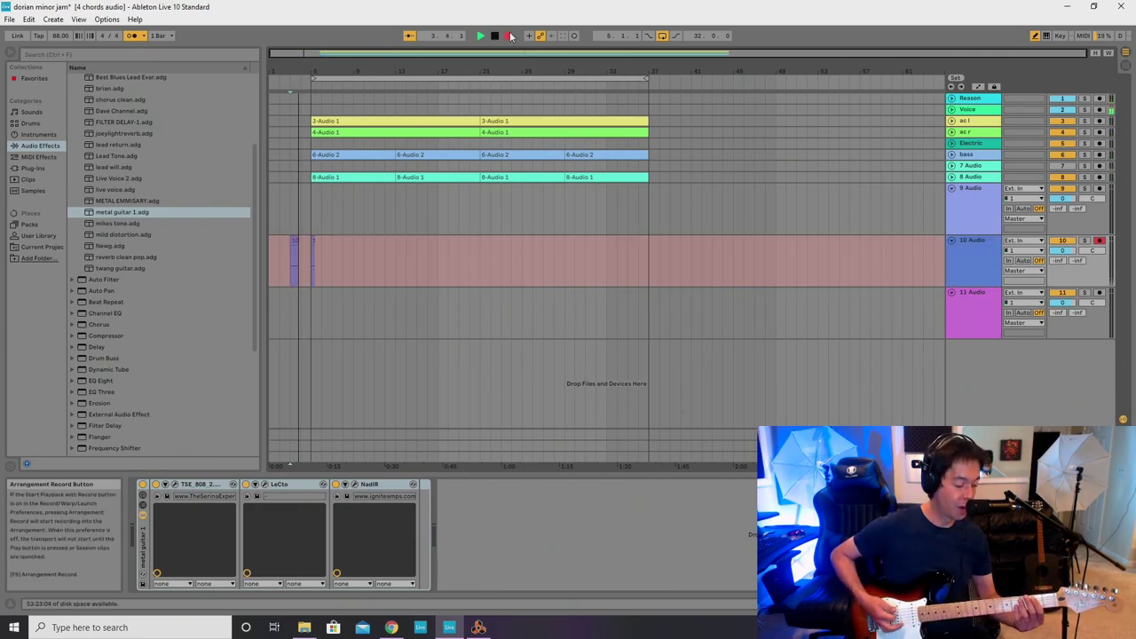
key("space")
Set the 10 Audio track's monitoring to Auto and record a guitar take from bar 3 to about bar 13.
left_click(1026, 261)
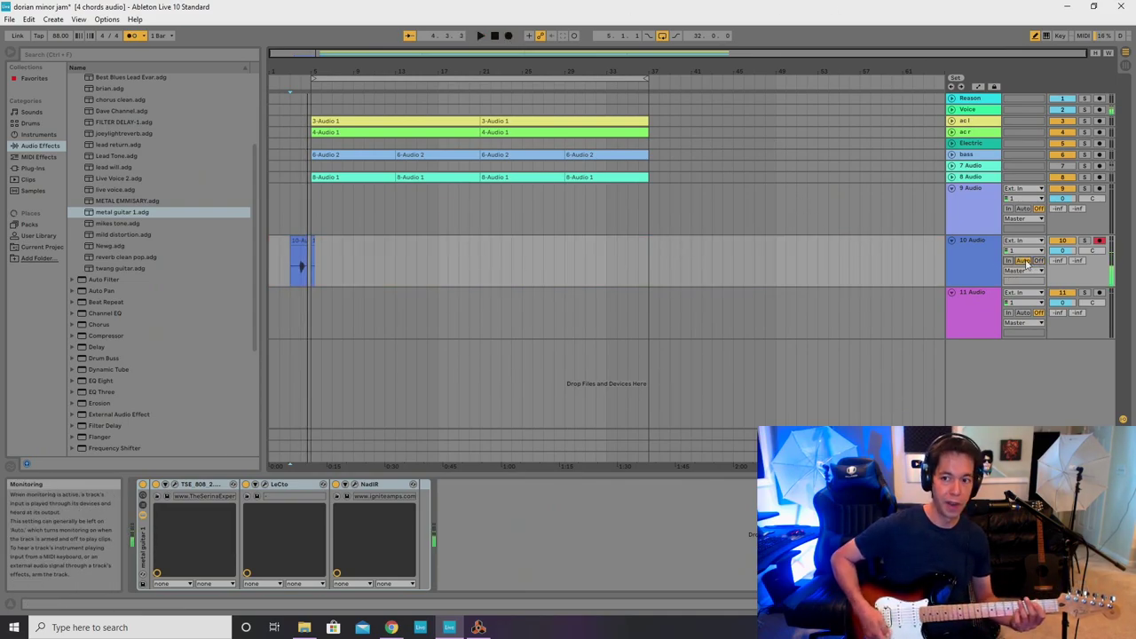
key("F9")
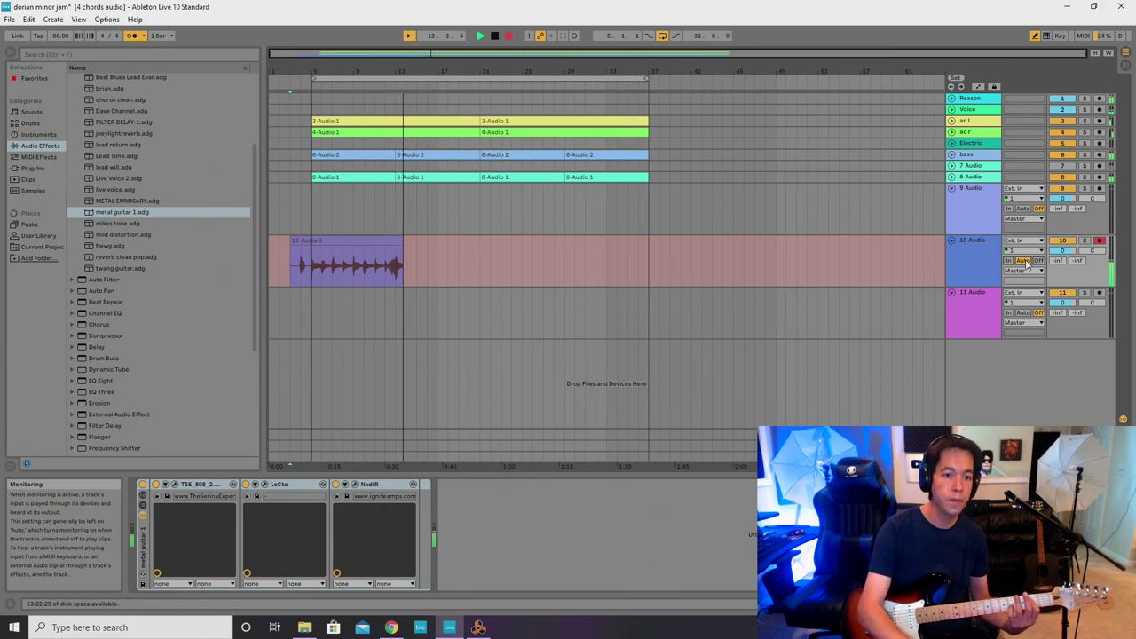
key("space")
Duplicate the 10 Audio track and delete the copied clip from the duplicate.
left_click(985, 268)
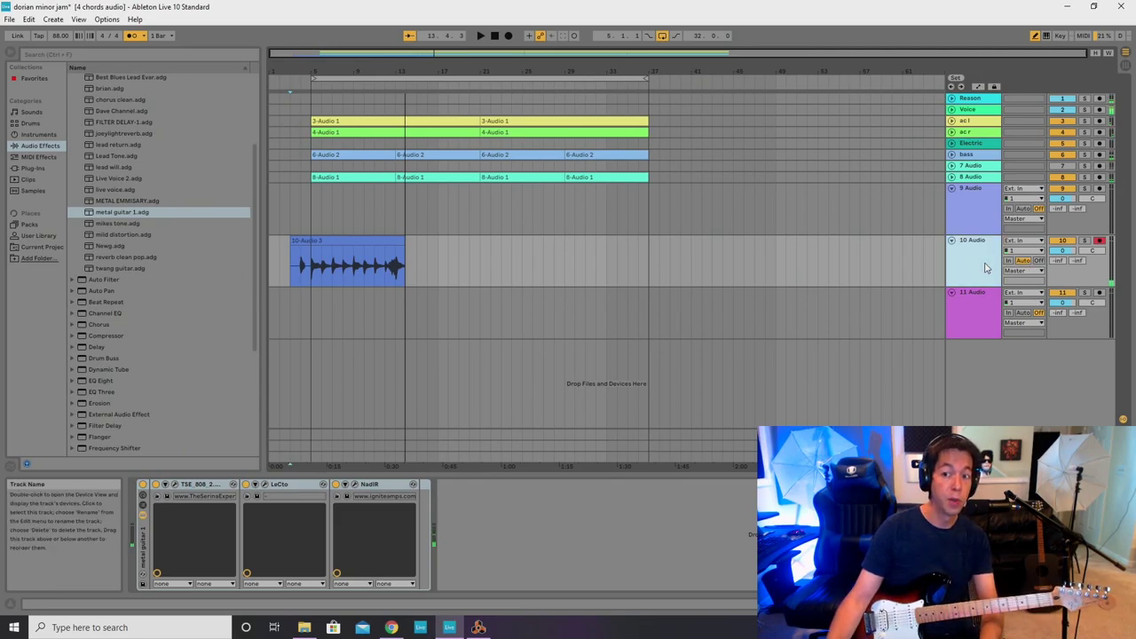
key("ctrl+d")
left_click(340, 301)
key("Delete")
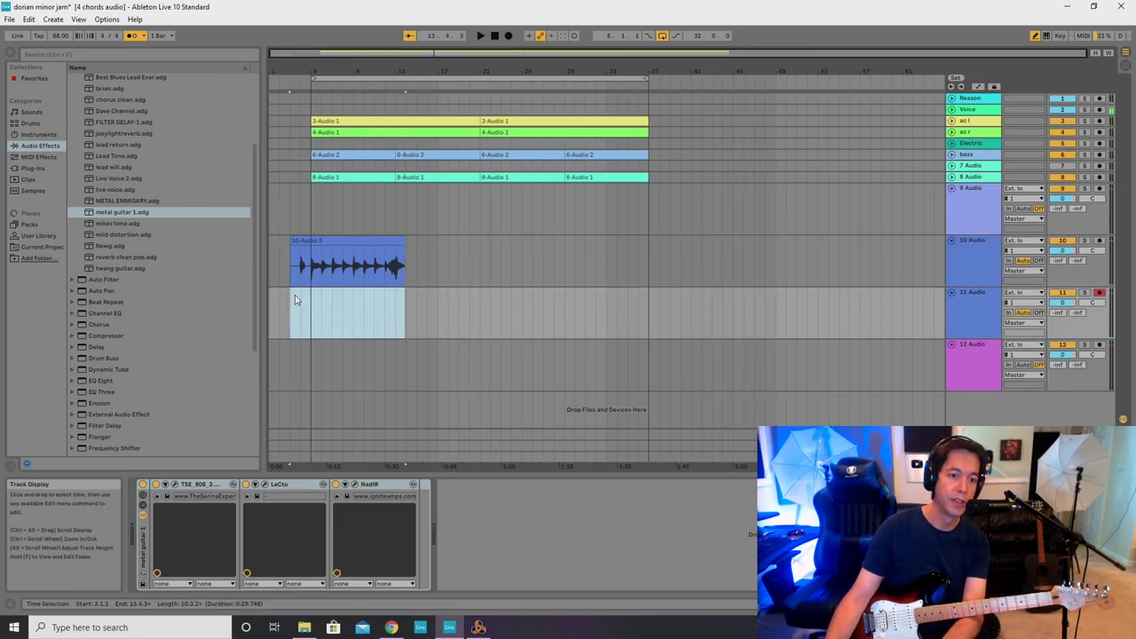
Record a second guitar take on the 11 Audio track from bar 4 to about bar 13.
left_click(301, 306)
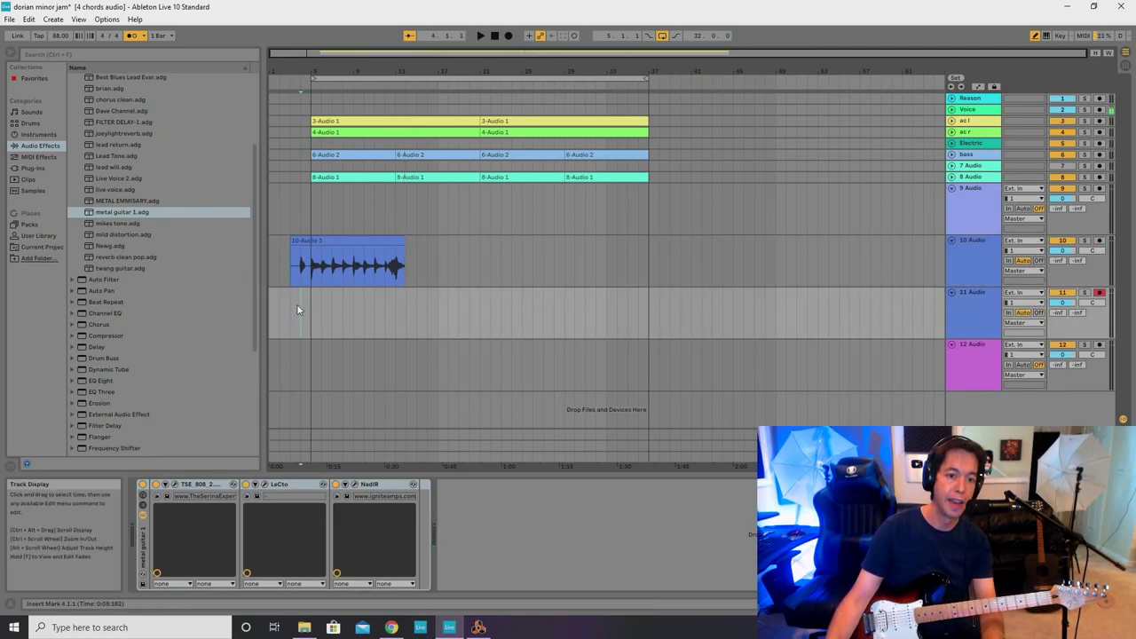
left_click(507, 36)
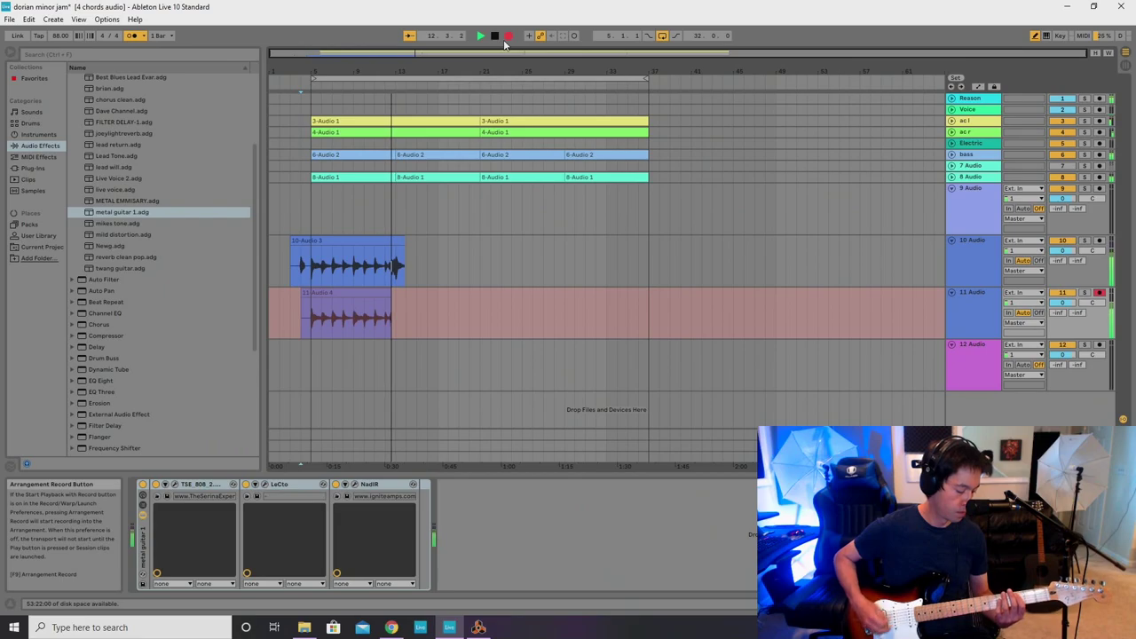
left_click(494, 36)
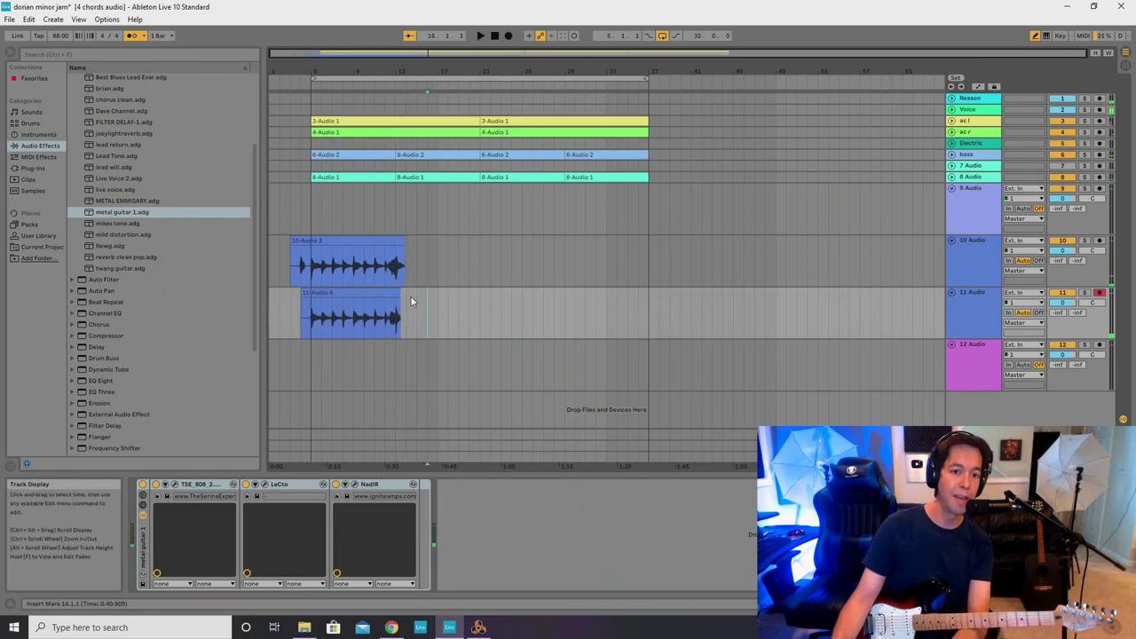
Trim both recorded guitar clips so that they span bar 5 to bar 13.
left_click_drag(419, 307, 399, 267)
key("Delete")
left_click_drag(272, 268, 311, 310)
key("Delete")
Rename the 10 Audio track as "pchord l" and the 11 Audio track as "pchord r".
right_click(986, 252)
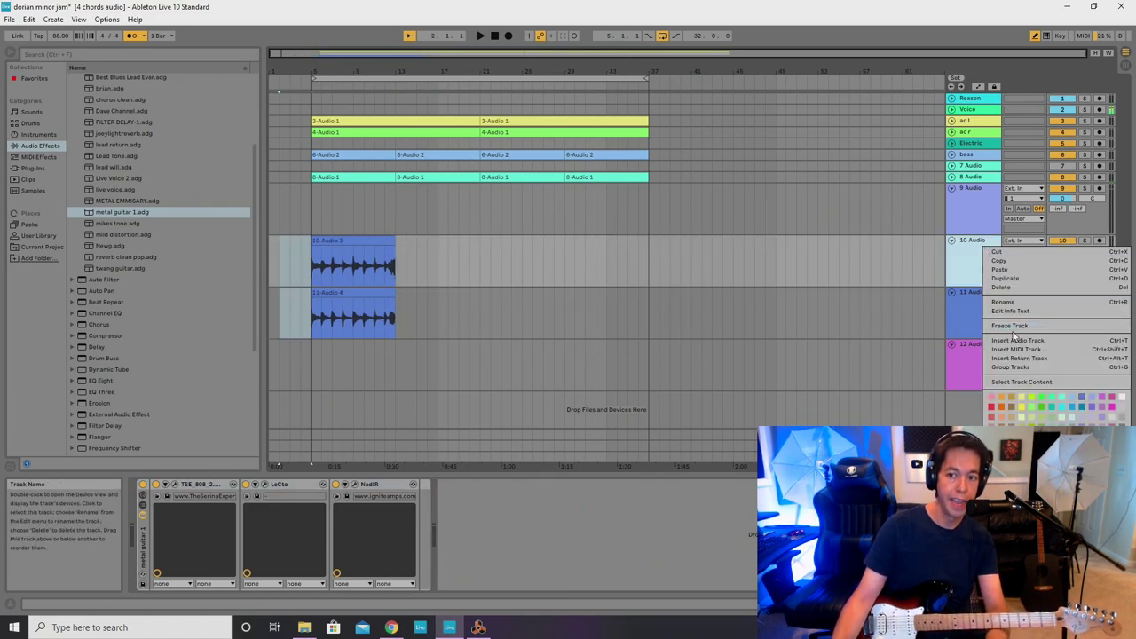
left_click(1009, 303)
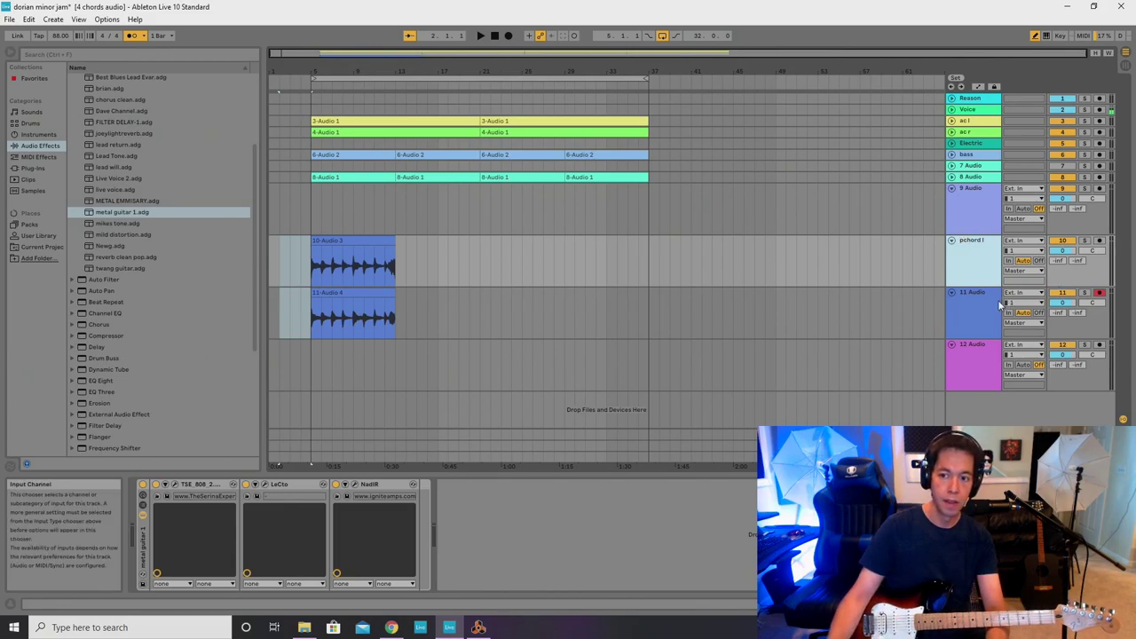
right_click(1009, 305)
left_click(1010, 364)
type("pr")
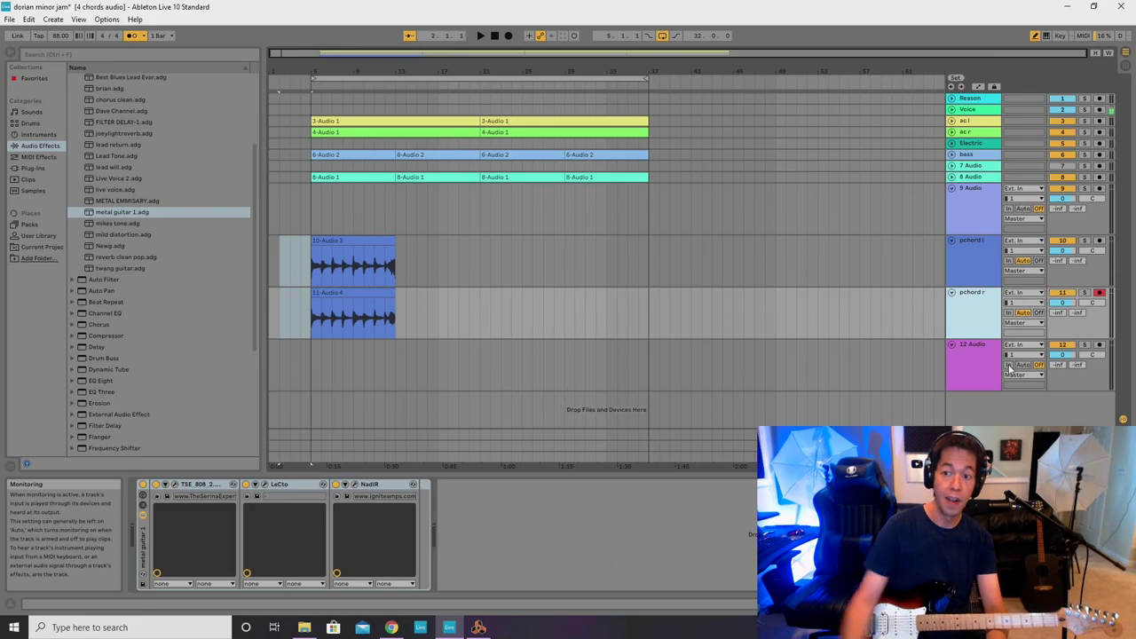
Group the pchord l and pchord r tracks and name the group "pchords".
left_click(976, 261)
right_click(988, 304)
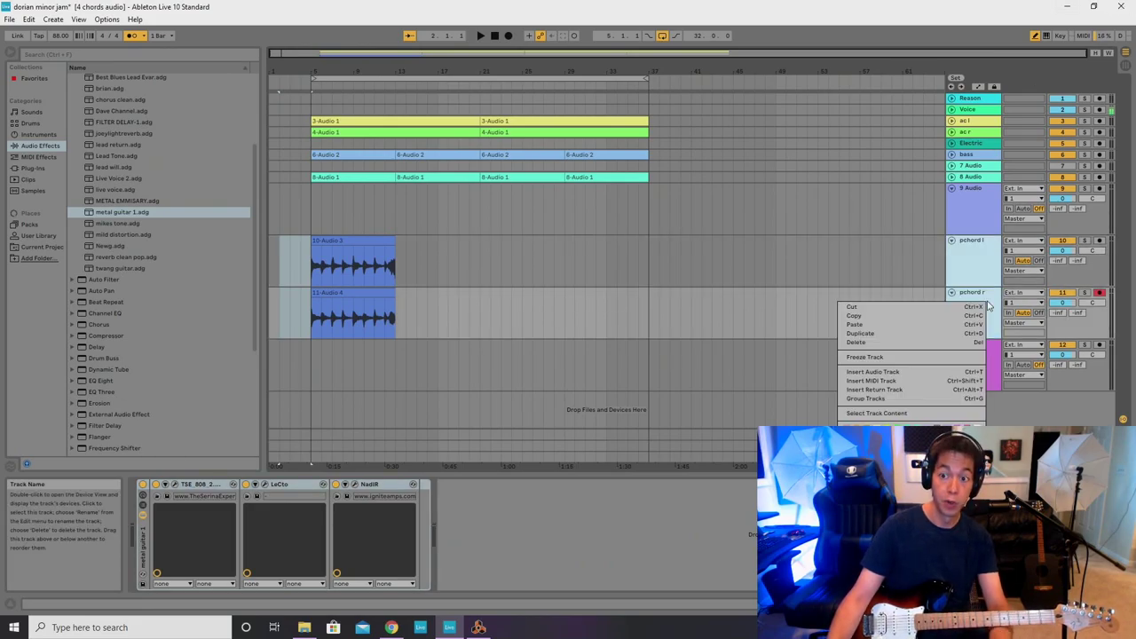
left_click(866, 399)
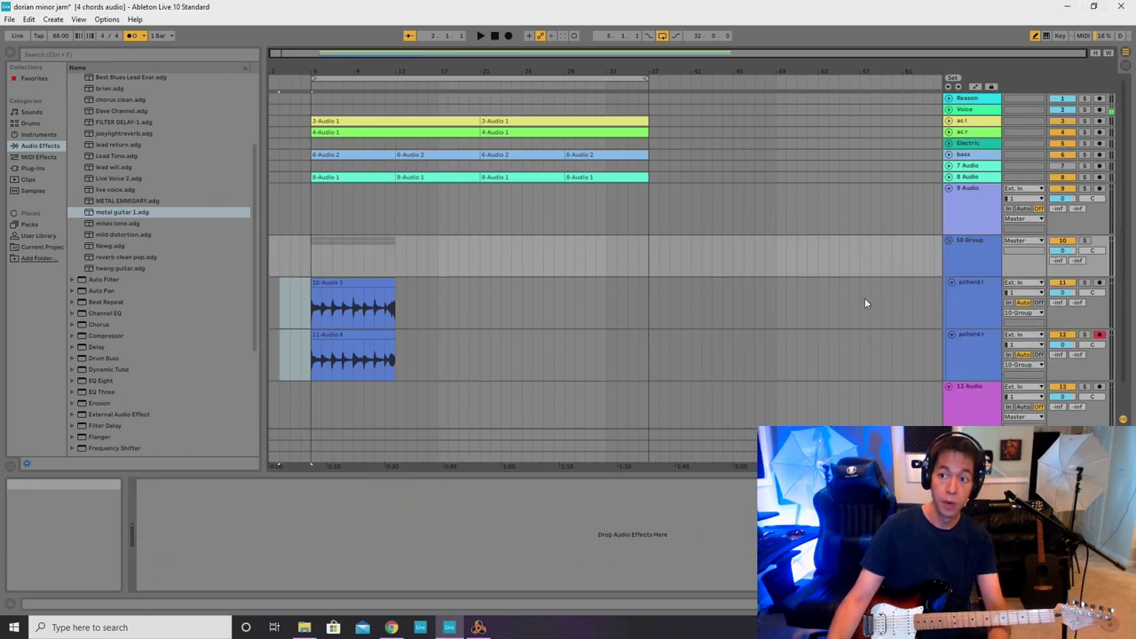
right_click(966, 243)
left_click(981, 298)
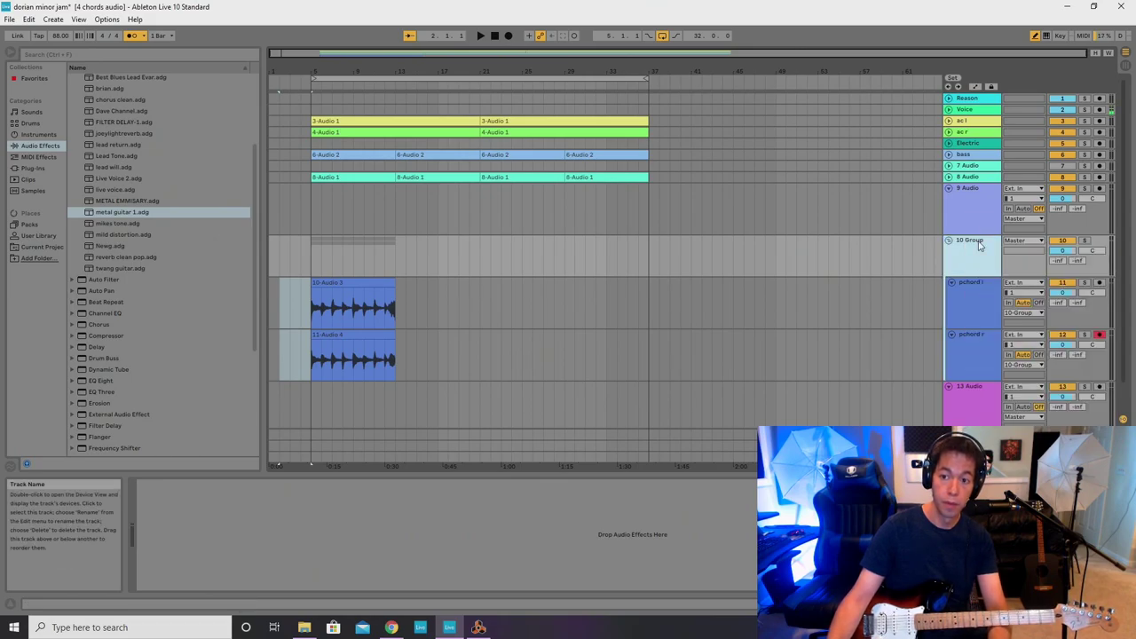
right_click(980, 246)
left_click(993, 298)
type("pchords")
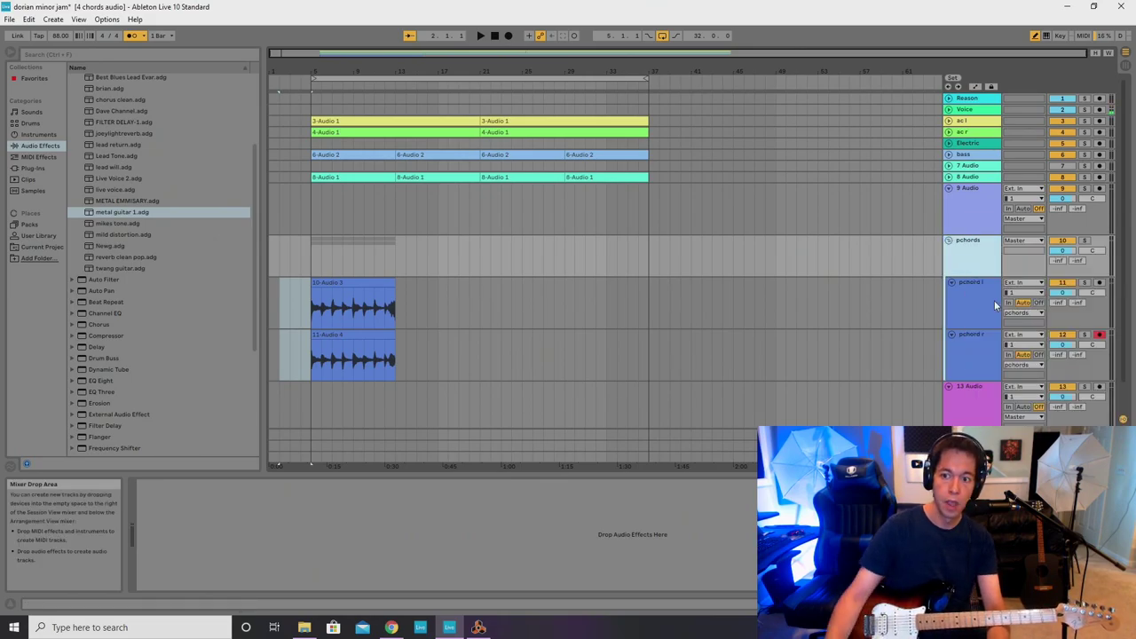
Pan the pchord l track to 50L and the pchord r track to 50R.
left_click(995, 306)
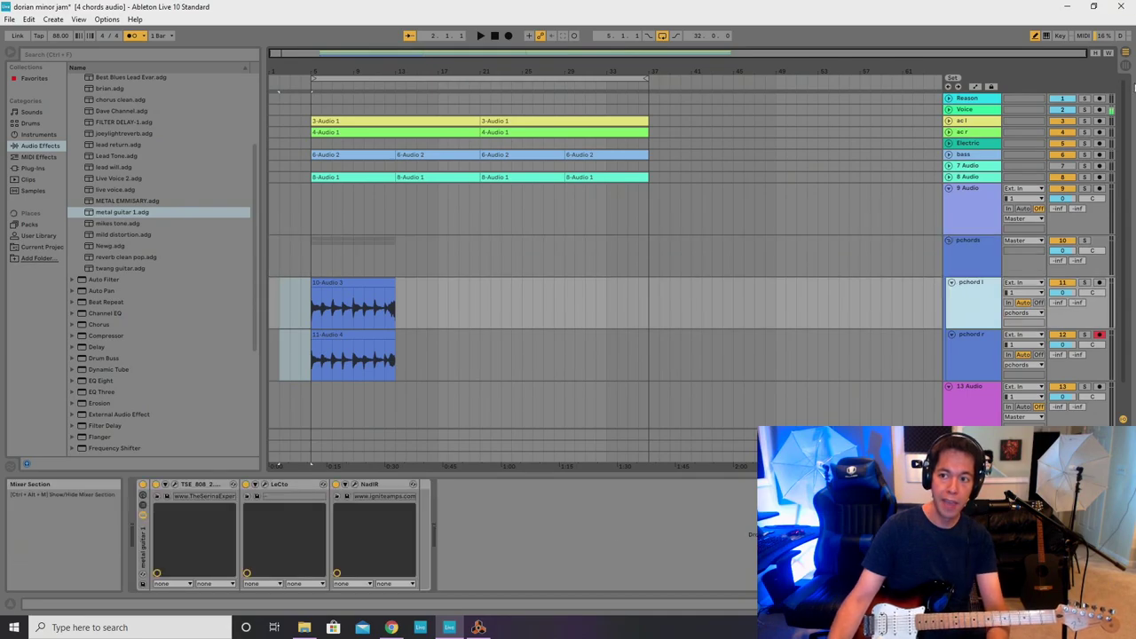
key("Tab")
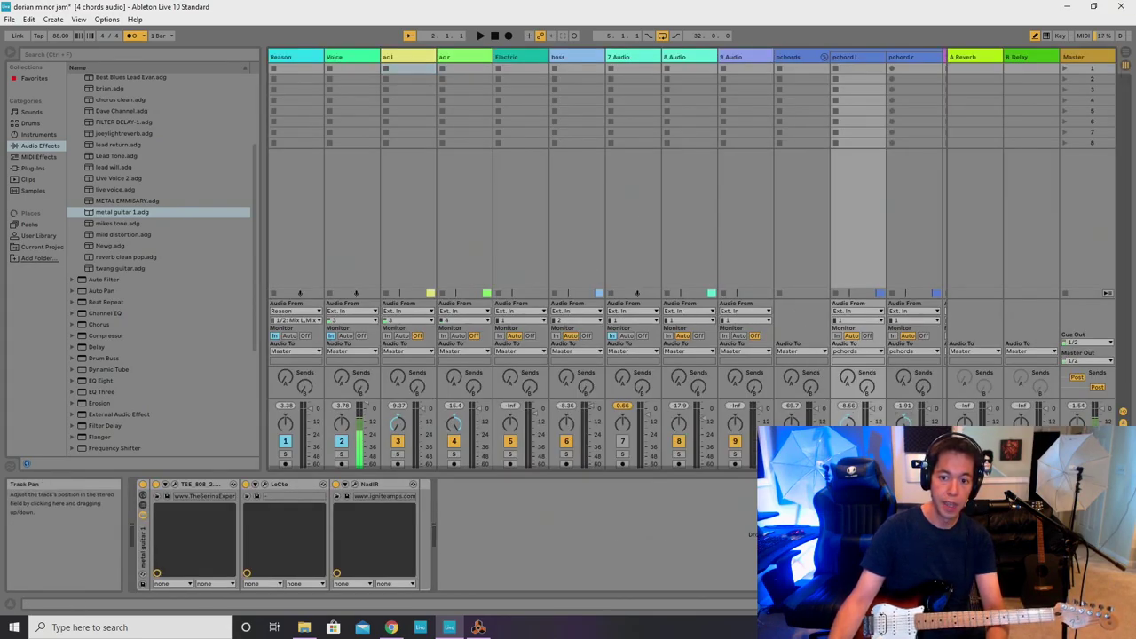
left_click(847, 453)
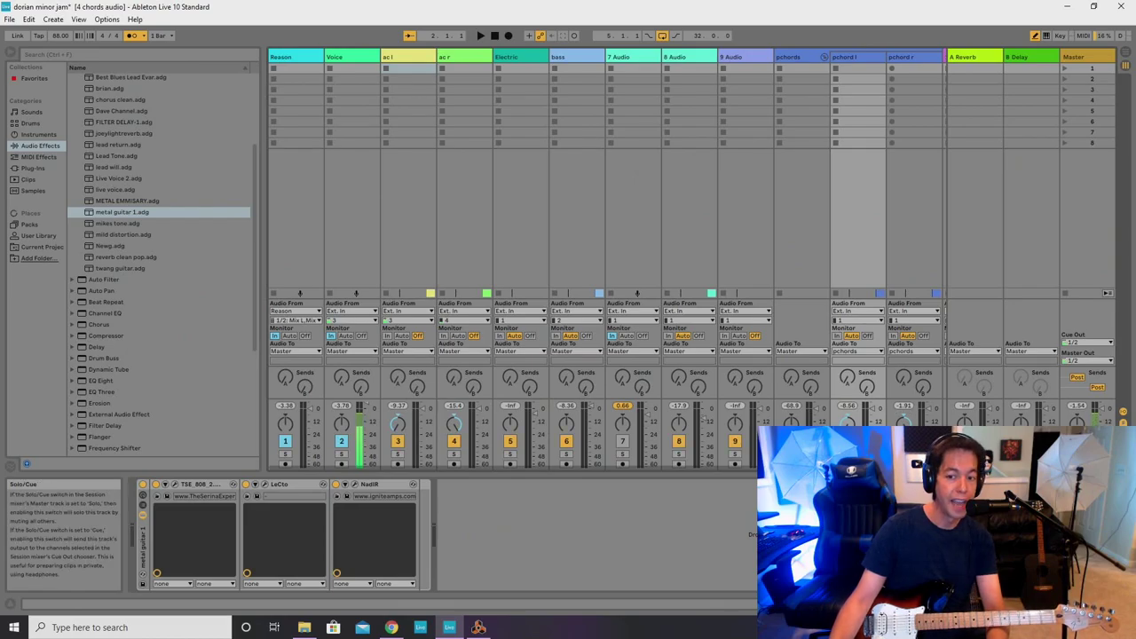
key("Tab")
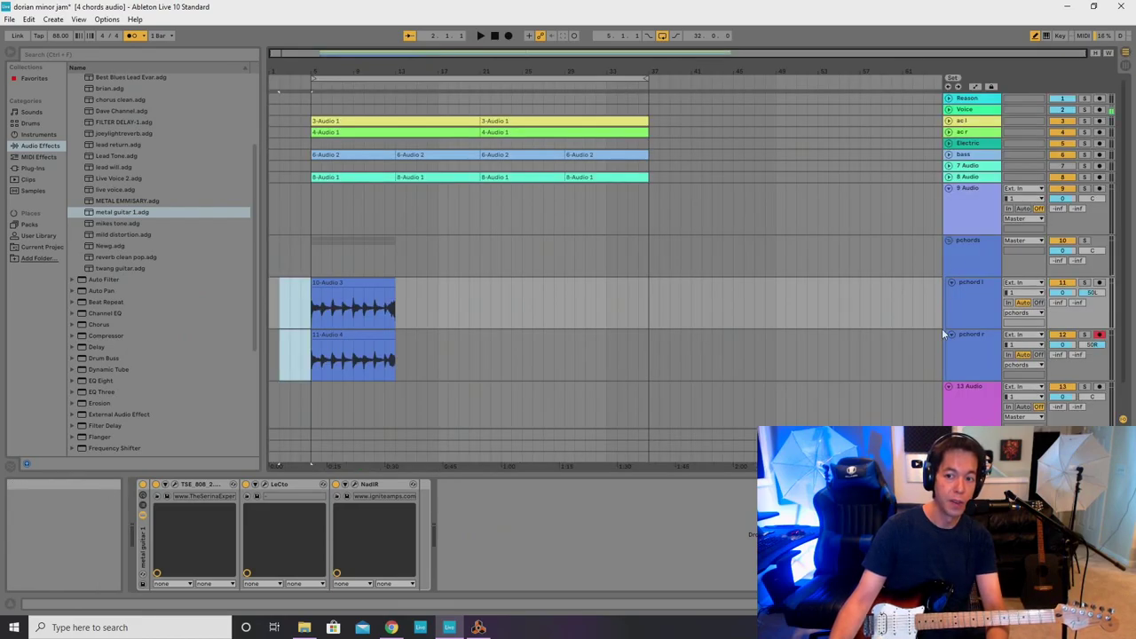
Turn off the metronome and play the arrangement from bar 5.
left_click(309, 306)
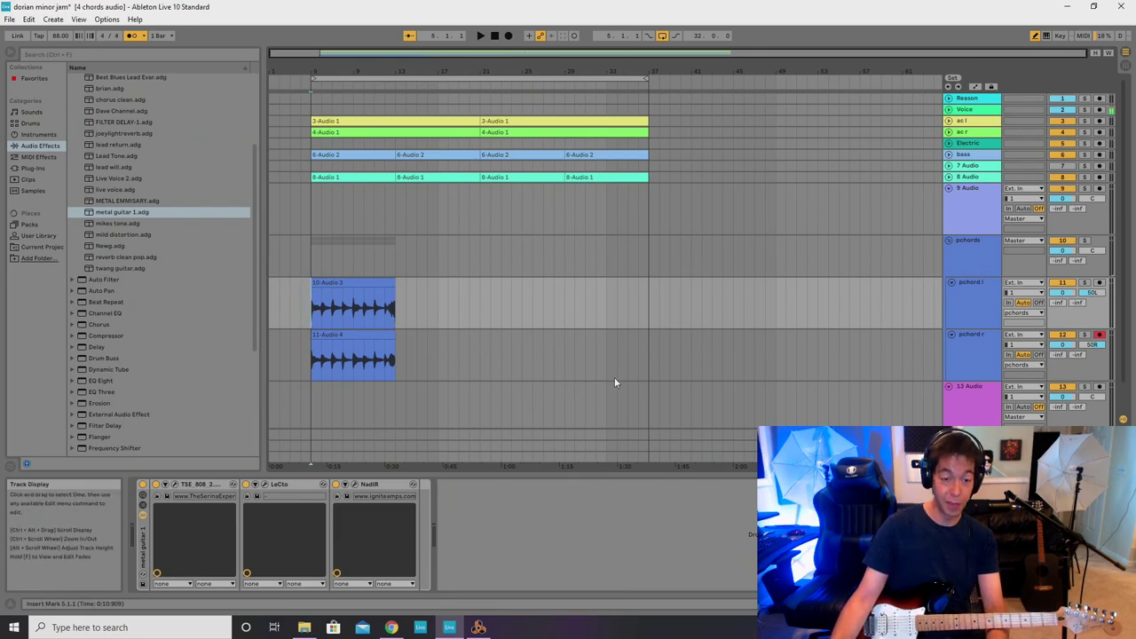
left_click(133, 36)
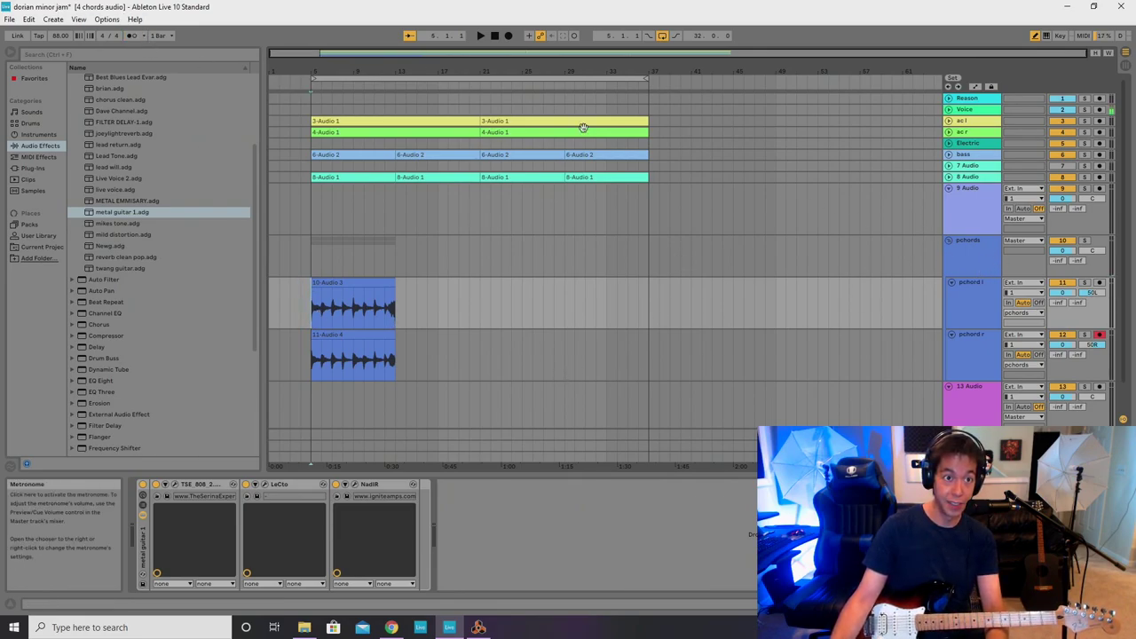
key("space")
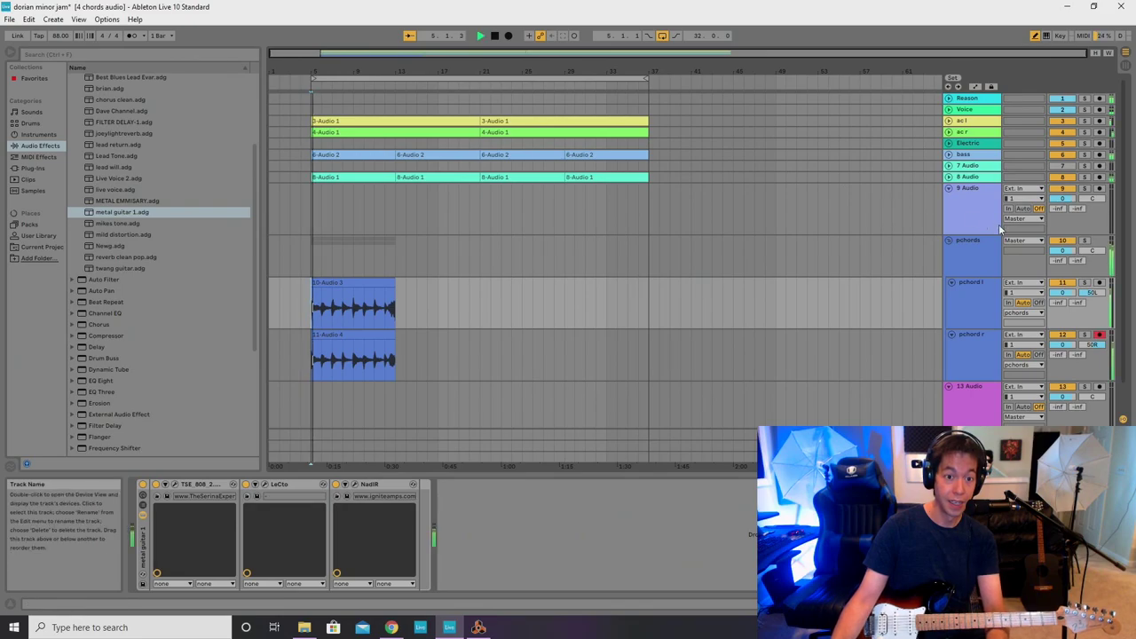
Listen to the pchords group soloed together with the Voice track, and remove the solos and stop playback.
left_click(1085, 241)
left_click(1086, 242)
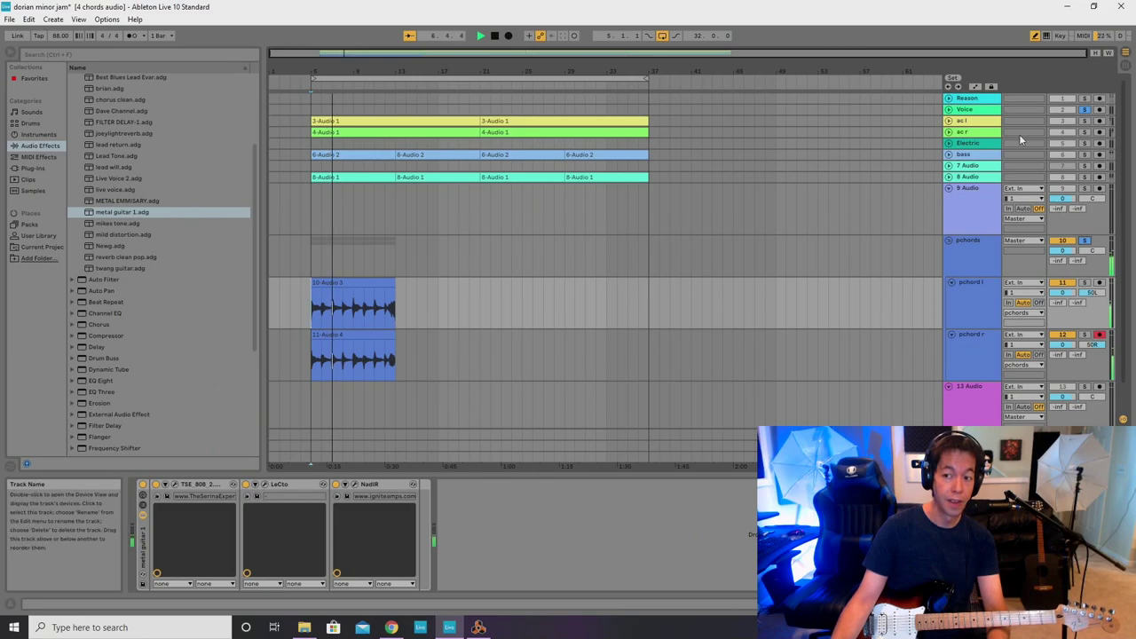
key("Tab")
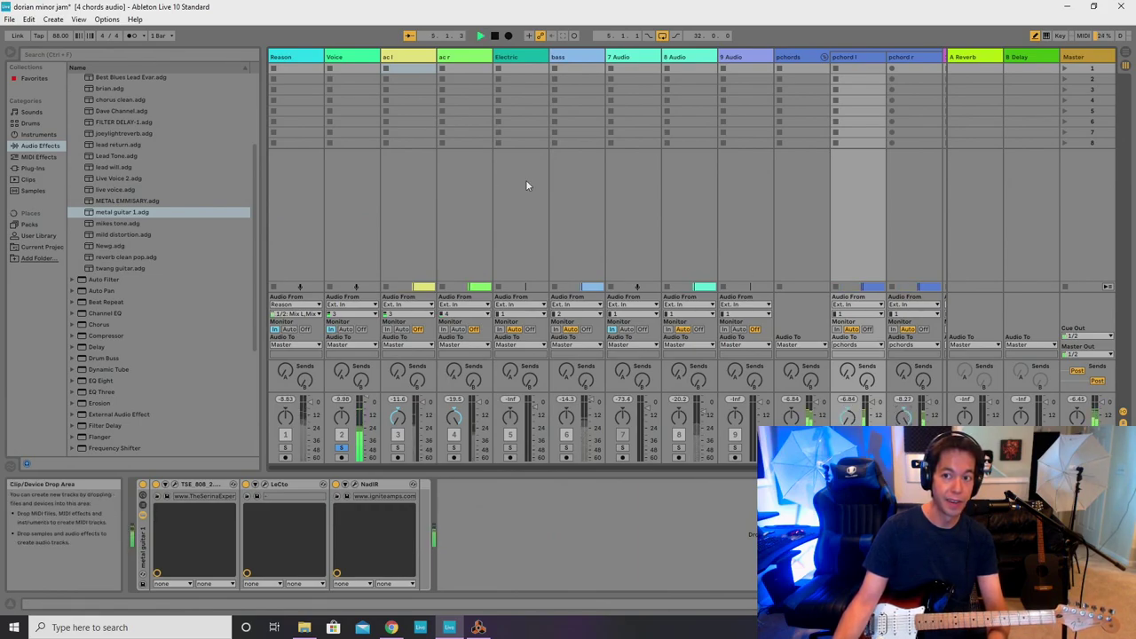
key("Tab")
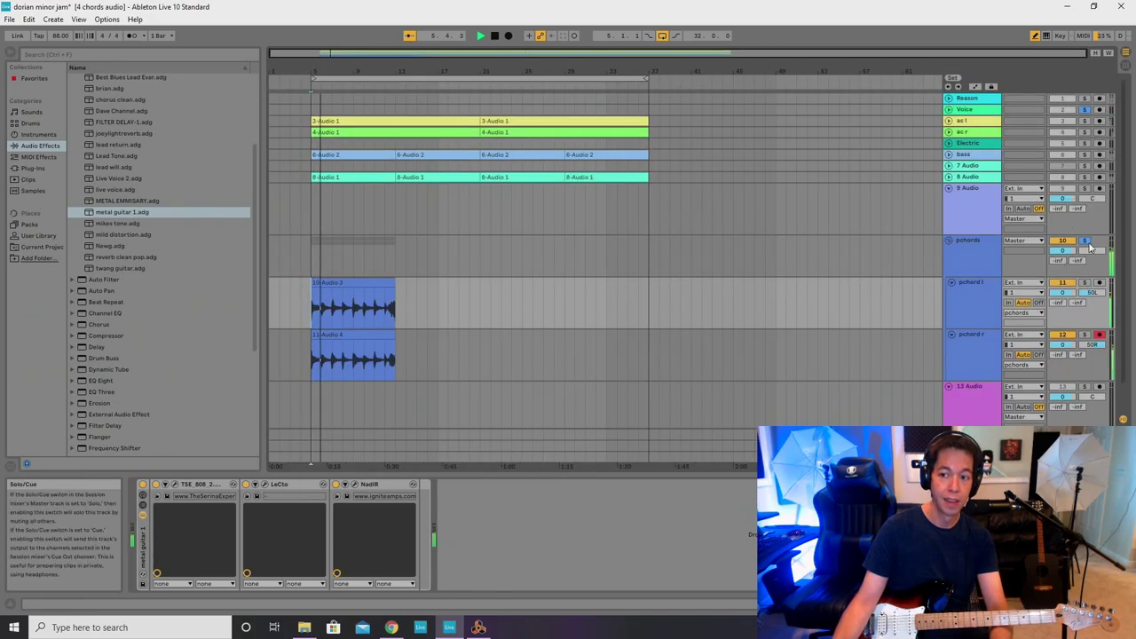
left_click(1092, 253)
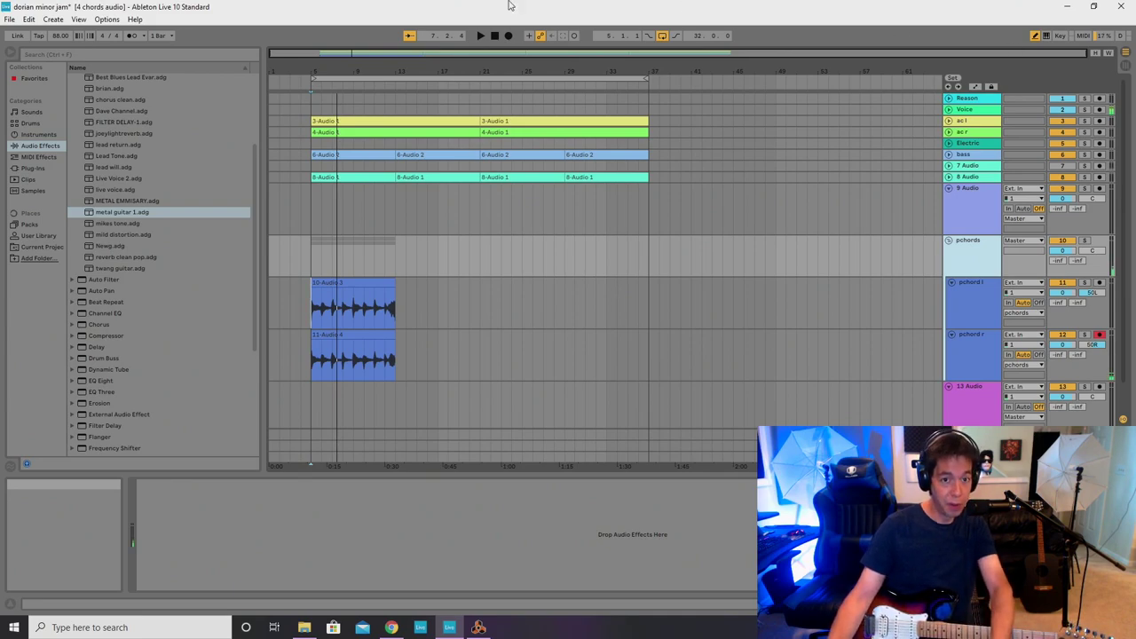
Fold the pchords group and delete the unused 13 Audio track.
left_click(948, 241)
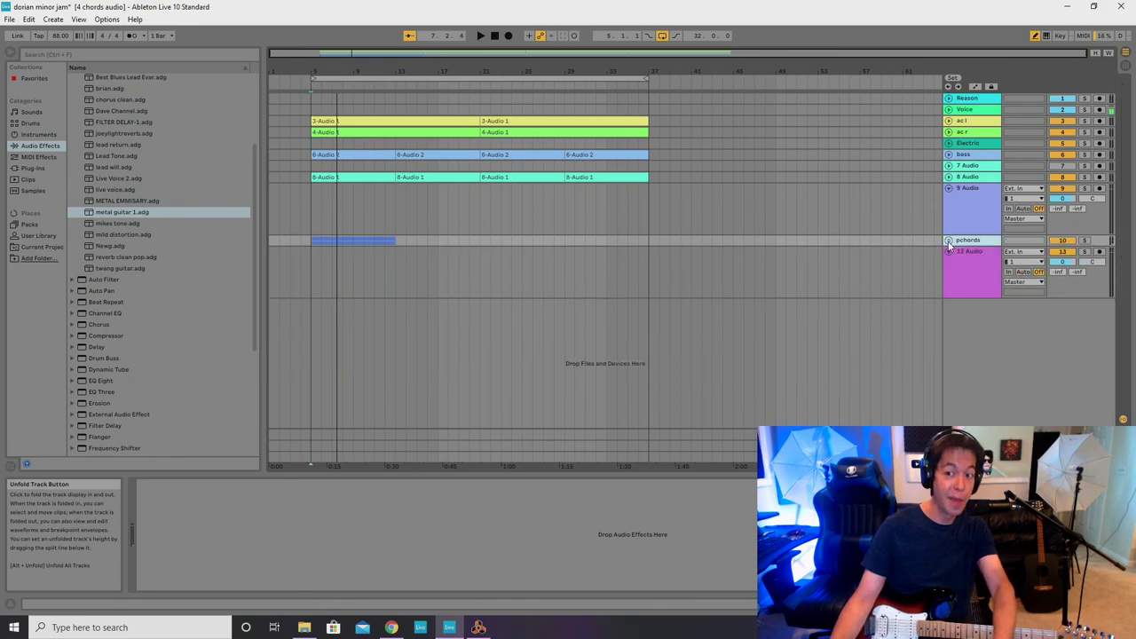
left_click(949, 253)
left_click(968, 253)
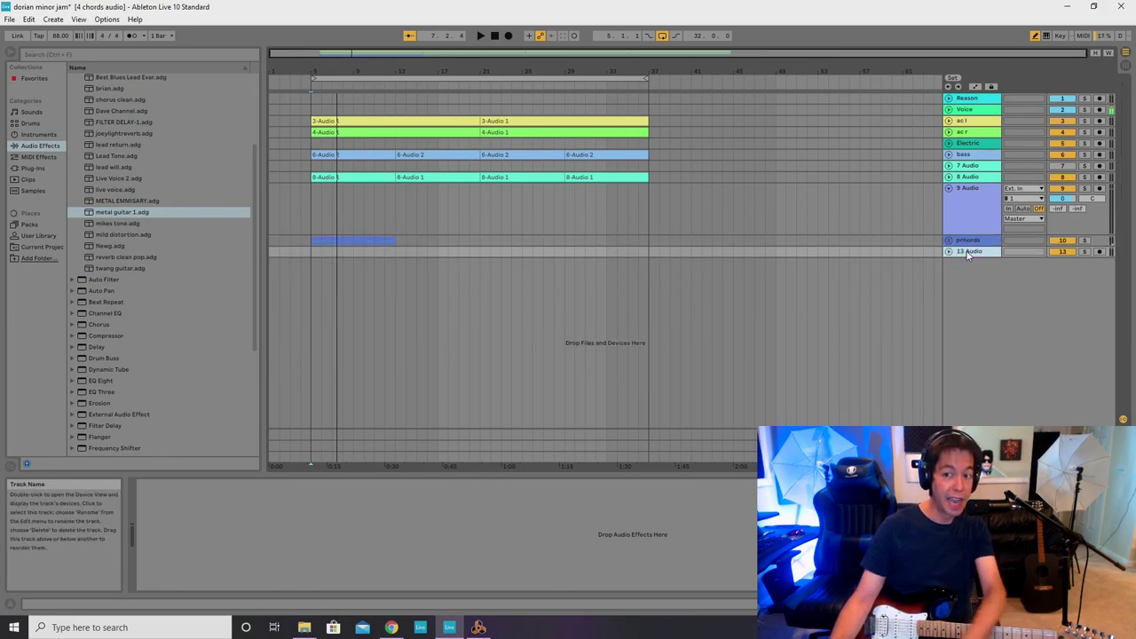
key("Delete")
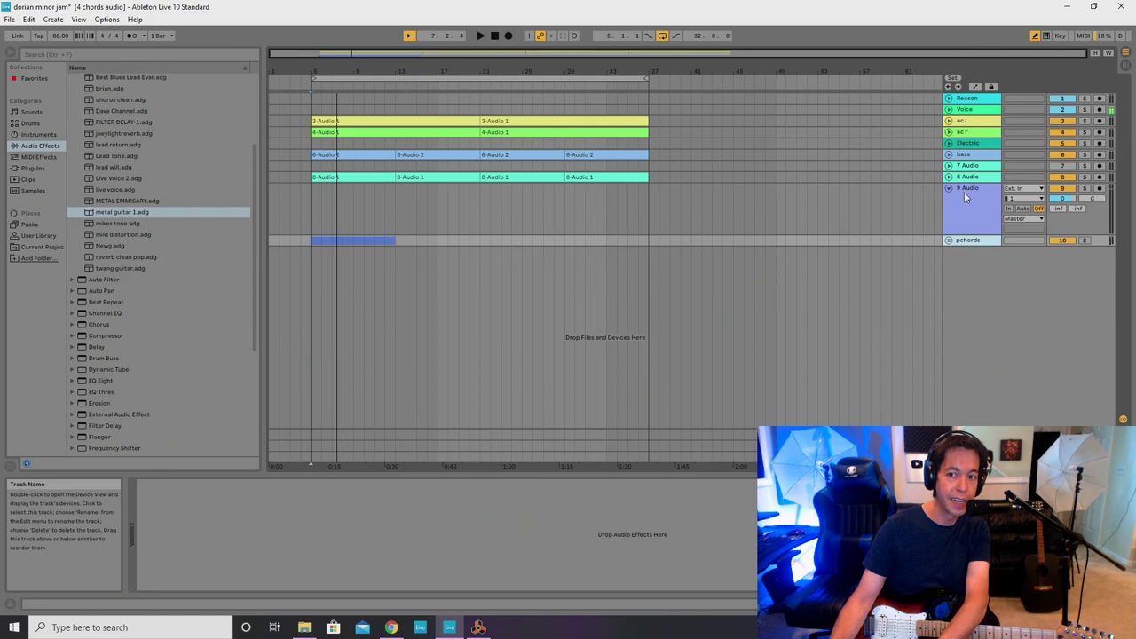
Delete the unused 9 Audio and 7 Audio tracks and rename the 8 Audio track as "arp".
left_click(971, 191)
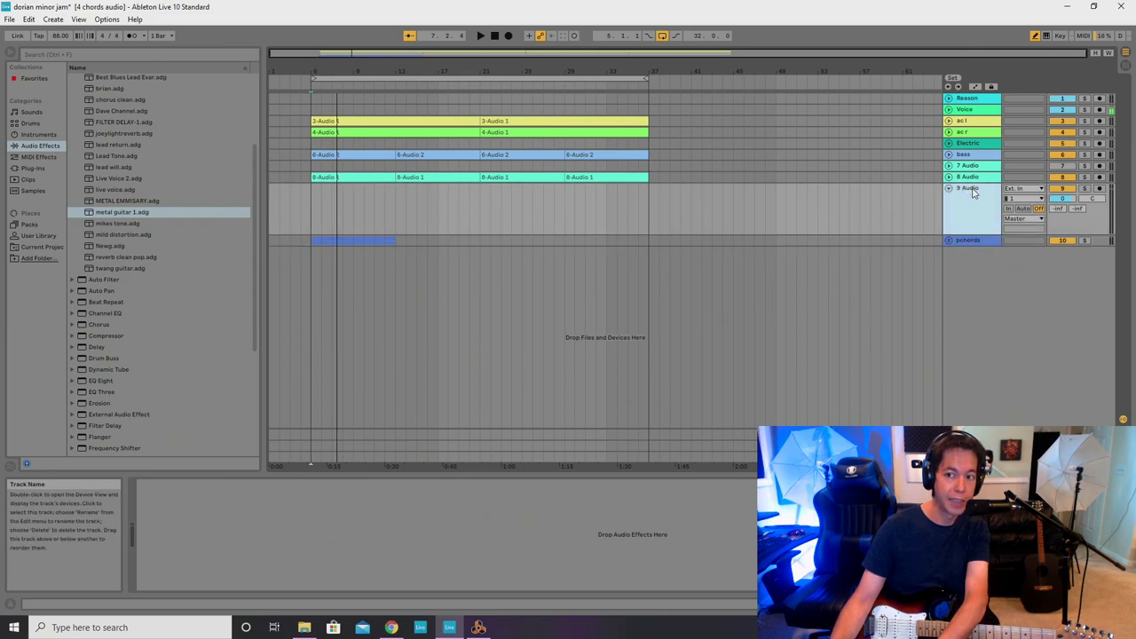
key("Delete")
left_click(970, 166)
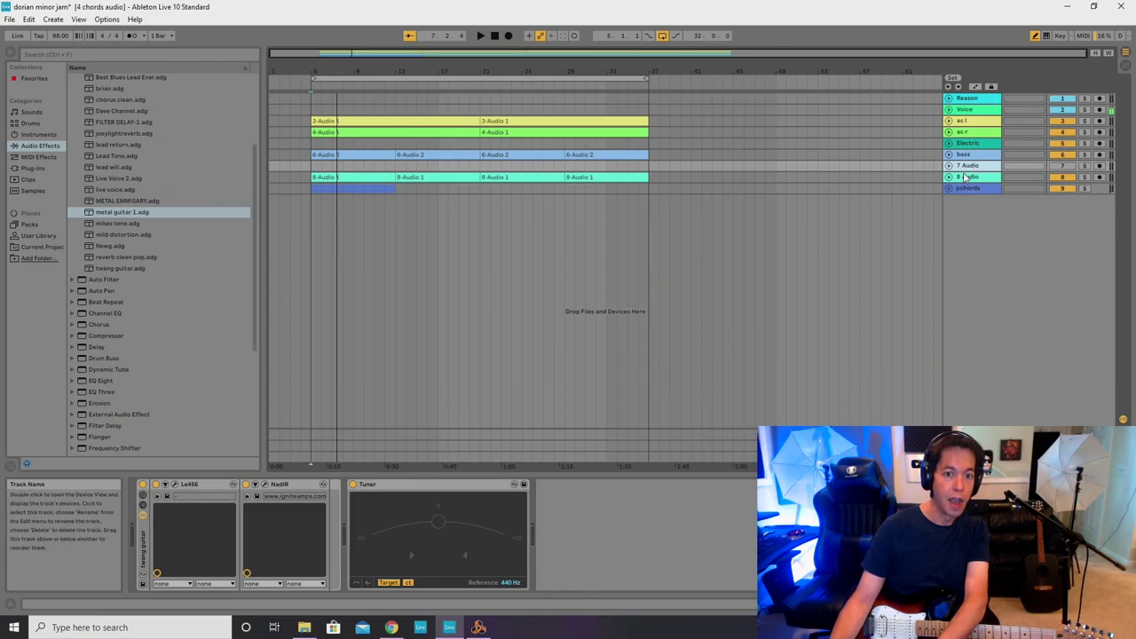
key("Delete")
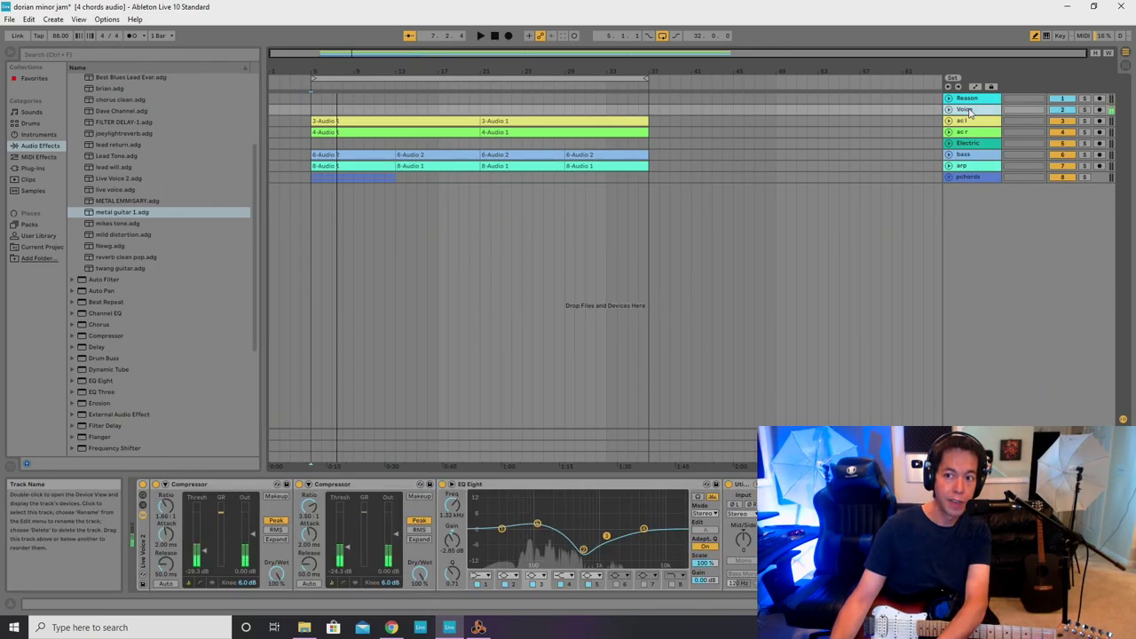
left_click(970, 177)
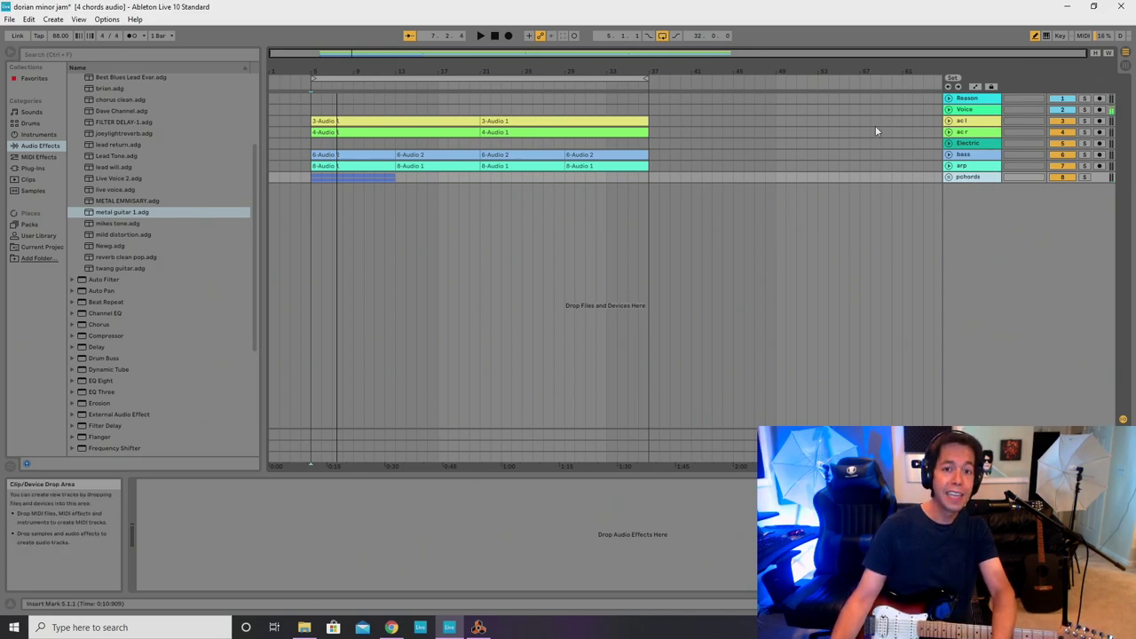
left_click(966, 121)
left_click(969, 132)
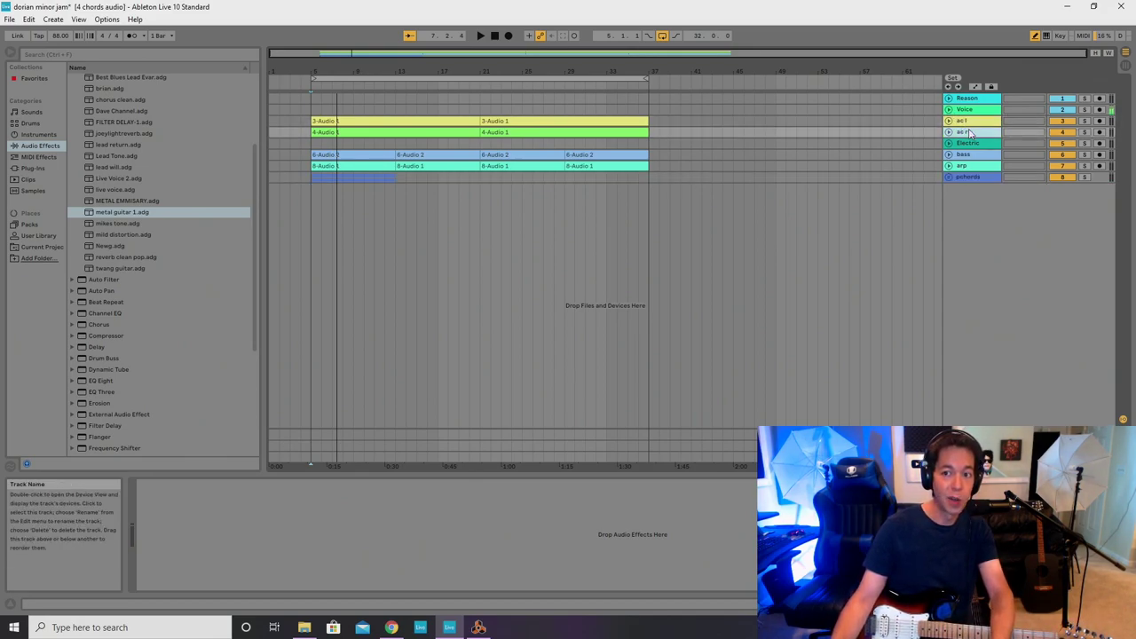
Group the ac l and ac r tracks and rename the group as "Acoustic".
left_click(968, 124, "shift")
right_click(967, 125)
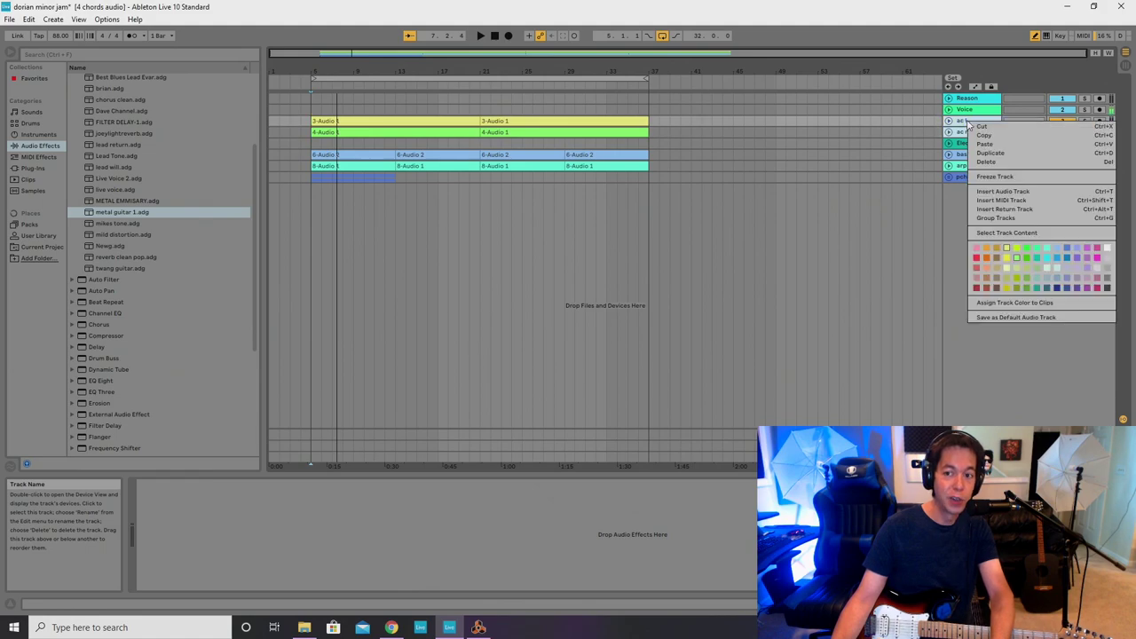
left_click(981, 214)
right_click(966, 123)
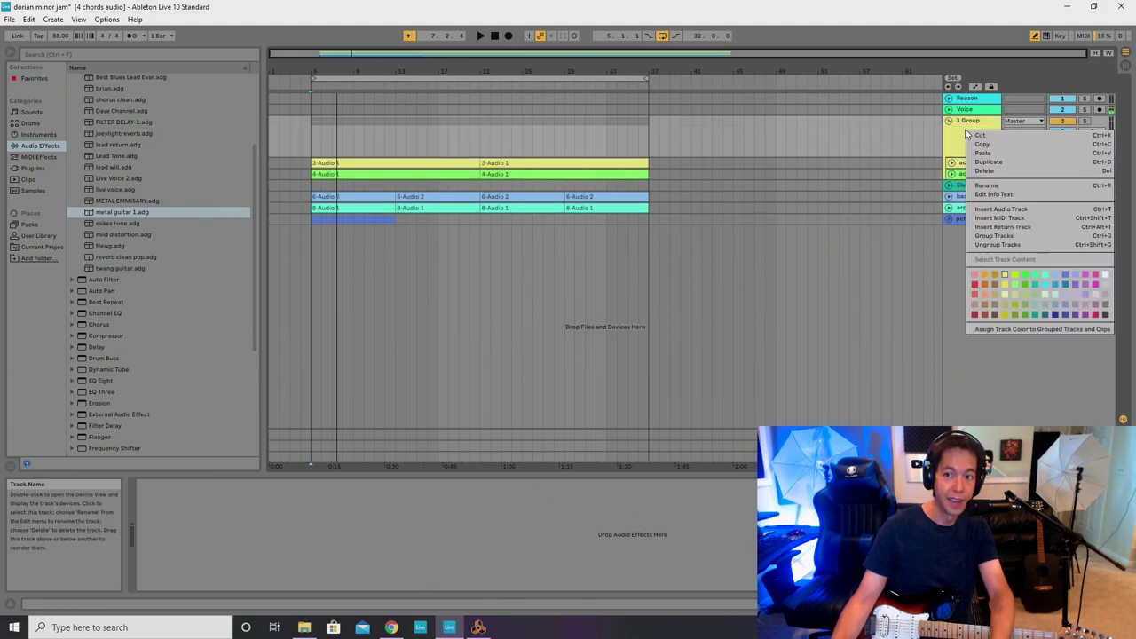
left_click(995, 184)
type("Acoustic")
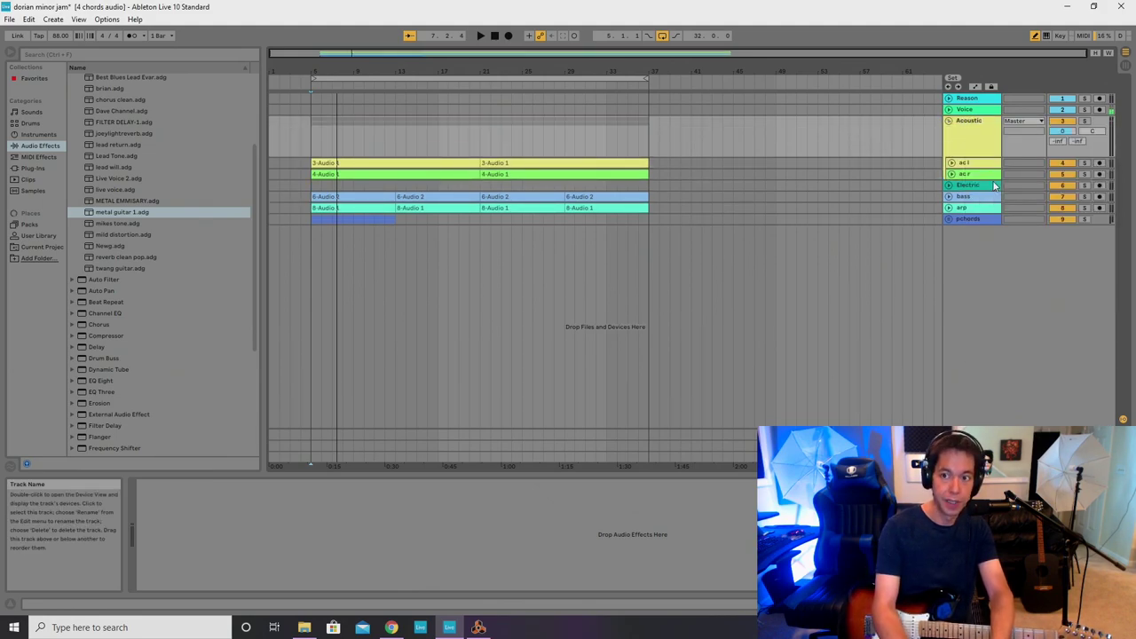
left_click(984, 142)
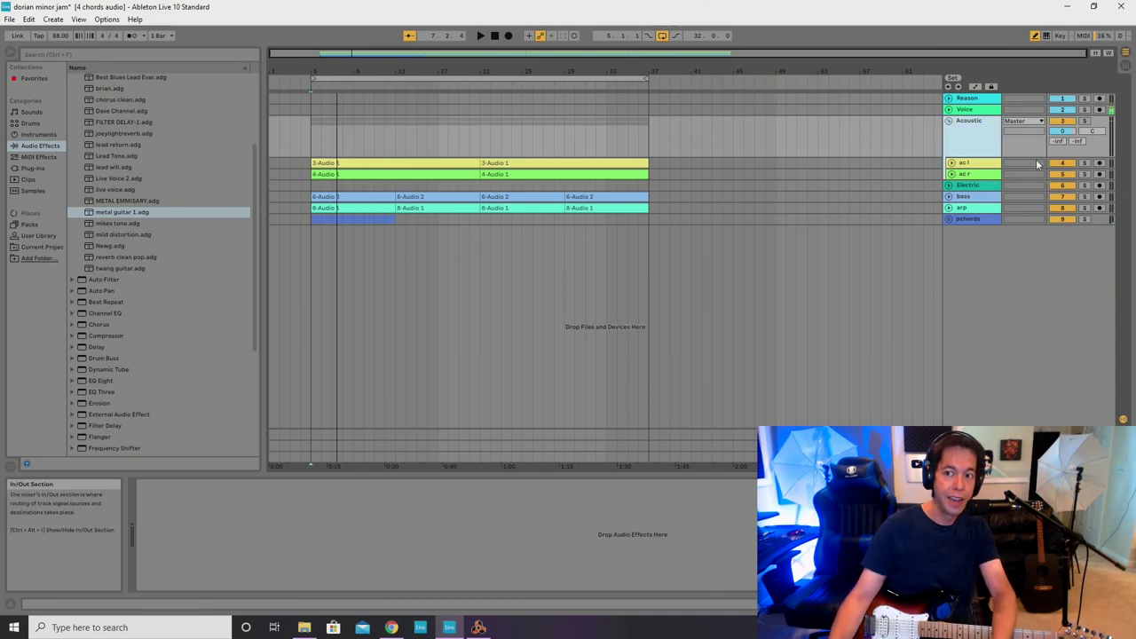
Unfold the ac l track and isolate it by muting the ac r, Electric, bass, arp and pchords tracks.
left_click(952, 163)
left_click(1084, 164)
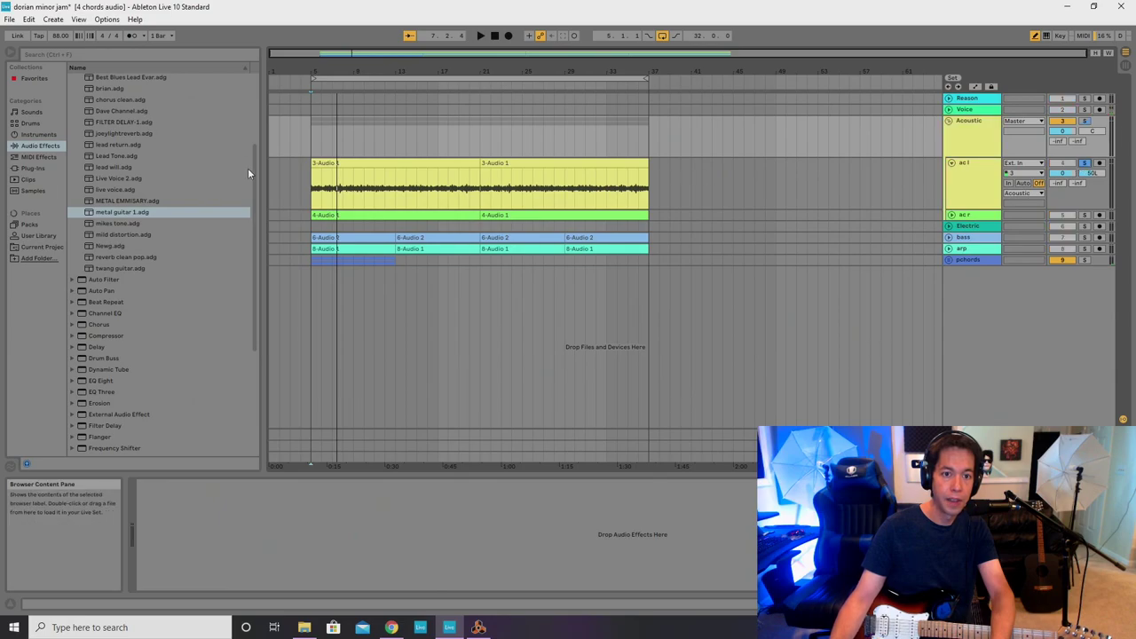
left_click(1084, 164)
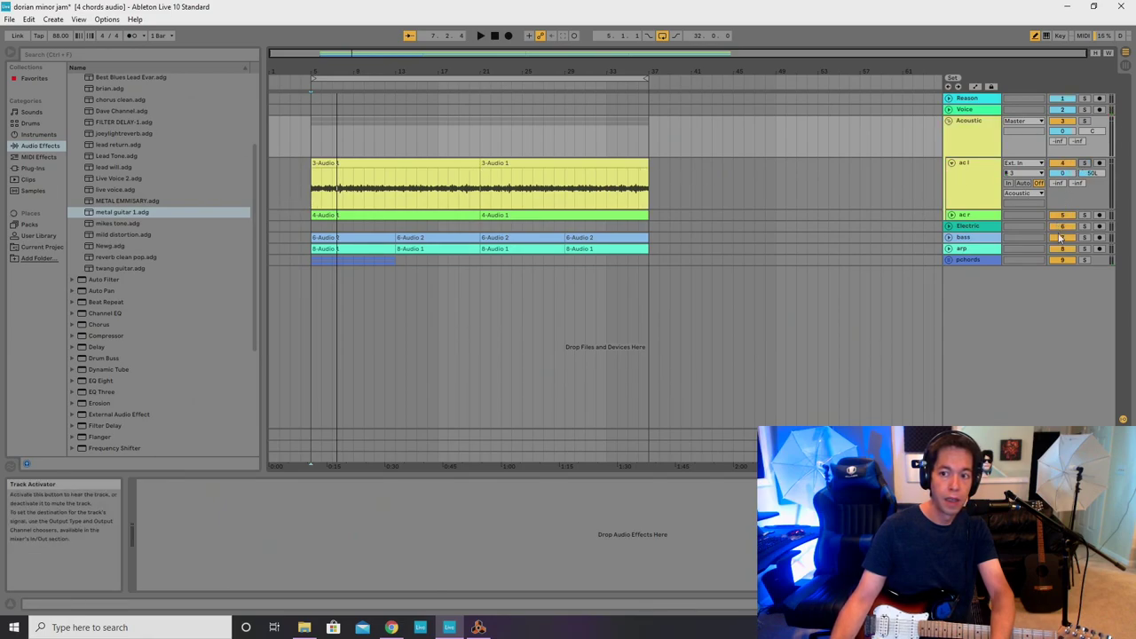
left_click(1062, 265)
left_click(1063, 260)
left_click(1060, 243)
left_click(1058, 250)
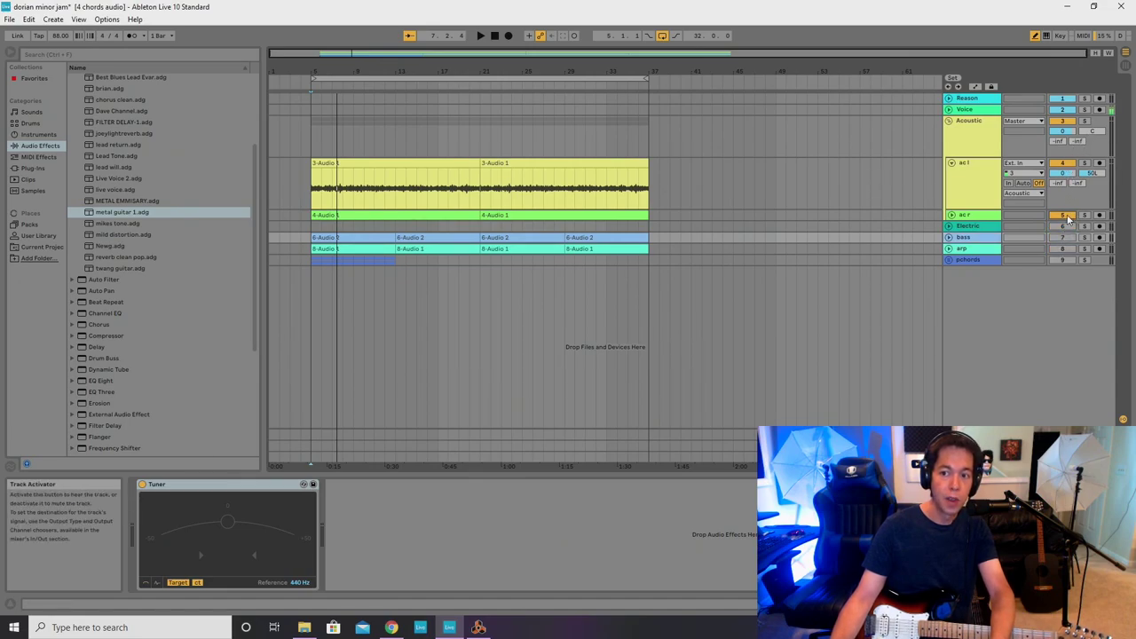
Play the isolated ac l track from bar 5, check its level in the Session View mixer, and stop playback.
left_click(365, 175)
key("space")
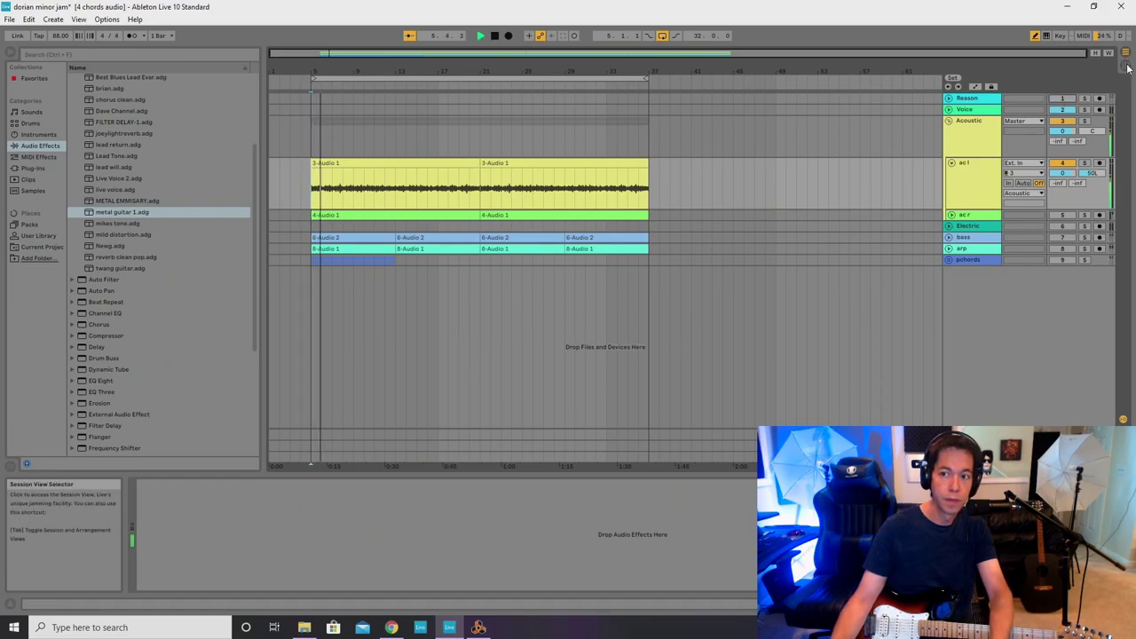
key("Tab")
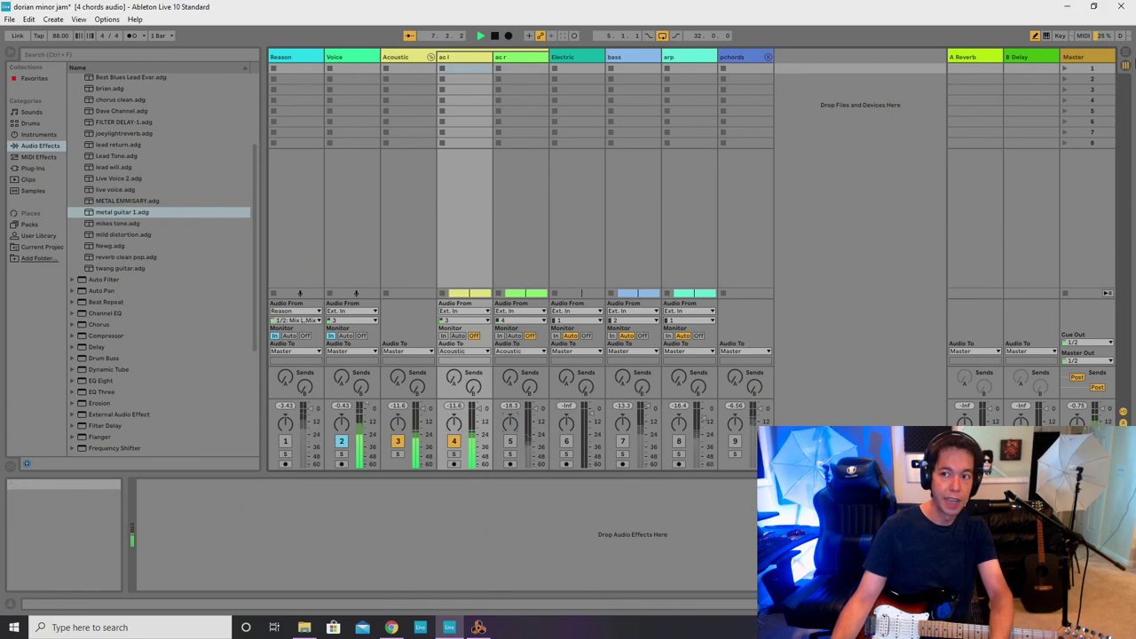
key("Tab")
key("space")
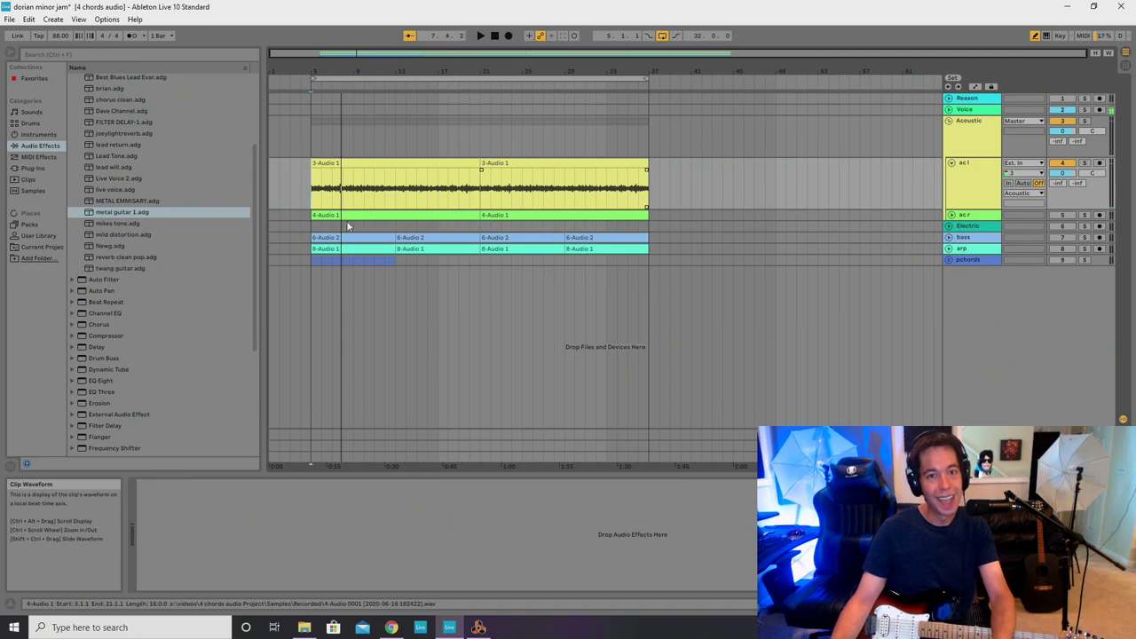
Add EQ Eight to the ac l track during playback and cut its second band by about 10.8 dB at 550 Hz.
key("space")
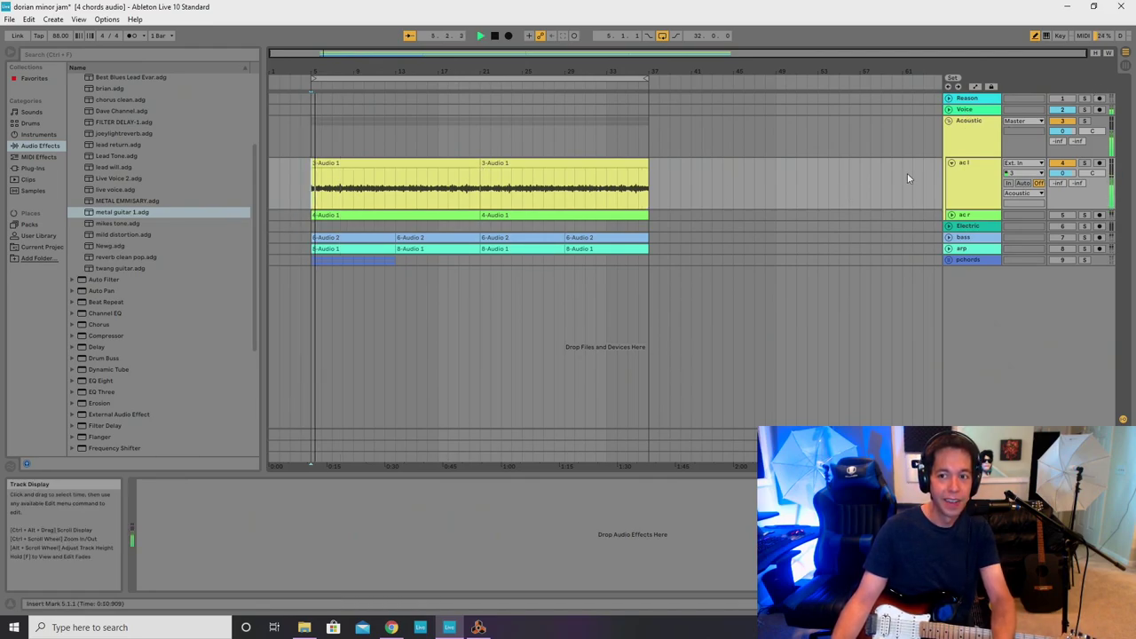
left_click(966, 178)
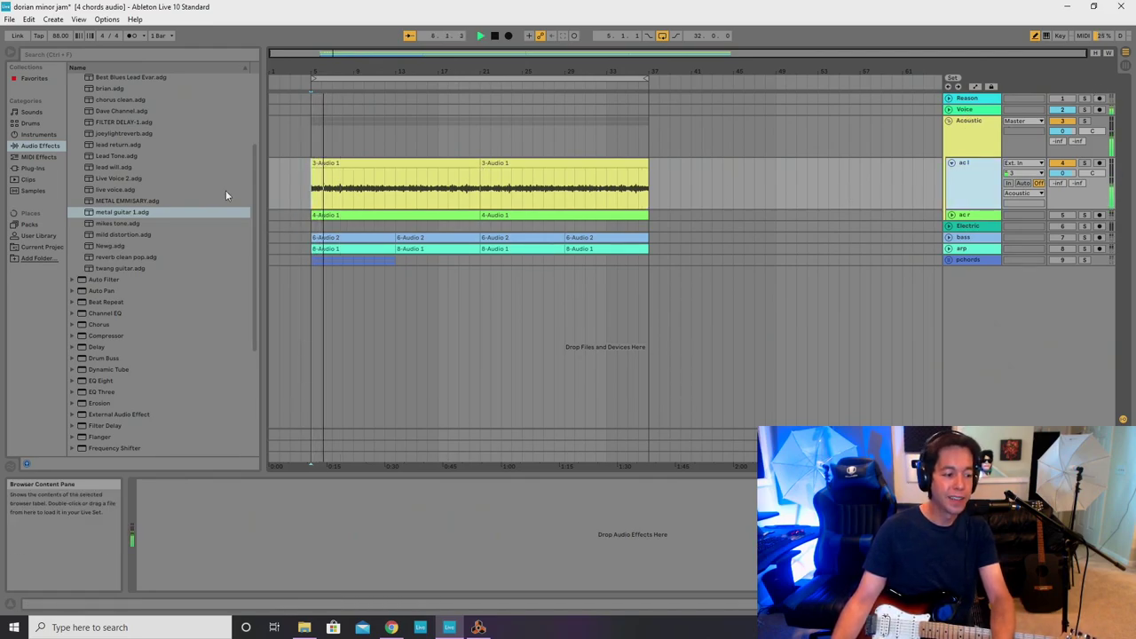
left_click(100, 380)
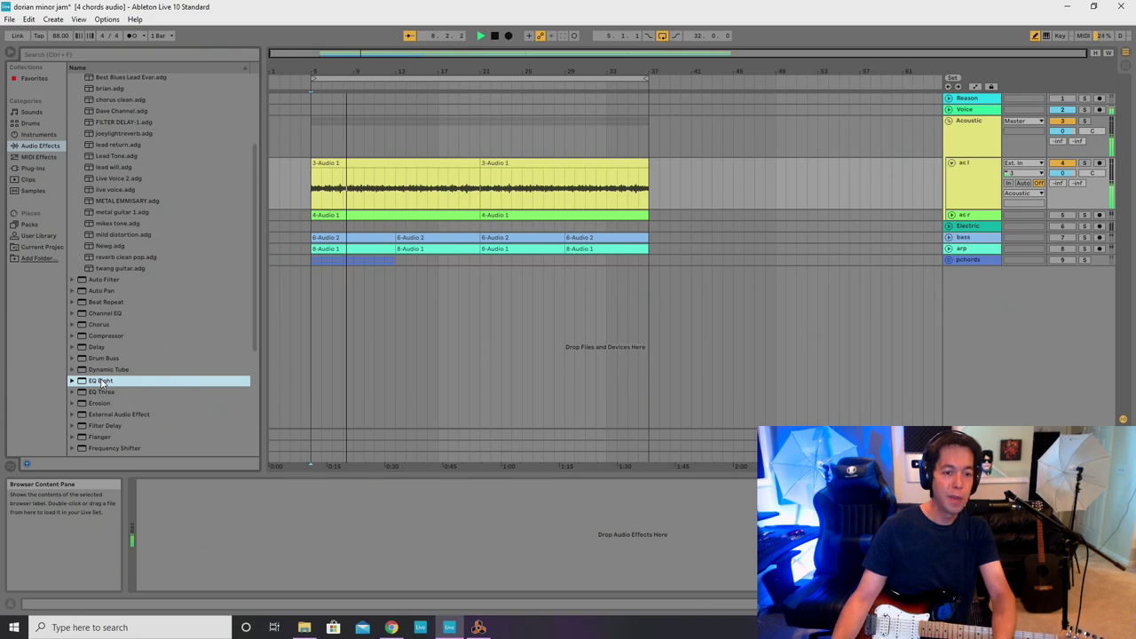
double_click(100, 380)
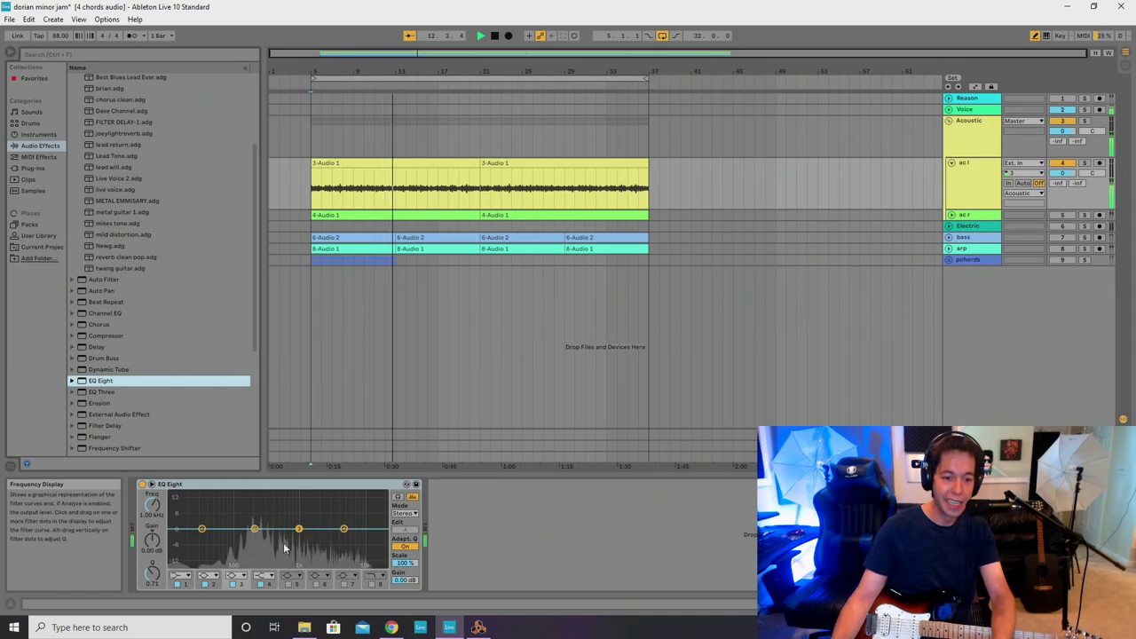
left_click_drag(255, 529, 282, 555)
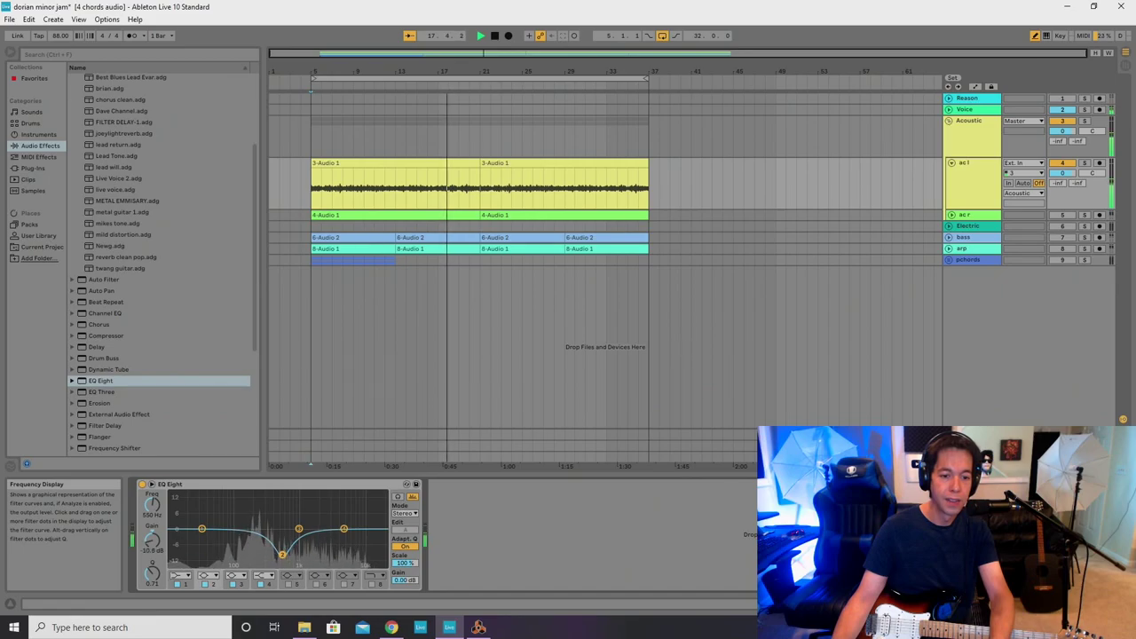
Compare the ac l sound with EQ Eight bypassed and active, leave it active, and stop playback.
left_click(142, 485)
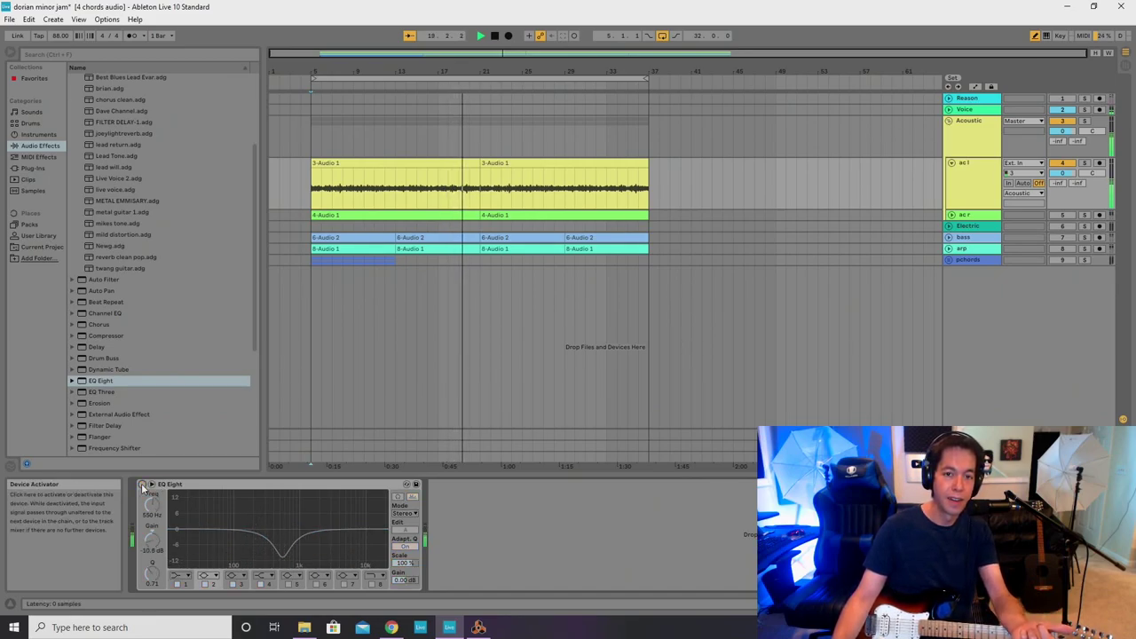
left_click(142, 486)
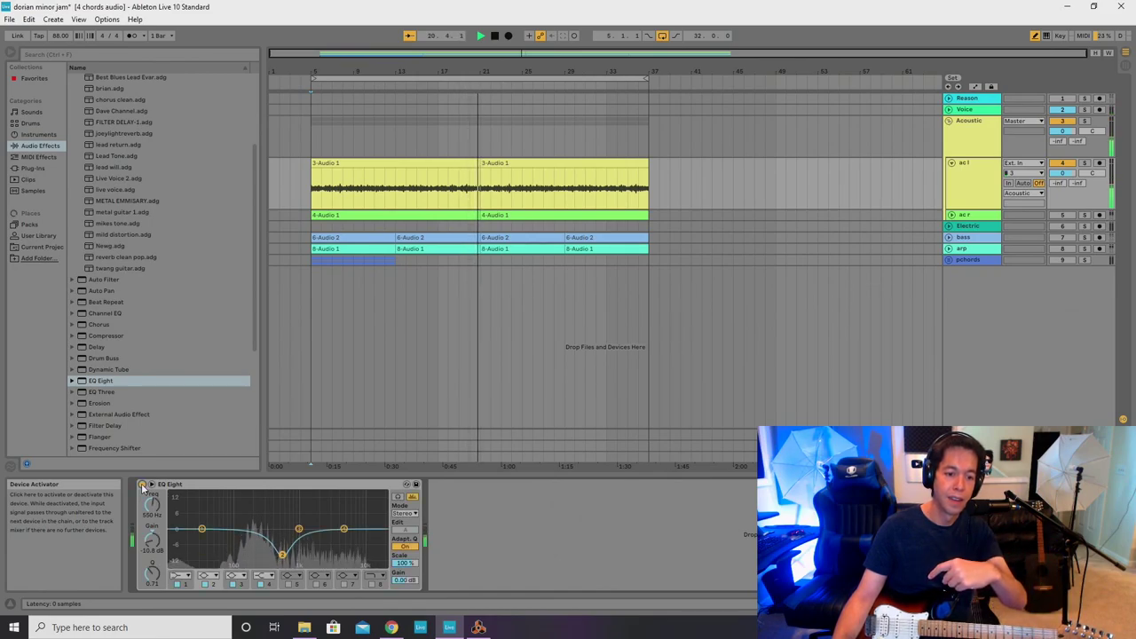
left_click(142, 485)
left_click(142, 486)
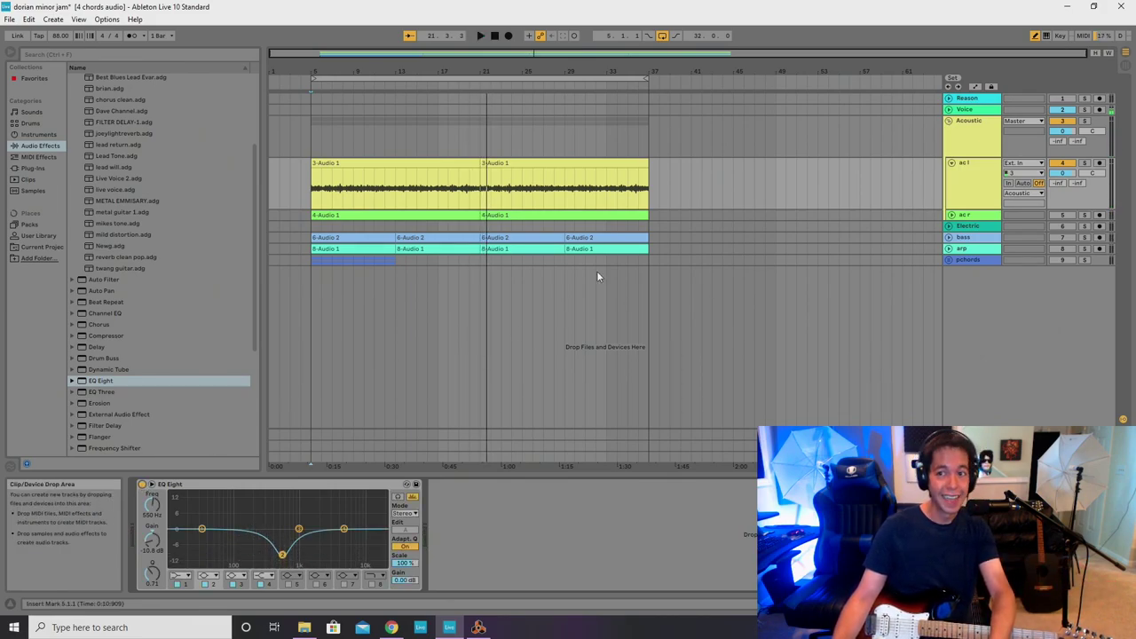
Raise the Acoustic group's volume to 6.0 dB and play the arrangement from bar 5.
left_click(985, 127)
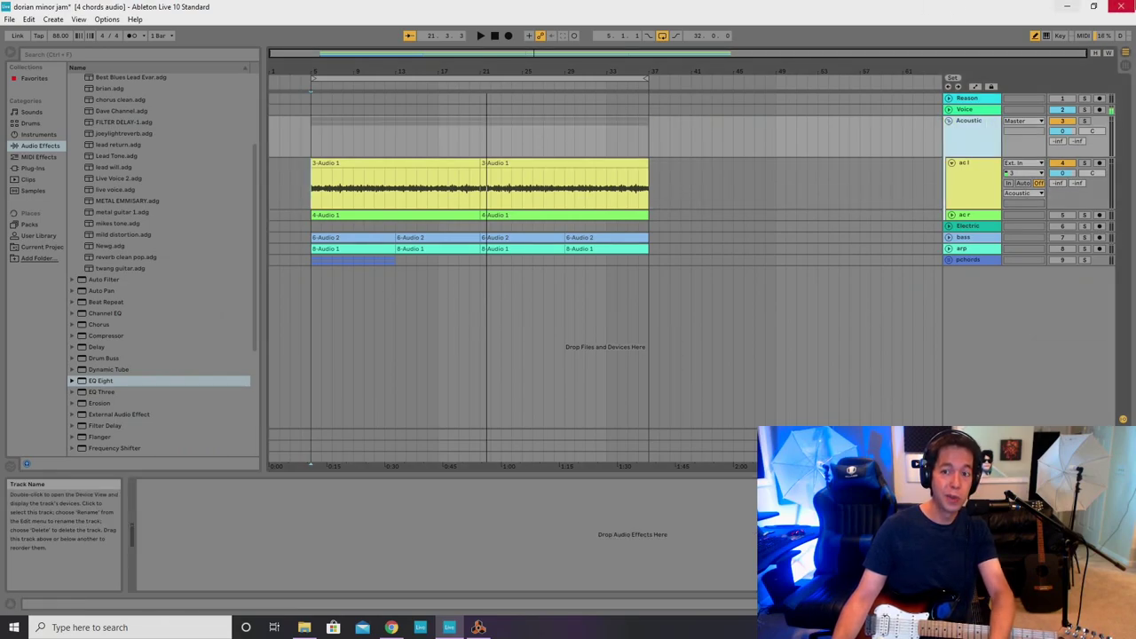
key("Tab")
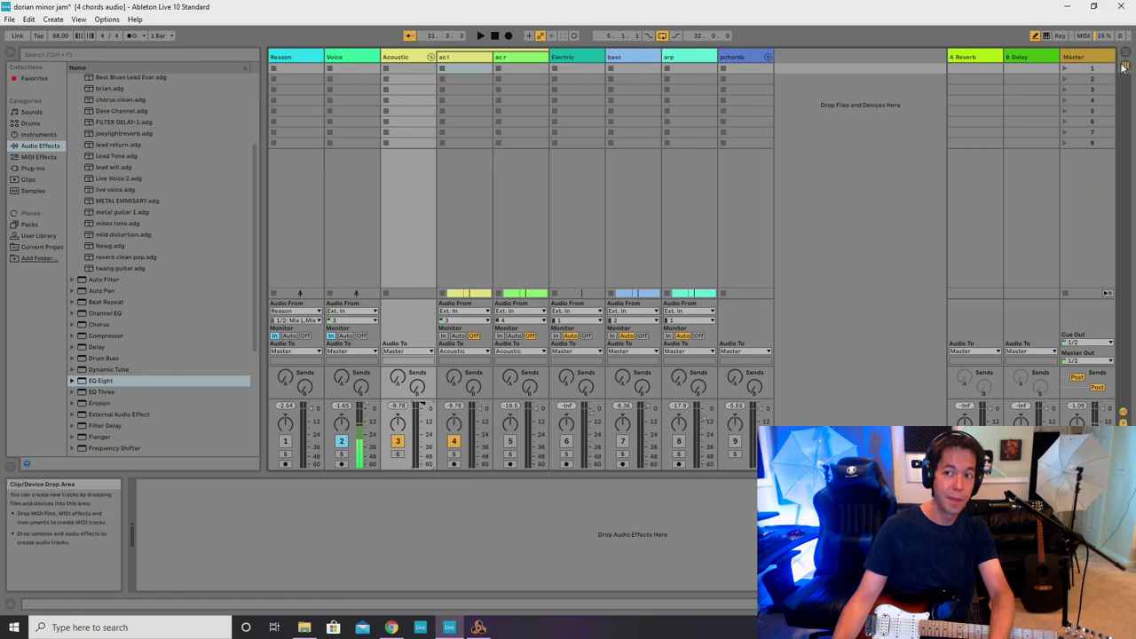
key("Tab")
key("space")
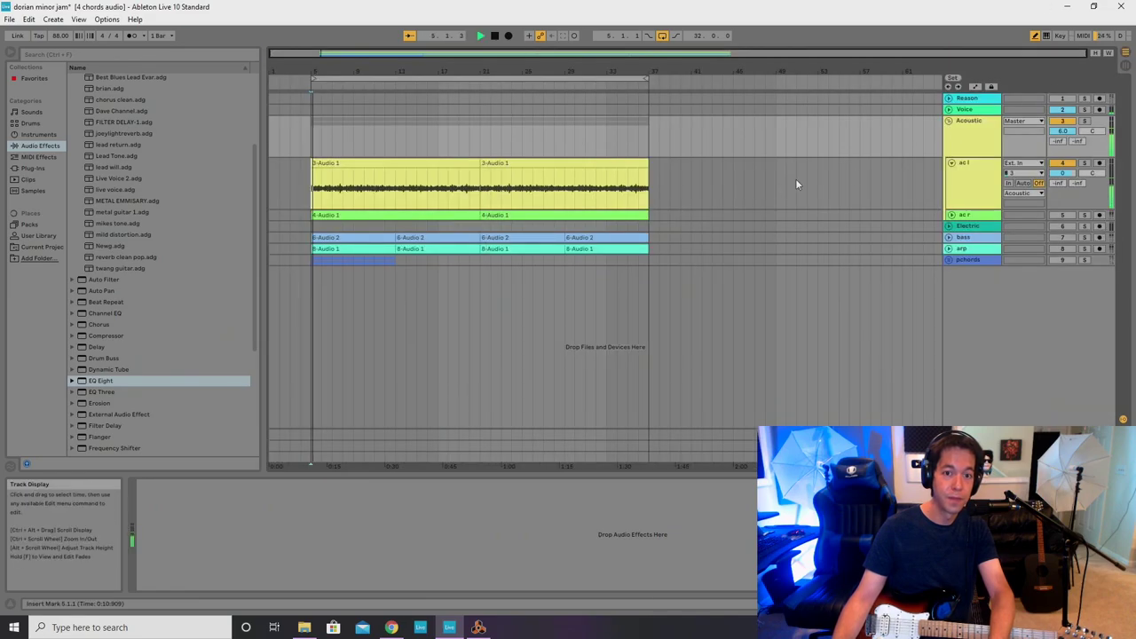
Enable EQ Eight's fifth band on ac l, dip the lows and upper mids, and set band 4 to about 7.91 kHz and 0.62 dB.
left_click(968, 174)
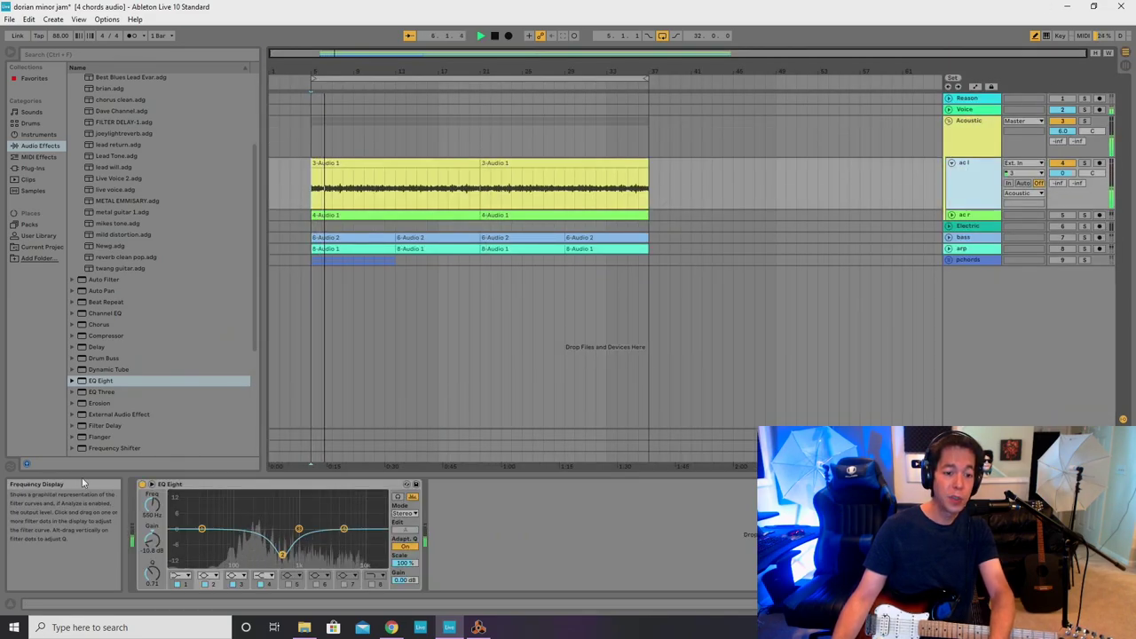
left_click(142, 484)
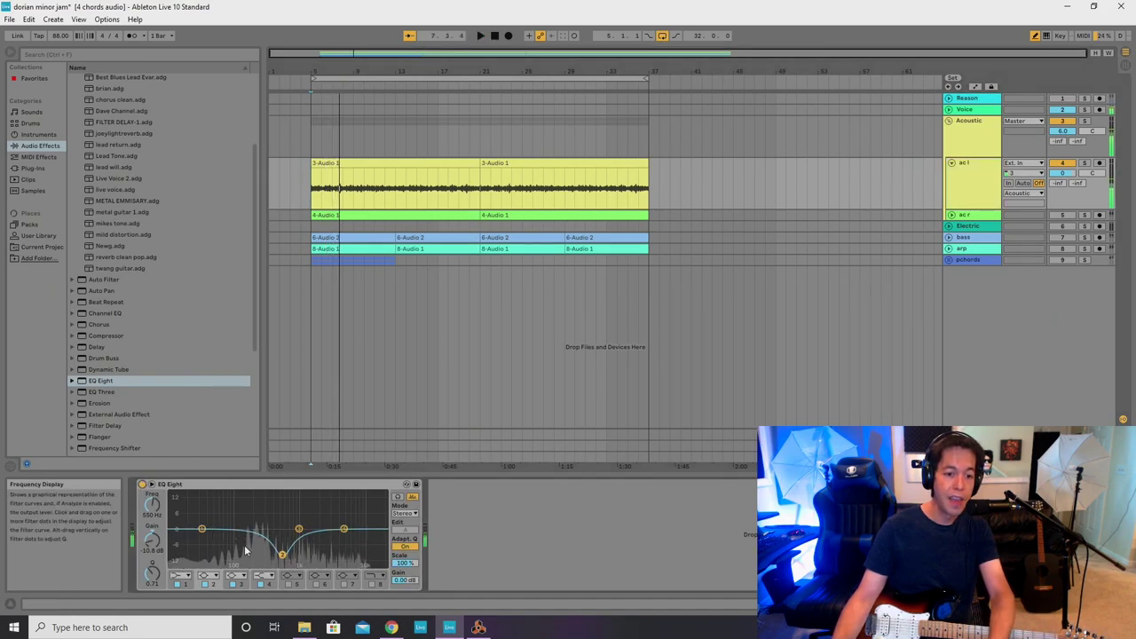
left_click(289, 585)
key("space")
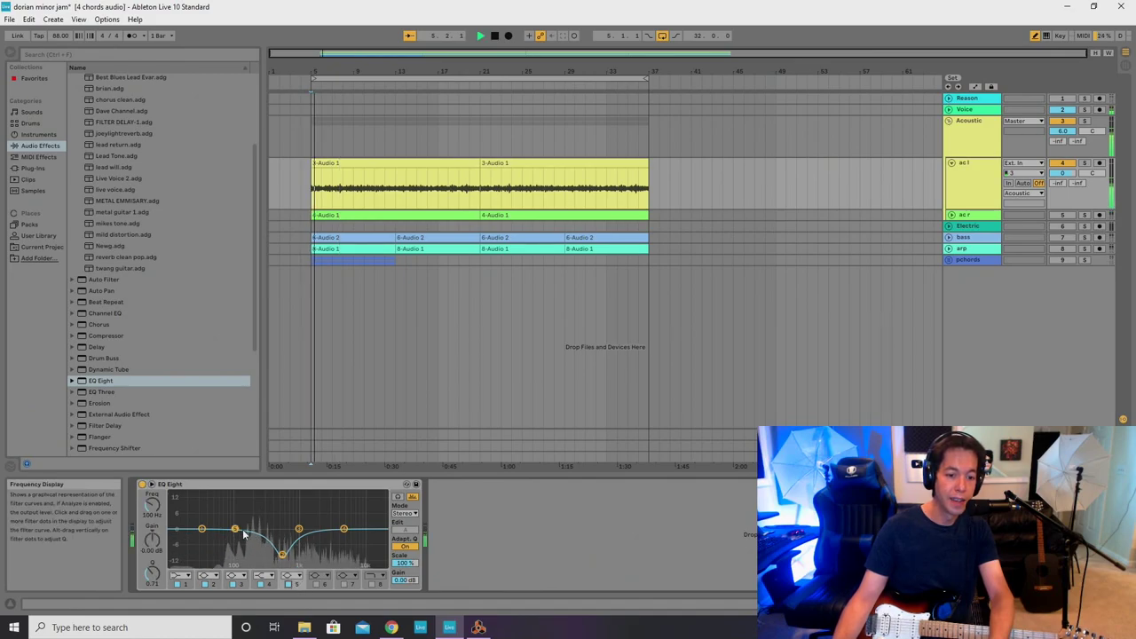
left_click_drag(242, 545, 356, 529)
key("space")
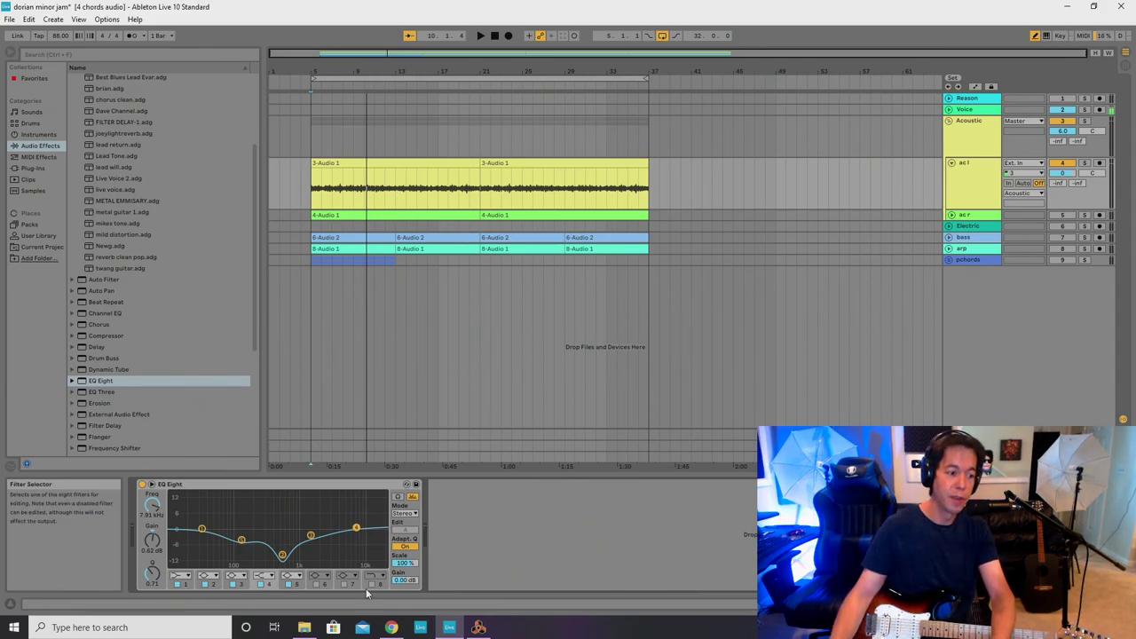
Change EQ Eight's first band on ac l to a low cut at about 42.6 Hz with a Q of about 0.45.
key("space")
left_click(183, 577)
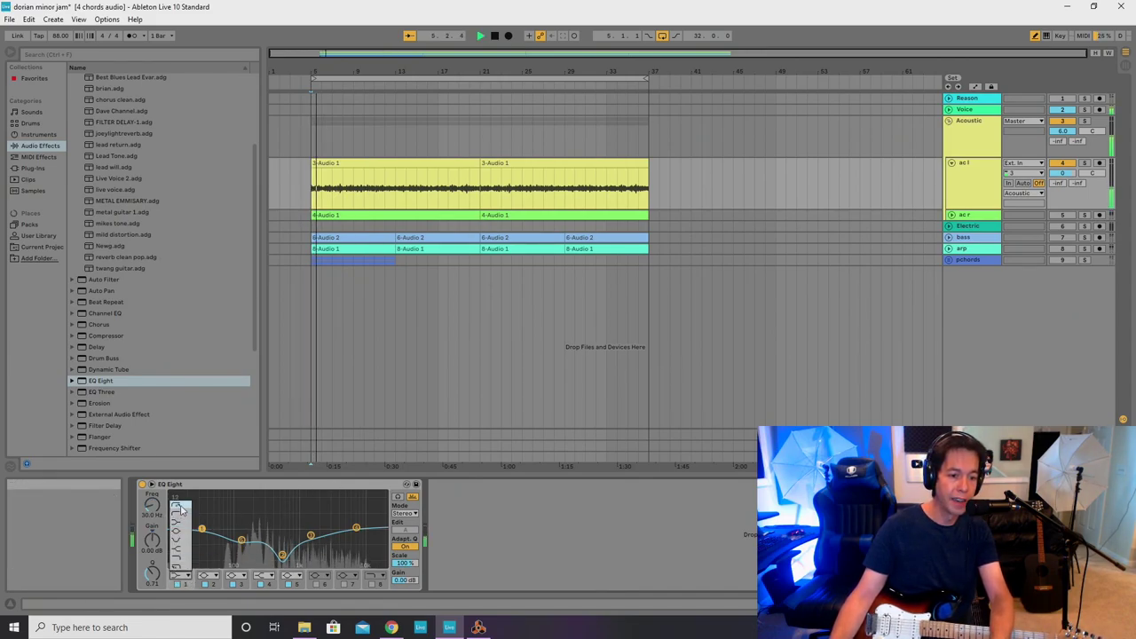
left_click(179, 512)
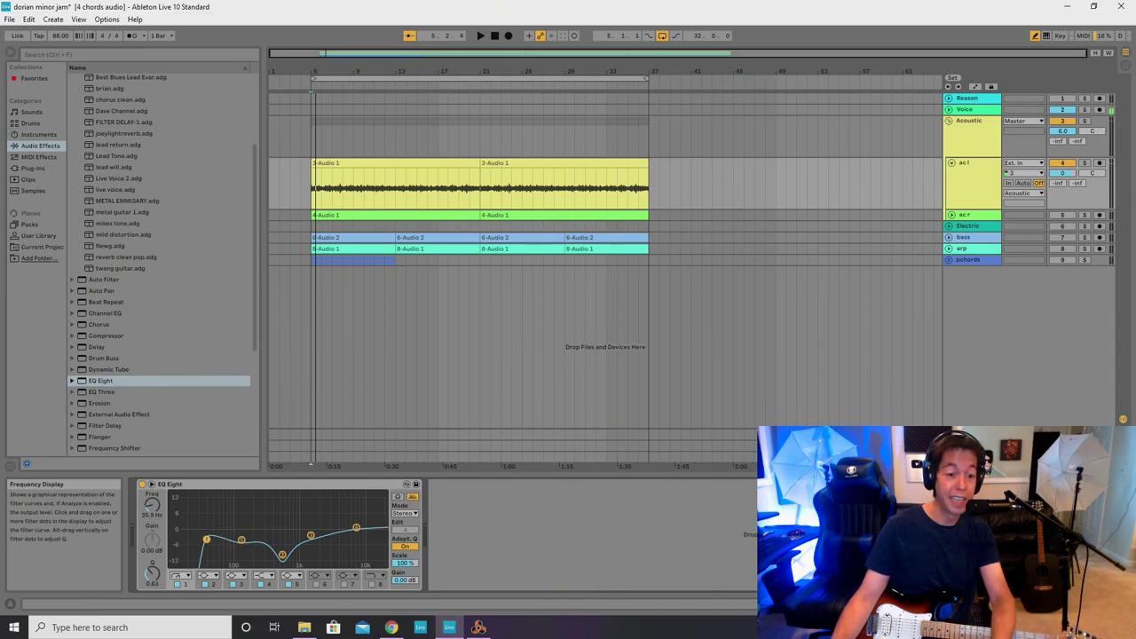
key("space")
left_click_drag(213, 541, 211, 544)
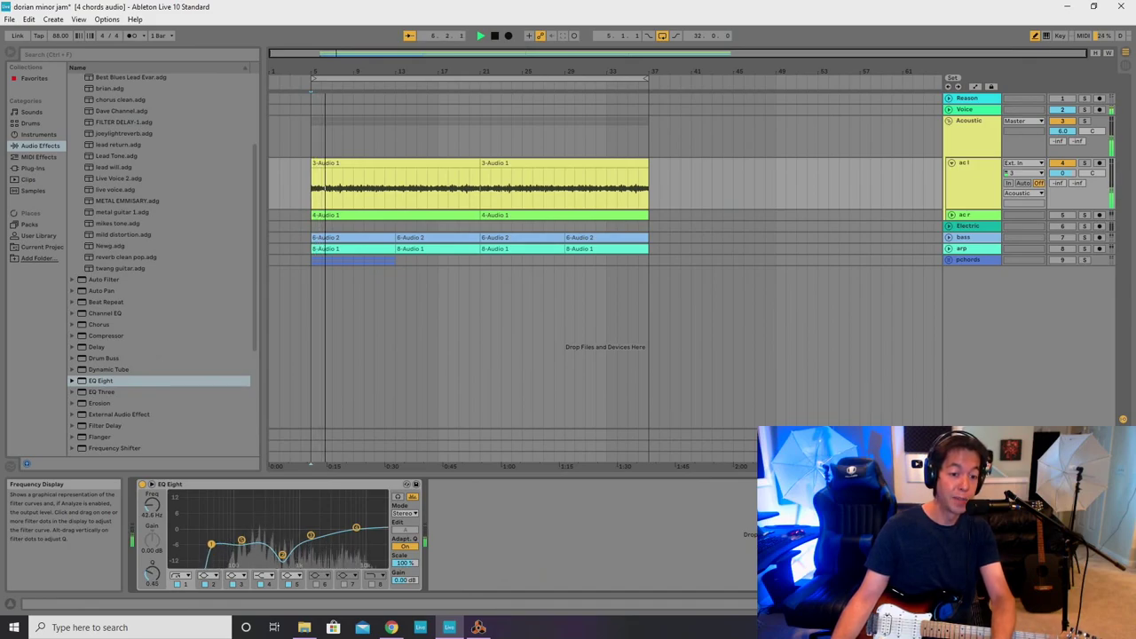
left_click(275, 485)
key("space")
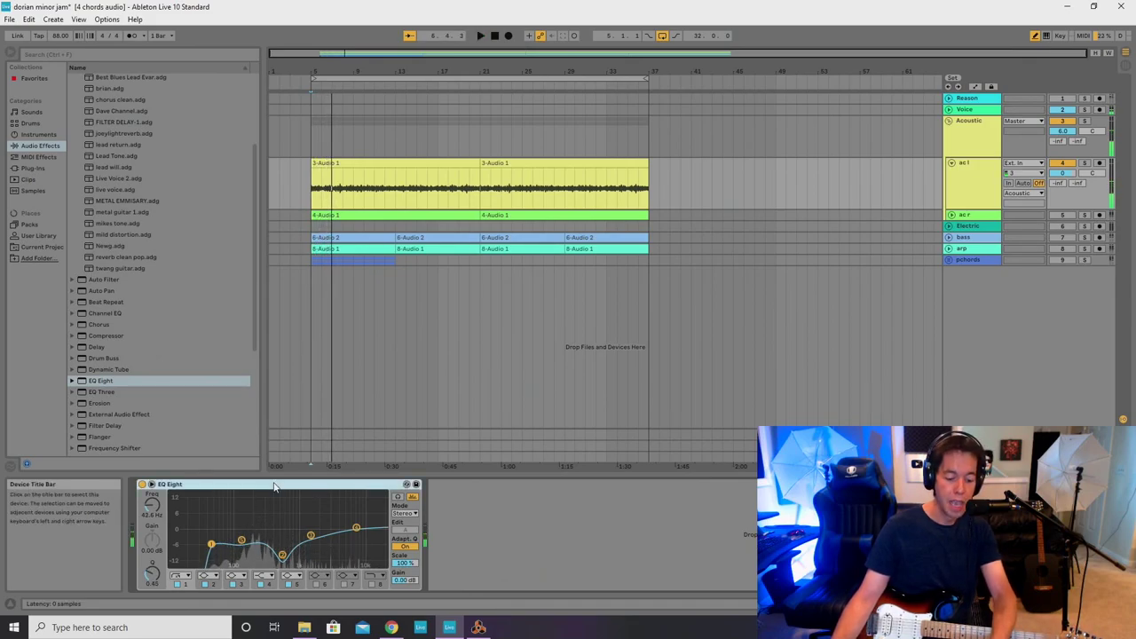
Unfold the ac r track and reselect ac l to show its device chain.
left_click(975, 215)
left_click(952, 215)
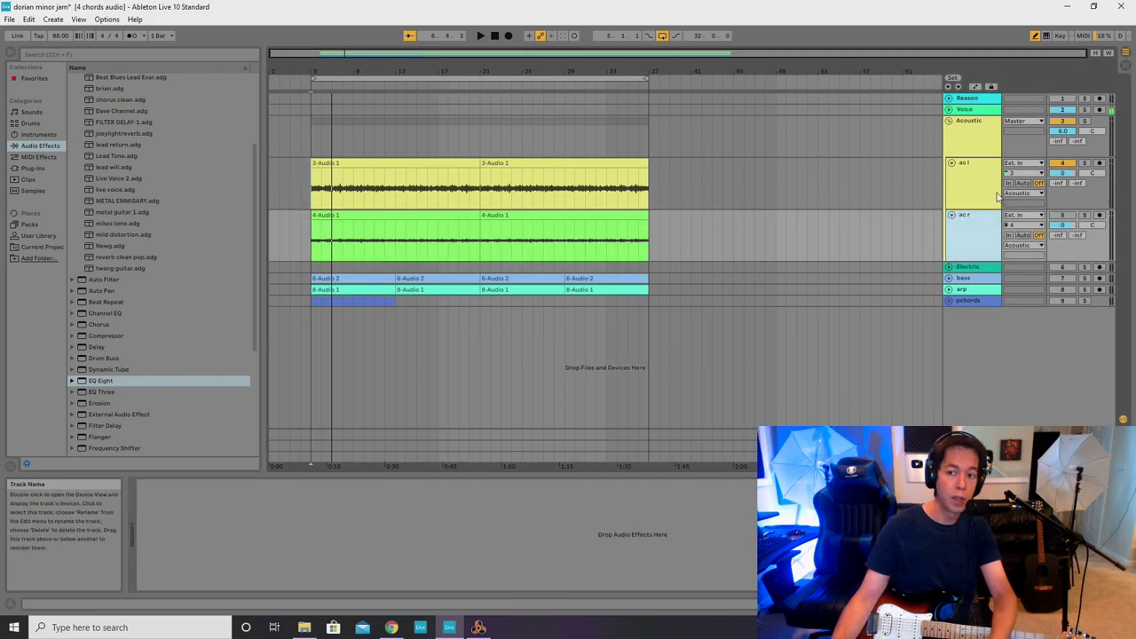
left_click(976, 182)
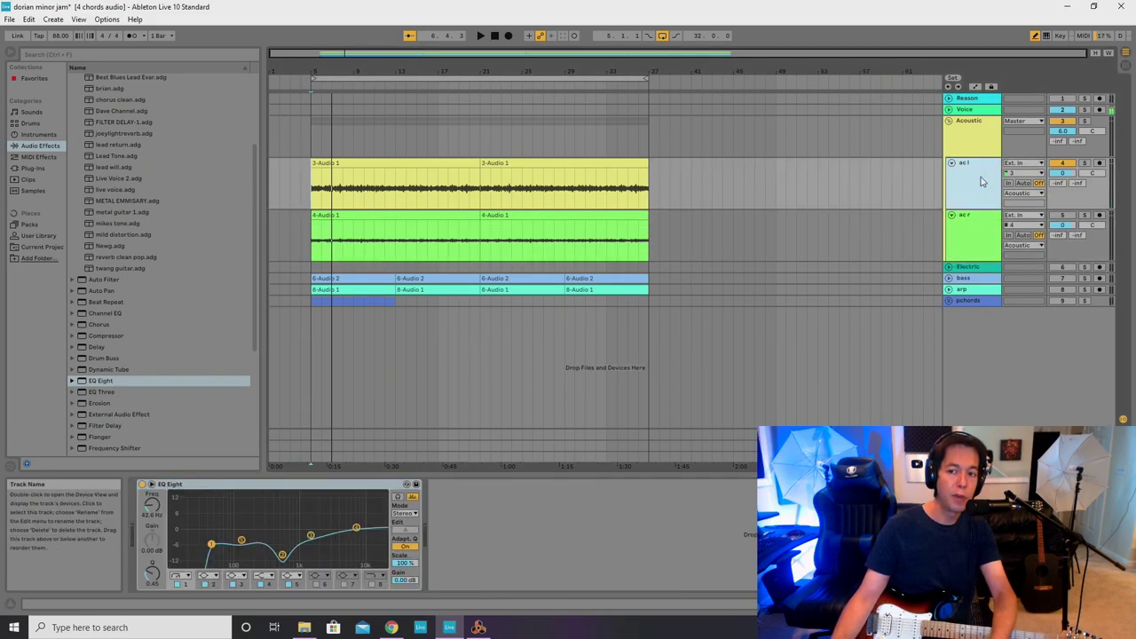
Add a Compressor after EQ Eight on ac l with Makeup off, threshold about -27.7 dB and ratio about 1.97:1.
left_click(313, 188)
key("space")
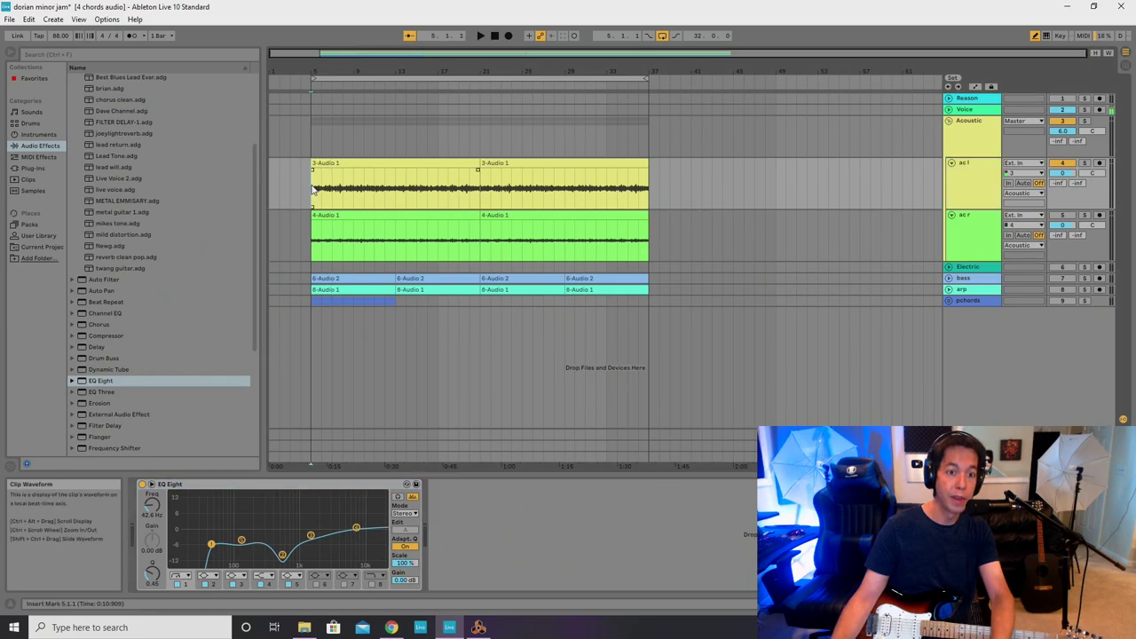
double_click(102, 336)
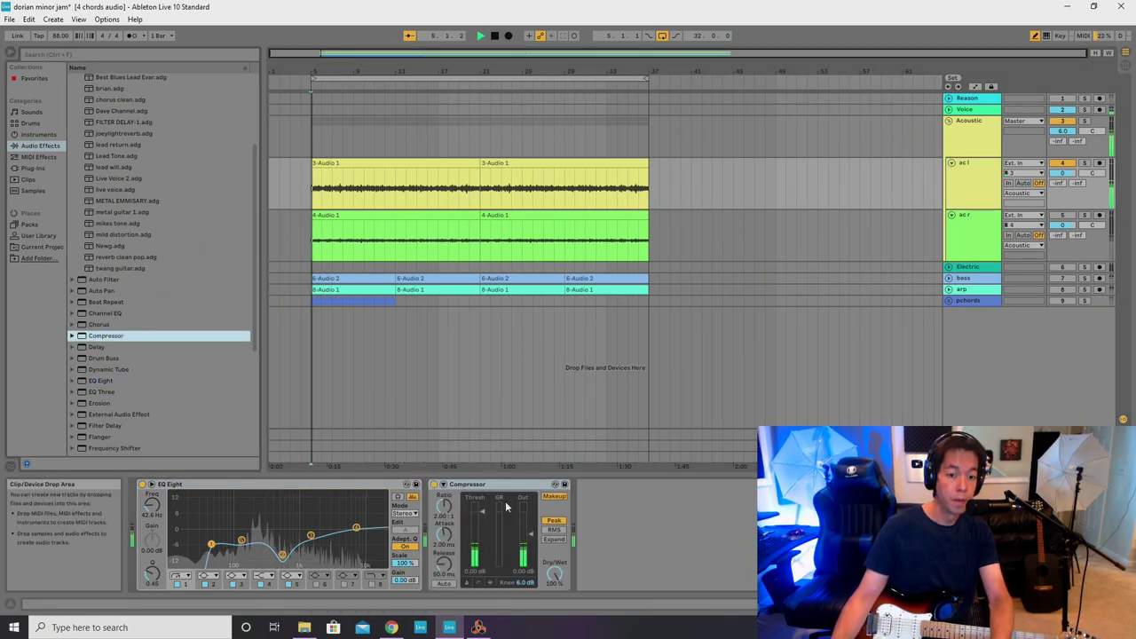
left_click(552, 498)
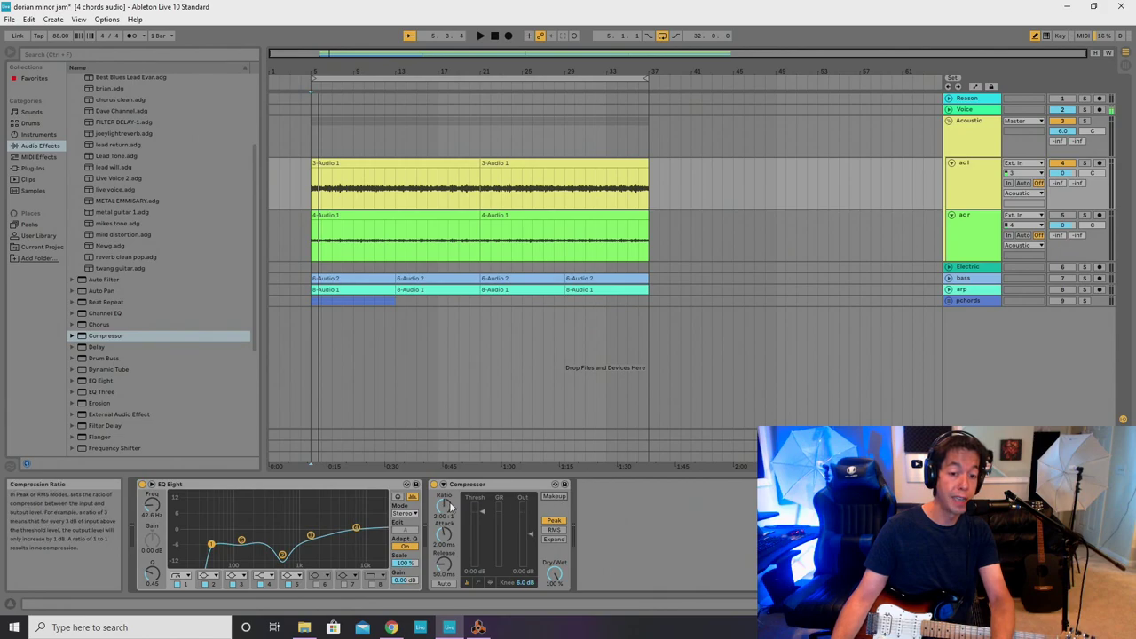
key("space")
left_click_drag(482, 513, 483, 550)
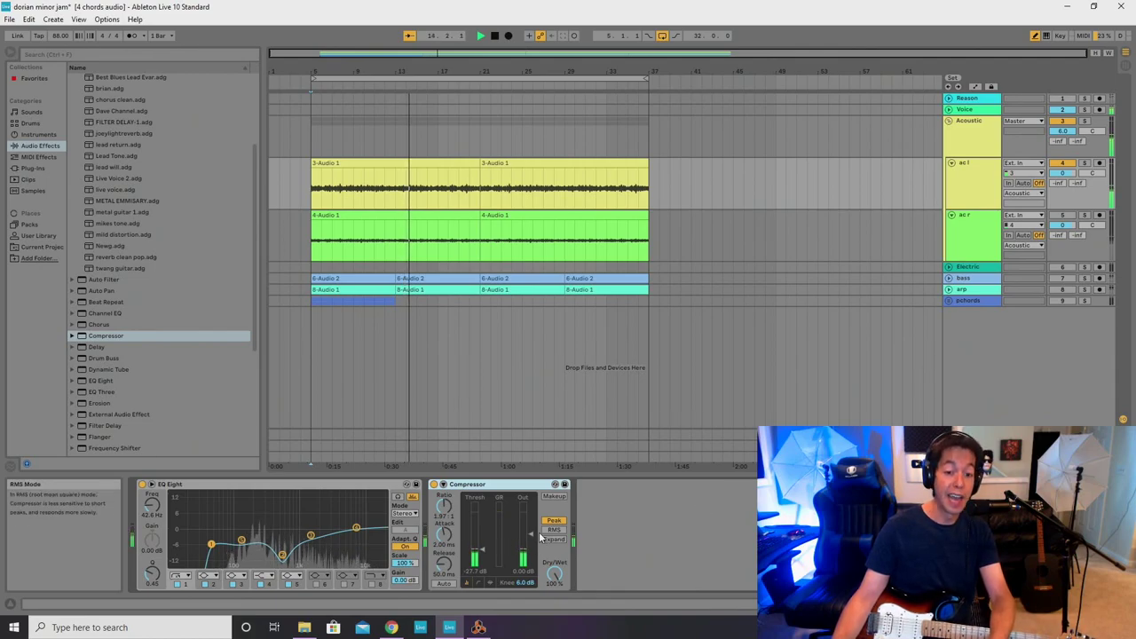
Raise the ac l Compressor's output gain to about 2.18 dB and duplicate the Compressor in the chain.
left_click_drag(531, 535, 530, 534)
left_click(497, 484)
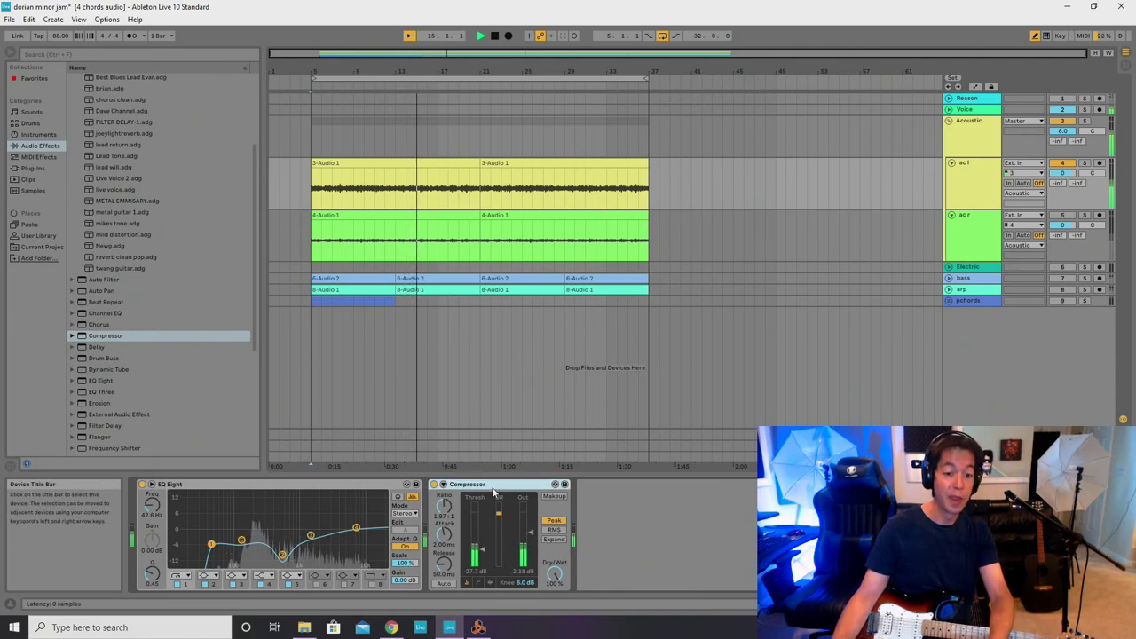
key("ctrl+d")
Set the second Compressor on ac l to a ratio of about 7.88:1, threshold -23.5 dB and attack 0.39 ms.
left_click(631, 551)
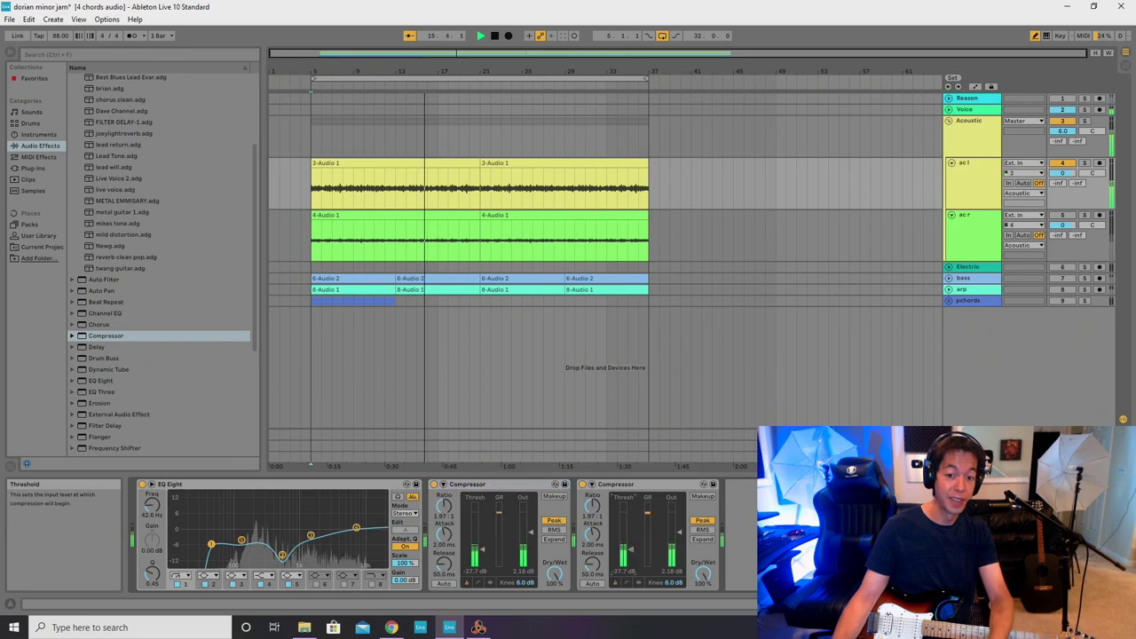
left_click(592, 506)
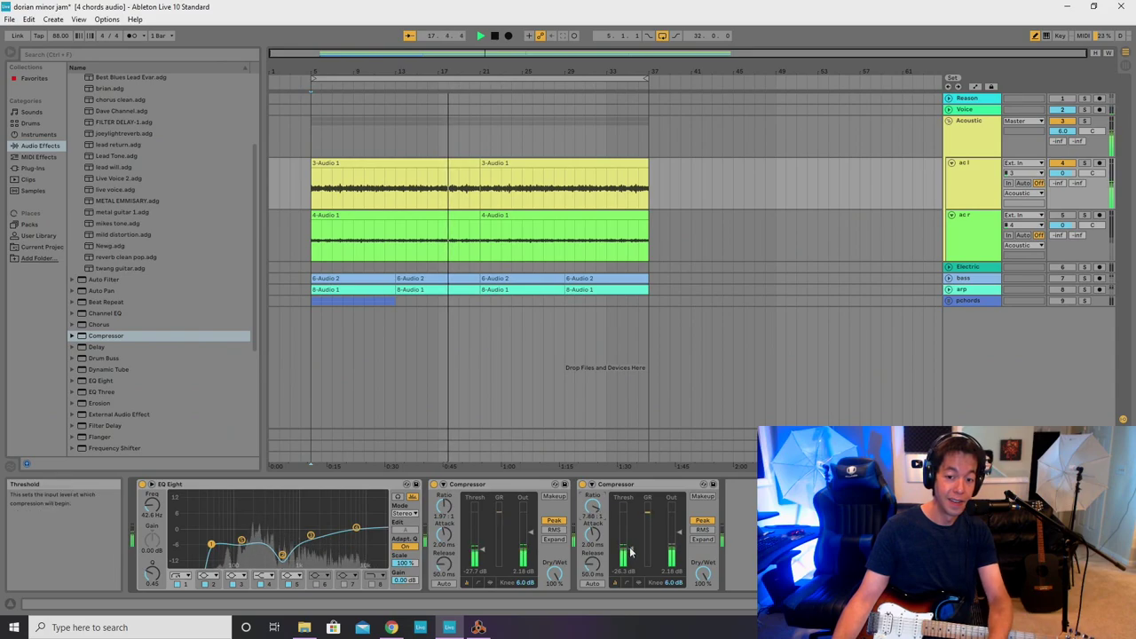
left_click_drag(631, 548, 630, 546)
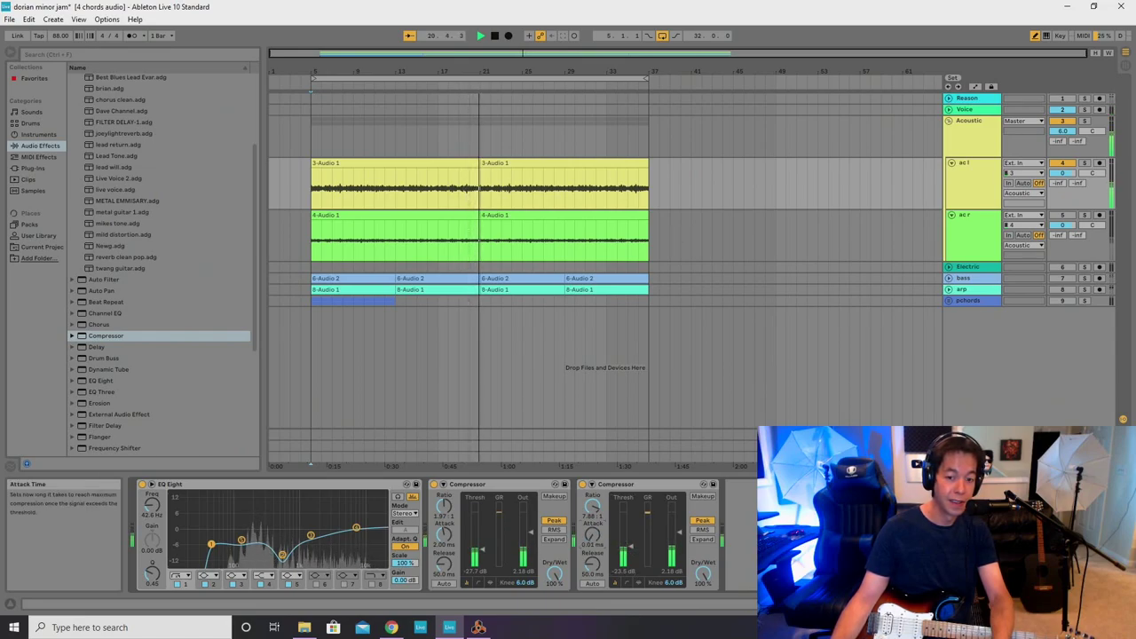
left_click_drag(593, 534, 593, 515)
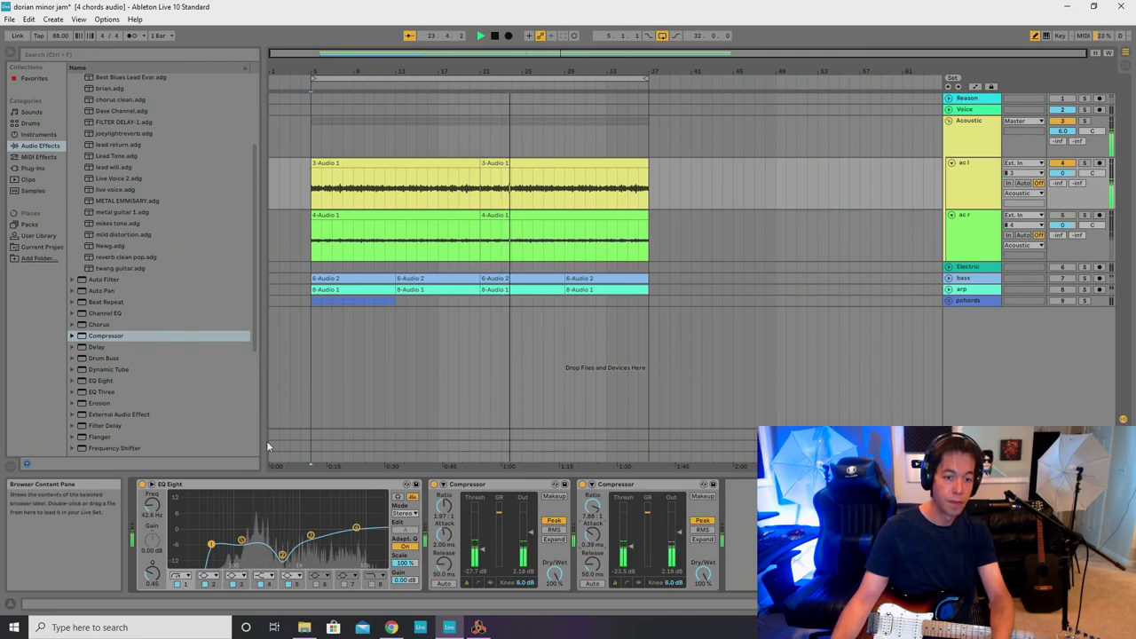
Dip the upper-mid band of EQ Eight on ac l to about -4.83 dB at 1.44 kHz and stop playback.
mouse_move(311, 535)
left_mouse_down()
mouse_move(336, 546)
mouse_move(293, 540)
mouse_move(355, 549)
mouse_move(309, 542)
left_mouse_up()
key("space")
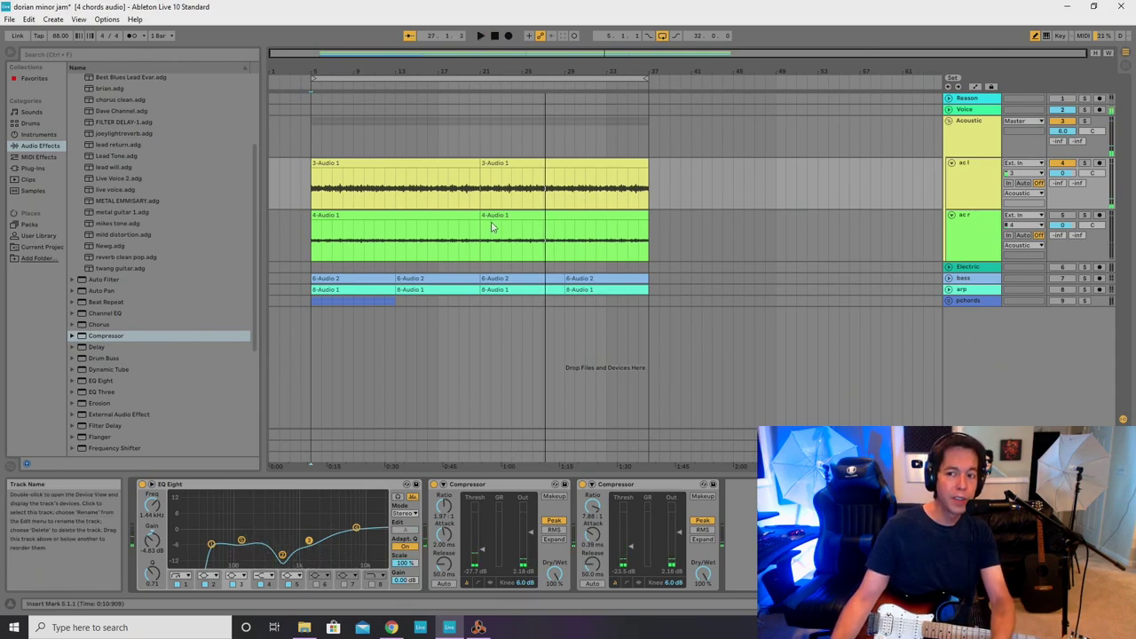
Copy EQ Eight and both Compressors from ac l to ac r, deactivating ac l and activating ac r.
left_click(277, 485)
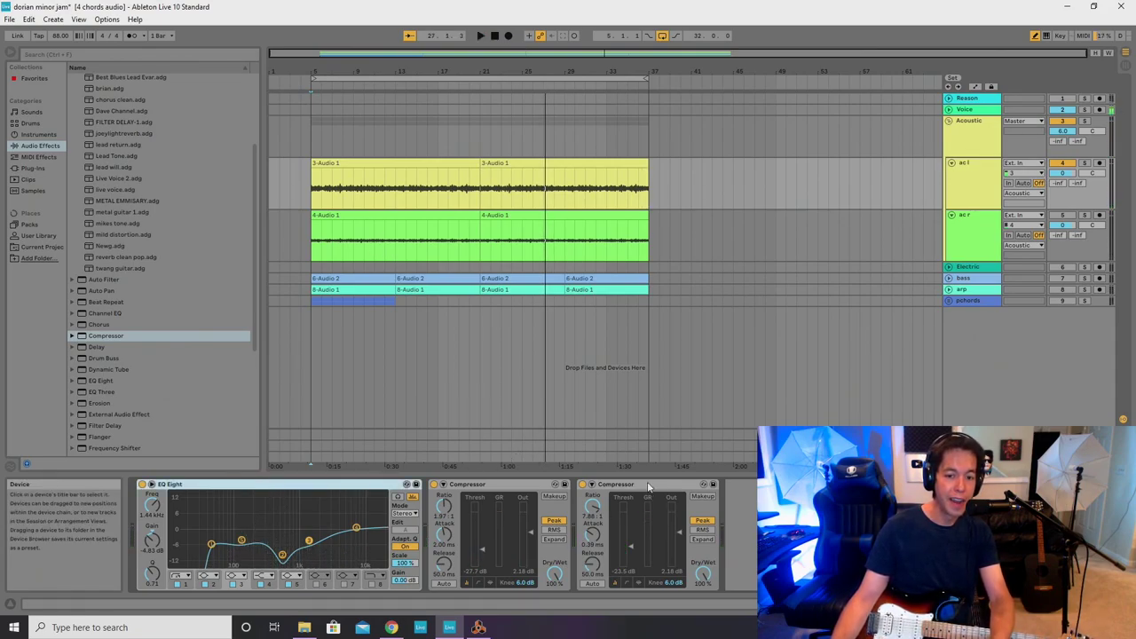
left_click(980, 227)
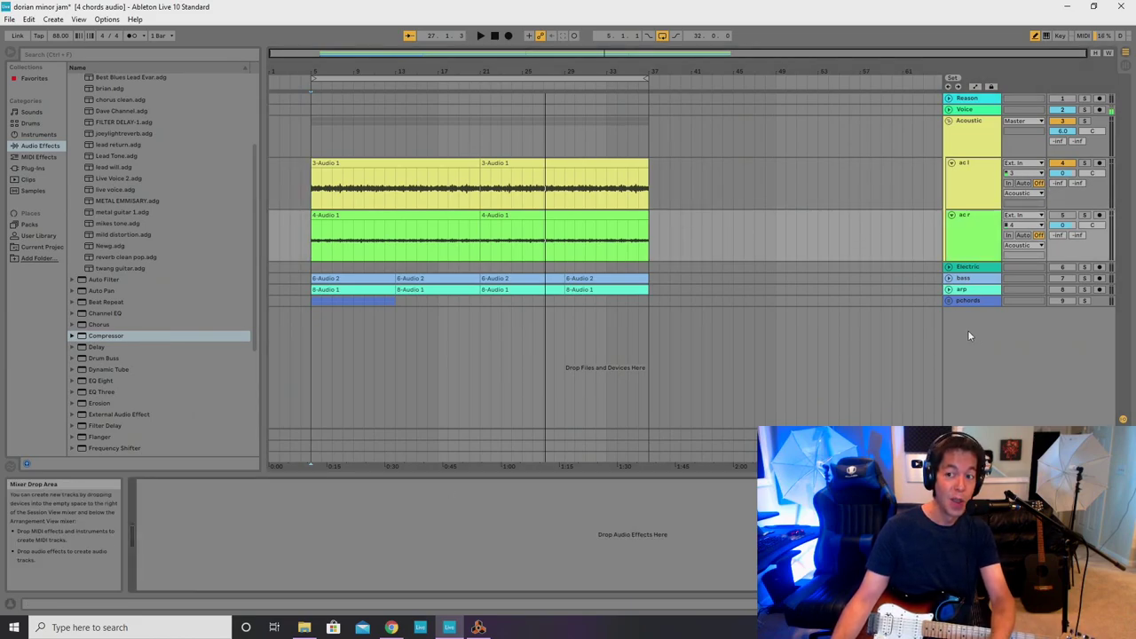
left_click(972, 173)
left_click(216, 486)
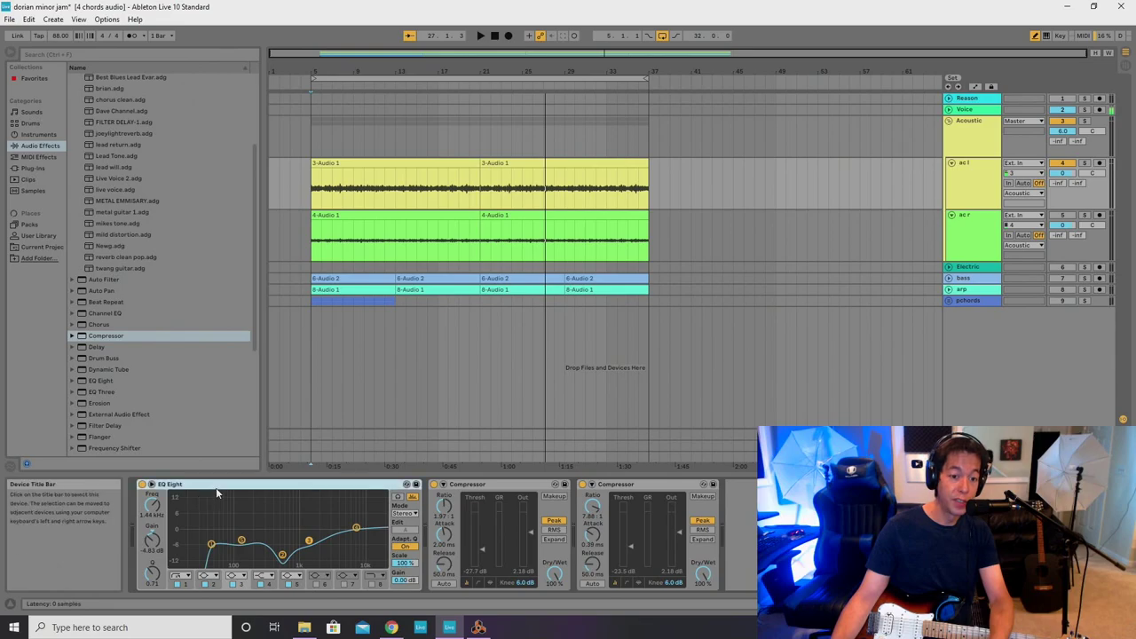
left_click(502, 486, "ctrl")
left_click(605, 488, "ctrl")
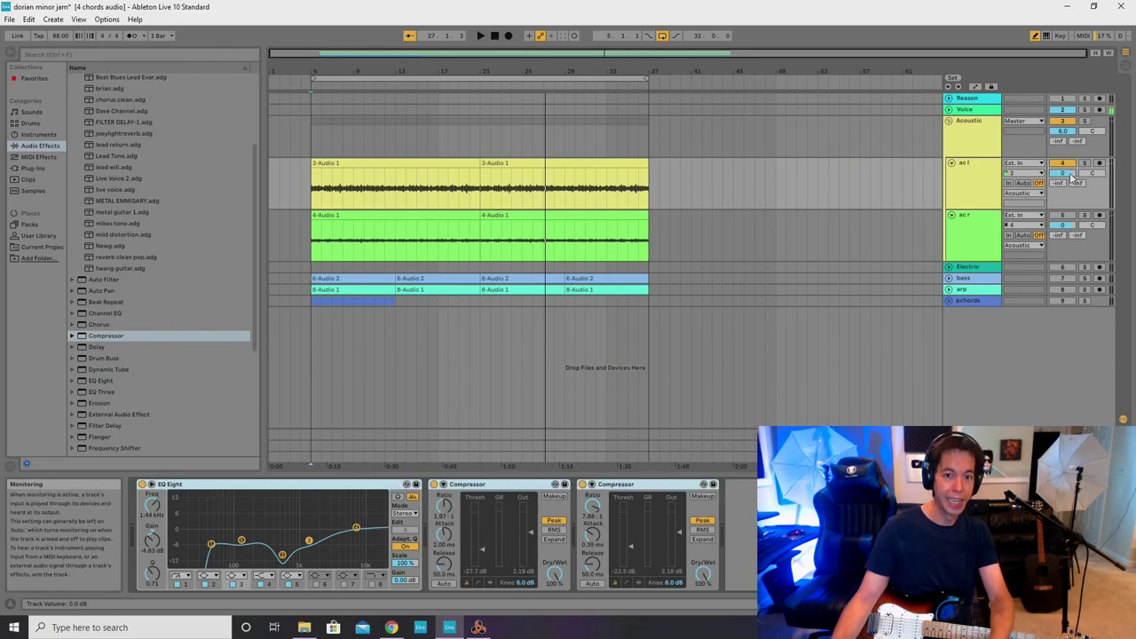
key("Delete")
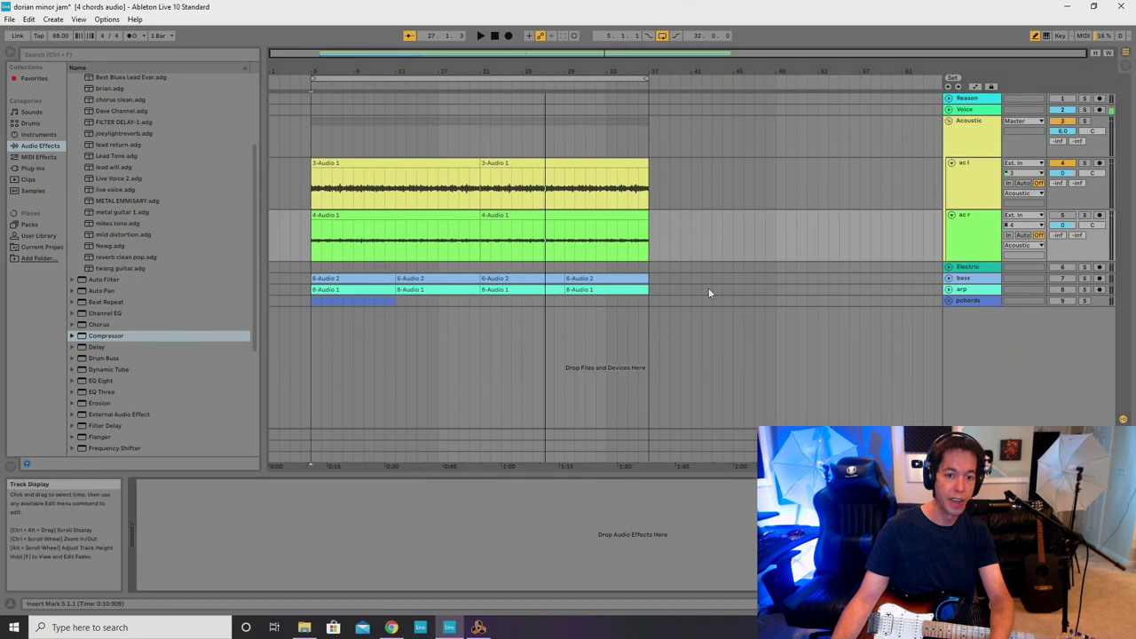
key("ctrl+z")
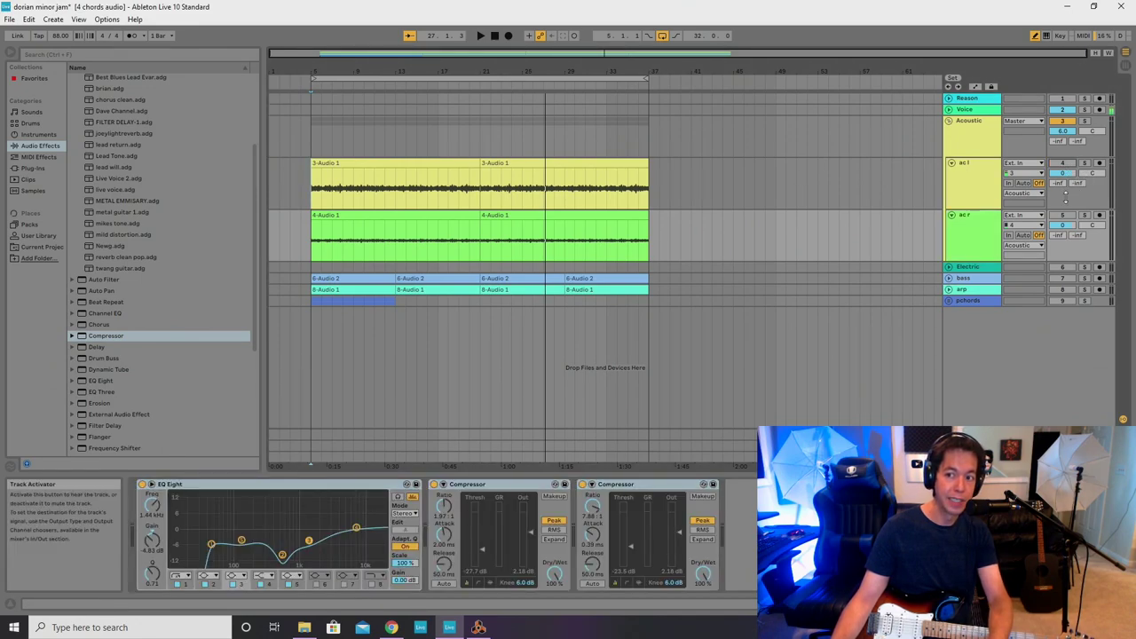
left_click(1064, 216)
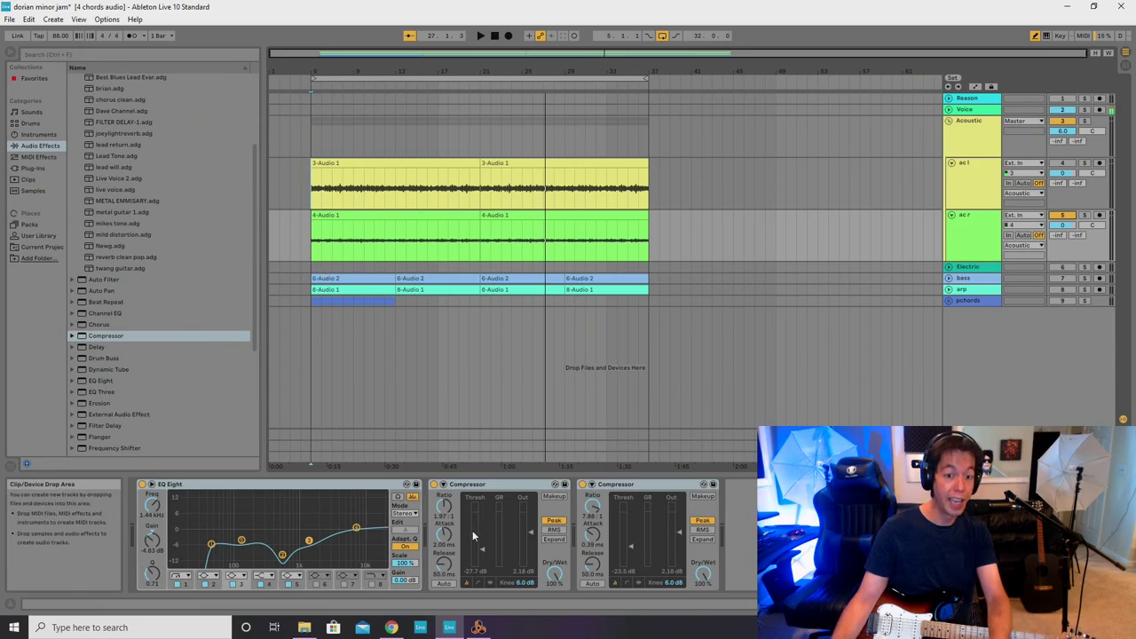
Bypass both Compressors on ac r and reset all gains in its EQ Eight, leaving the EQ enabled.
left_click(142, 485)
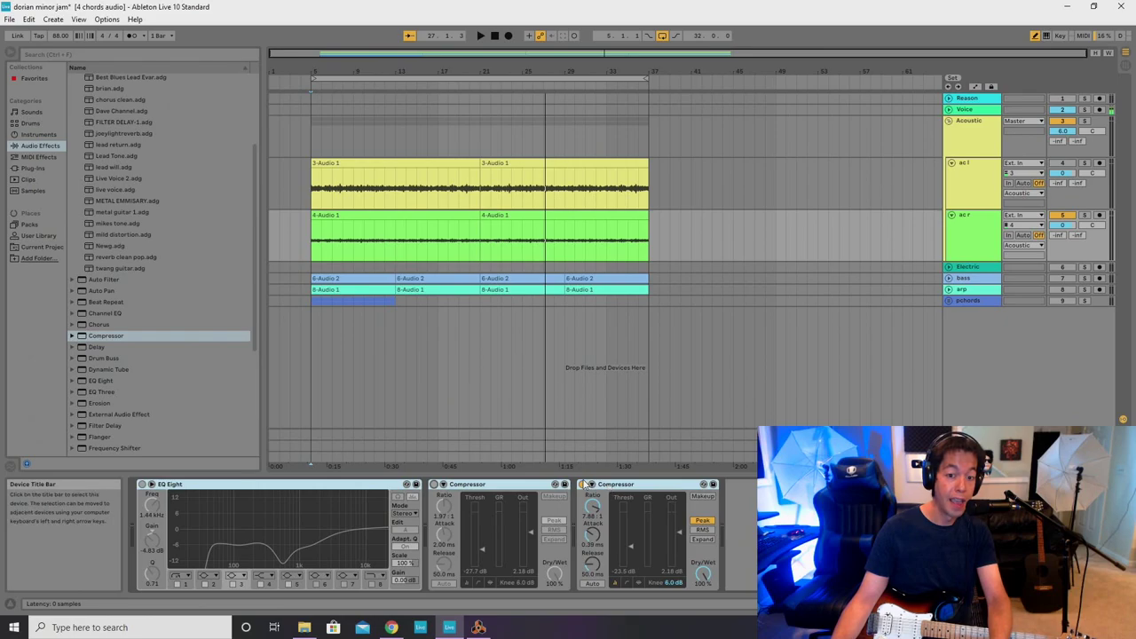
right_click(215, 488)
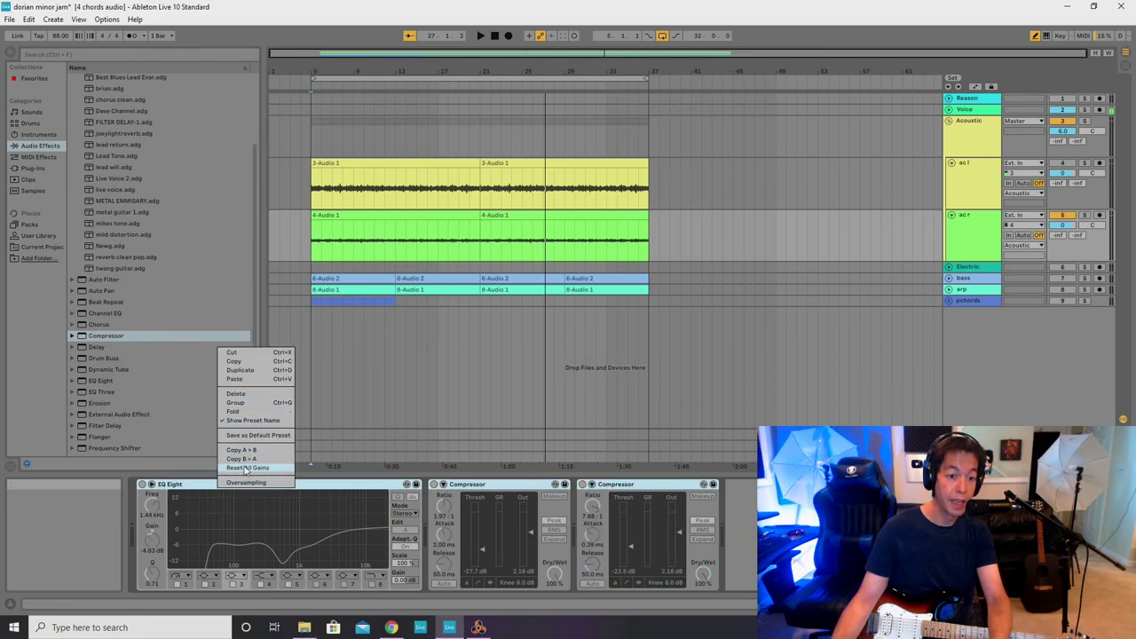
left_click(246, 469)
left_click(142, 485)
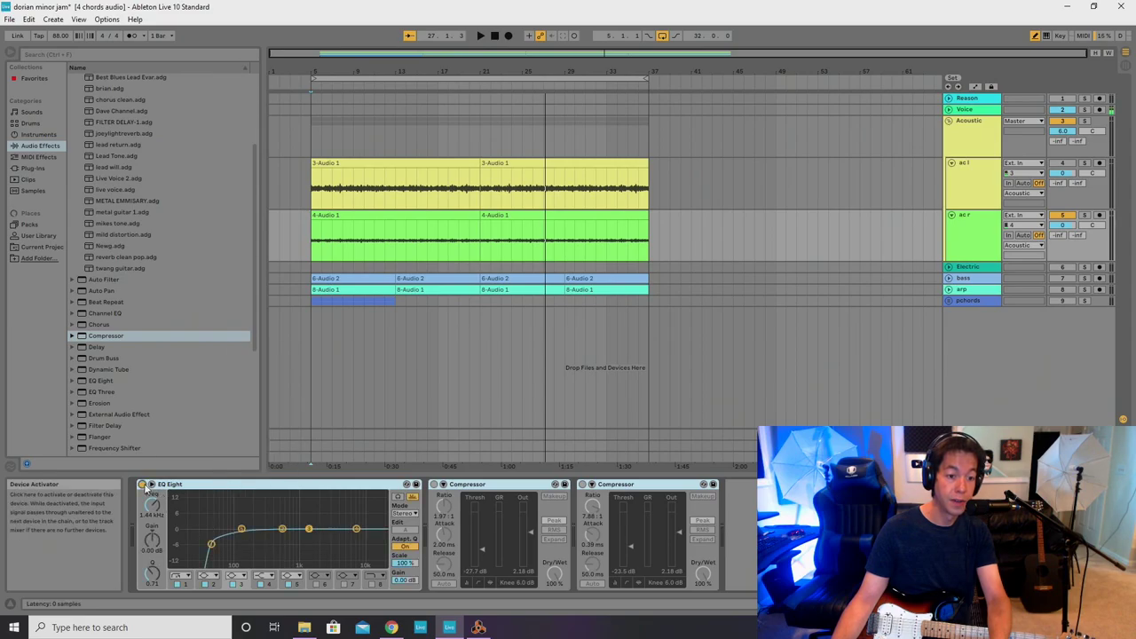
Shape EQ Eight on ac r with a low cut at about 24.5 Hz, a deep low-mid dip and gentler mid dips, keeping 7.91 kHz at 0 dB.
key("space")
left_click_drag(212, 543, 196, 544)
key("space")
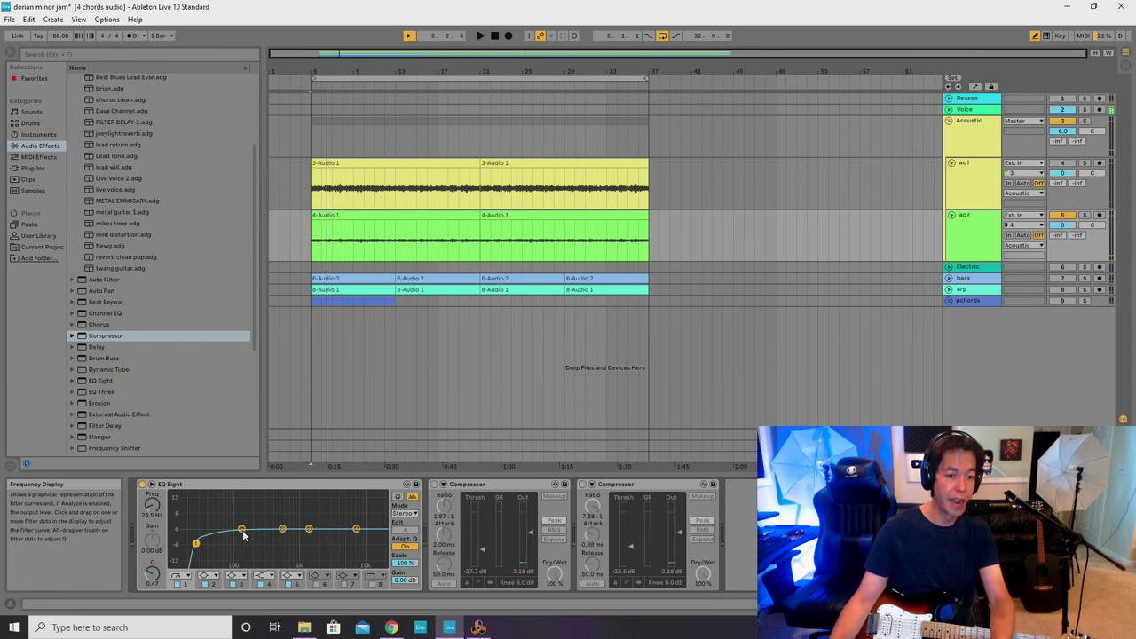
key("space")
left_click_drag(243, 531, 312, 534)
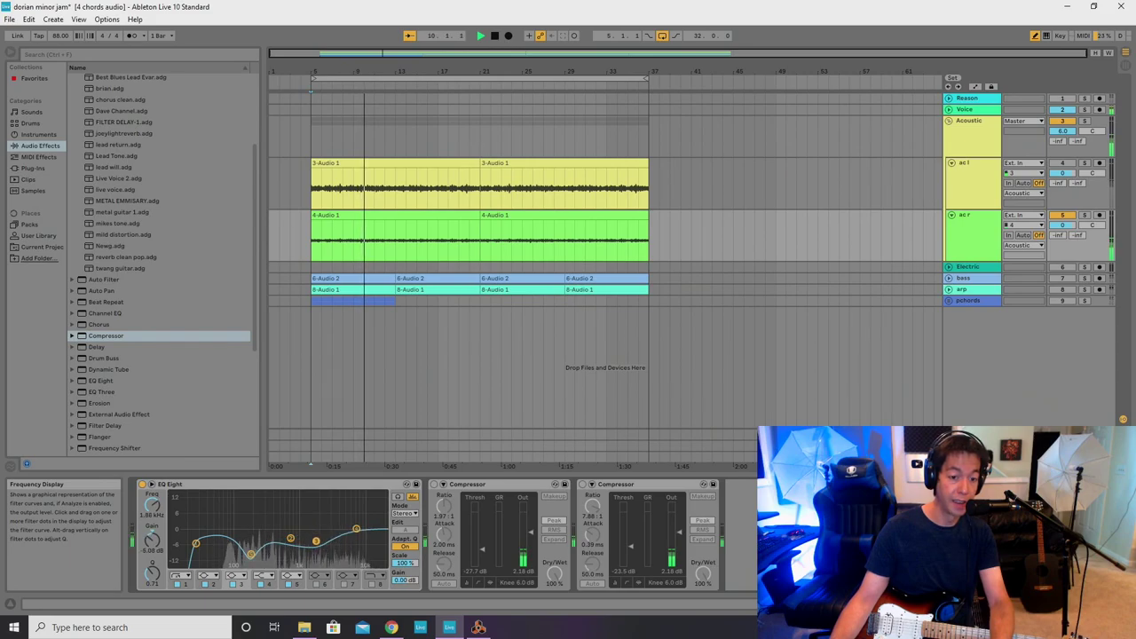
left_click_drag(315, 518, 314, 536)
left_click(356, 527)
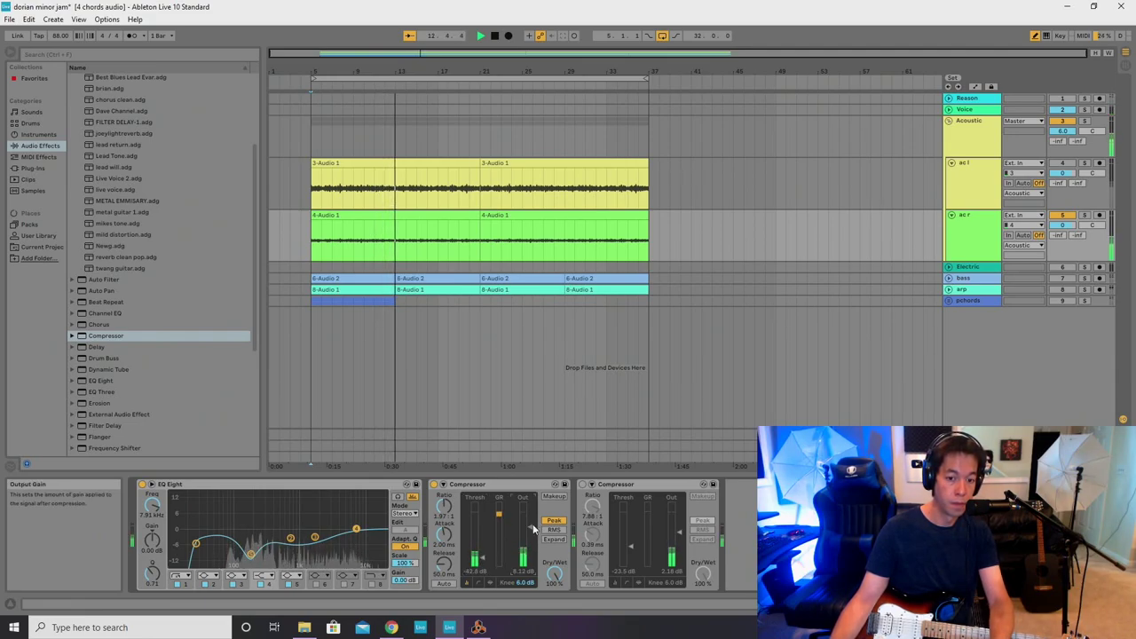
Enable both Compressors on ac r, setting the first to threshold -42.8 dB with more output gain and the second to threshold -25.4 dB.
left_click(582, 485)
left_click_drag(631, 546, 631, 549)
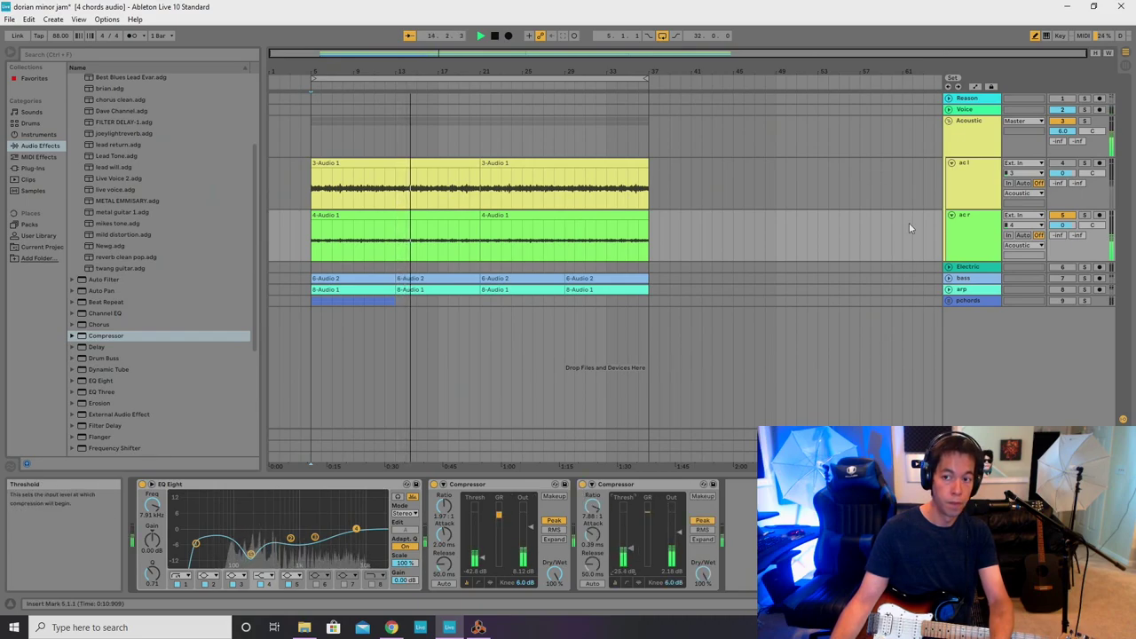
Reactivate ac l, pan ac l to 50L and ac r to 50R, and lower ac l's volume to -3.3 dB.
left_click(1066, 164)
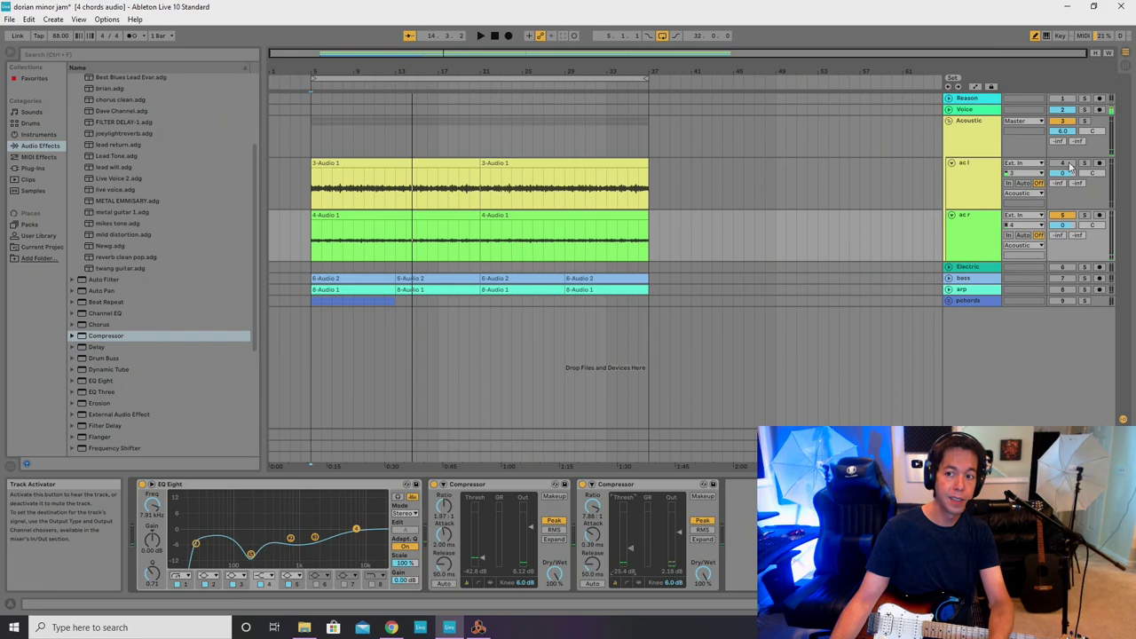
left_click(1066, 164)
key("Tab")
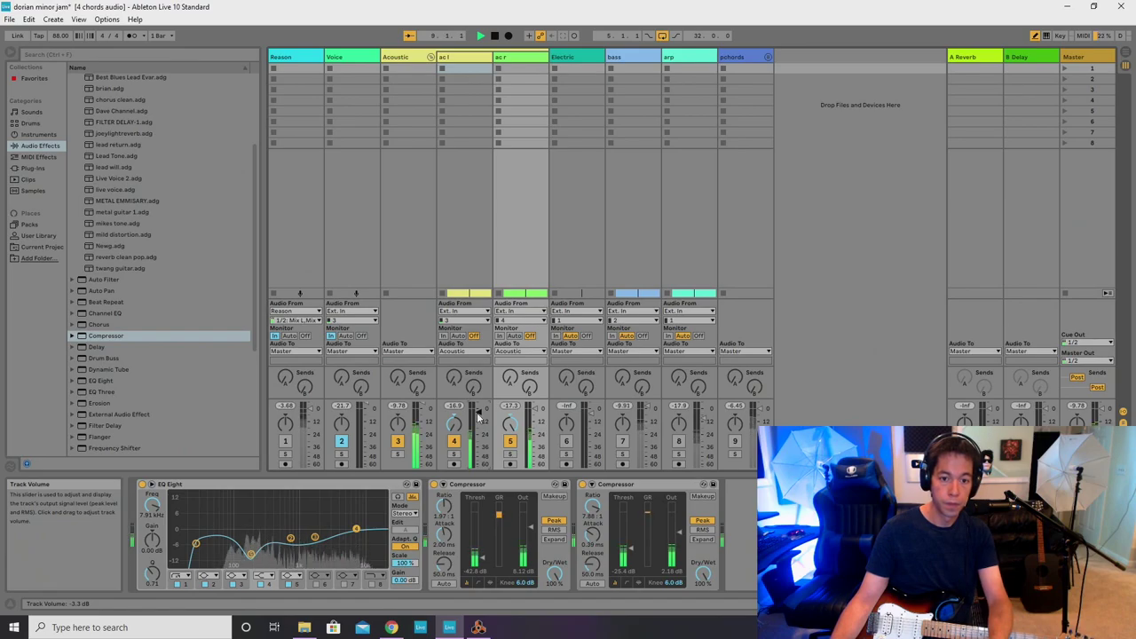
left_click(1123, 65)
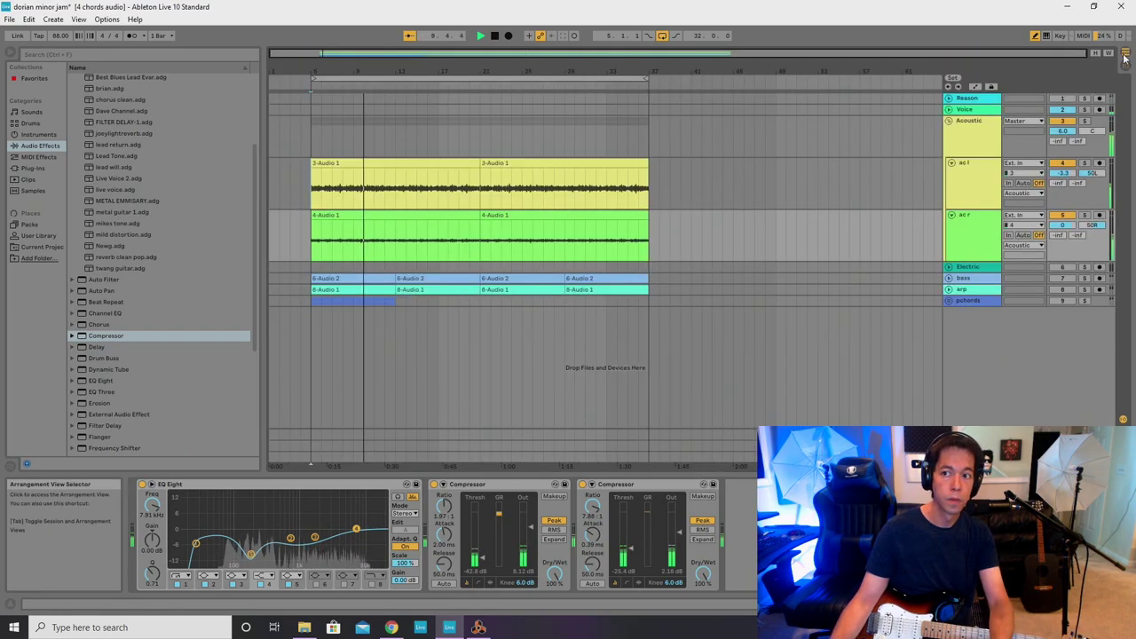
Review the device chains of ac l, the Acoustic group and ac r, and play the group briefly from the loop start.
left_click(950, 165)
left_click(951, 175)
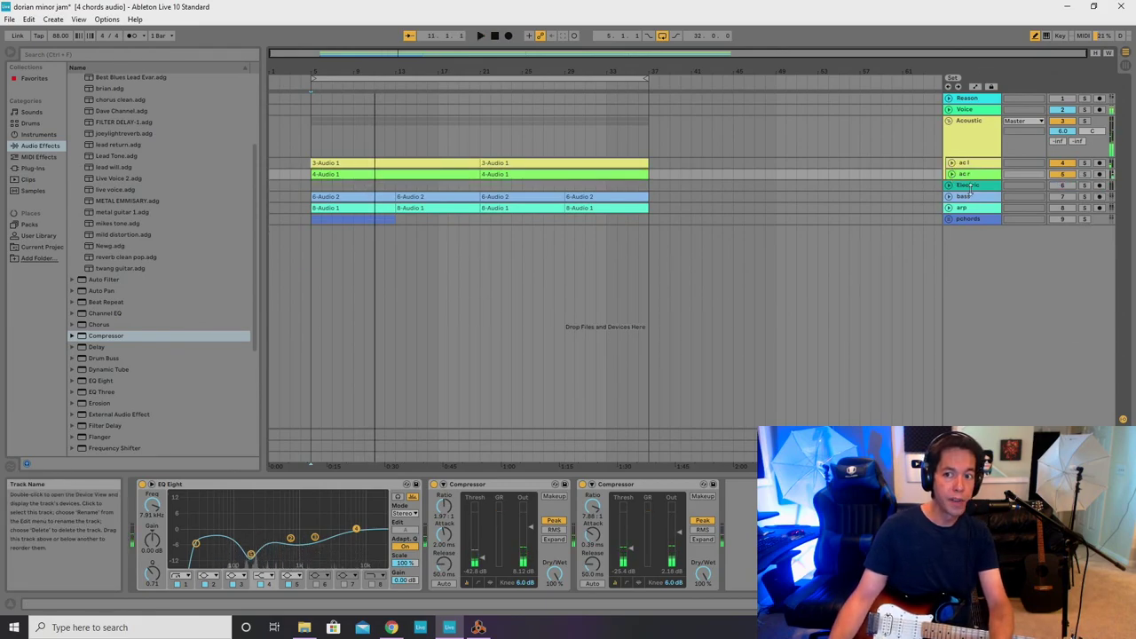
left_click(979, 167)
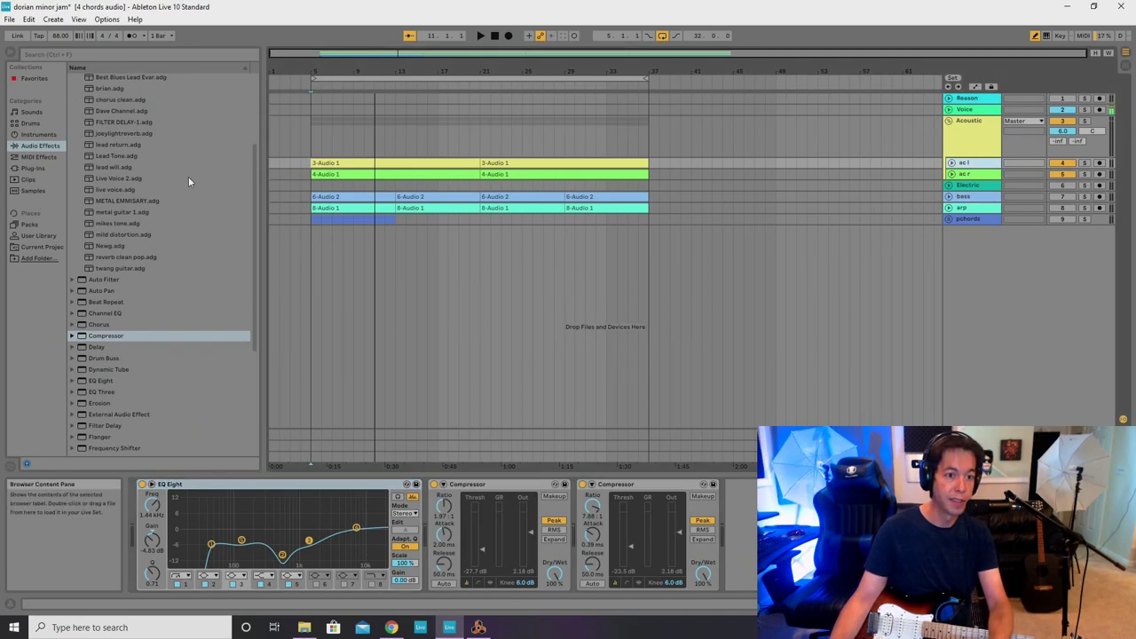
left_click(987, 165)
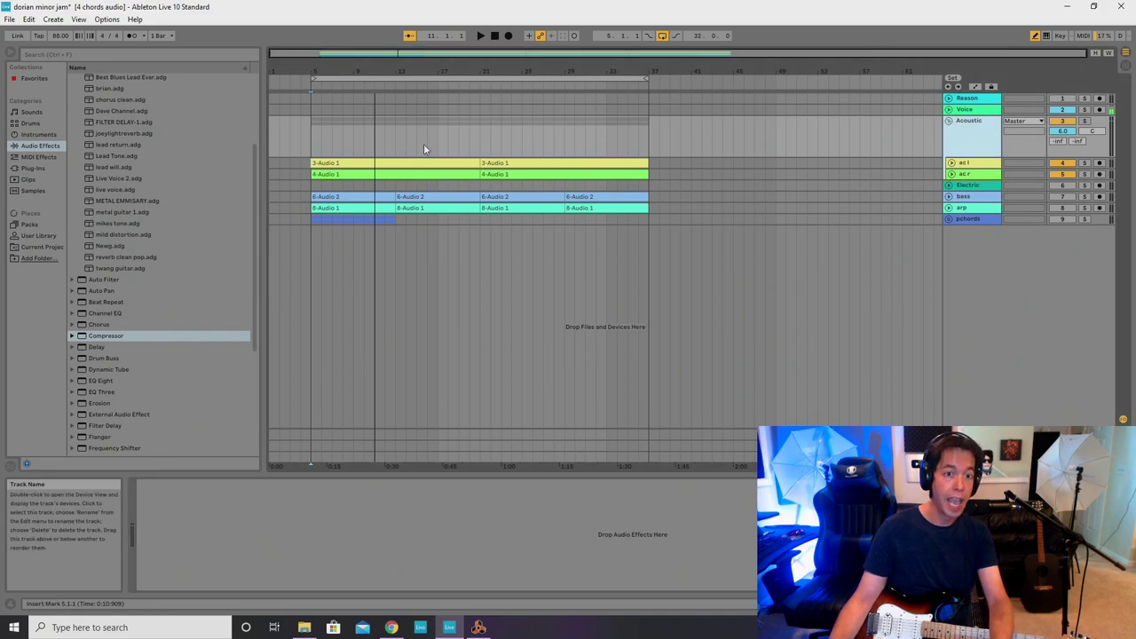
left_click(967, 174)
left_click(952, 175)
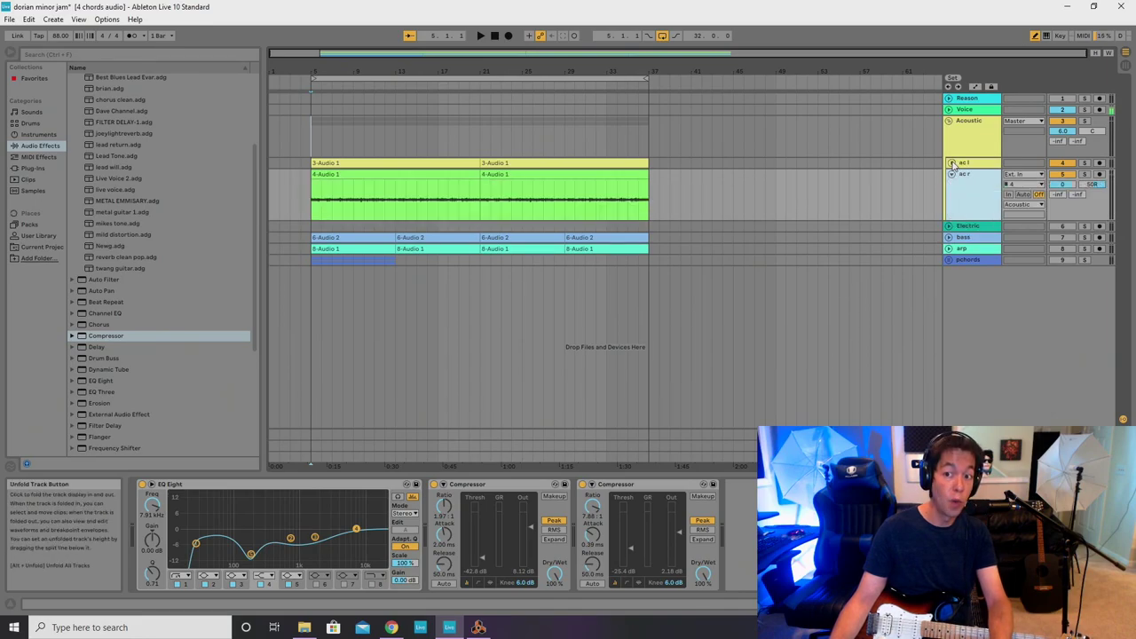
left_click(952, 164)
left_click(316, 142)
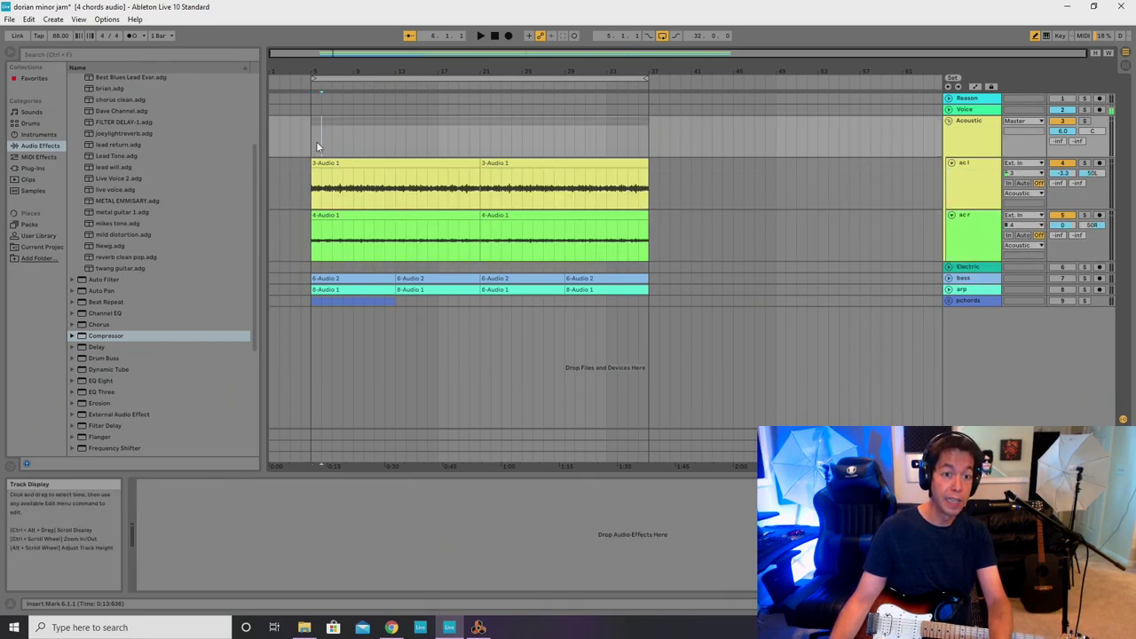
key("space")
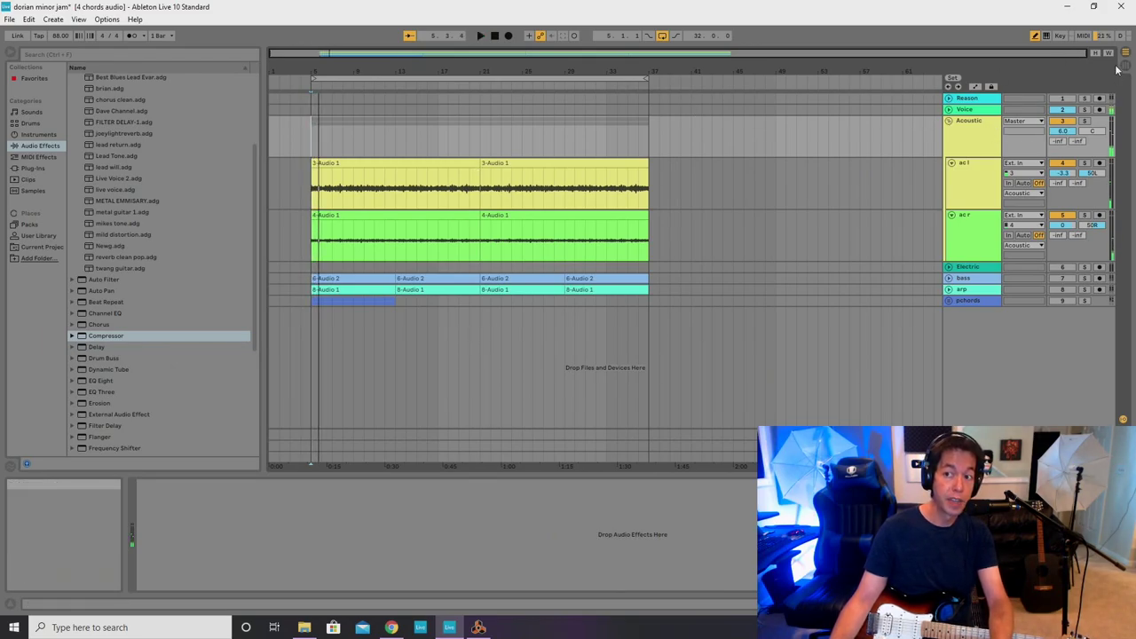
Inspect the two return tracks in Session View and delete the Reverb device from return A.
key("Tab")
left_click(986, 58)
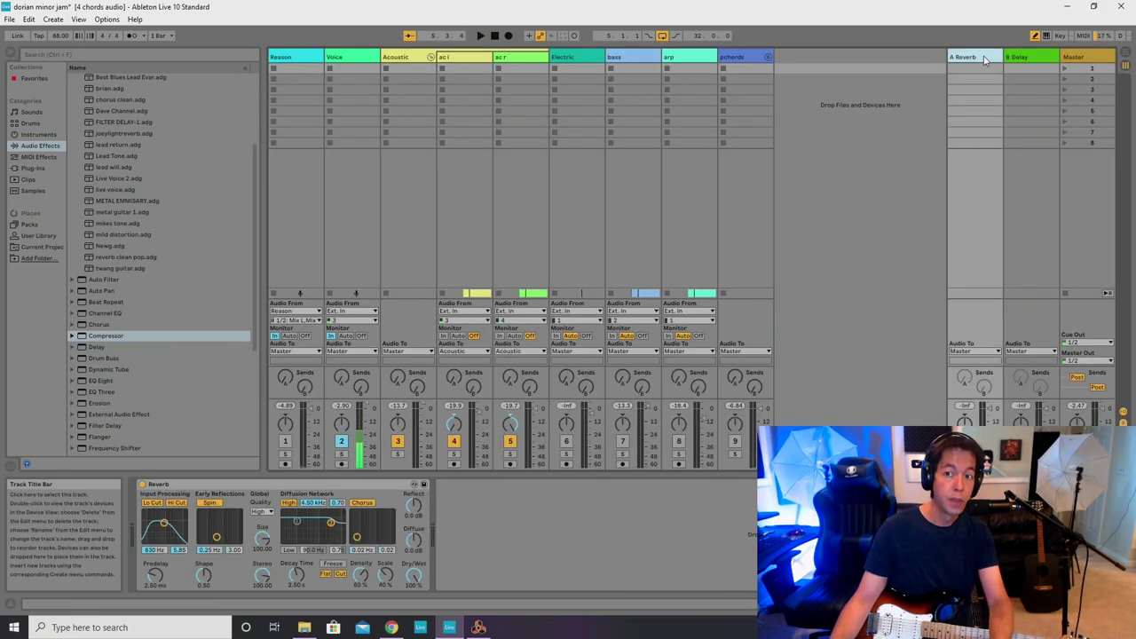
left_click(1032, 58)
left_click(963, 62)
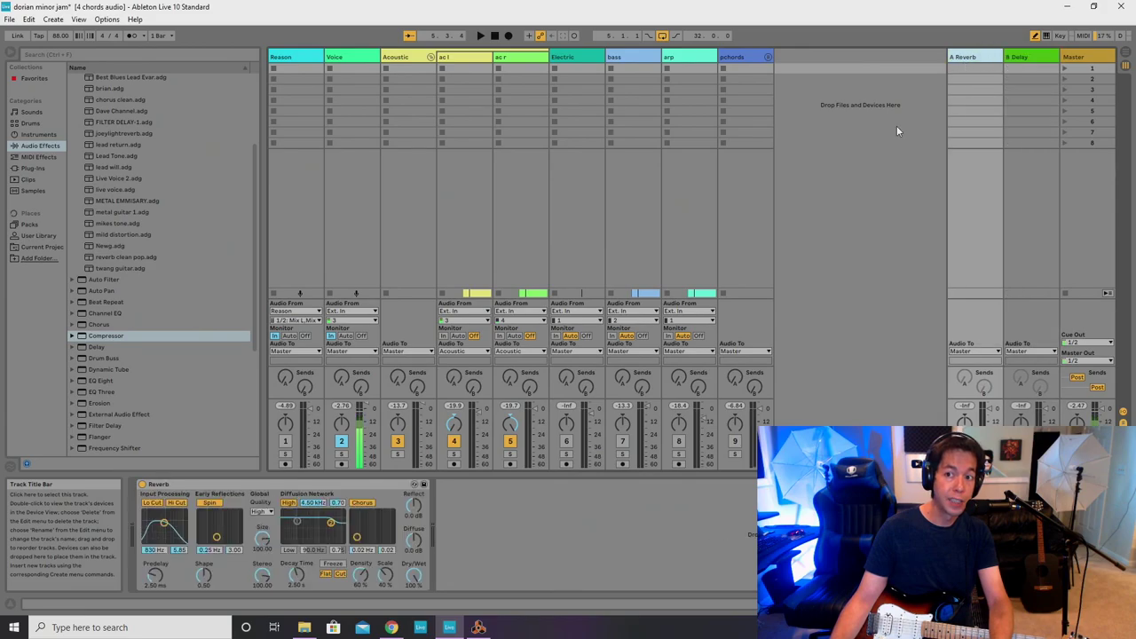
left_click(175, 487)
key("Delete")
Load the Guitar Room preset from Reverb's Room folder onto return A and raise the Acoustic group's send A.
scroll(110, 382, "down", 5)
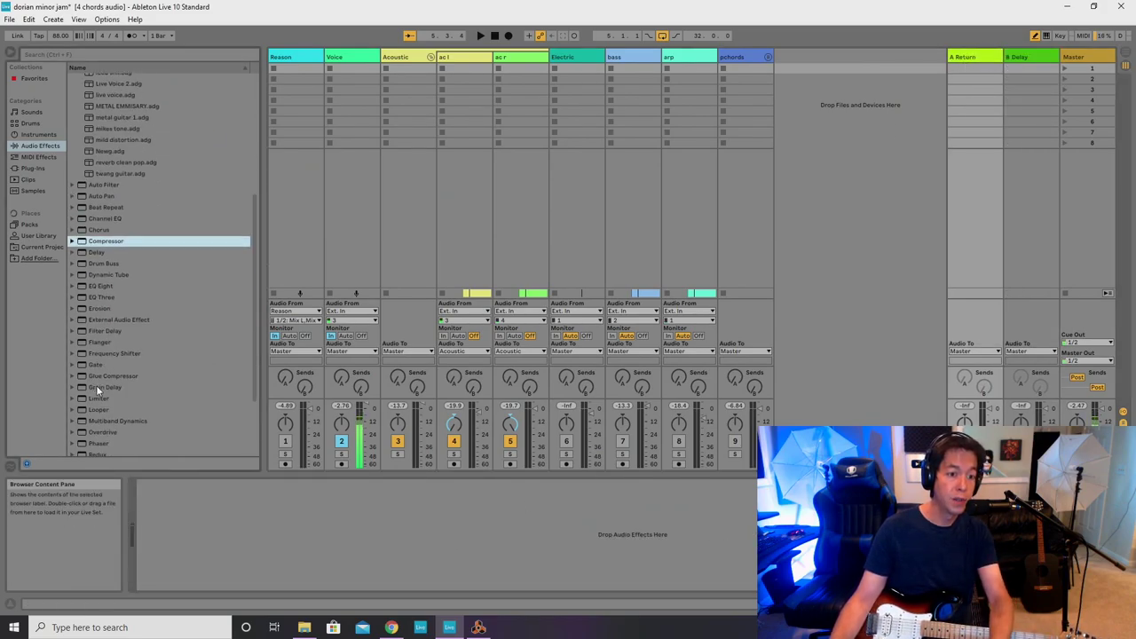
left_click(71, 406)
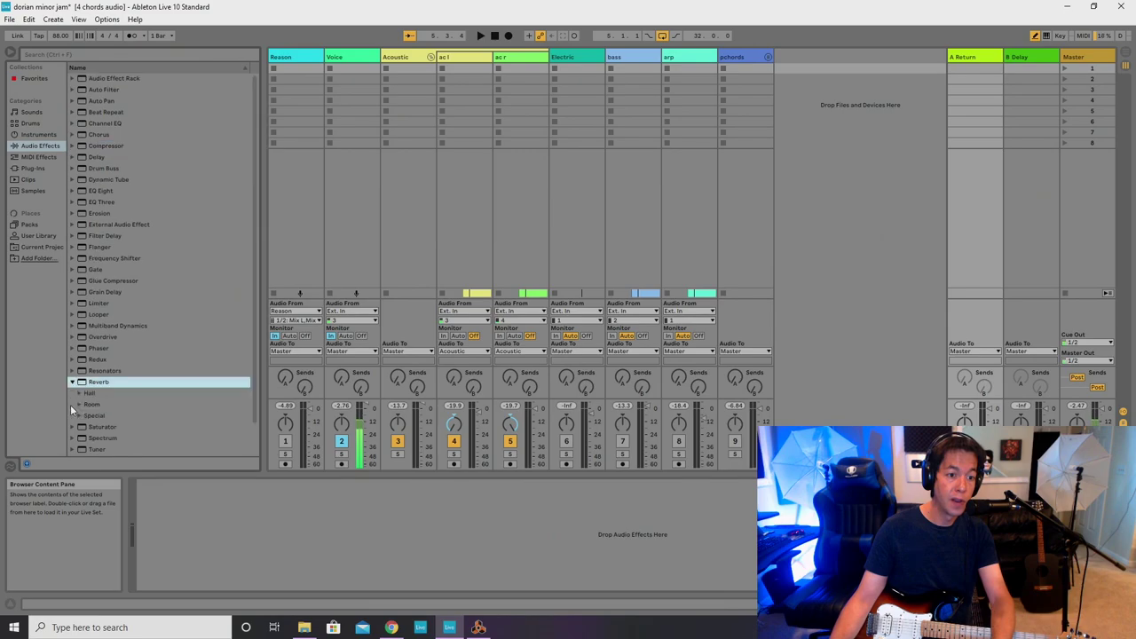
left_click(76, 371)
scroll(84, 372, "down", 3)
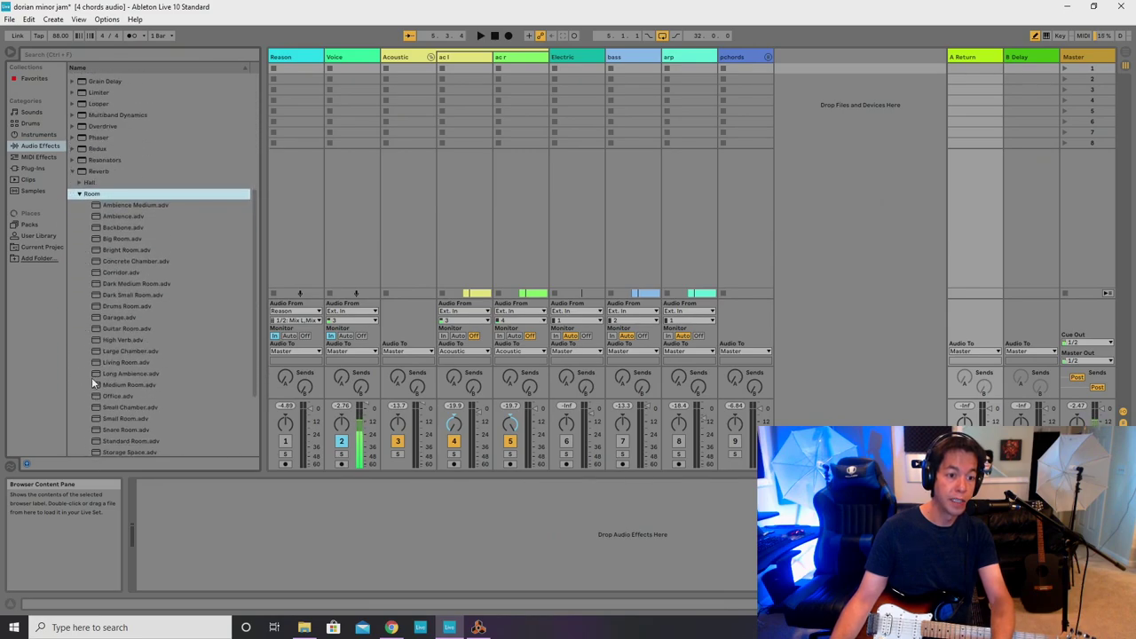
left_click(110, 329)
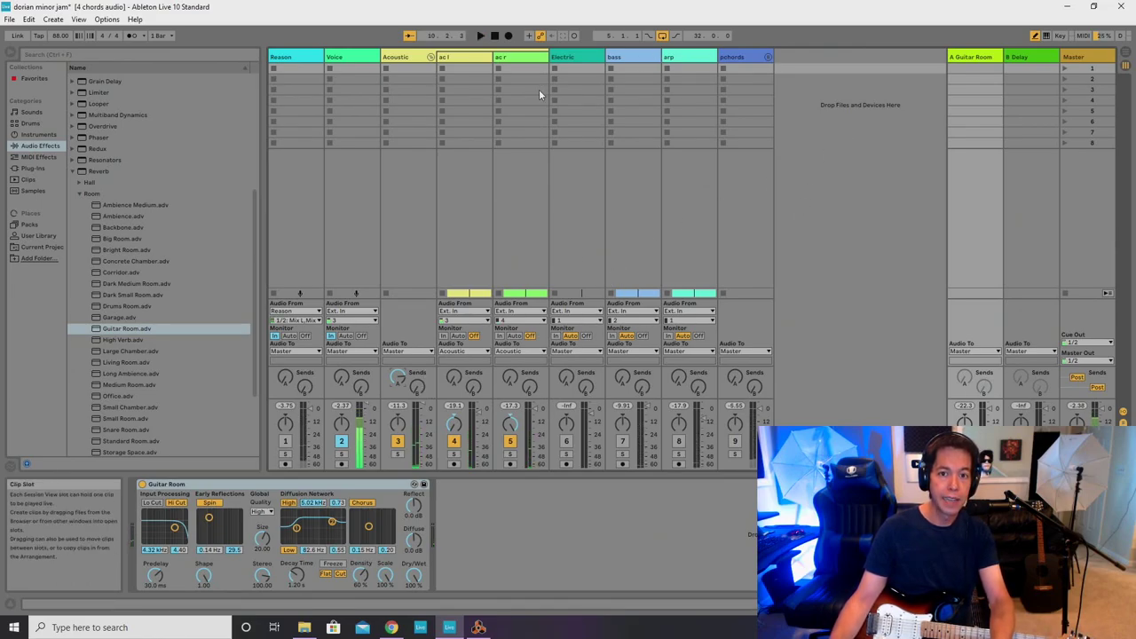
Return to Arrangement View, play the acoustic guitars from the loop start, and briefly solo the Reason track.
left_click(1123, 56)
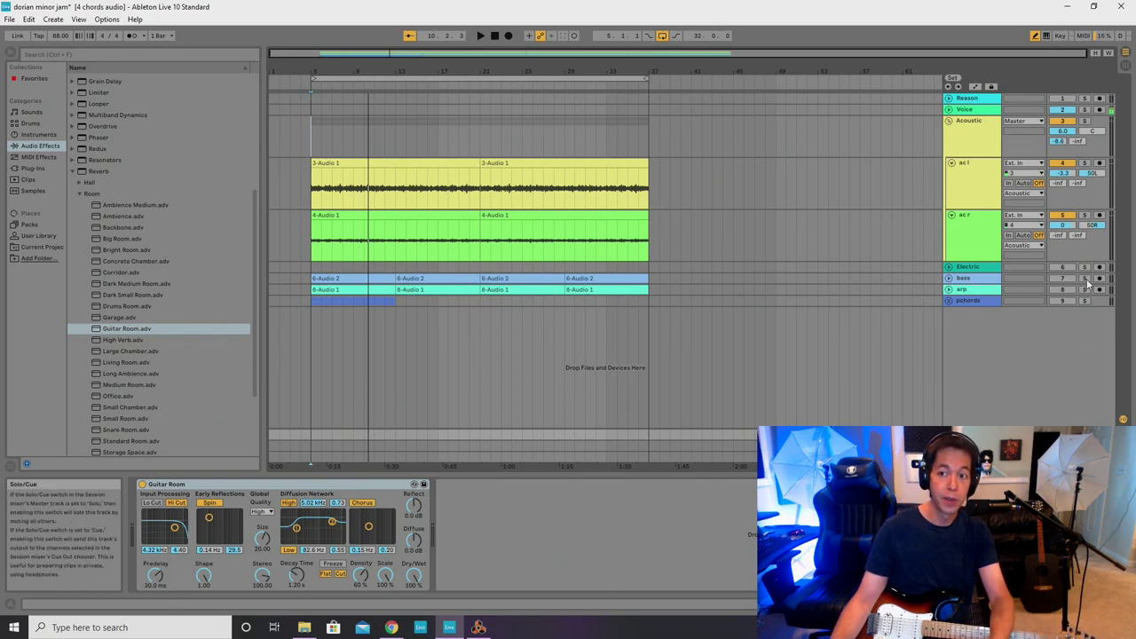
left_click(831, 190)
key("space")
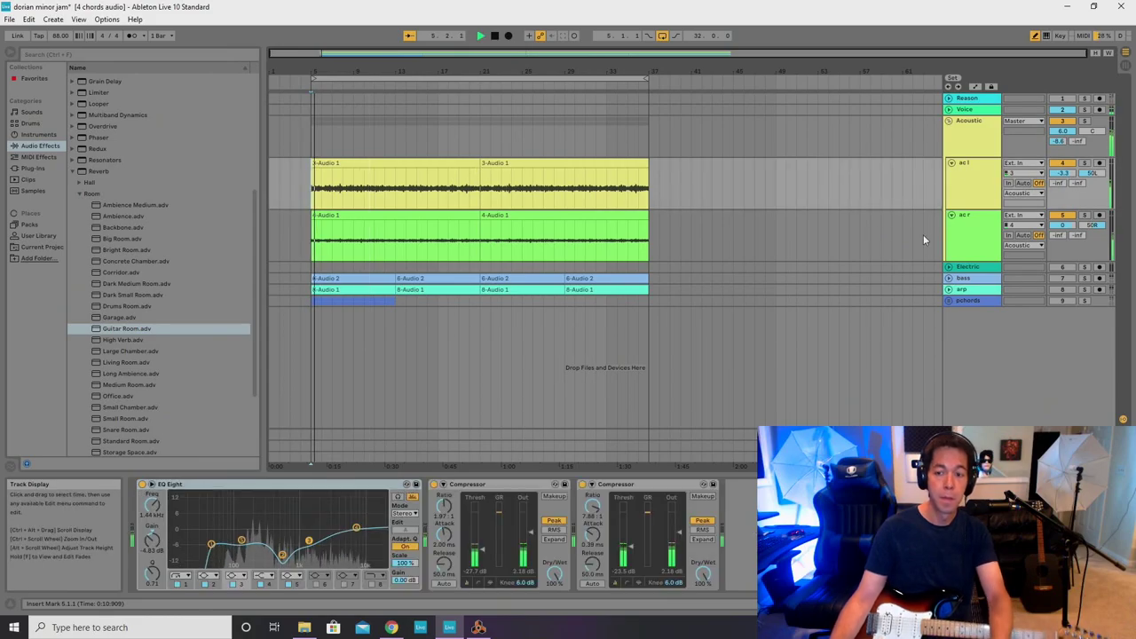
left_click(1084, 98)
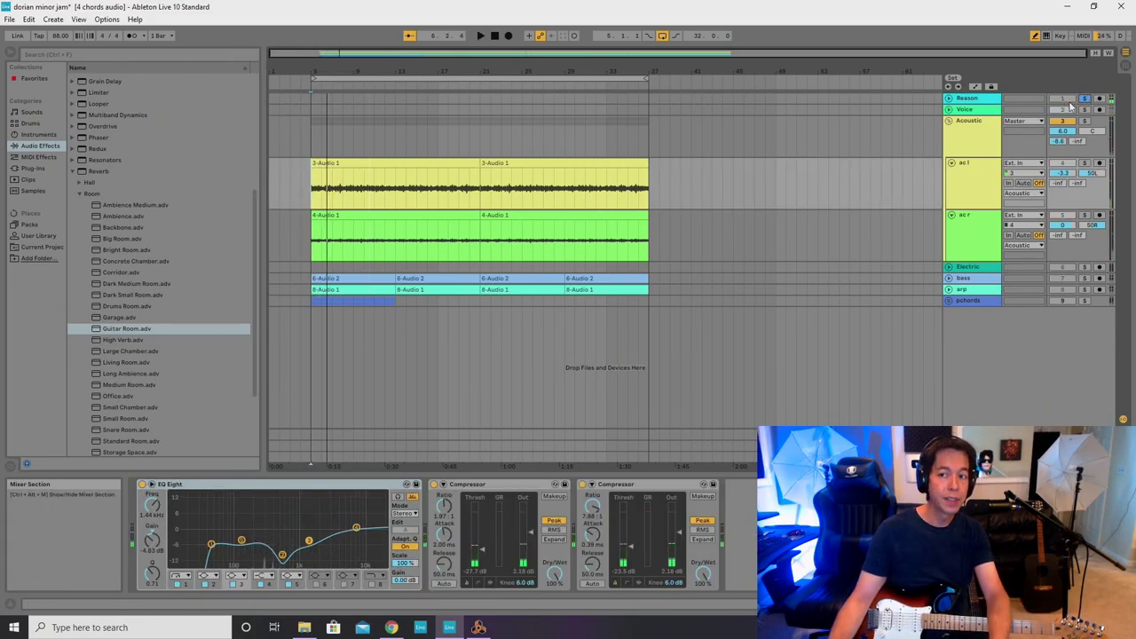
left_click(1084, 99)
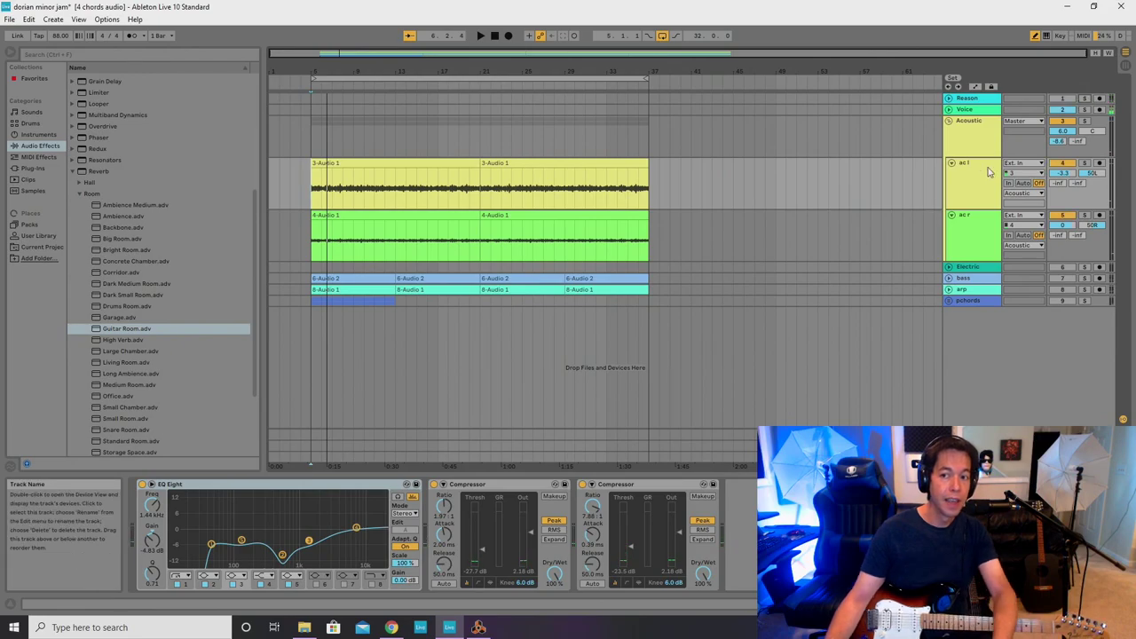
Unfold the Voice and Reason tracks, take a brief look at the Reason program, and reactivate the Reason track.
left_click(949, 109)
left_click(949, 98)
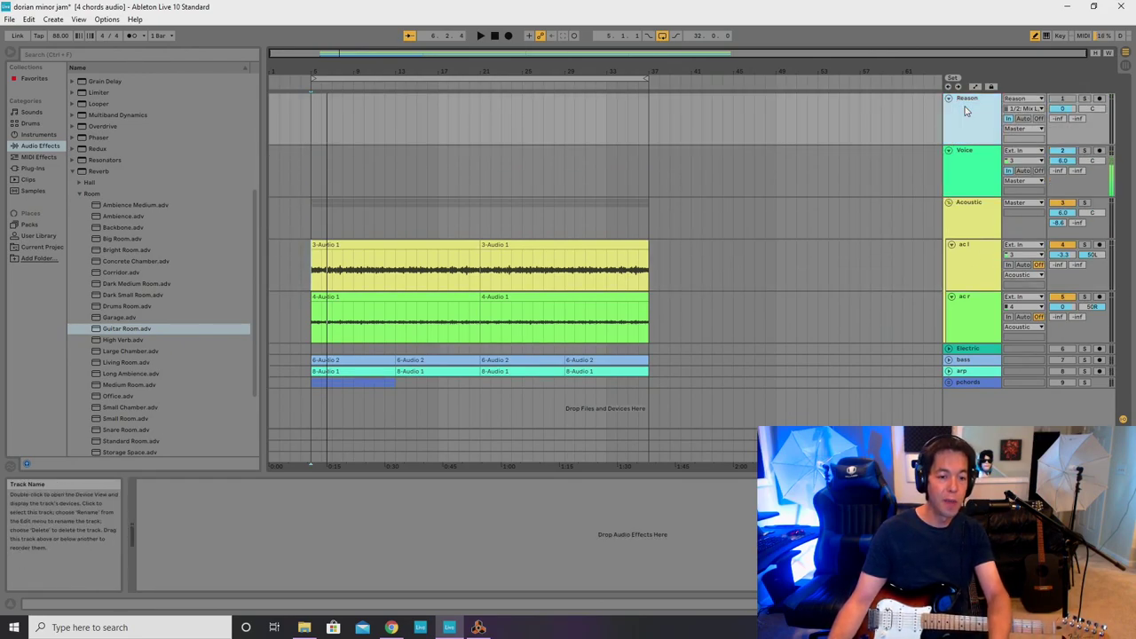
left_click(479, 627)
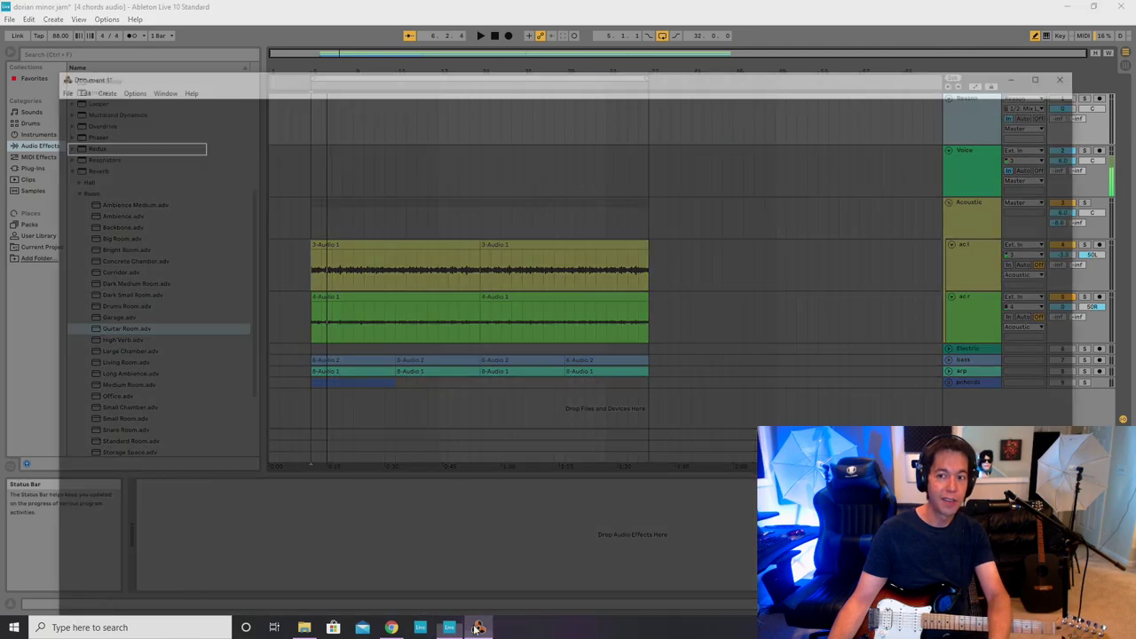
key("alt+Tab")
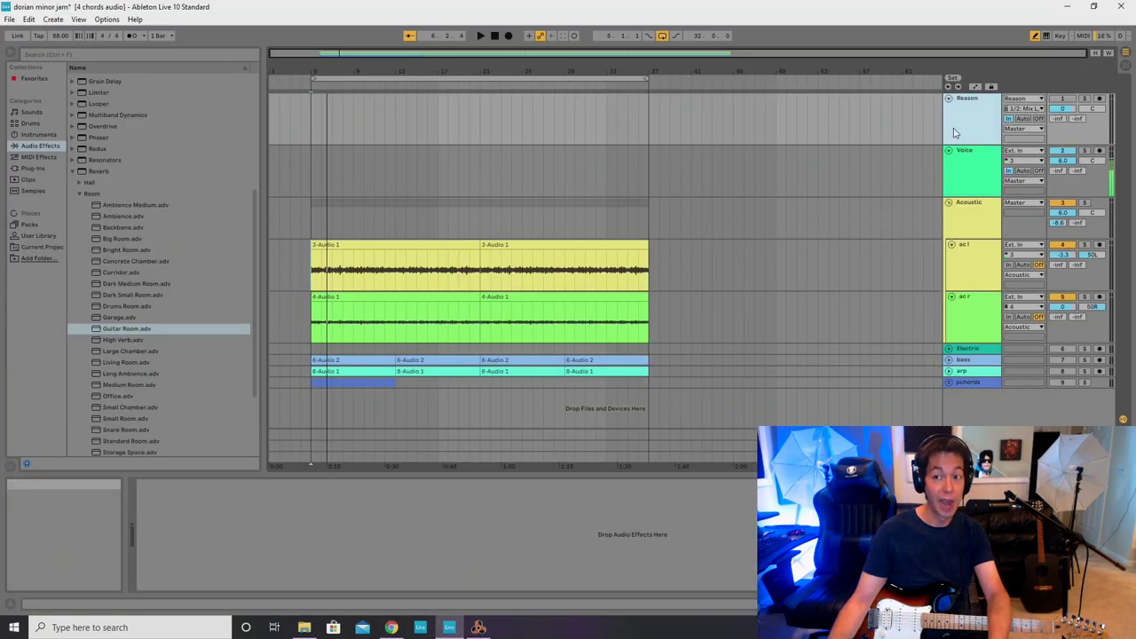
left_click(1067, 99)
Insert a new audio track below the Reason track and rename it Drums.
left_click(985, 102)
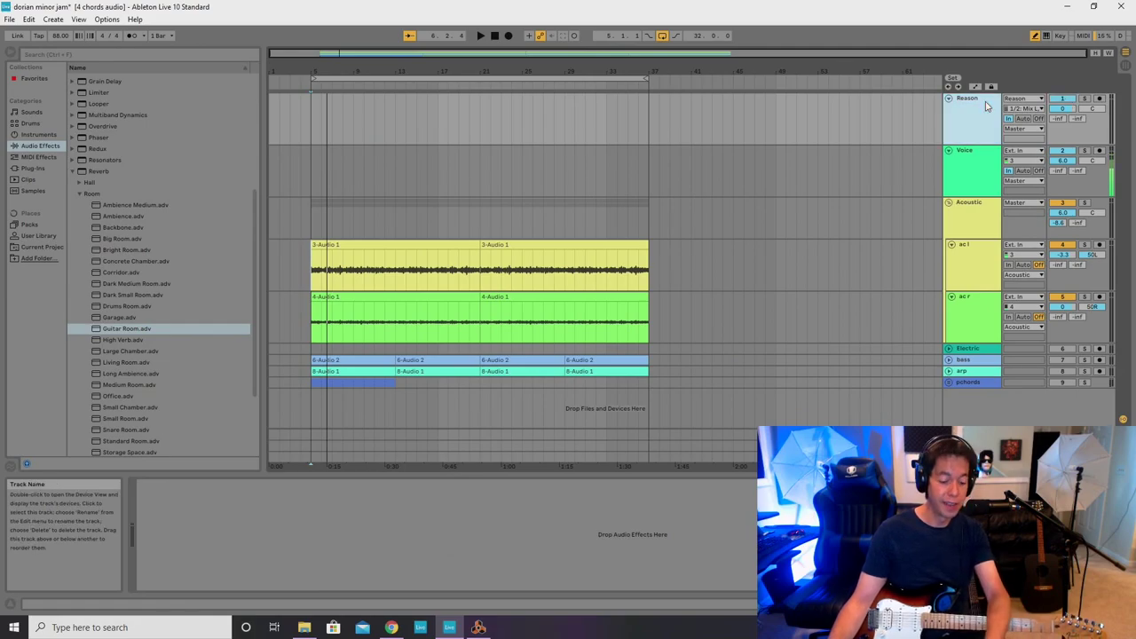
key("ctrl+t")
right_click(977, 155)
left_click(1016, 209)
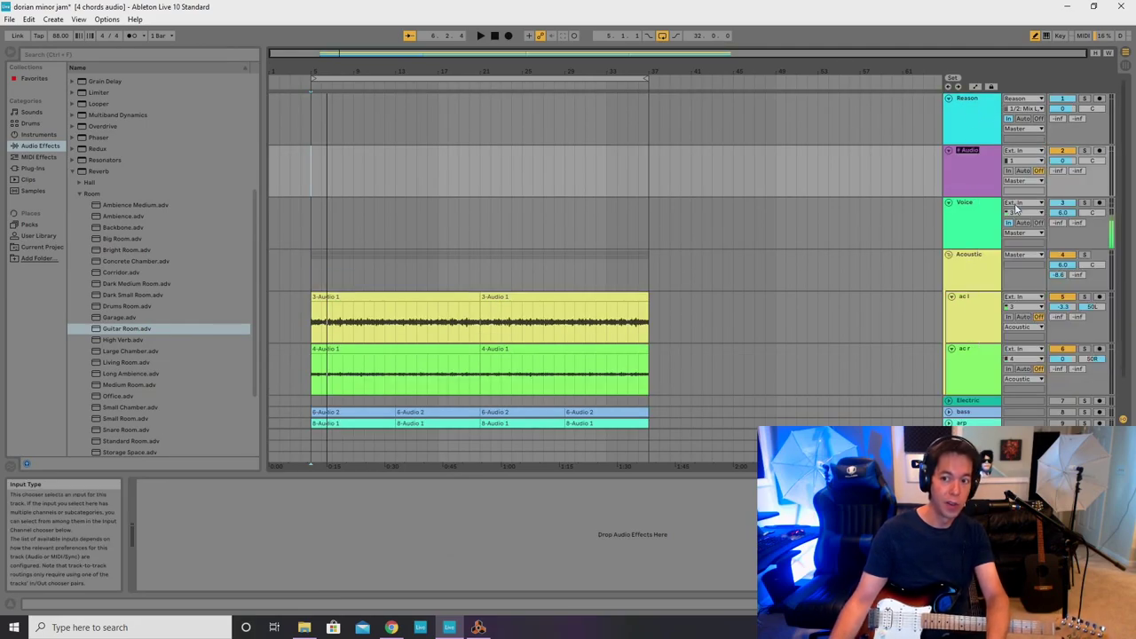
Set the Drums track's audio input to Reason, channels 17/18.
left_click(1031, 153)
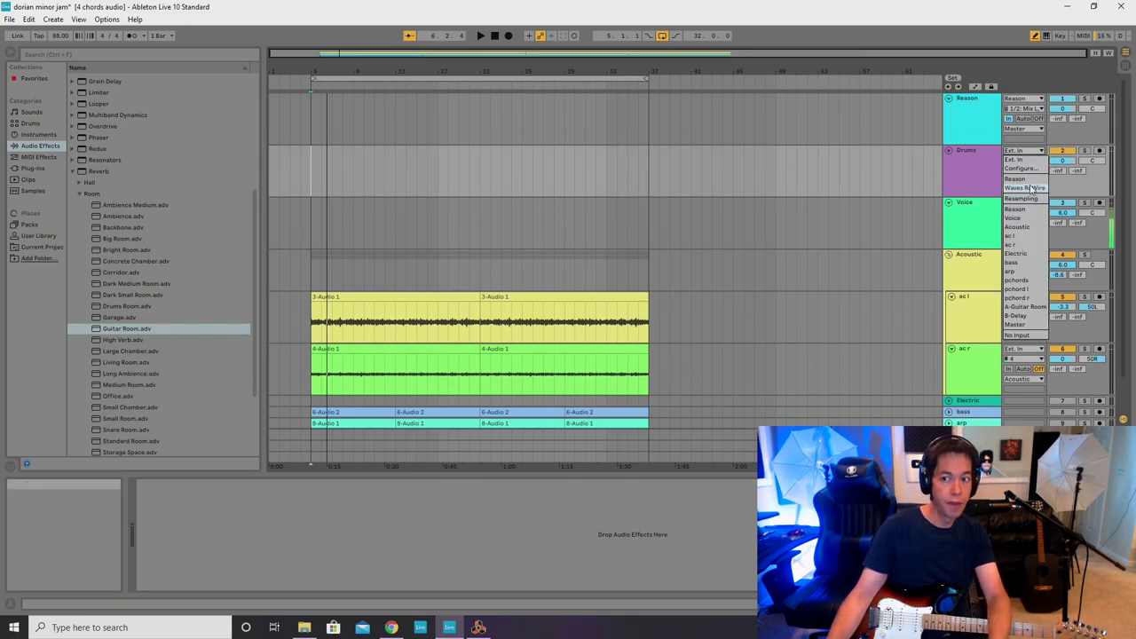
left_click(1021, 179)
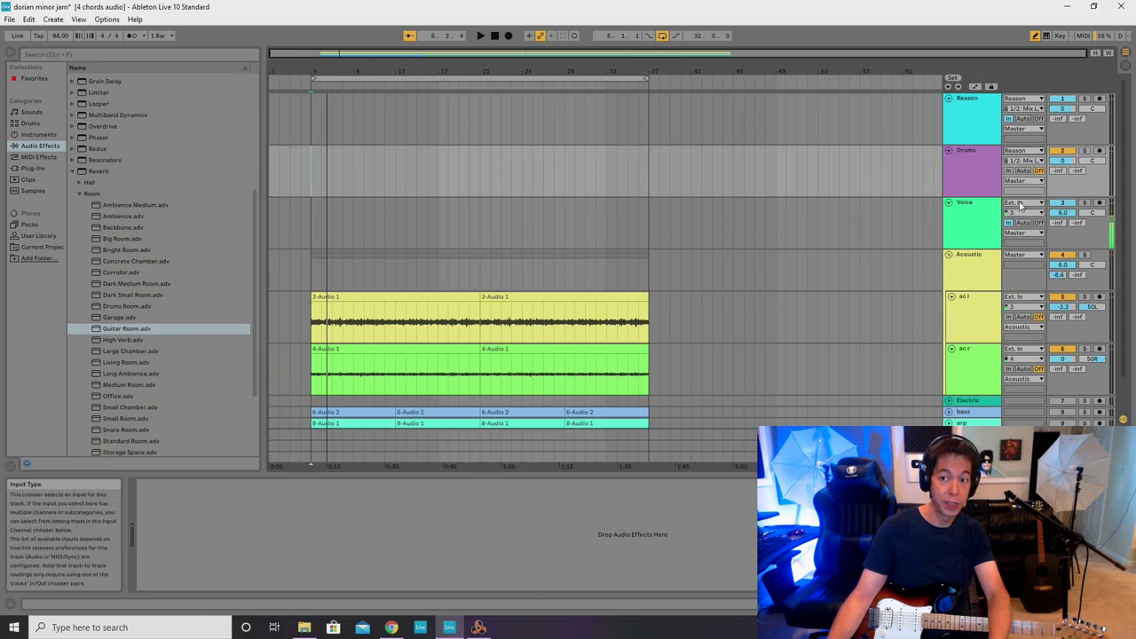
left_click(1021, 151)
left_click(1021, 151)
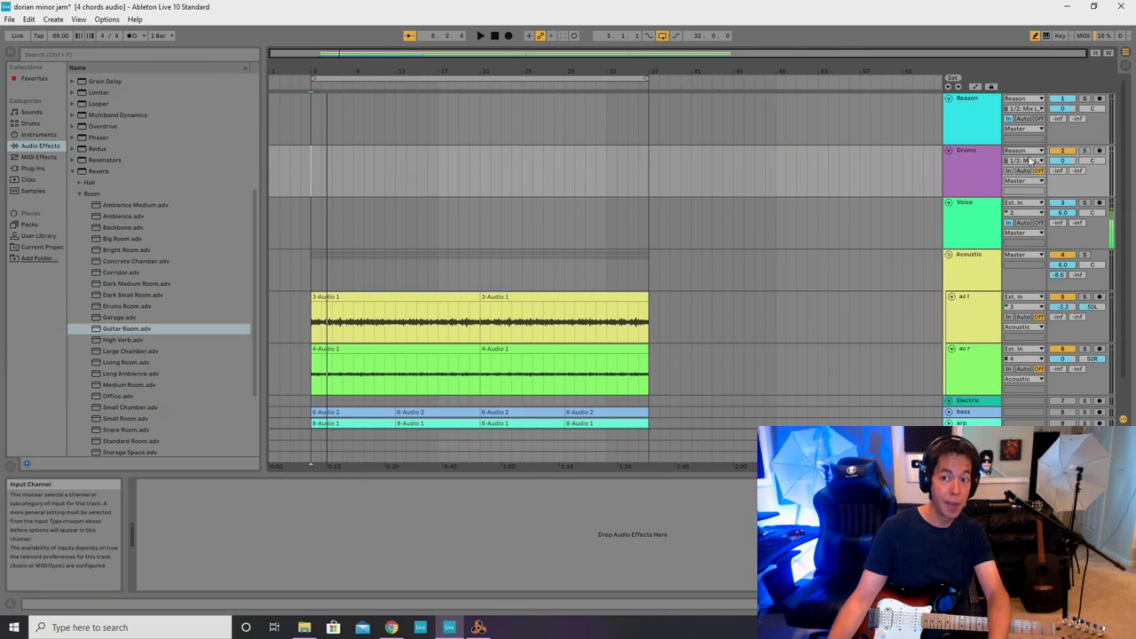
left_click(1030, 160)
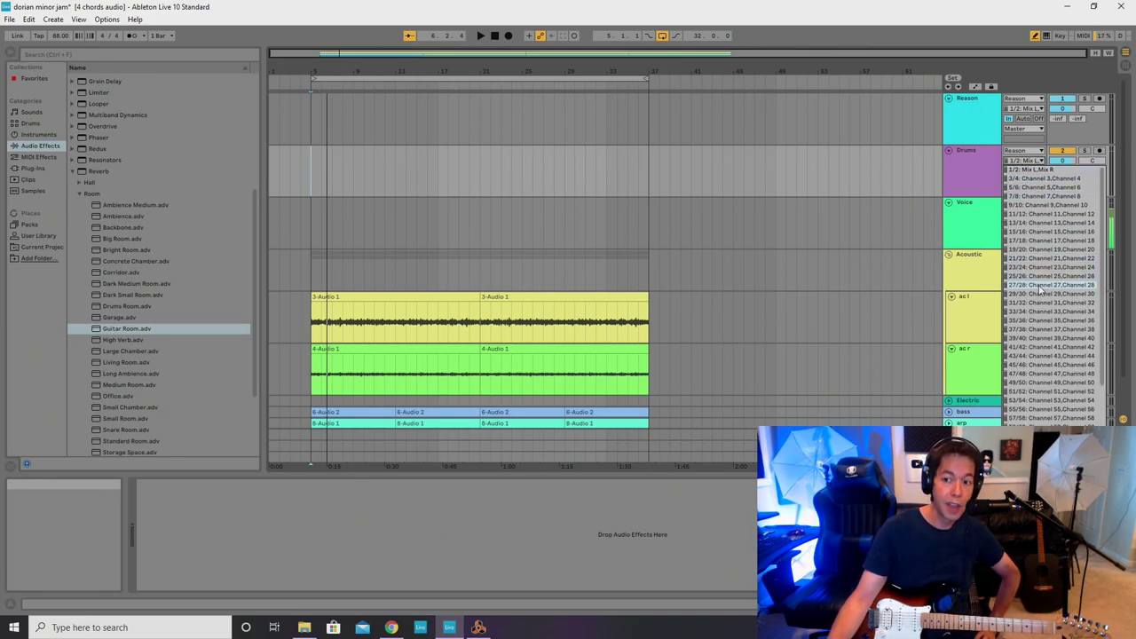
left_click(1034, 241)
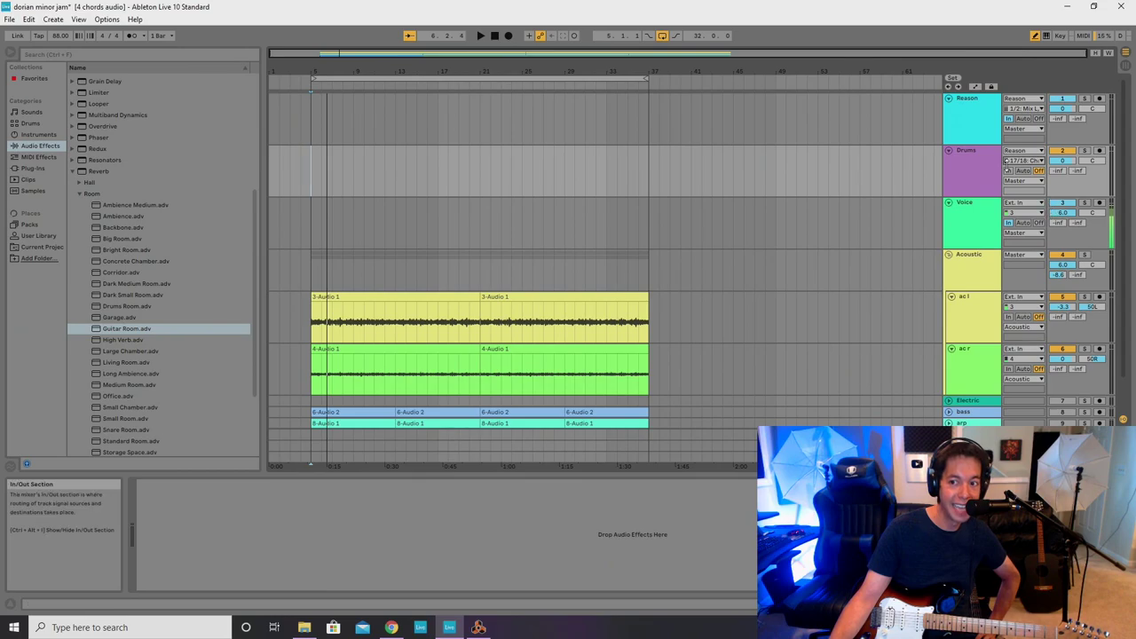
Switch to Reason, show the back of the rack, and unfold the Gretsch Room mix channel.
left_click(479, 628)
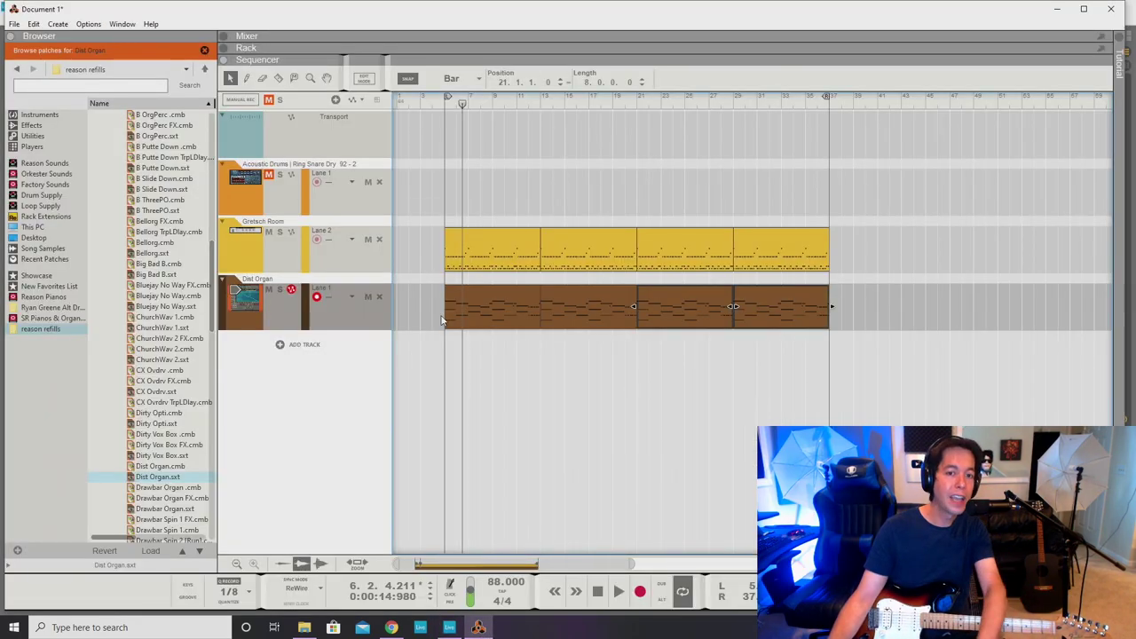
key("F6")
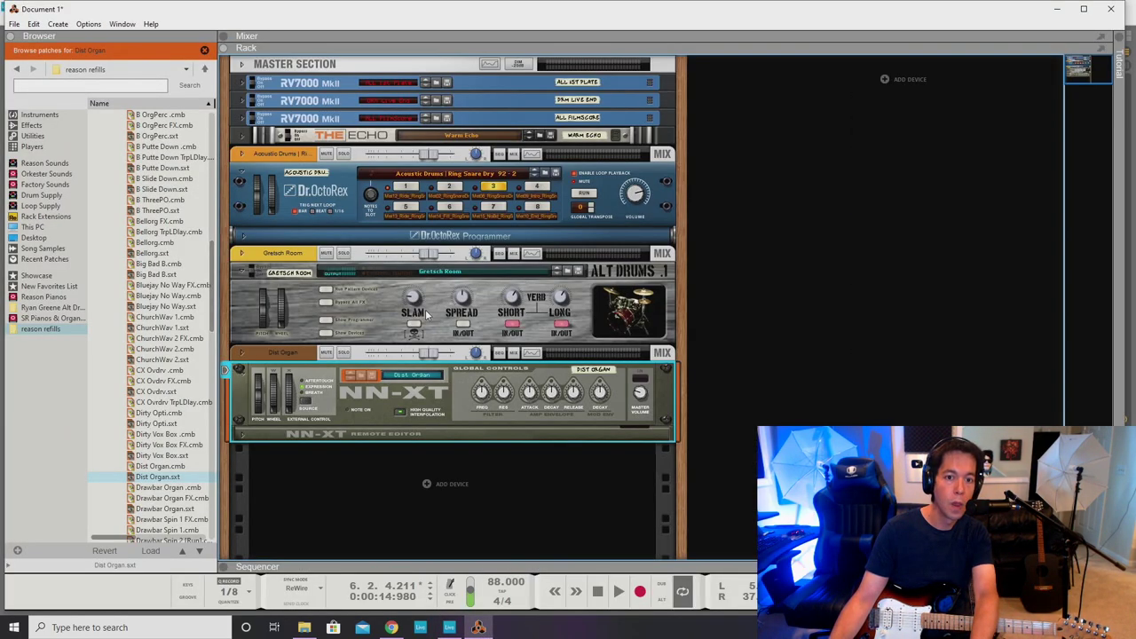
key("Tab")
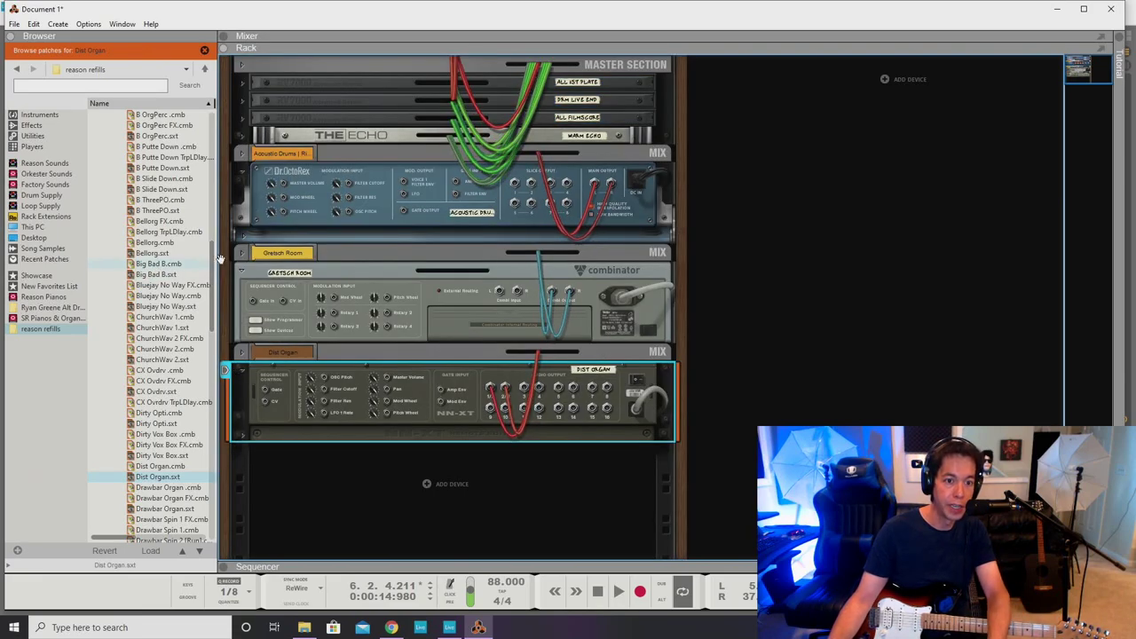
left_click(242, 254)
scroll(251, 80, "up", 1)
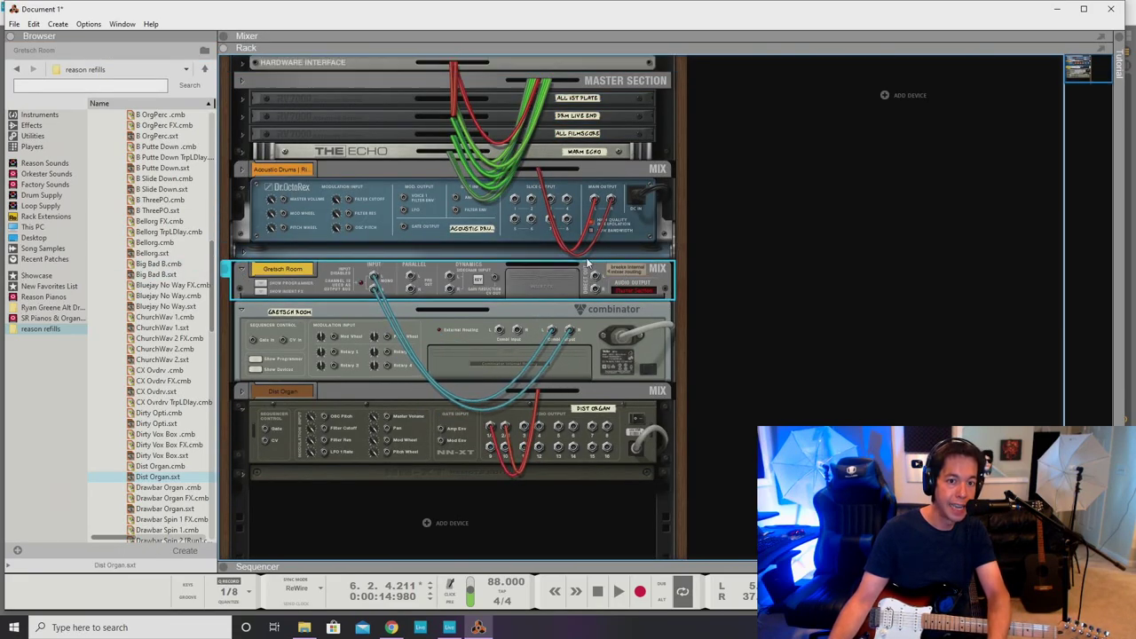
Unfold the Hardware Interface and the Master Section, and show the interface's More Audio connections.
left_click(246, 79)
left_click(243, 64)
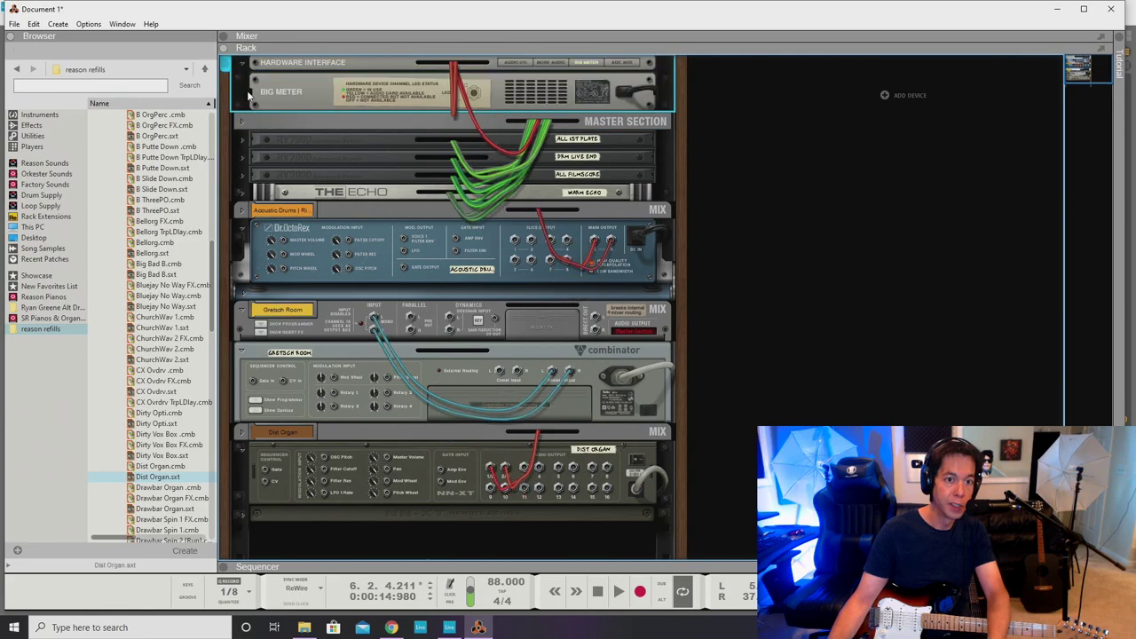
left_click(243, 125)
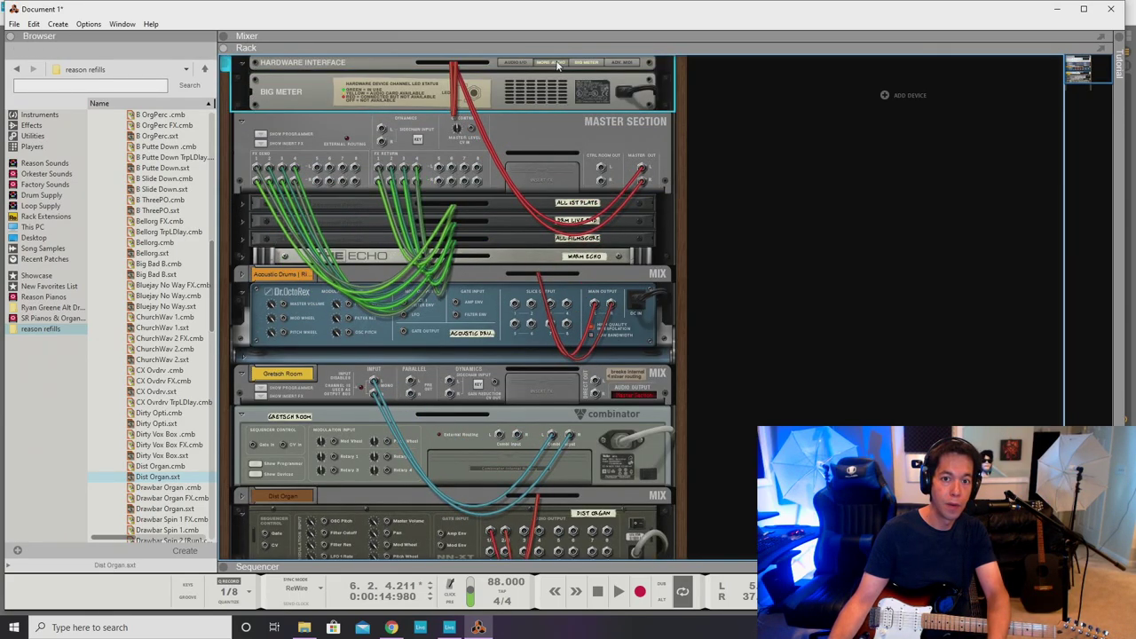
left_click(519, 62)
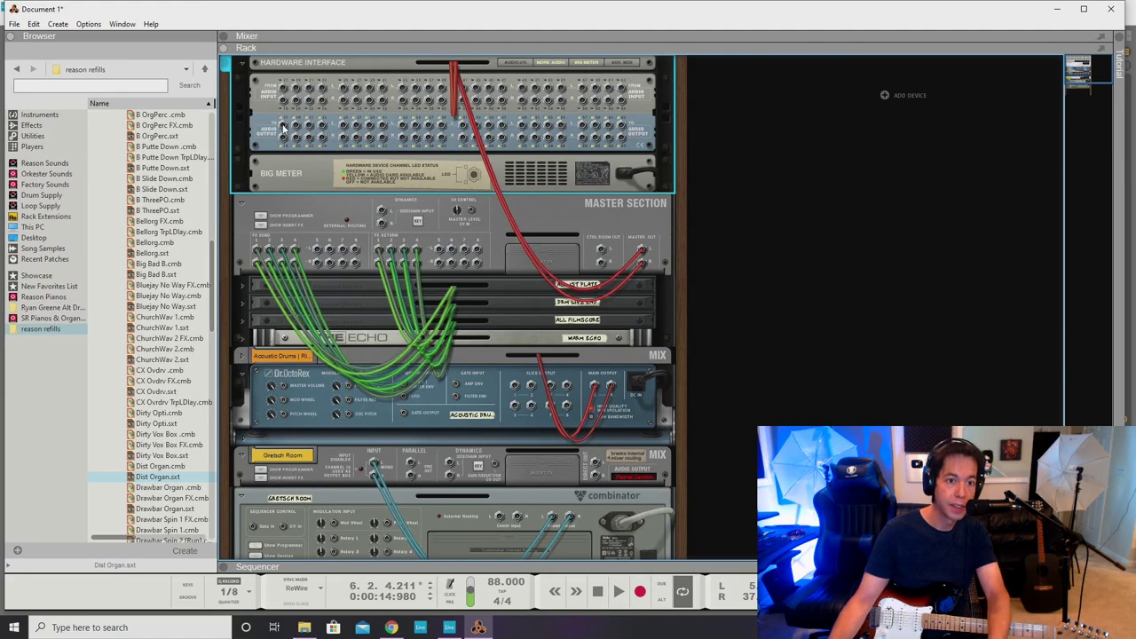
Cable Gretsch Room's direct outputs to the first pair of More Audio outputs, and flip the rack back to its front.
scroll(388, 201, "down", 3)
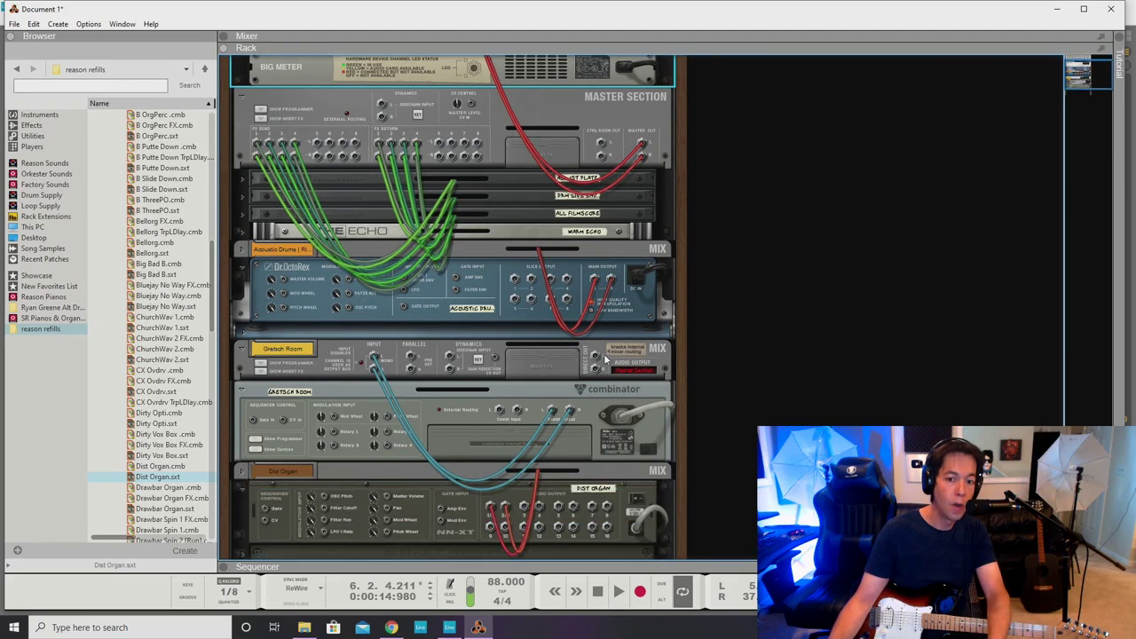
left_click_drag(595, 364, 281, 80)
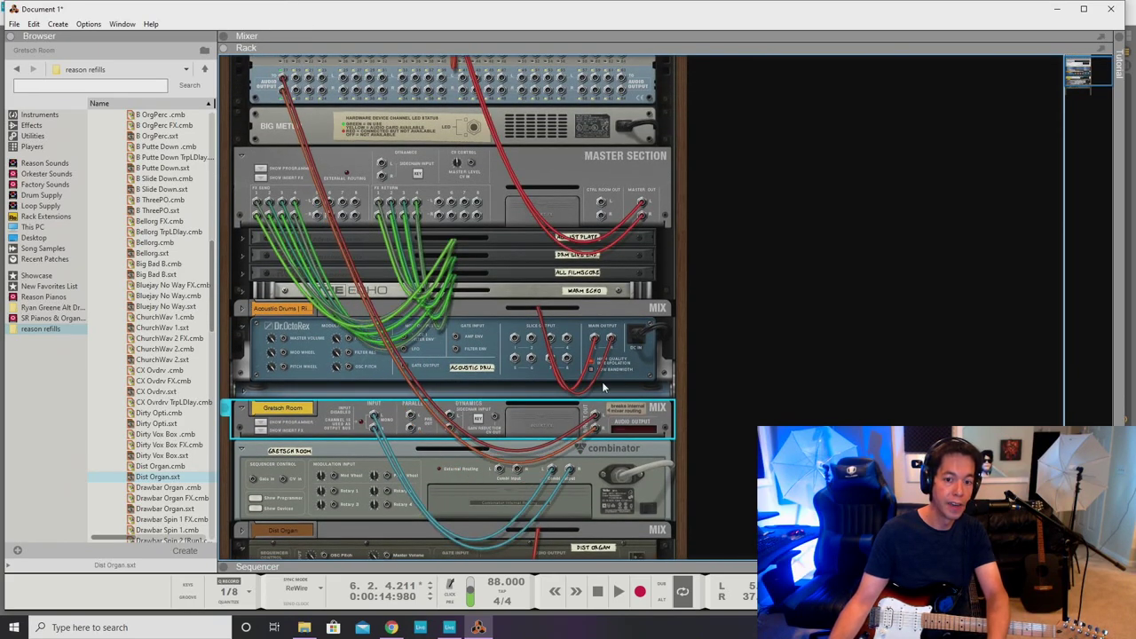
key("Tab")
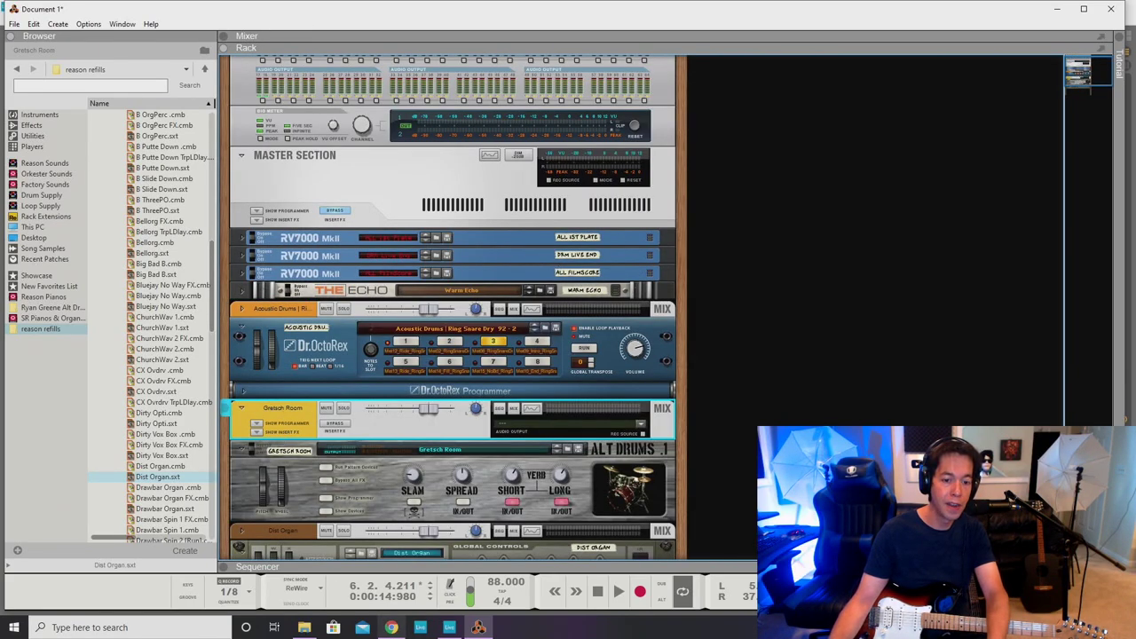
Switch to Ableton Live, set the Drums track's monitoring to In, and play briefly from the loop start.
left_click(449, 628)
left_click(982, 154)
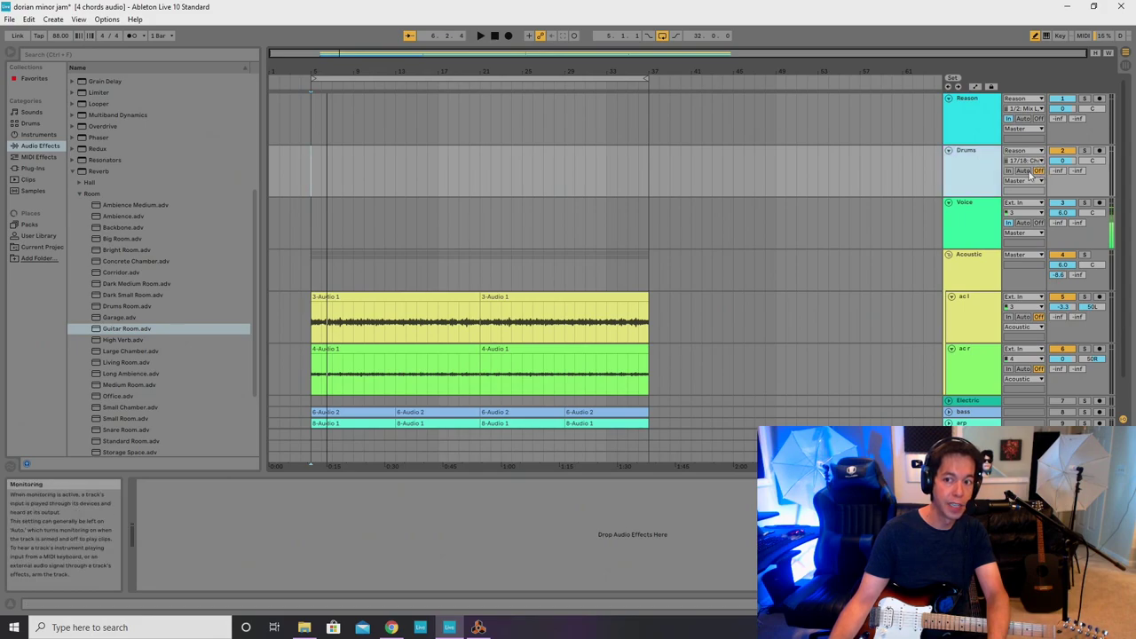
key("space")
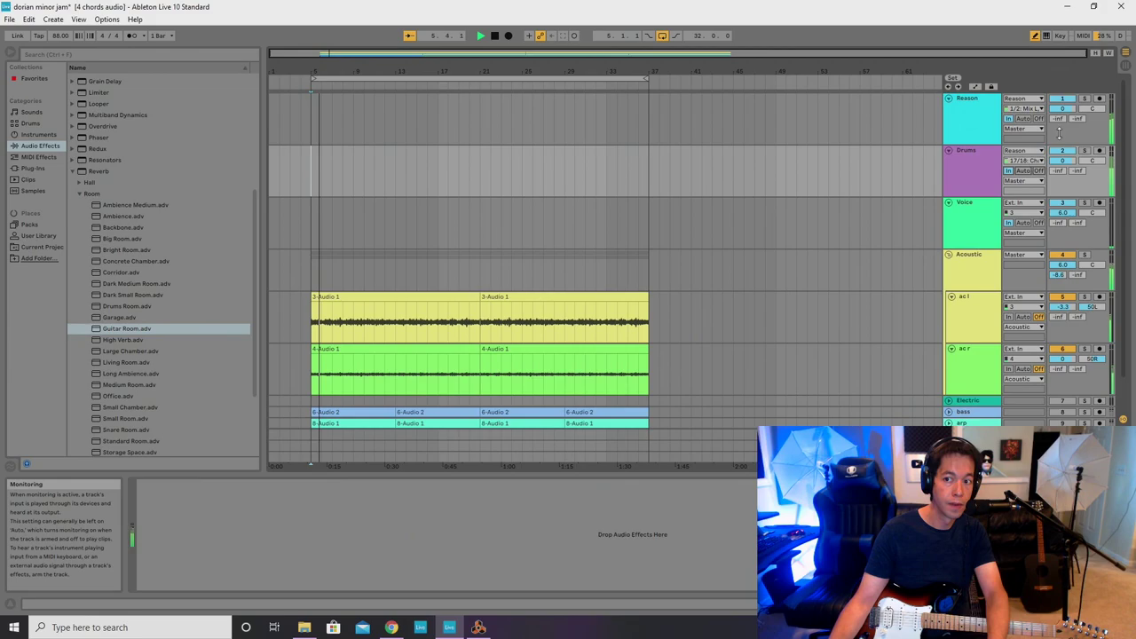
key("space")
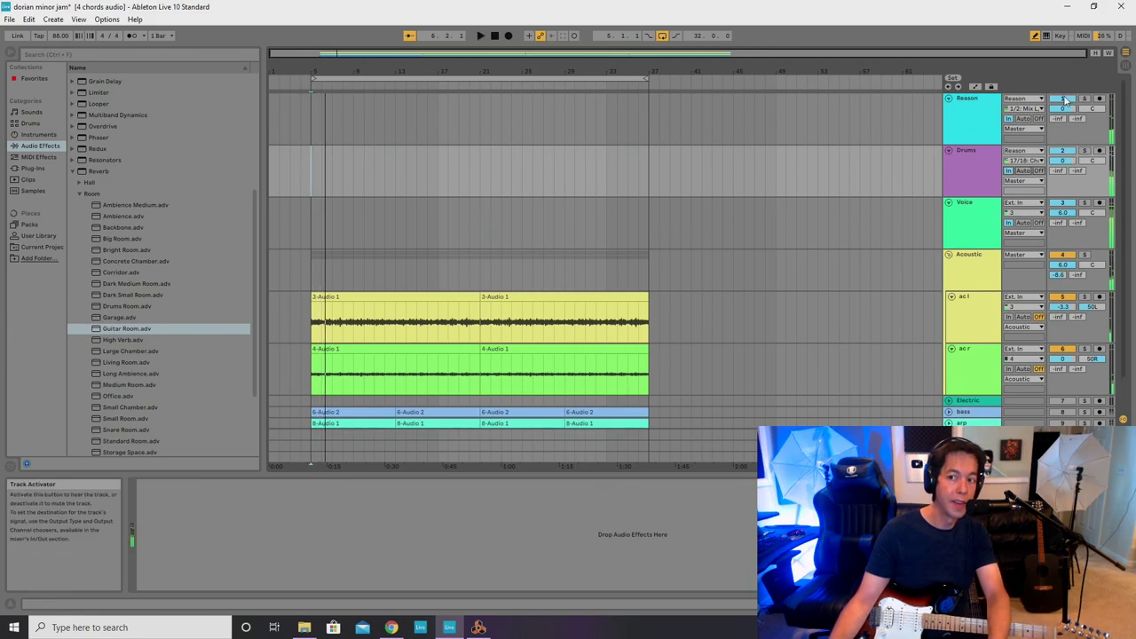
Rename the Reason track organ, deactivate it, and fold the Voice track and the Acoustic group.
left_click(980, 99)
right_click(980, 99)
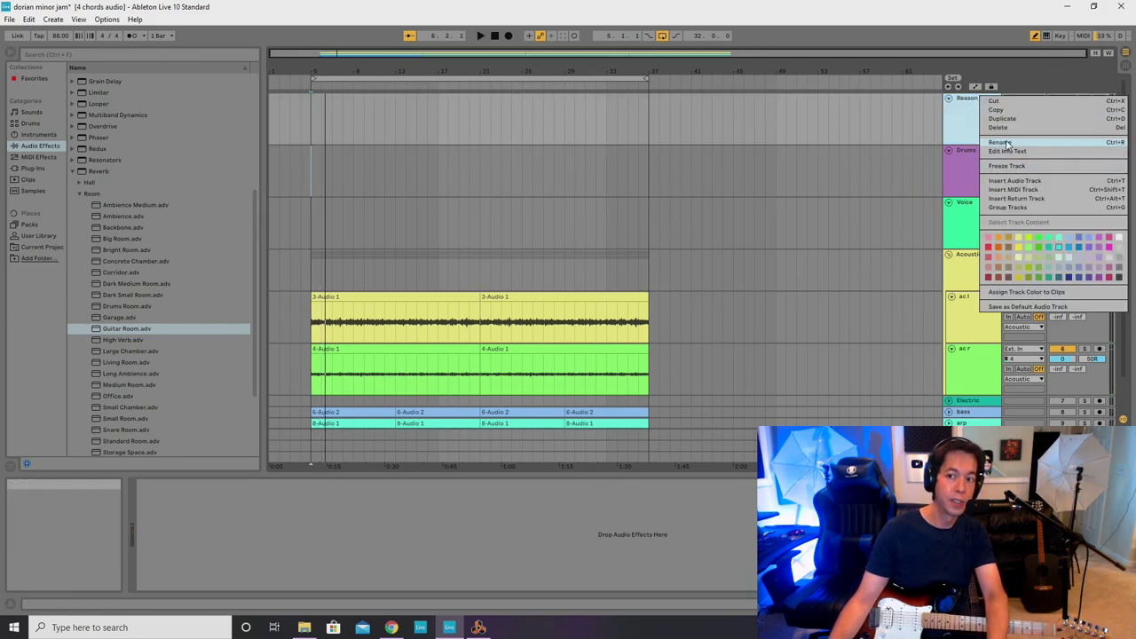
left_click(1008, 145)
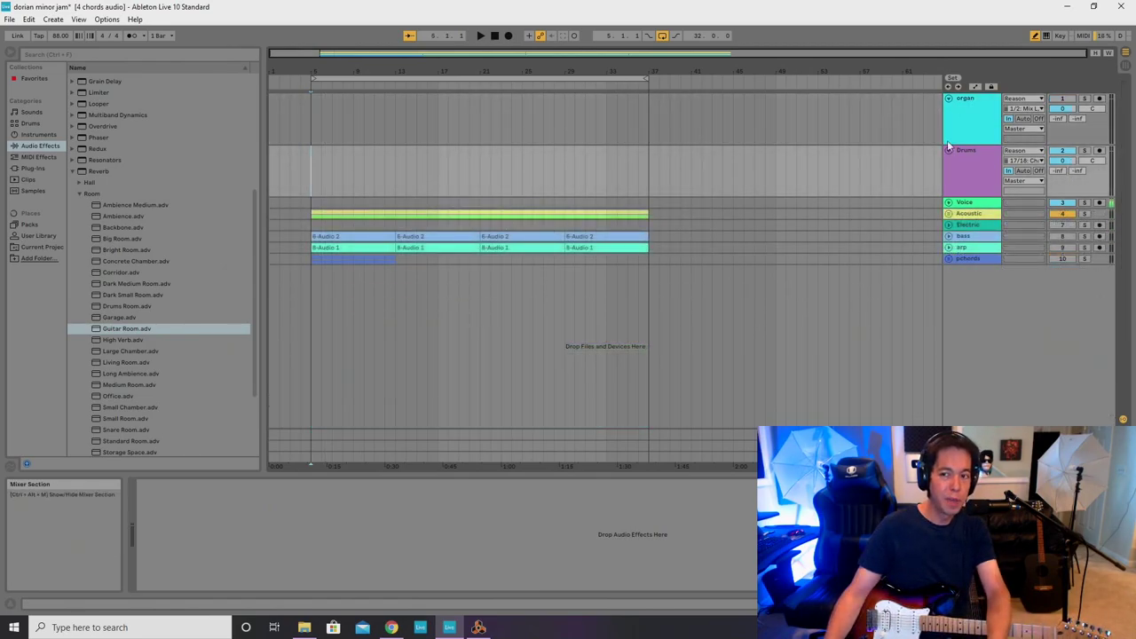
Activate the bass track, deactivate the Acoustic group, and play the bass with the drums while showing the bass track's devices.
left_click(1062, 235)
key("space")
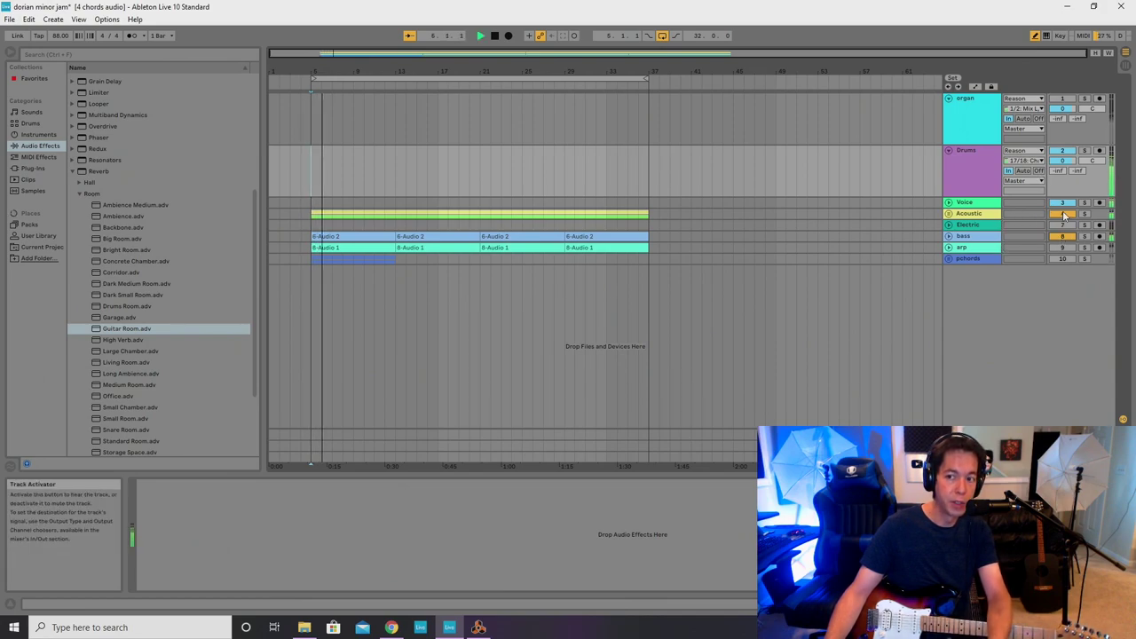
left_click(1062, 214)
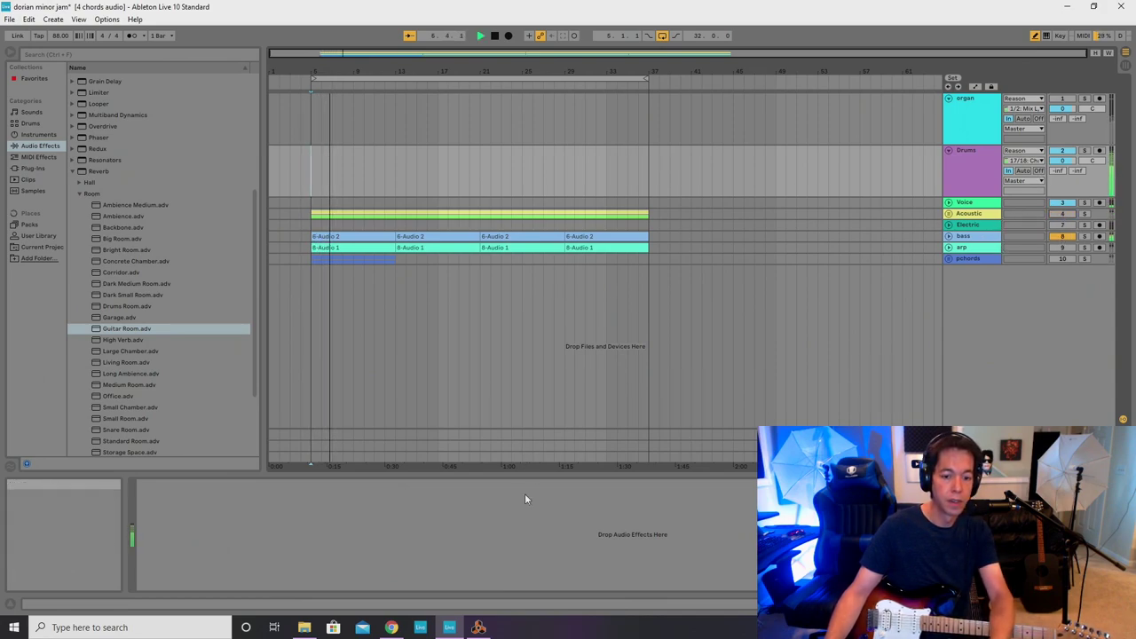
left_click(994, 237)
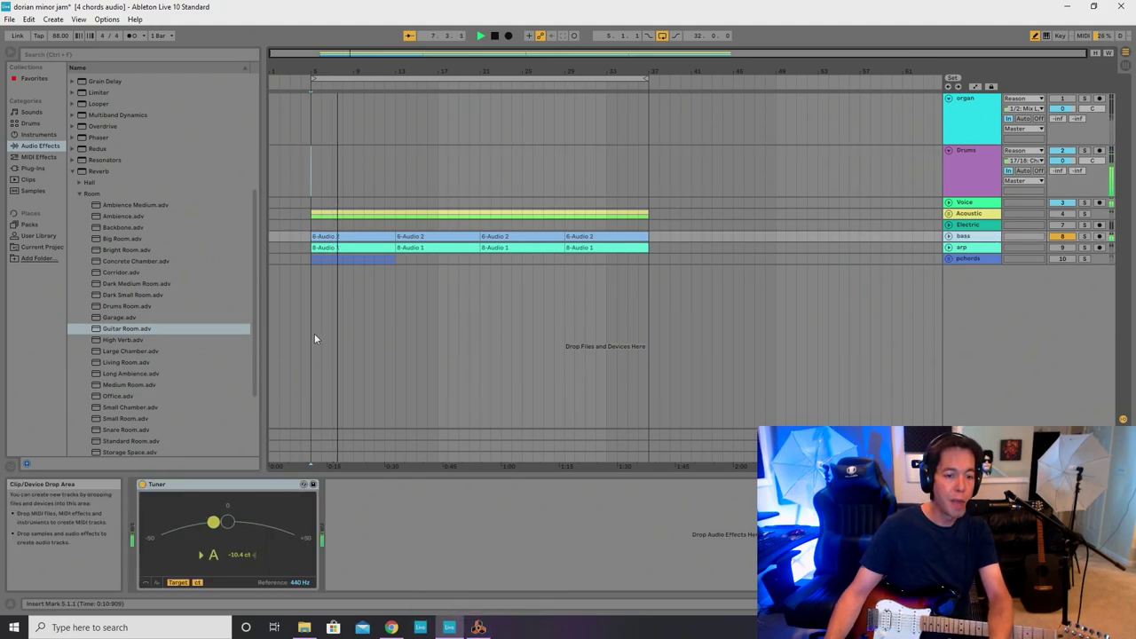
Stop playback and load the Bass Amp preset from Audio Effect Rack onto the bass track.
left_click(73, 171)
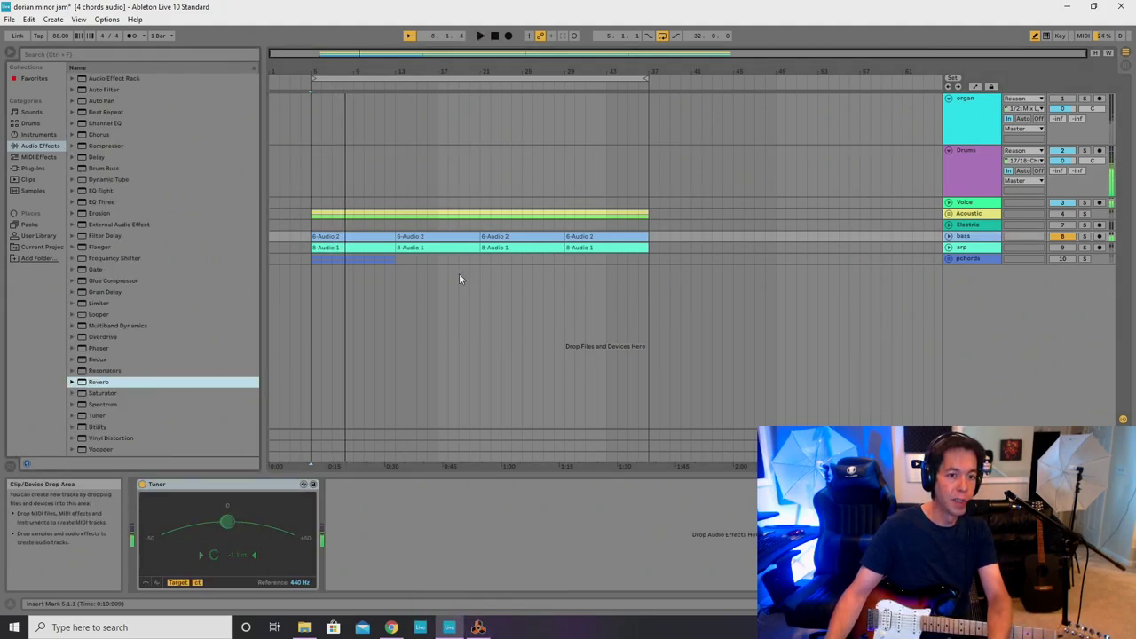
key("space")
left_click(119, 156)
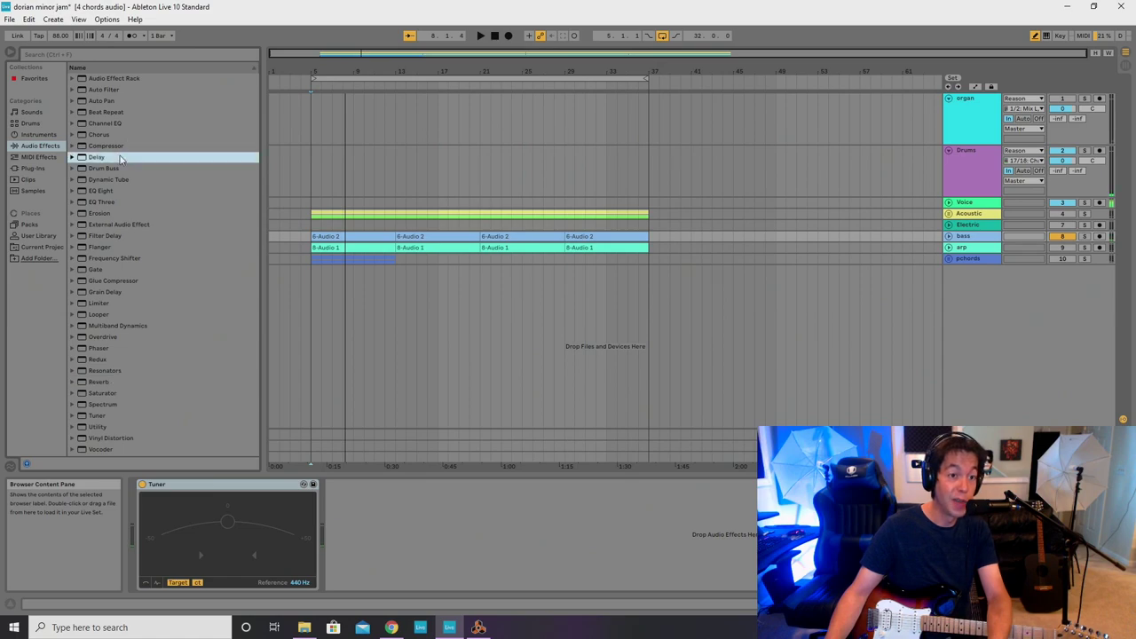
left_click(72, 77)
scroll(96, 283, "down", 1)
left_click(122, 177)
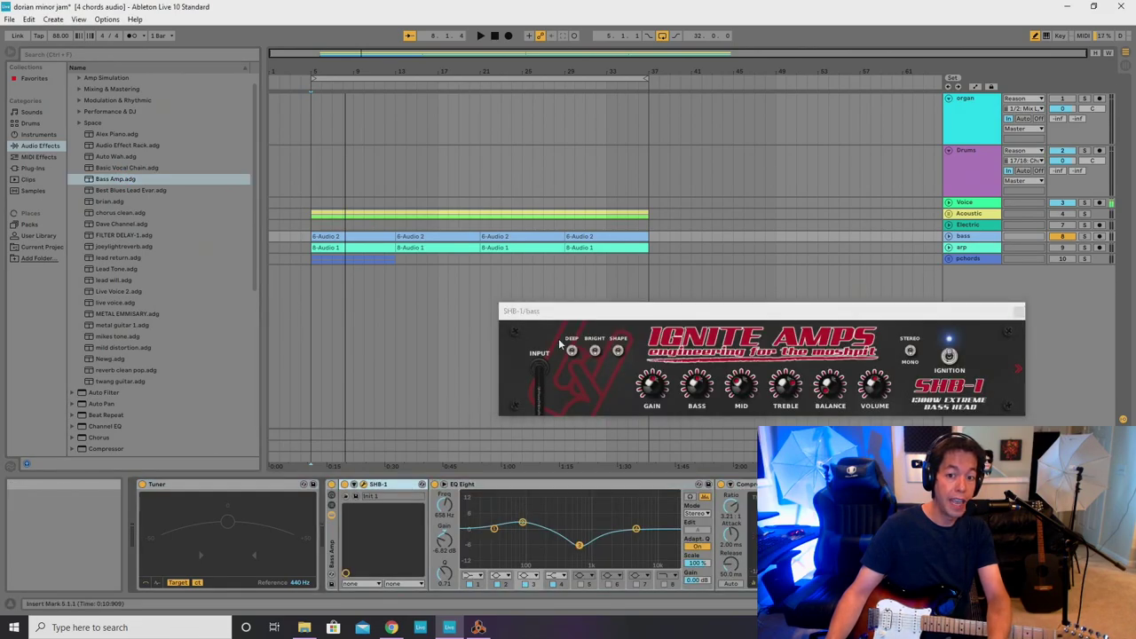
Play the bass through the Bass Amp rack from the loop start, checking EQ Eight's low boost band, and stop.
left_click(583, 312)
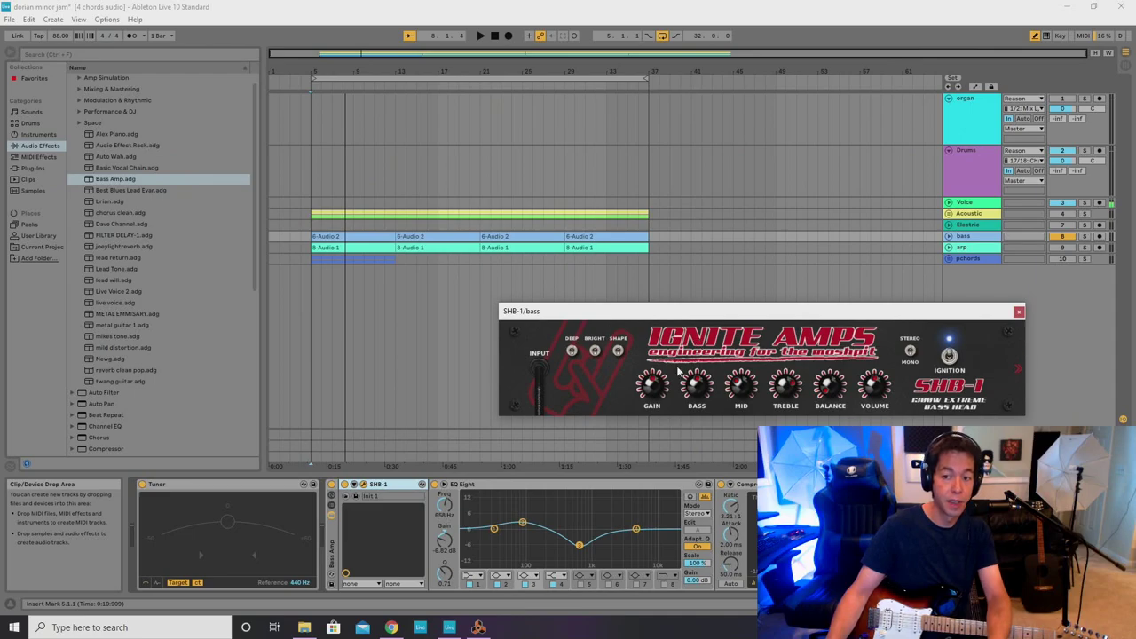
key("space")
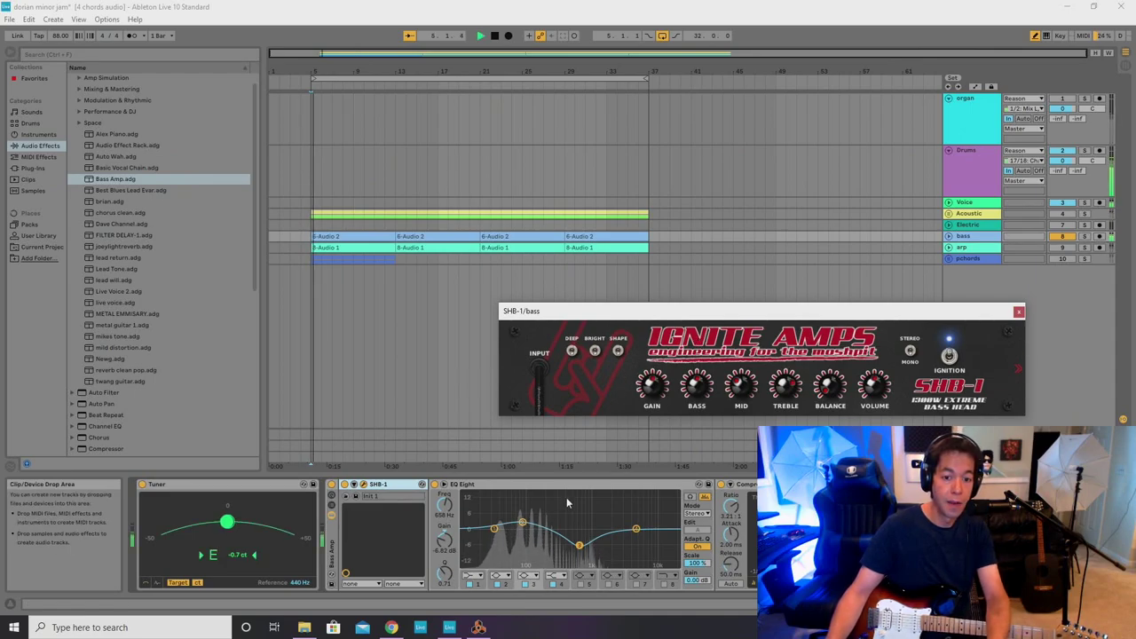
left_click(524, 528)
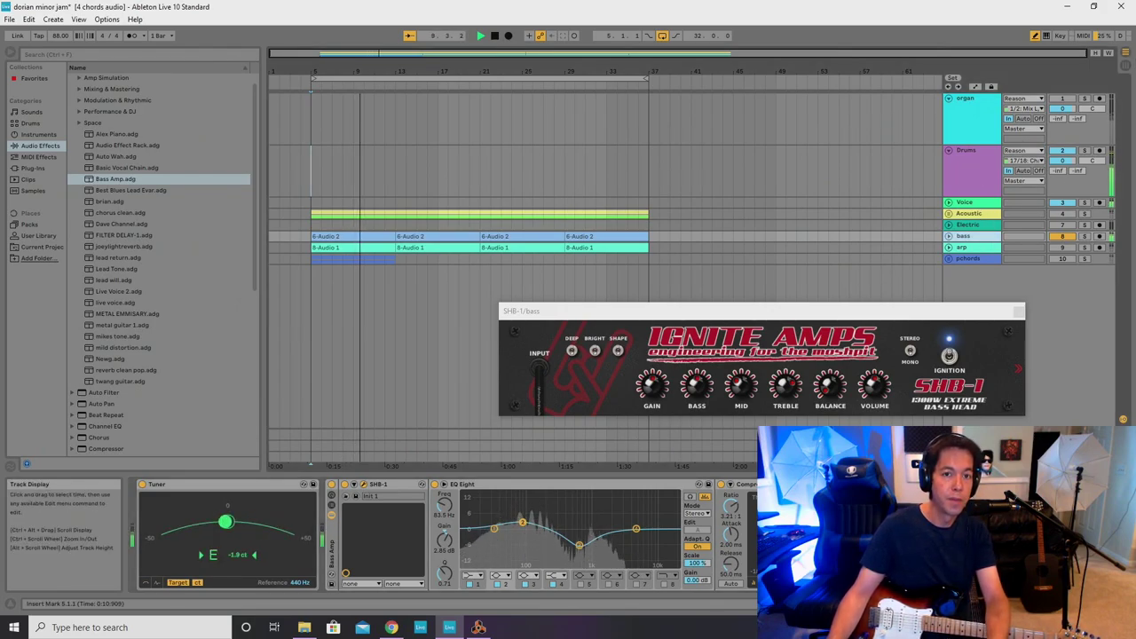
key("space")
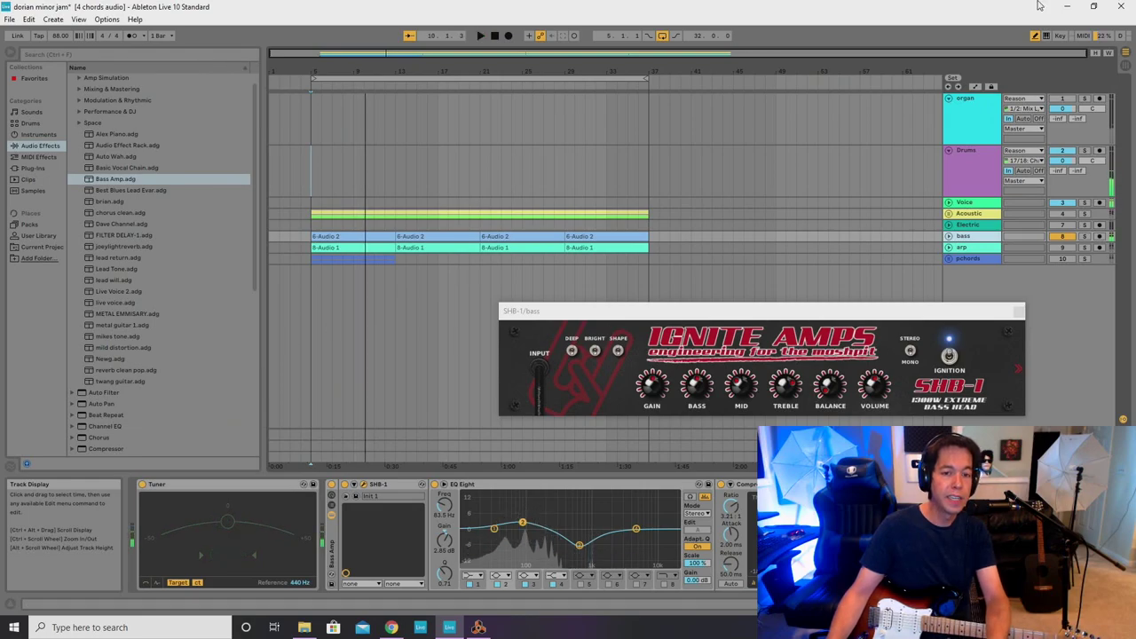
Switch to Session View, close the SHB-1 window, and set the bass track volume to about -1.9 dB during playback.
key("Tab")
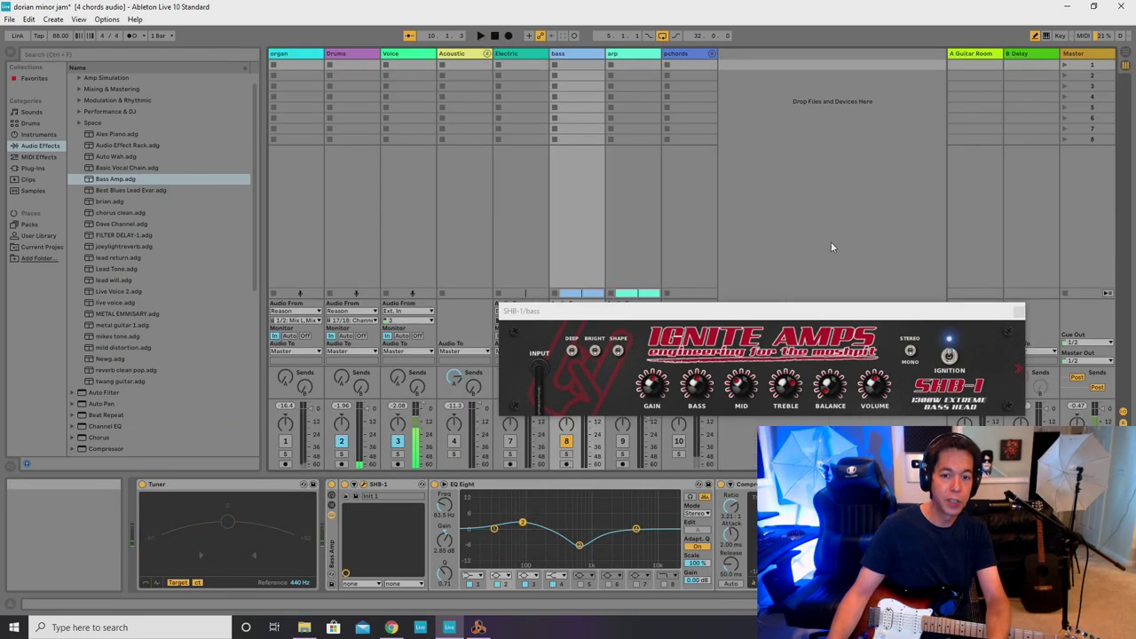
left_click(1019, 312)
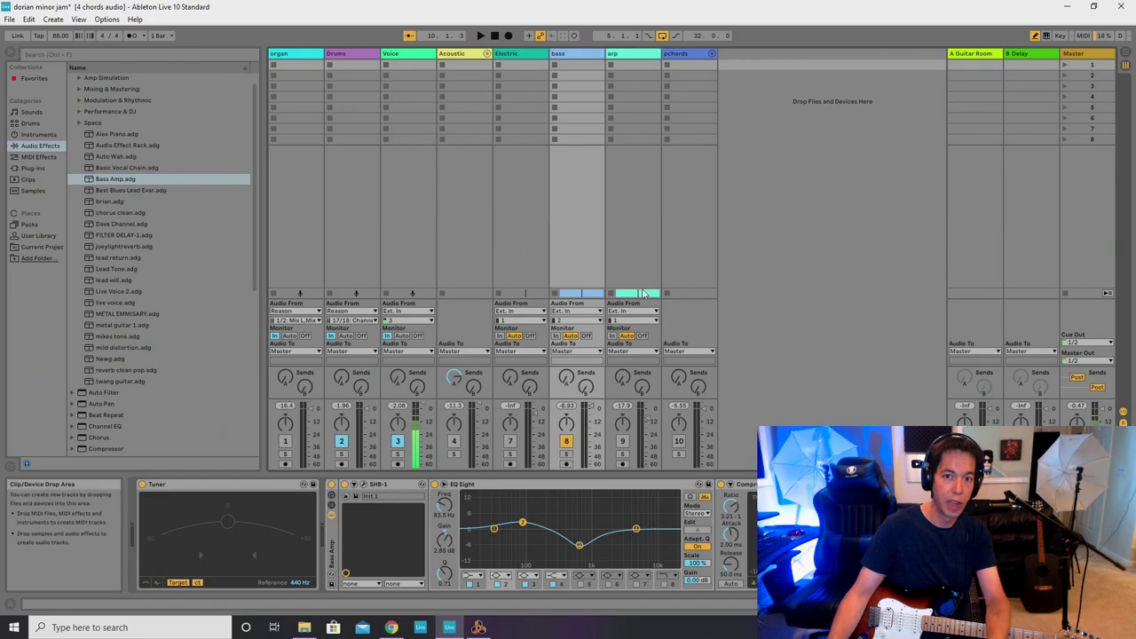
key("space")
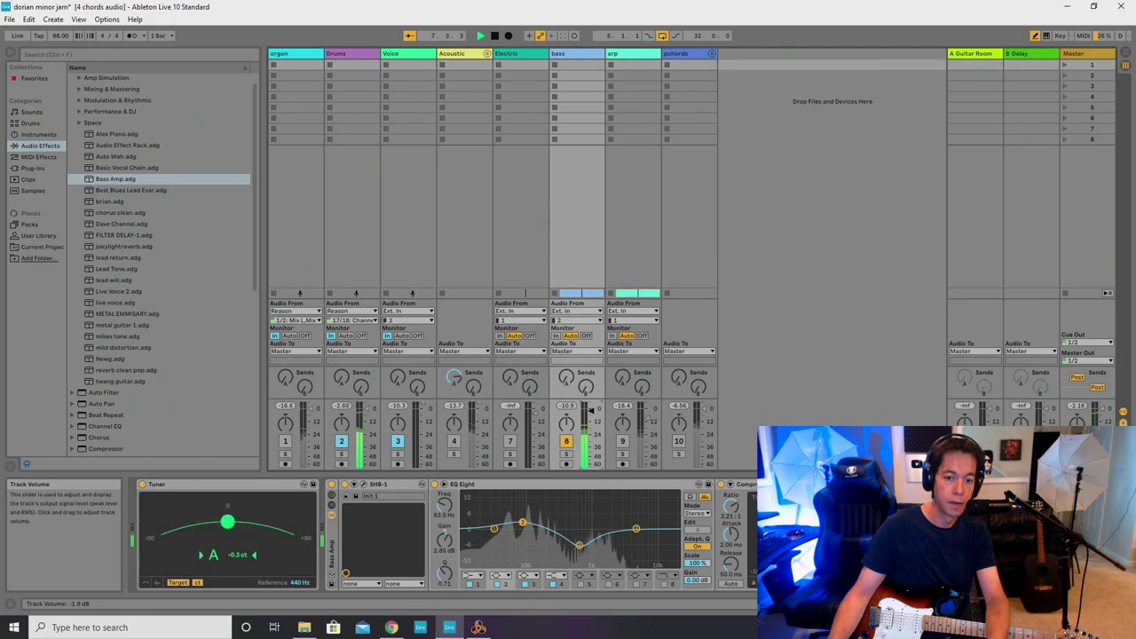
key("space")
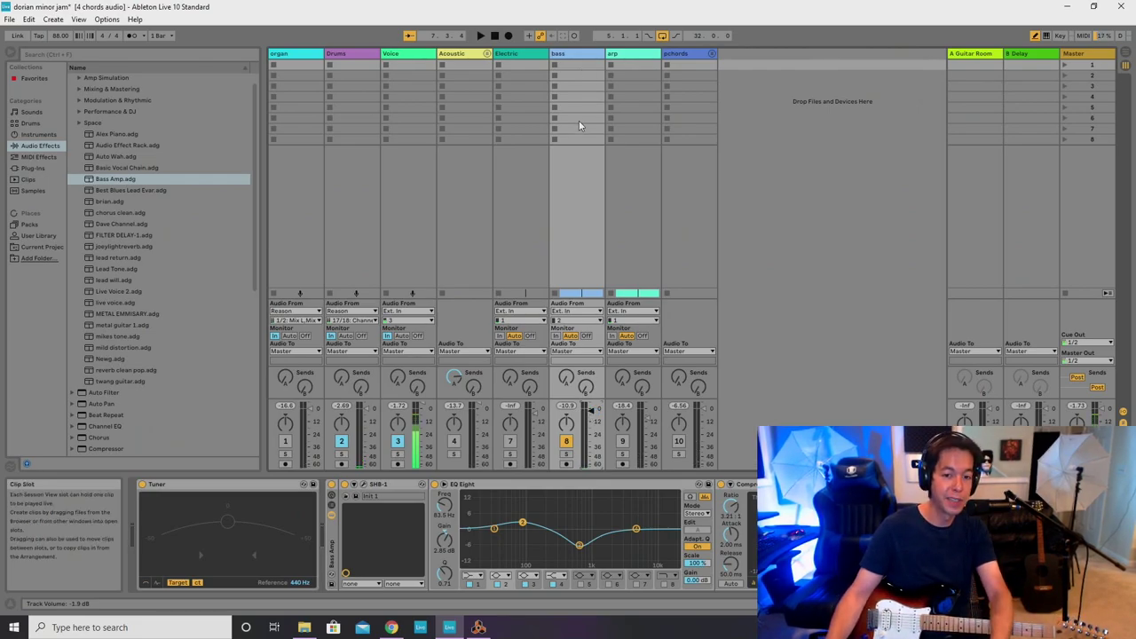
Try several send levels from the bass to the A Guitar Room return during playback, and turn the send back off.
key("space")
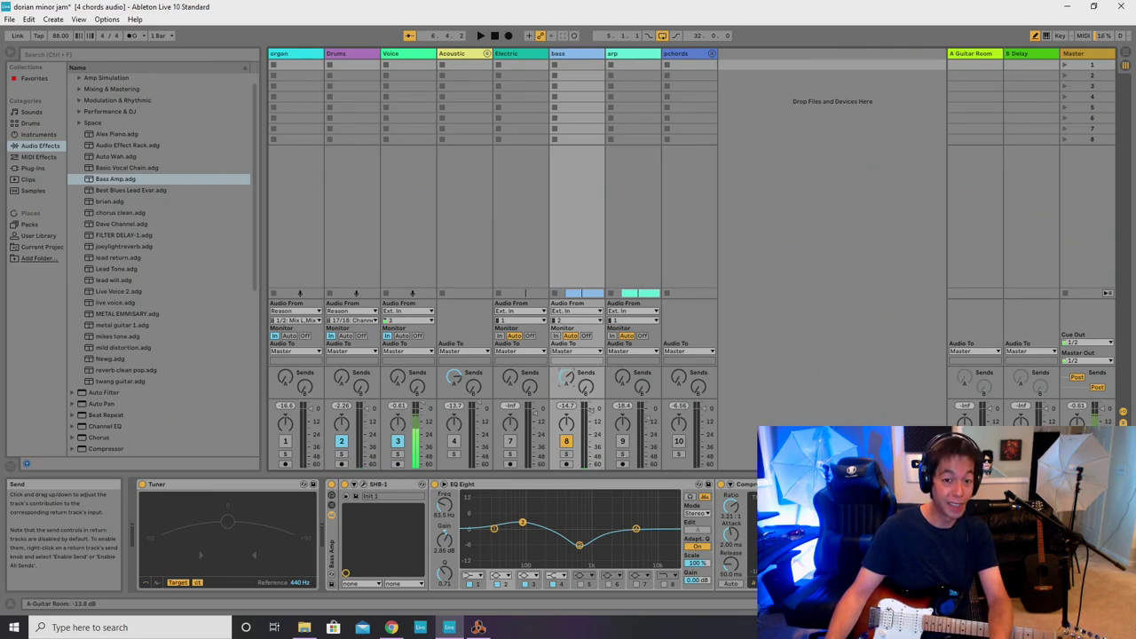
left_click_drag(567, 378, 566, 357)
key("space")
key("space")
key("space")
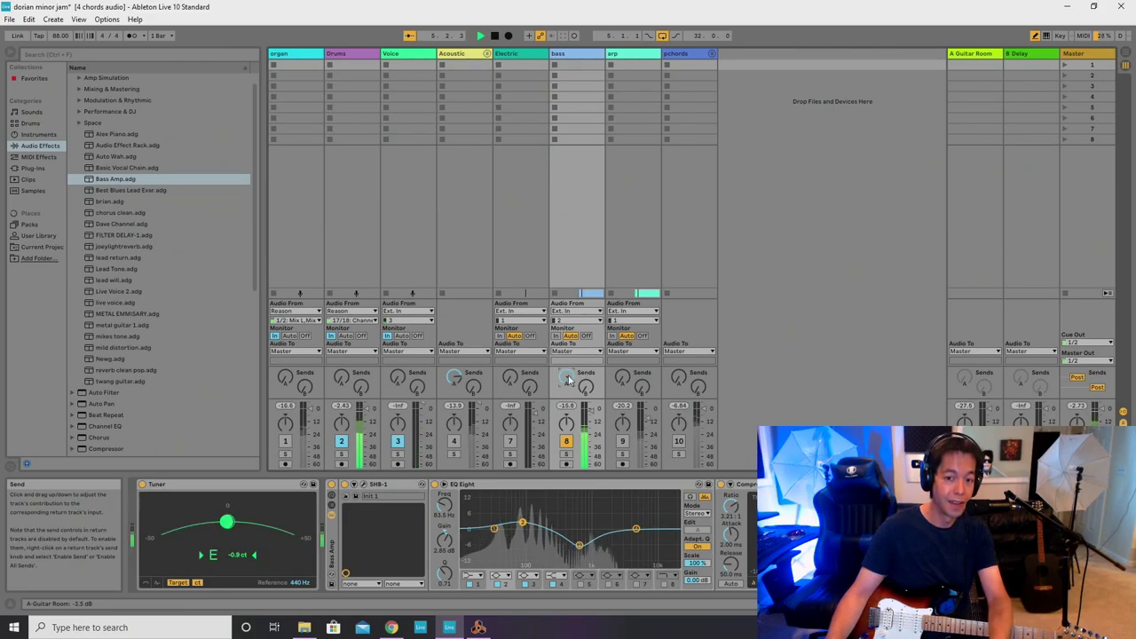
left_click_drag(569, 380, 569, 390)
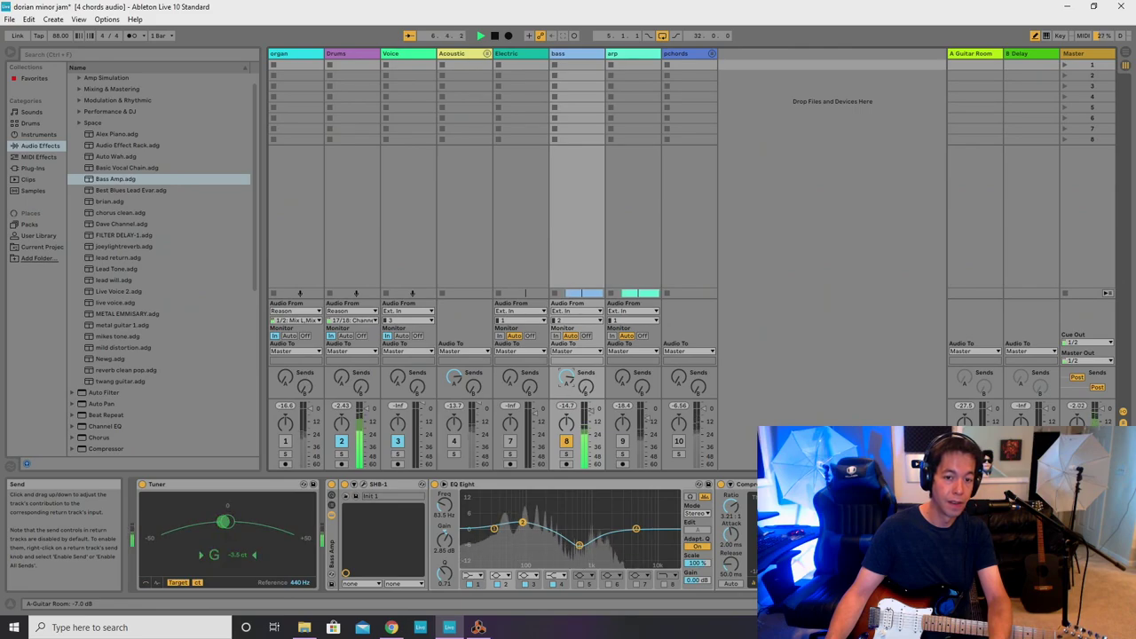
left_click_drag(569, 391, 569, 408)
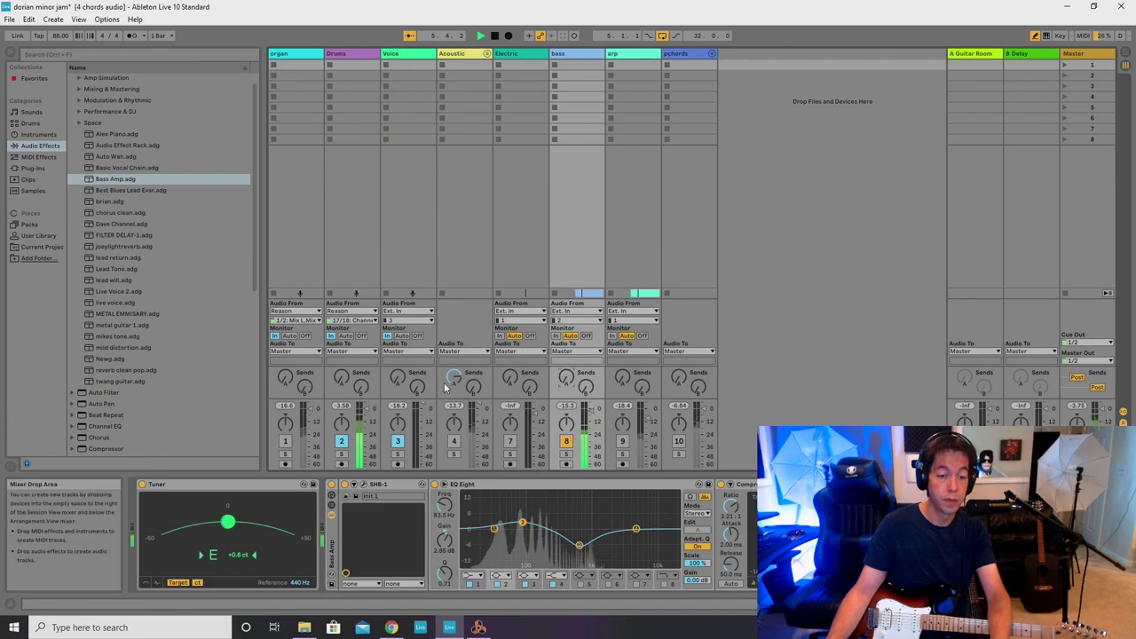
Activate the Acoustic group, set its volume to about -7.7 dB, and stop playback.
left_click(454, 441)
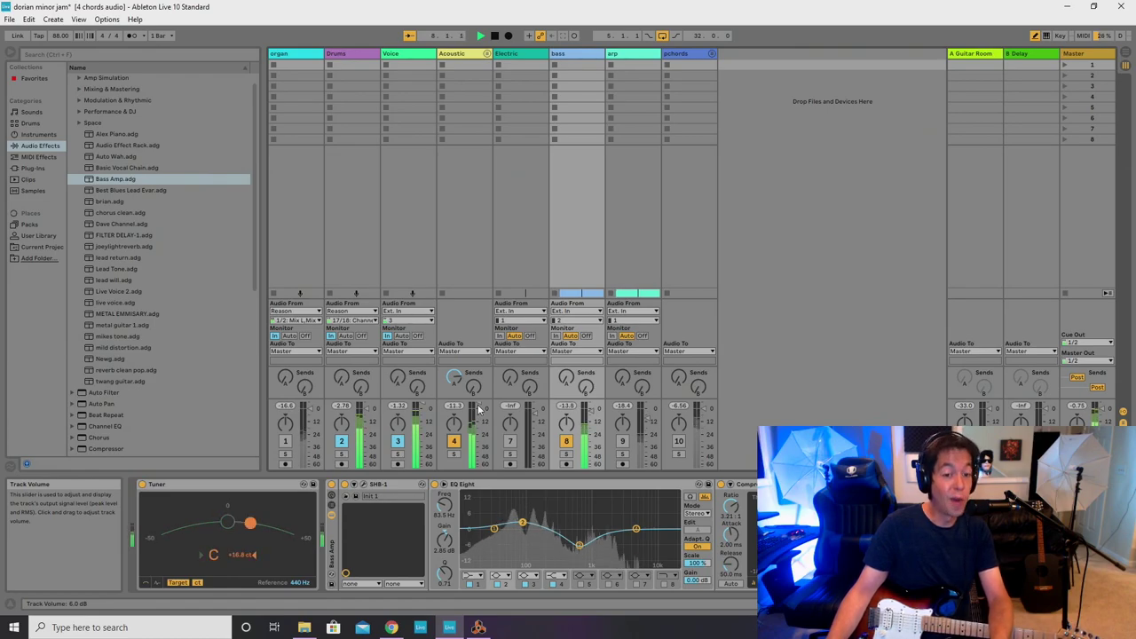
left_click_drag(479, 409, 478, 418)
key("space")
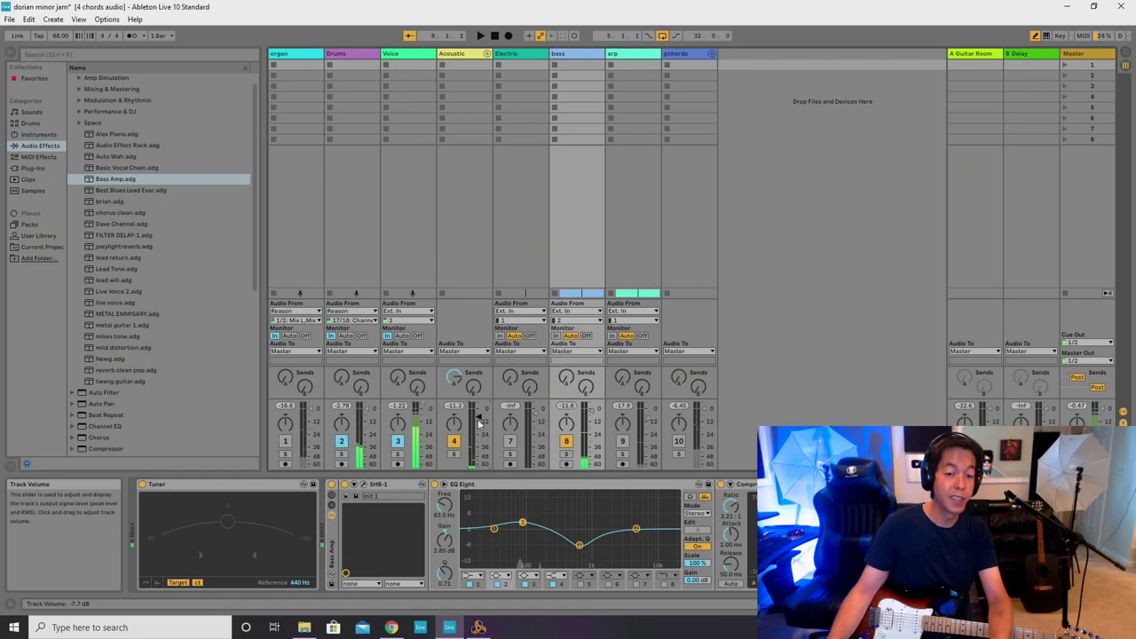
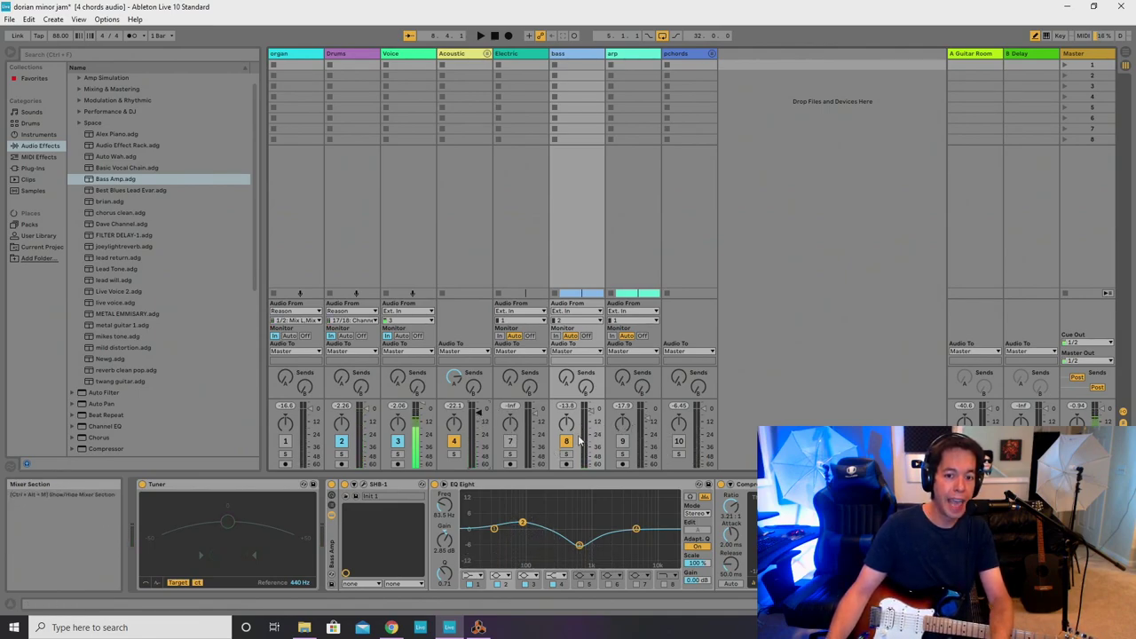
Leave the Electric track deactivated, activate the arp track at about -9.2 dB, and show its devices.
left_click(508, 441)
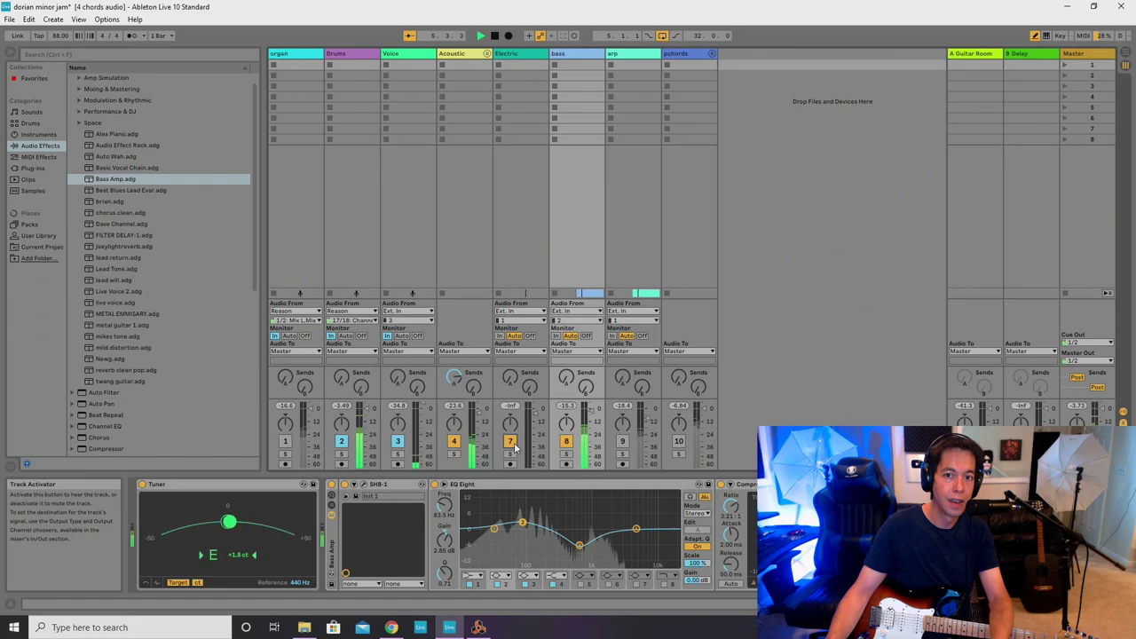
left_click(512, 443)
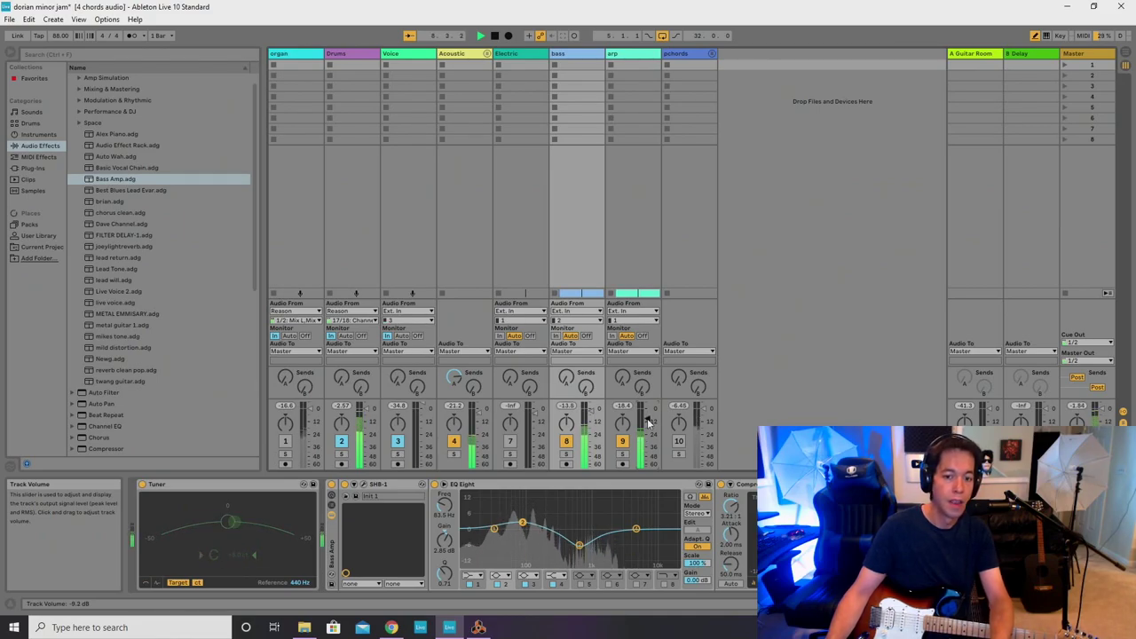
left_click(633, 54)
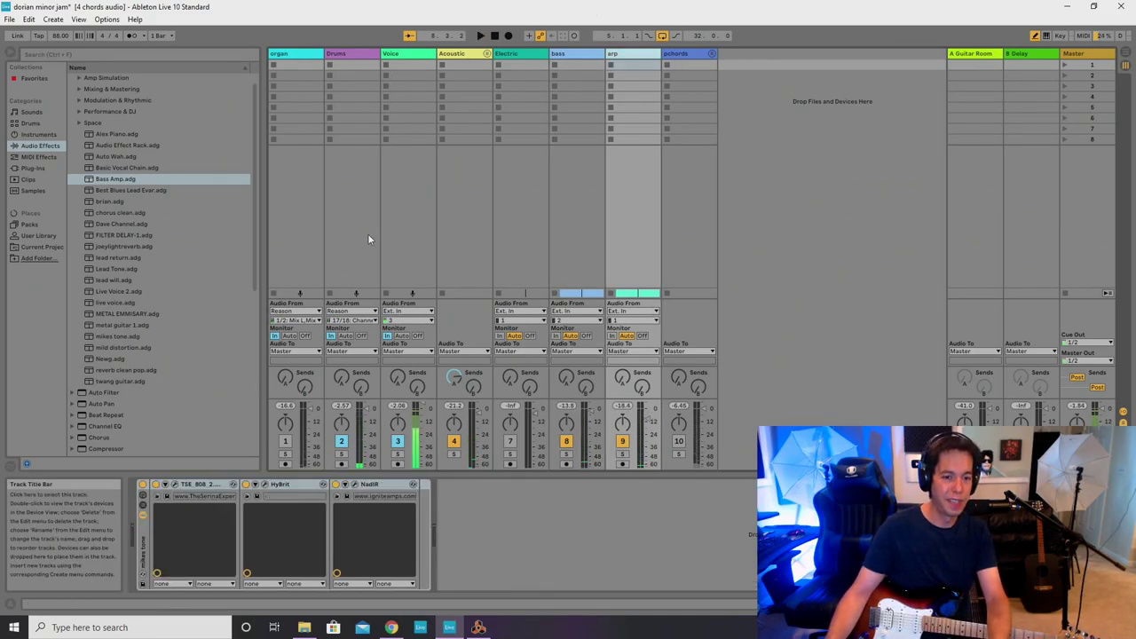
Collapse the Audio Effect Rack folder, restart playback, and load EQ Eight onto the arp track.
left_click(81, 124)
left_click(79, 135)
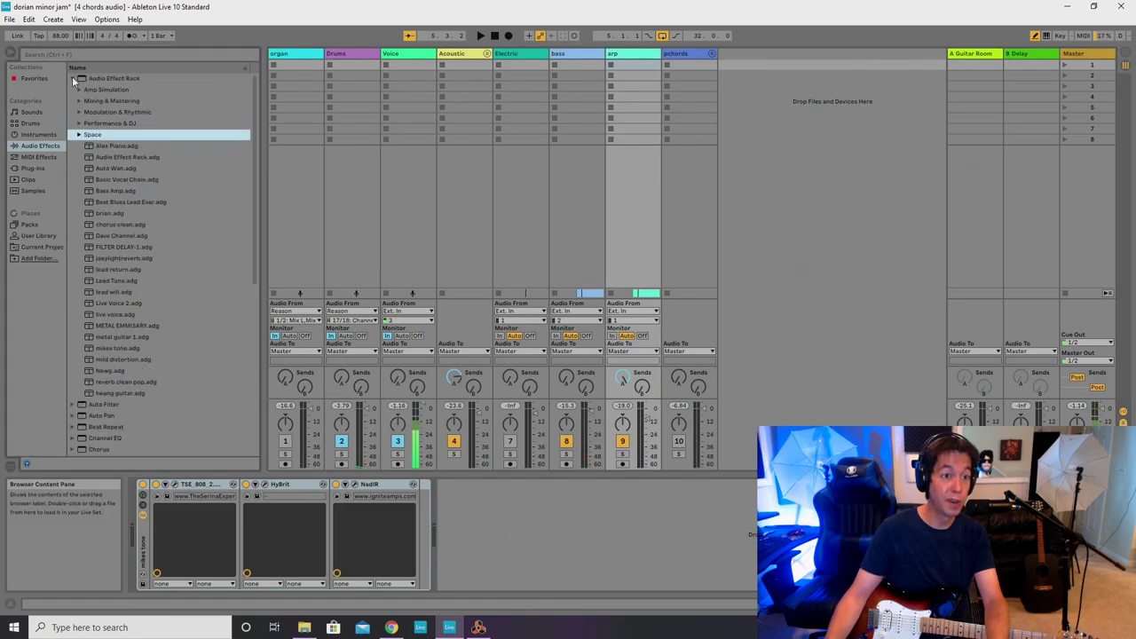
left_click(72, 78)
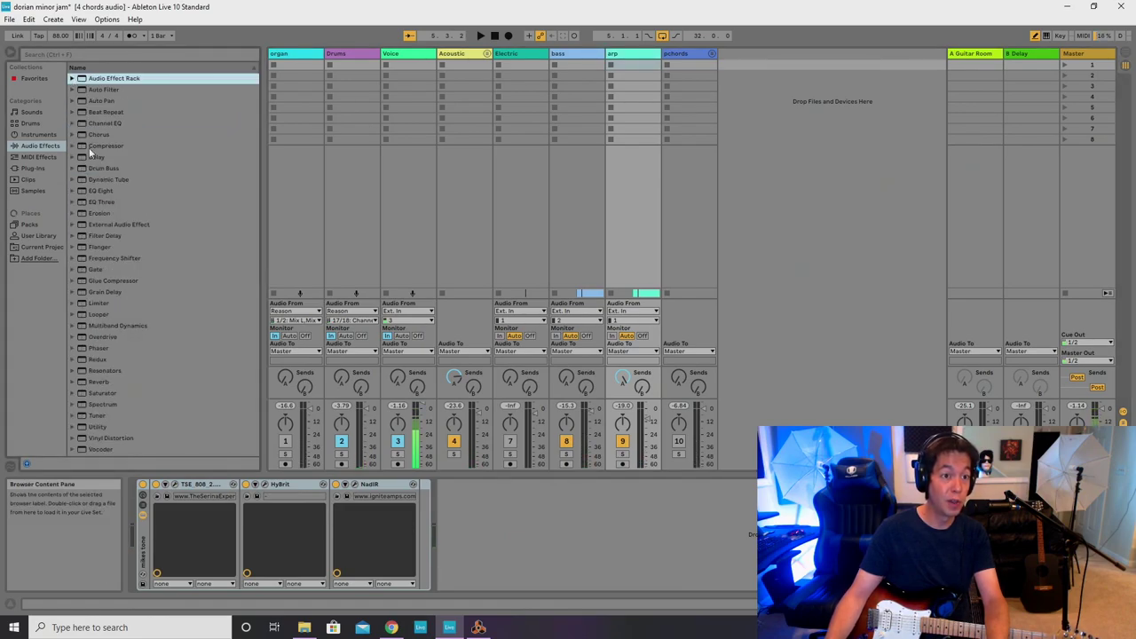
left_click(634, 54)
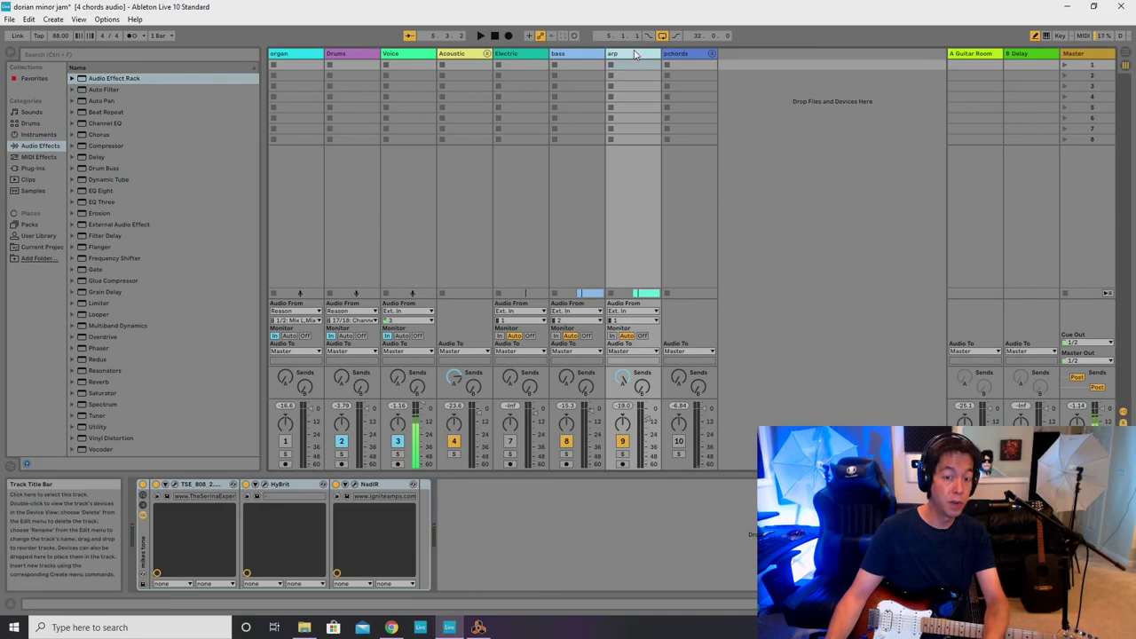
left_click(796, 103)
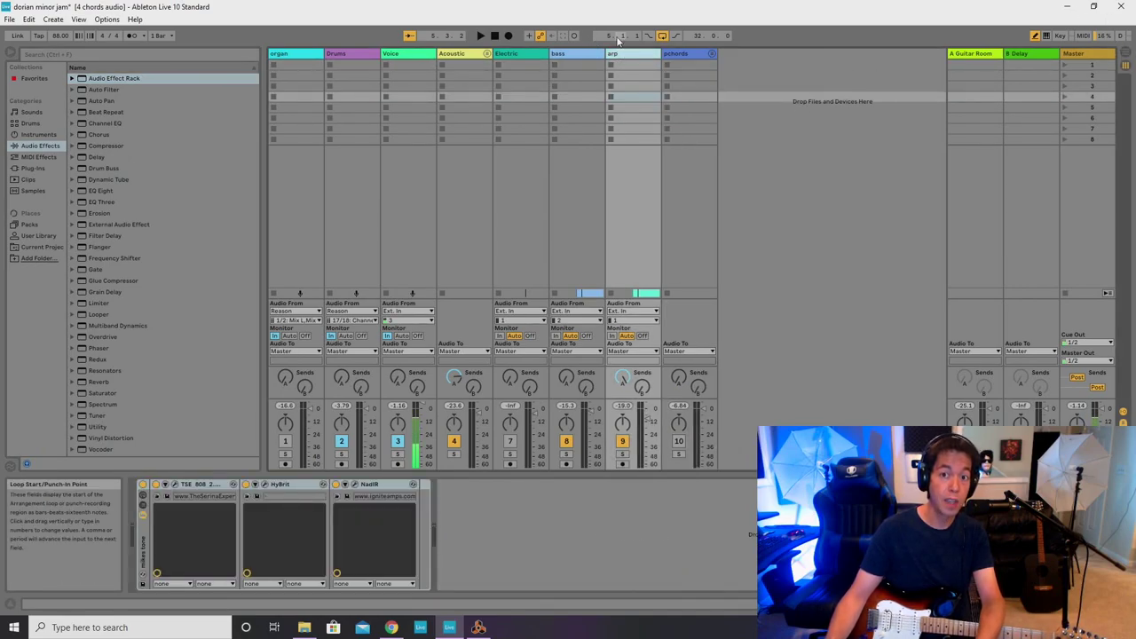
key("space")
left_click(97, 191)
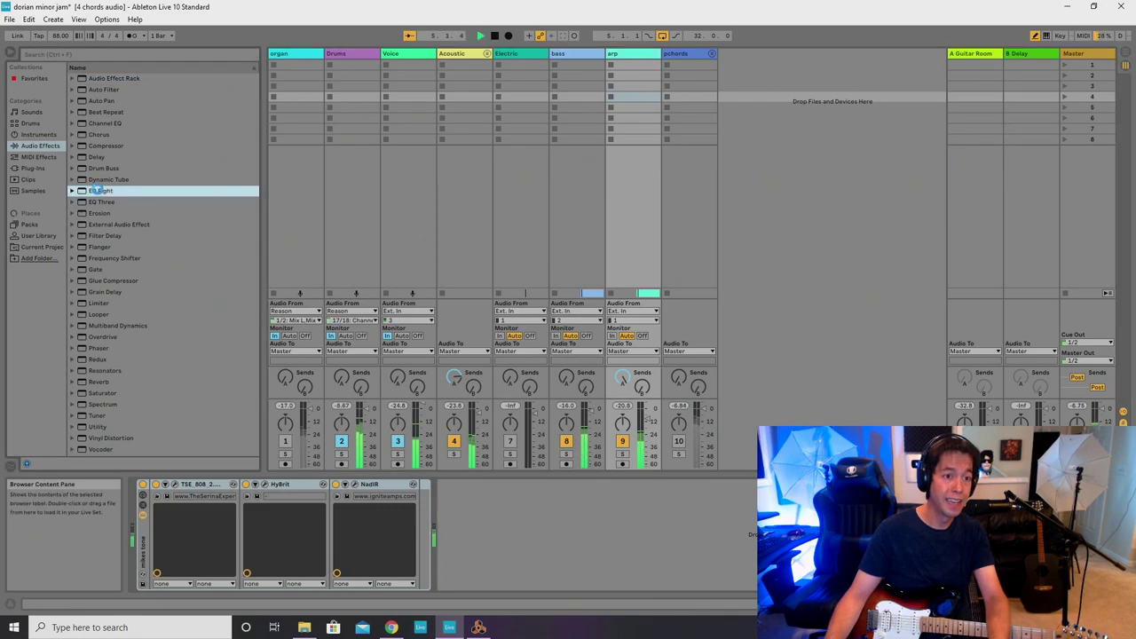
double_click(98, 191)
Cut the arp's lows in EQ Eight with band 1 at about 118 Hz and -5 dB, and stop playback.
left_click_drag(555, 532, 587, 511)
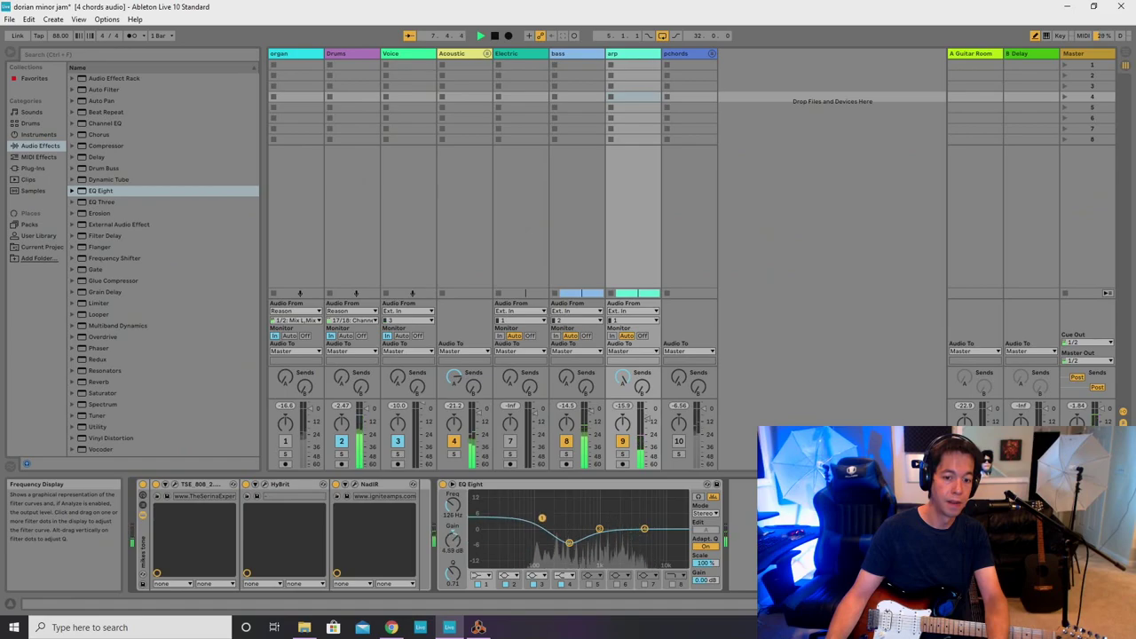
left_click_drag(543, 509, 576, 534)
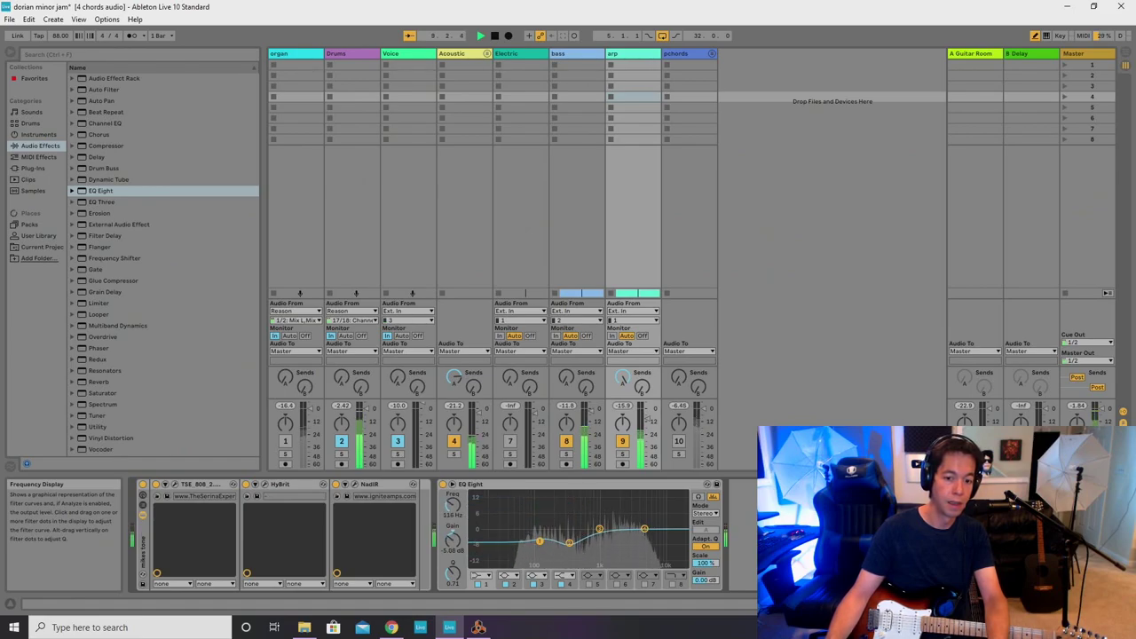
key("space")
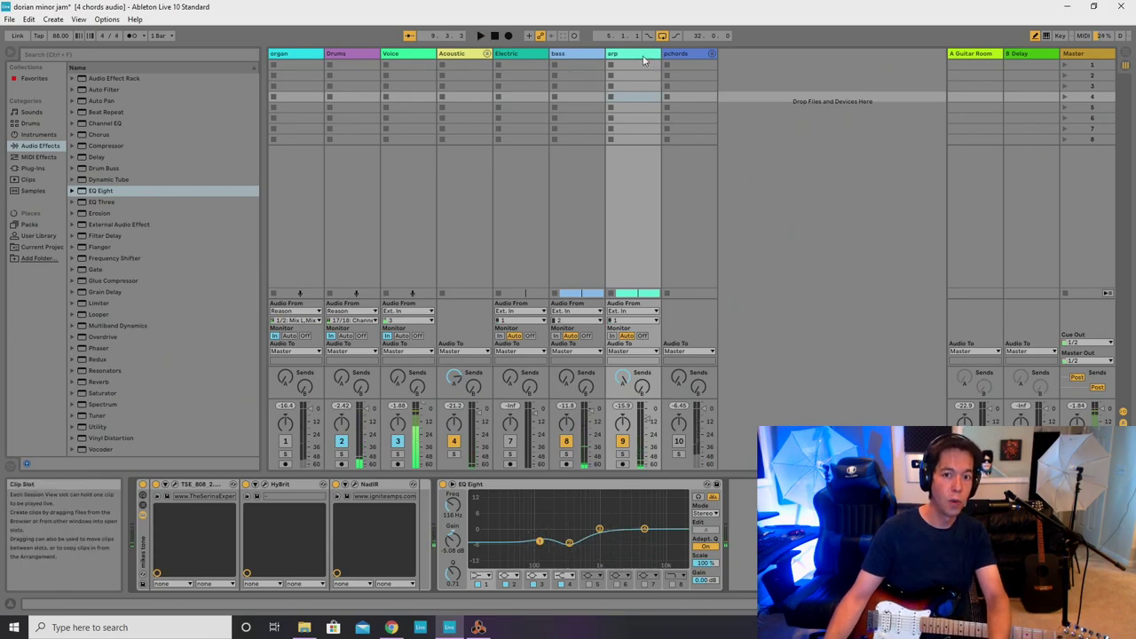
In Arrangement View, insert an audio track below arp with monitoring set to In and arp as its input.
left_click(1126, 62)
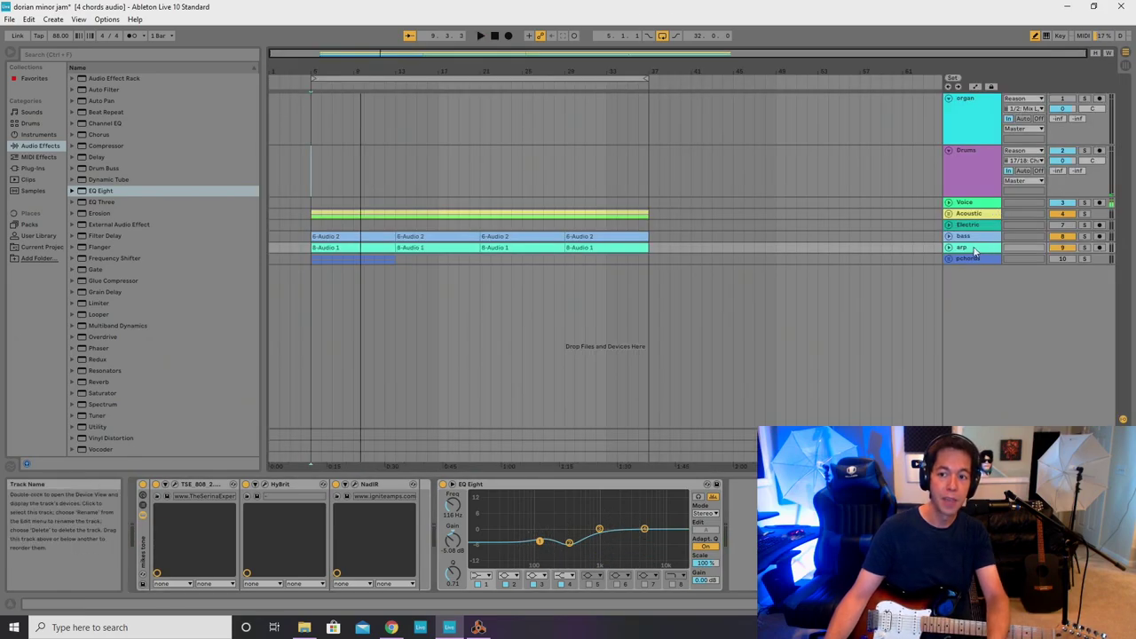
left_click(949, 248)
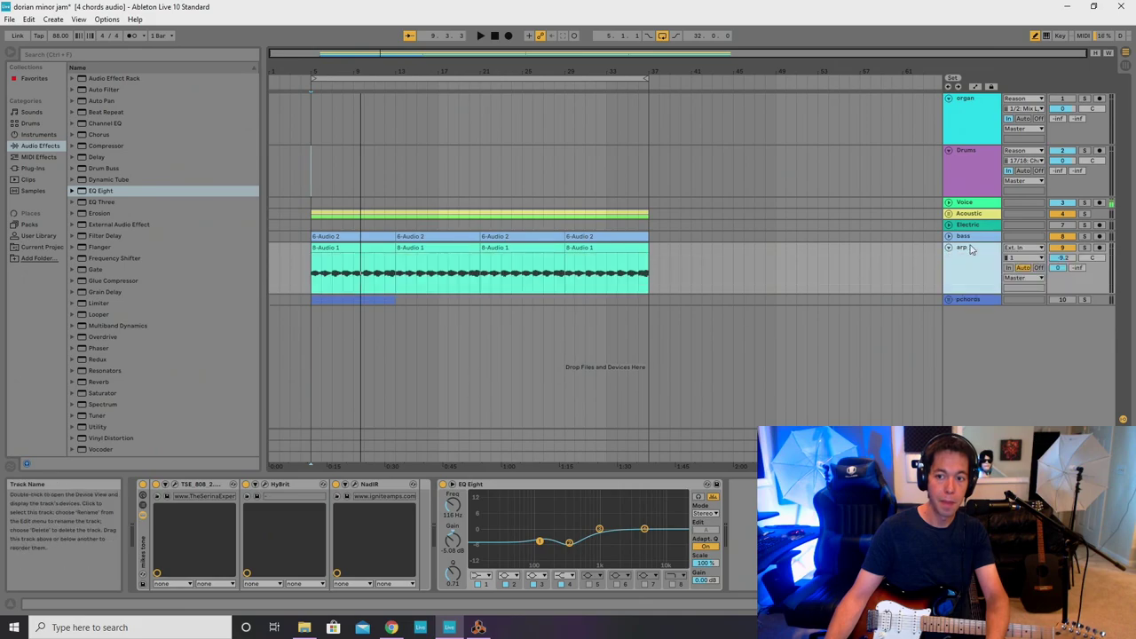
key("ctrl+t")
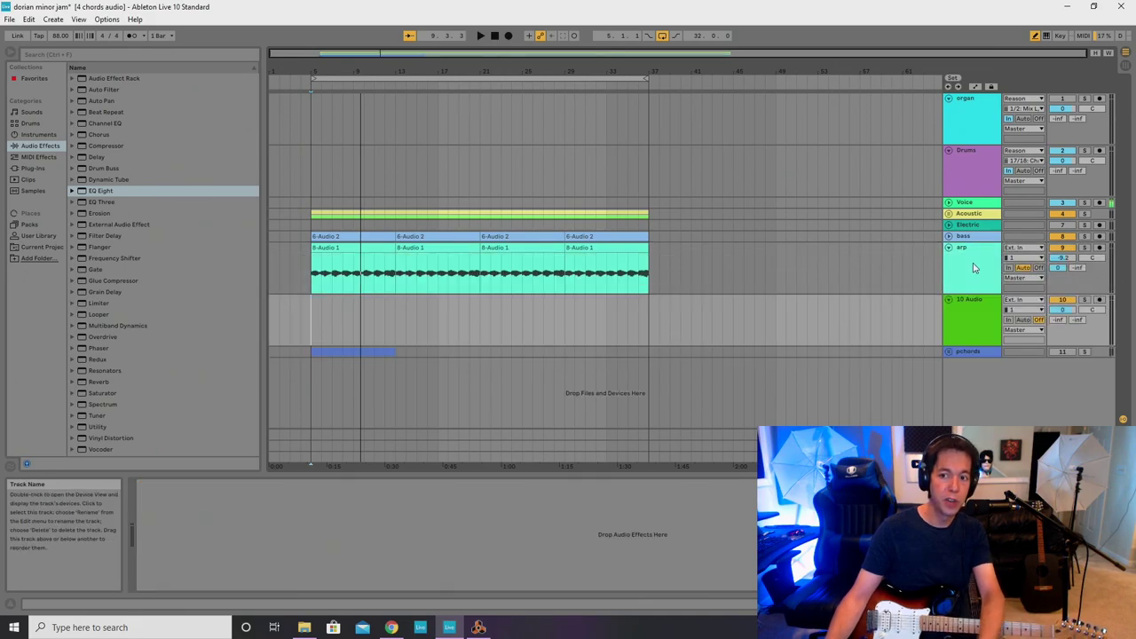
left_click(1007, 320)
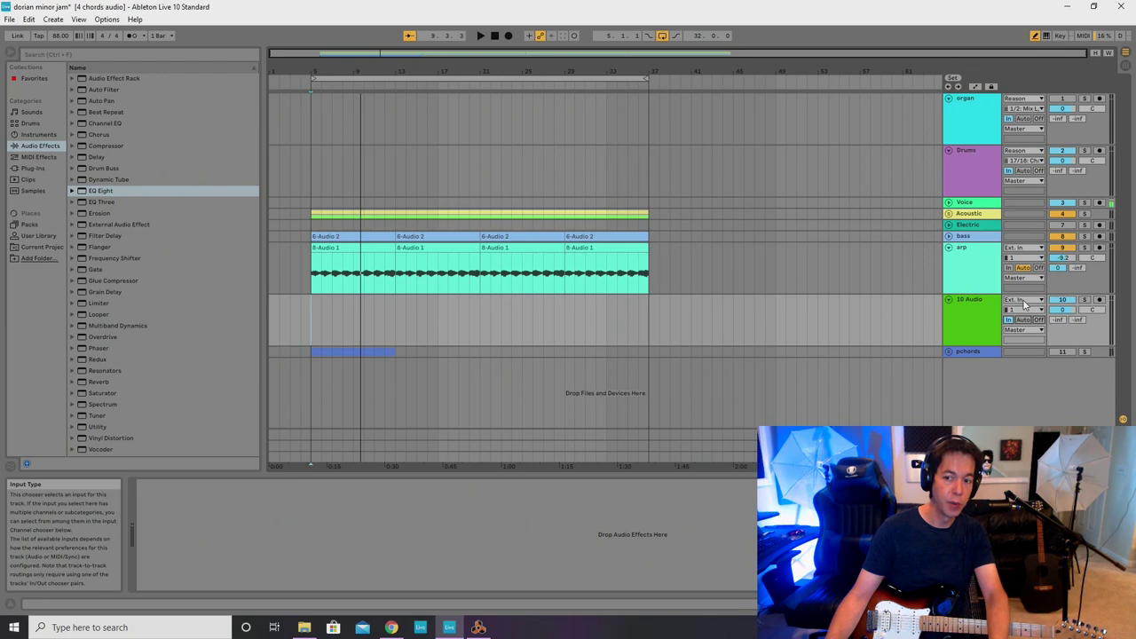
left_click(1025, 303)
left_click(1013, 430)
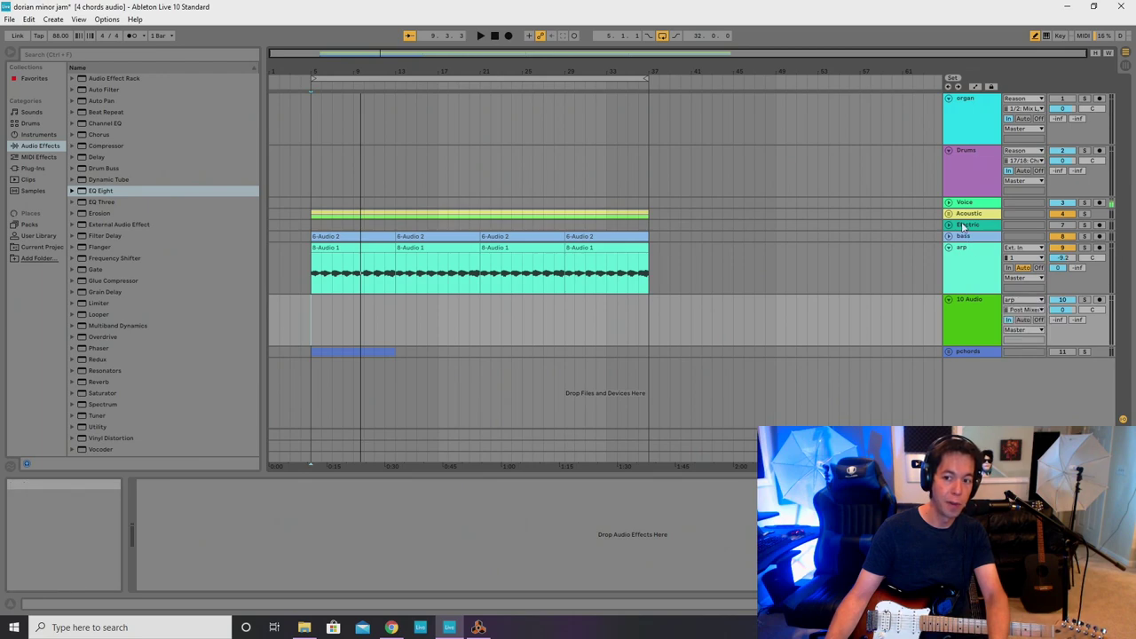
Rename the new audio track arp return and reselect the arp track to show its devices.
left_click(965, 264)
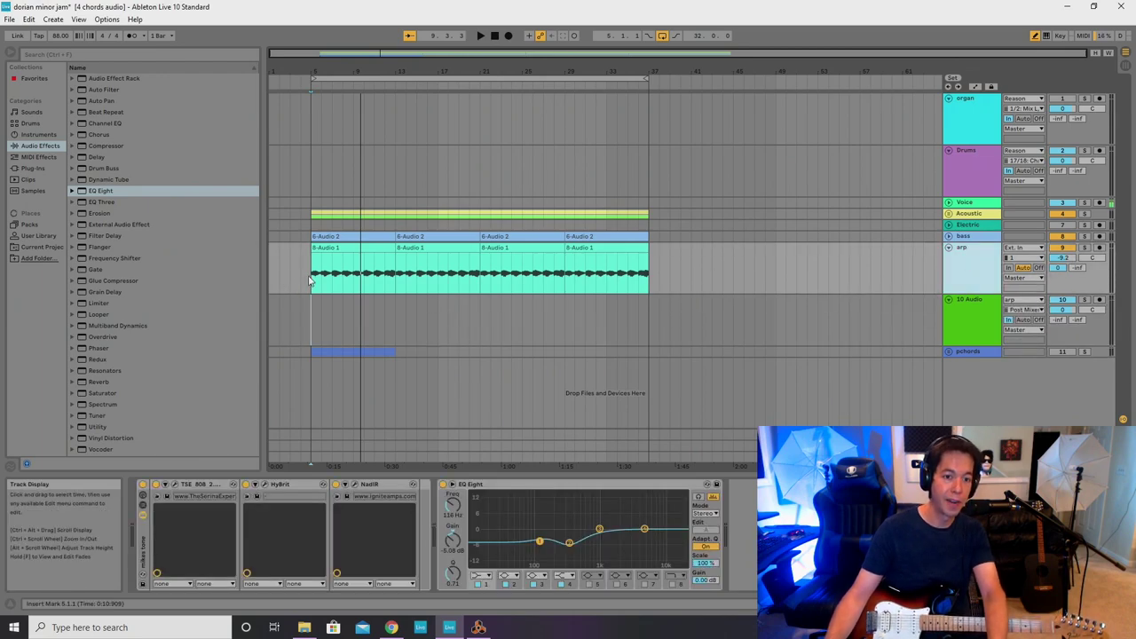
left_click(971, 302)
right_click(972, 300)
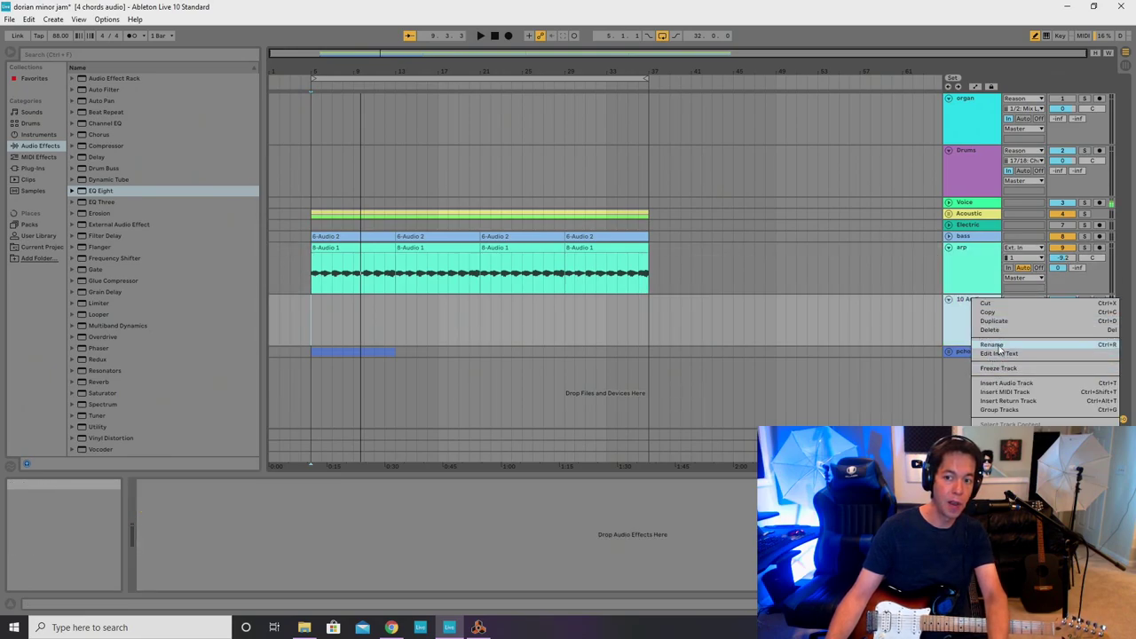
left_click(998, 342)
type("arp return")
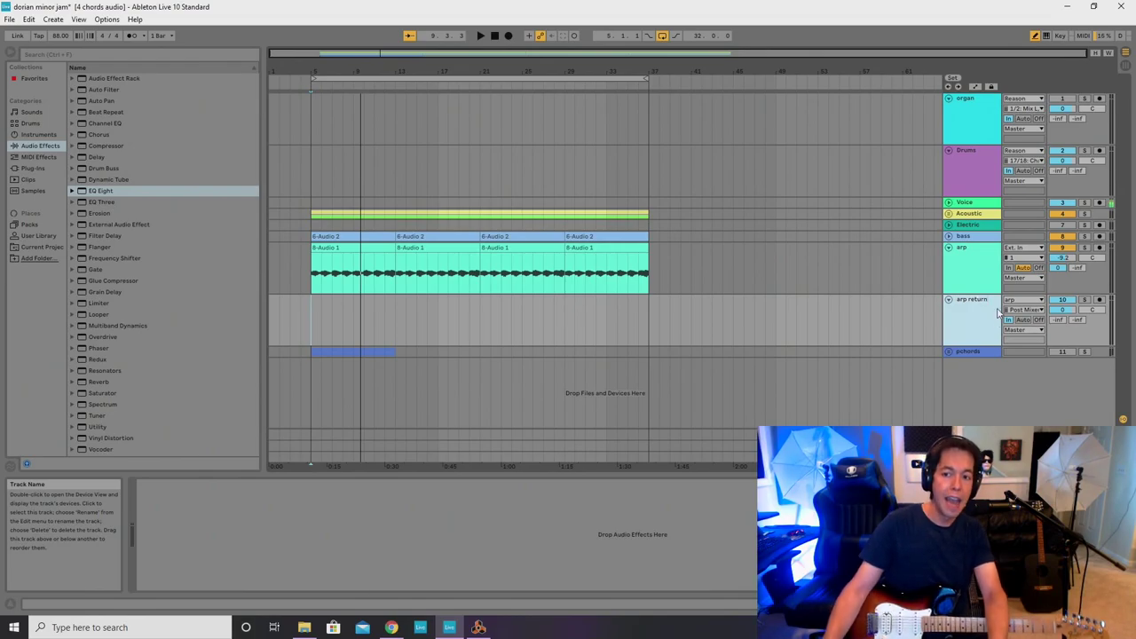
left_click(973, 256)
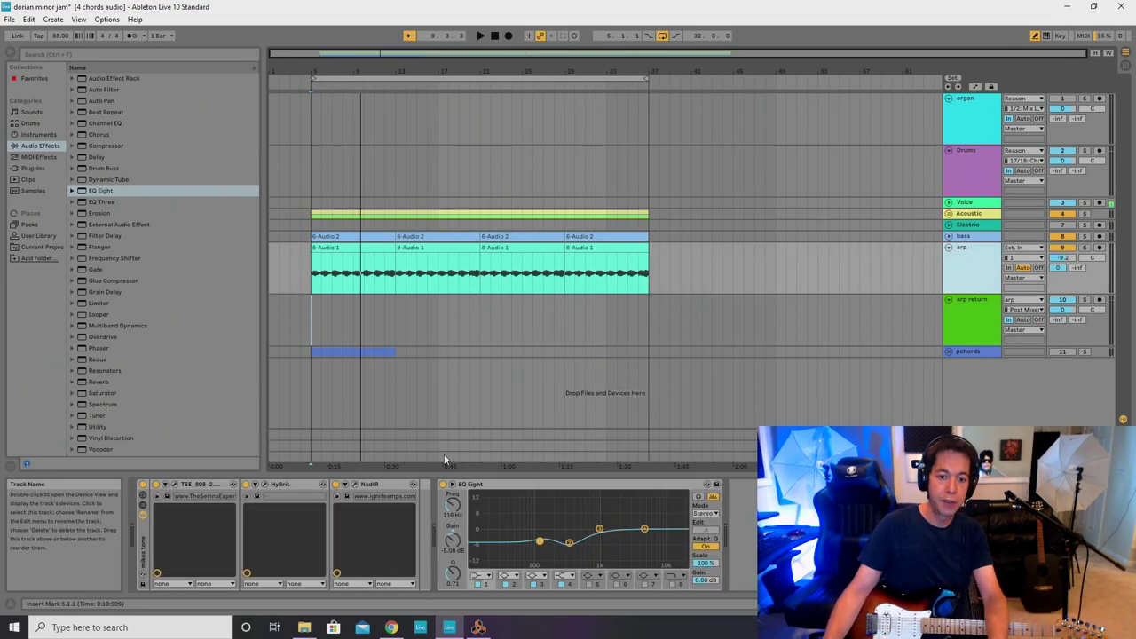
Load Reverb onto the arp return track with dry/wet at 100% and a decay time of about 3.31 s, previewing it briefly.
left_click(994, 318)
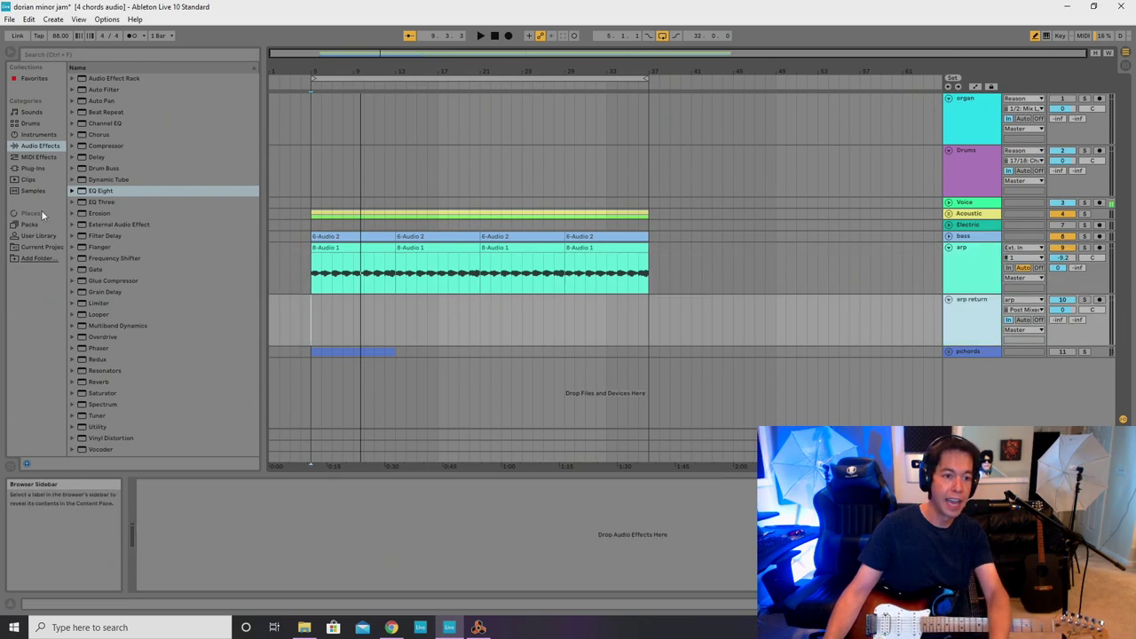
double_click(98, 384)
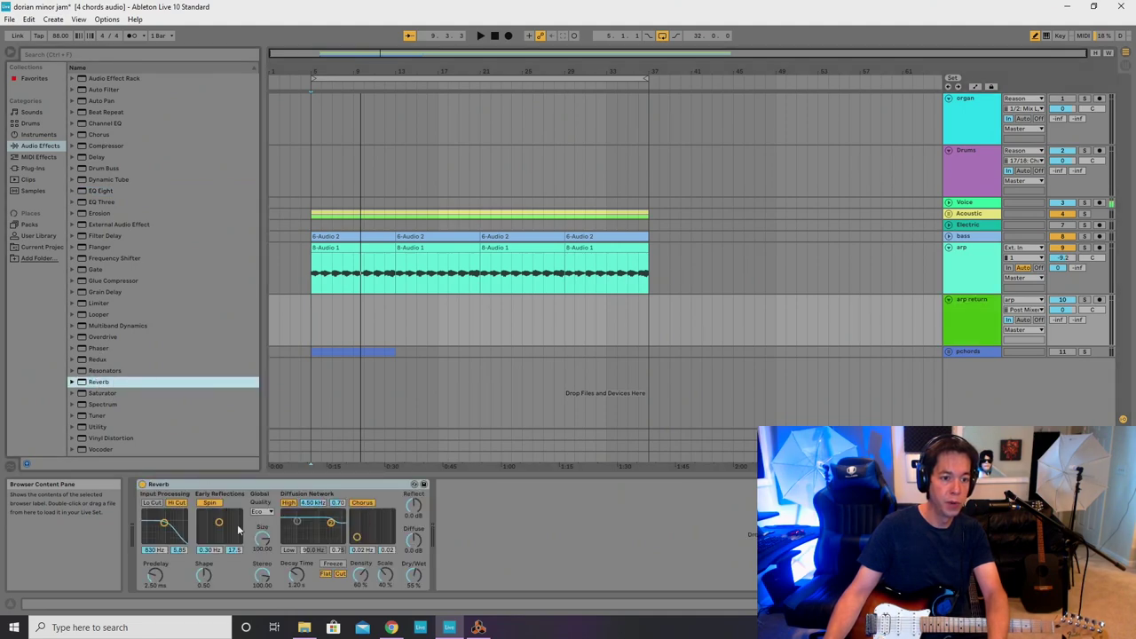
key("space")
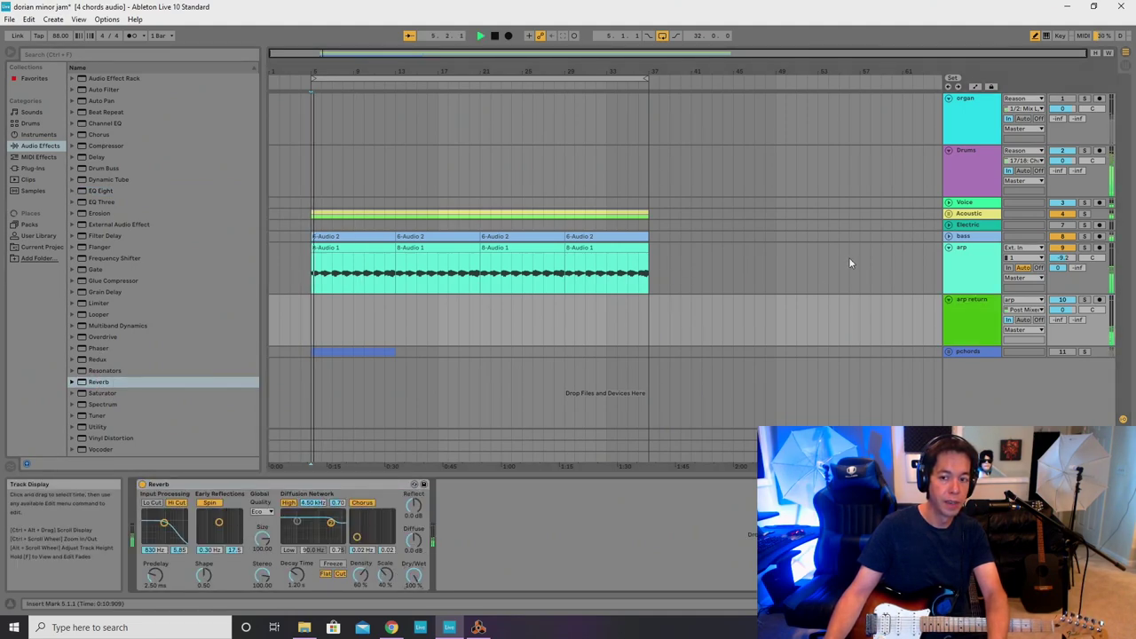
key("space")
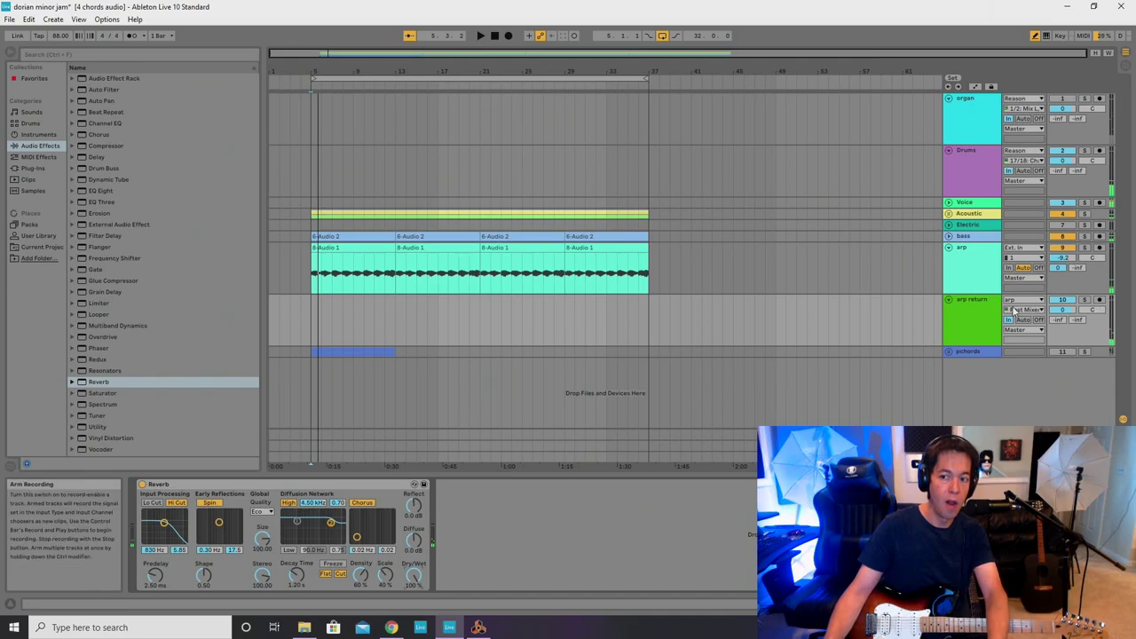
left_click(974, 304)
left_click_drag(295, 580, 295, 542)
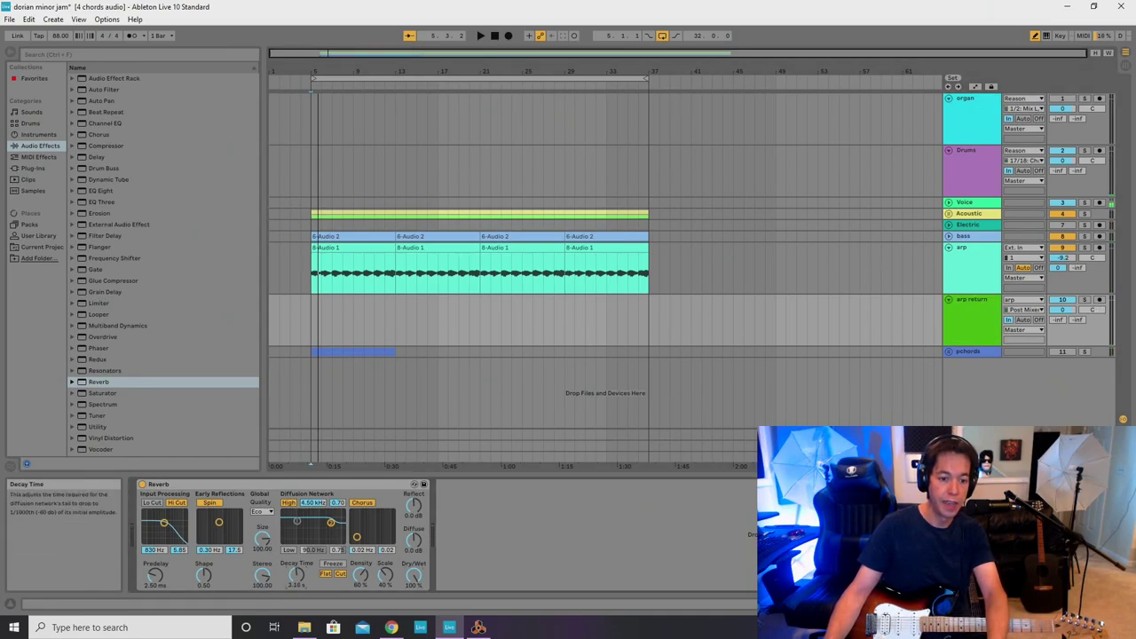
Add Auto Pan after the Reverb, start playback, set its amount to about 68% and increase its LFO rate.
double_click(100, 102)
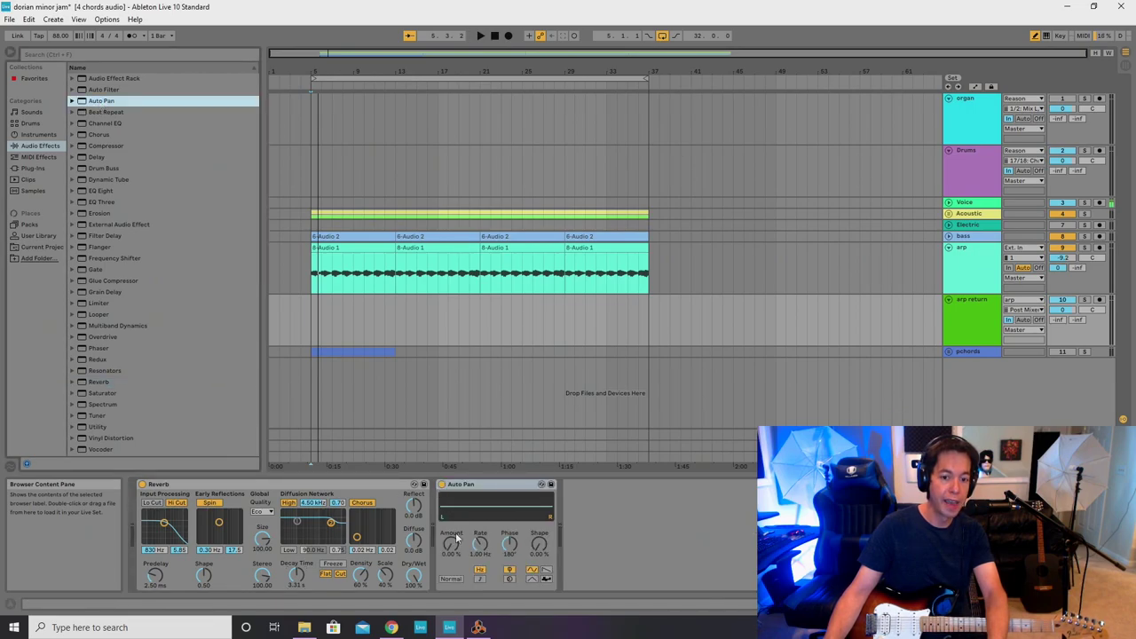
key("space")
left_click_drag(456, 537, 456, 497)
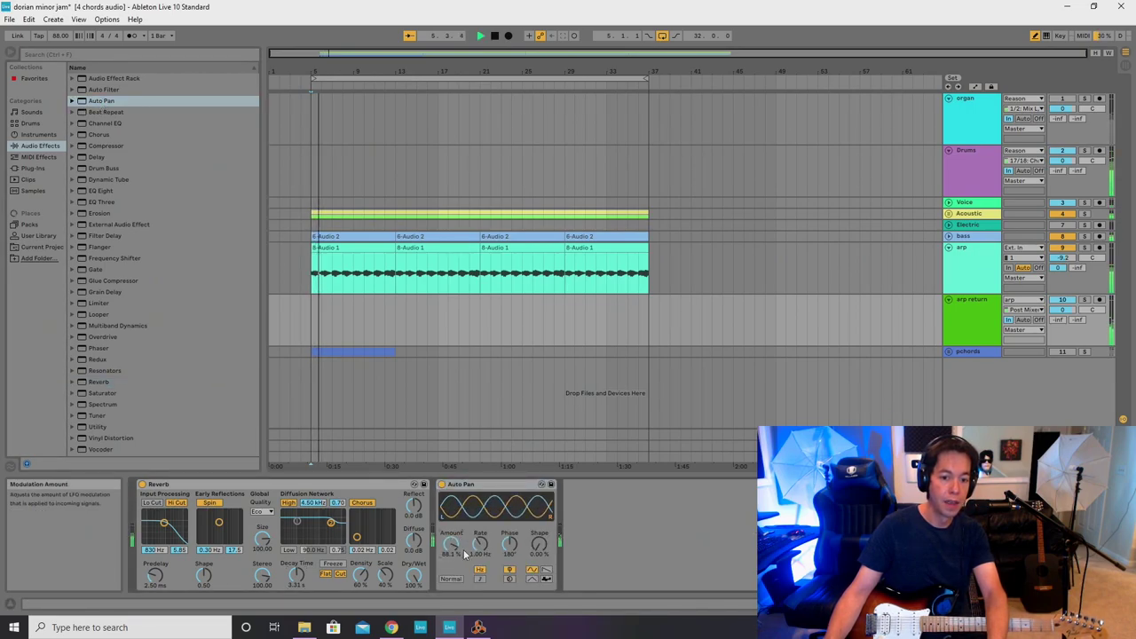
left_click_drag(479, 543, 480, 515)
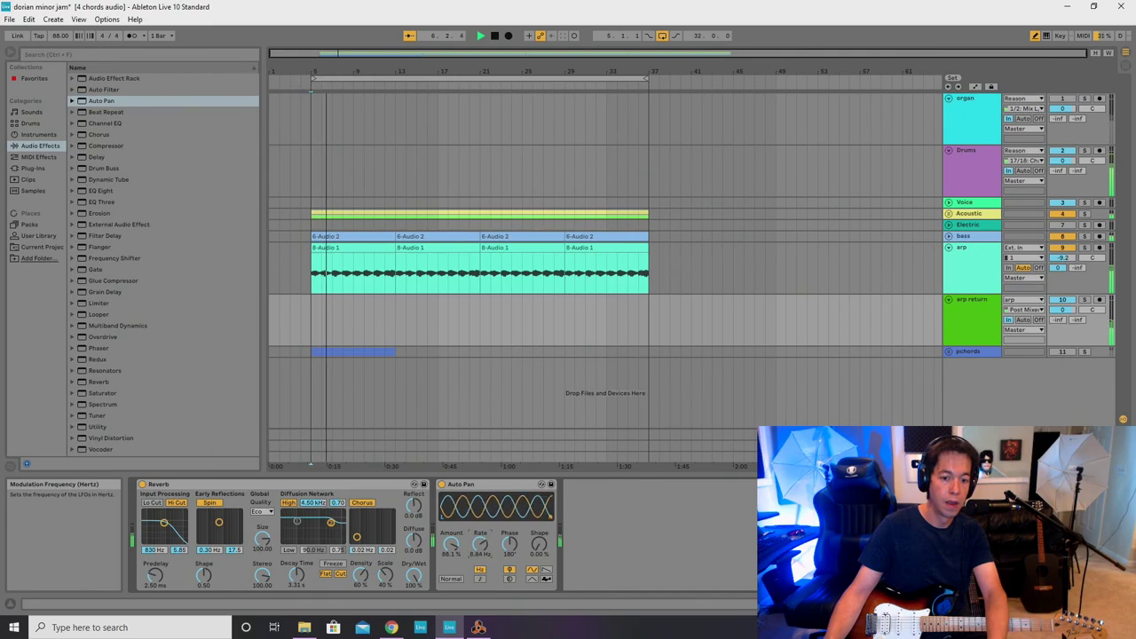
Add Utility with about 13.9 dB of gain, and adjust Auto Pan to a 7.99 Hz rate and 61.9% amount.
double_click(86, 429)
key("space")
left_click_drag(477, 549, 477, 533)
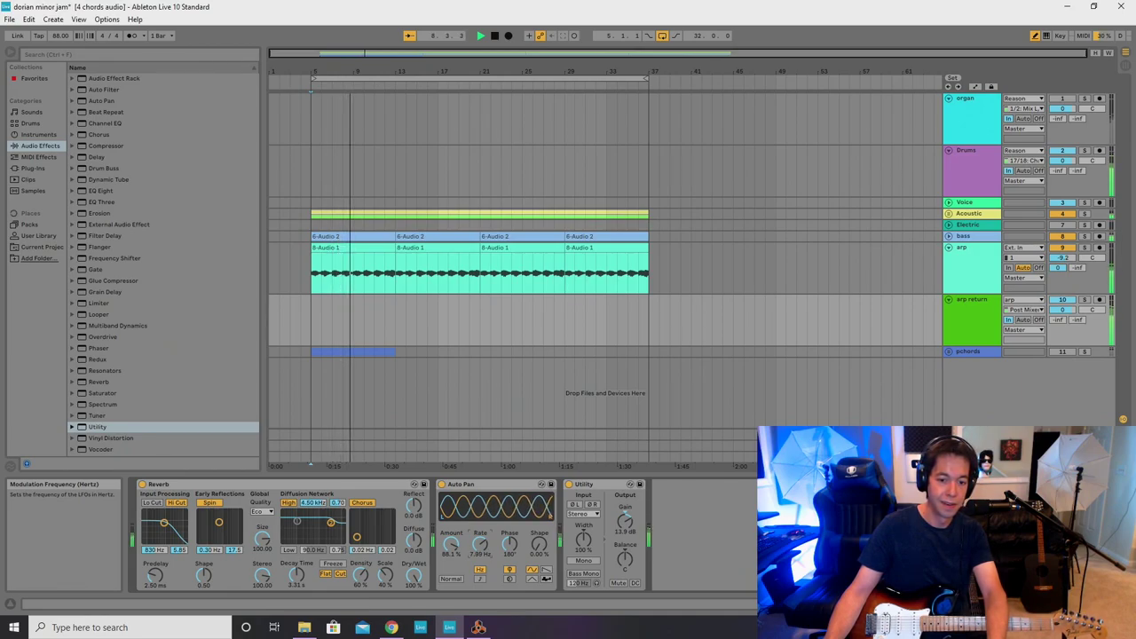
left_click_drag(453, 545, 453, 566)
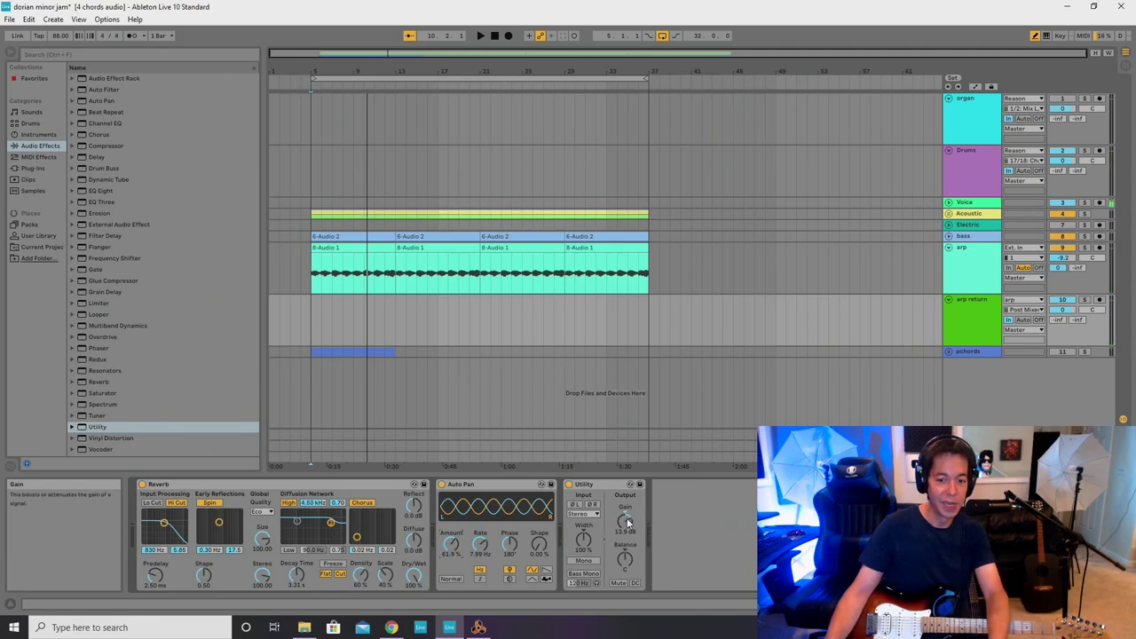
Set Auto Pan's phase to about 81° and the Utility gain to about 2 dB during playback, and stop.
key("space")
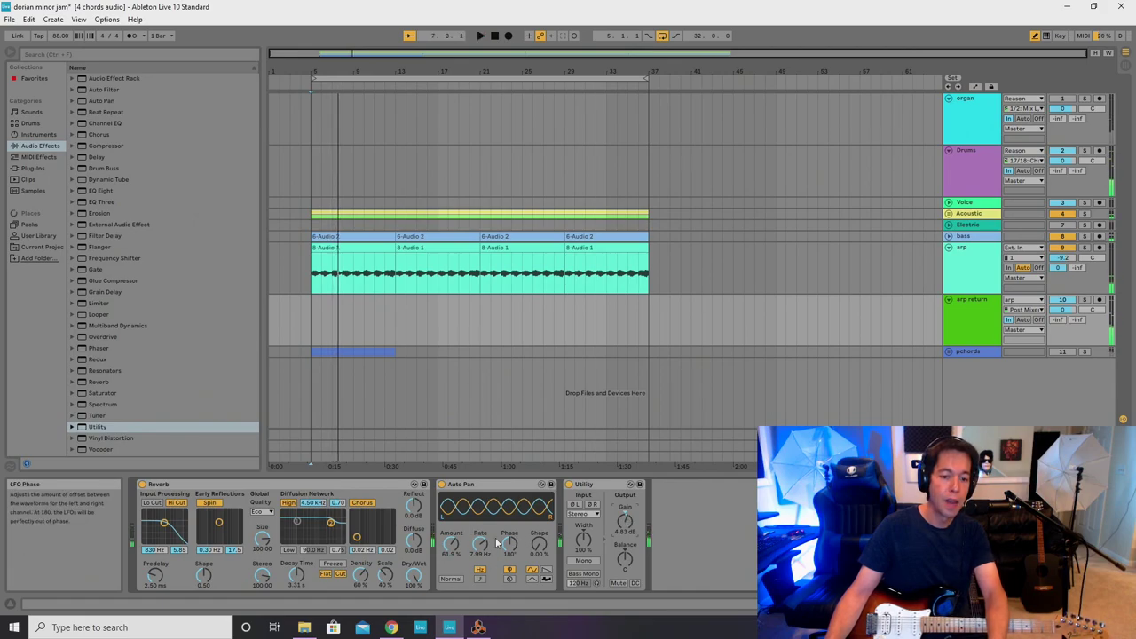
left_click_drag(510, 544, 510, 590)
key("space")
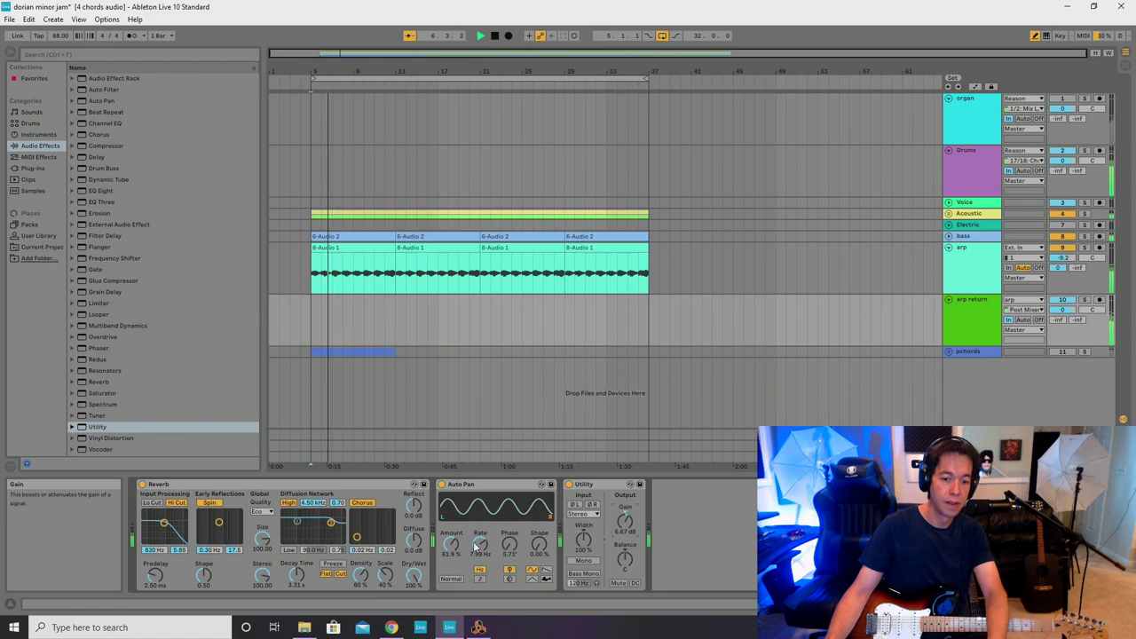
left_click_drag(509, 544, 509, 524)
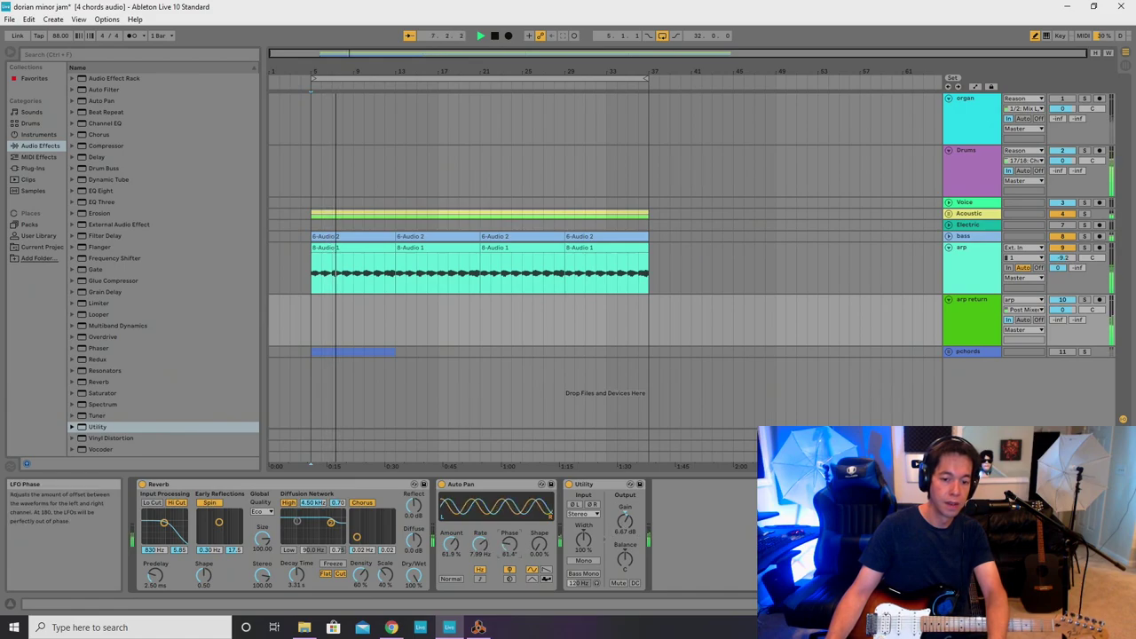
left_click_drag(625, 522, 625, 545)
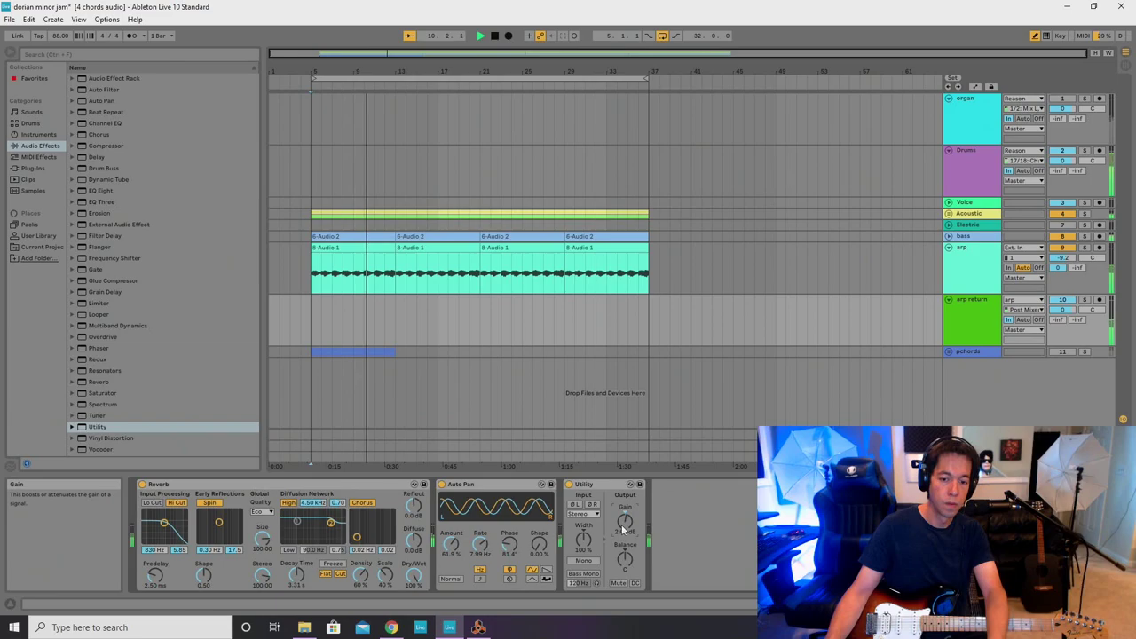
key("space")
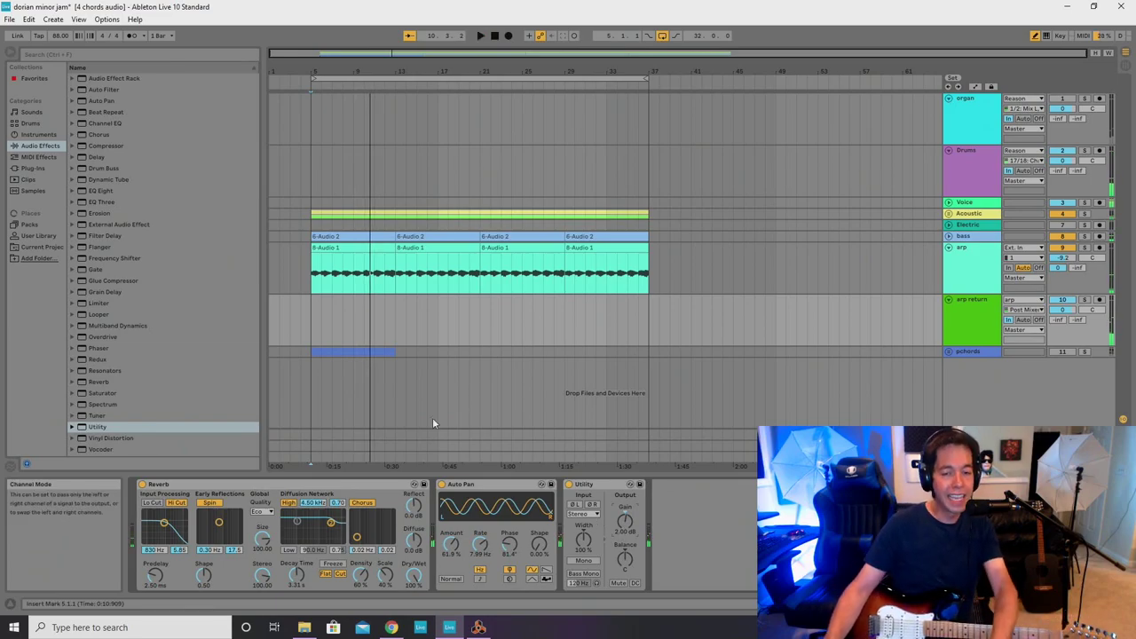
Fold and group the arp and arp return tracks, rename the group Arpeggio, and collapse it.
left_click(949, 249)
left_click(949, 258)
left_click(973, 248)
left_click(972, 259, "shift")
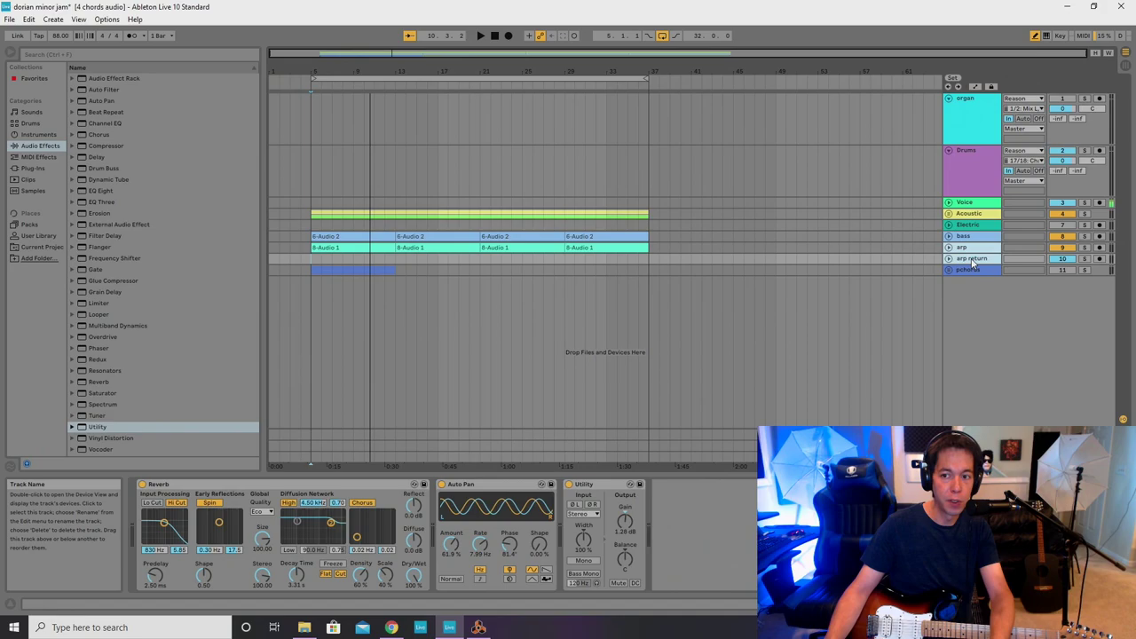
right_click(972, 259)
left_click(1000, 347)
right_click(965, 249)
left_click(993, 295)
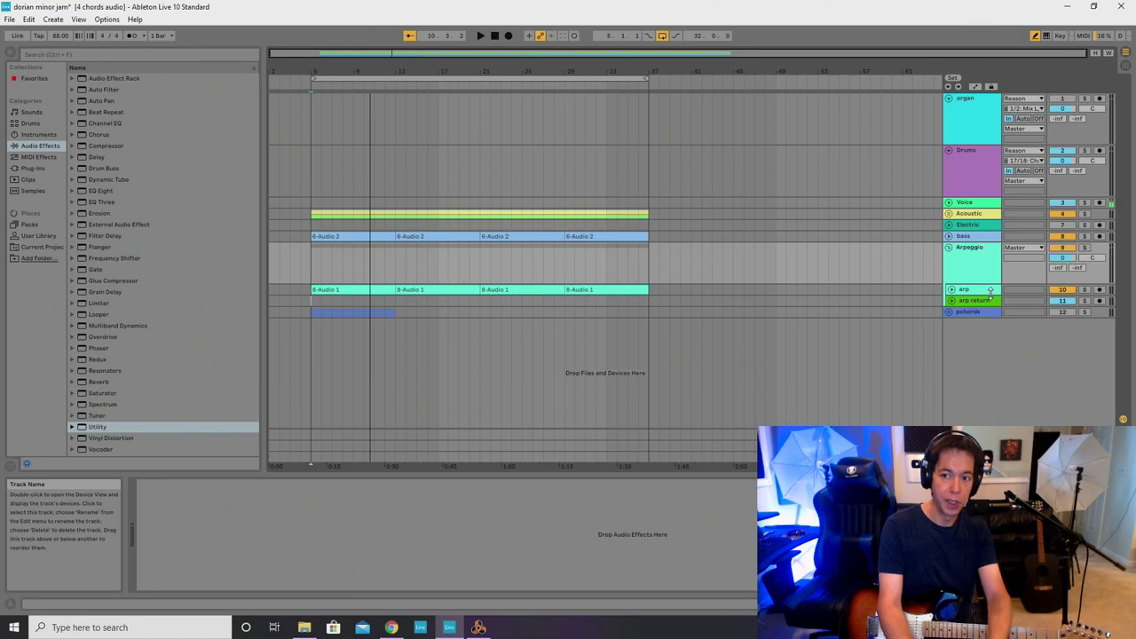
left_click(949, 247)
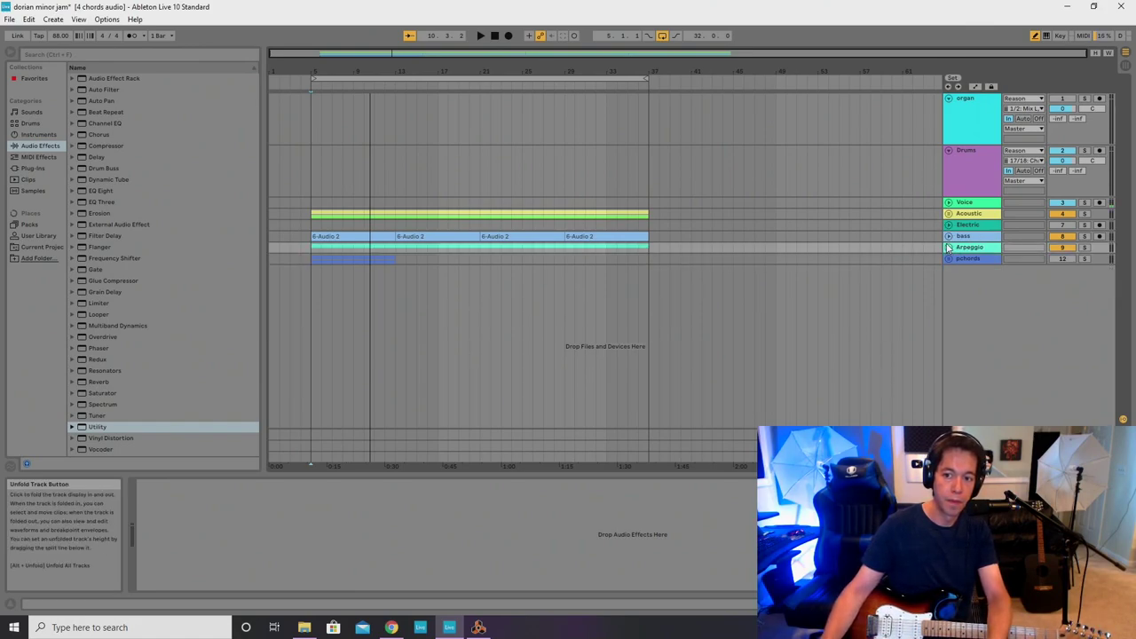
Fold the Drums track, activate the organ track, and play the arrangement from the beginning of the clips.
left_click(311, 210)
key("space")
left_click(949, 151)
key("space")
left_click(1063, 98)
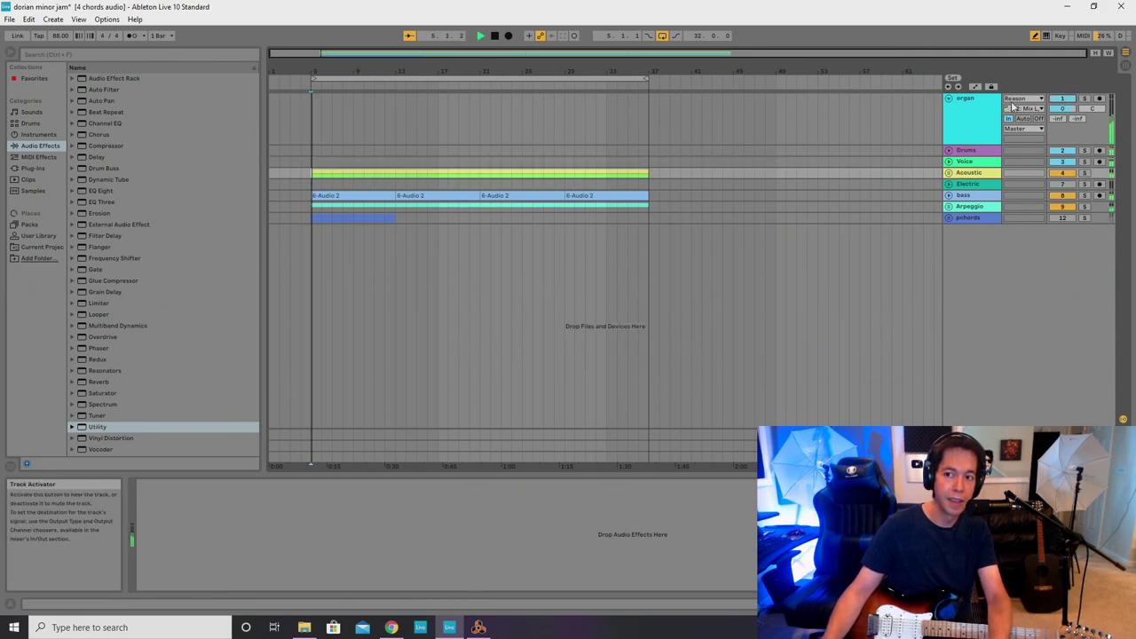
key("space")
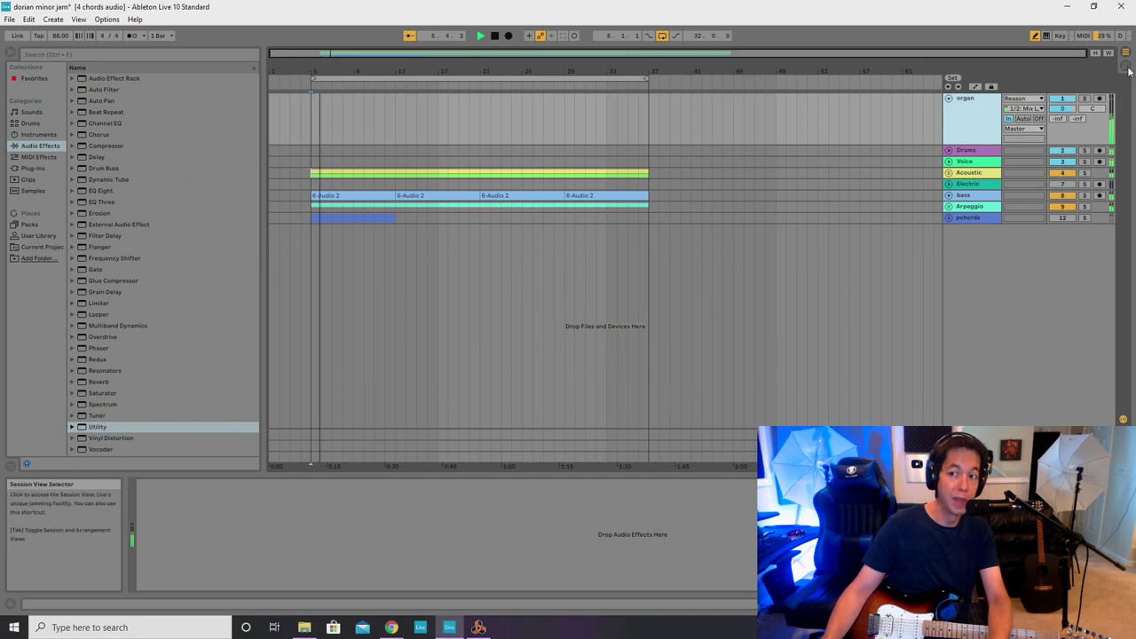
Set the organ track's volume to about -2.4 dB in Session View and return to Arrangement View.
left_click(1124, 54)
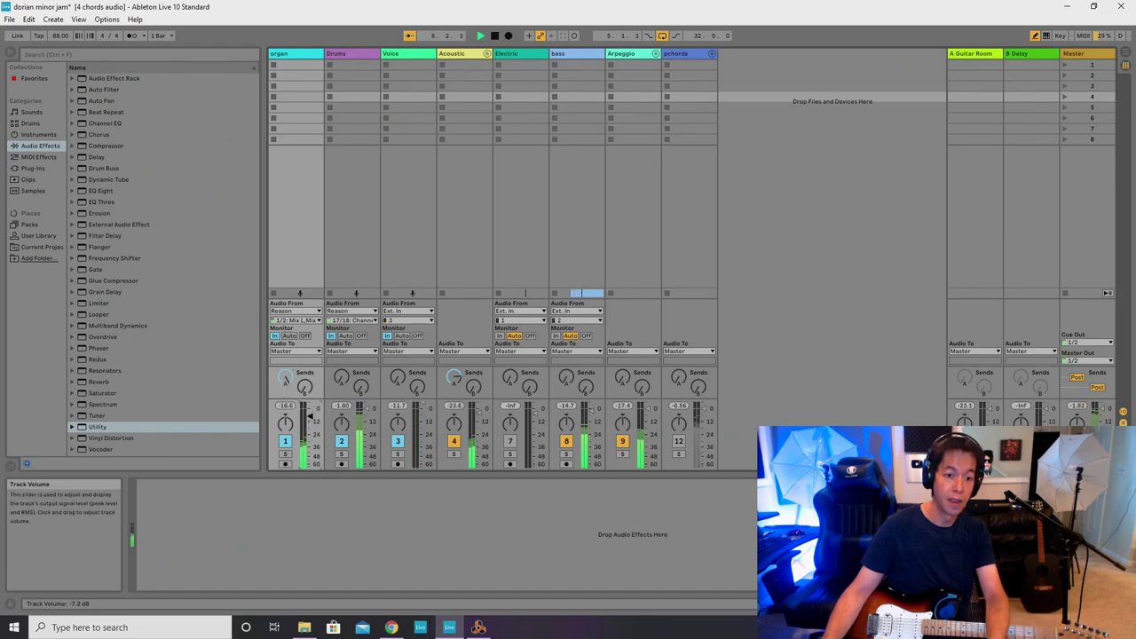
left_click_drag(310, 415, 309, 411)
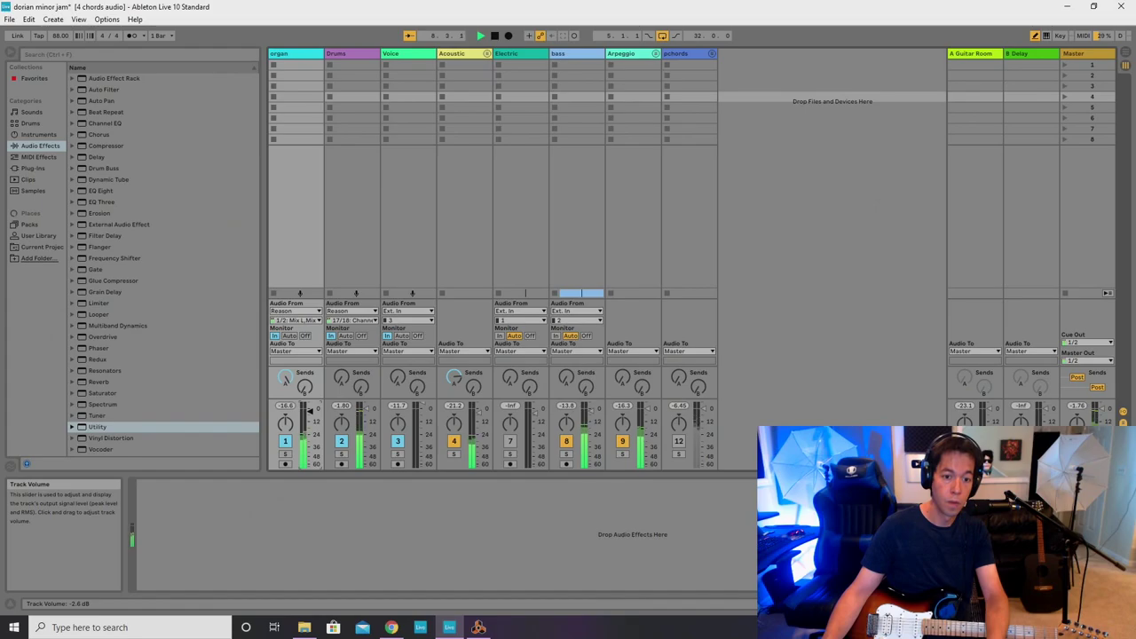
left_click(1126, 55)
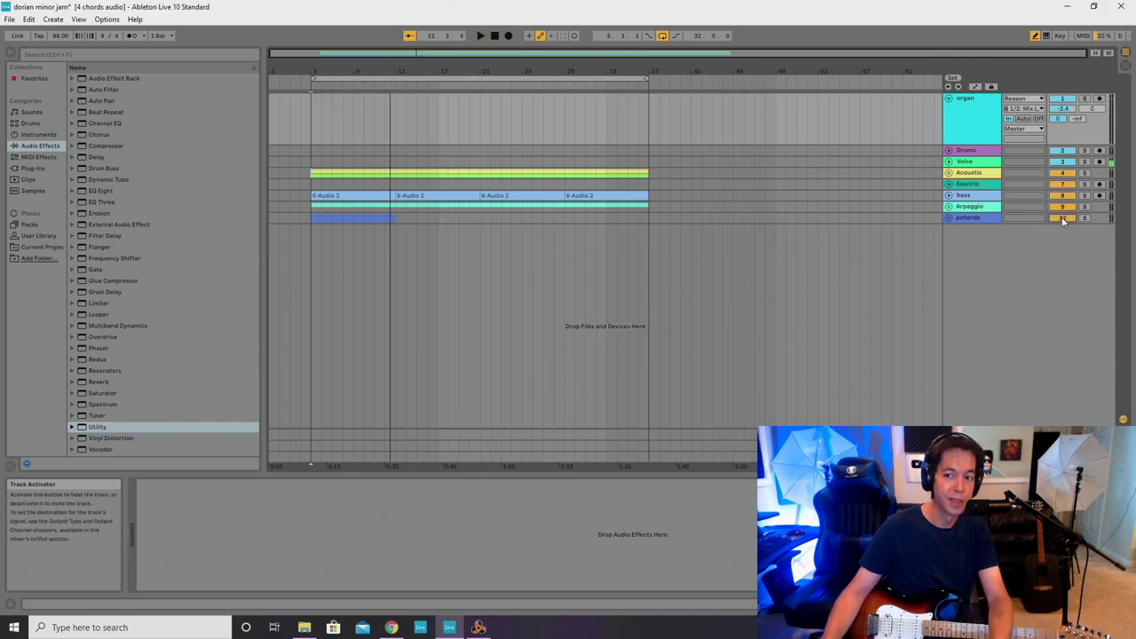
Lower the pchords group's volume to about -9.1 dB in Session View and play the mix.
left_click(1125, 66)
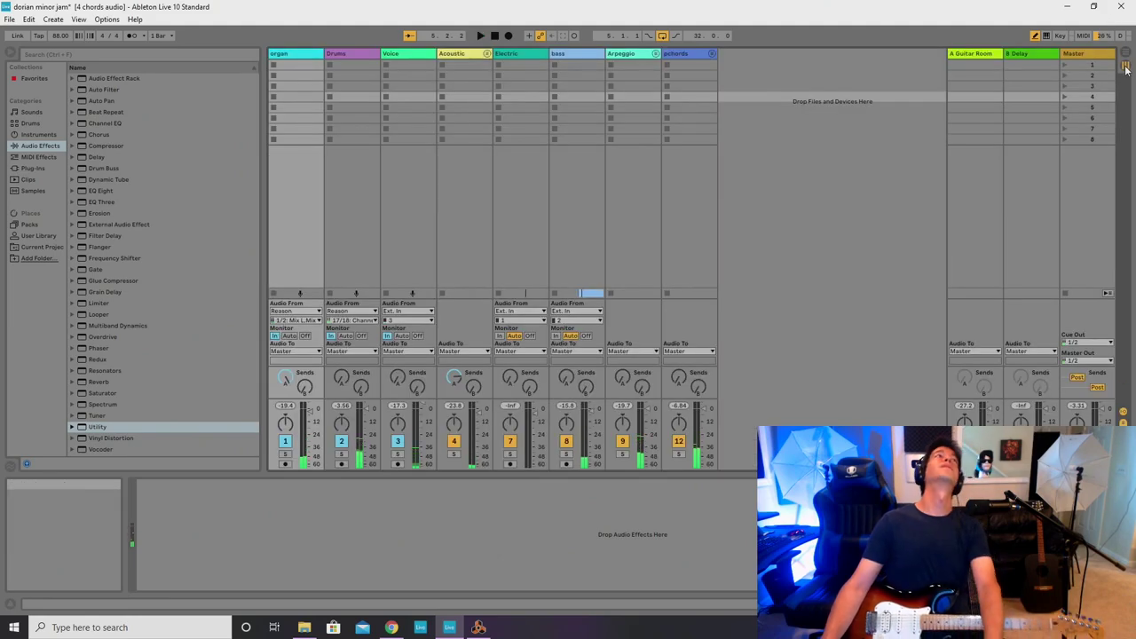
left_click(685, 56)
mouse_move(708, 420)
left_mouse_down()
mouse_move(703, 409)
mouse_move(703, 426)
left_mouse_up()
key("space")
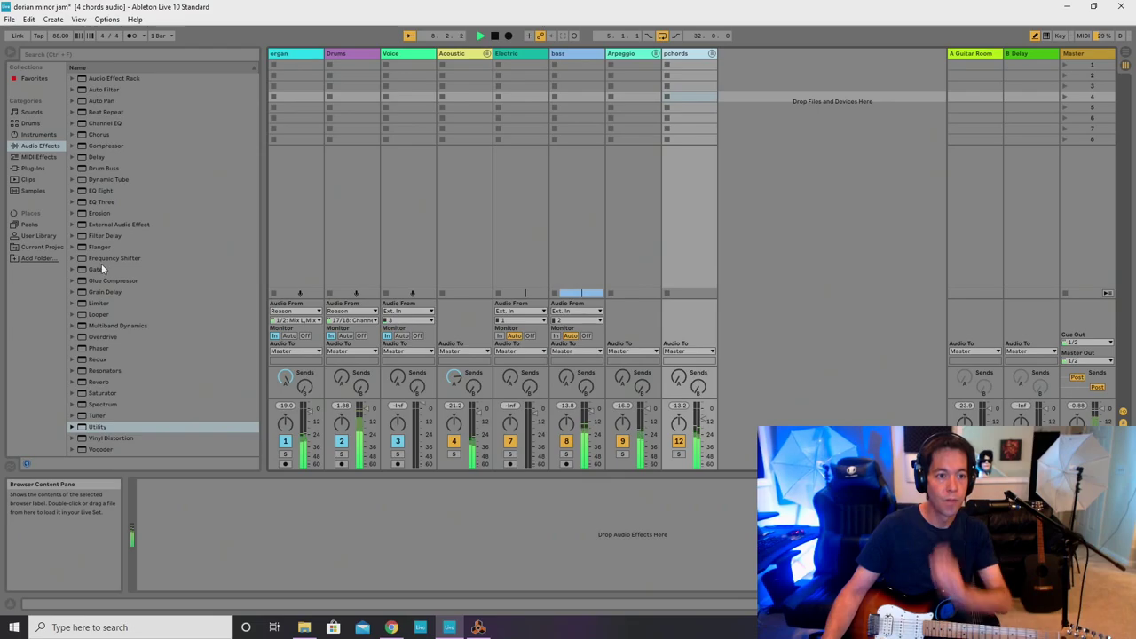
Expand the pchords group and examine the TSE 808 overdrive settings on pchord l and pchord r.
left_click(711, 56)
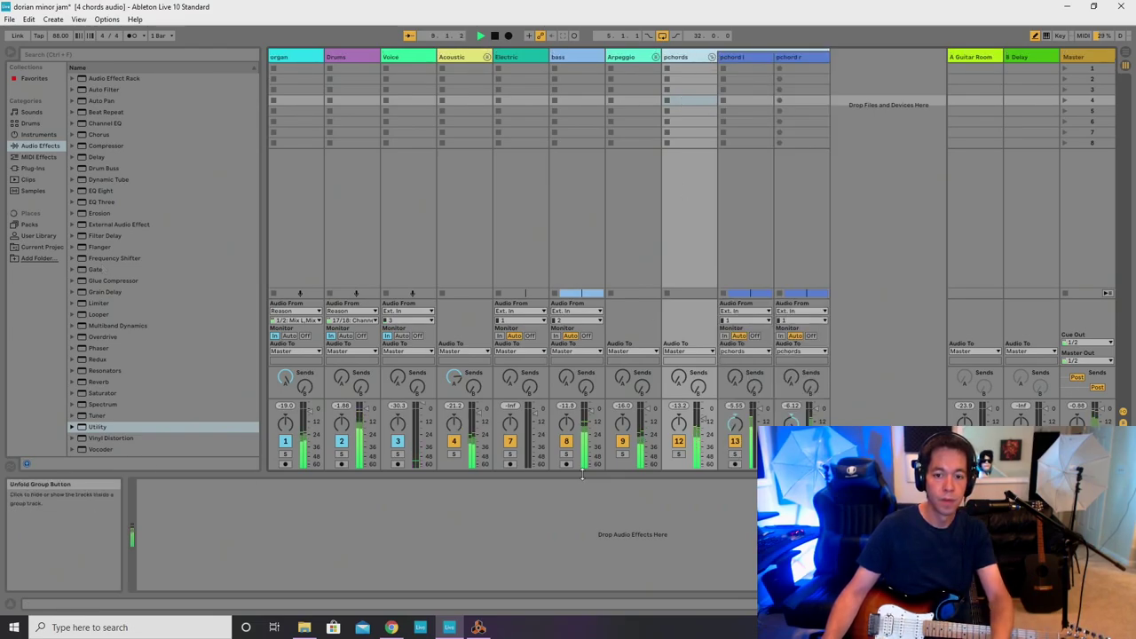
left_click(742, 60)
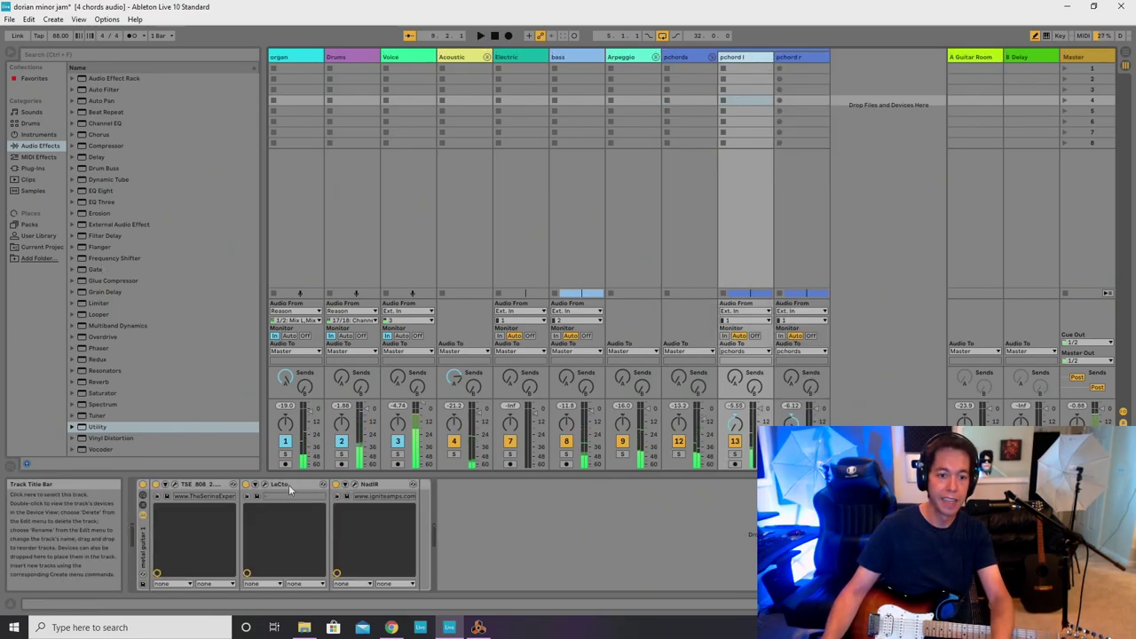
left_click(174, 486)
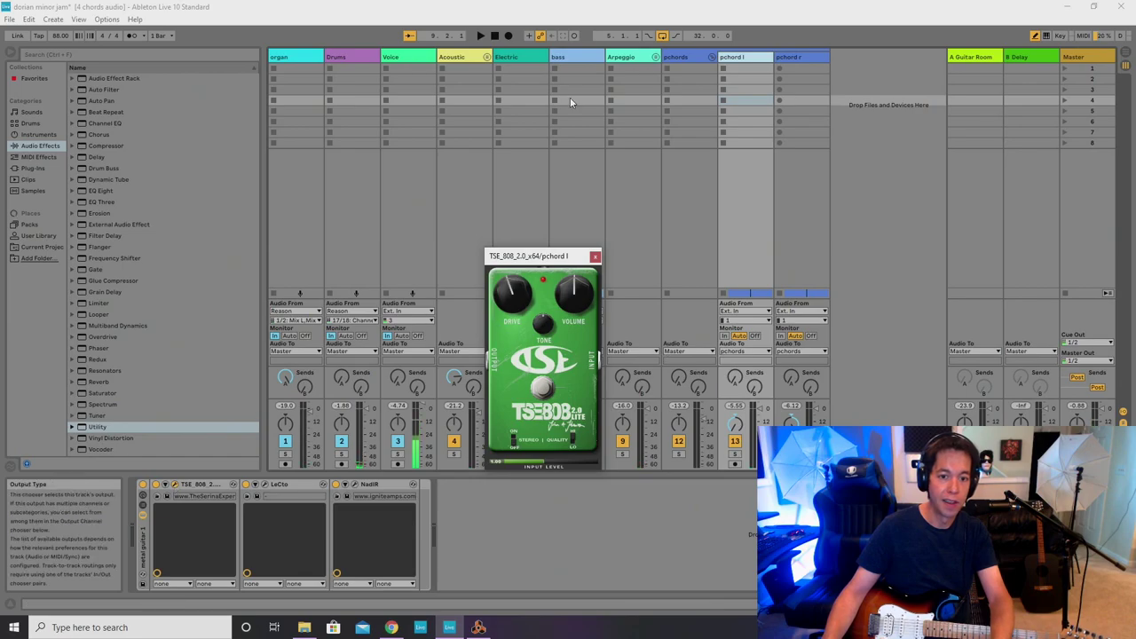
left_click(795, 56)
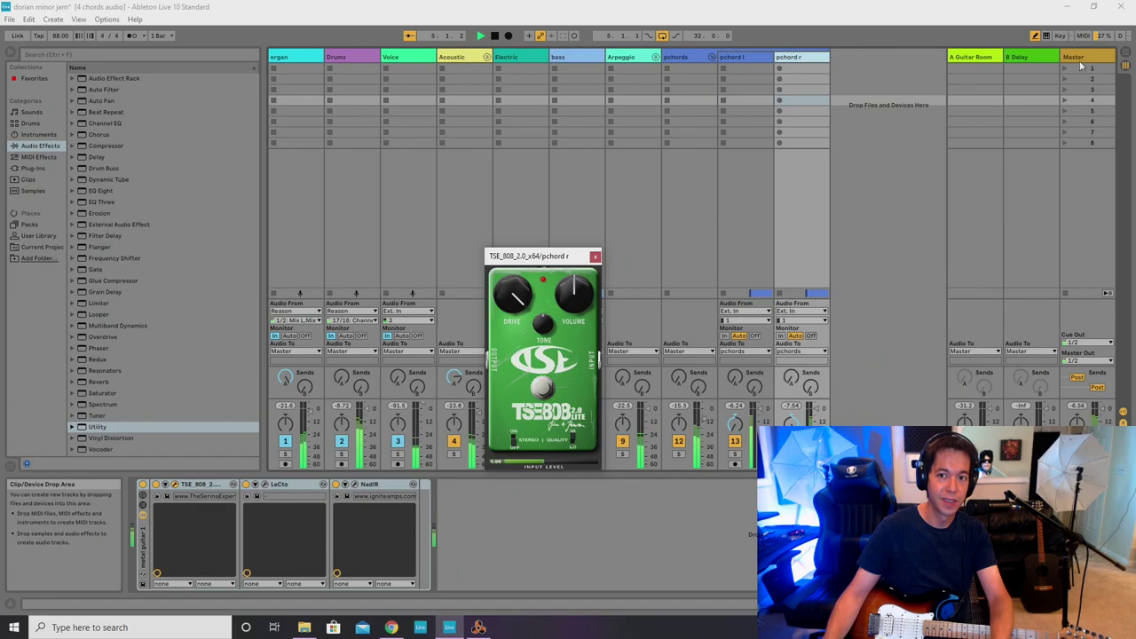
Set the pchords group's send to A Guitar Room to 0.0 dB in Session View and select the group.
left_click(1125, 55)
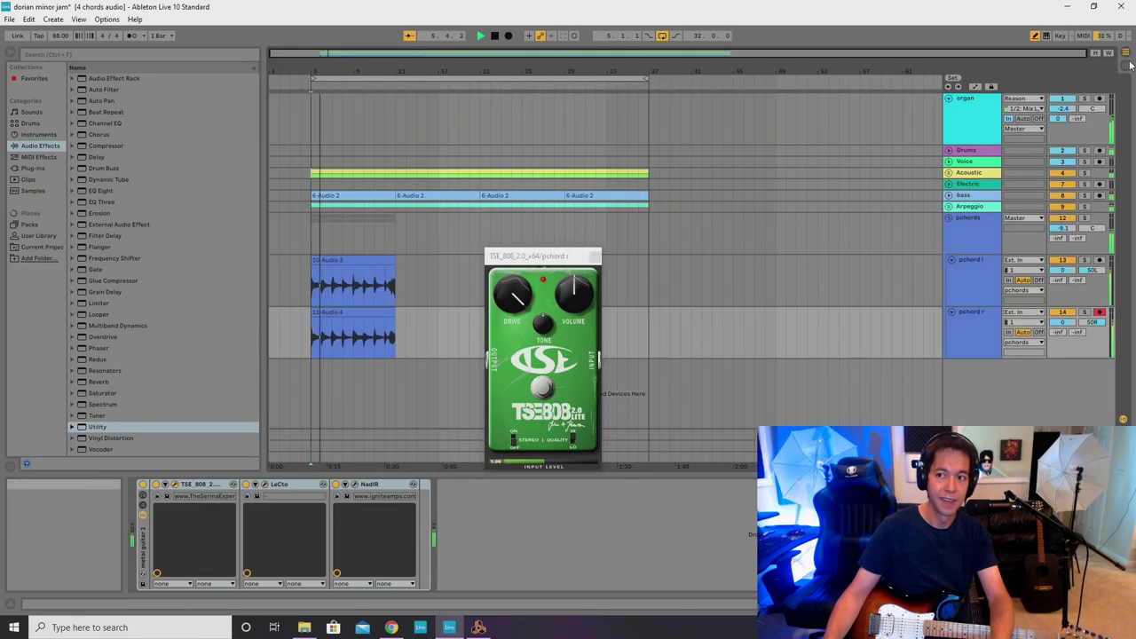
left_click(1125, 65)
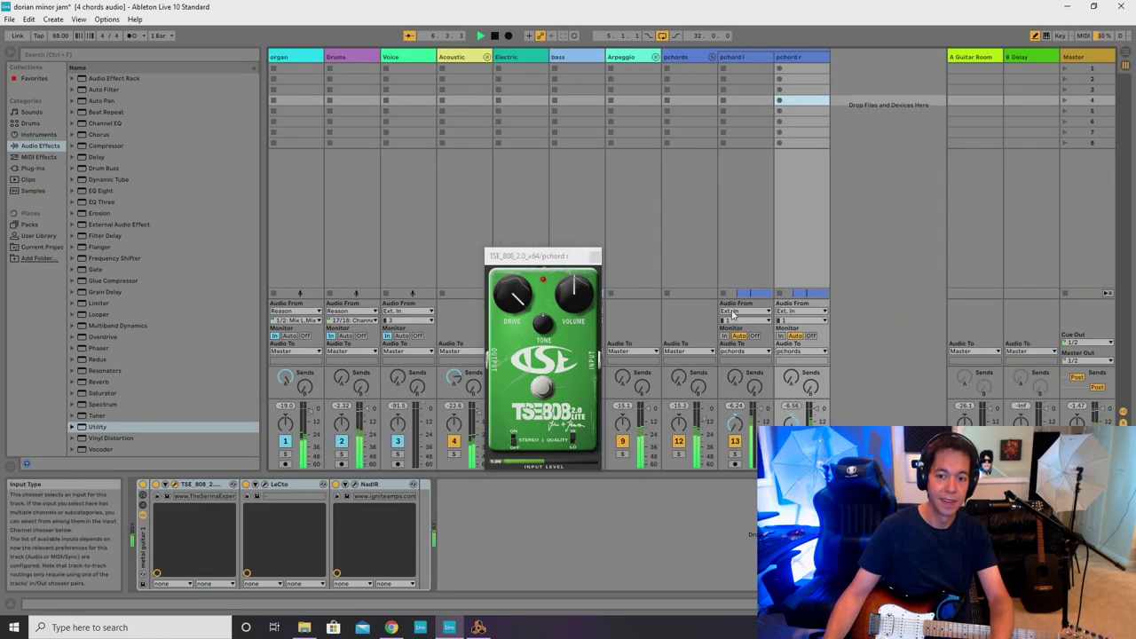
left_click(678, 380)
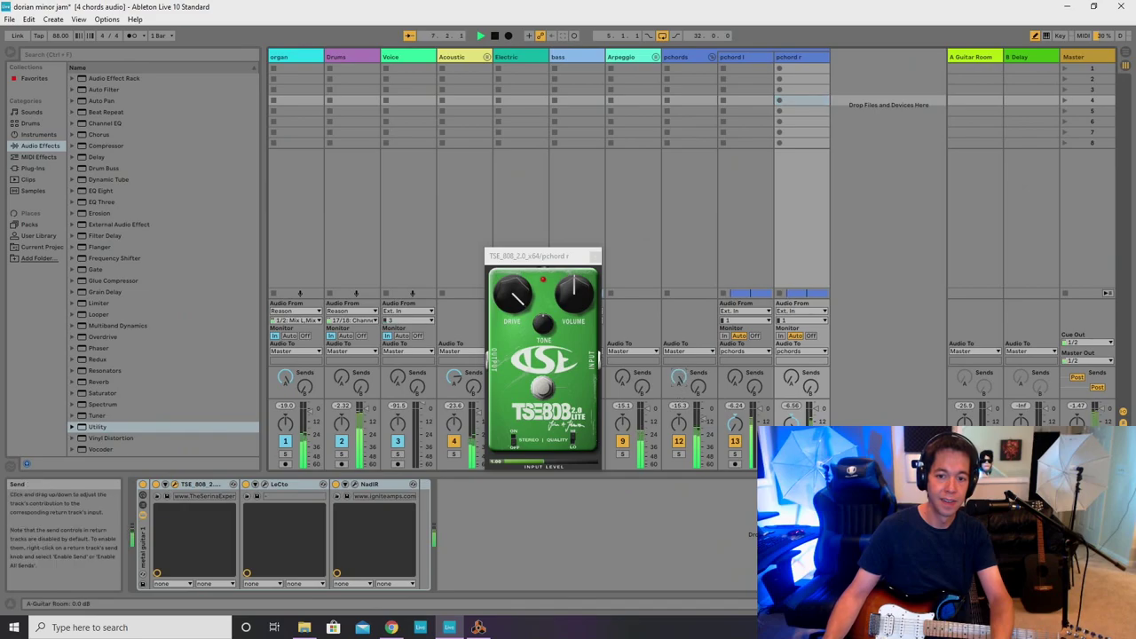
left_click(693, 57)
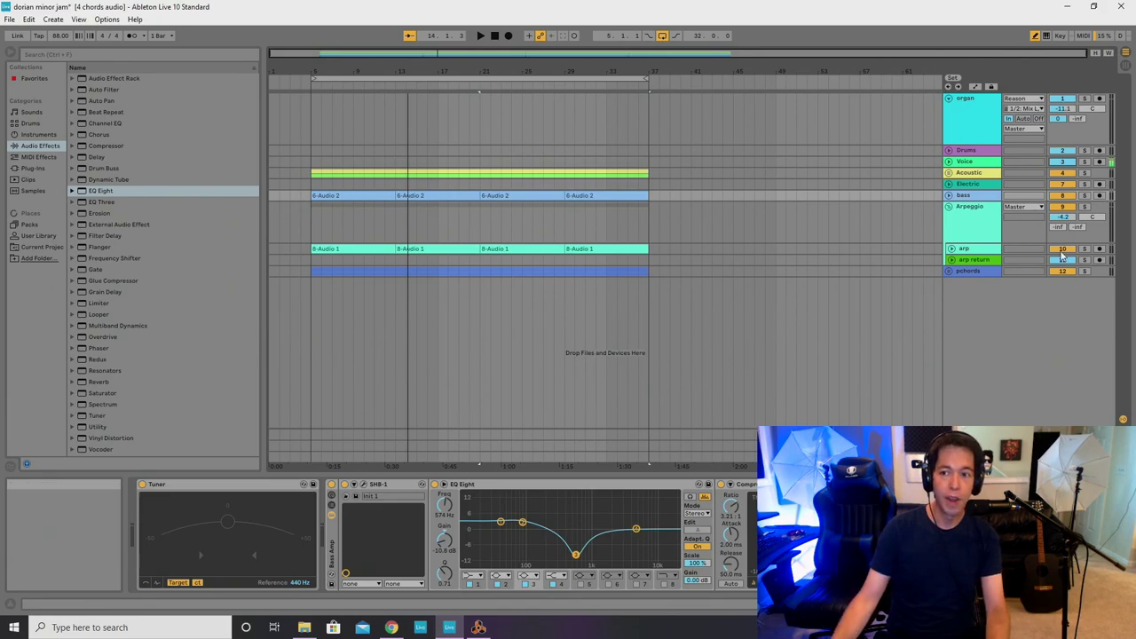
Examine the EQ Eight curves on the organ track and the Drums track.
left_click(973, 114)
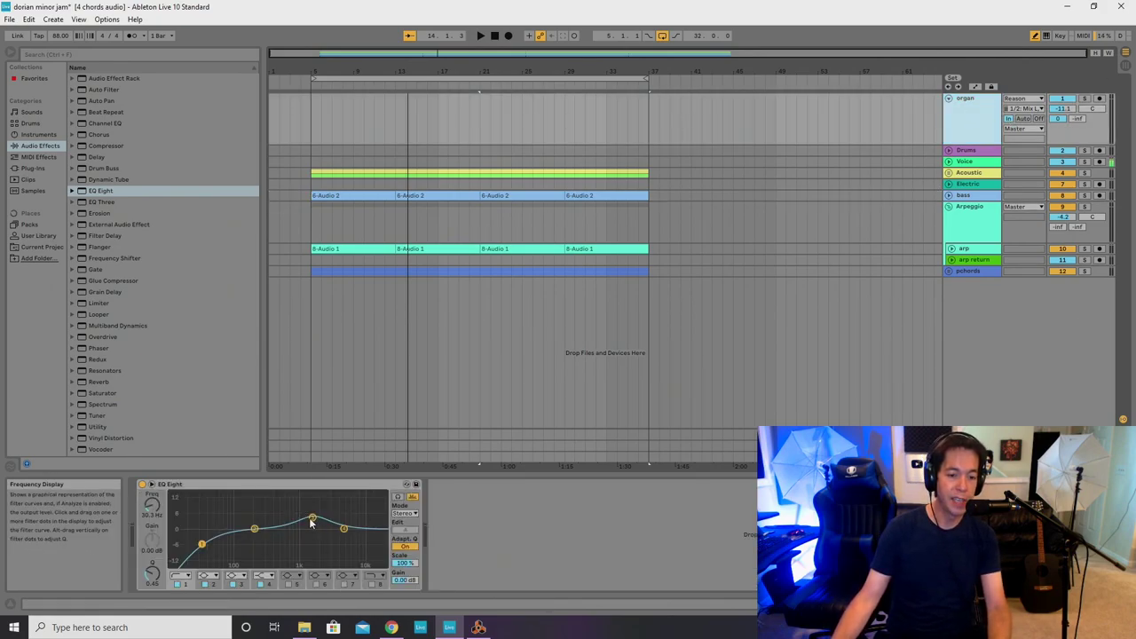
left_click(969, 150)
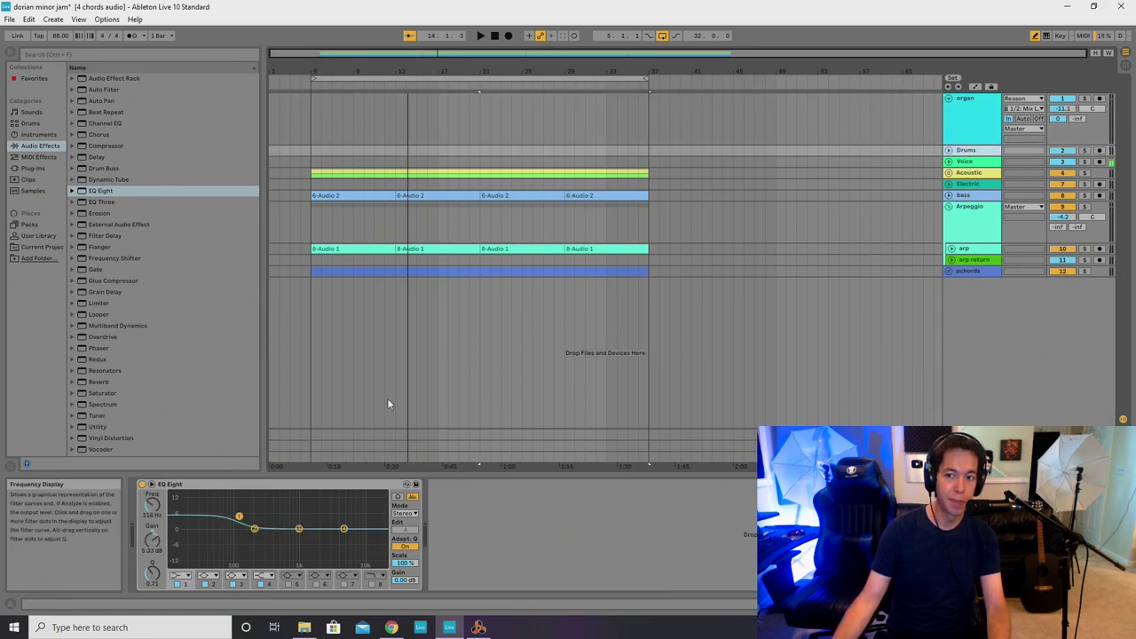
Examine the device chains on the Acoustic, Electric, bass, Arpeggio, arp, arp return and pchords tracks.
left_click(985, 174)
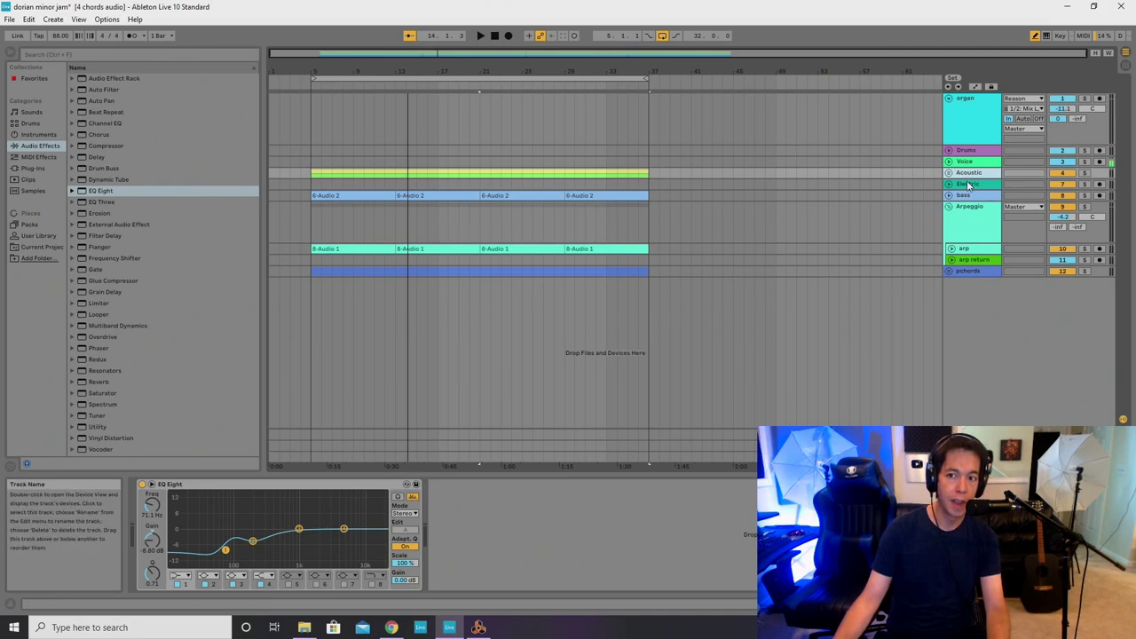
left_click(968, 183)
left_click(971, 174)
left_click(973, 183)
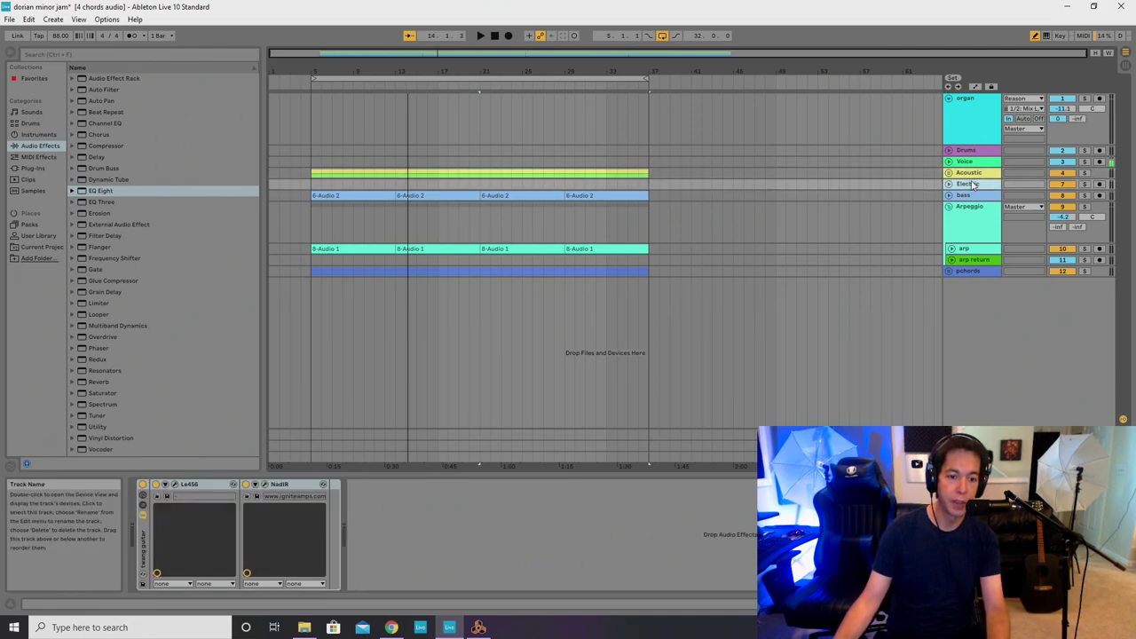
left_click(968, 196)
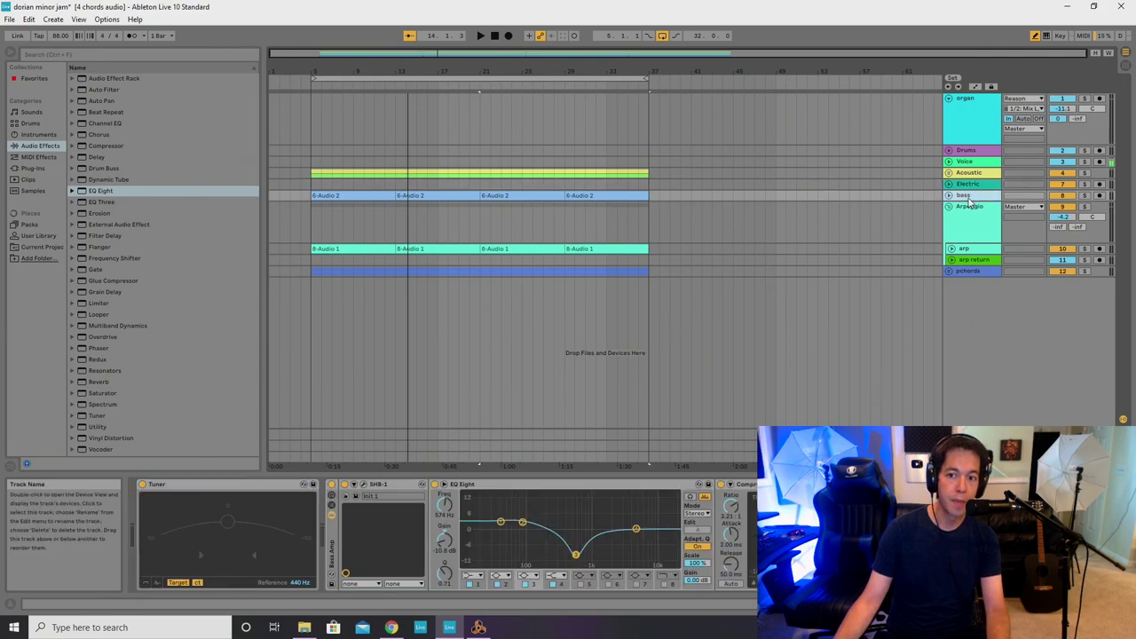
left_click(970, 222)
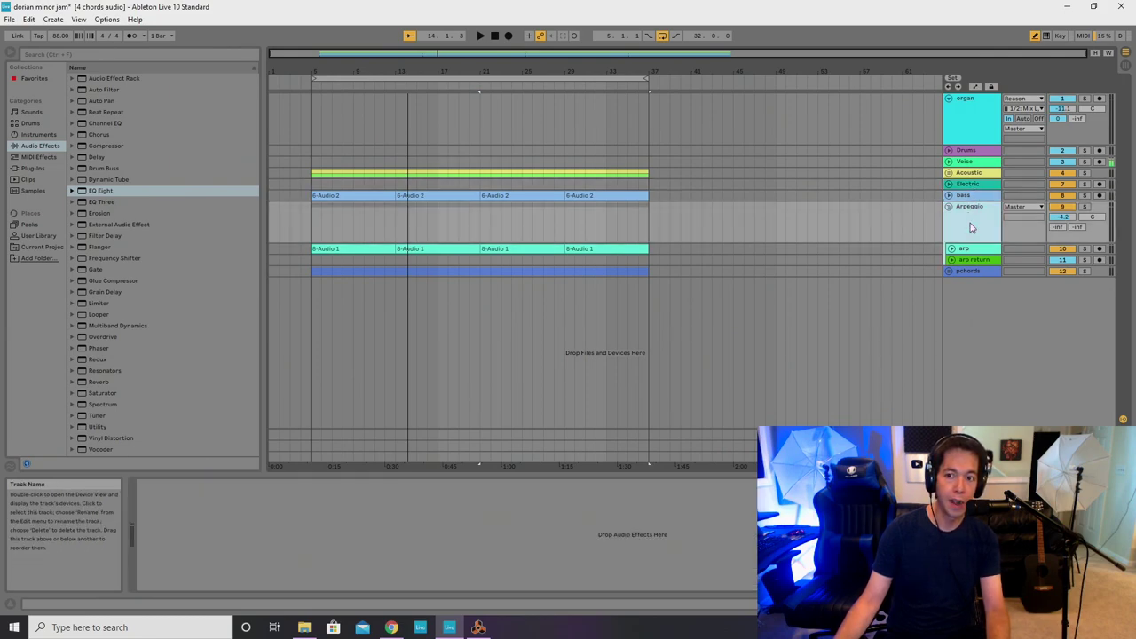
left_click(968, 250)
left_click(973, 261)
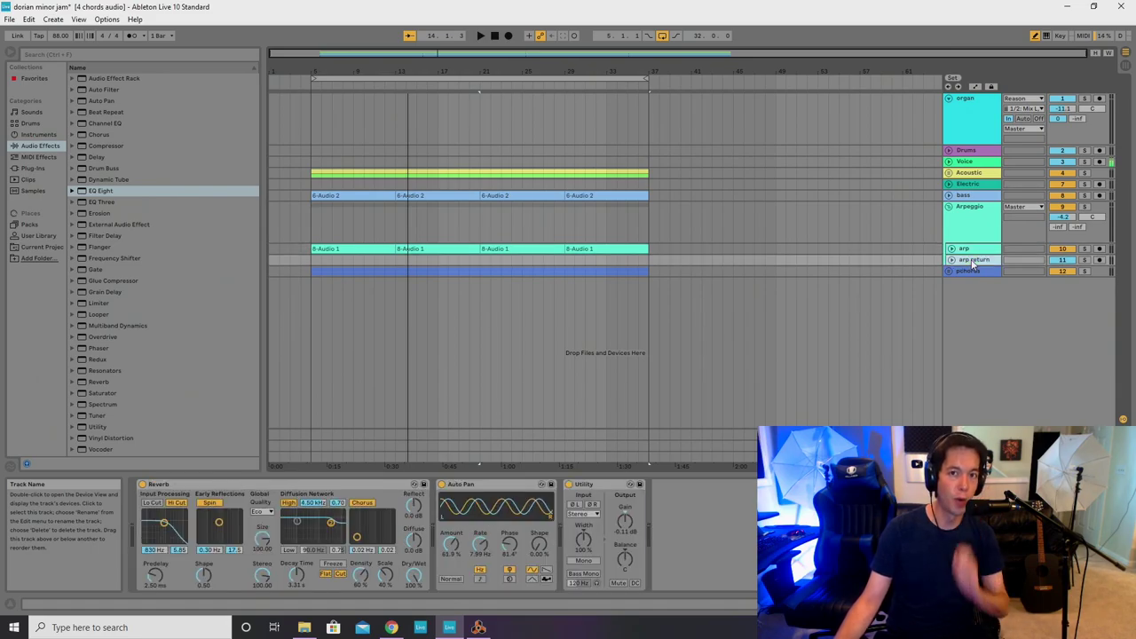
left_click(973, 271)
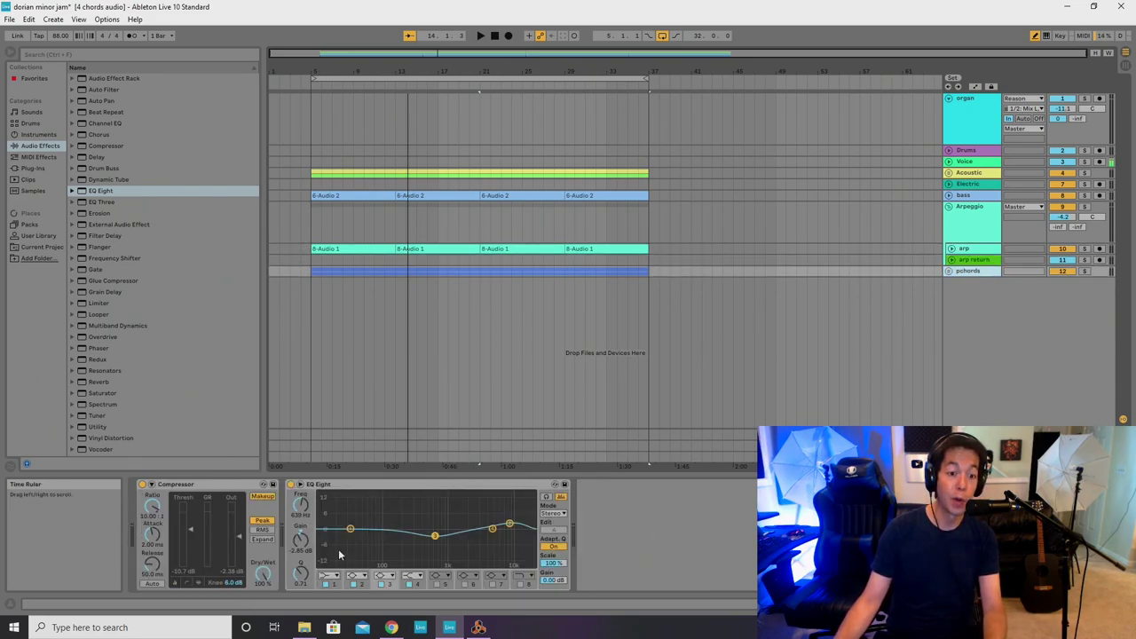
left_click(1126, 67)
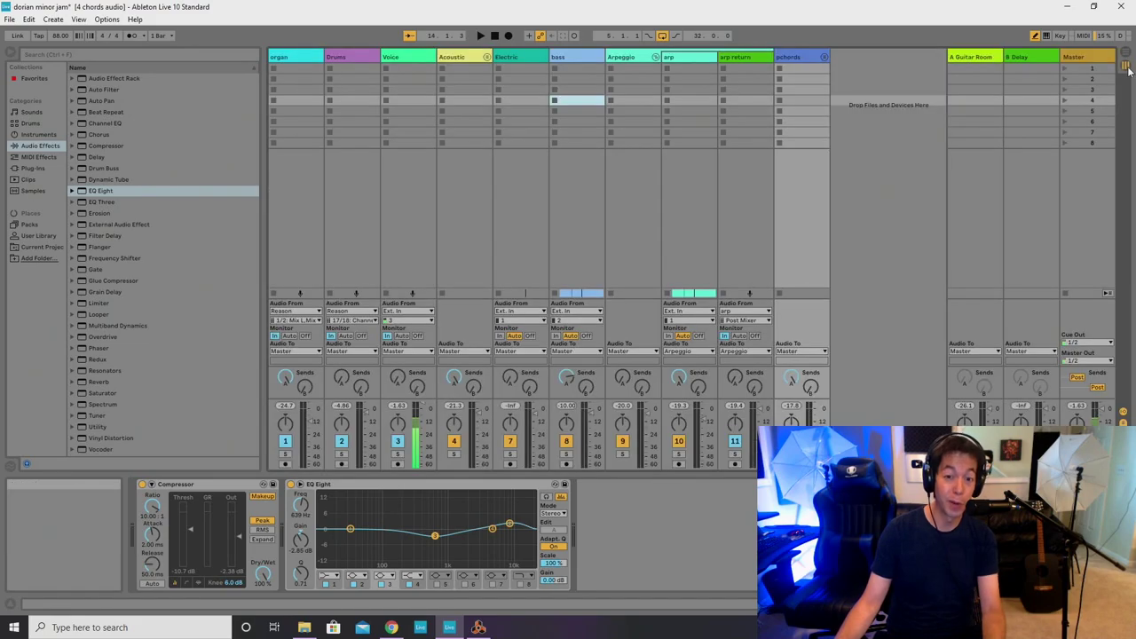
left_click(1126, 53)
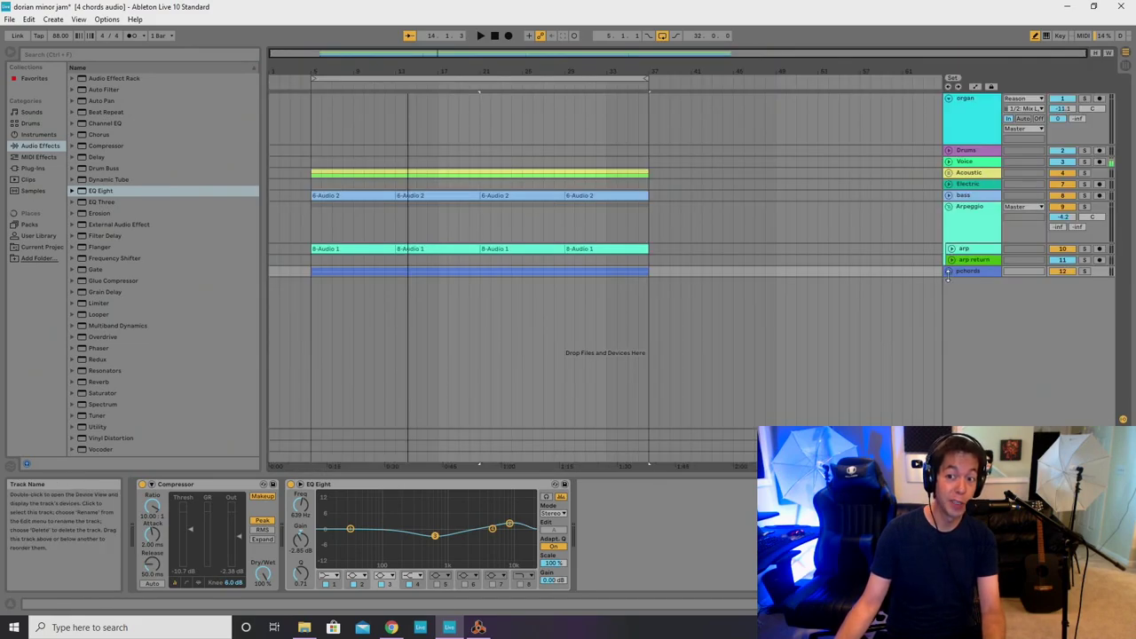
Expand the pchords group and examine the LeCto amp settings on pchord l.
left_click(948, 270)
left_click(966, 314)
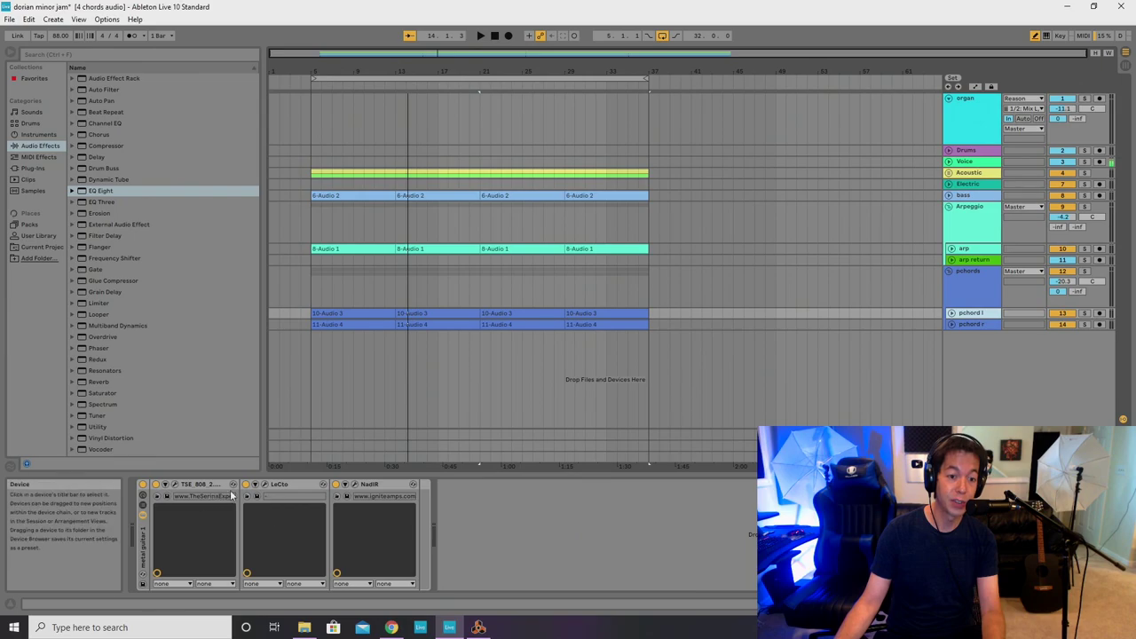
left_click(269, 484)
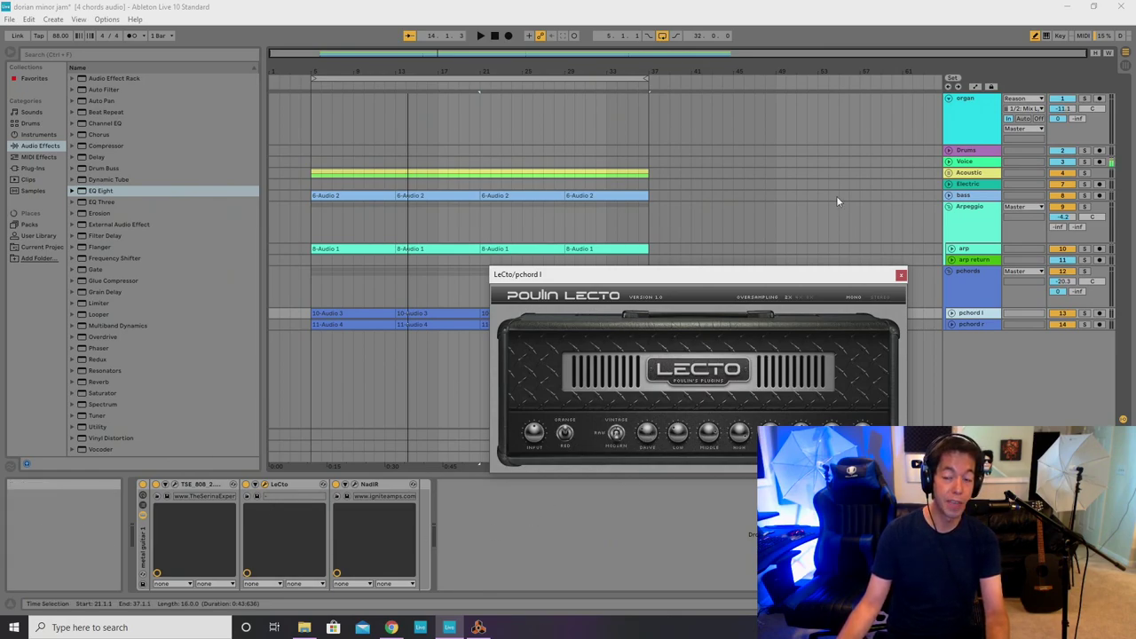
left_click(901, 274)
Play the arrangement from just before the clips start at bar 5.
left_click(300, 235)
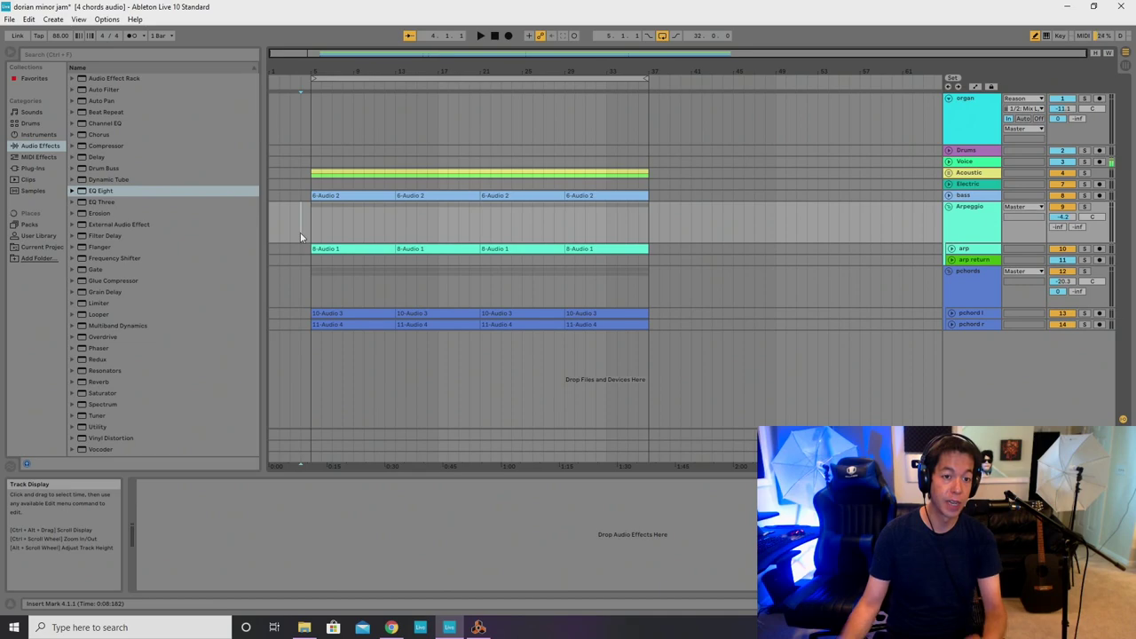
left_click_drag(305, 54, 363, 142)
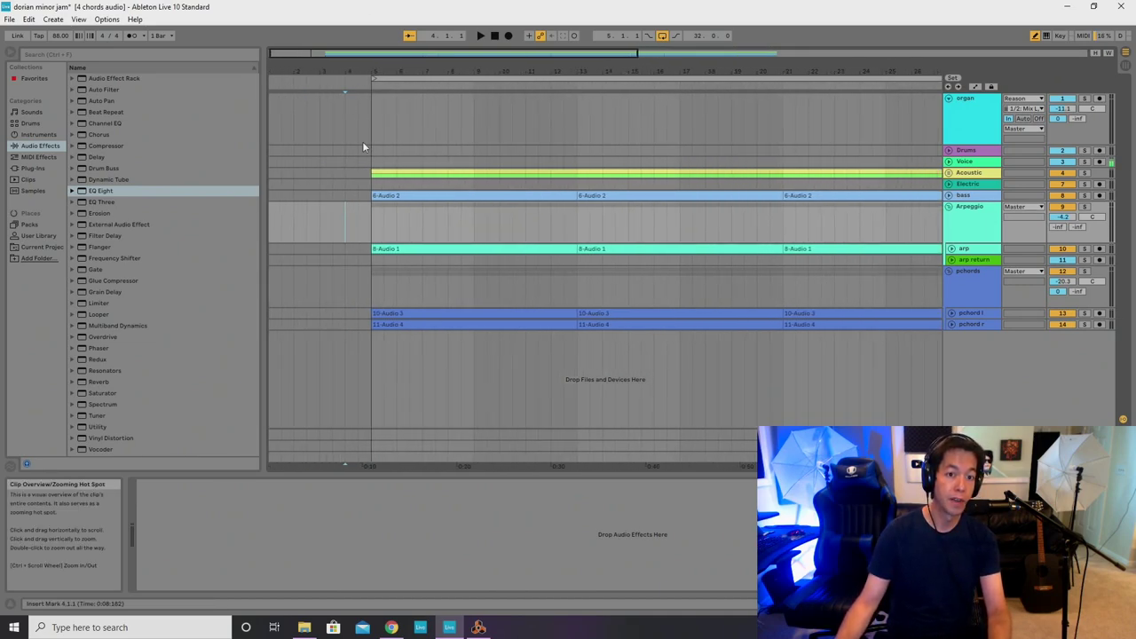
left_click(360, 222)
key("space")
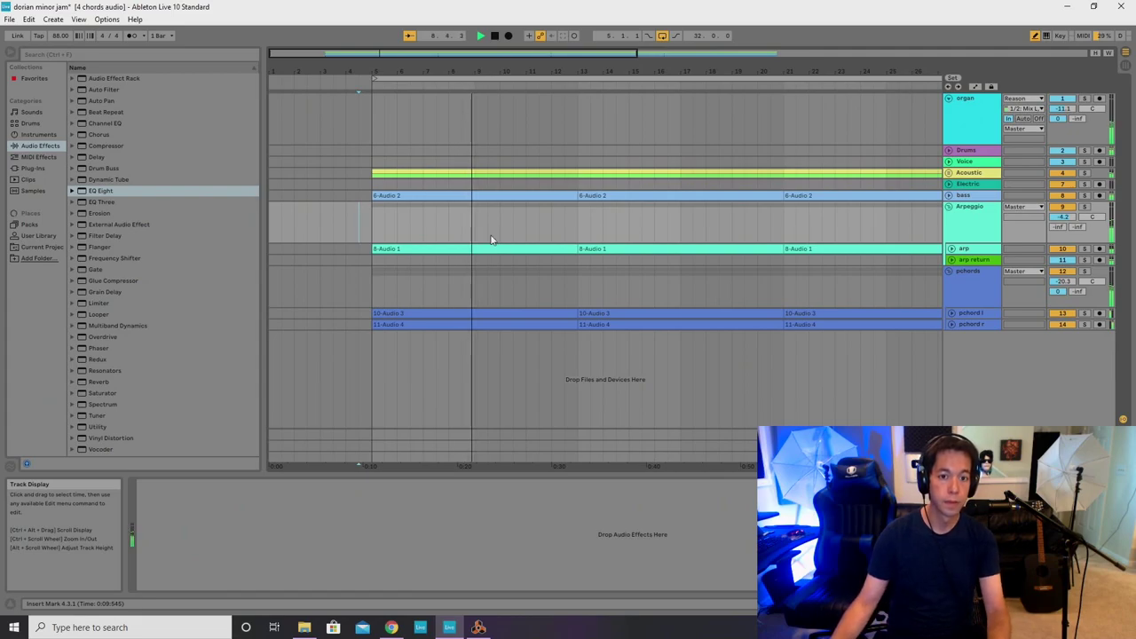
Collapse the pchords and Arpeggio groups in the arrangement.
left_click(948, 271)
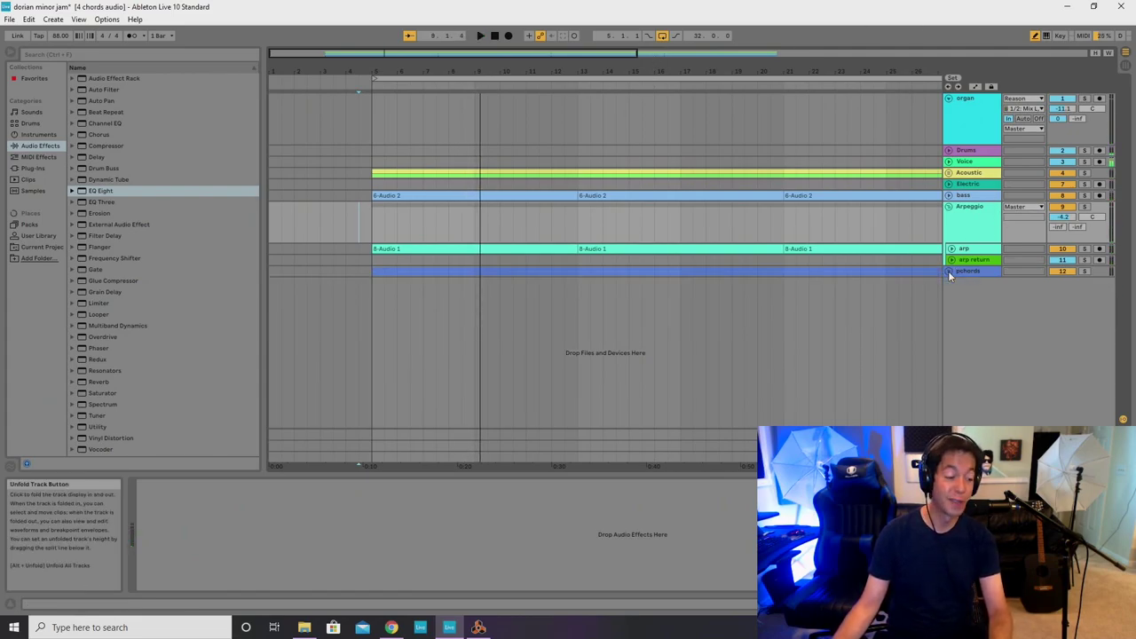
left_click(948, 209)
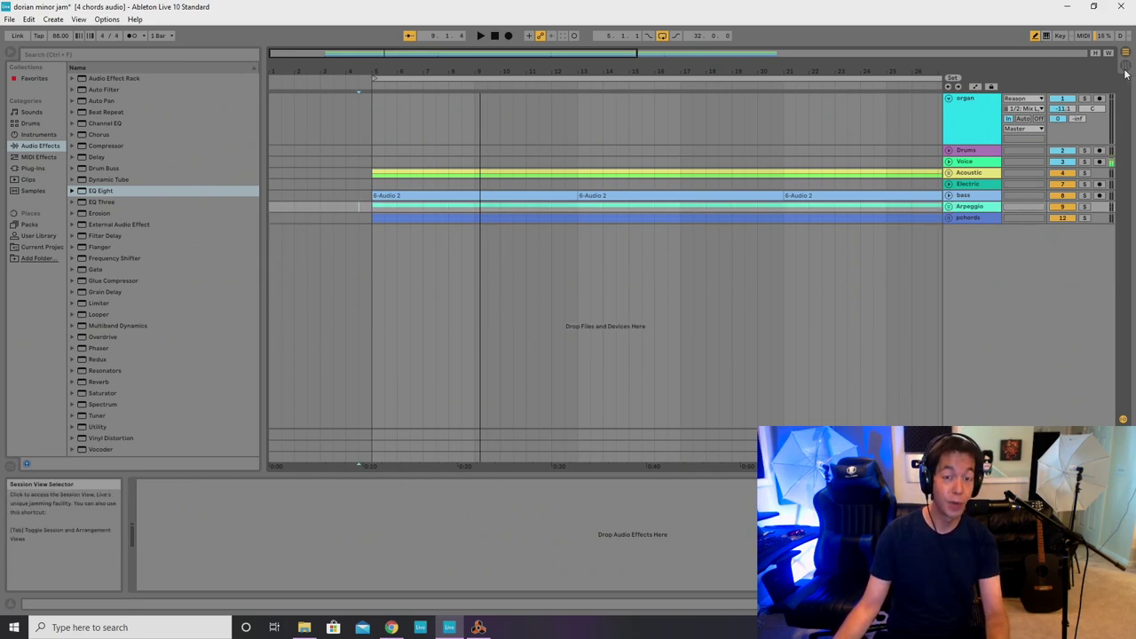
Select bars 5 to 39 across the Drums through pchords tracks, then clear the selection.
left_click_drag(391, 54, 521, 55)
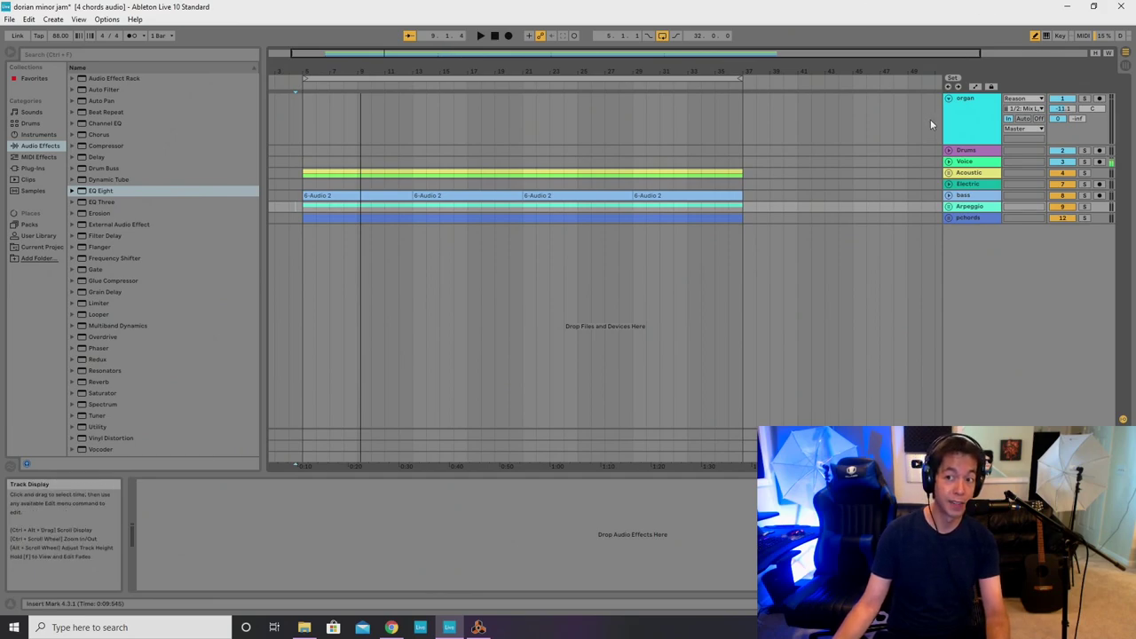
left_click(305, 149)
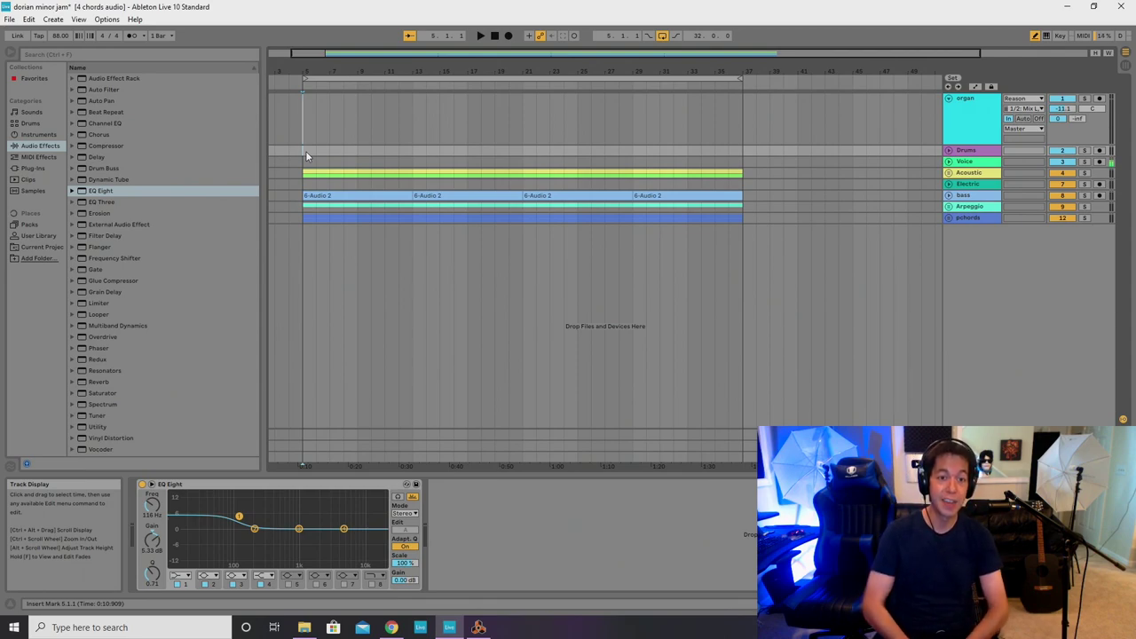
left_click_drag(303, 147, 766, 223)
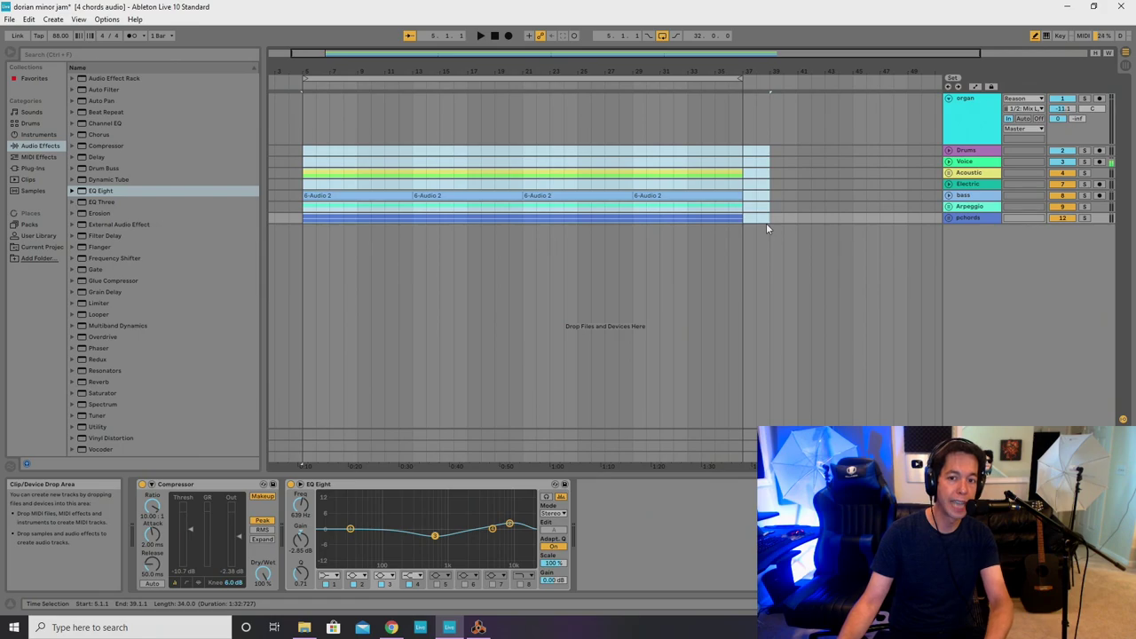
left_click(672, 172)
left_click(514, 163)
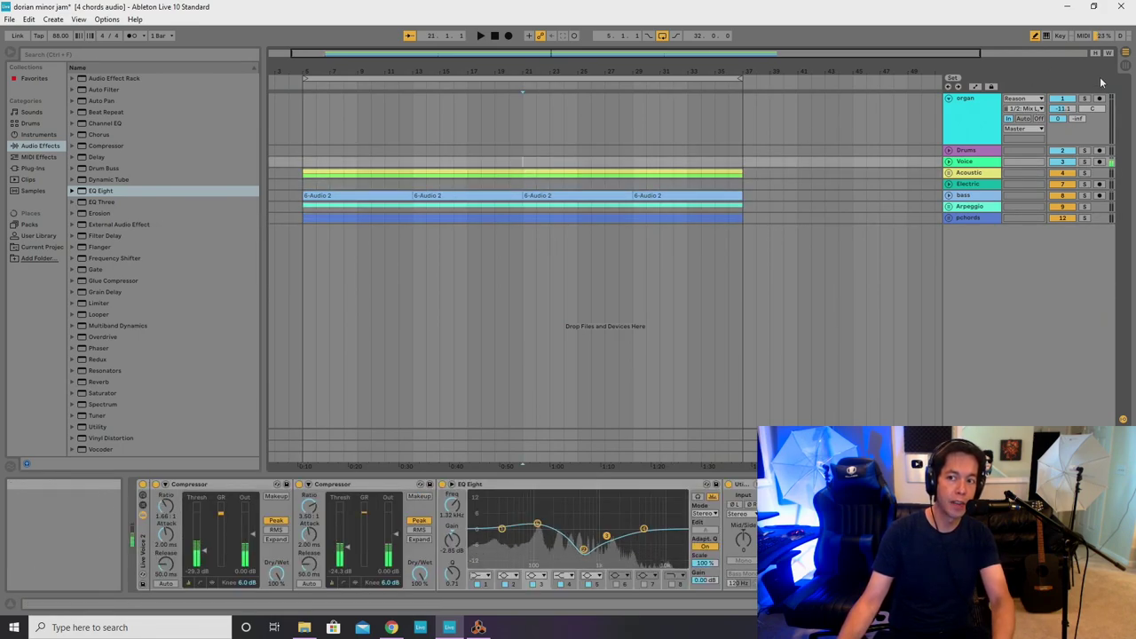
Play the mix in Session View and raise the Master volume slightly.
key("Tab")
key("space")
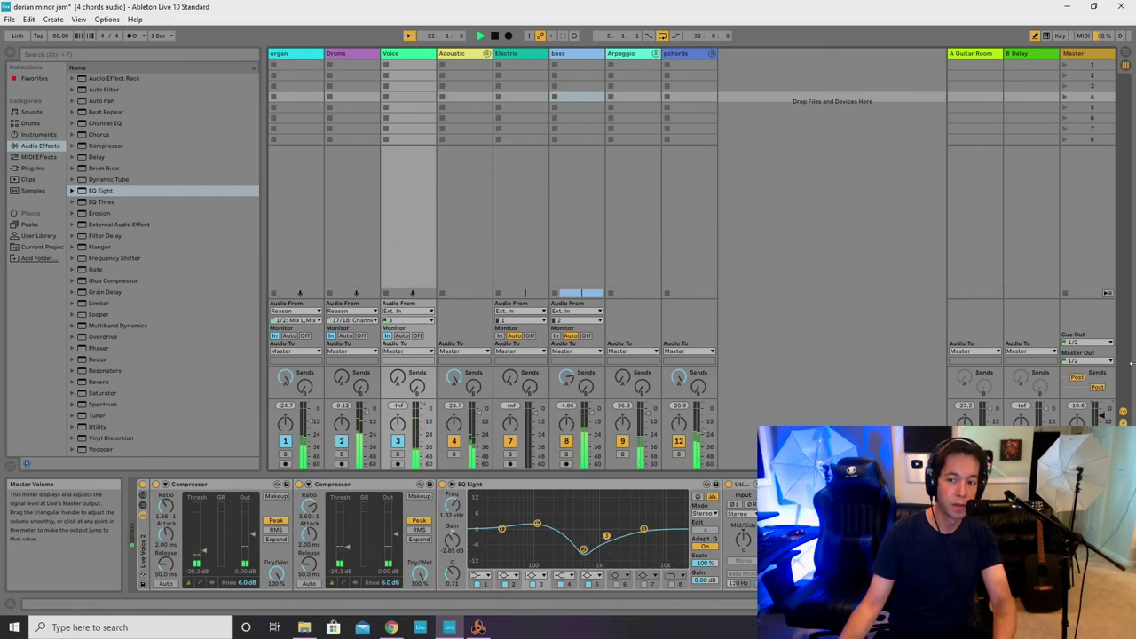
left_click_drag(1102, 416, 1103, 407)
key("space")
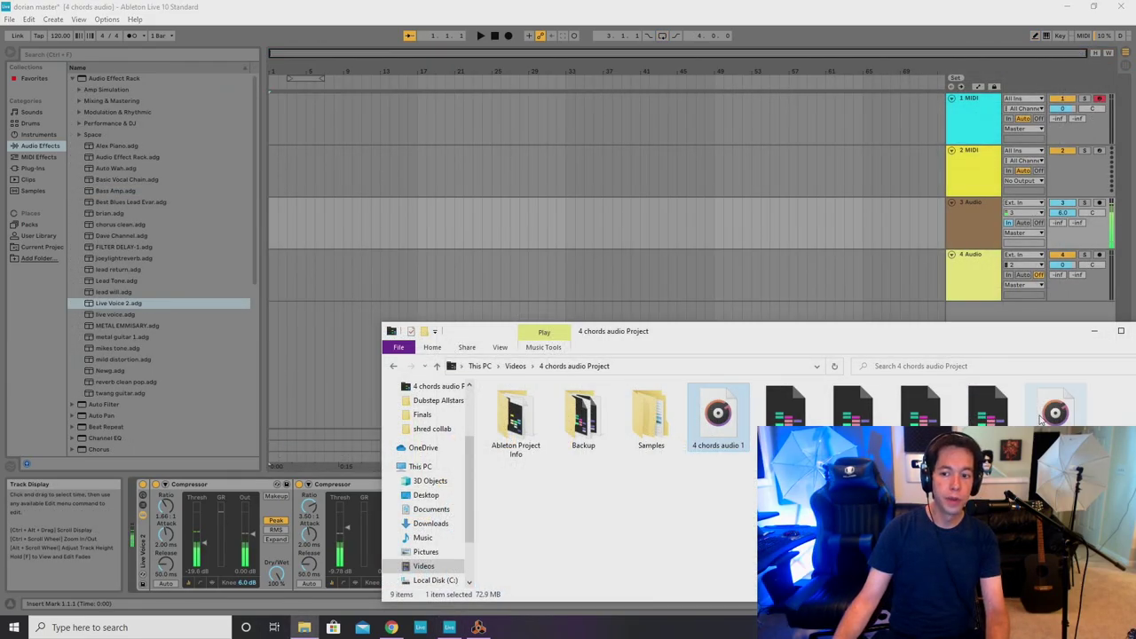
Import the jam 1 no master audio file from the 4 chords audio Project folder at the start of track 3.
left_click_drag(1043, 419, 274, 231)
left_click(1093, 331)
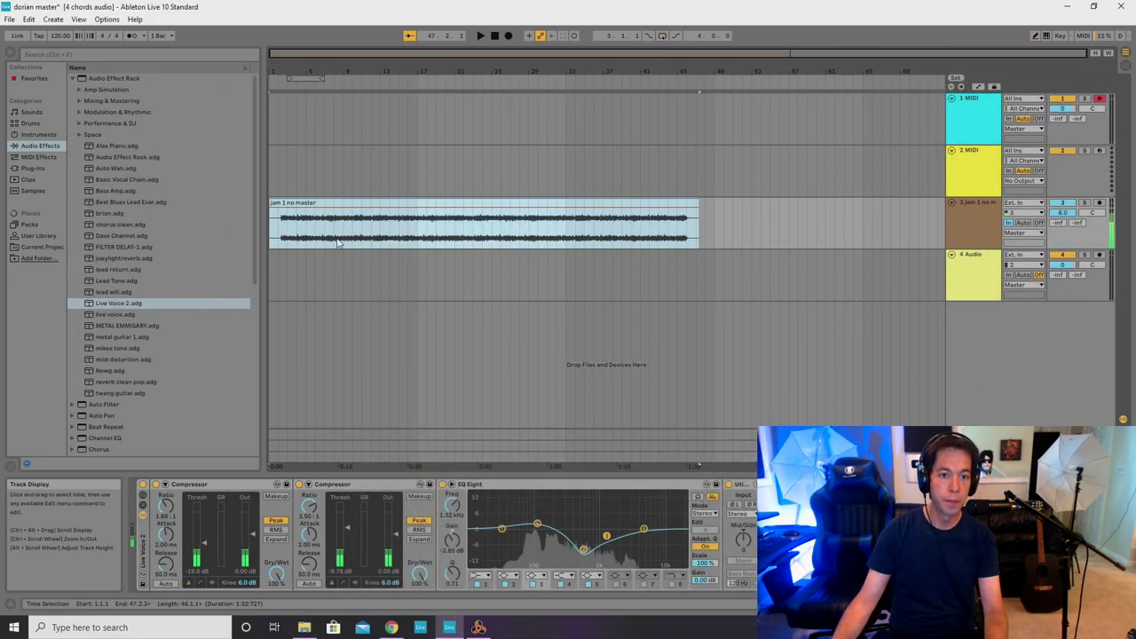
left_click(280, 234)
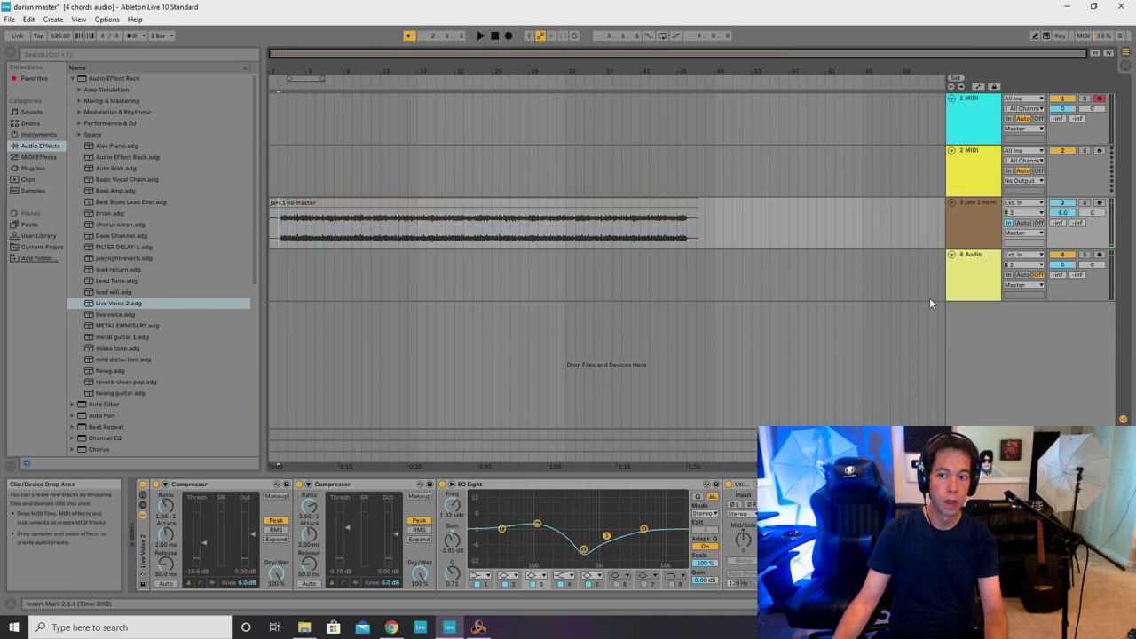
Move the jam 1 no master clip down to audio track 4 and play it from bar 2.
left_click_drag(404, 198, 393, 263)
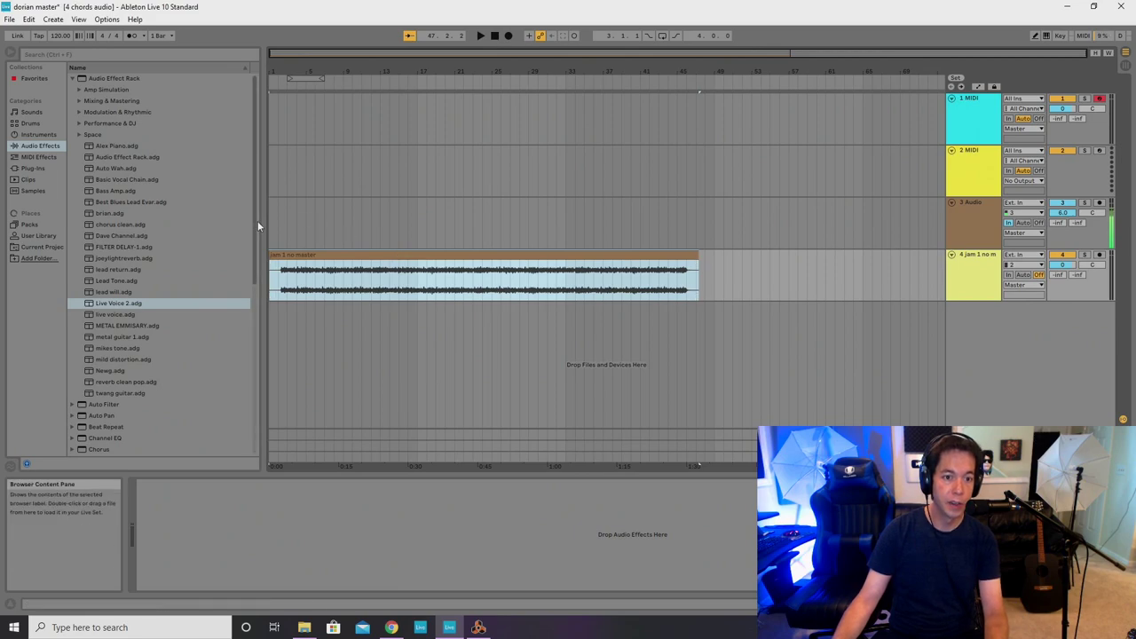
left_click(282, 216)
key("space")
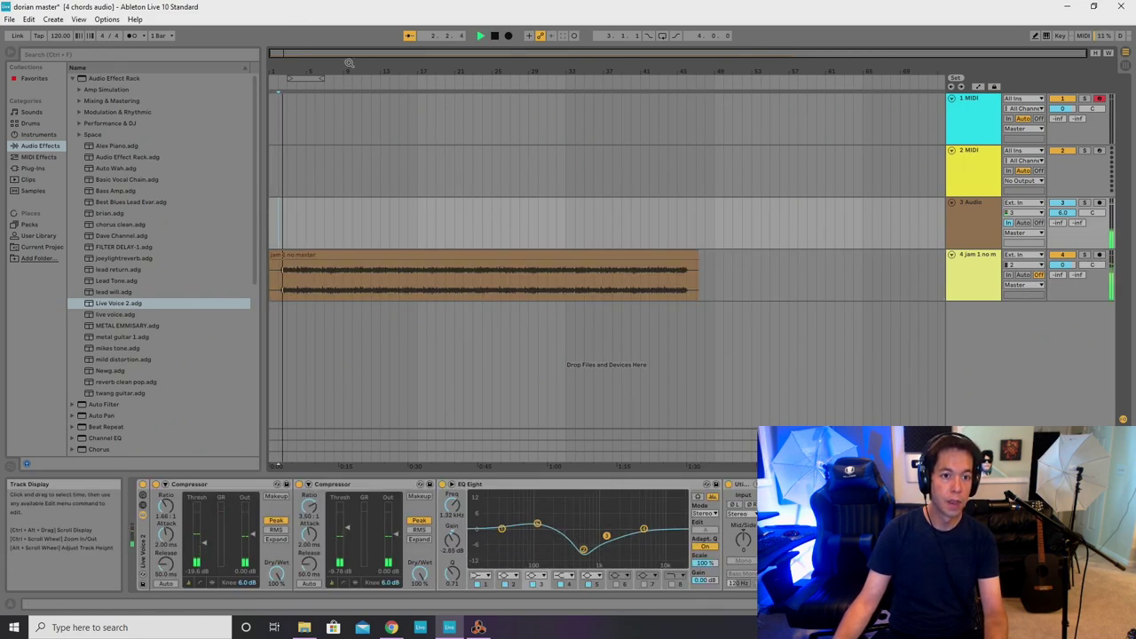
Fold away the audio effect folders and show the iZotope, Inc. VST3 plug-ins in the browser.
left_click(79, 131)
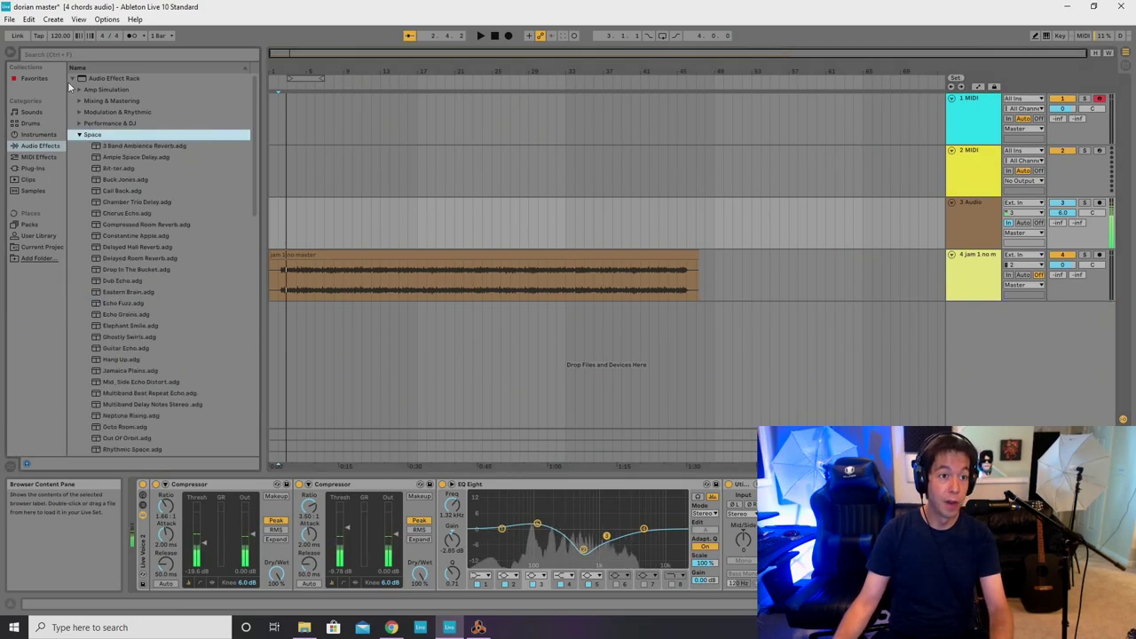
left_click(73, 78)
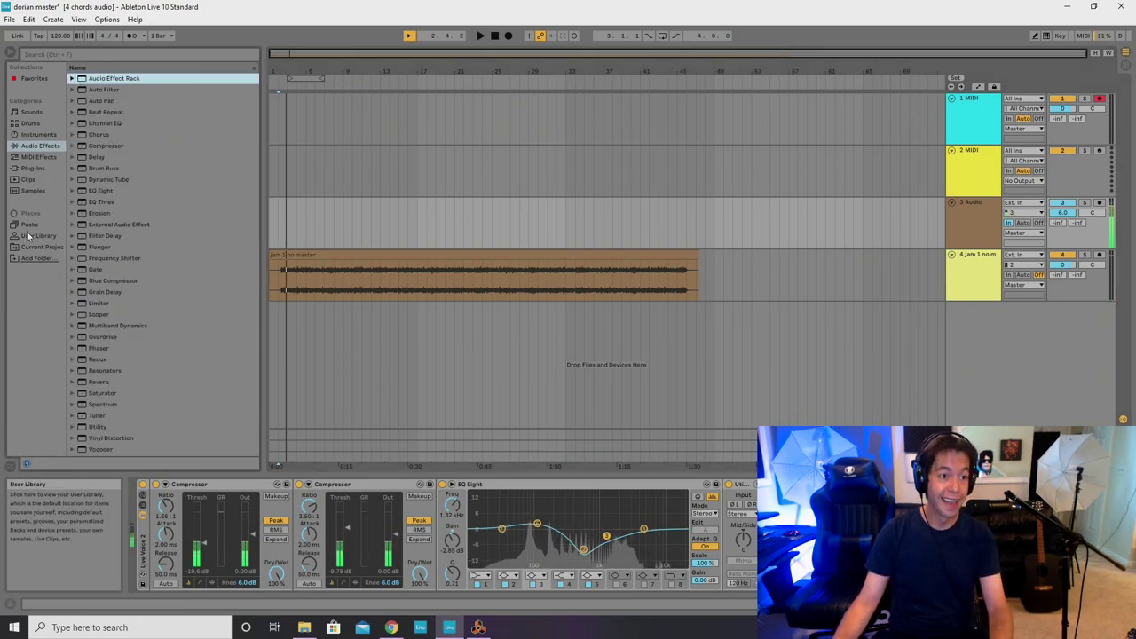
left_click(33, 168)
scroll(69, 139, "up", 10)
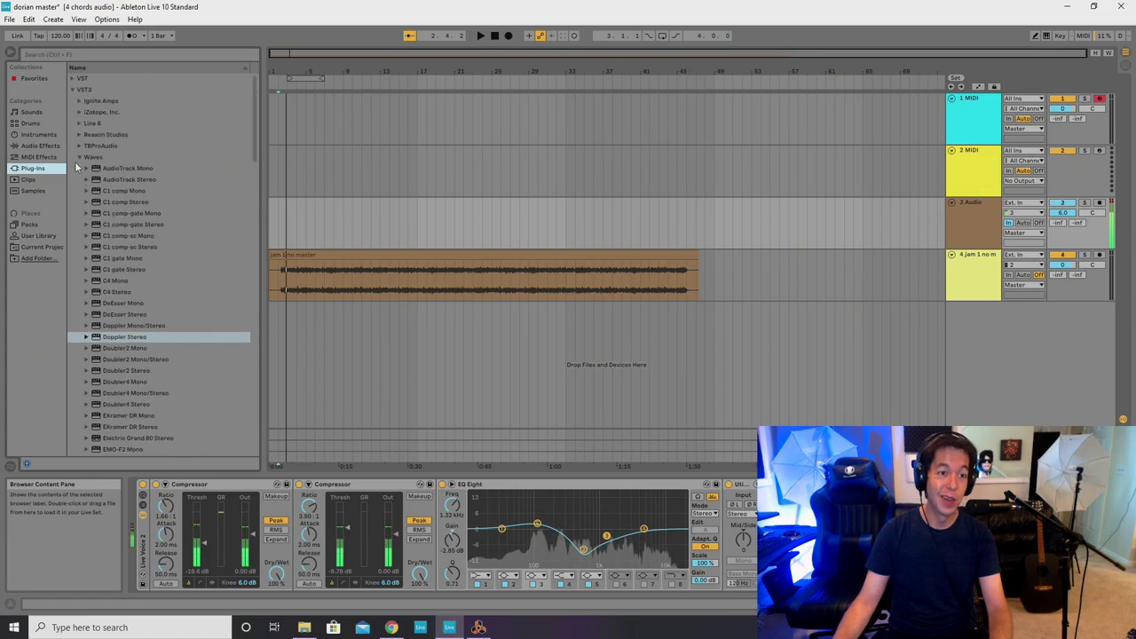
left_click(78, 157)
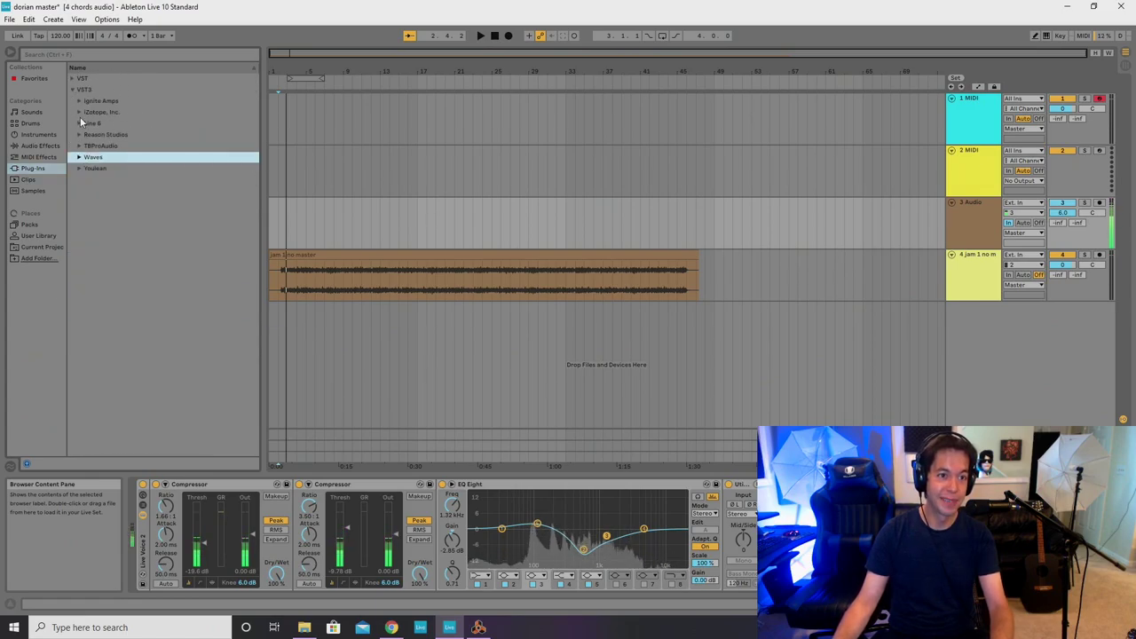
left_click(78, 112)
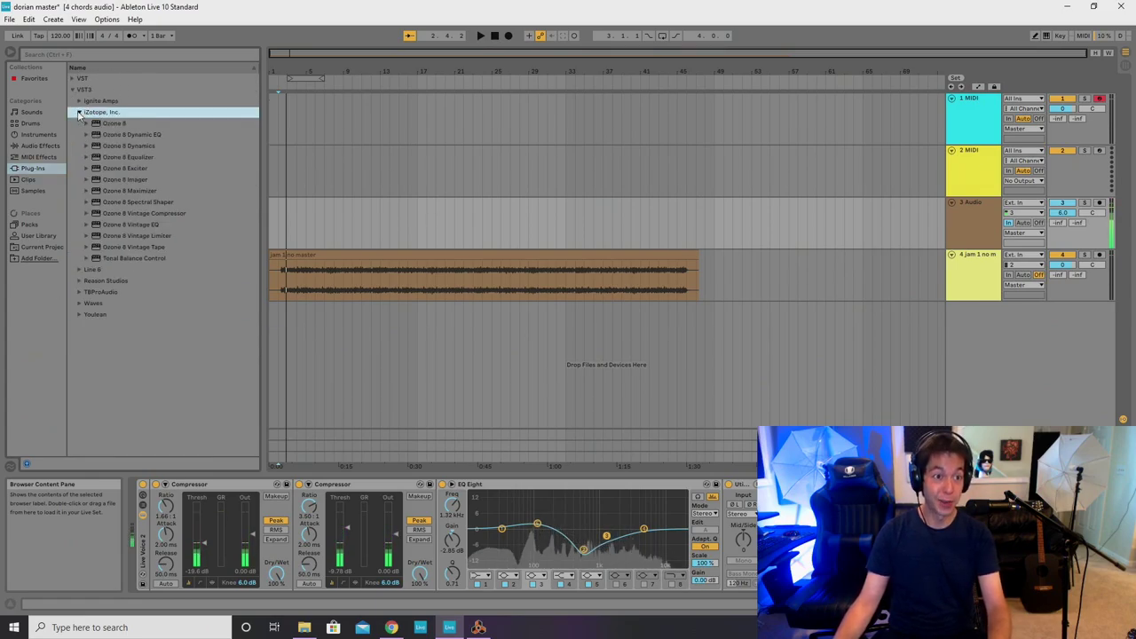
Add the iZotope Ozone 8 plug-in to the Master track.
left_click(973, 457)
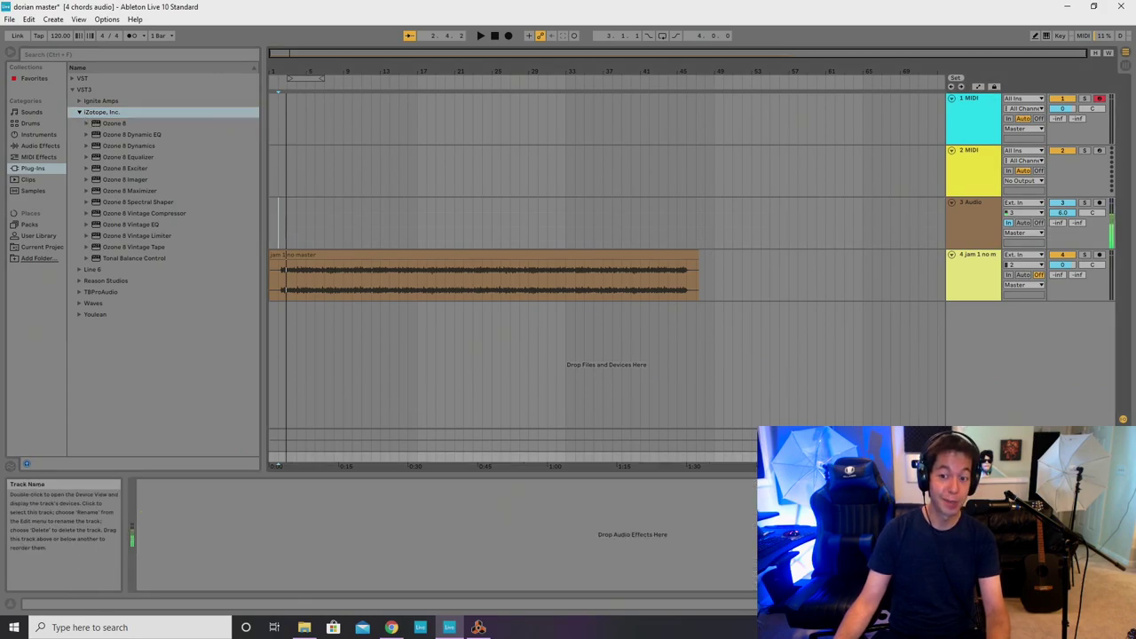
left_click(121, 124)
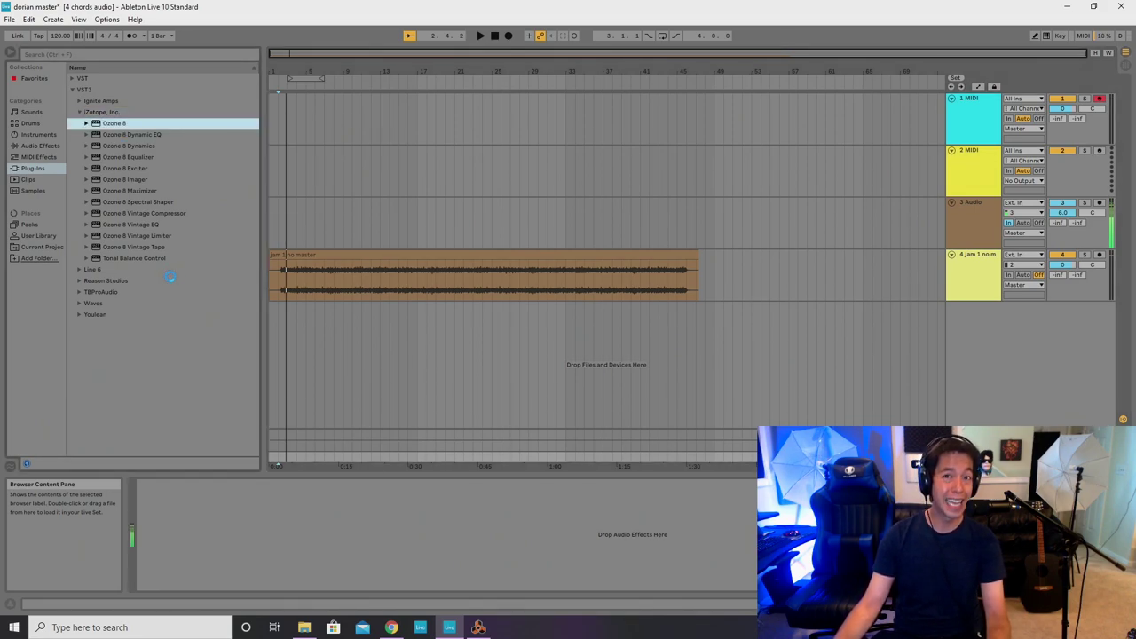
key("Return")
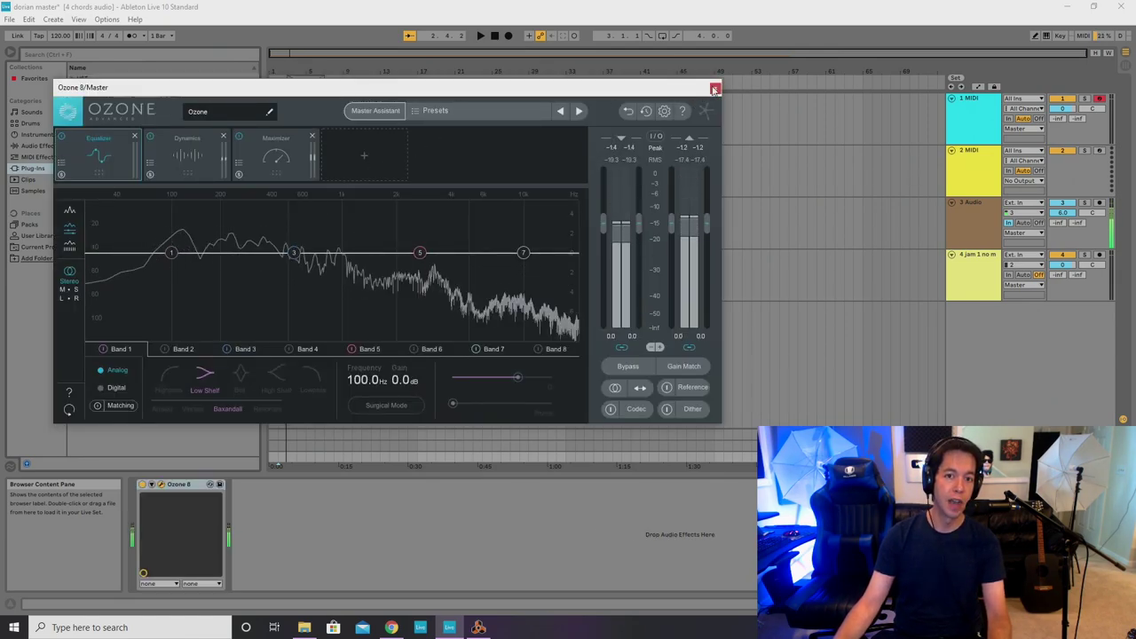
Move the Ozone 8 window off the jam 1 no master clip and set the playback start at bar 2.
left_click_drag(621, 93, 856, 313)
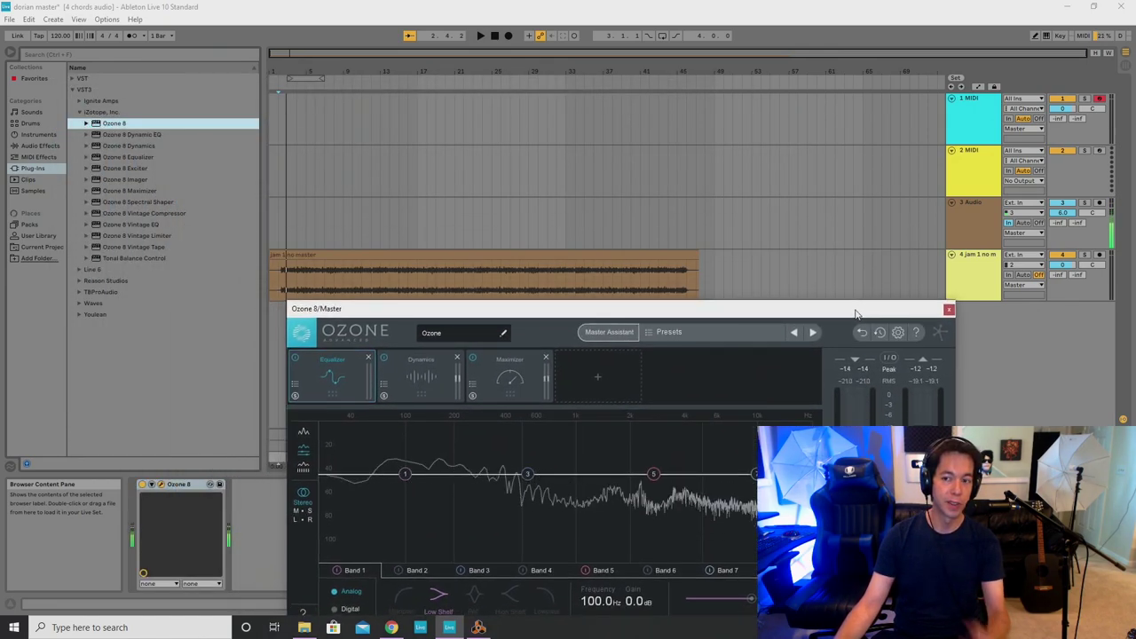
left_click(280, 273)
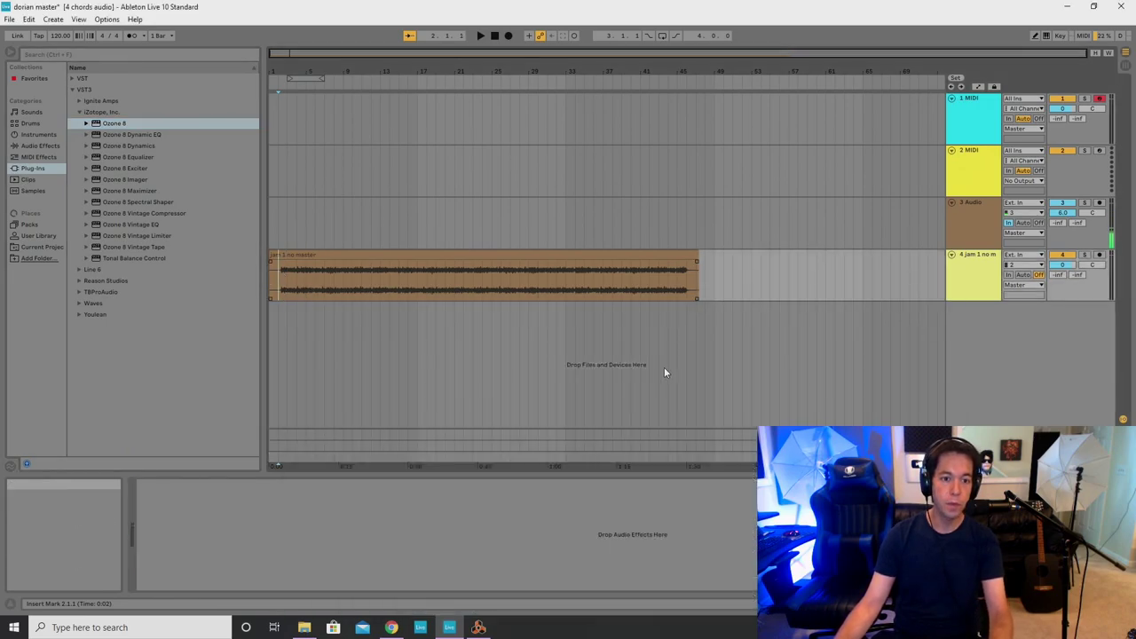
left_click(974, 439)
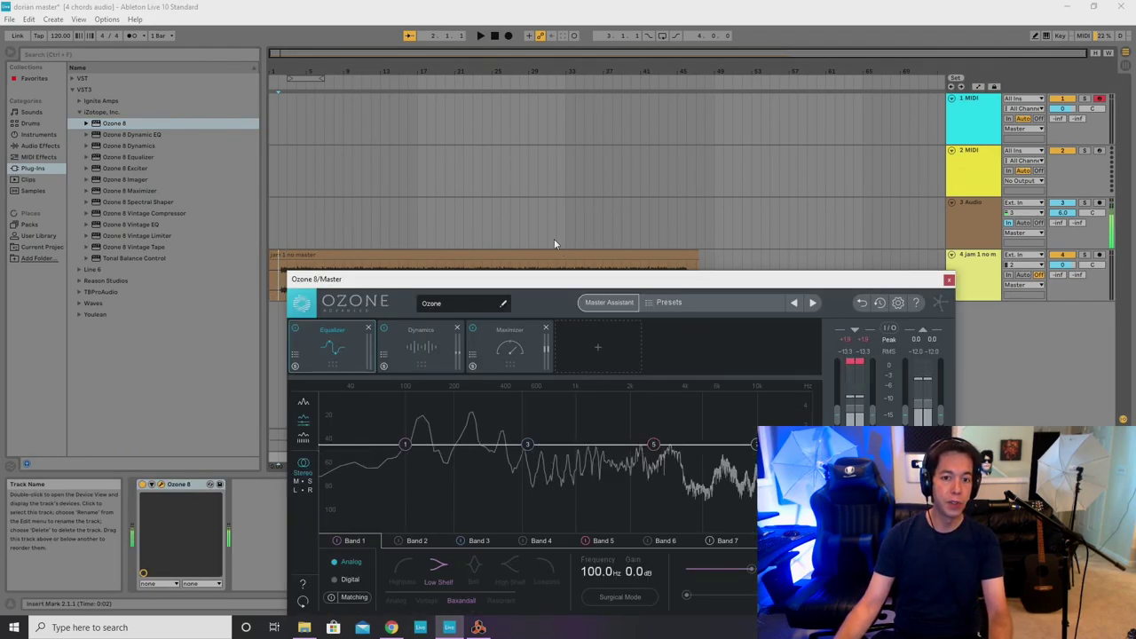
Reposition the Ozone 8 window and set the Vintage Compressor's threshold to -13.9 dB in the Depth and Clarity preset.
left_click_drag(563, 278, 581, 220)
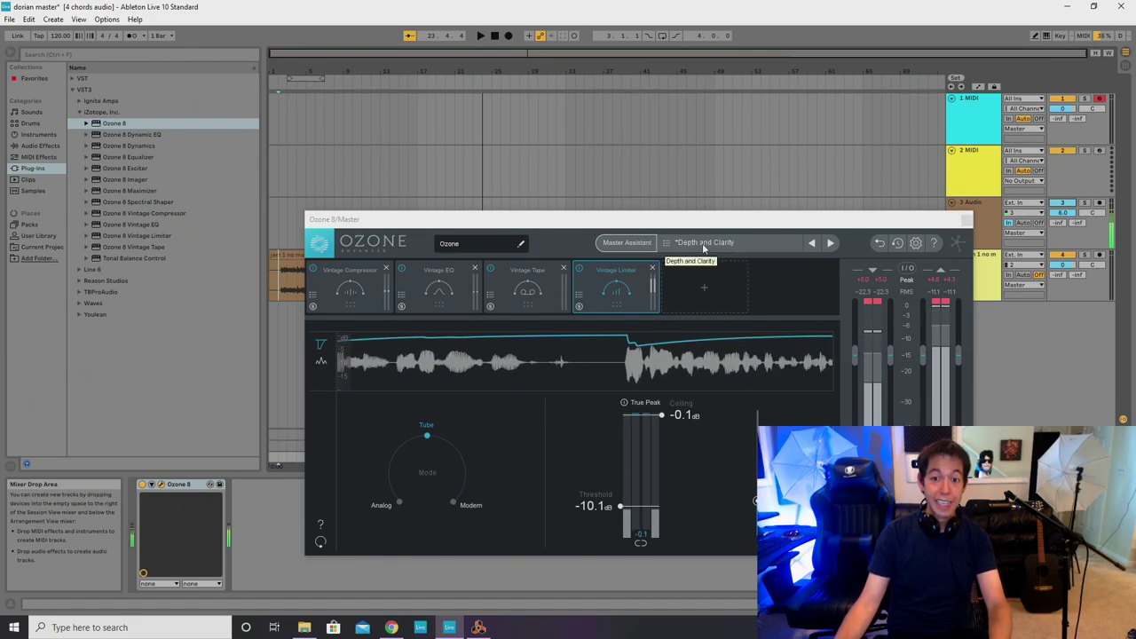
left_click(344, 288)
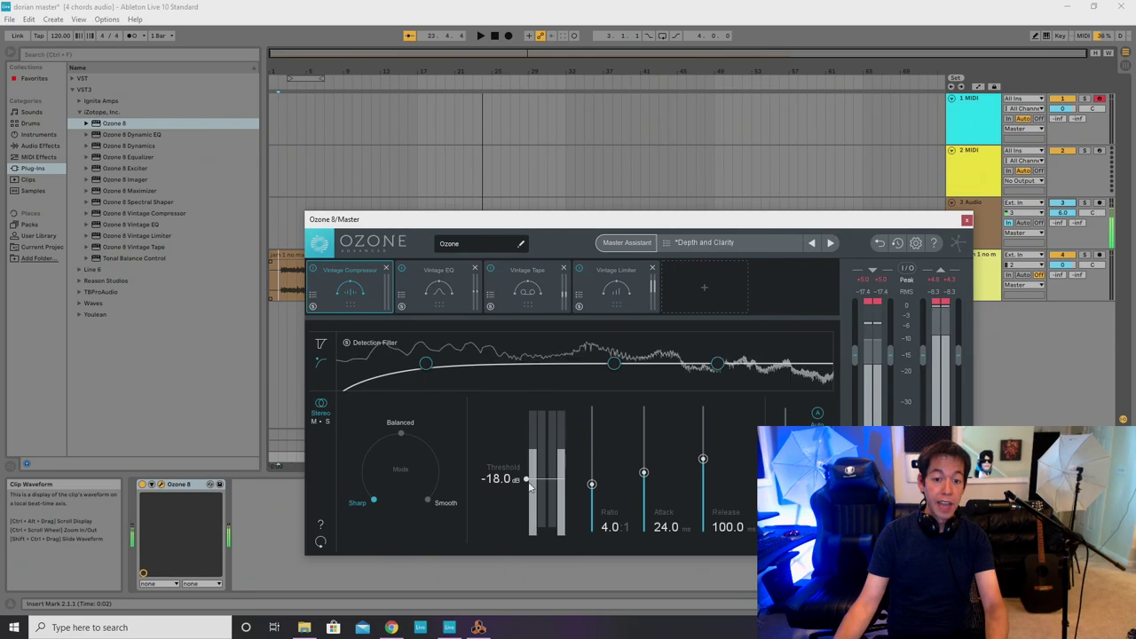
left_click_drag(526, 483, 527, 471)
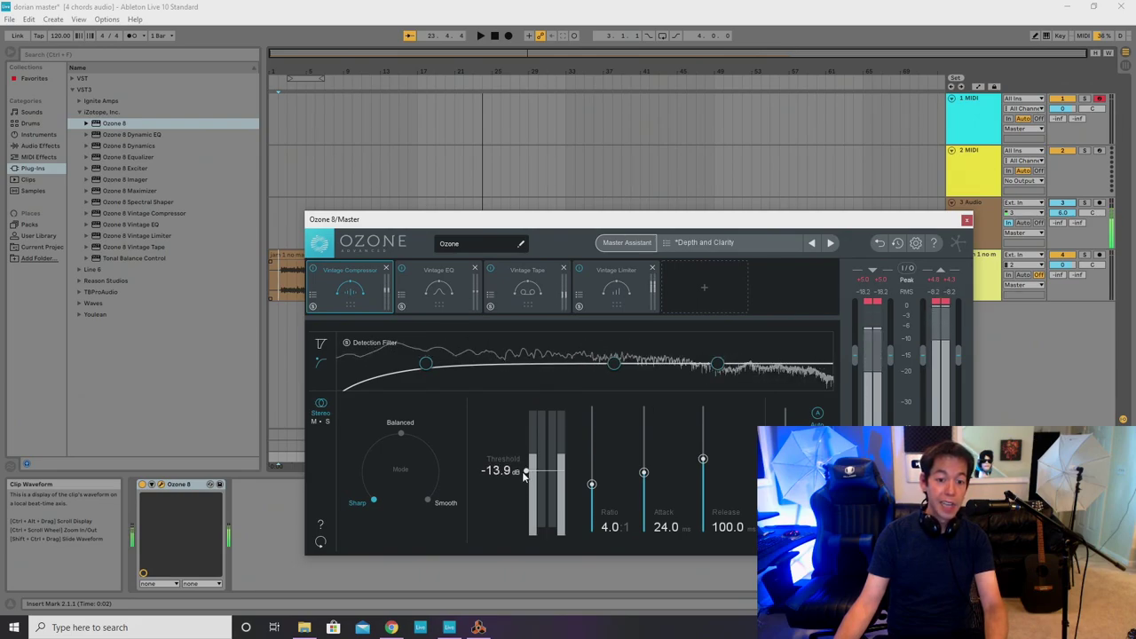
Review the preset's Vintage EQ, Vintage Tape and Vintage Limiter modules and the modules available to add, and close the Ozone 8 window.
left_click(432, 286)
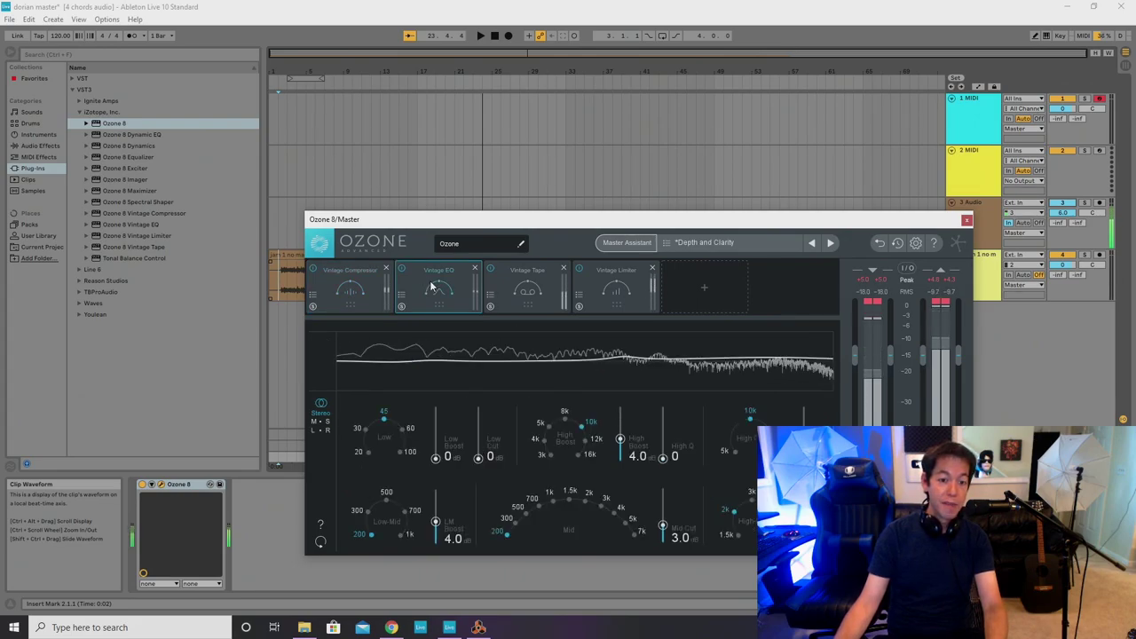
left_click(545, 293)
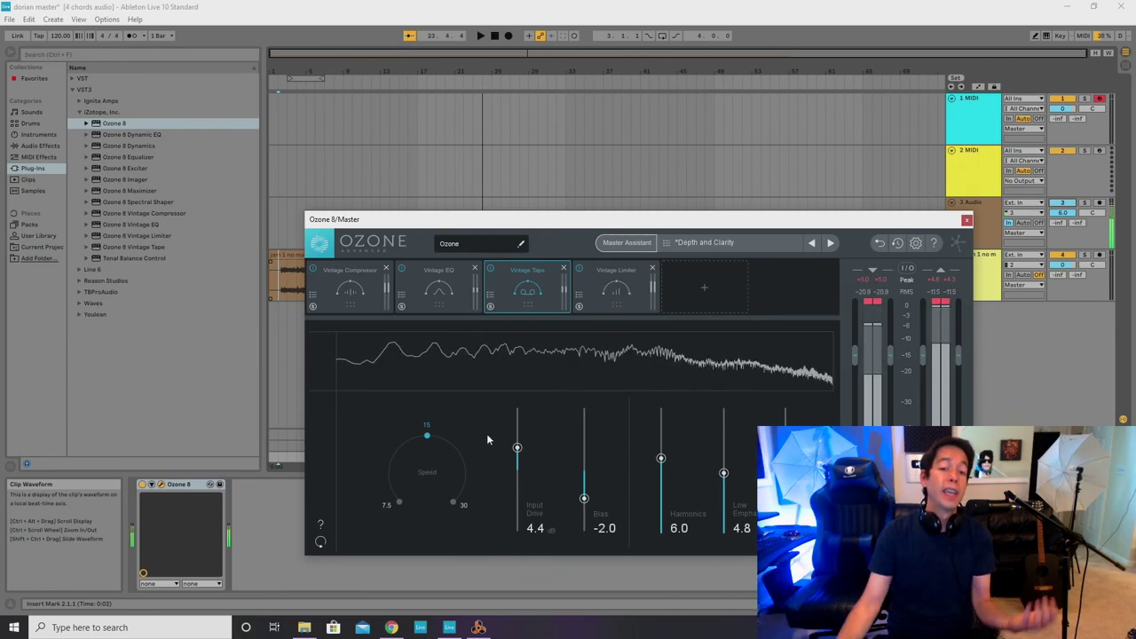
left_click(616, 286)
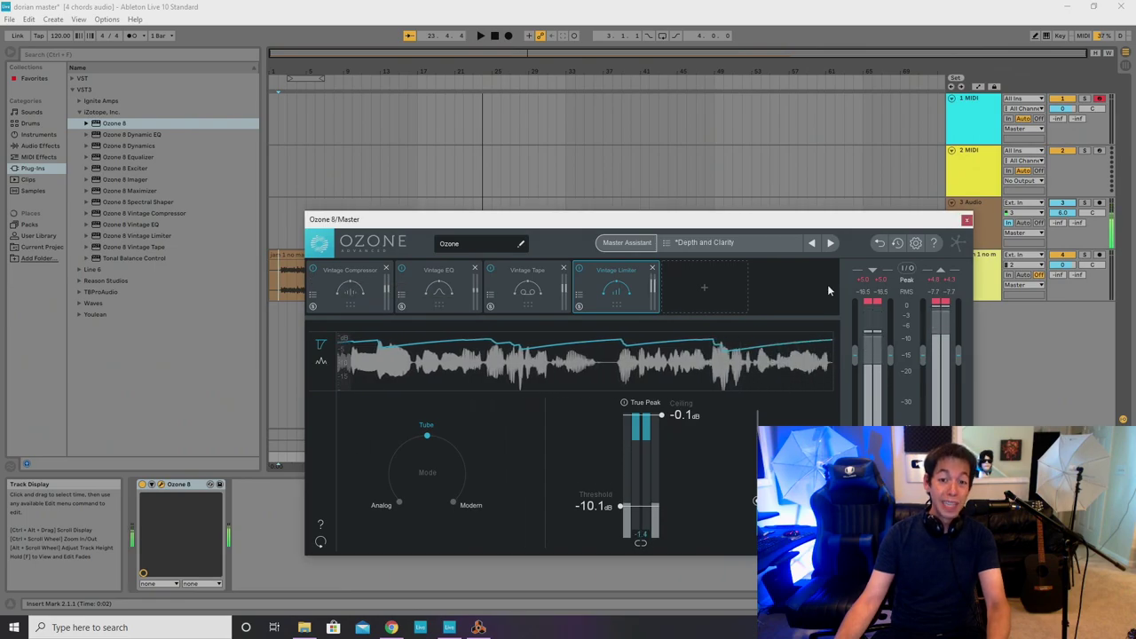
left_click(697, 285)
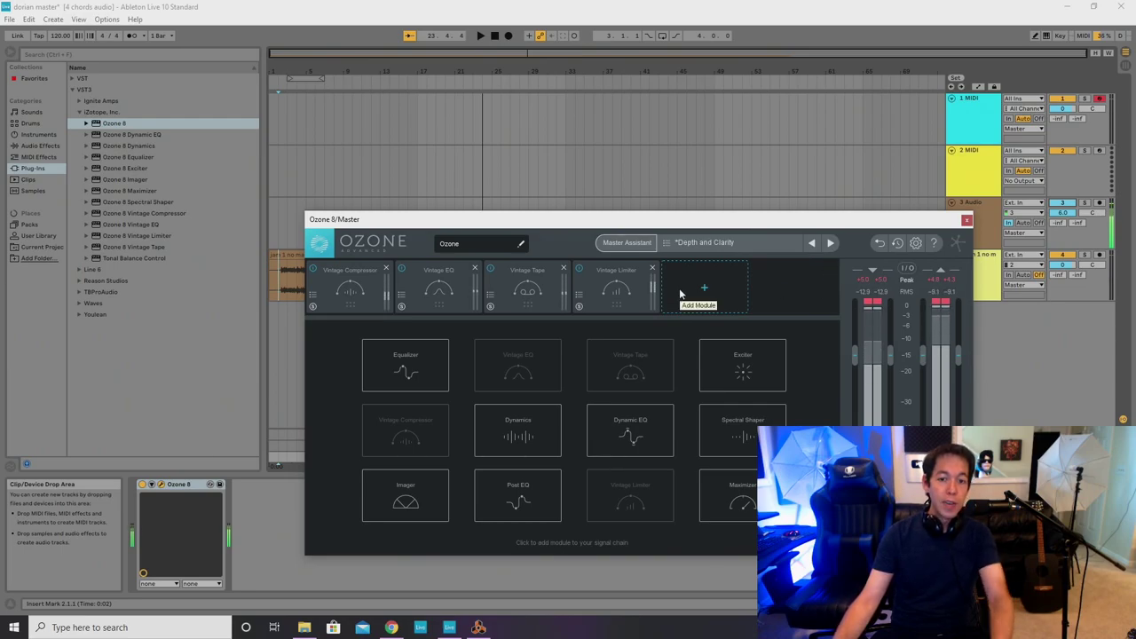
left_click(967, 220)
left_click(477, 252)
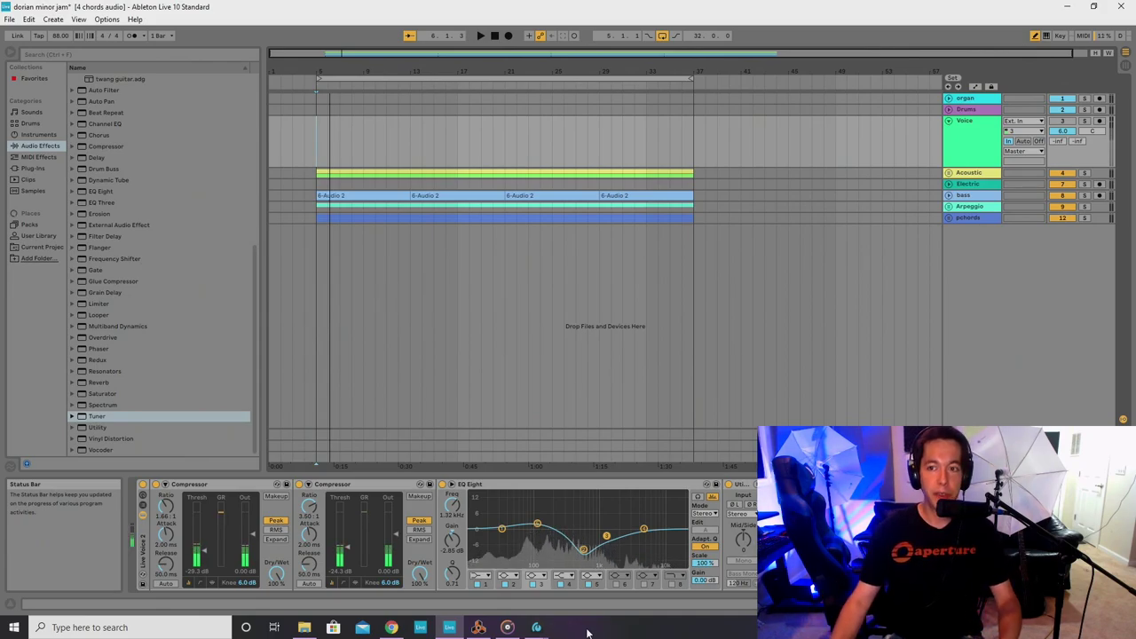
Solo the organ track in the dorian minor jam set, set playback to start at bar 4, and switch to Reason.
left_click(1085, 100)
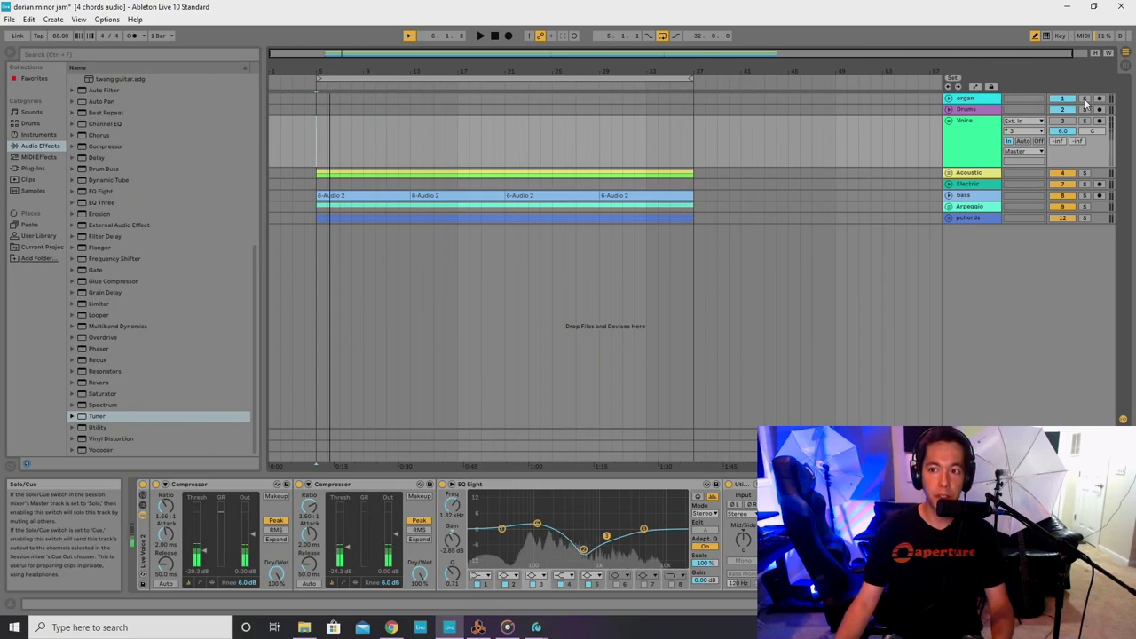
left_click(305, 95)
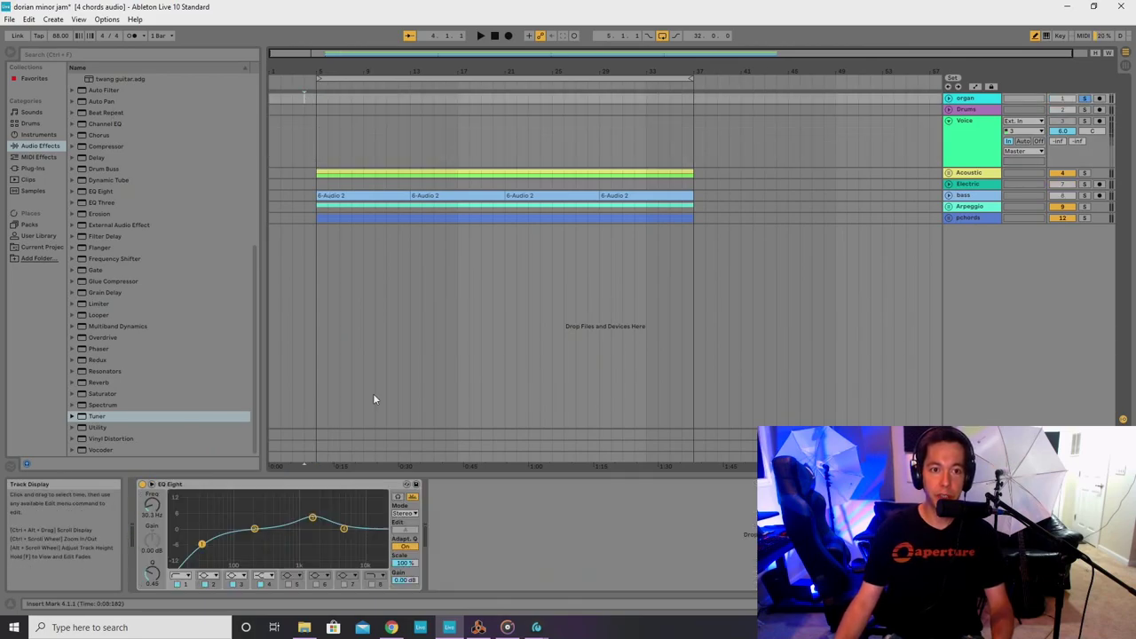
left_click(479, 628)
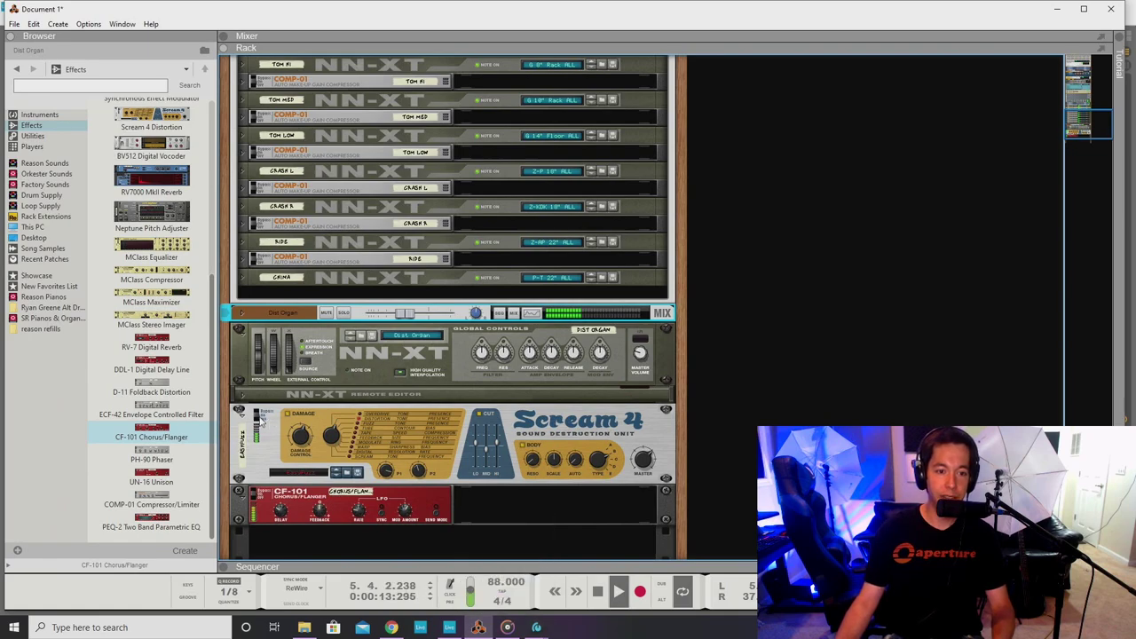
Try a higher Dist Organ mix channel level while the organ plays through Scream 4, and stop playback.
left_click(255, 417)
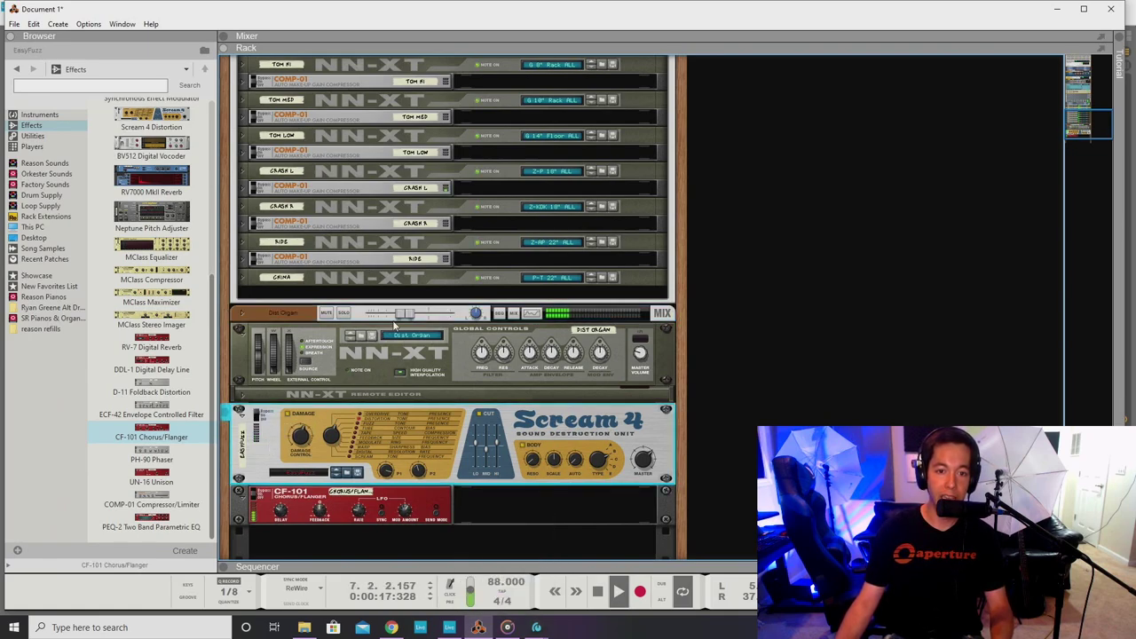
left_click_drag(404, 315, 418, 317)
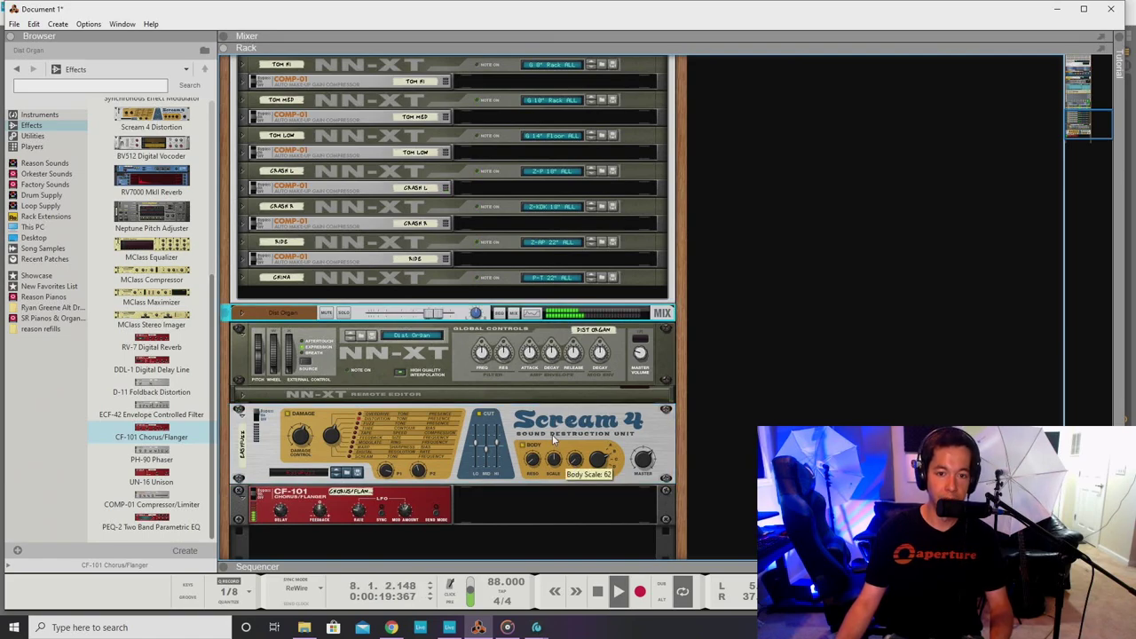
left_click(552, 439)
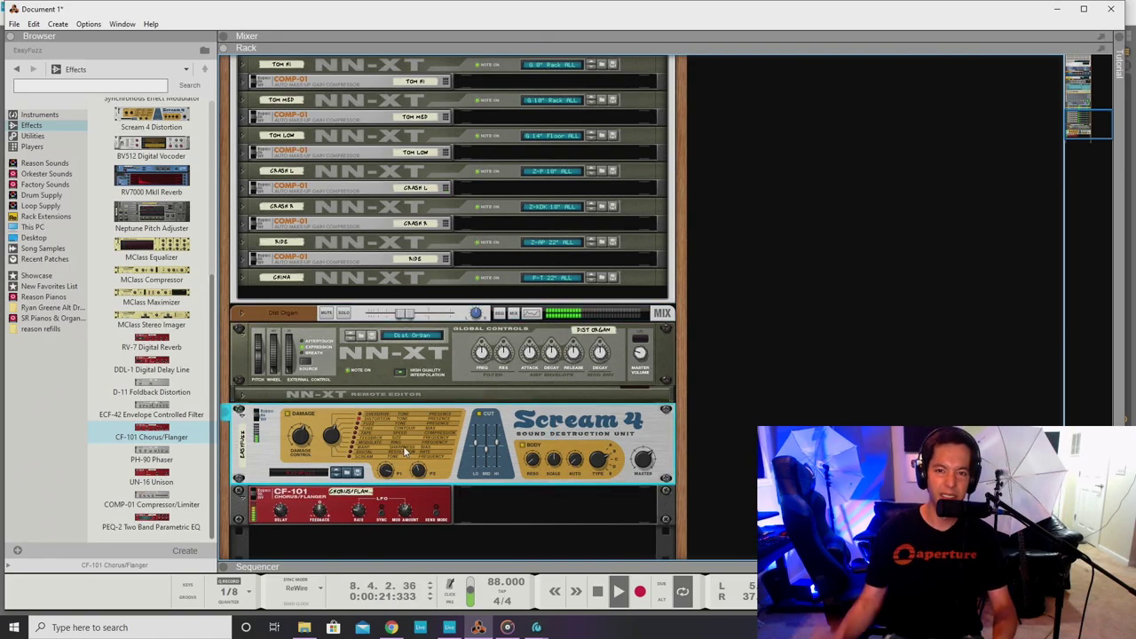
key("space")
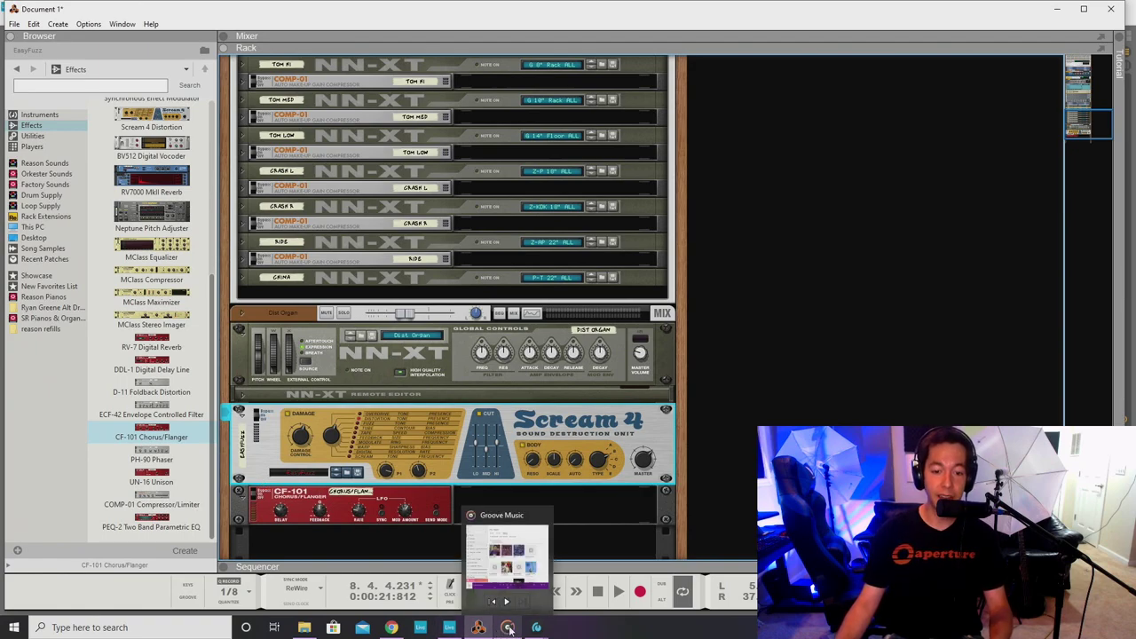
Switch back to Ableton Live, solo the Drums track, check its EQ Eight curve, and unsolo it.
left_click(452, 629)
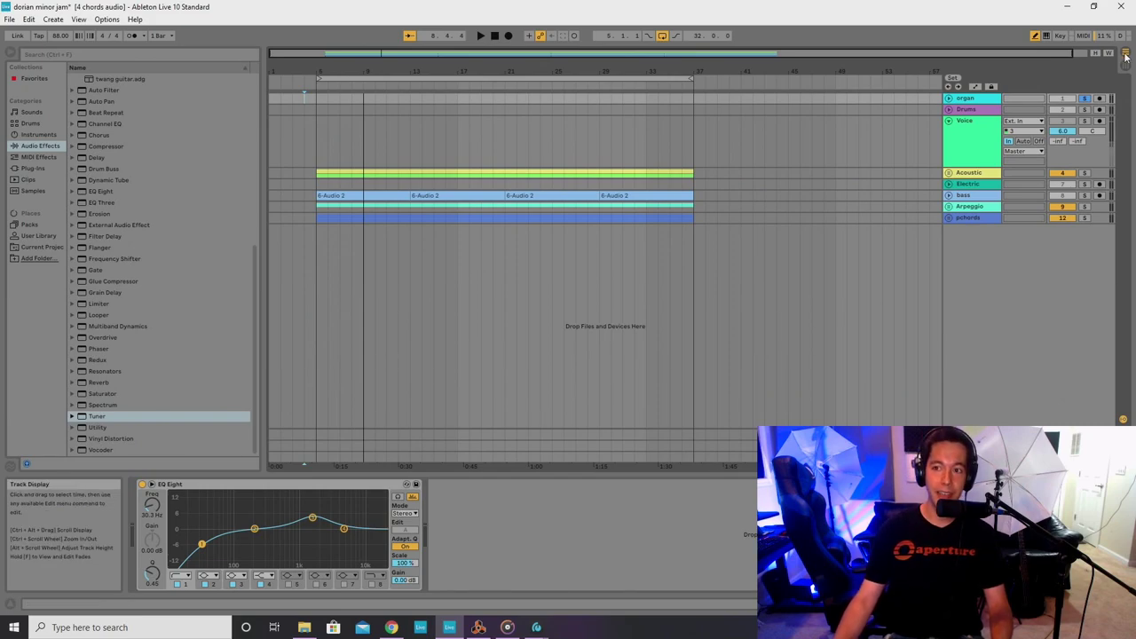
left_click(1085, 110)
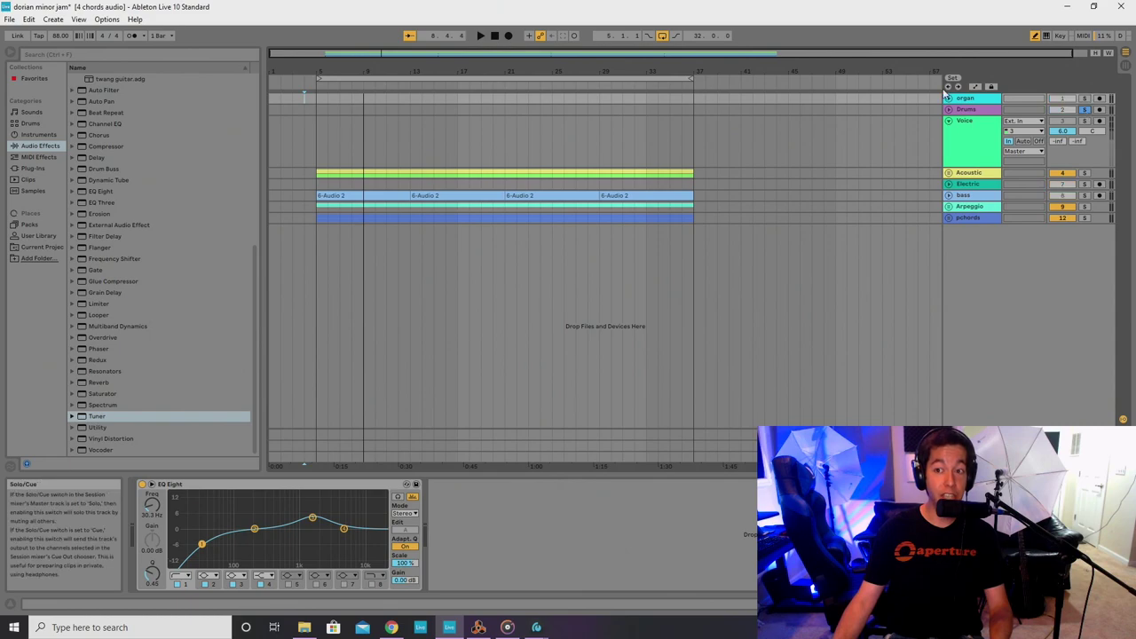
left_click(969, 111)
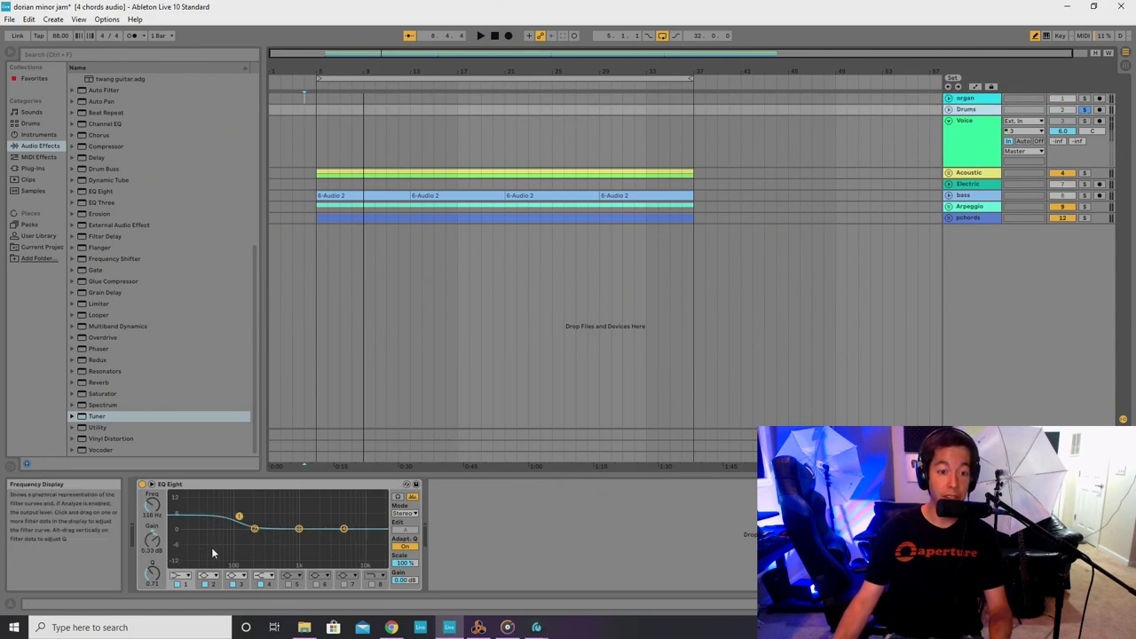
left_click(1085, 110)
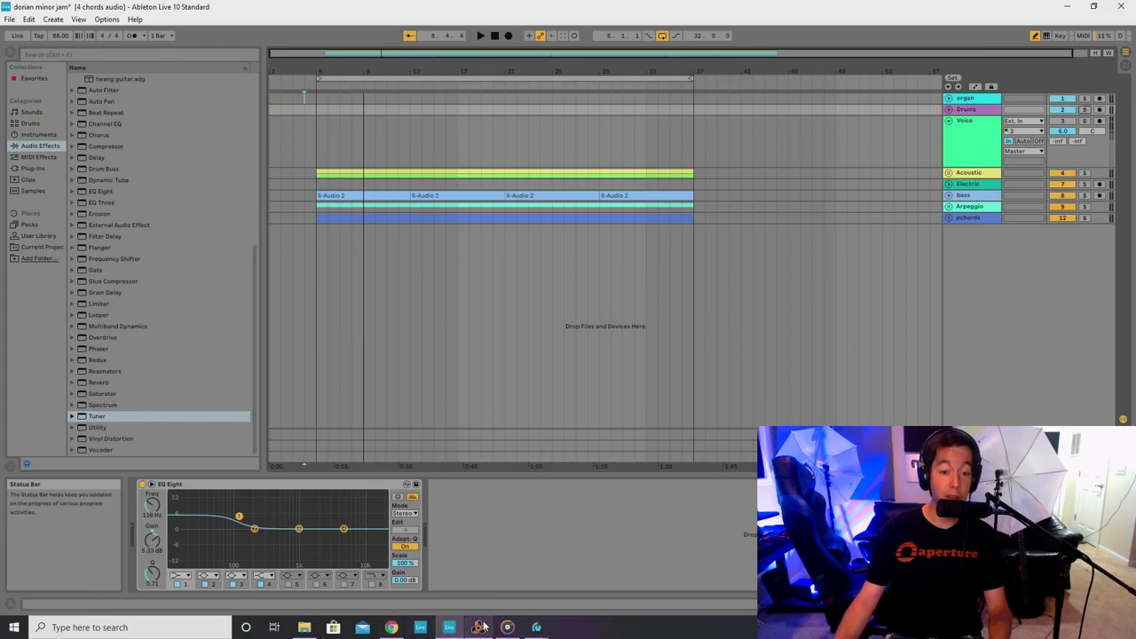
Review the device chains on the Acoustic, Electric and bass tracks, including the bass EQ Eight and compressors.
mouse_move(478, 628)
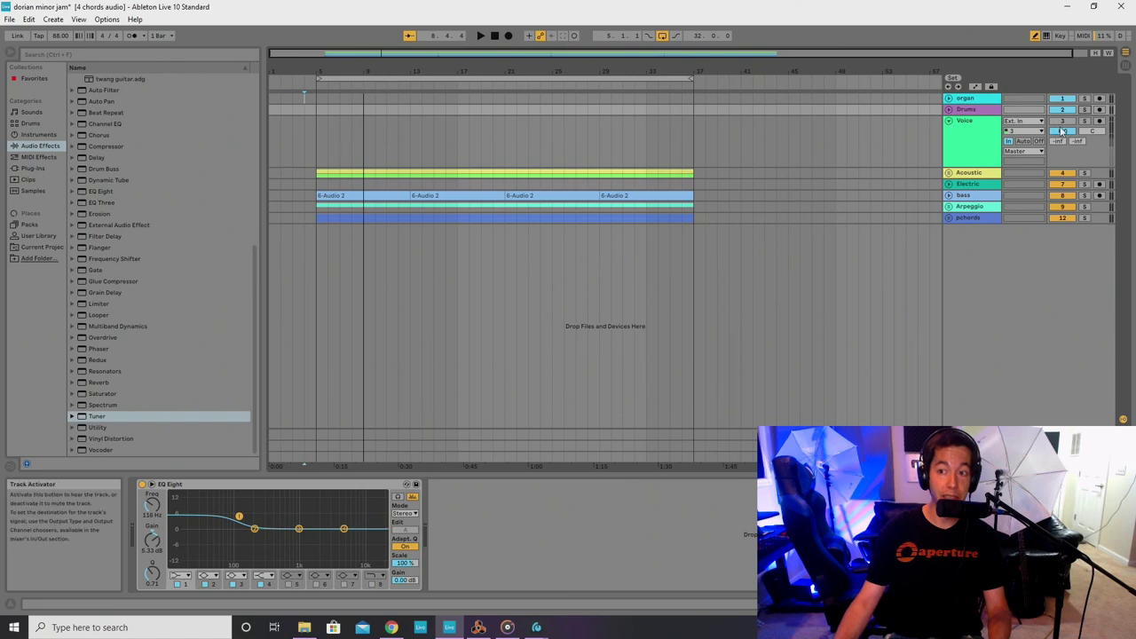
left_click(982, 176)
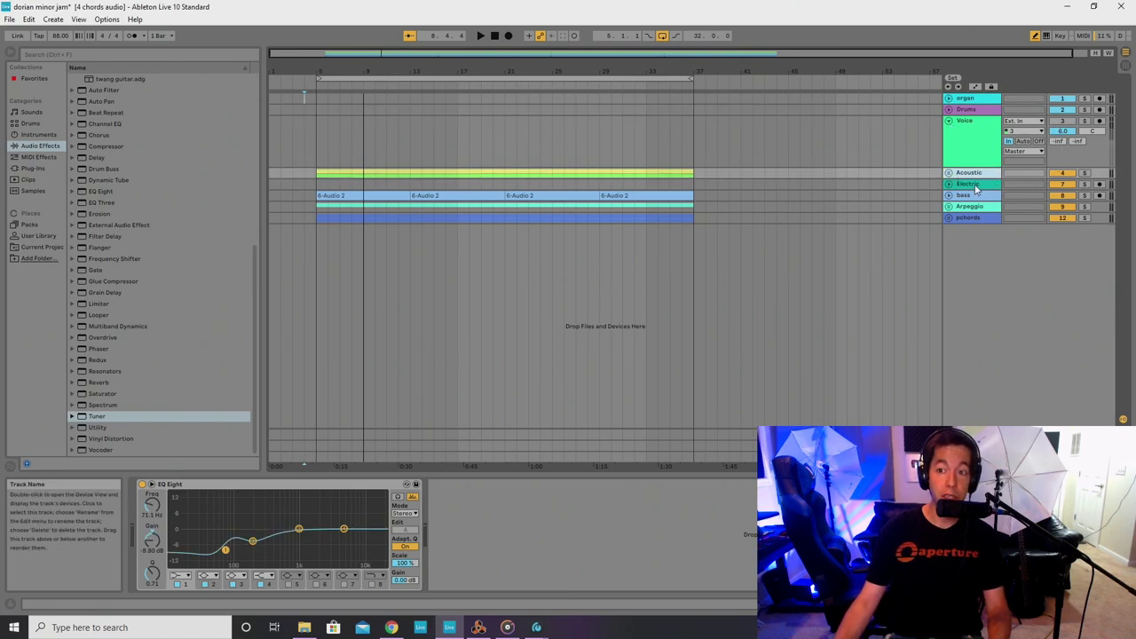
left_click(977, 187)
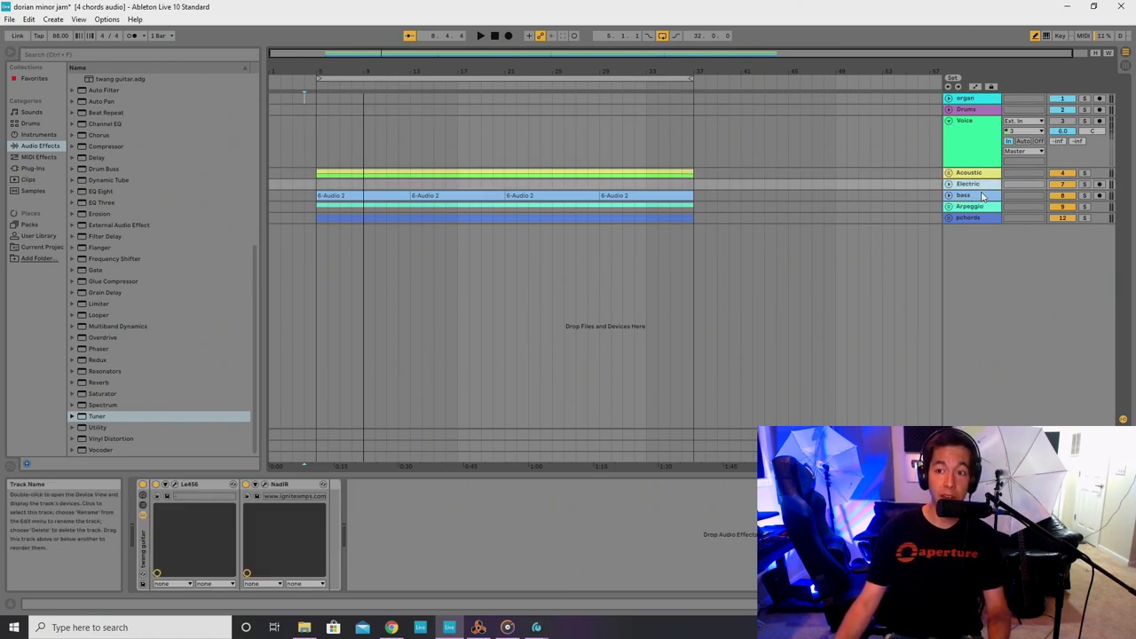
left_click(966, 196)
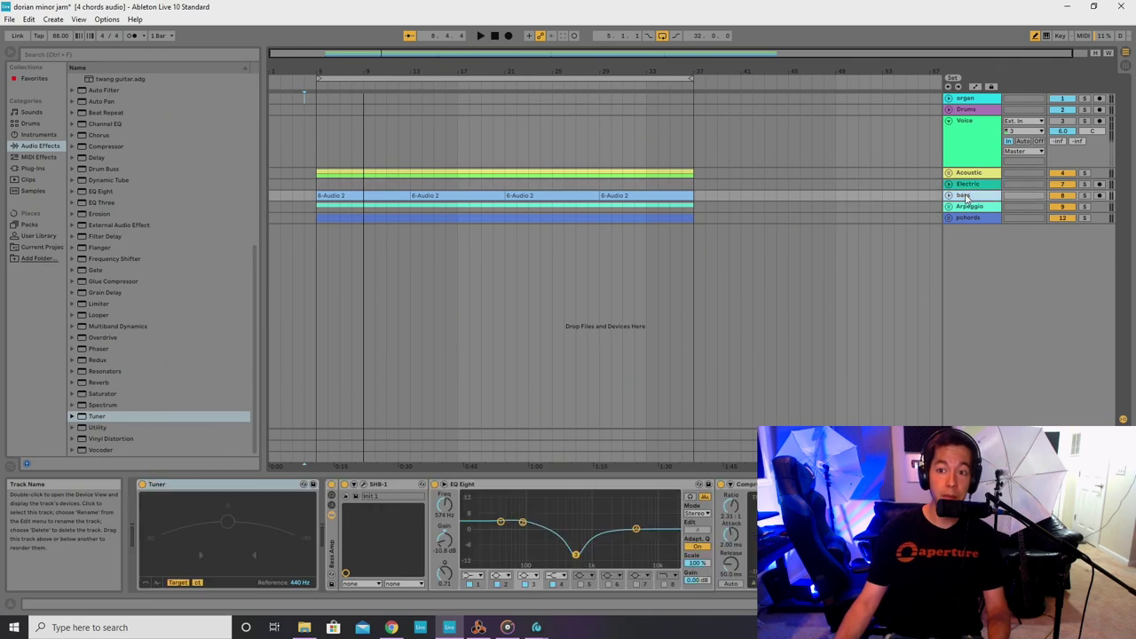
left_click(967, 185)
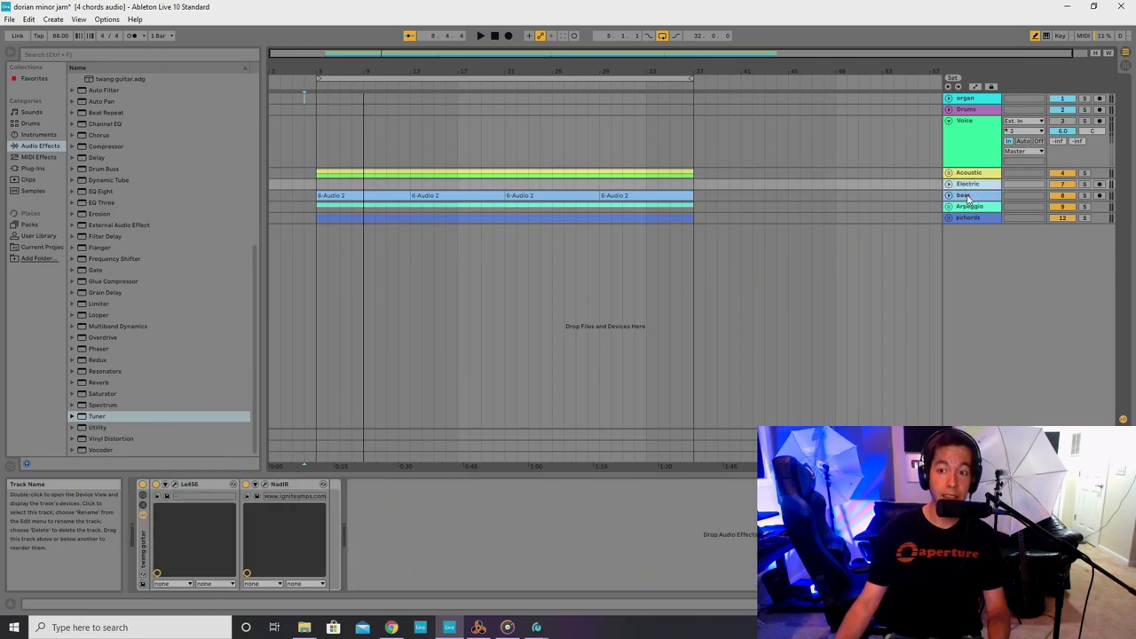
left_click(965, 196)
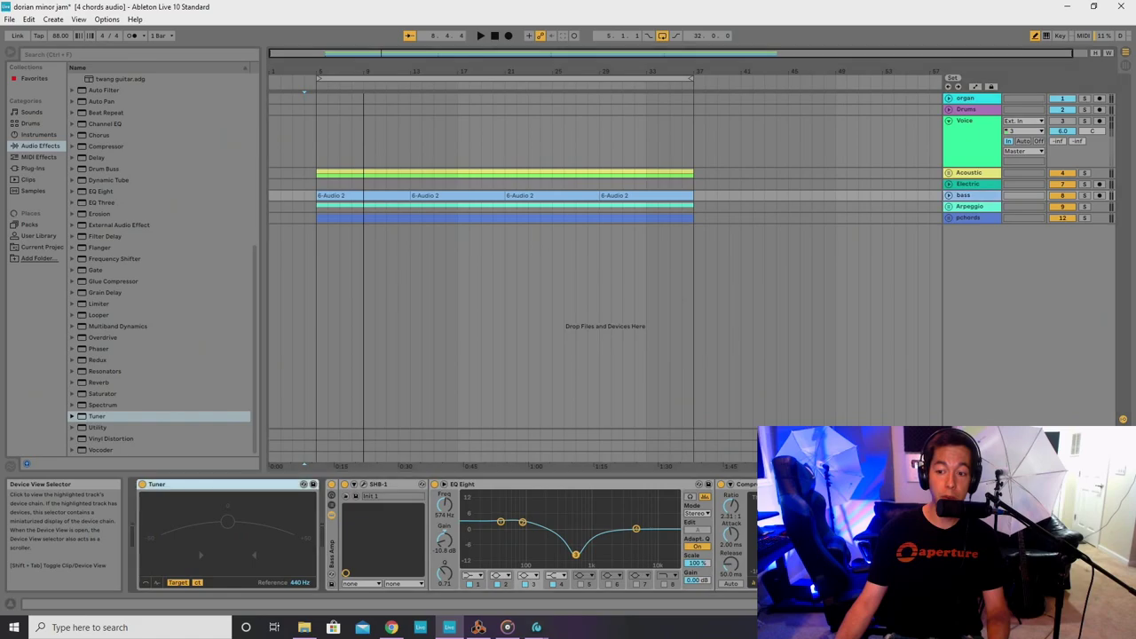
left_click(1056, 604)
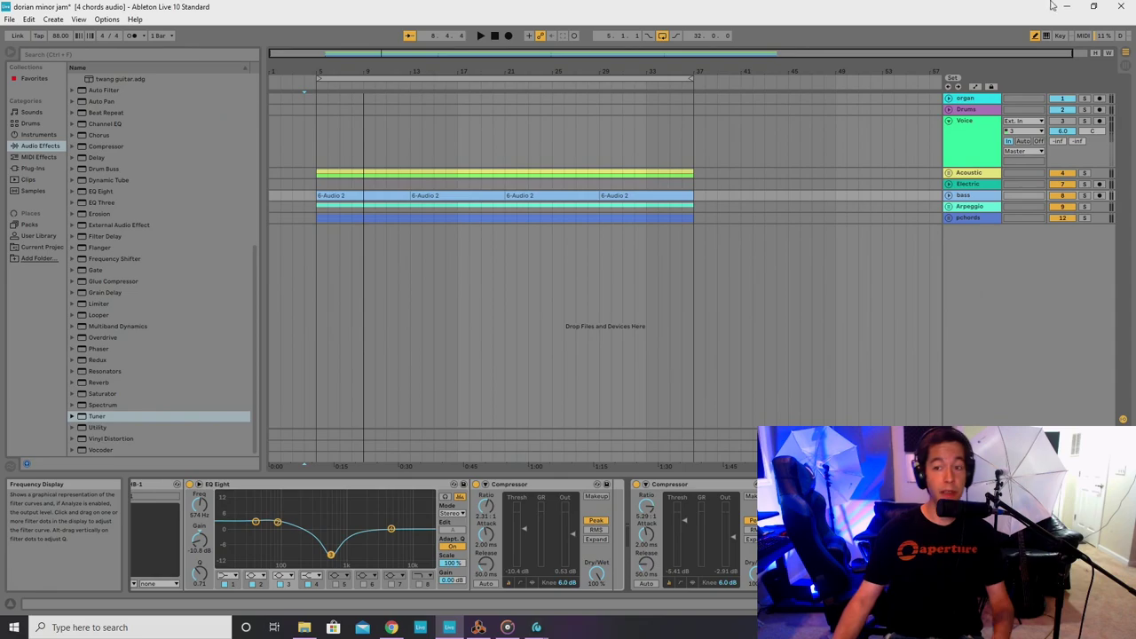
Check the Arpeggio group's tracks and fold the Voice track.
left_click(977, 207)
left_click(949, 208)
left_click(949, 208)
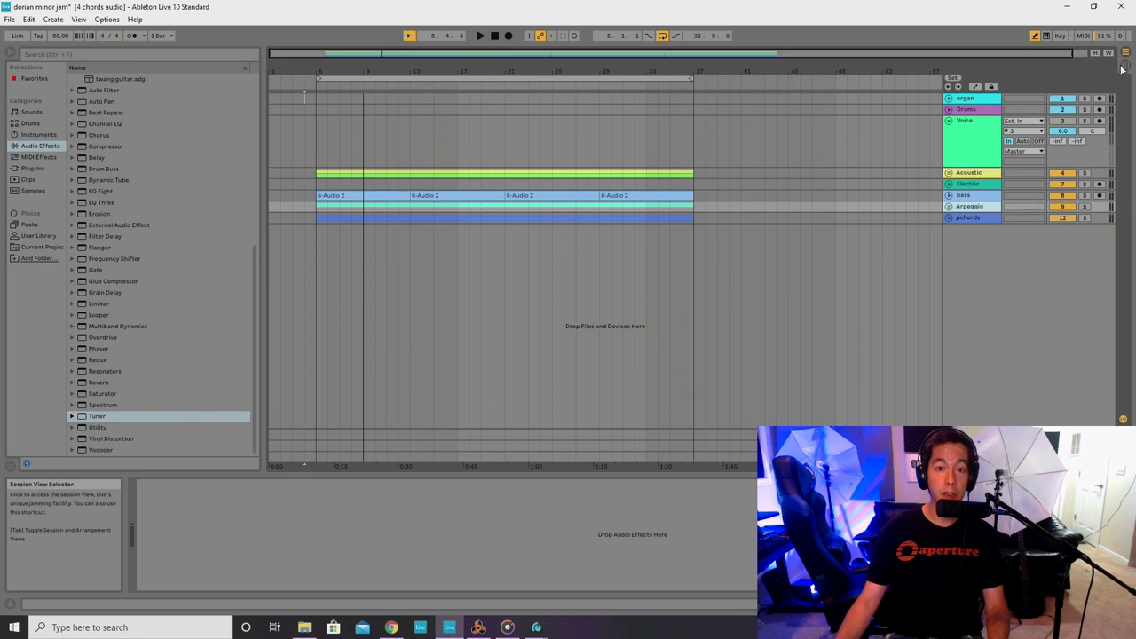
left_click(948, 120)
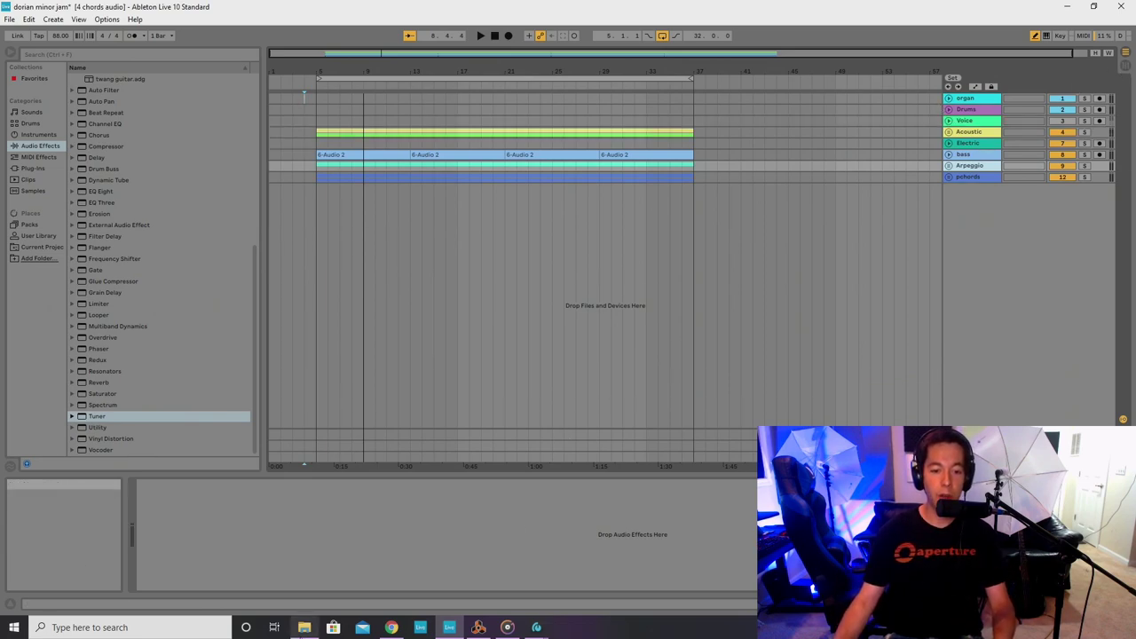
Import the only leads set from the 4 chords audio Project folder into the dorian minor jam arrangement.
left_click(304, 627)
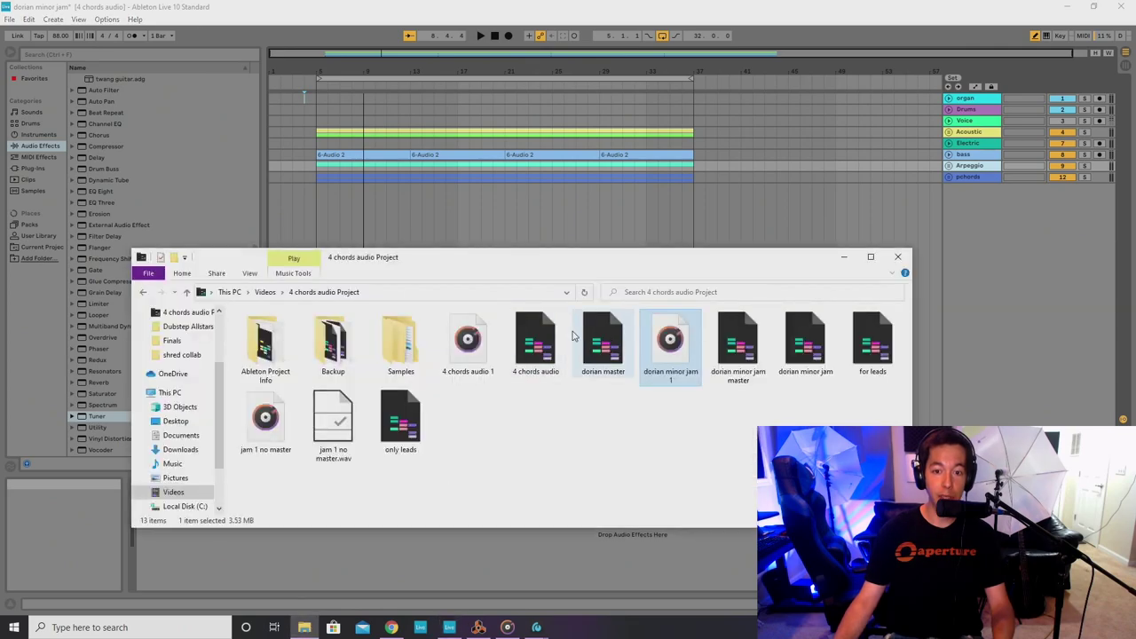
left_click(539, 355)
left_click(866, 330)
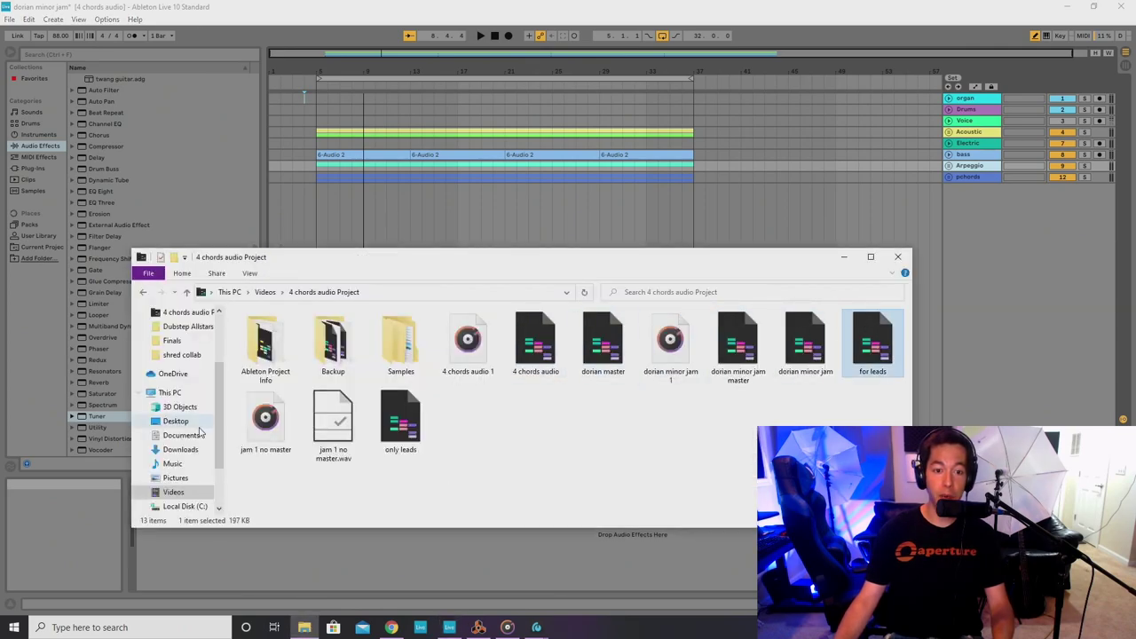
left_click(411, 431)
left_click_drag(453, 269, 556, 356)
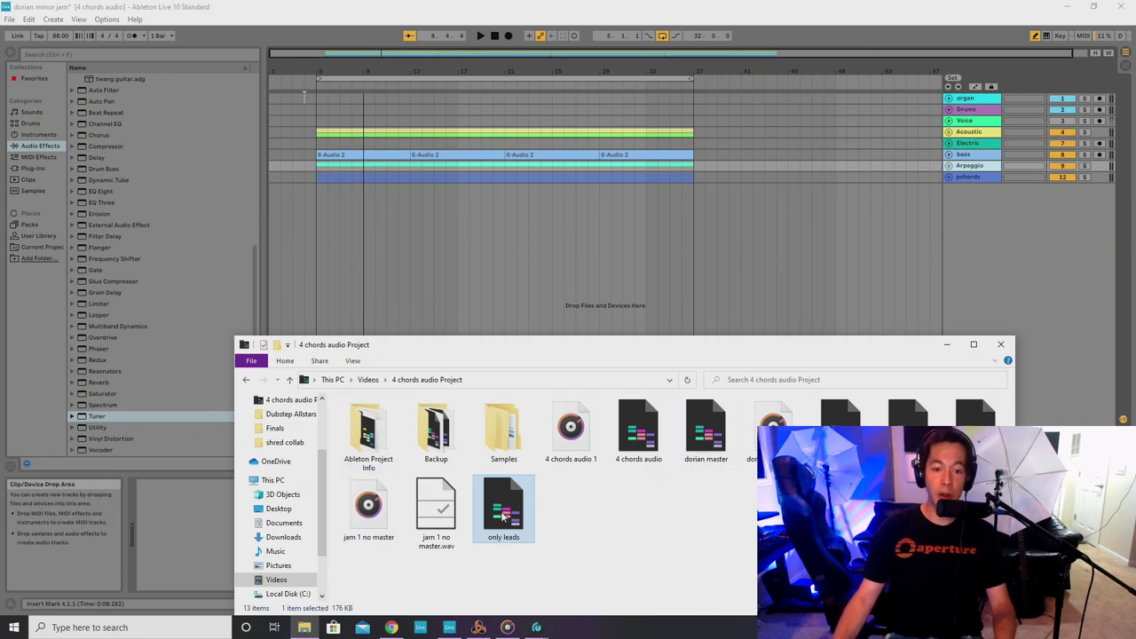
left_click_drag(496, 513, 1001, 235)
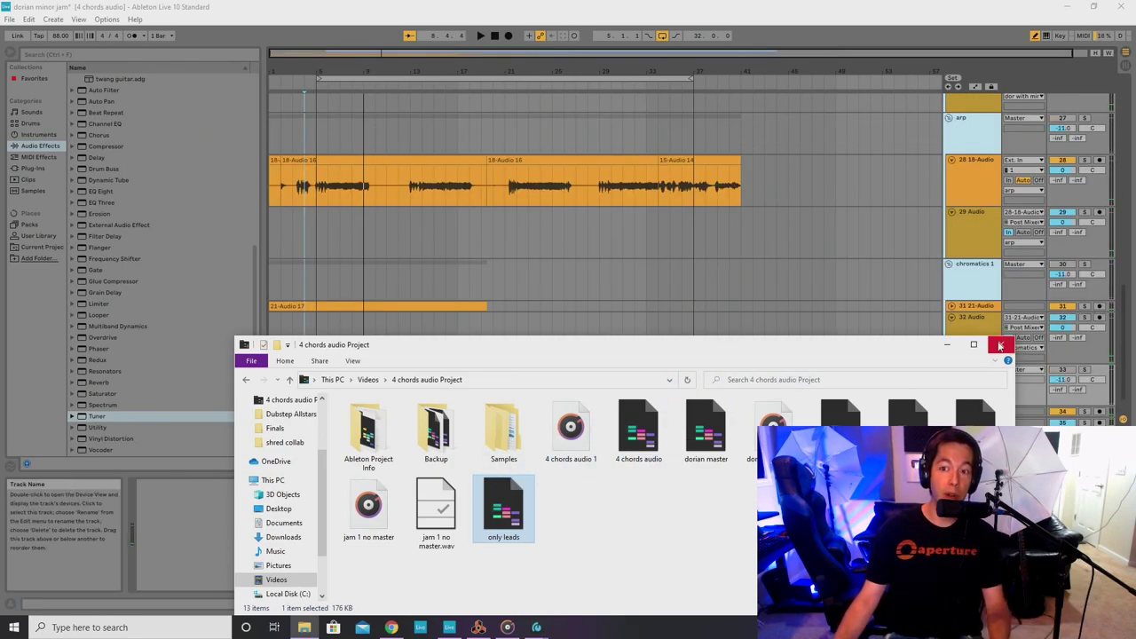
Close the project folder window and fold the chromatics 2 and chromatics 1 groups in the arrangement.
left_click(1000, 346)
scroll(973, 306, "down", 1)
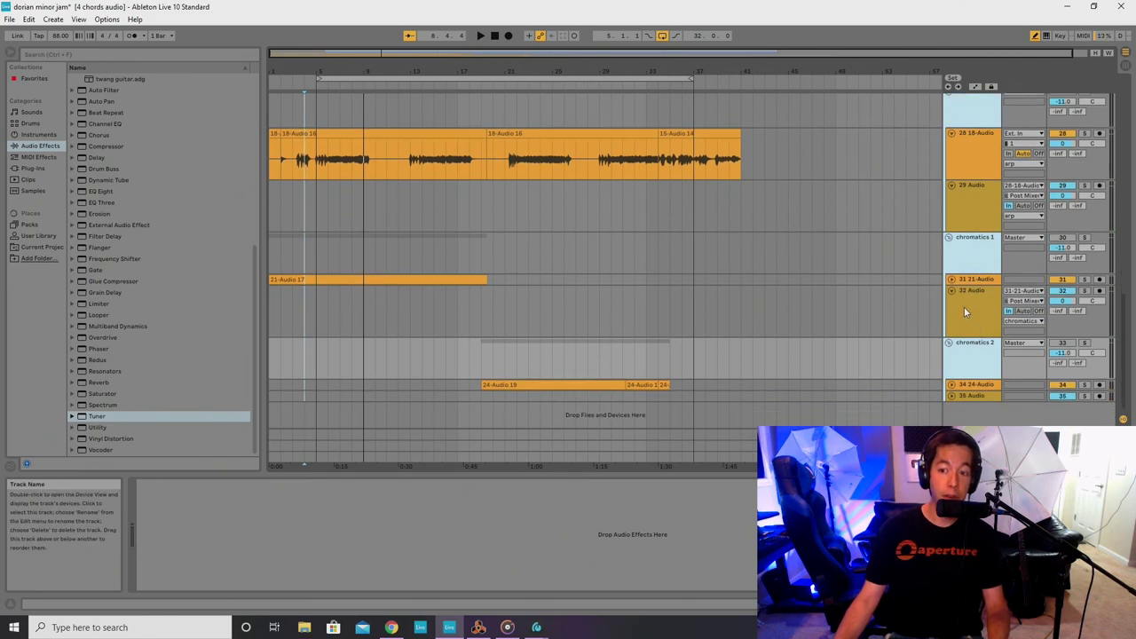
left_click(969, 299)
left_click(949, 342)
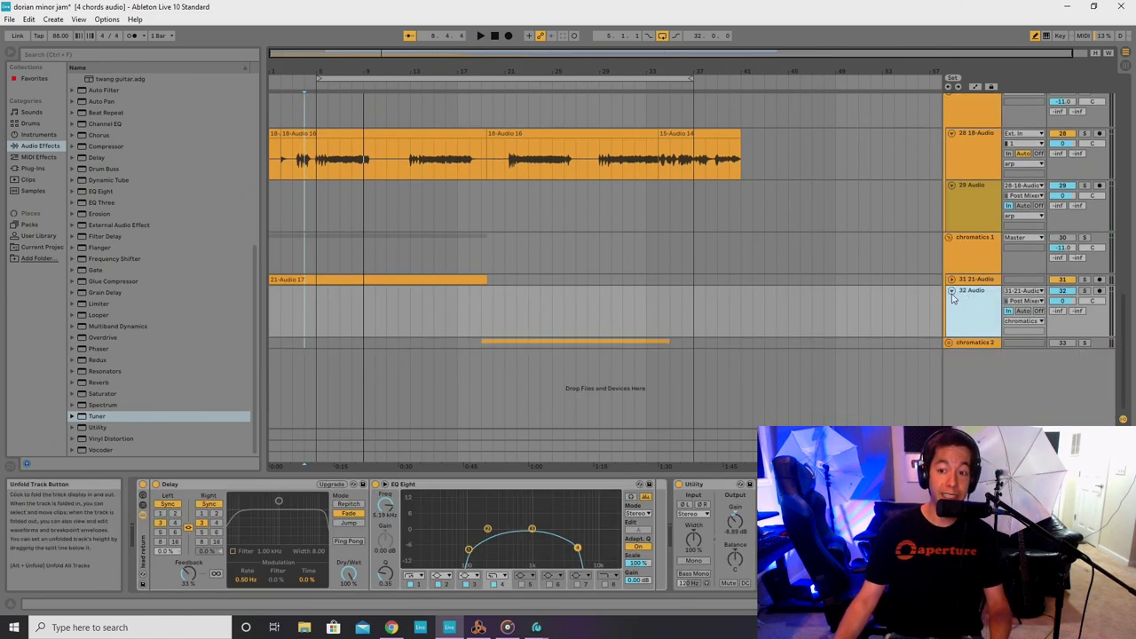
left_click(948, 237)
scroll(951, 204, "up", 3)
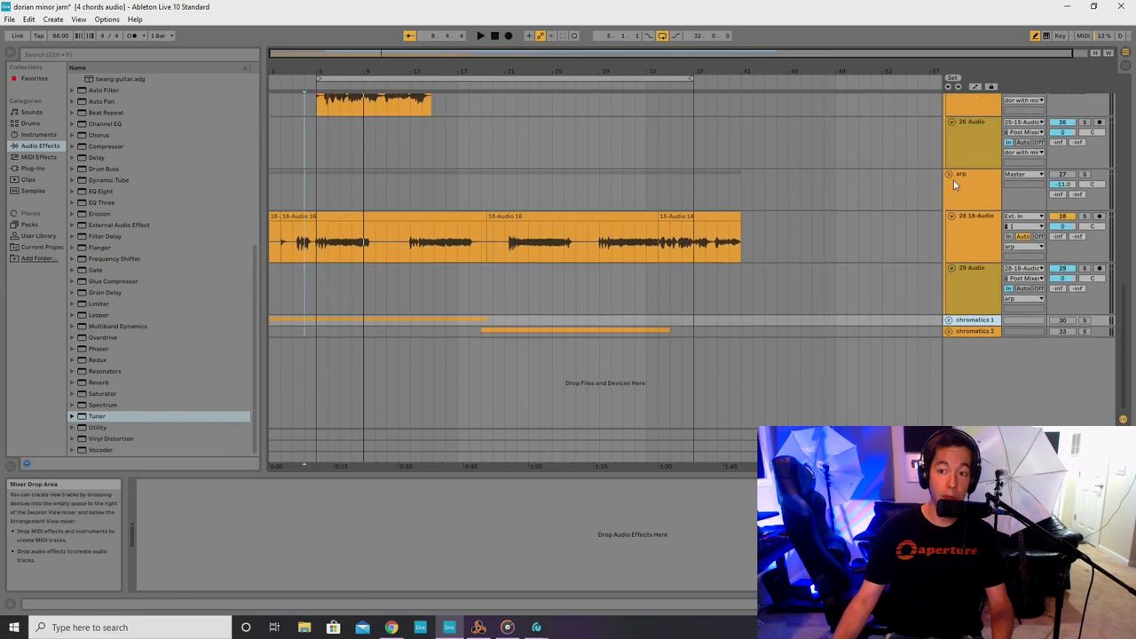
Fold the imported arp, dor with min and penta with 6 lead groups.
left_click(952, 176)
scroll(954, 168, "up", 1)
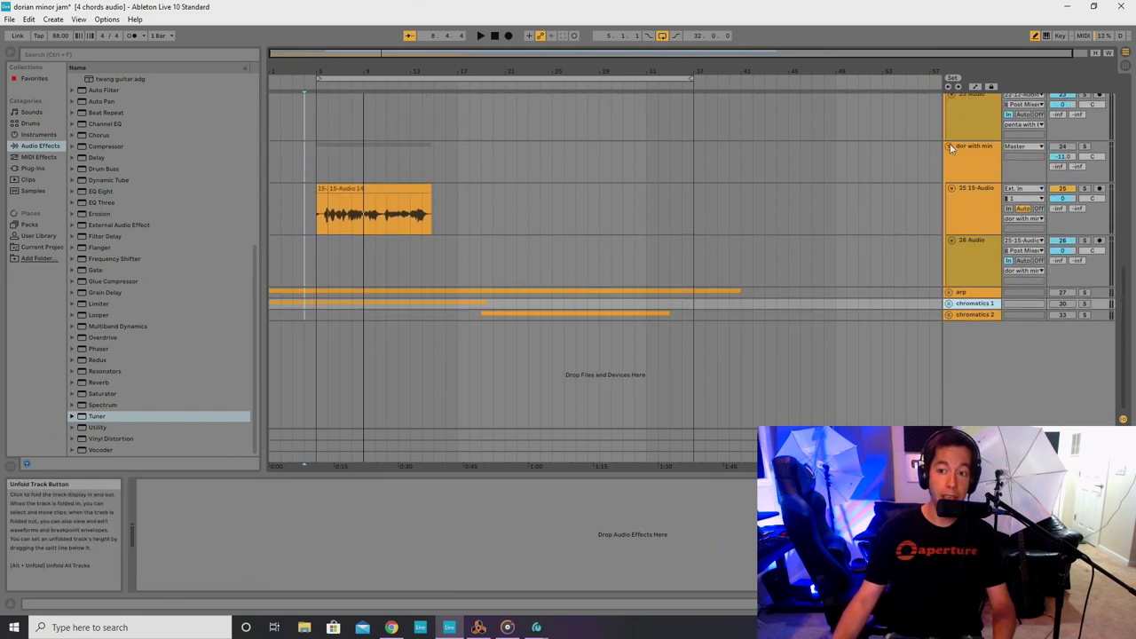
left_click(949, 147)
scroll(955, 112, "up", 1)
scroll(954, 113, "up", 2)
left_click(949, 140)
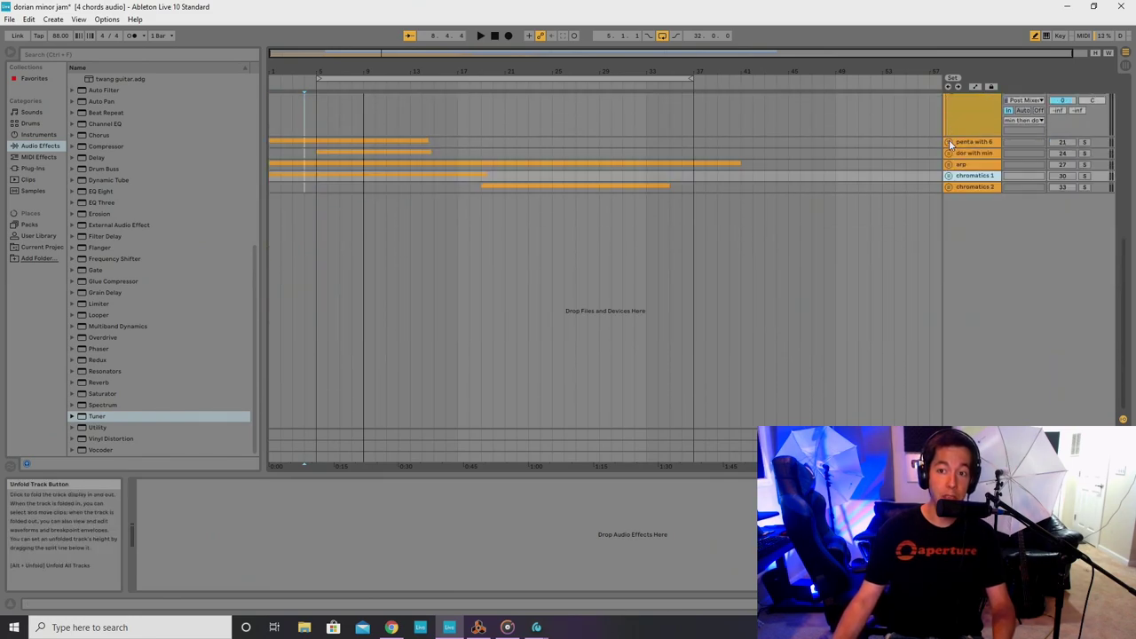
Fold the min then dor and penta groups, and select all the imported lead groups from penta to chromatics 2.
scroll(949, 141, "up", 5)
left_click(950, 124)
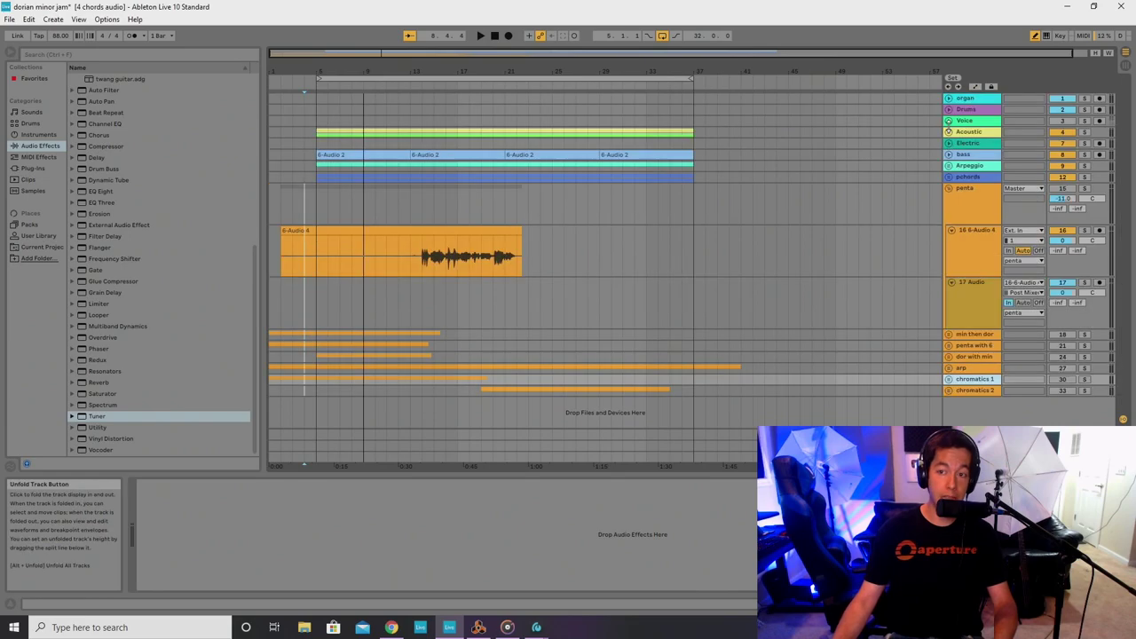
left_click(949, 189)
left_click(688, 329)
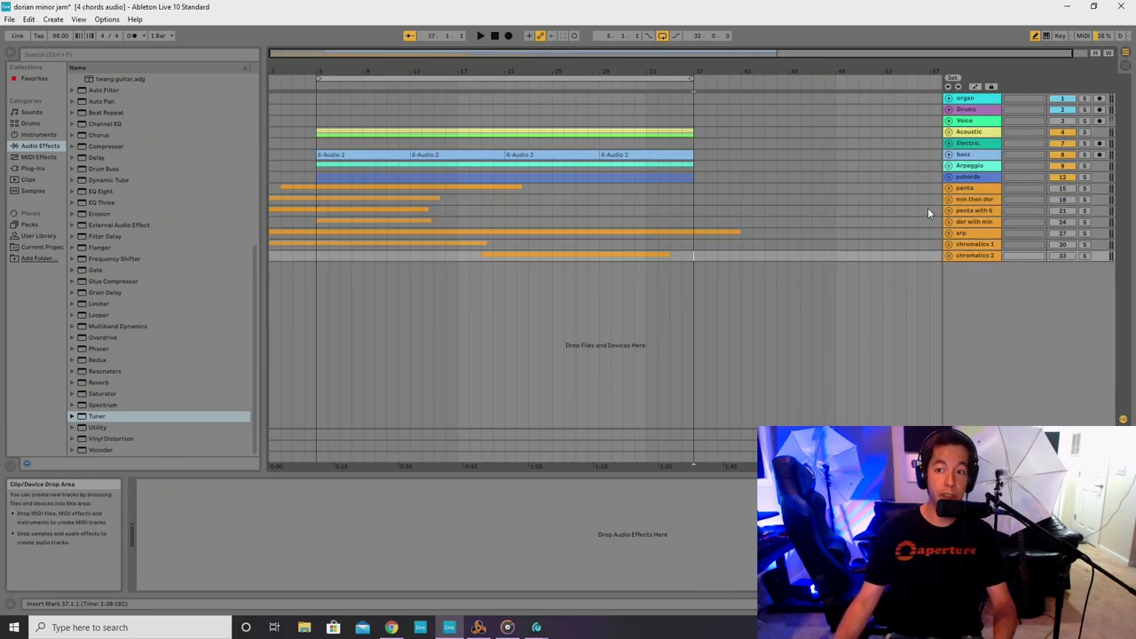
left_click(965, 188)
left_click(971, 256, "shift")
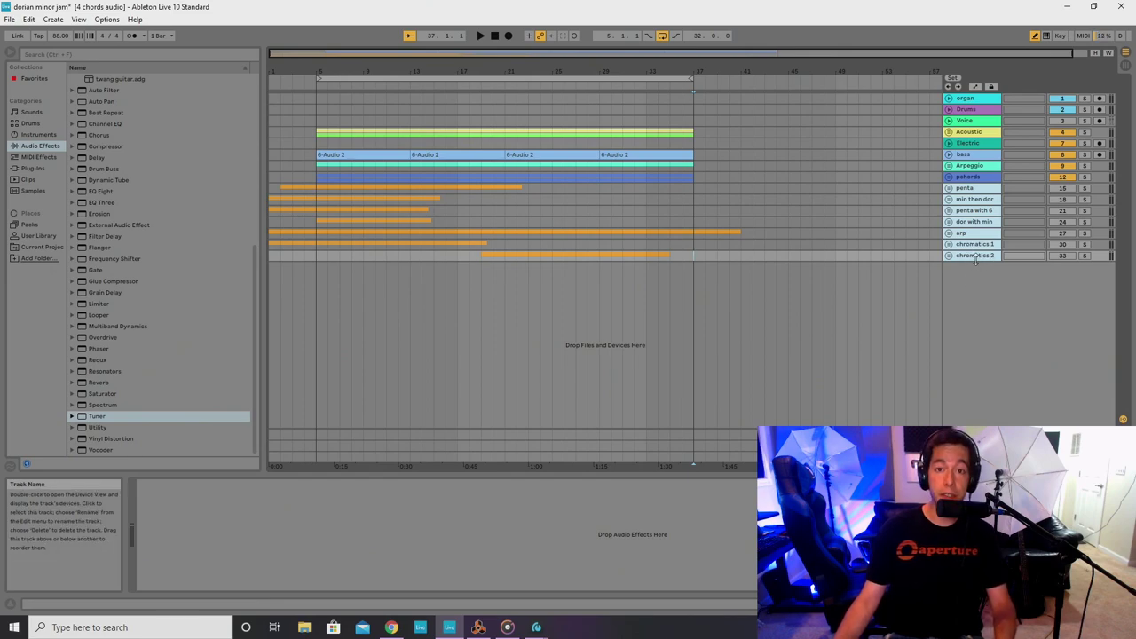
Unfold the penta group and trim the silent beginning of its 6-Audio 4 clip, leaving a short lead-in before the playing.
left_click(977, 190)
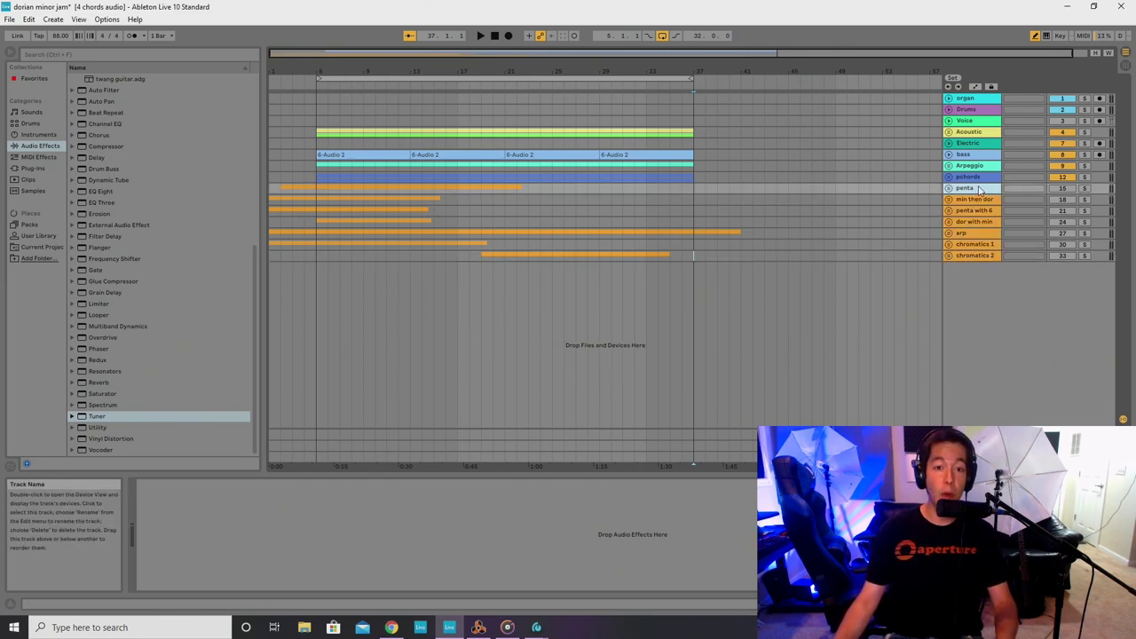
left_click(948, 191)
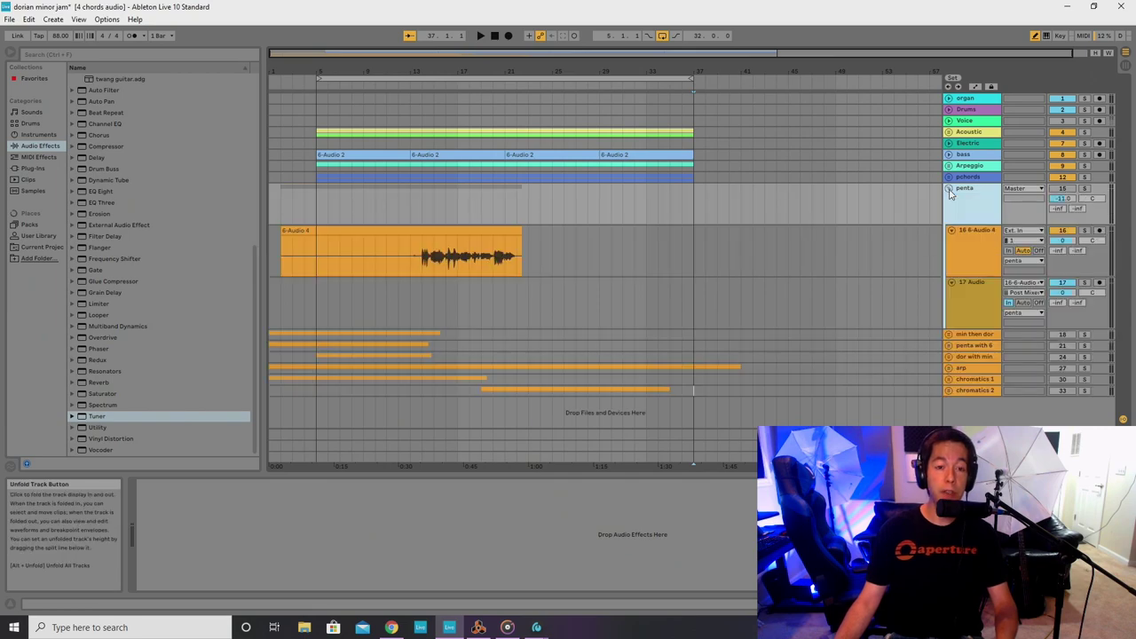
left_click(420, 247)
left_click_drag(421, 248, 282, 249)
key("Delete")
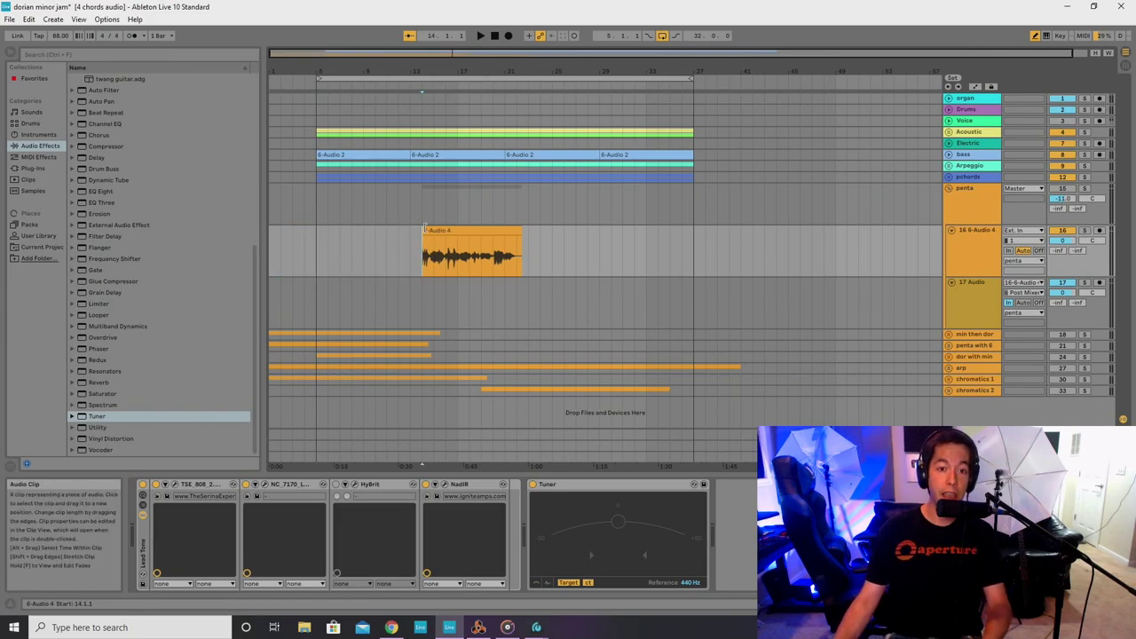
left_click(412, 233)
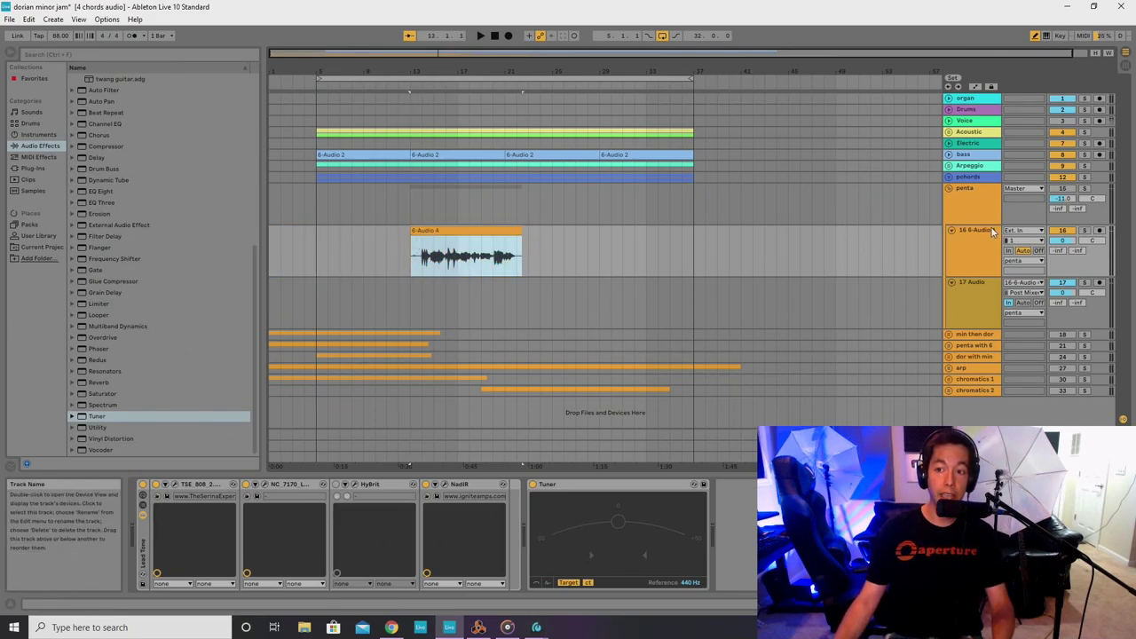
Deactivate the 17 Audio return track and show the device chain of the 16 6-Audio 4 lead track.
left_click(972, 253)
left_click(1065, 283)
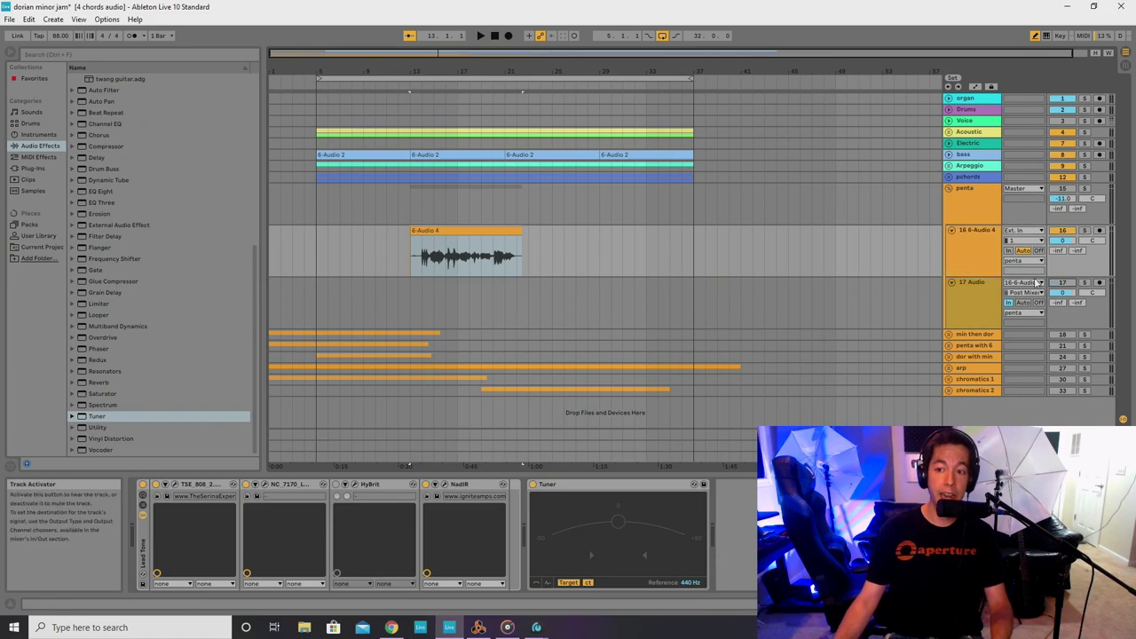
left_click(958, 232)
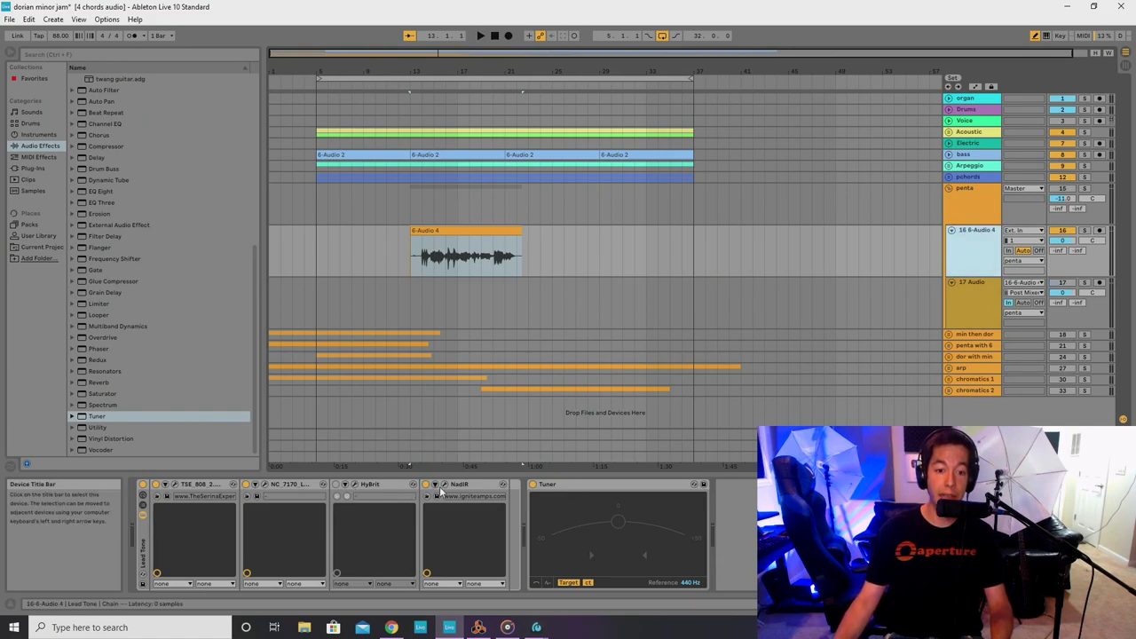
Play back the penta lead and enlarge the 16 6-Audio 4 track's height to examine its waveform.
key("space")
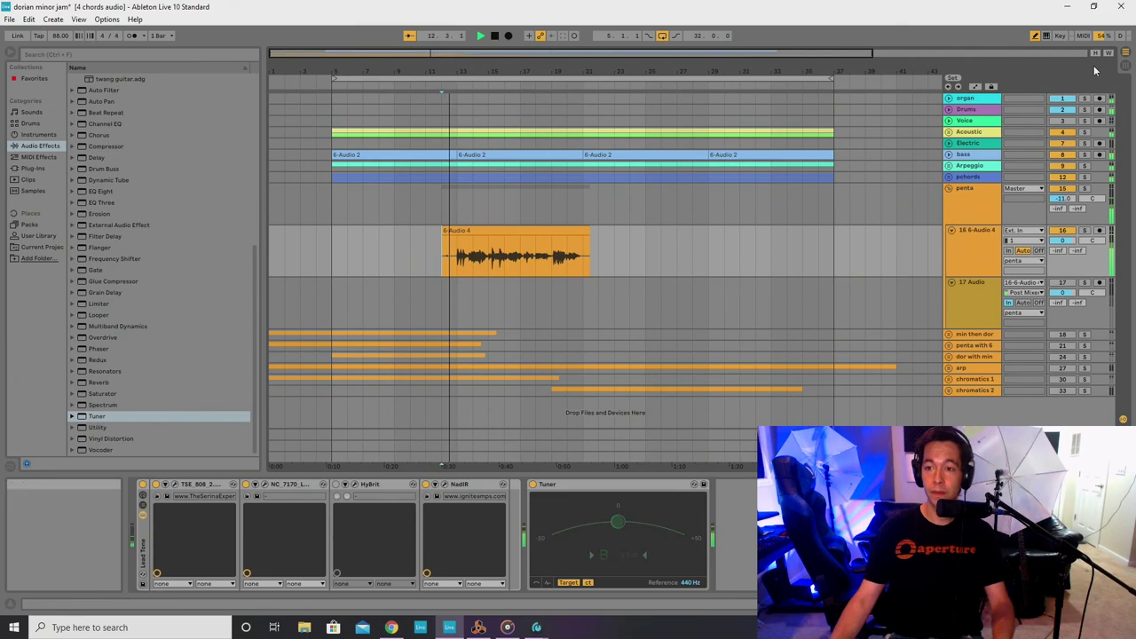
scroll(525, 263, "up", 5)
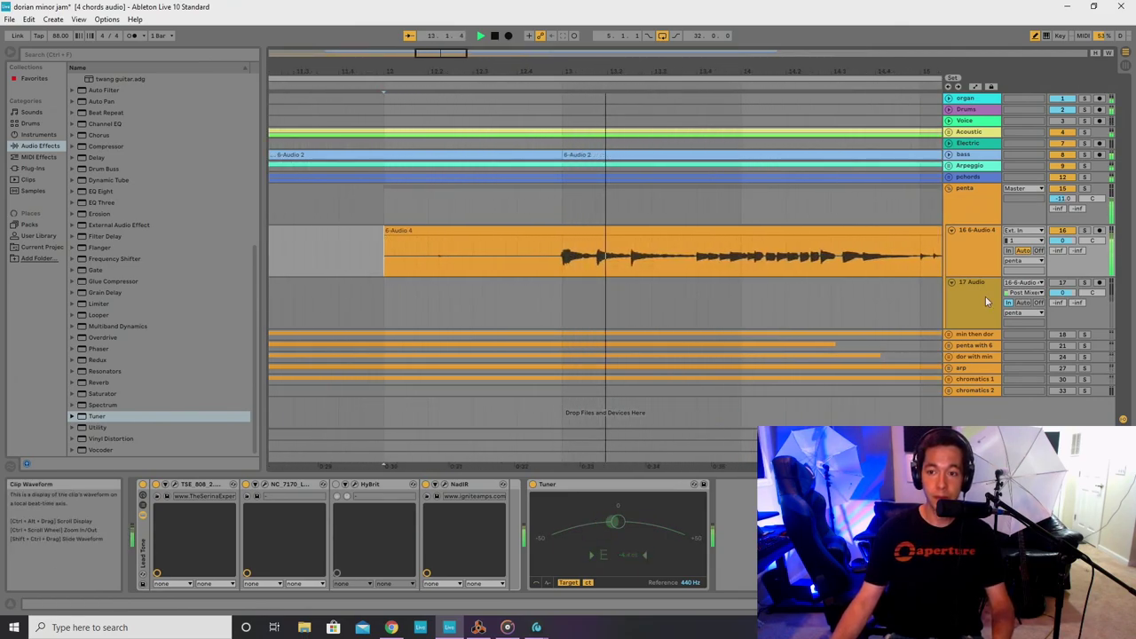
left_click_drag(980, 278, 979, 348)
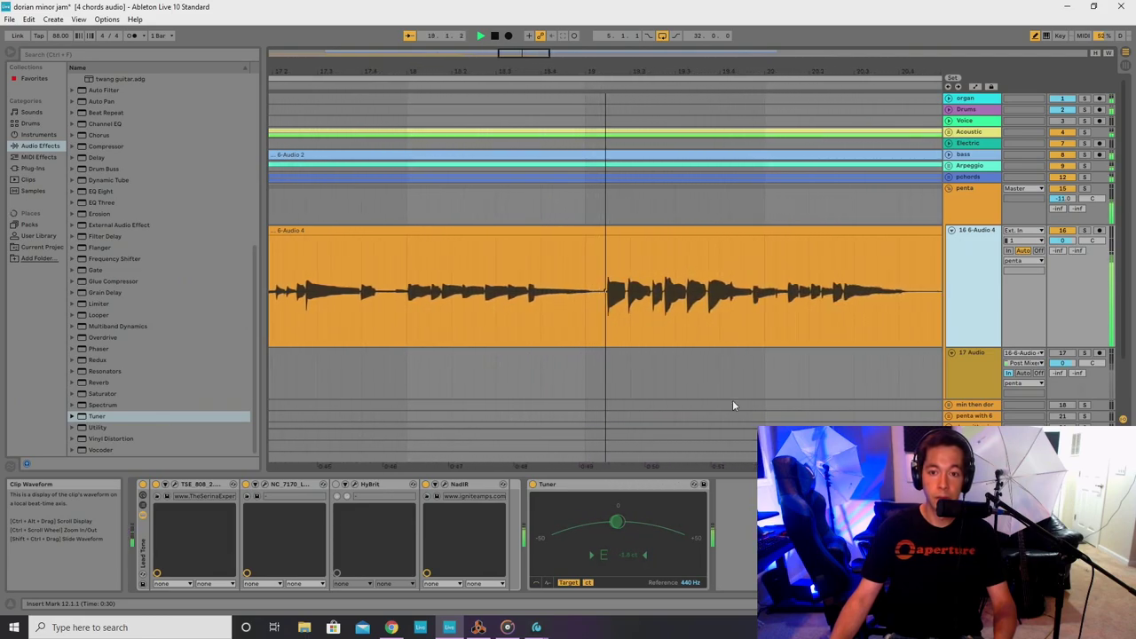
left_click(618, 277)
scroll(611, 257, "down", 3)
key("space")
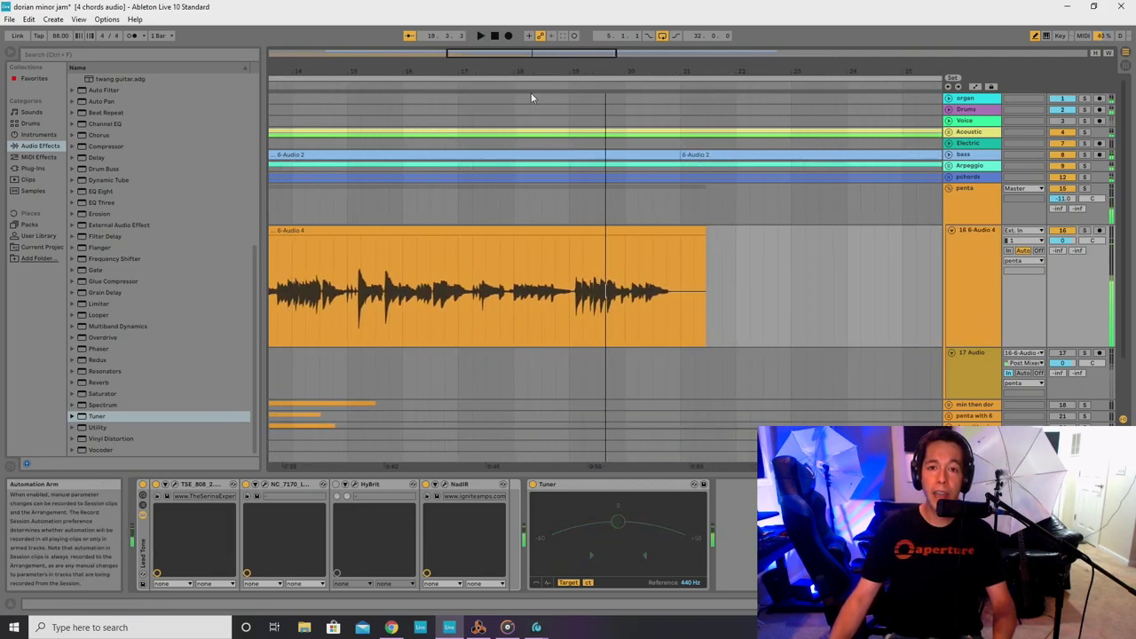
left_click_drag(520, 53, 477, 54)
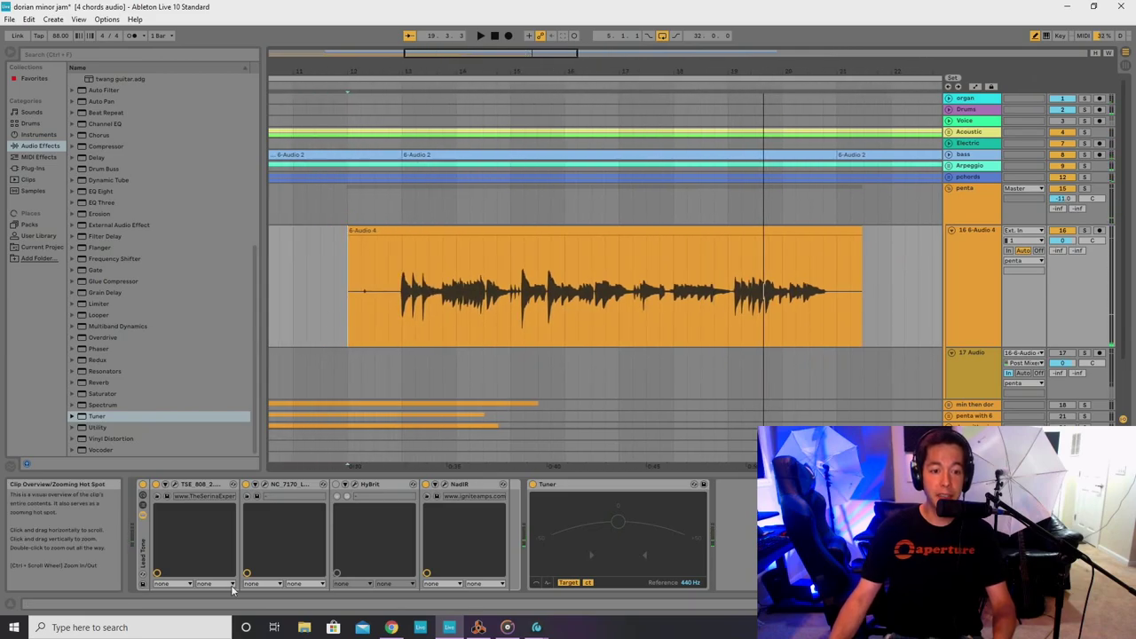
Show the TSE 808 overdrive's settings and play the lead from bar 13, toggling the pedal to compare the sound.
left_click(174, 486)
left_click_drag(531, 333, 467, 300)
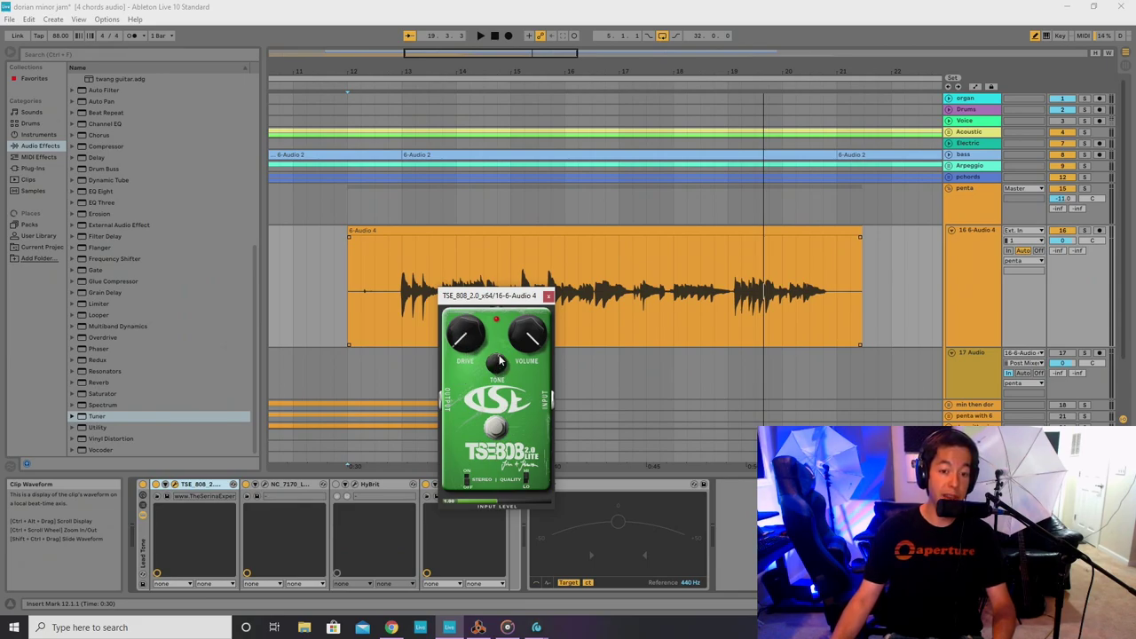
left_click(407, 397)
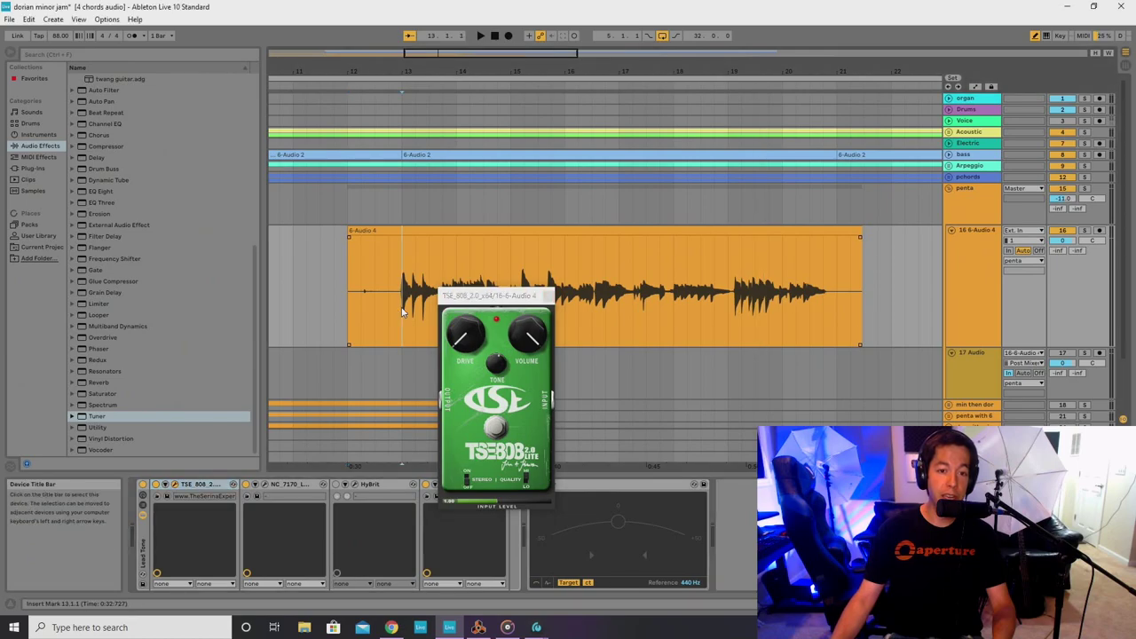
key("space")
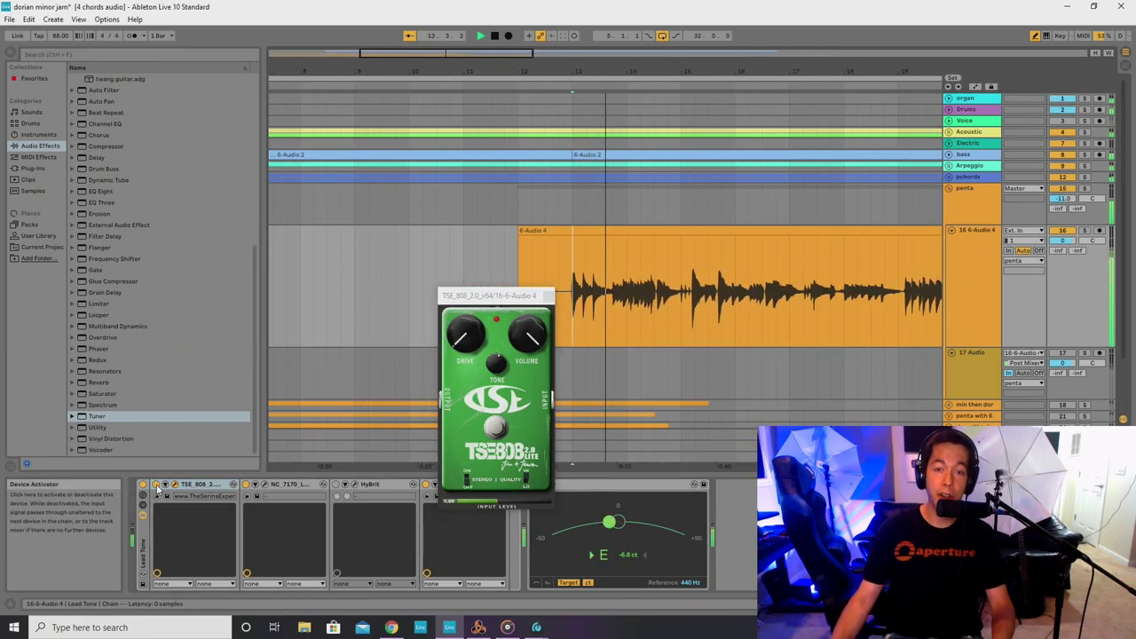
left_click(157, 484)
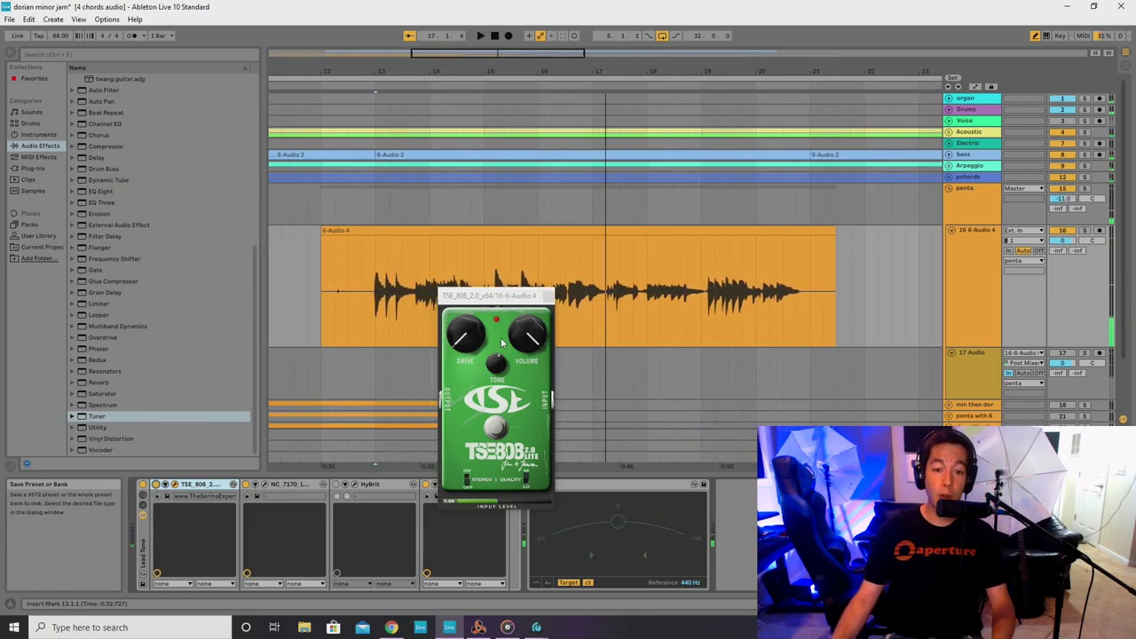
Check the NC 7170 Lead amp's settings and delete the inactive HyBrit device from the Lead Tone rack.
left_click(290, 485)
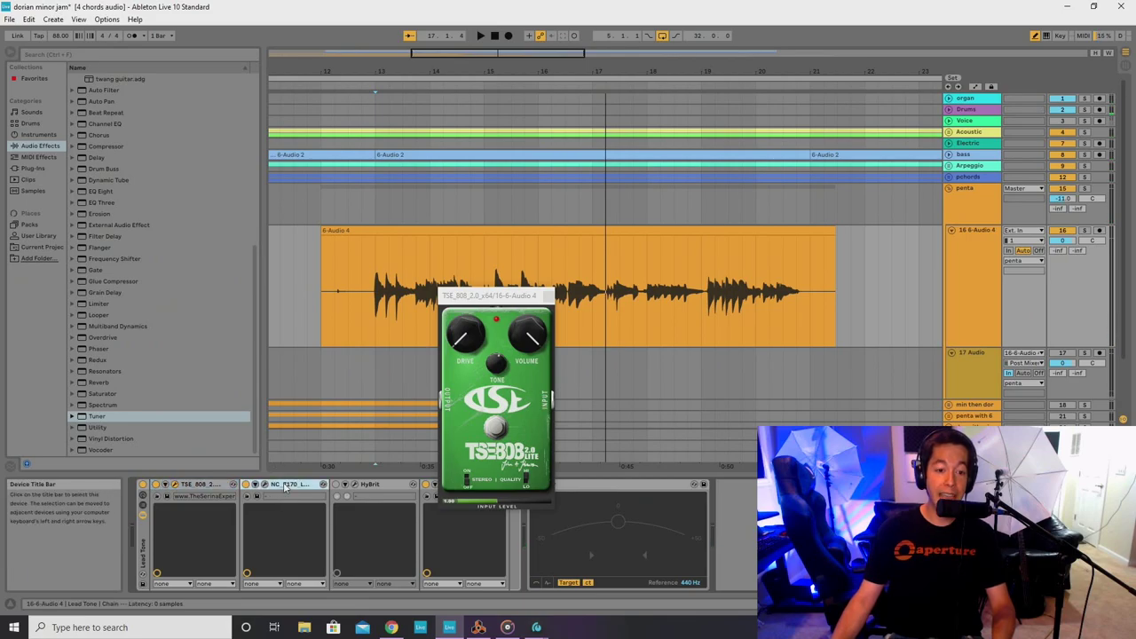
left_click(267, 484)
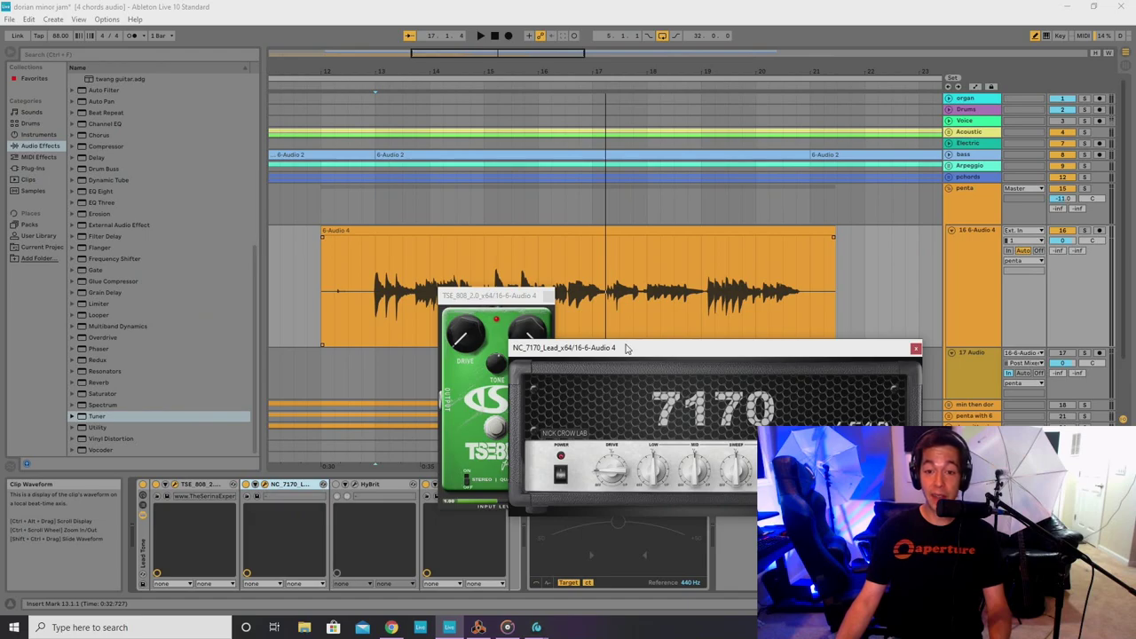
left_click(915, 348)
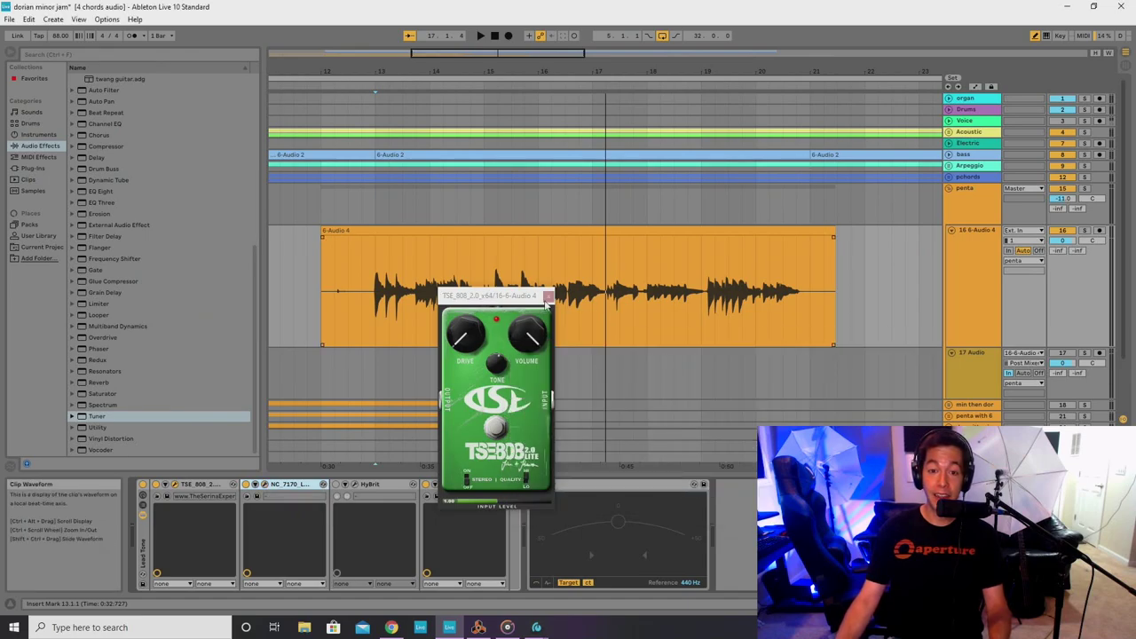
left_click(380, 485)
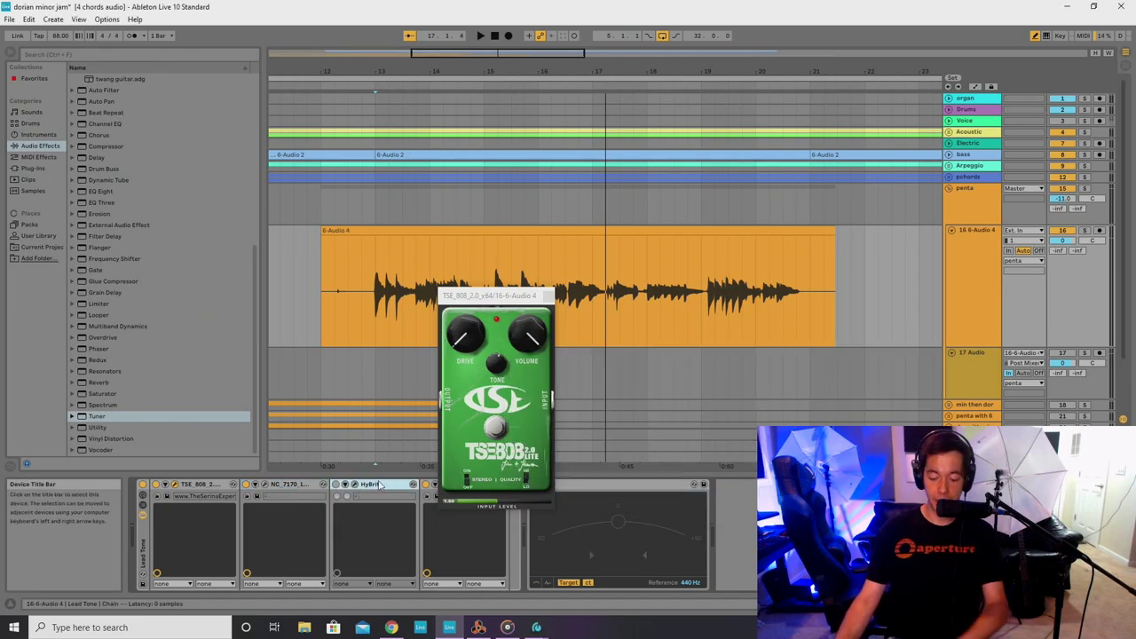
key("Delete")
Check the cabinet impulse response loaded in NadIR, and close the NadIR and TSE 808 windows.
left_click(356, 485)
left_click_drag(683, 380, 644, 316)
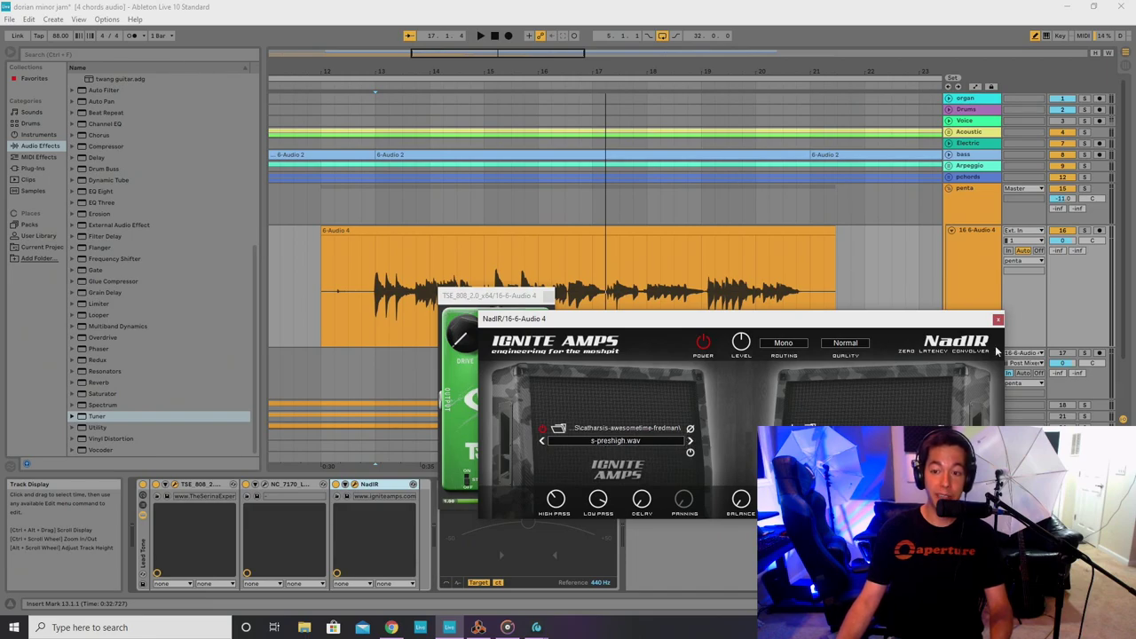
left_click(997, 319)
left_click(549, 295)
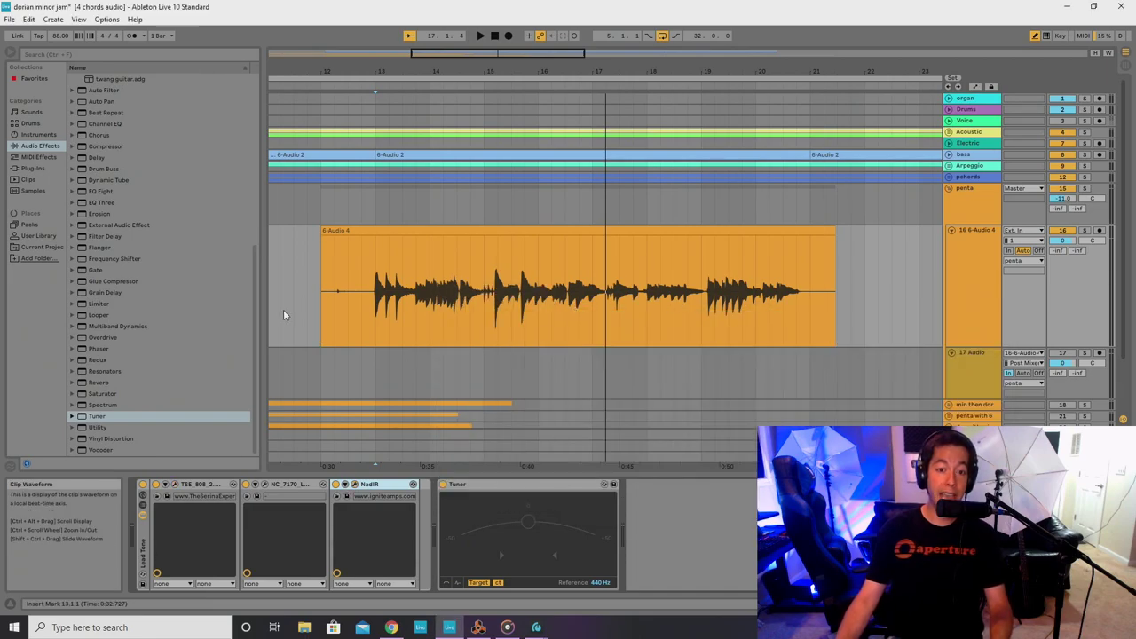
left_click(359, 318)
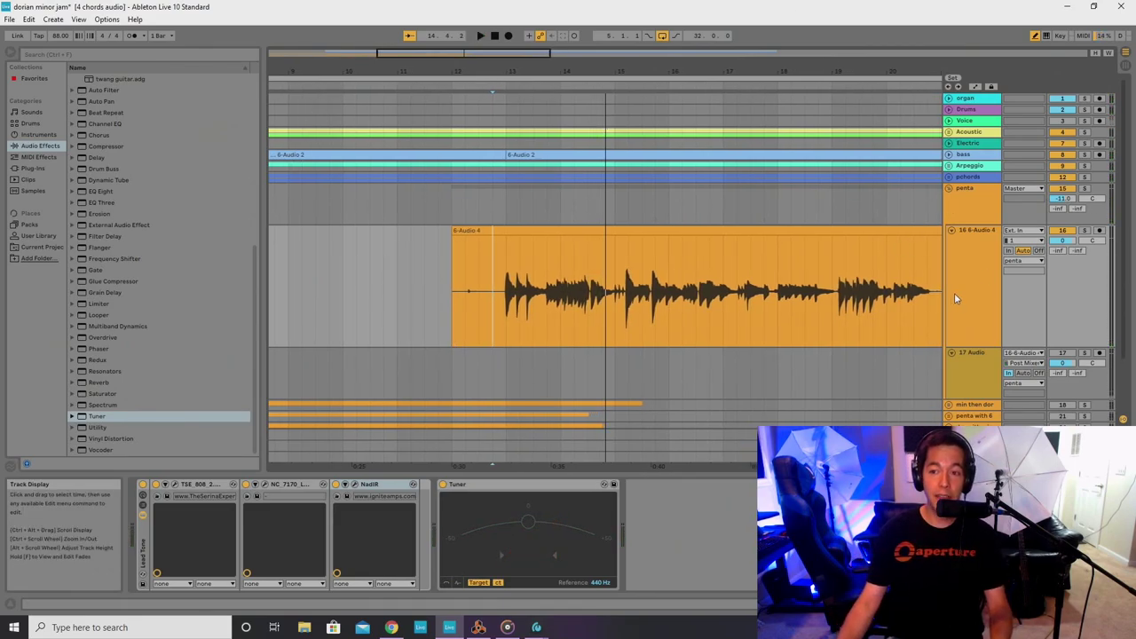
Review the Delay, EQ Eight and Utility chain on 17 Audio and its audio input source, comparing it with the 6-Audio 4 lead track.
left_click(977, 285)
left_click(972, 352)
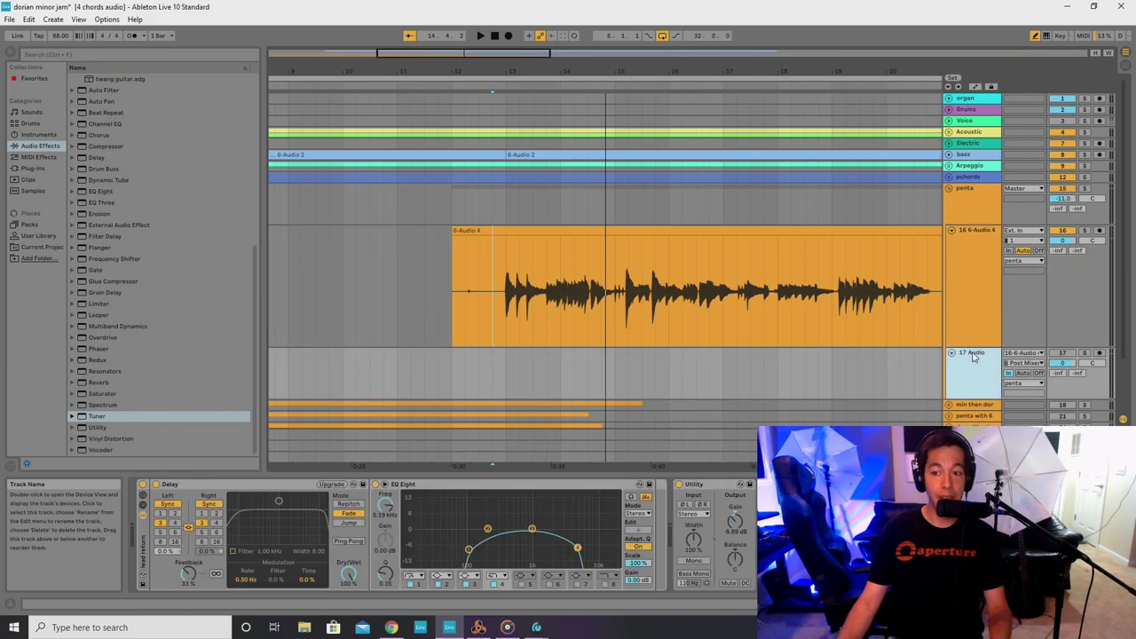
left_click(202, 485)
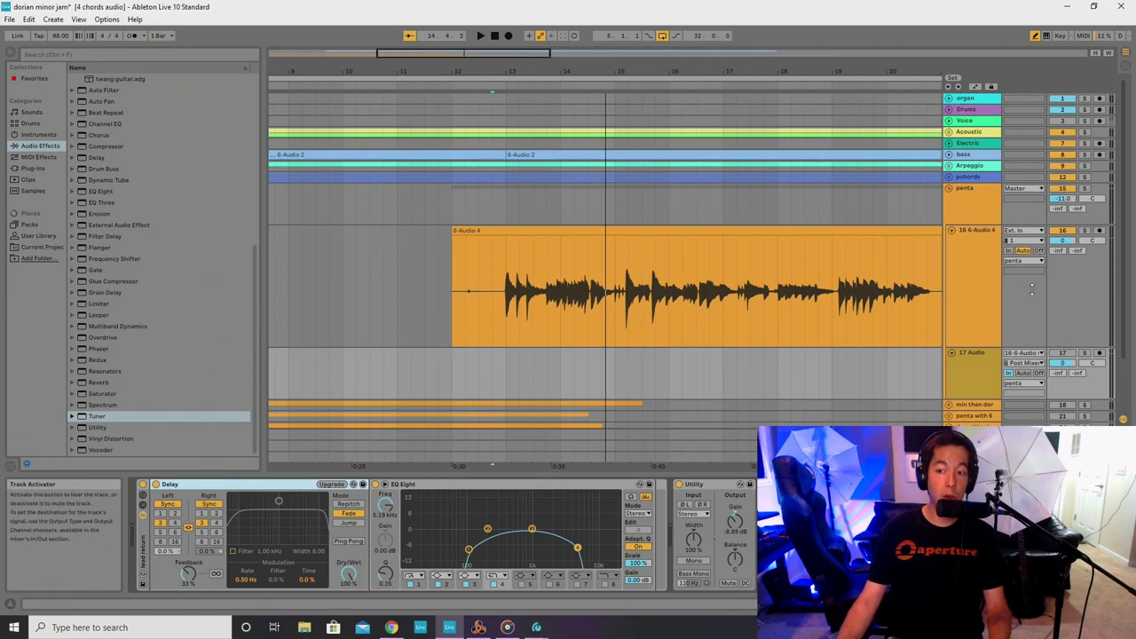
left_click(977, 233)
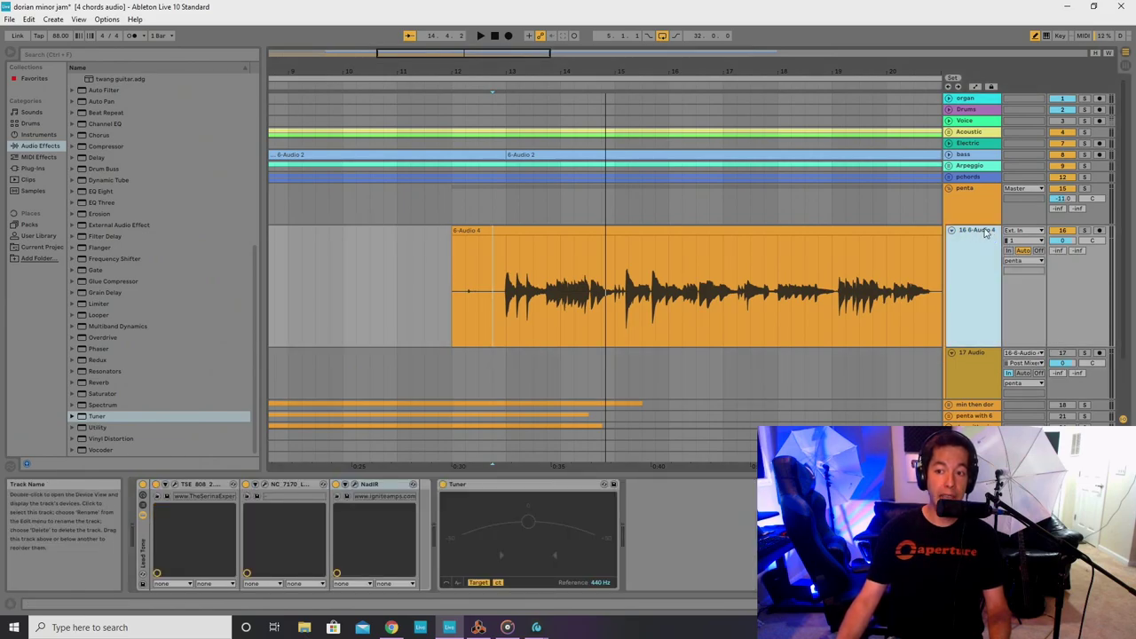
left_click(969, 356)
left_click(1023, 352)
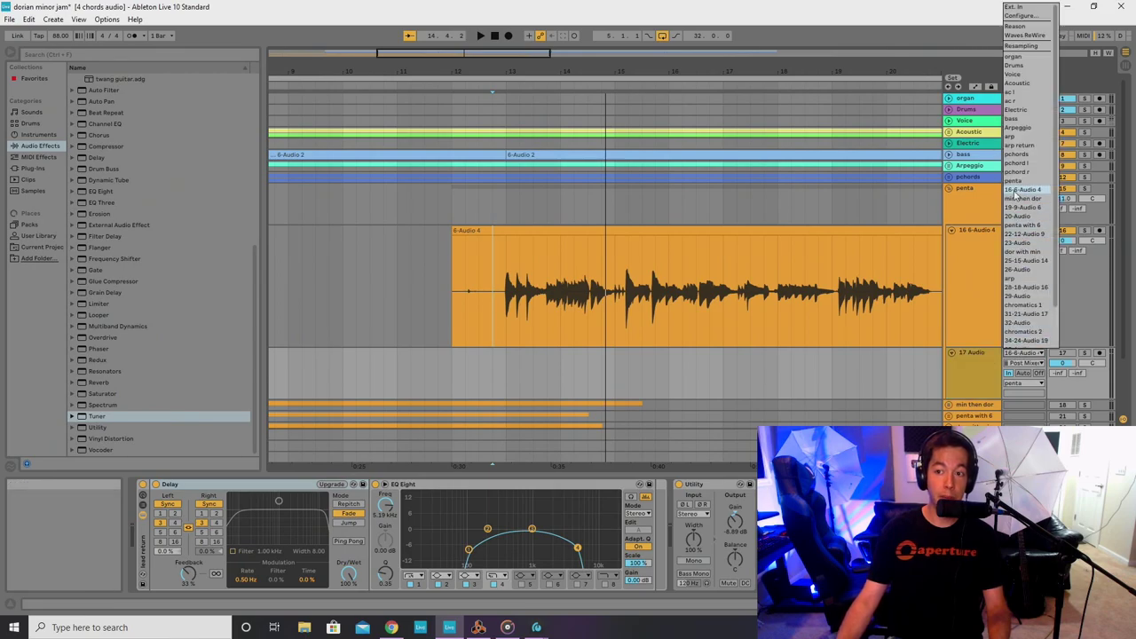
left_click(970, 273)
left_click(977, 233)
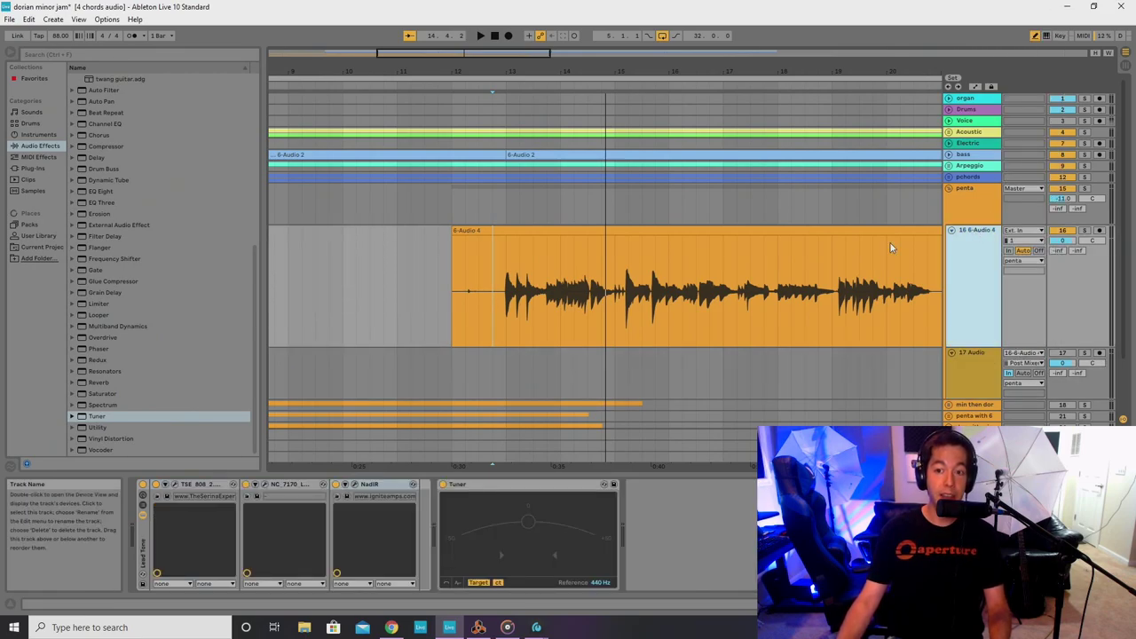
Solo the penta group, set 17 Audio's Utility gain to -4.11 dB while playing the lead, and turn the solo off again.
left_click(979, 363)
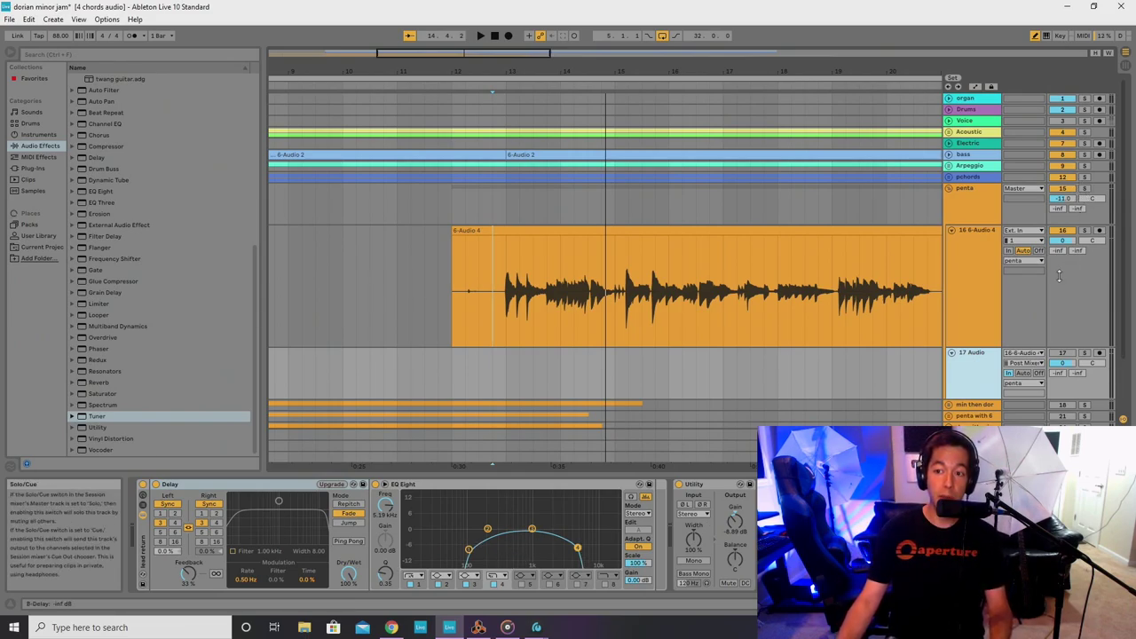
left_click(1084, 190)
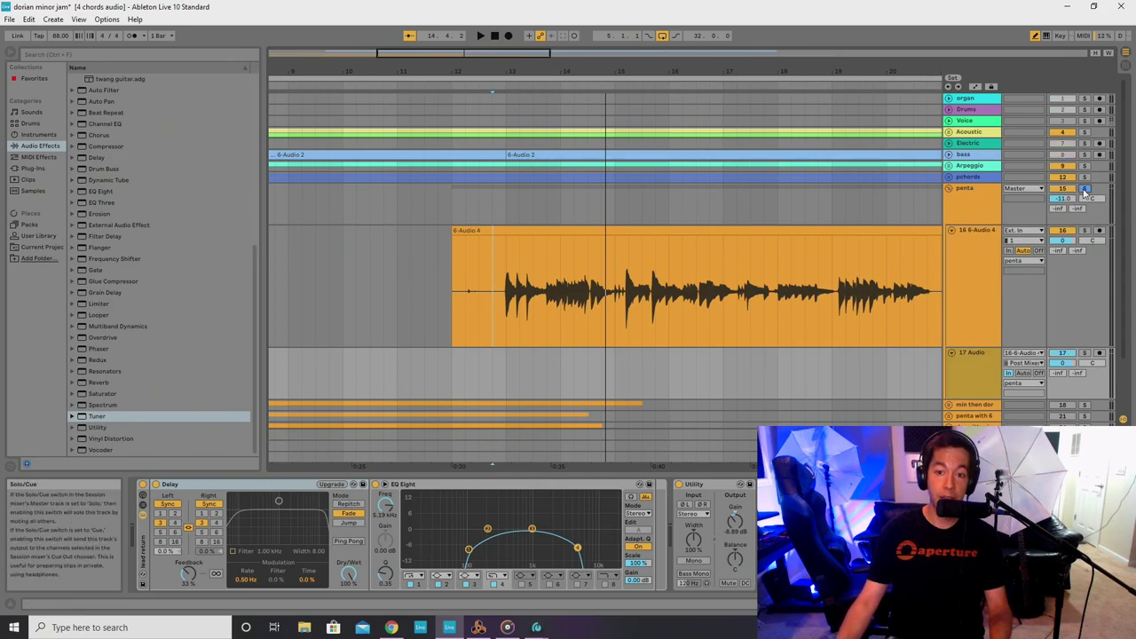
key("space")
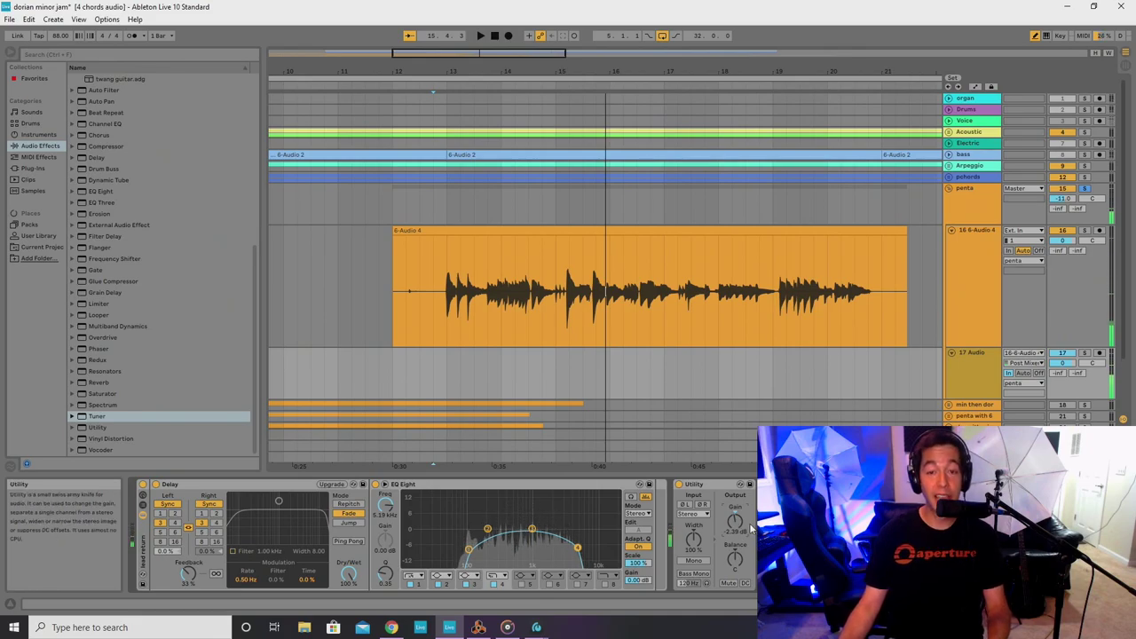
key("space")
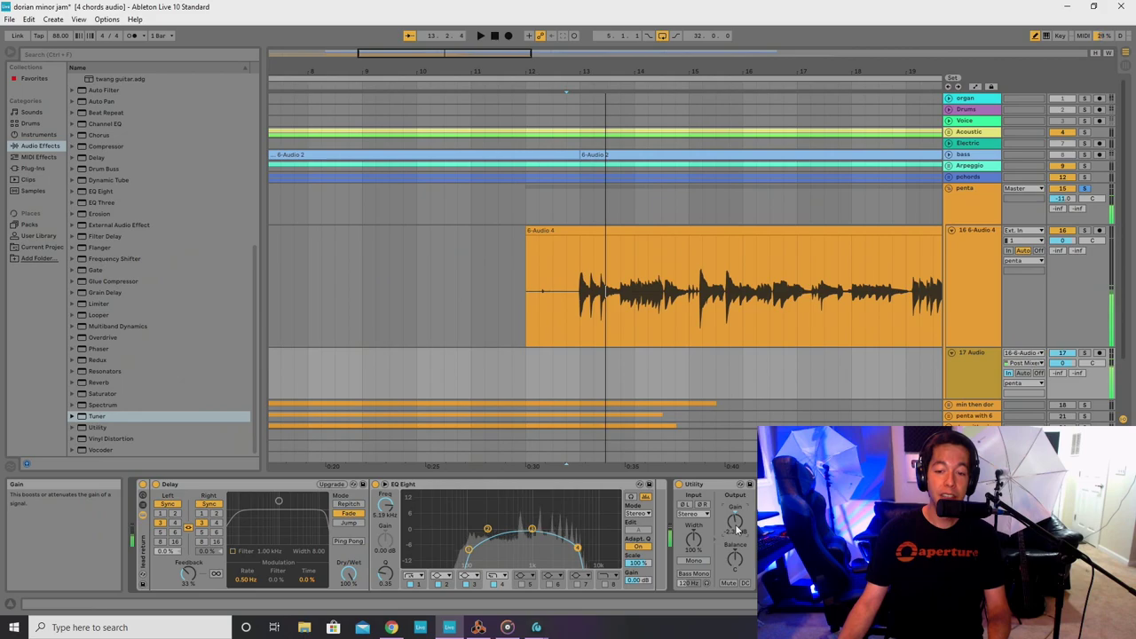
left_click(736, 523)
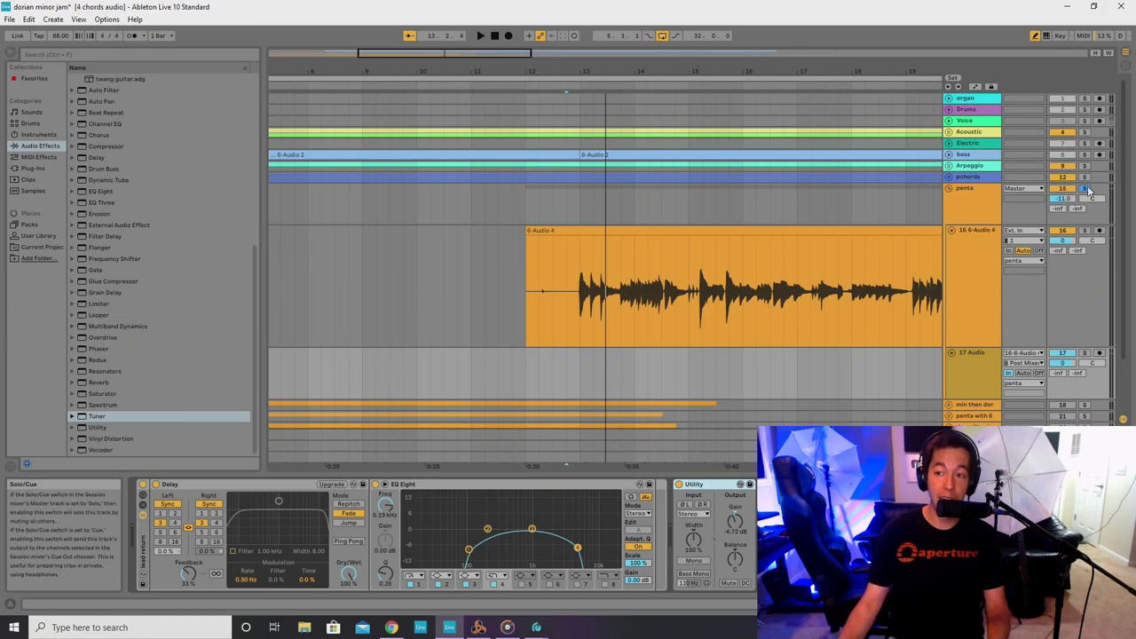
key("space")
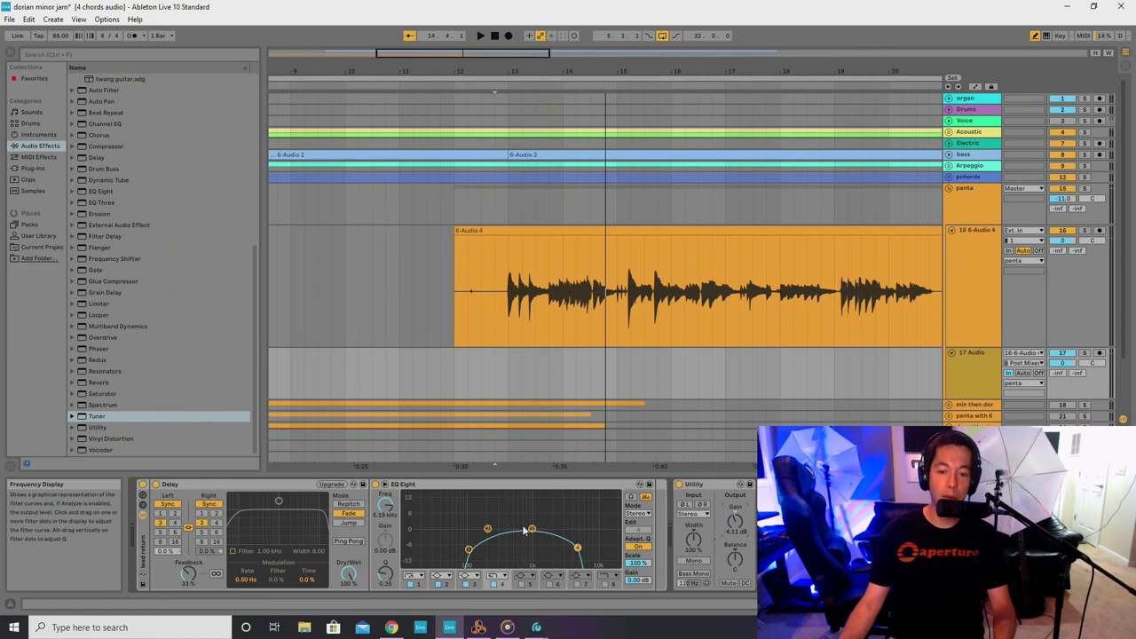
Try different low-cut and high-cut positions in 17 Audio's EQ Eight and raise its Utility gain to 4.56 dB.
left_click_drag(468, 551, 460, 545)
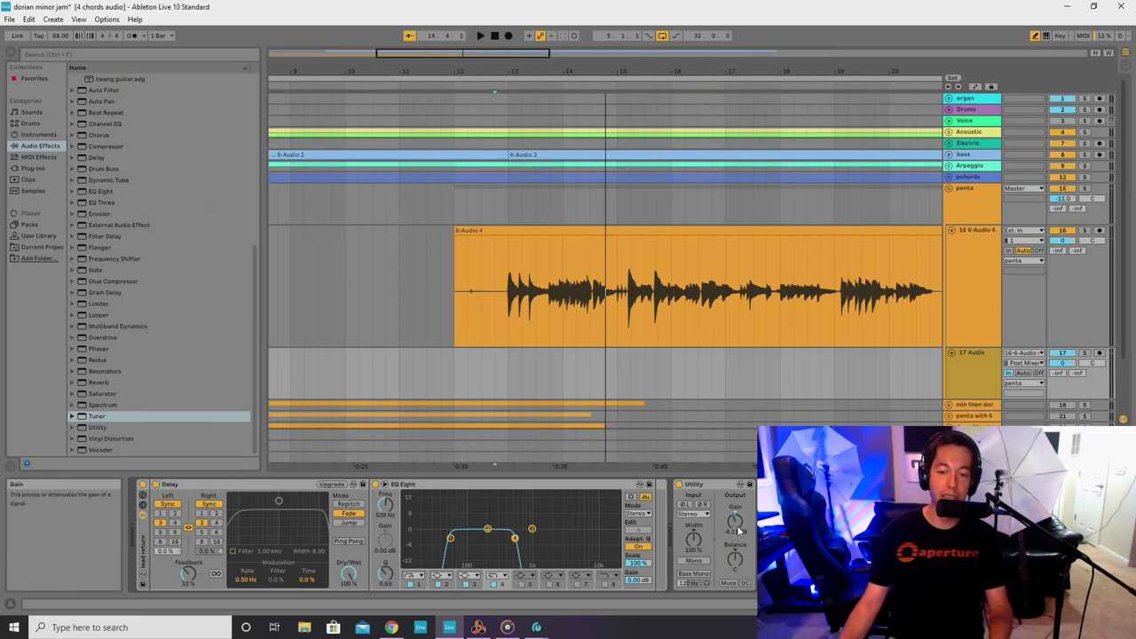
key("space")
left_click_drag(736, 523, 736, 498)
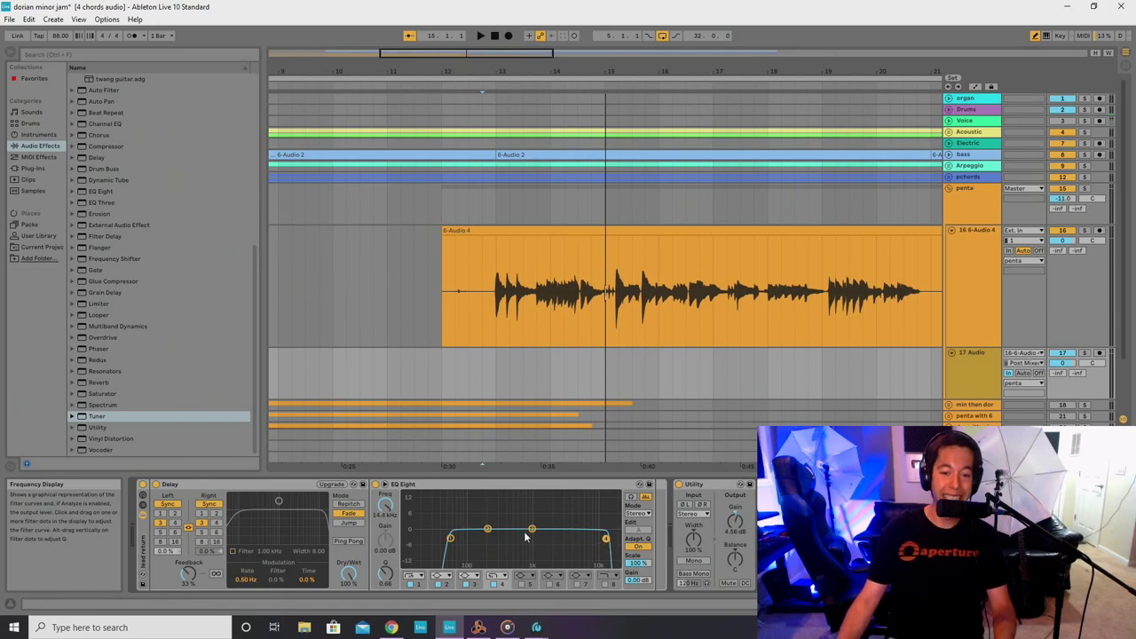
left_click(451, 537)
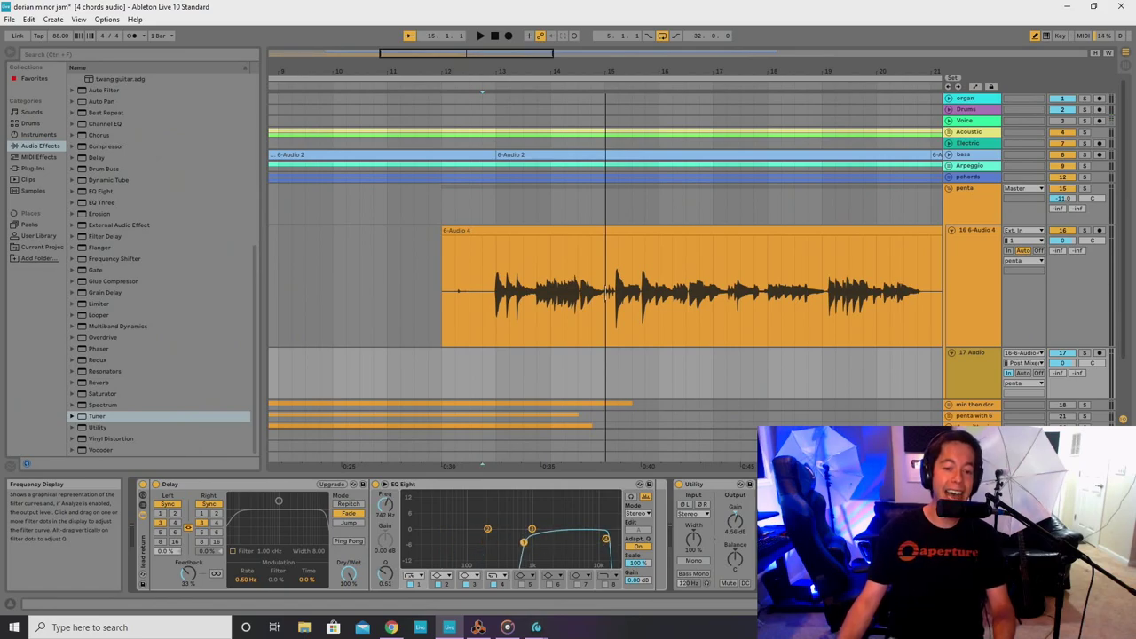
Play the lead from bar 13 and set band 3 of 17 Audio's EQ Eight to -2.36 dB at 979 Hz.
left_click(501, 327)
key("space")
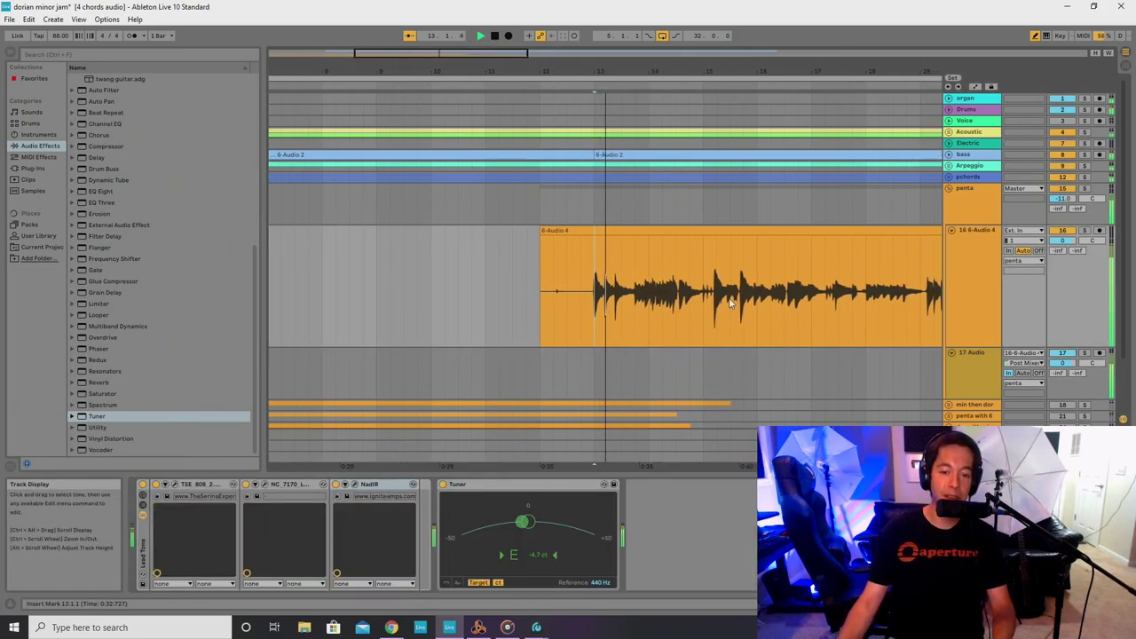
left_click(981, 199)
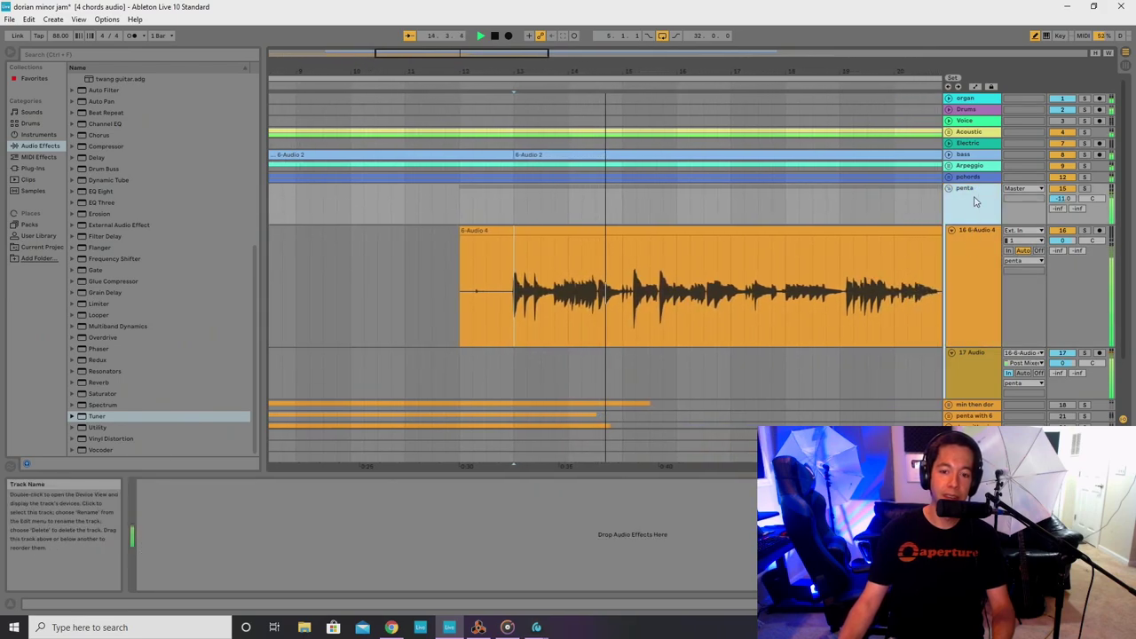
left_click(989, 366)
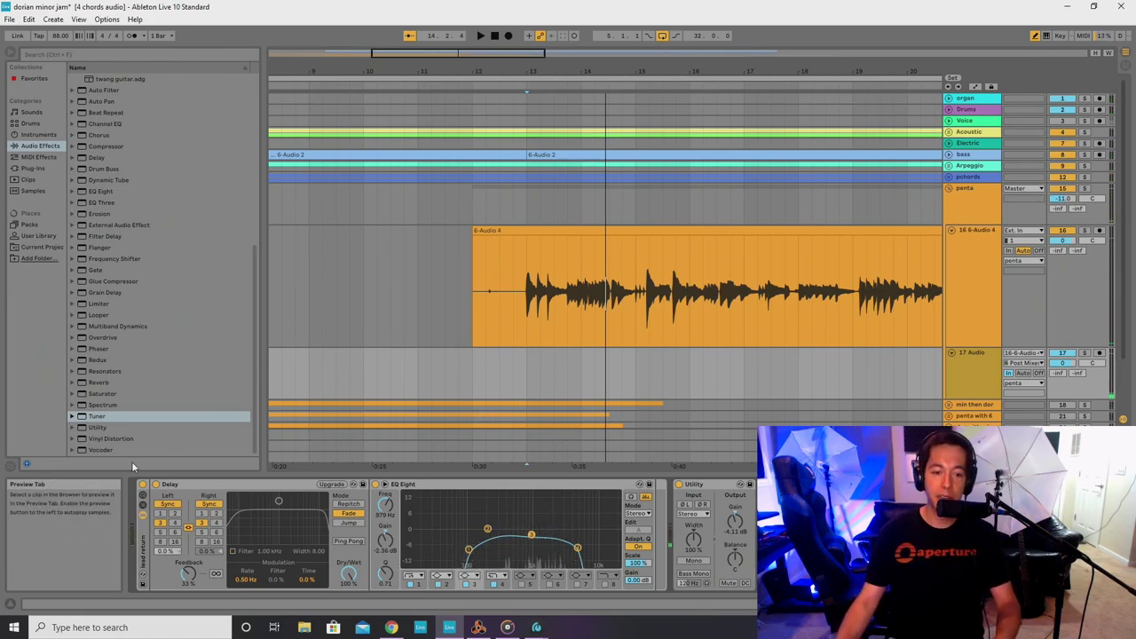
Review the Delay and EQ Eight order on 17 Audio and how it relates to the penta group and the 6-Audio 4 track.
left_click(211, 487)
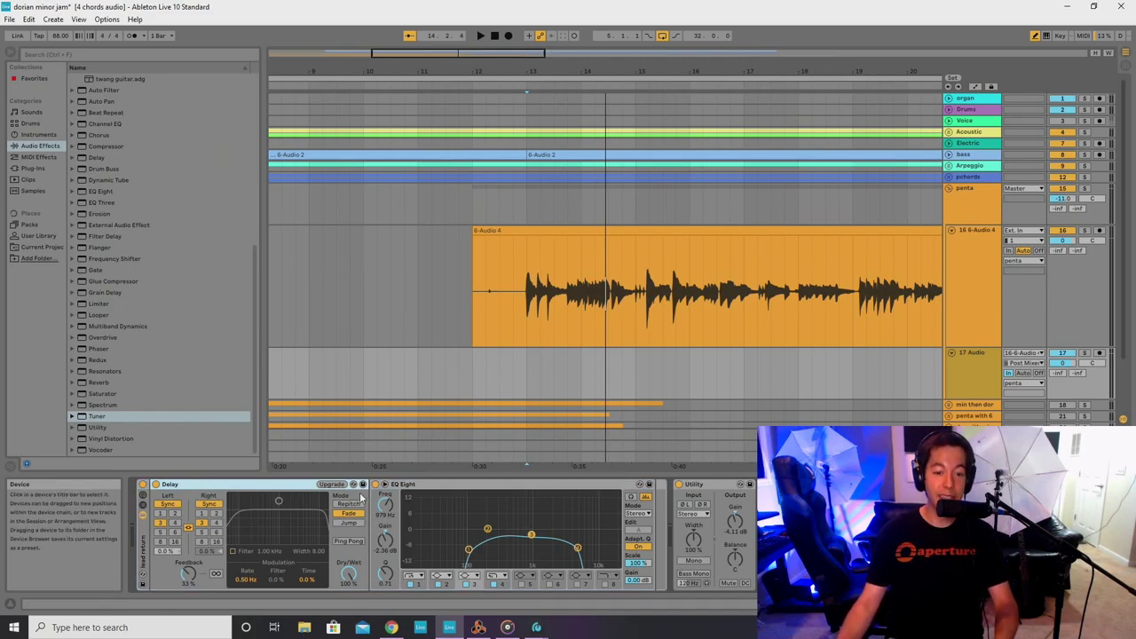
left_click(441, 485)
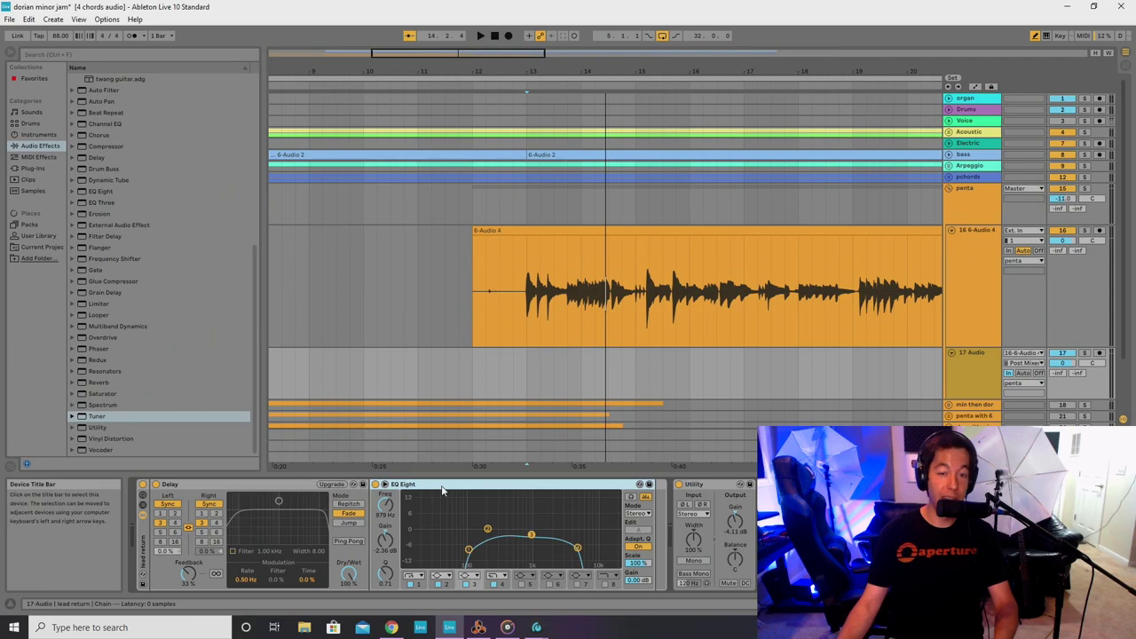
left_click(288, 484)
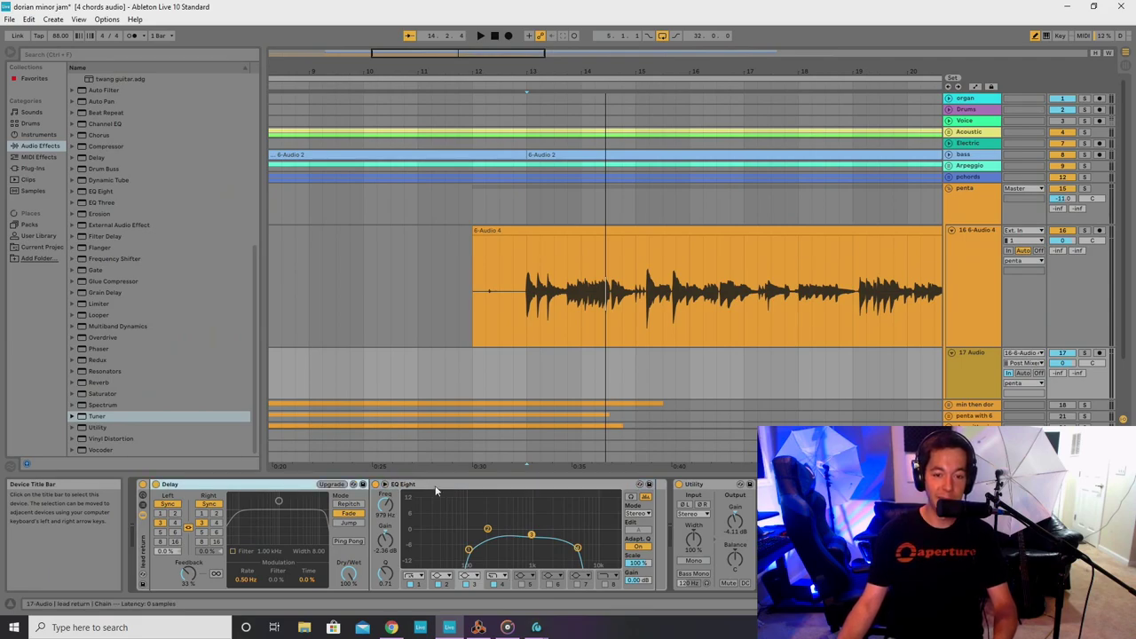
left_click(542, 325)
left_click(977, 206)
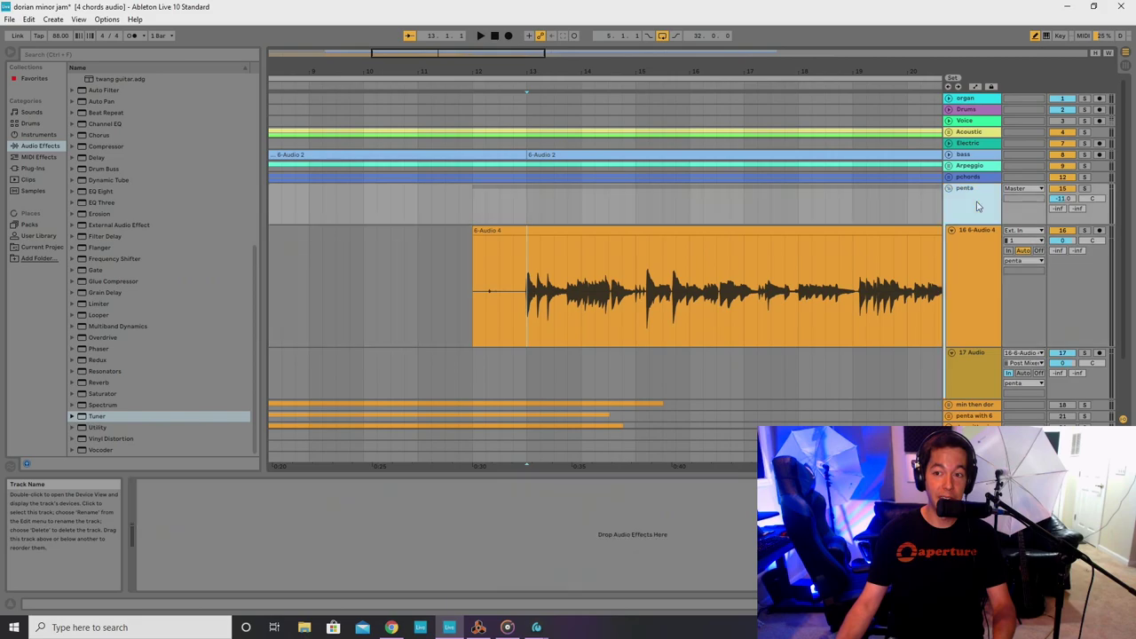
left_click(980, 234)
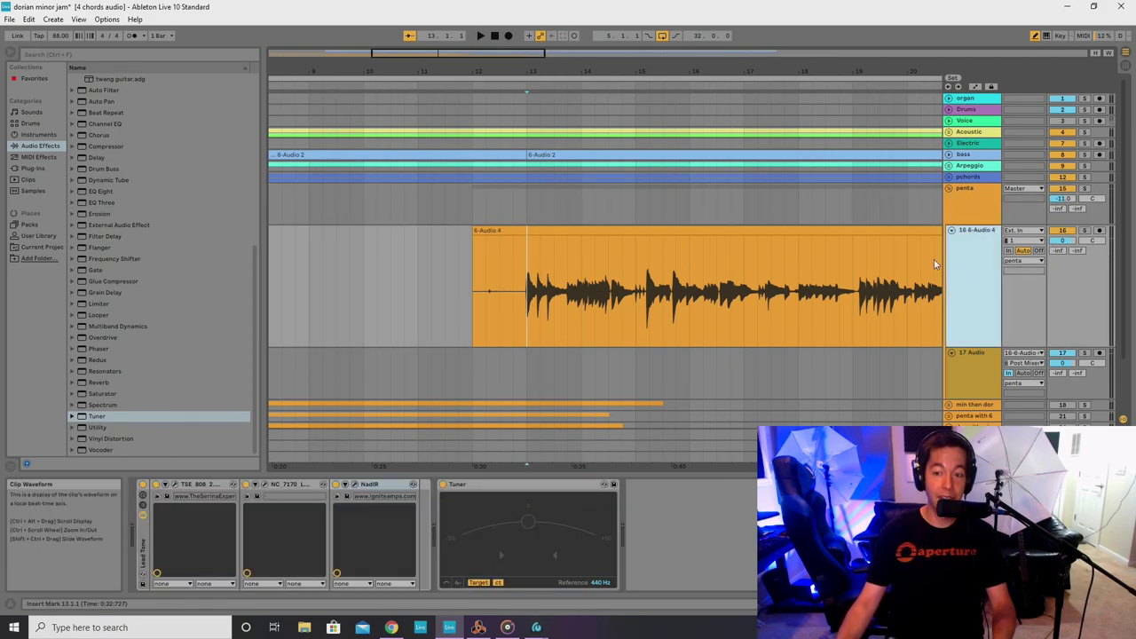
left_click(969, 359)
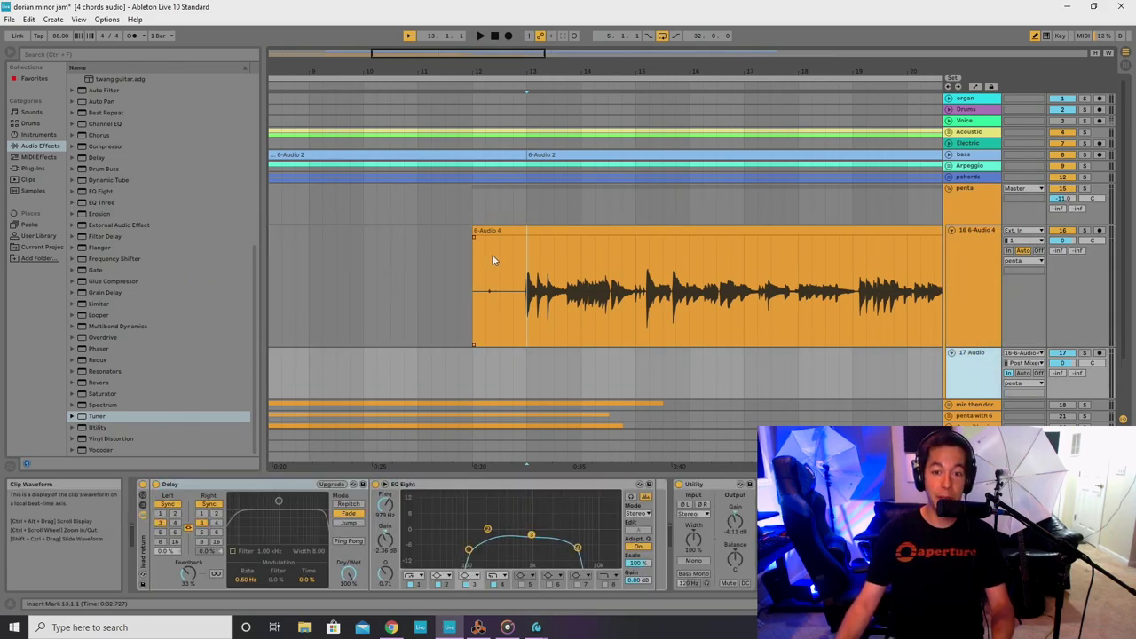
Play from beat 12.4 and lower 17 Audio's Utility gain to -5.61 dB and its Delay feedback to about 25%.
left_click(513, 333)
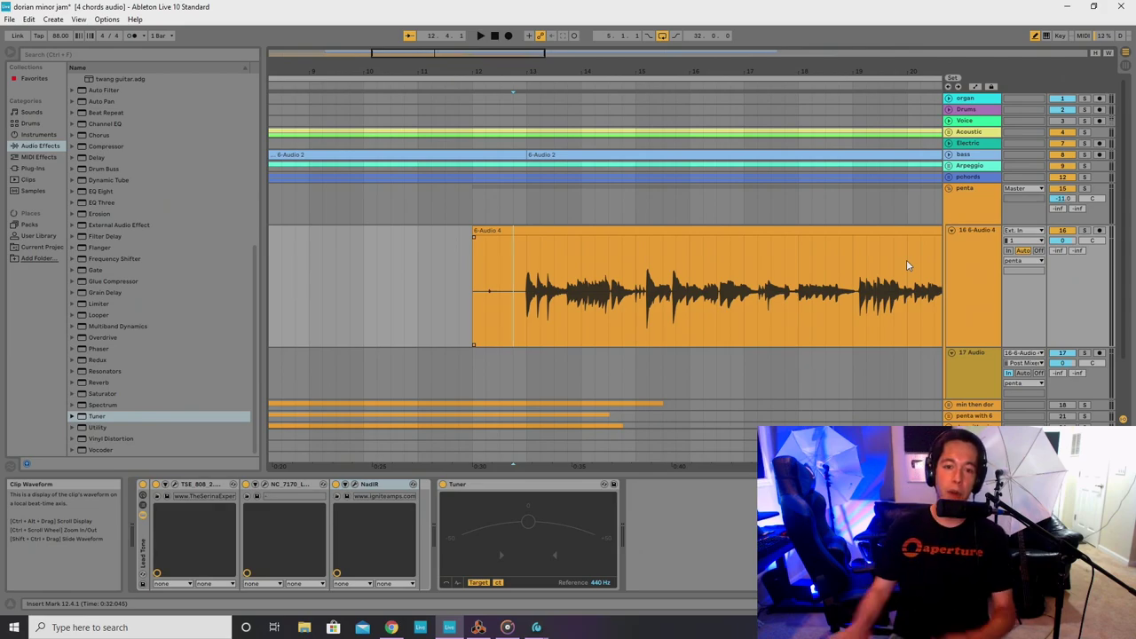
left_click(981, 371)
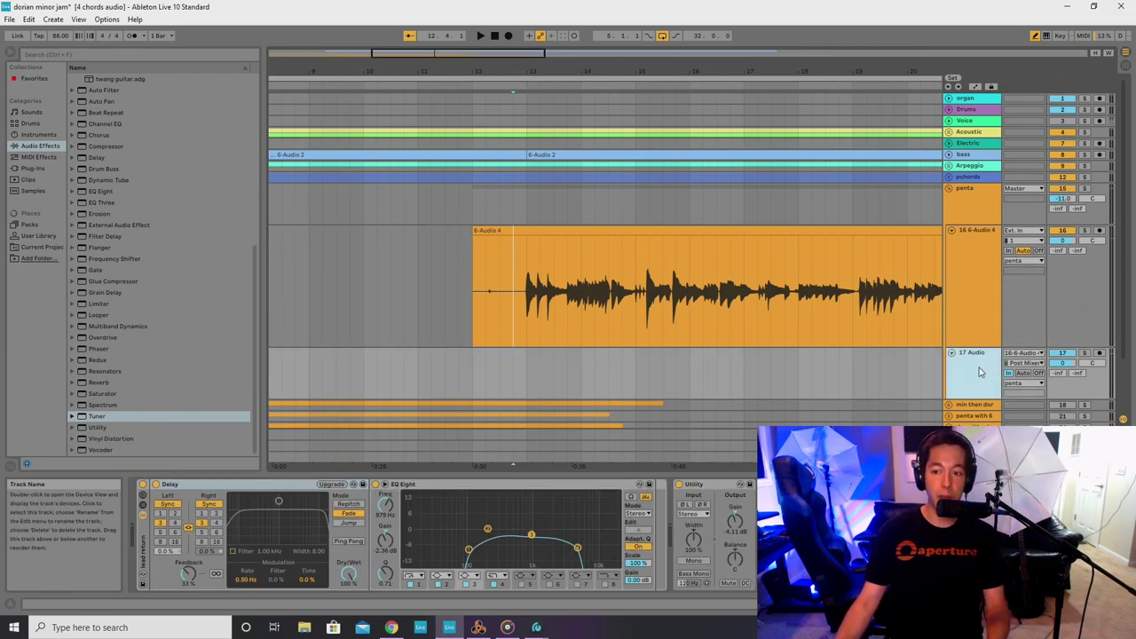
key("space")
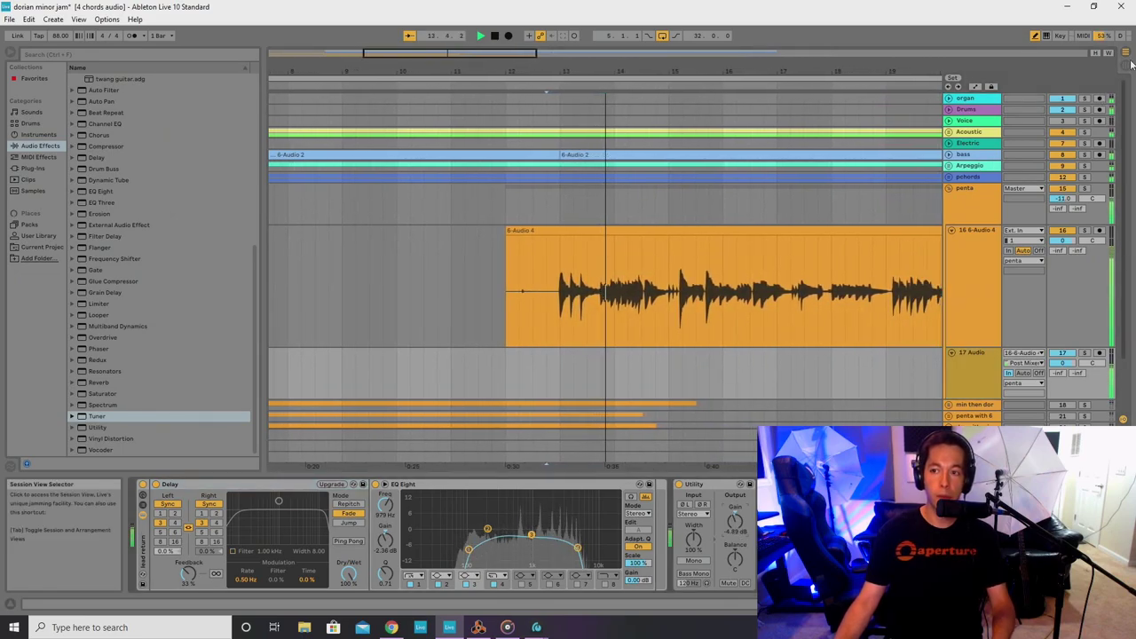
left_click_drag(739, 523, 739, 528)
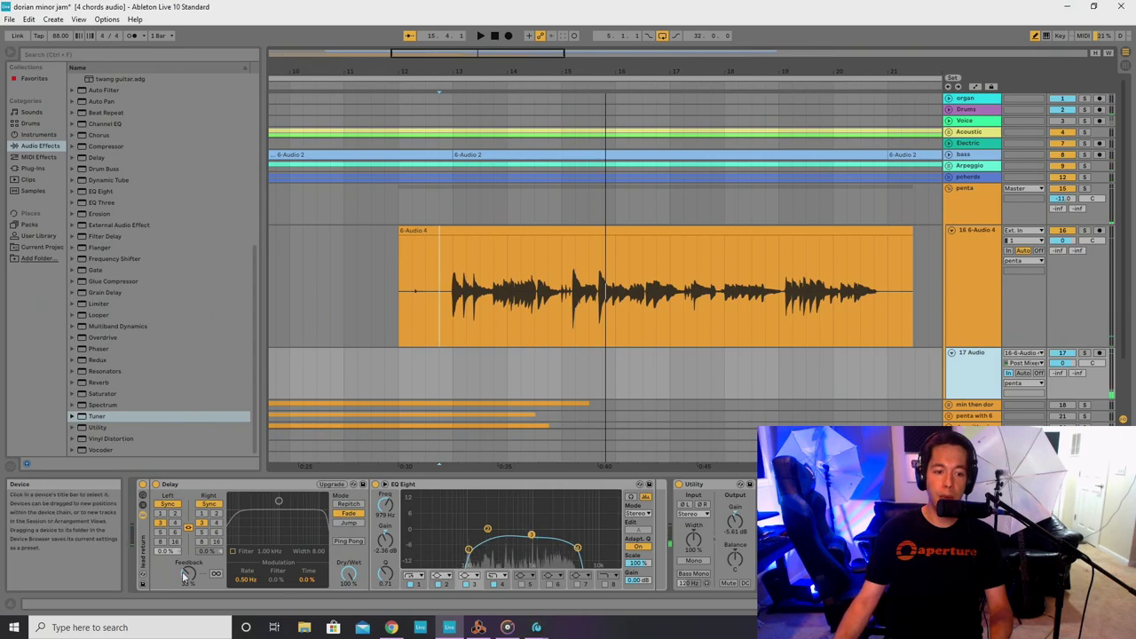
left_click_drag(186, 574, 186, 576)
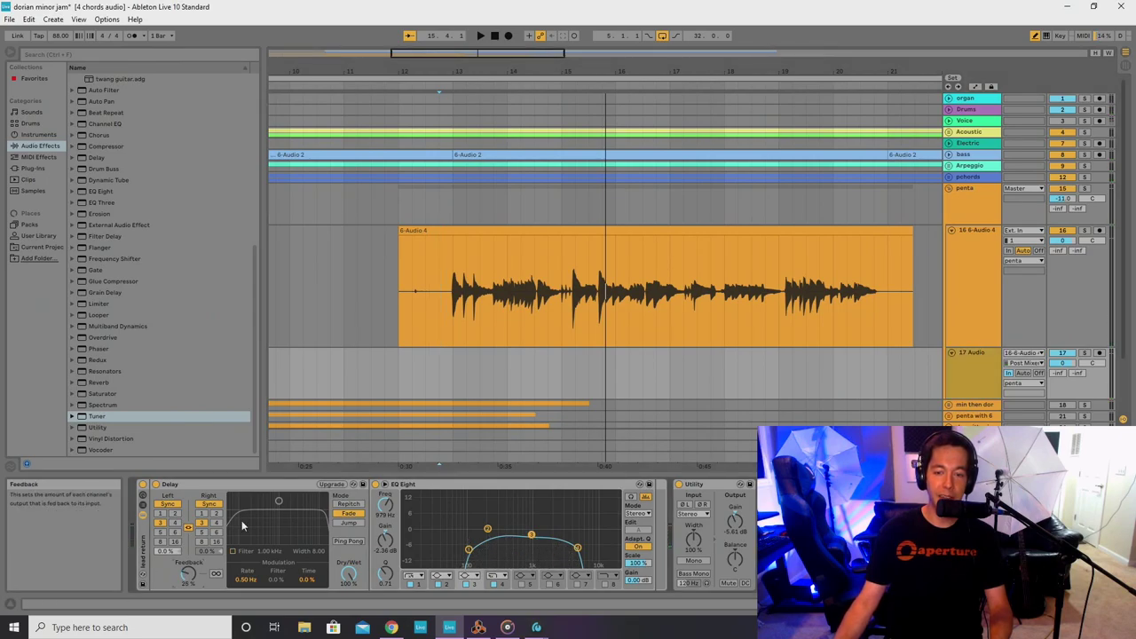
Show the A Guitar Room return in Session View and raise the penta group's send to it while playing the jam.
left_click(1126, 66)
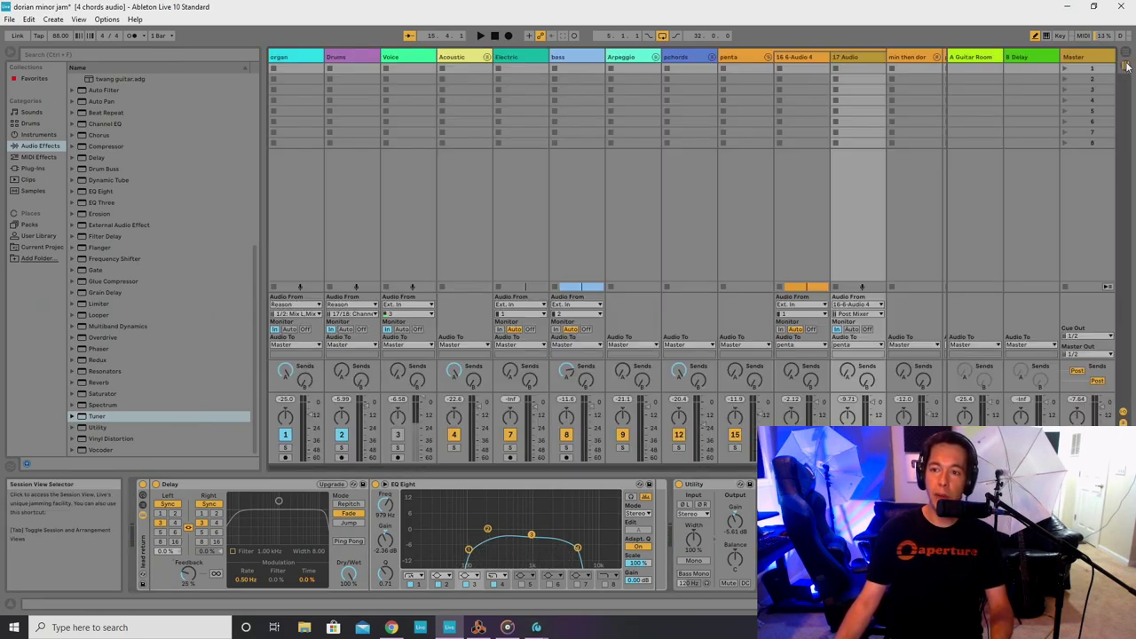
left_click(972, 57)
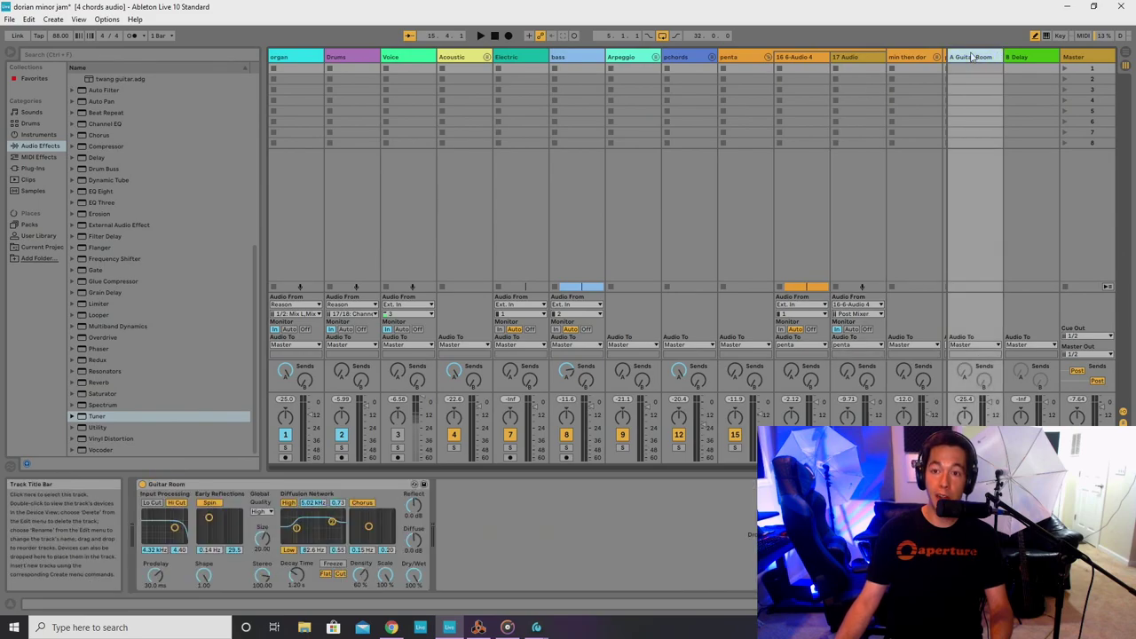
key("space")
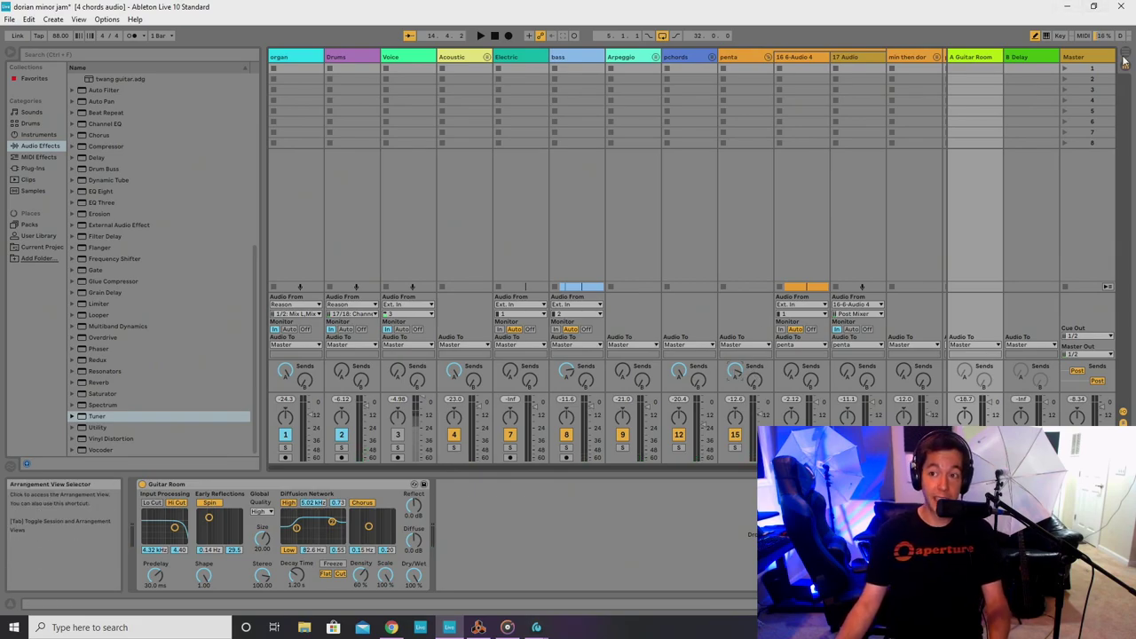
key("space")
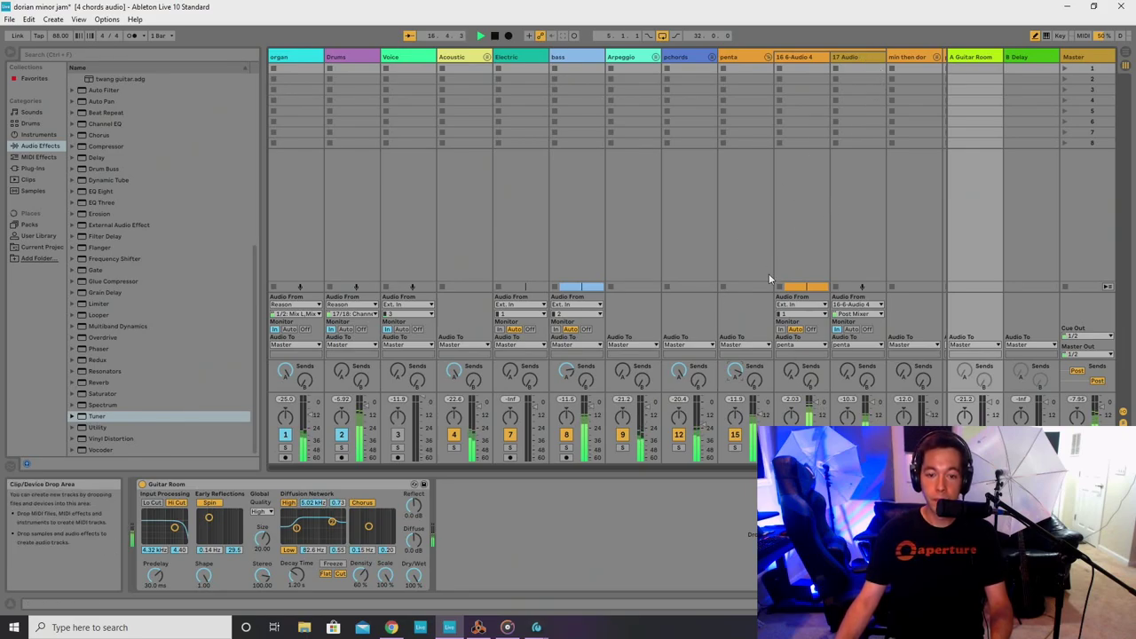
Lower the penta group's volume to -13.0 dB during playback and pan the 6-Audio 4 track to 2R.
left_click(730, 61)
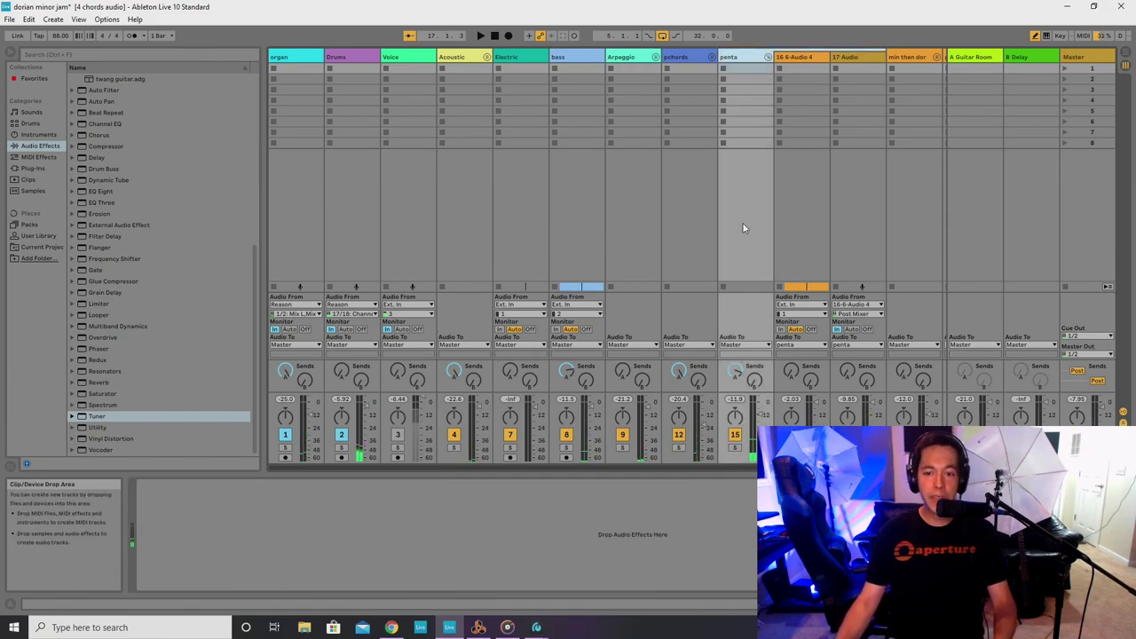
left_click(760, 416)
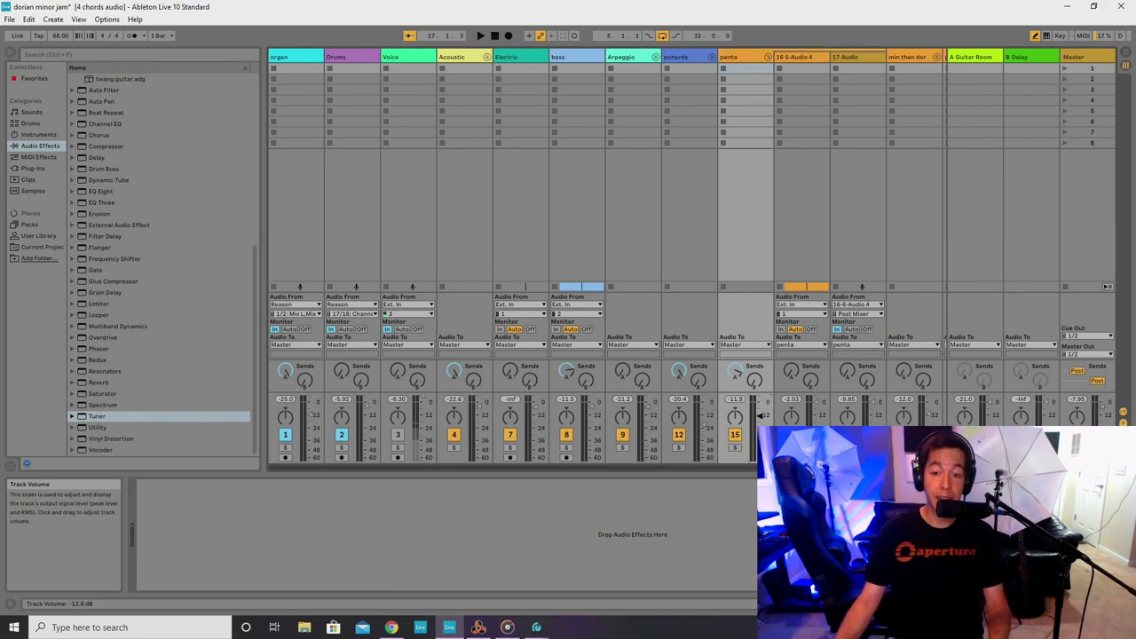
key("space")
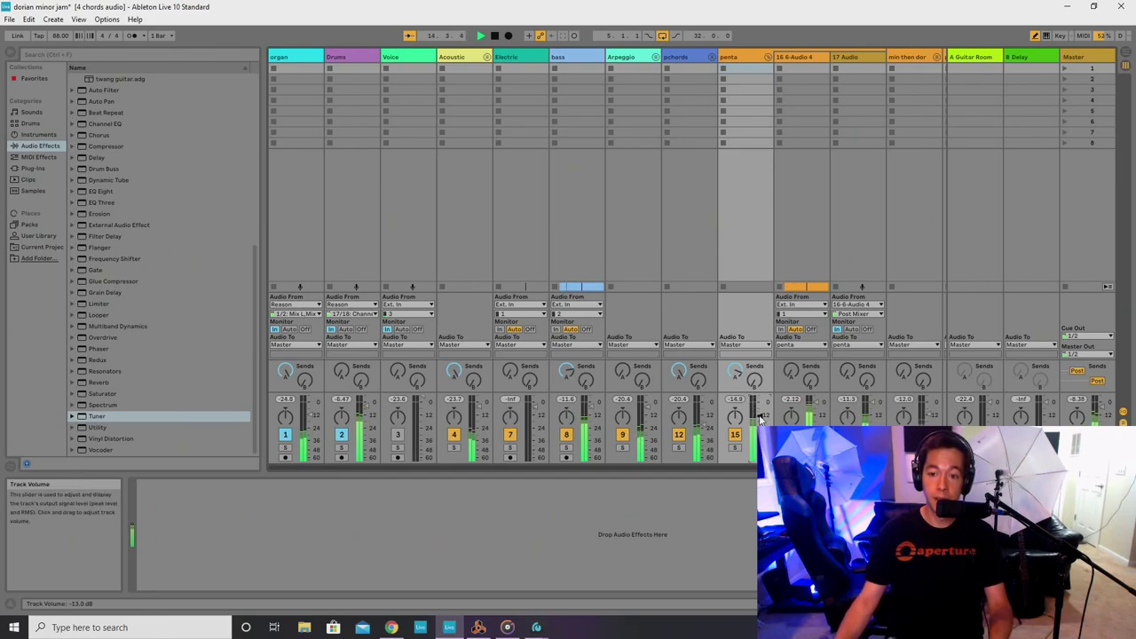
key("space")
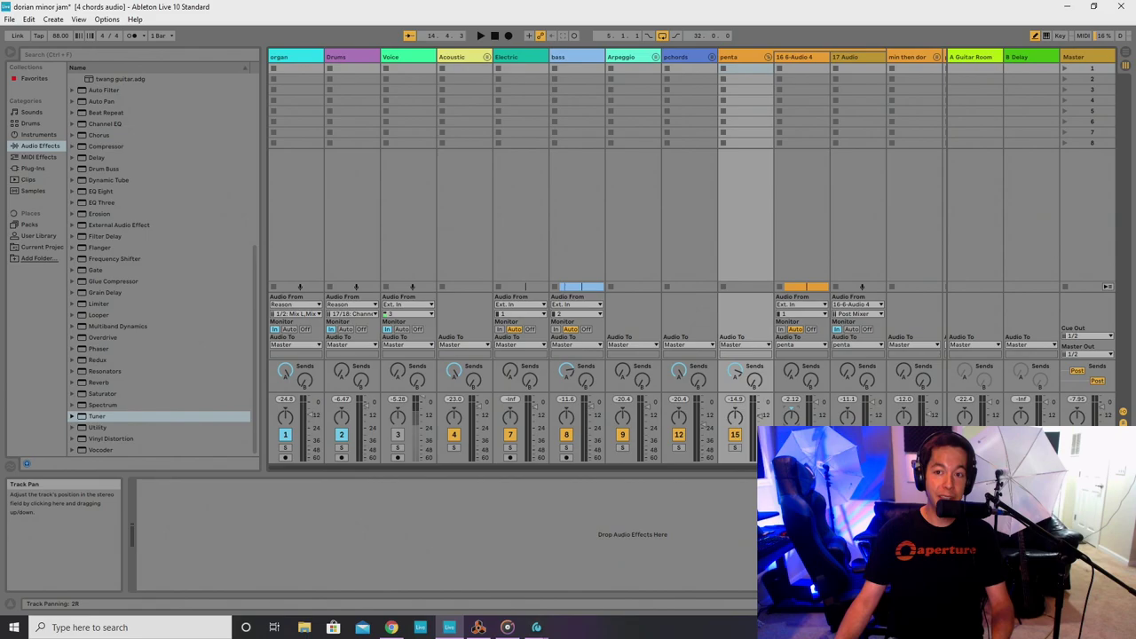
Return to Arrangement View and rename the 6-Audio 4 track as lead.
left_click(805, 59)
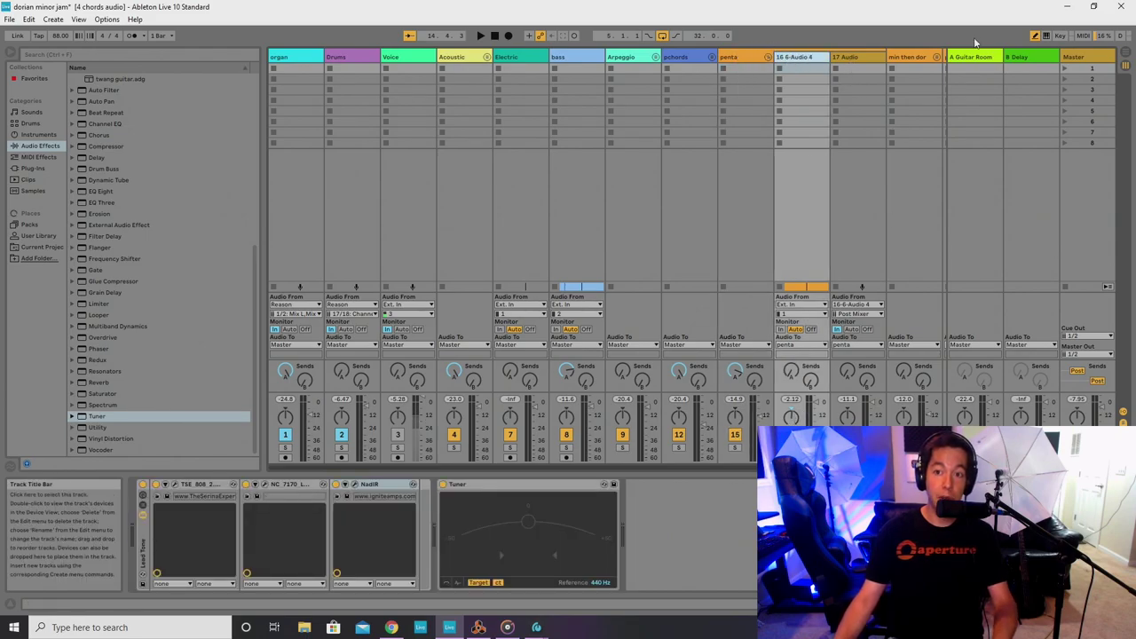
key("Tab")
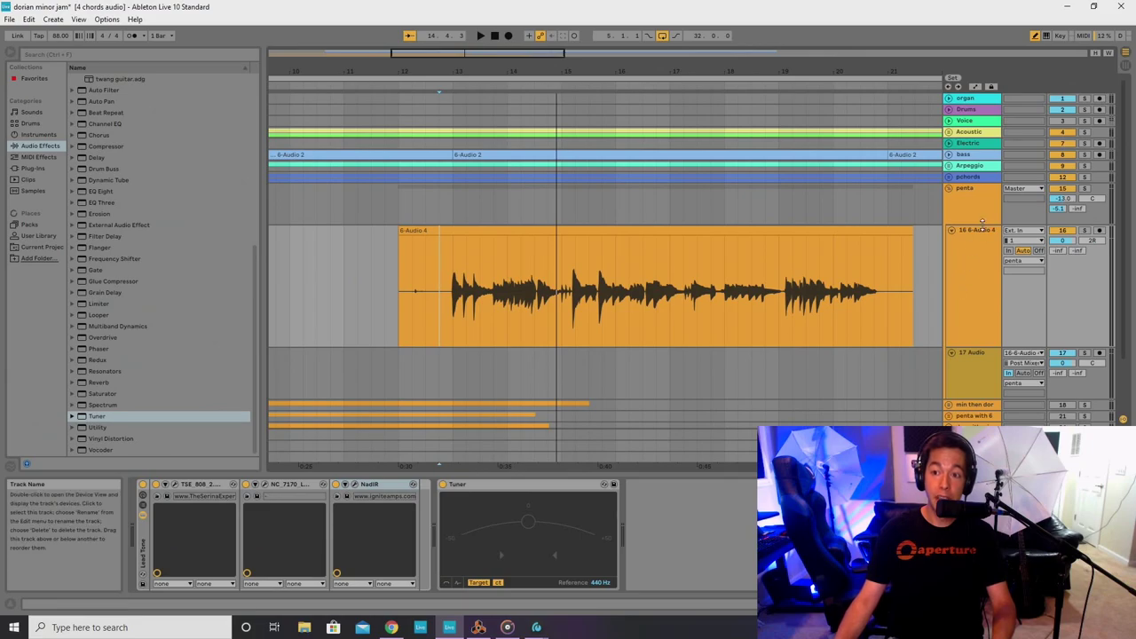
right_click(985, 229)
left_click(1015, 283)
type("lead")
key("Return")
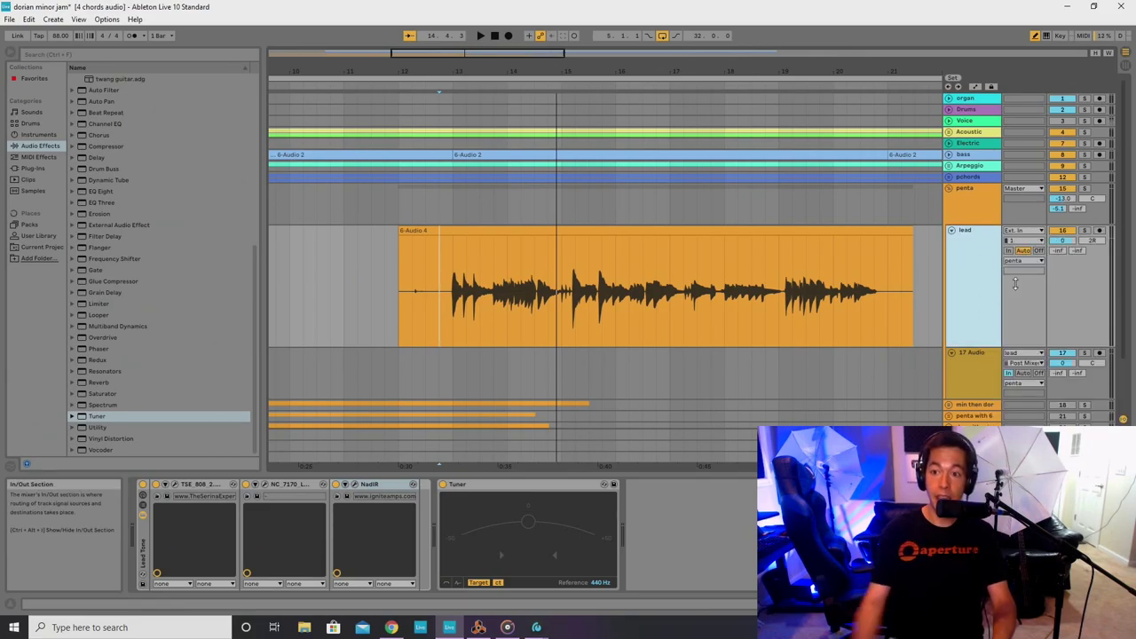
Rename the 17 Audio track inside the penta group as delay.
left_click(981, 355)
right_click(988, 359)
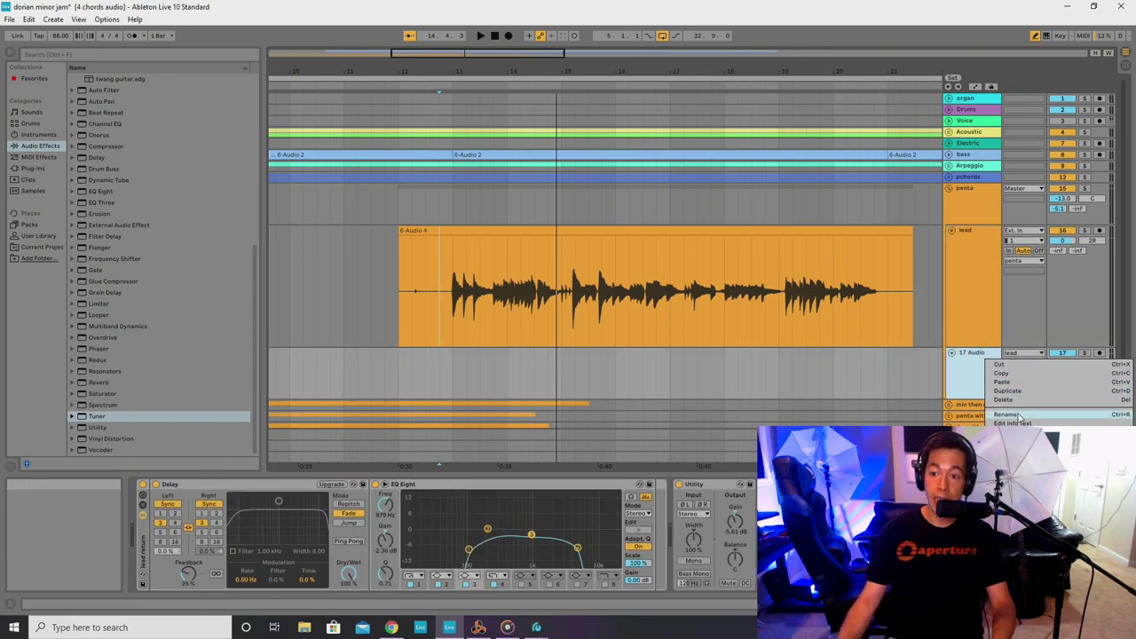
left_click(1017, 414)
type("delay")
key("Return")
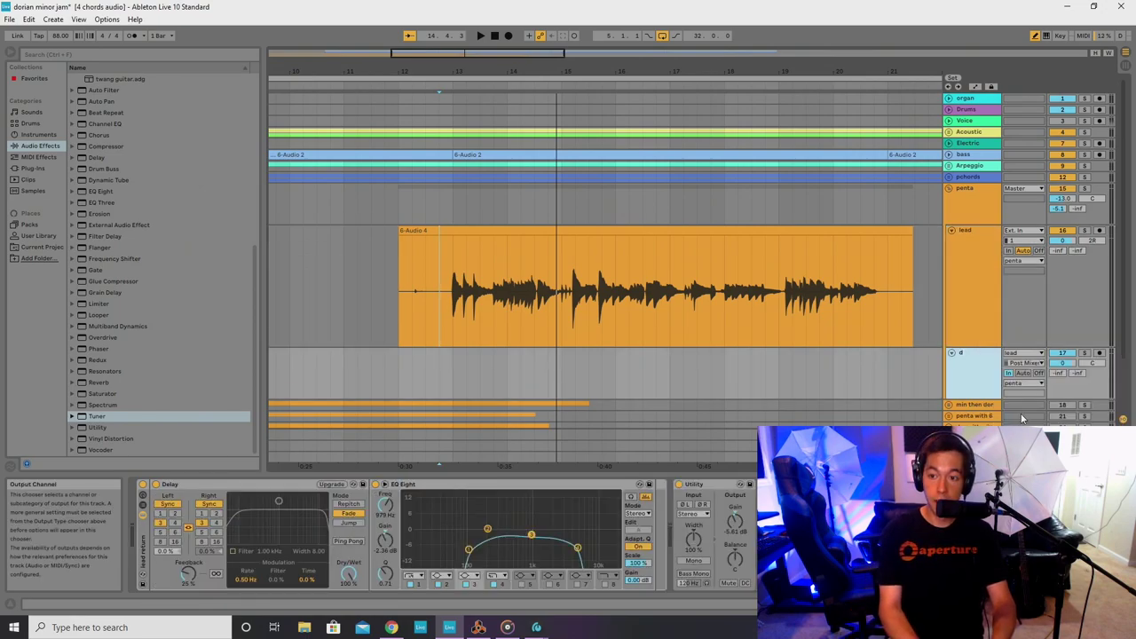
Pan the lead track to 10L and the delay track to 12R in Session View, and return to Arrangement View.
left_click(973, 267)
left_click(1129, 68)
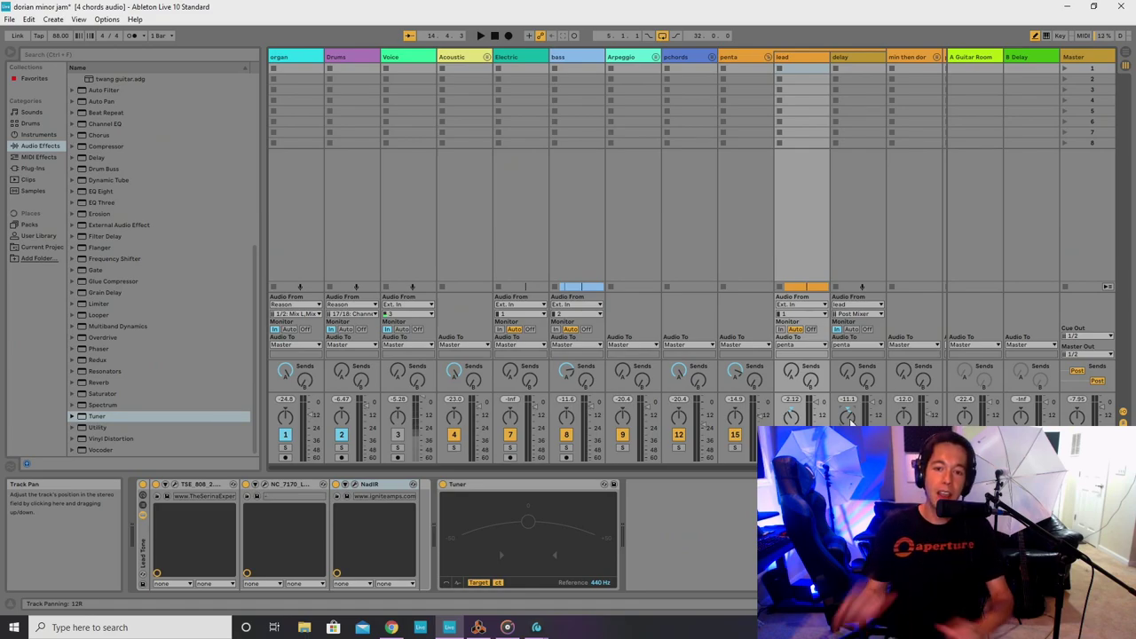
left_click(1127, 57)
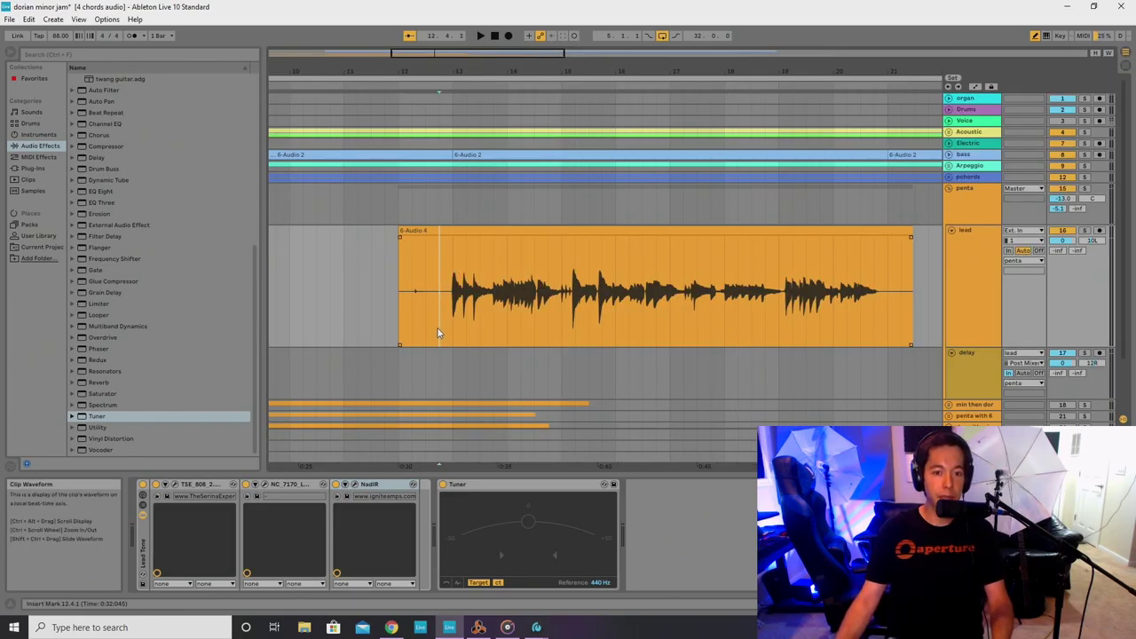
Play the lead section from beat 12.4 and raise the delay track's volume to 2.8 dB in Session View, then return to Arrangement View.
key("space")
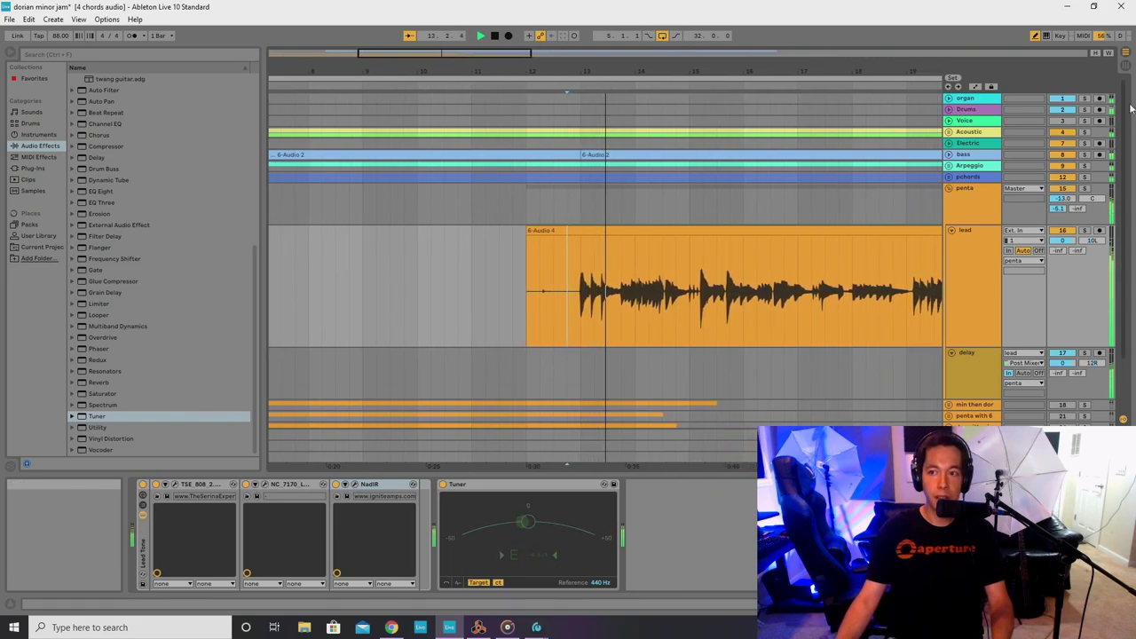
key("Tab")
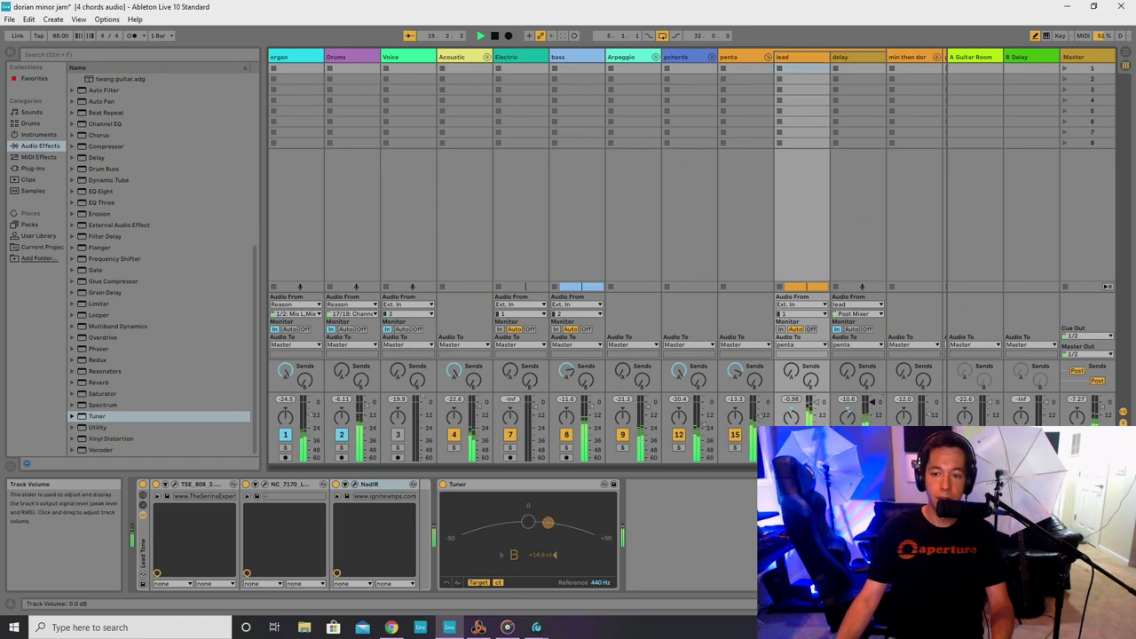
left_click_drag(873, 402, 873, 401)
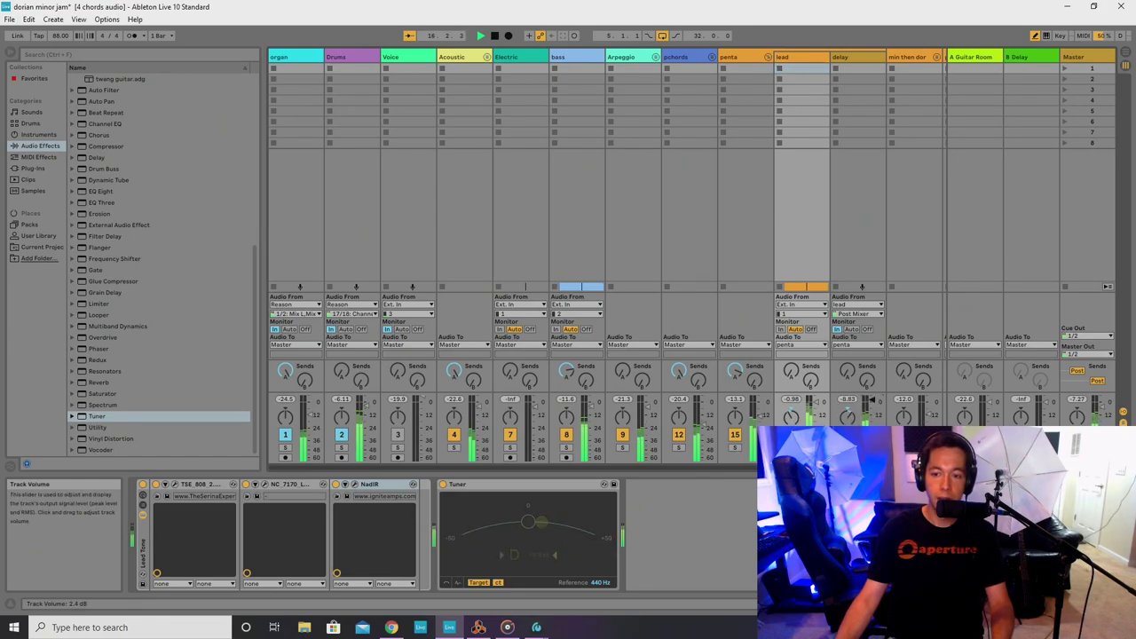
key("space")
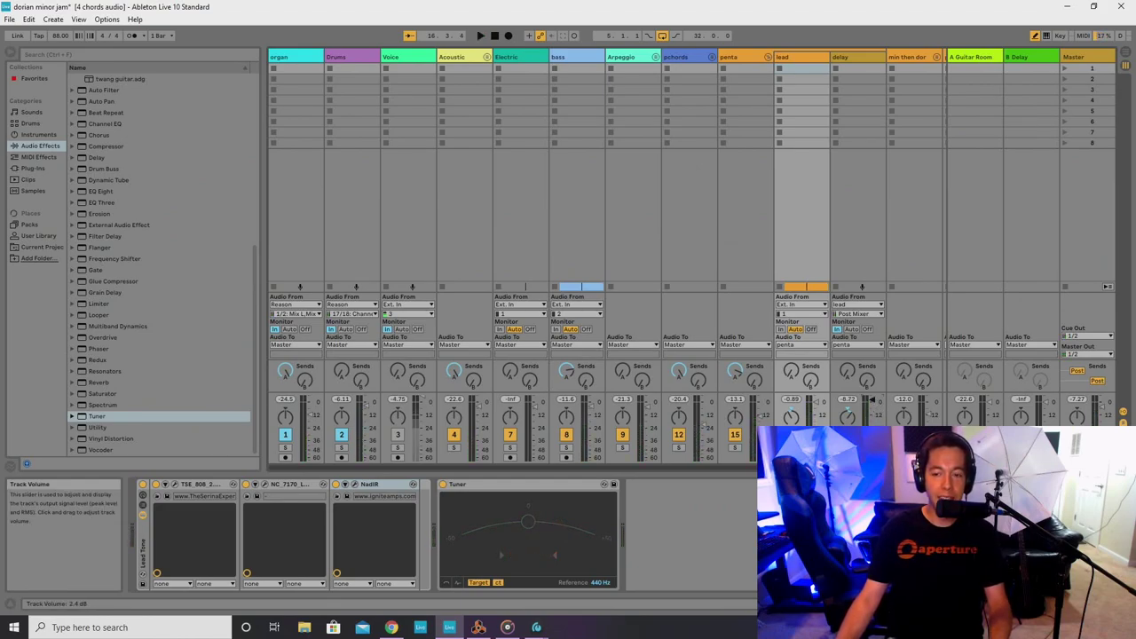
key("space")
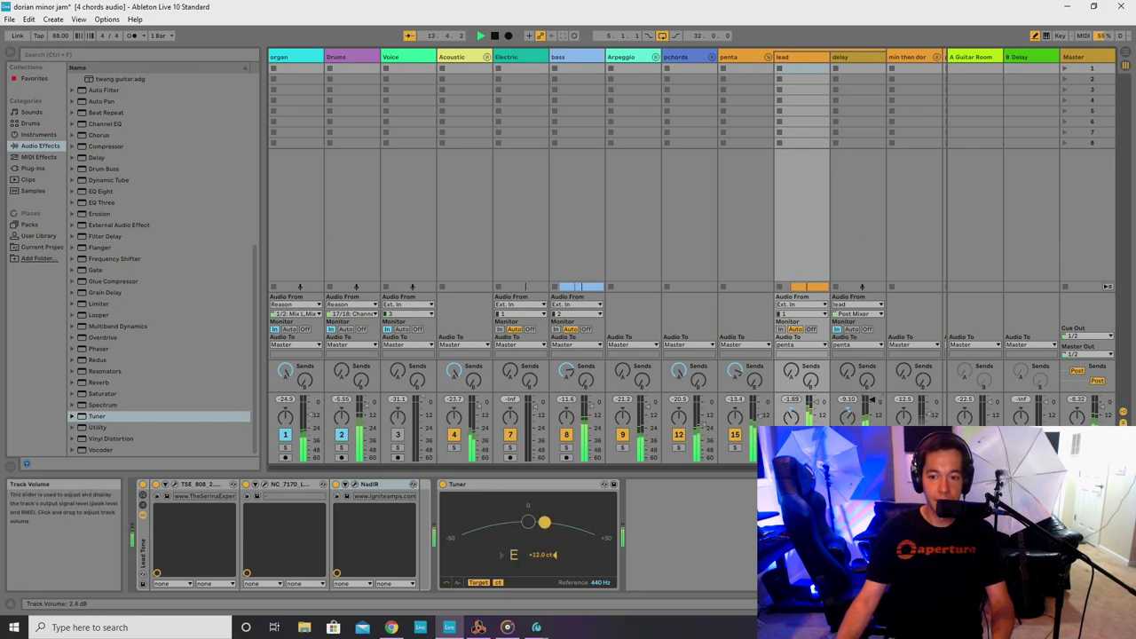
left_click_drag(872, 399, 872, 400)
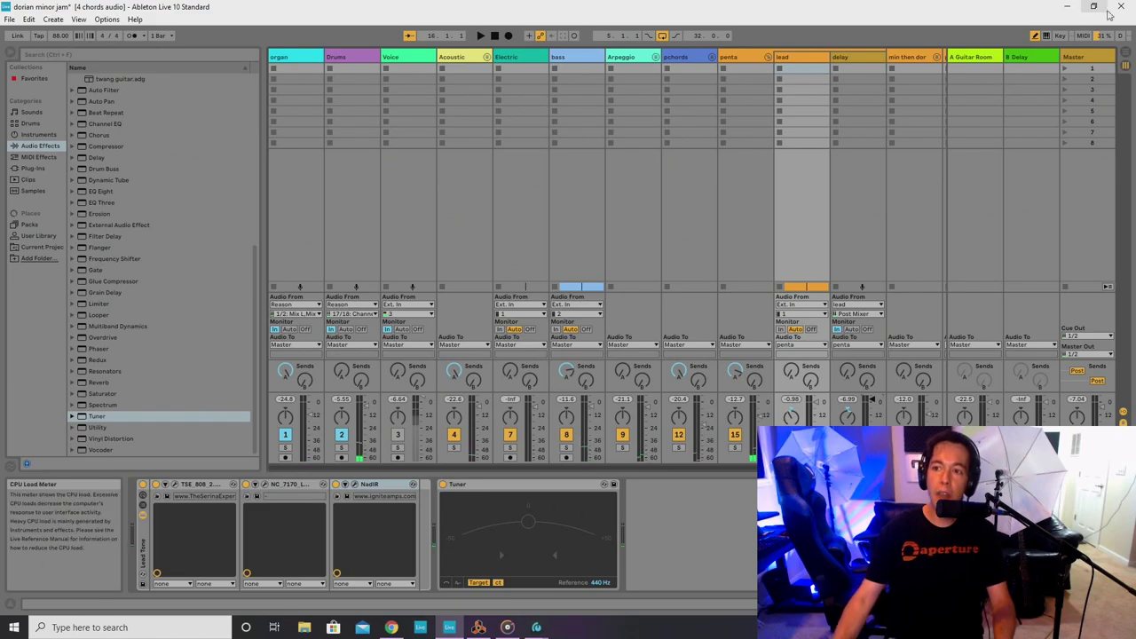
key("Tab")
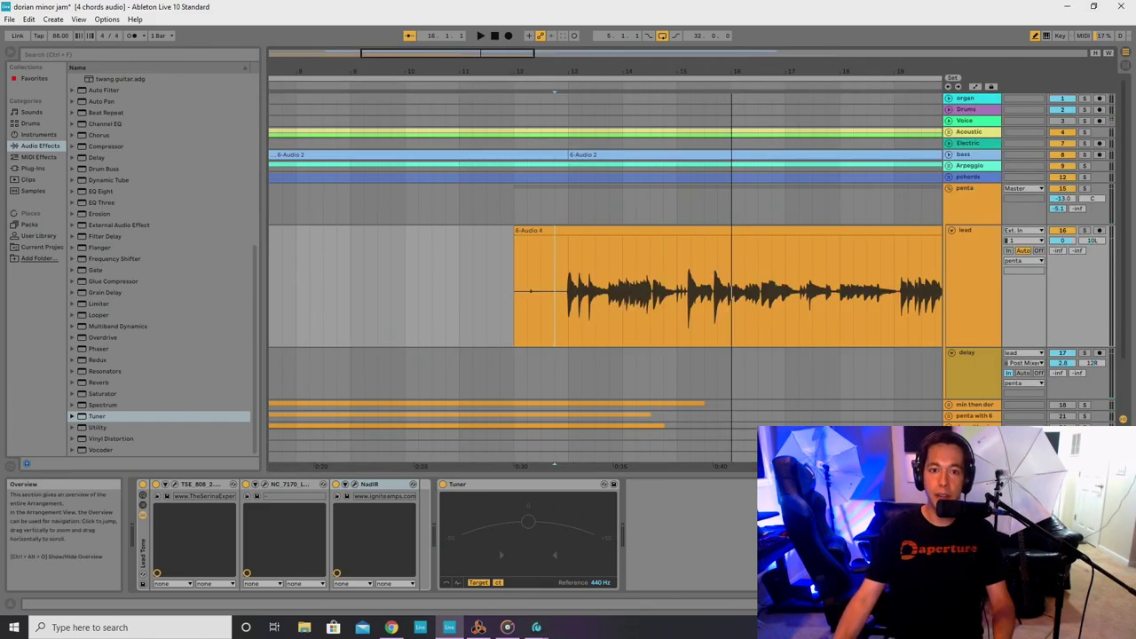
Show the whole arrangement and fold the lead and delay tracks and their penta group.
double_click(477, 58)
left_click(983, 201)
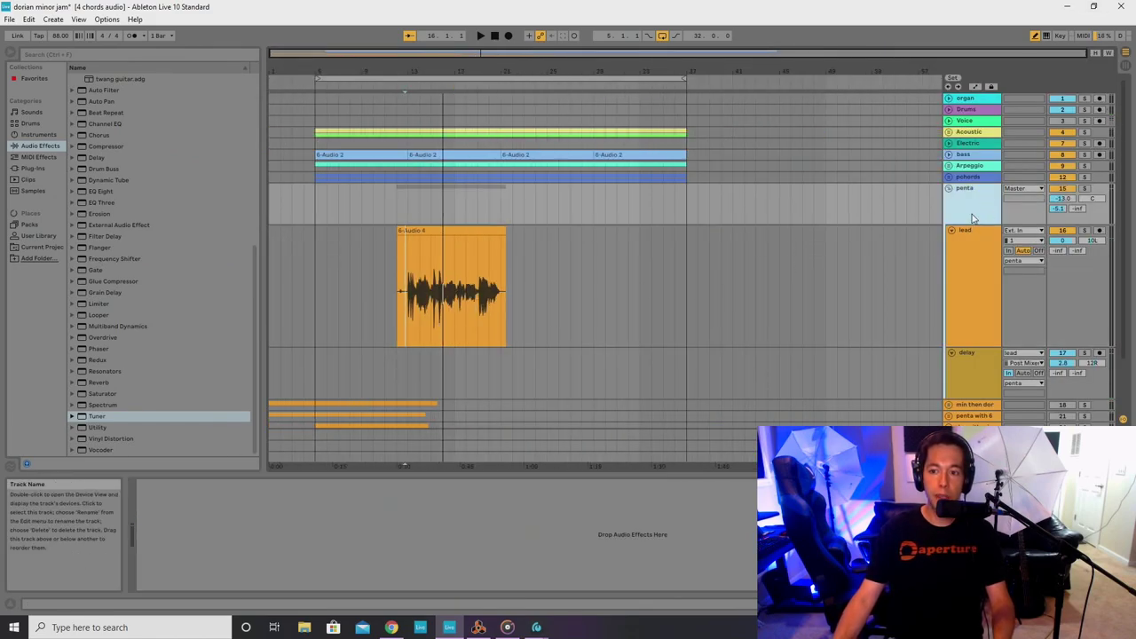
left_click(951, 231)
left_click(951, 241)
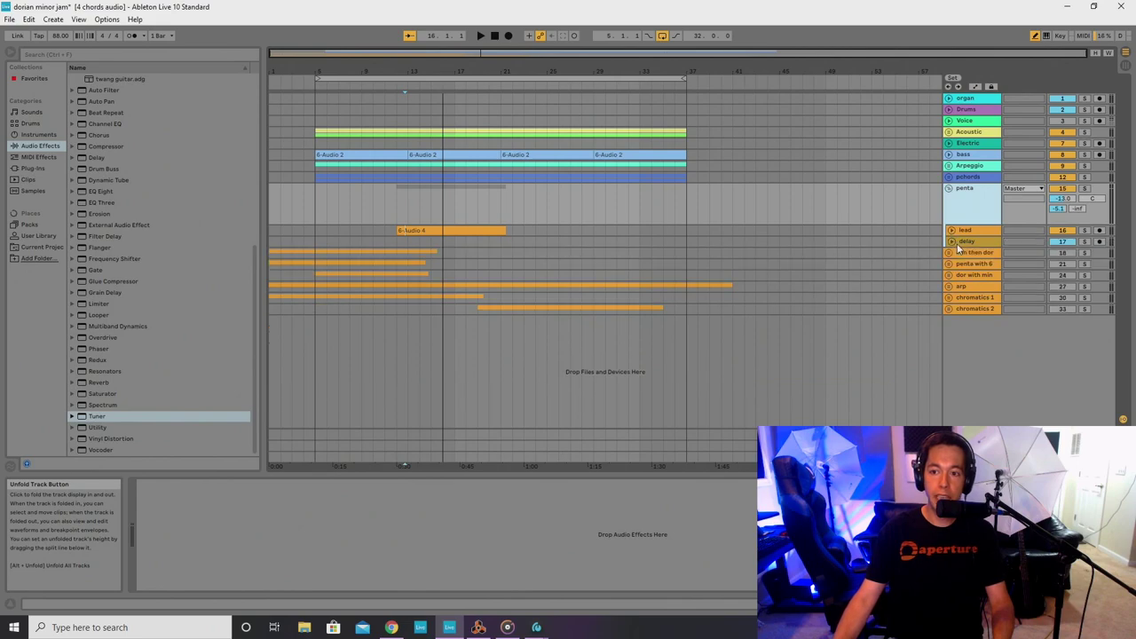
left_click(968, 231)
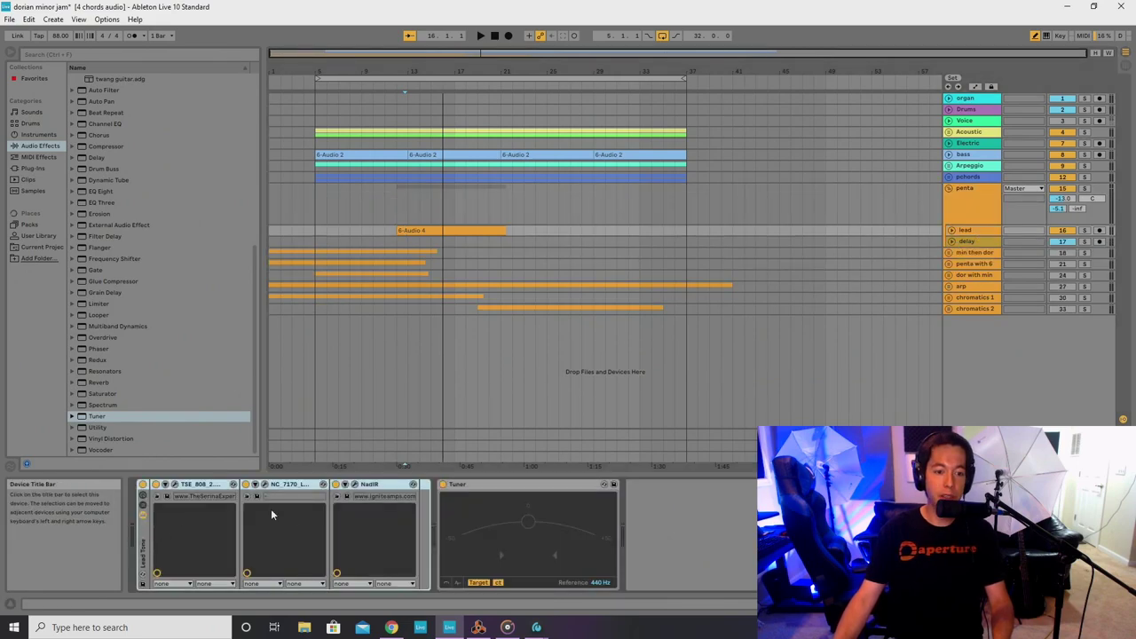
left_click(949, 189)
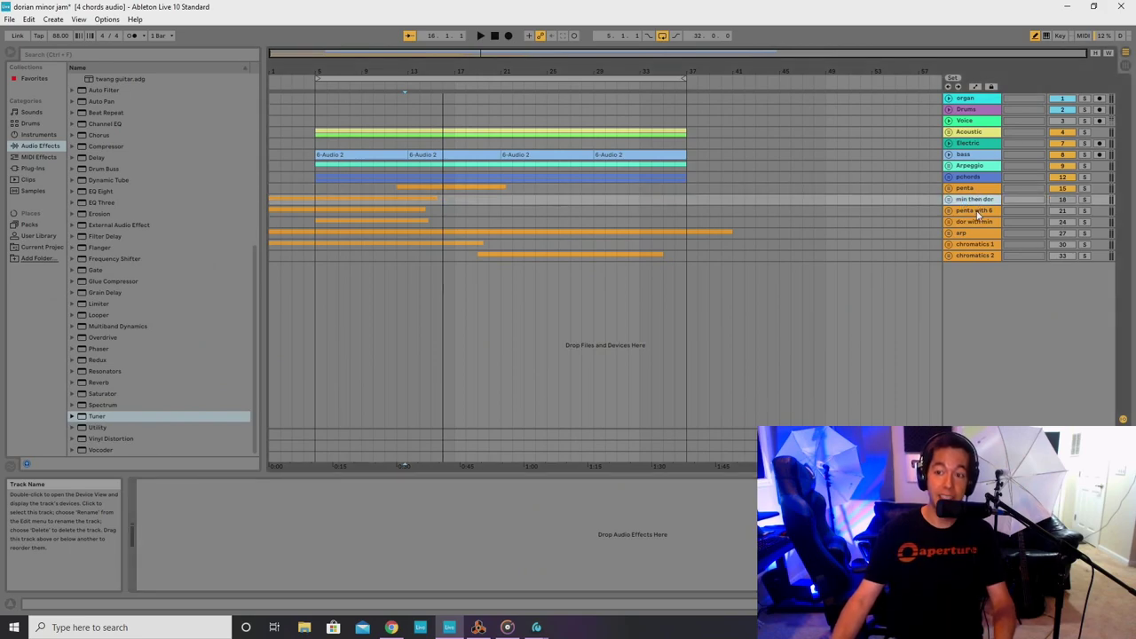
Go through the remaining lead groups in the arrangement, from penta with 6 to chromatics 2.
left_click(977, 211)
left_click(972, 222)
left_click(970, 233)
left_click(976, 245)
left_click(978, 256)
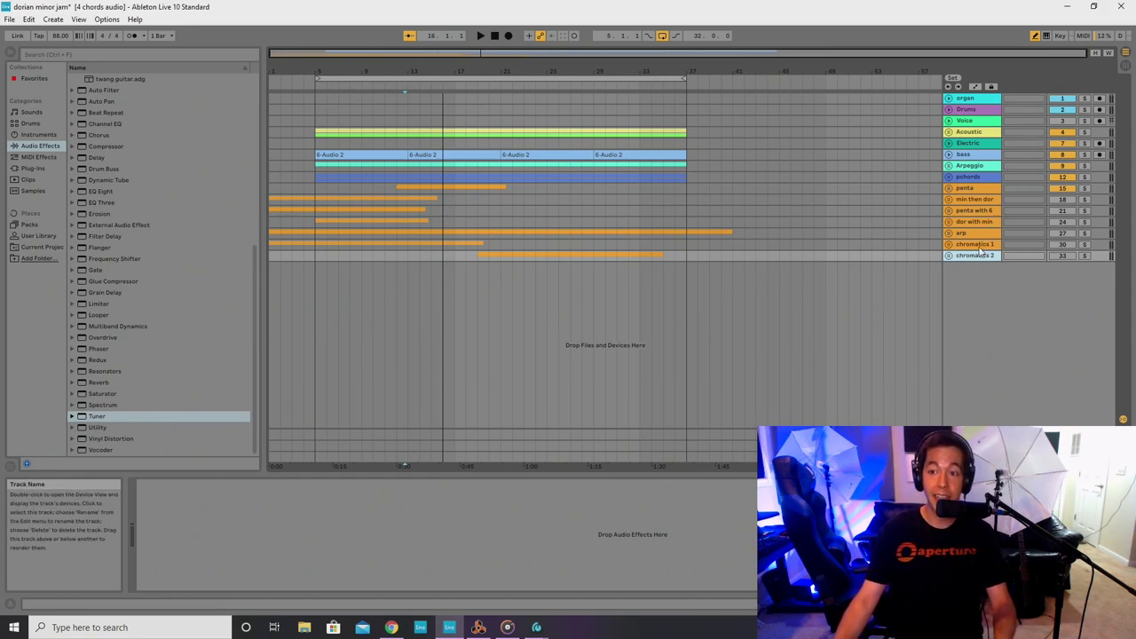
left_click(977, 244)
left_click(974, 222)
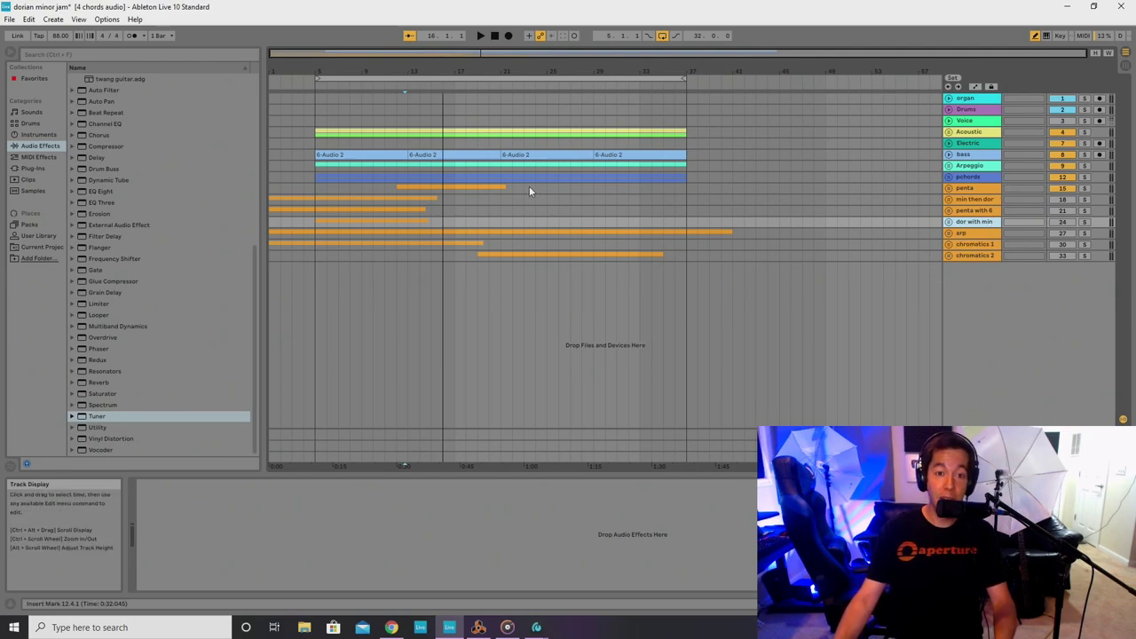
Review the jam's overall layout, comparing the backing tracks such as Acoustic and Arpeggio with the lead groups down to chromatics 2.
left_click(1126, 71)
left_click(1126, 56)
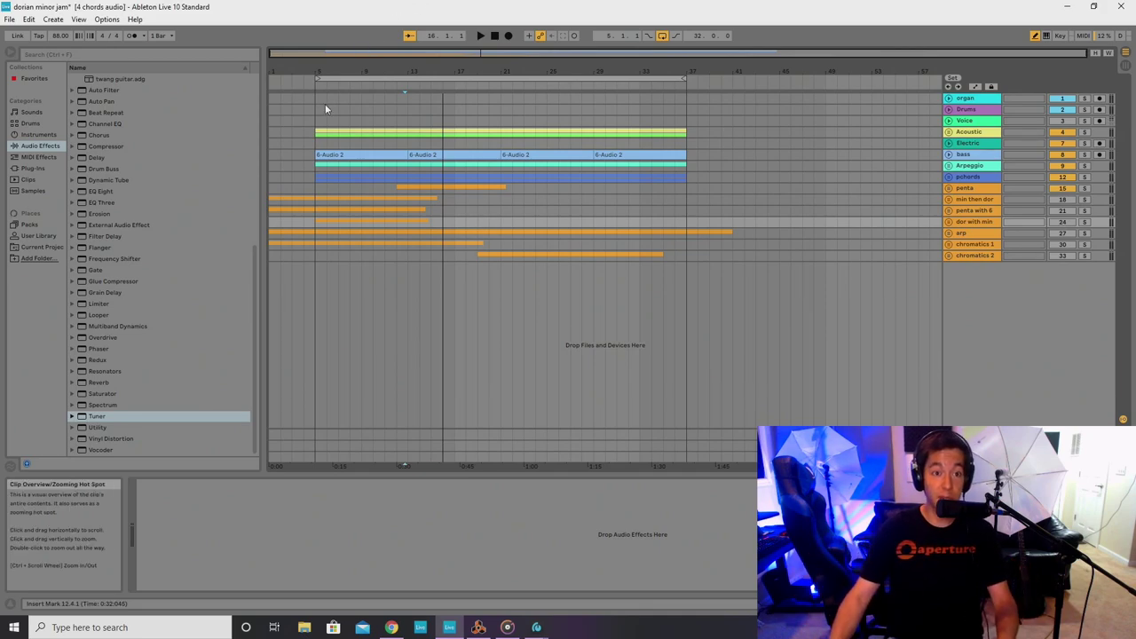
left_click_drag(314, 117, 350, 156)
left_click(470, 165)
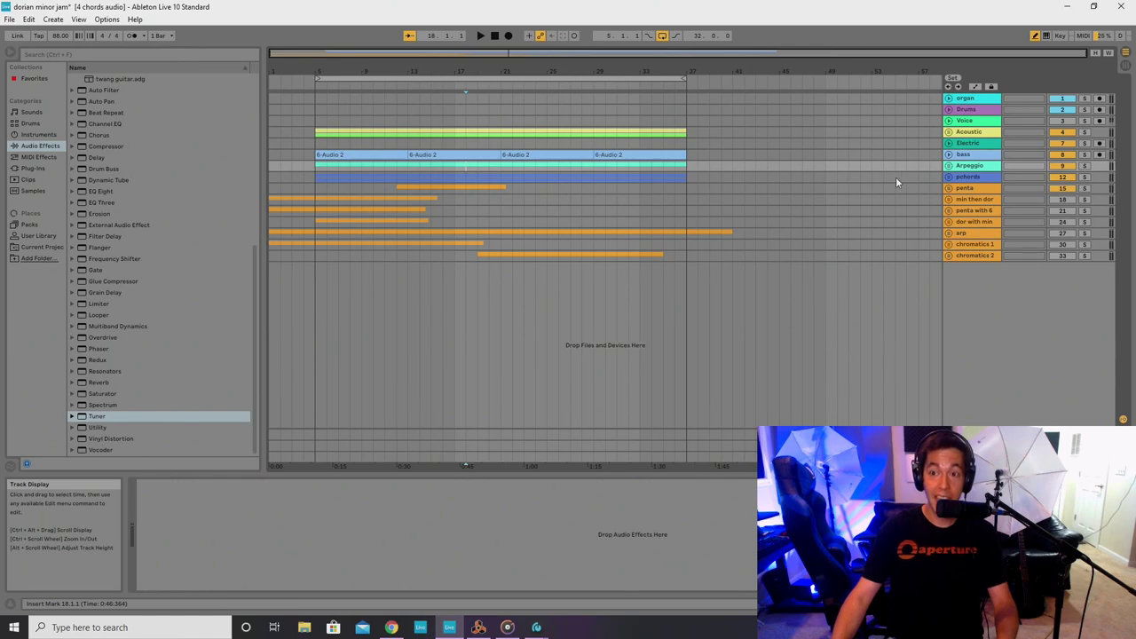
left_click(970, 134)
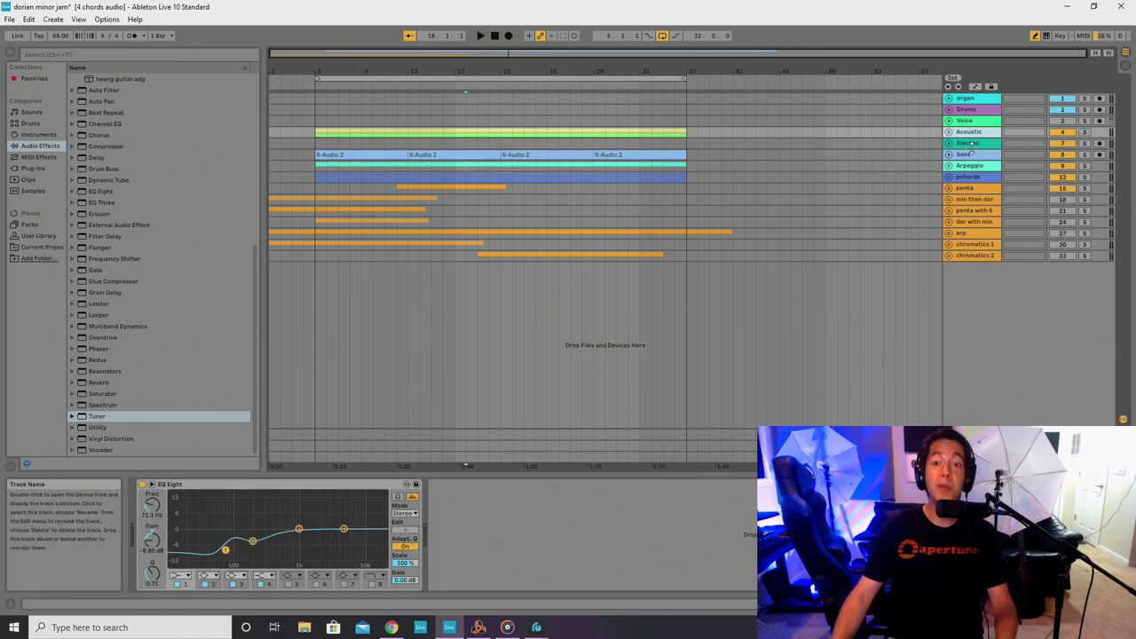
left_click(971, 255)
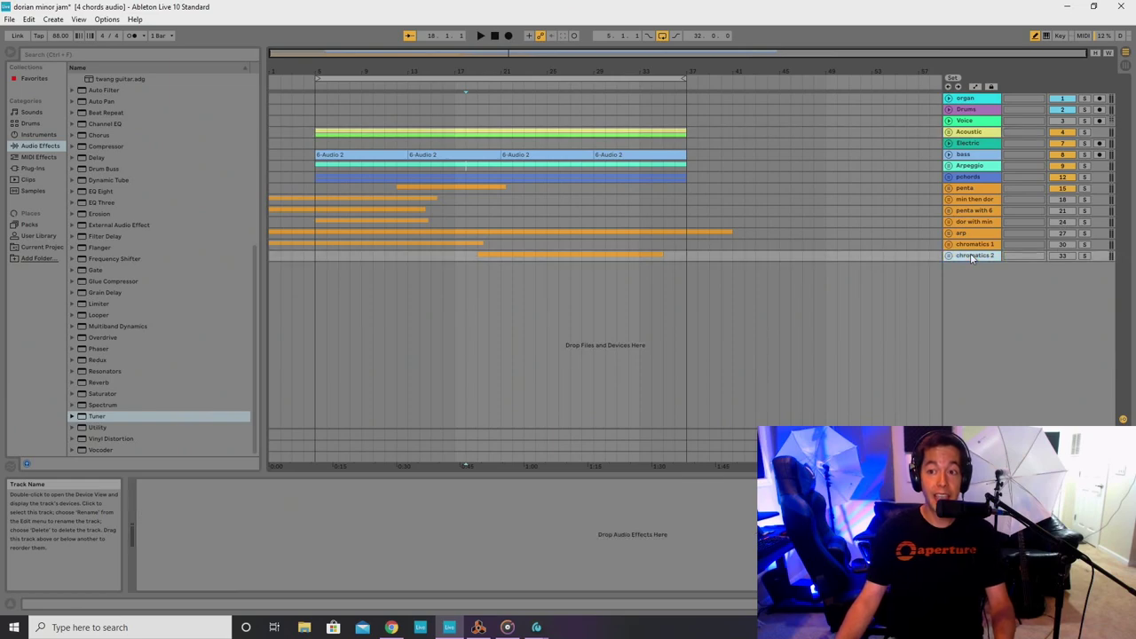
left_click(974, 132)
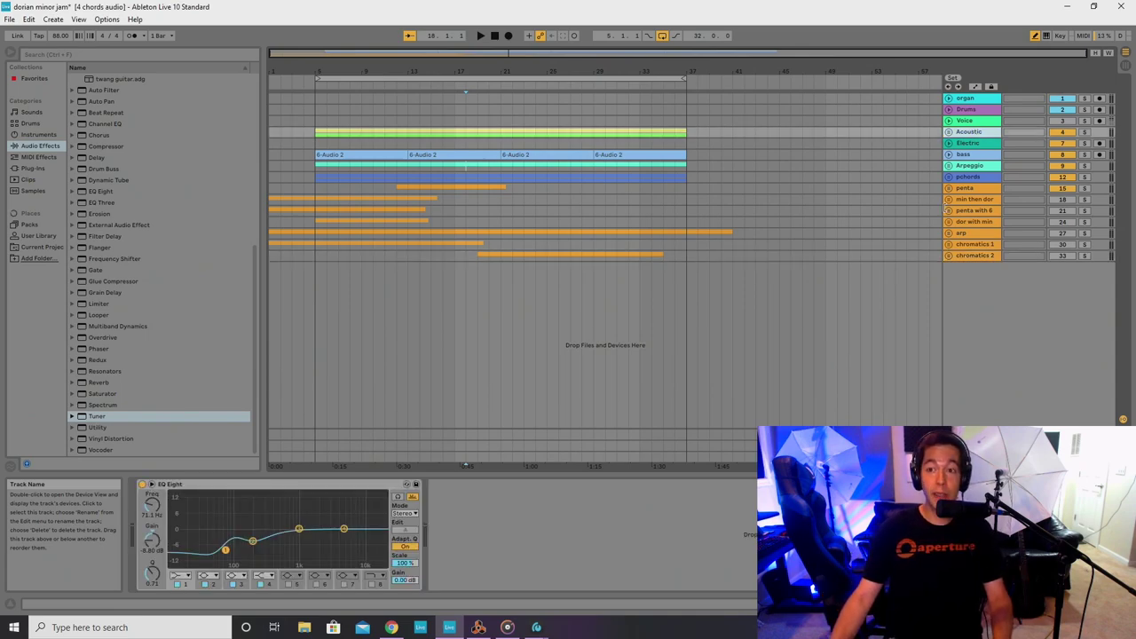